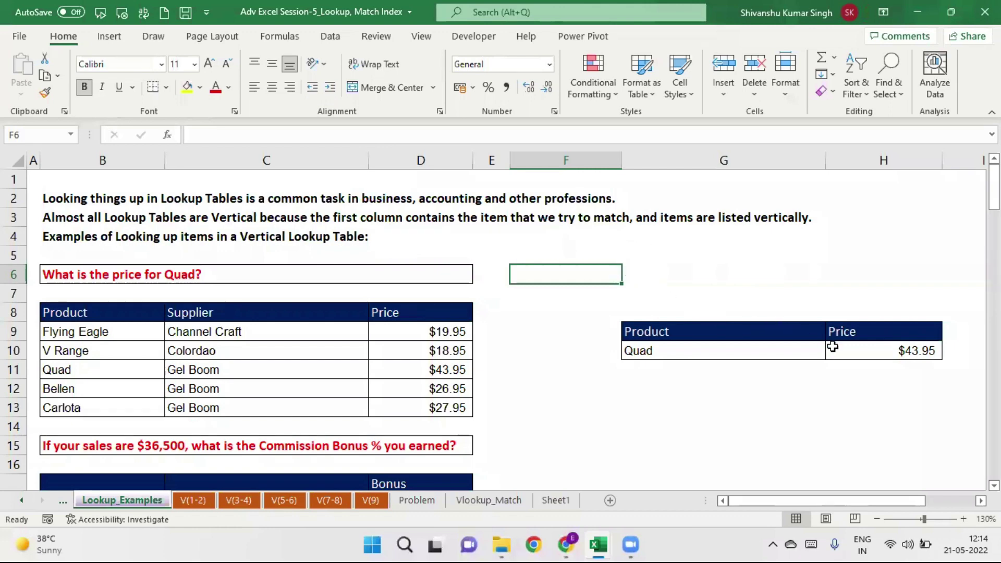
Step: Check the Quad price VLOOKUP in H10, then narrow column F to pull the lookup table closer
click(880, 353)
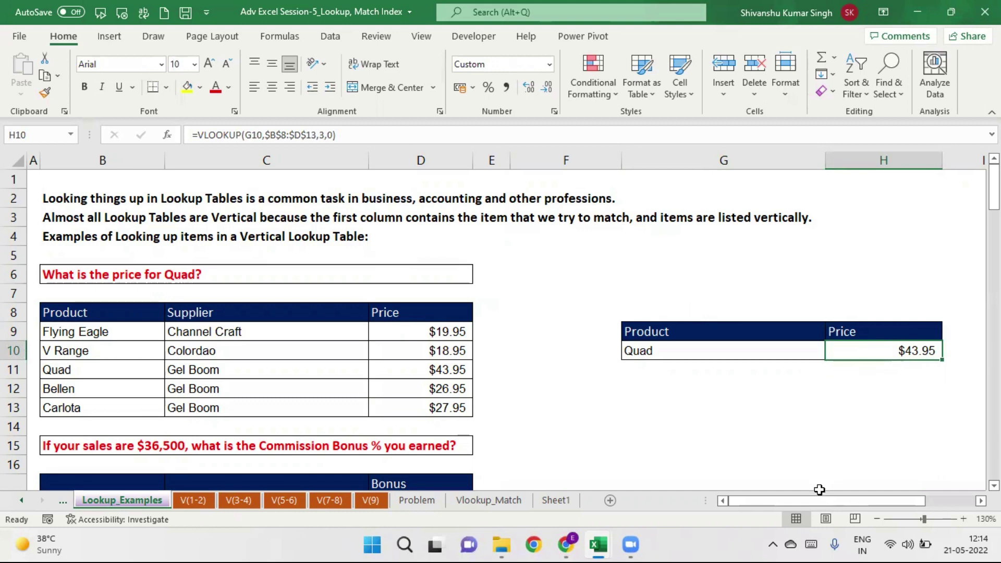
drag(811, 503, 901, 501)
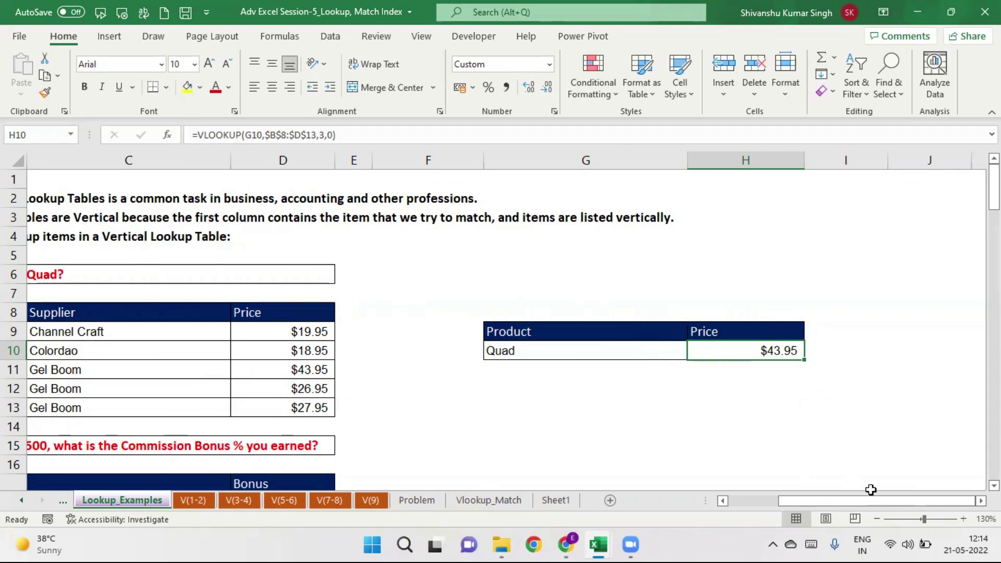
drag(859, 502, 811, 502)
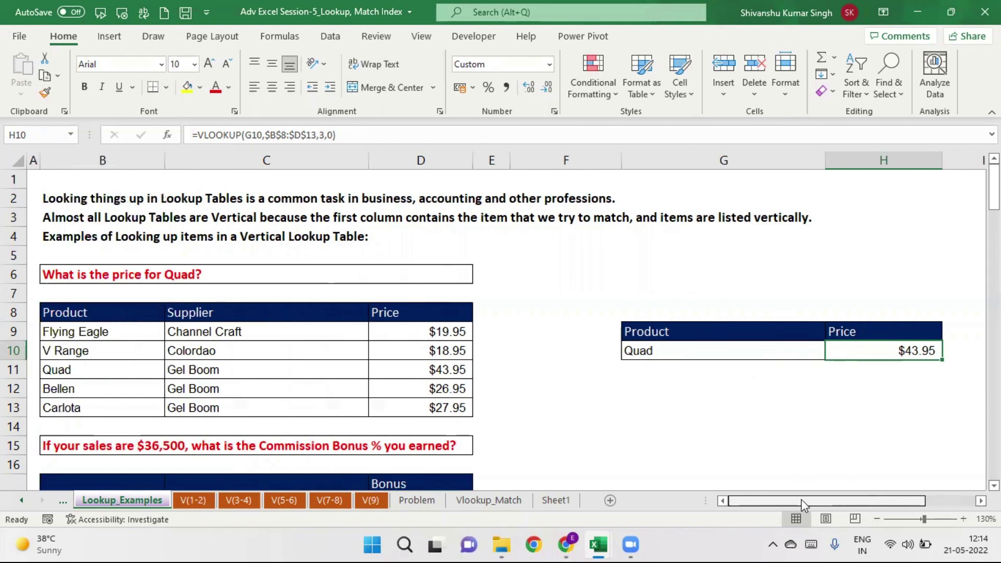
drag(617, 163, 531, 163)
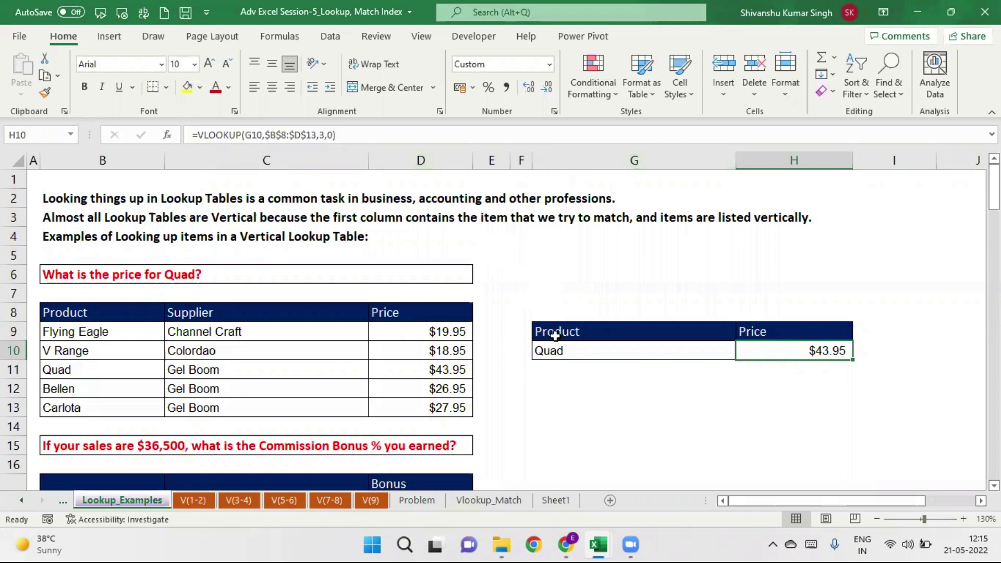
Step: Clear the Quad entry and its $43.95 price from G10:H10
click(601, 350)
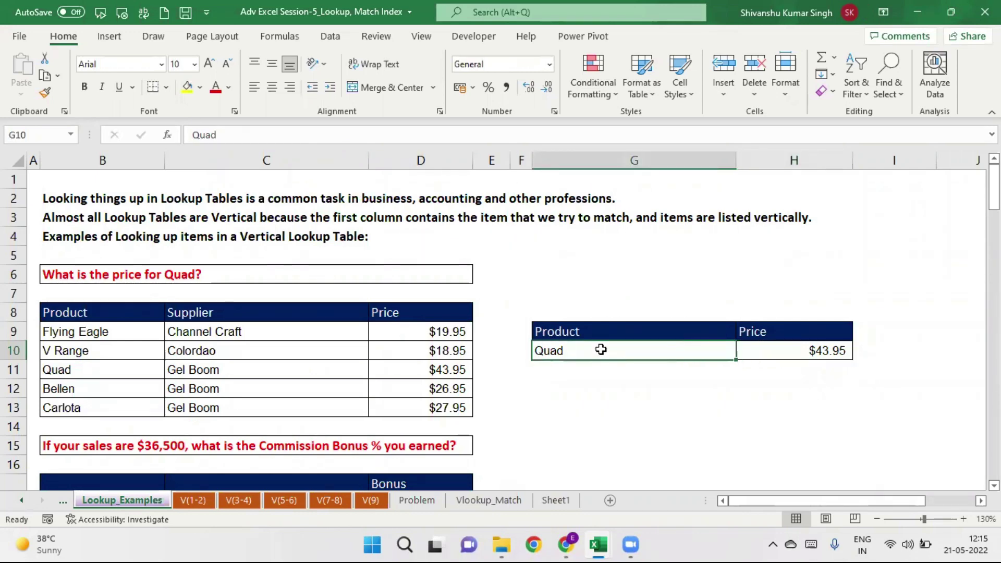
drag(726, 348, 796, 347)
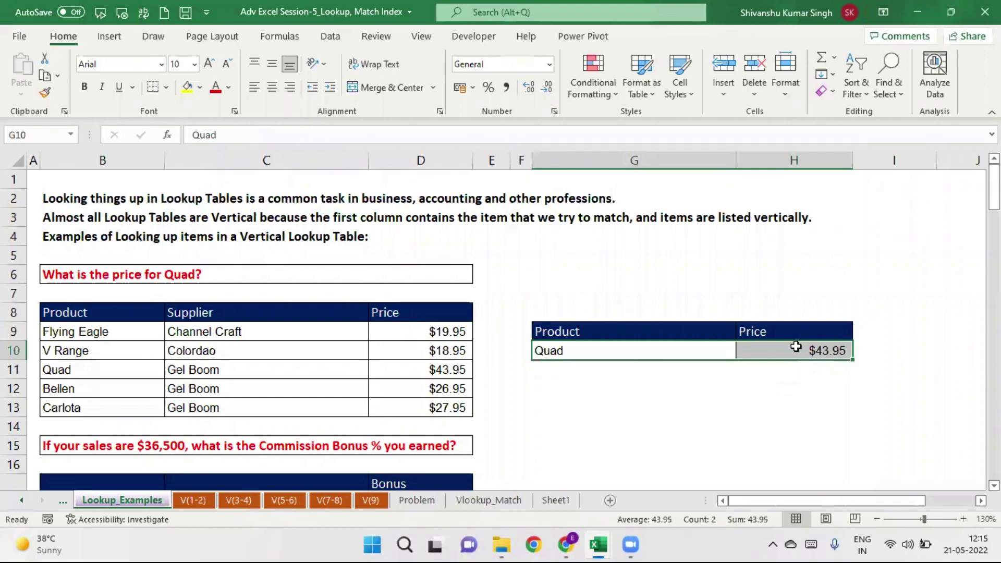
key(Delete)
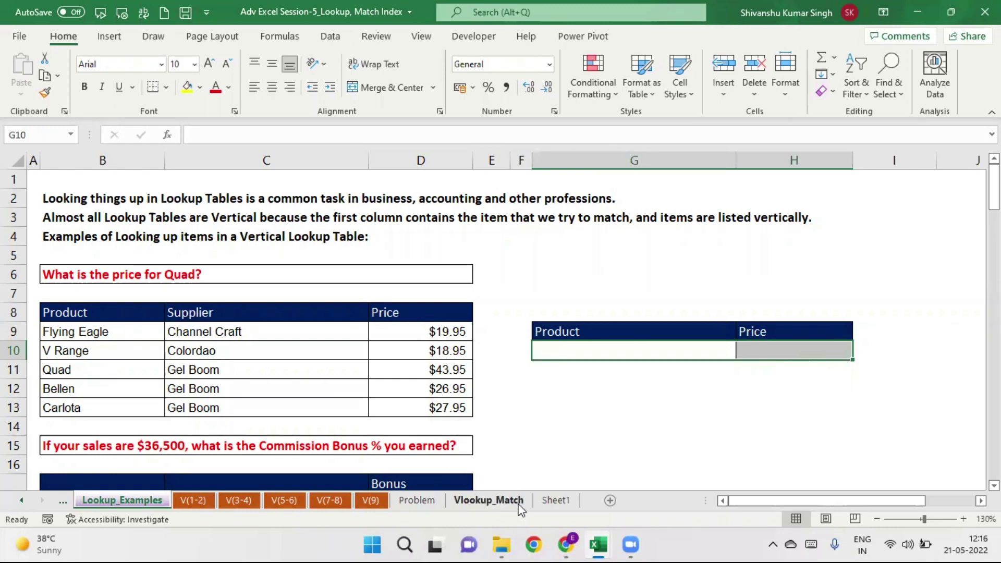
click(595, 346)
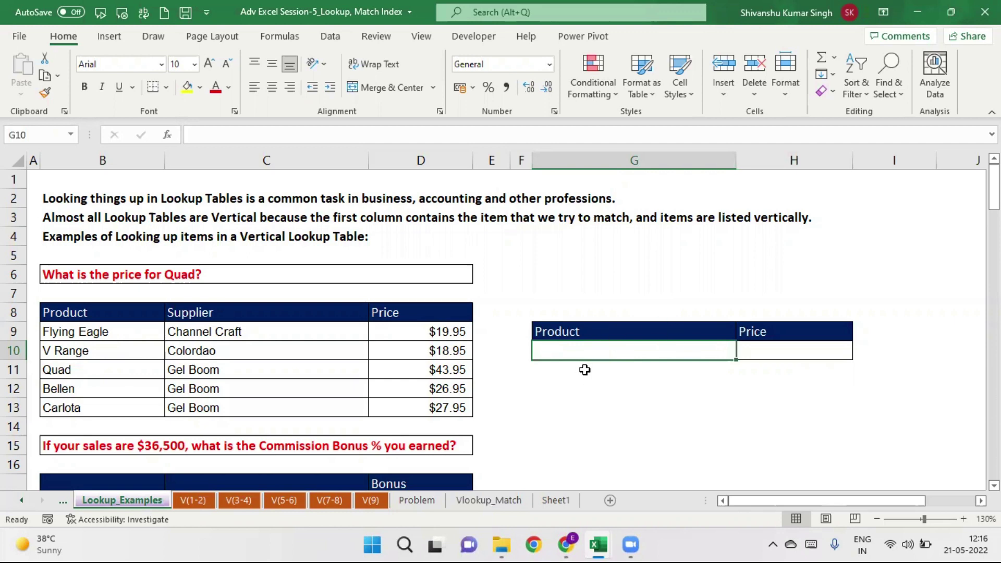
Step: Point out the Product/Price table and main table headers, then fill G10 yellow
click(677, 338)
drag(677, 338, 786, 345)
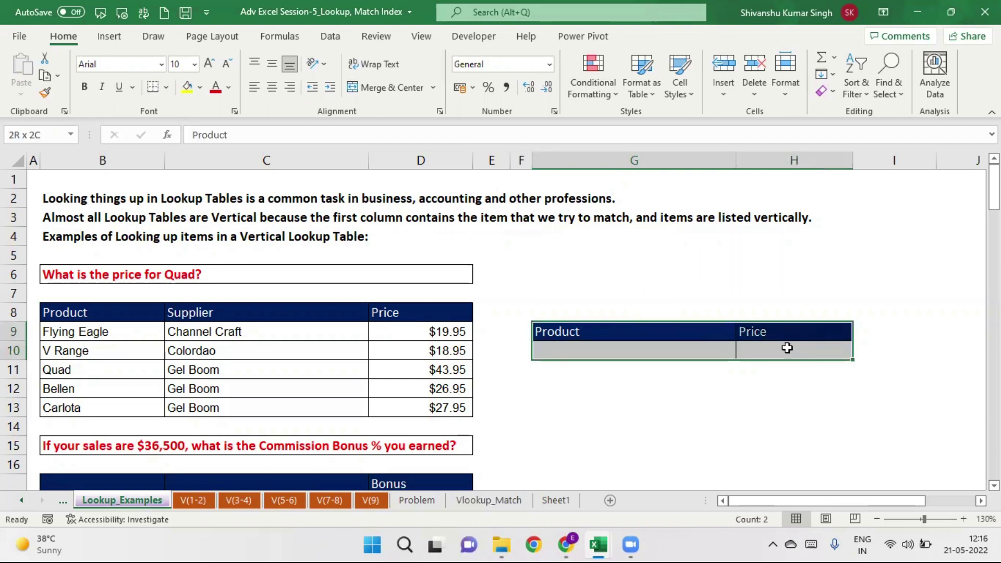
click(78, 310)
click(220, 310)
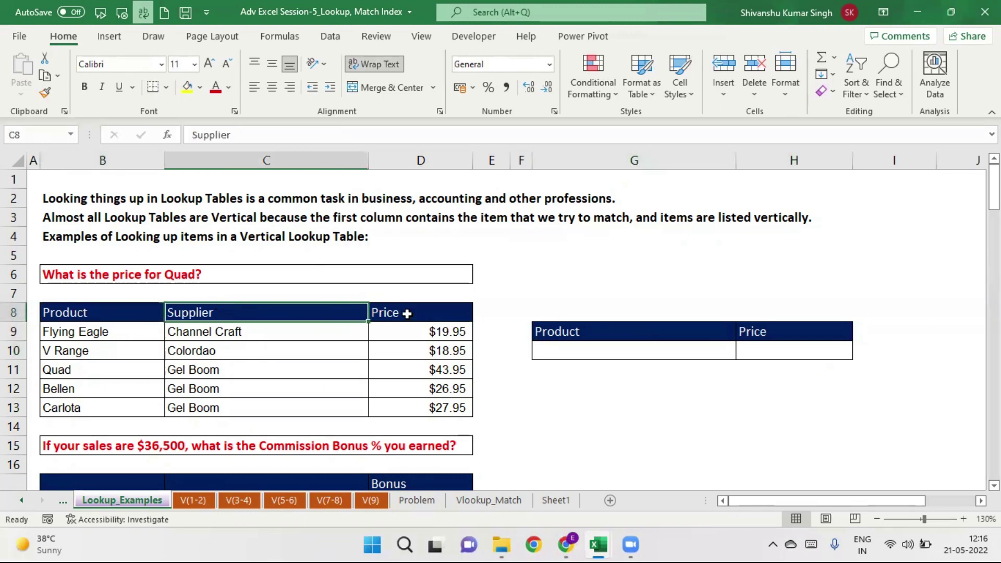
click(651, 356)
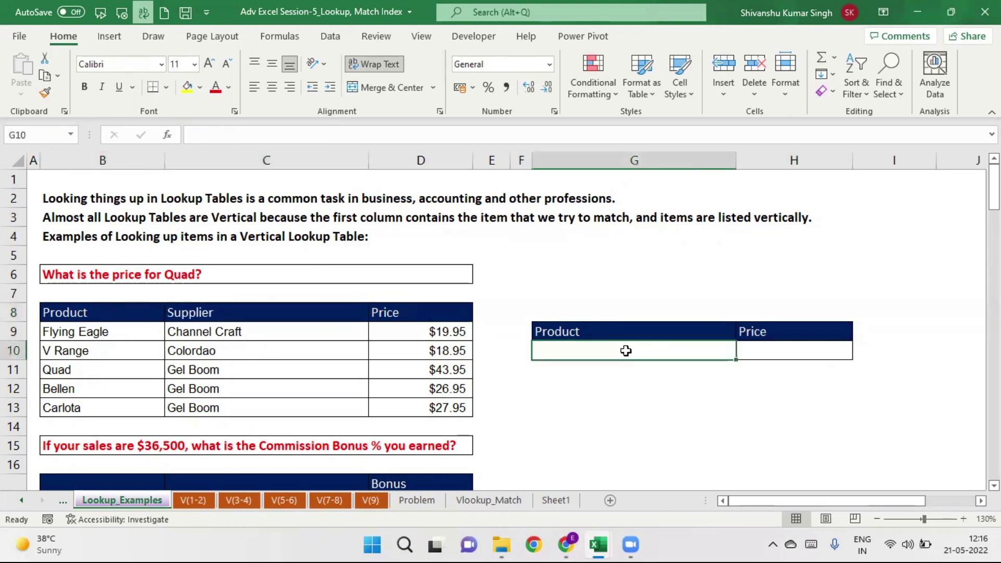
click(815, 351)
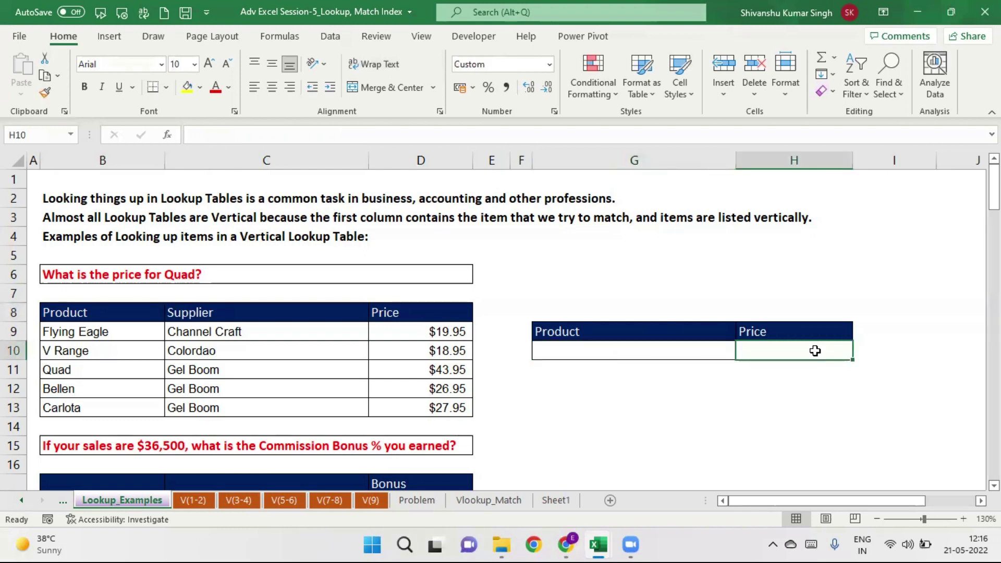
click(619, 352)
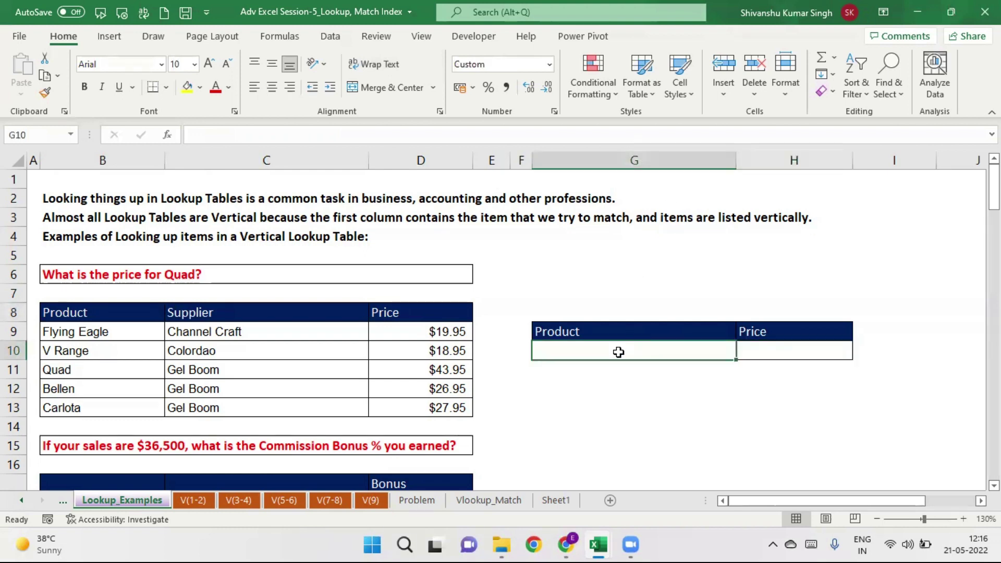
click(187, 87)
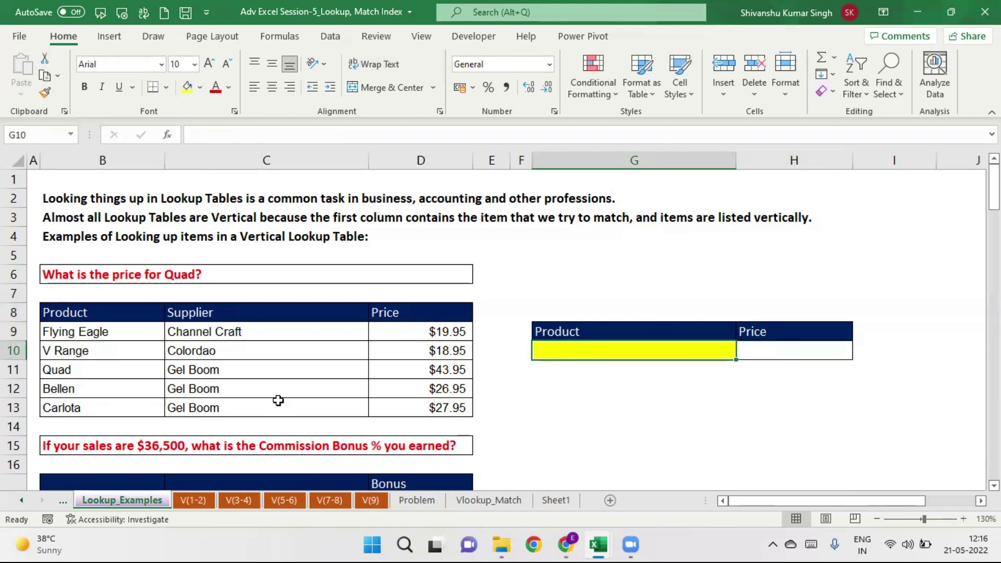
Step: Give the price cell H10 a light green fill
click(790, 350)
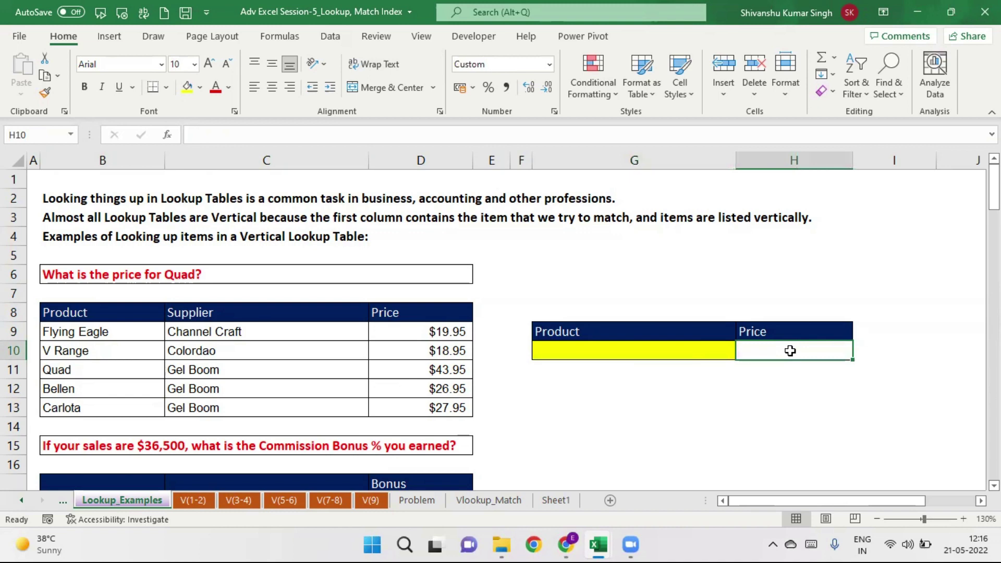
click(201, 87)
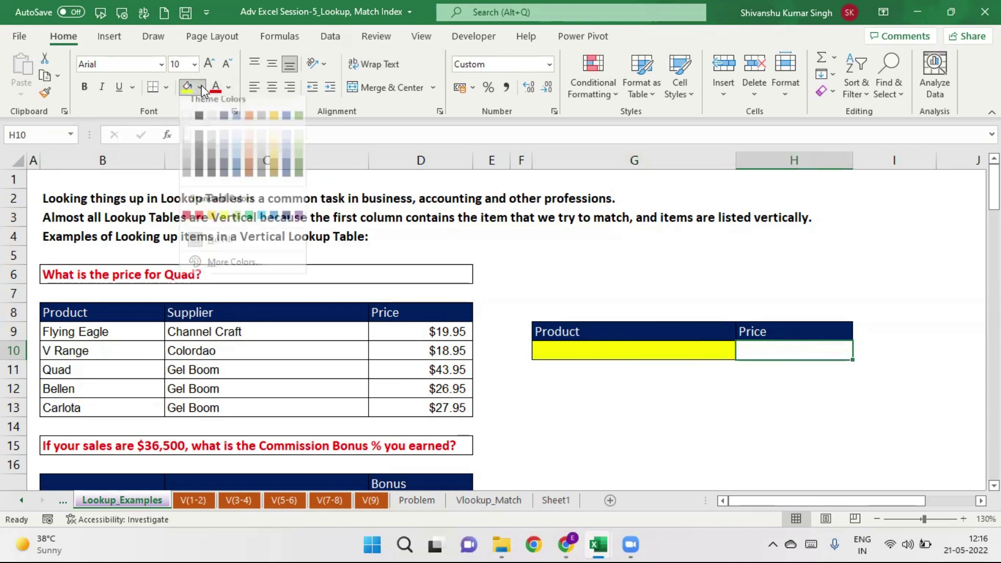
click(299, 157)
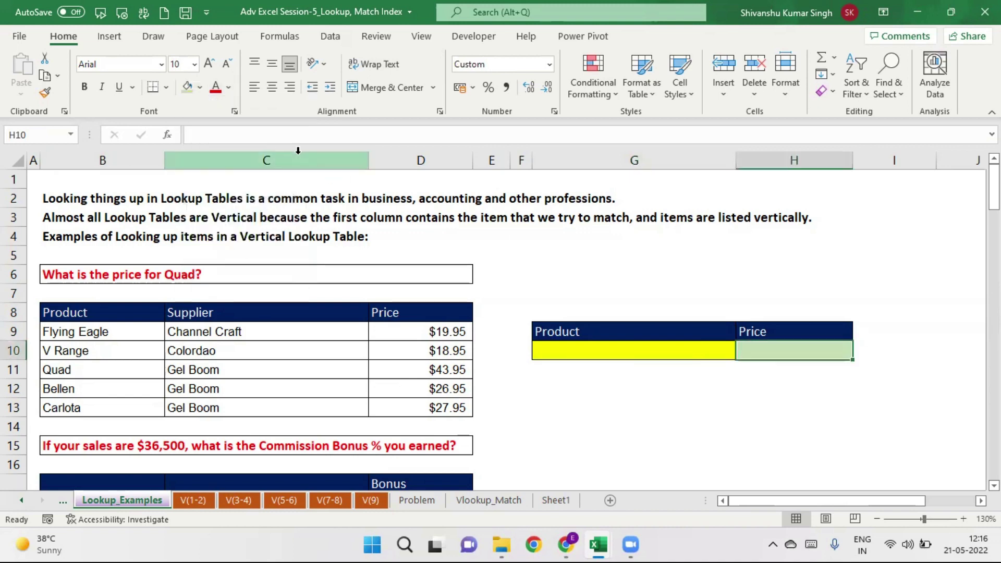
Step: Copy Carlota from the product list into the product cell G10
click(623, 352)
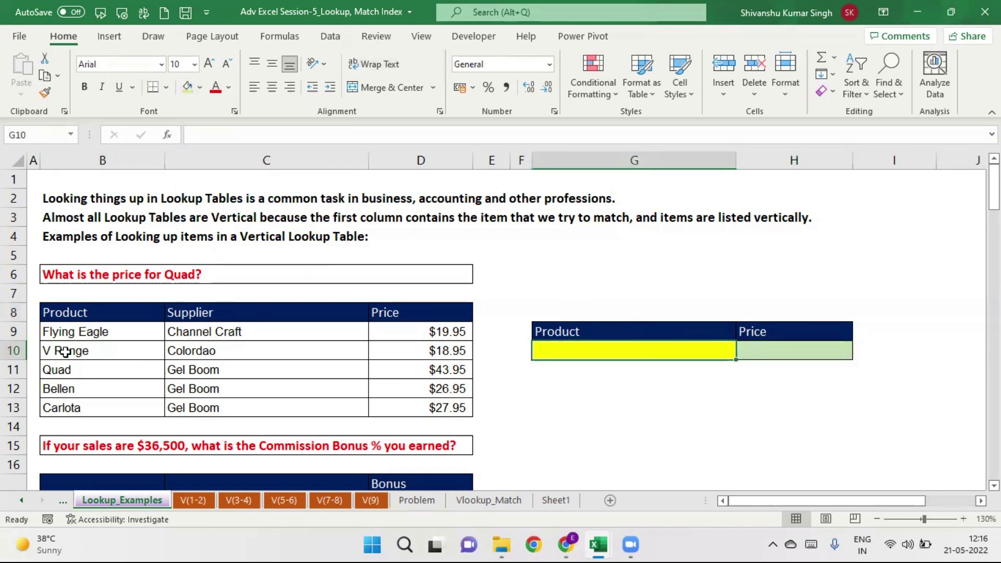
click(74, 406)
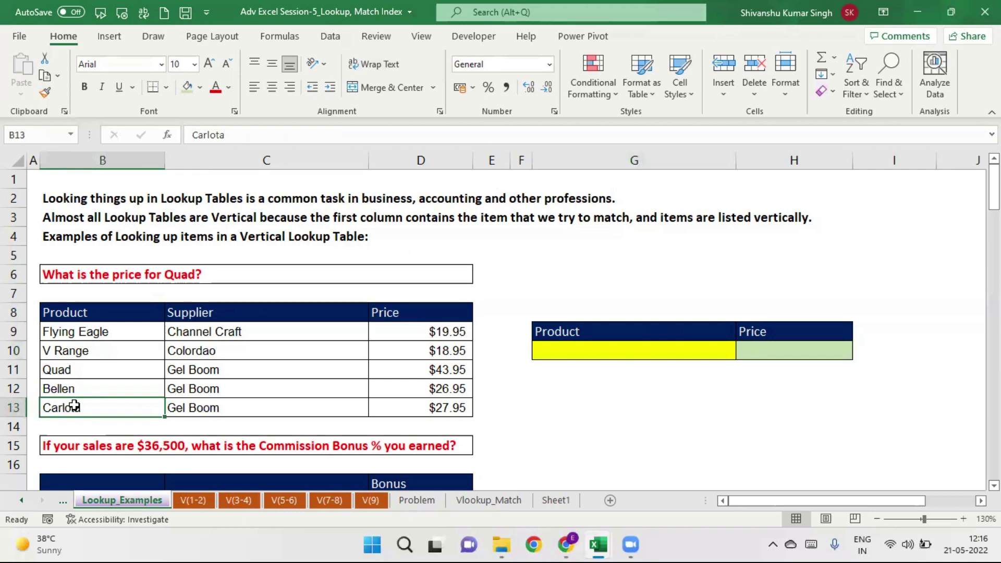
key(ctrl+c)
click(609, 349)
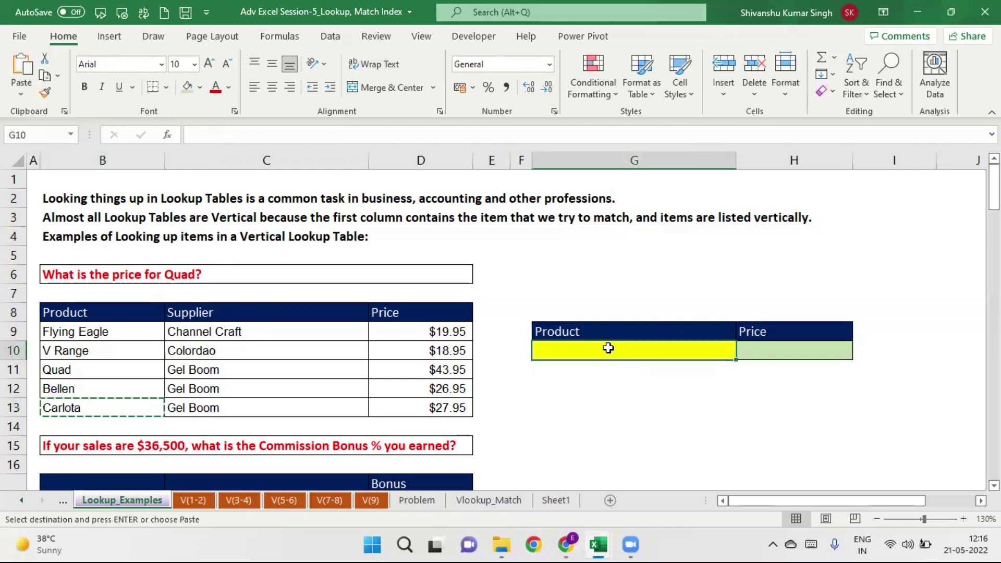
key(ctrl+v)
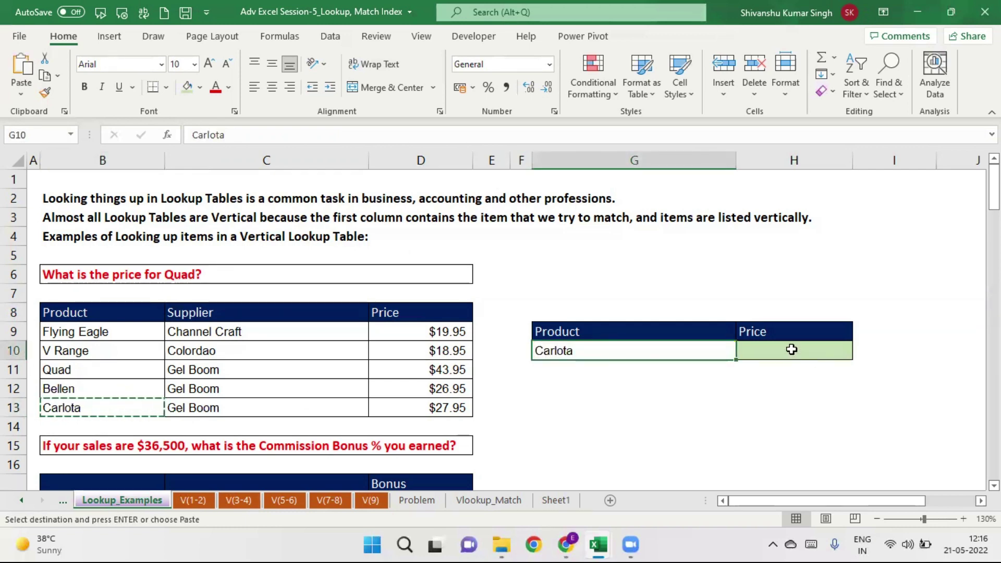
click(791, 349)
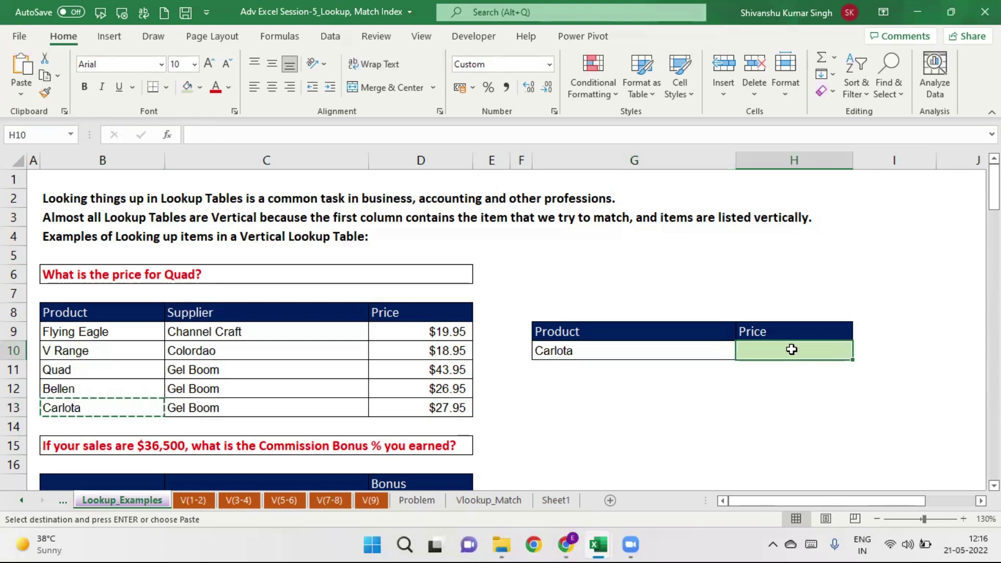
click(639, 403)
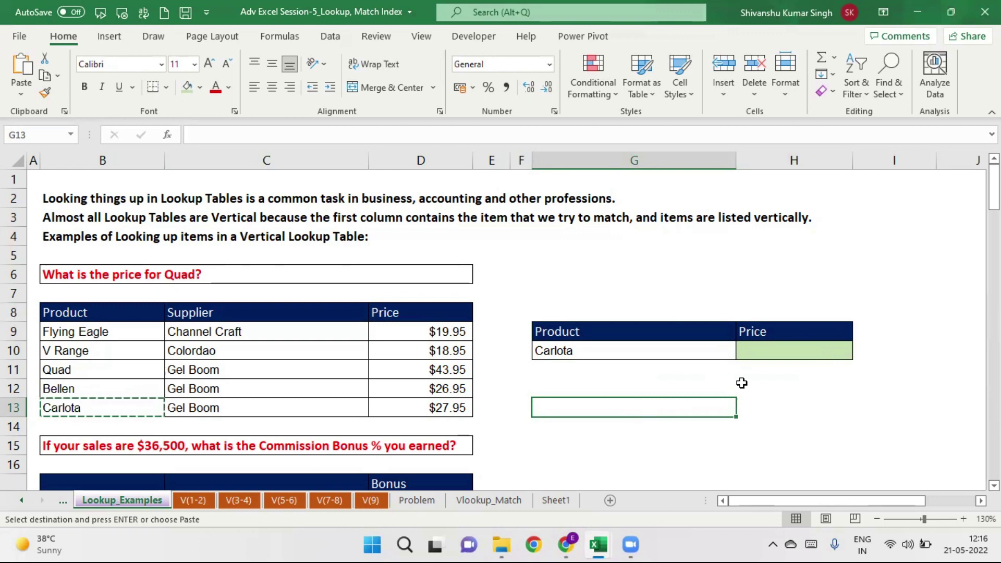
Step: Enter =vlookup(G10,B8:D13,3,0) in H10 to look up Carlota's price
click(787, 354)
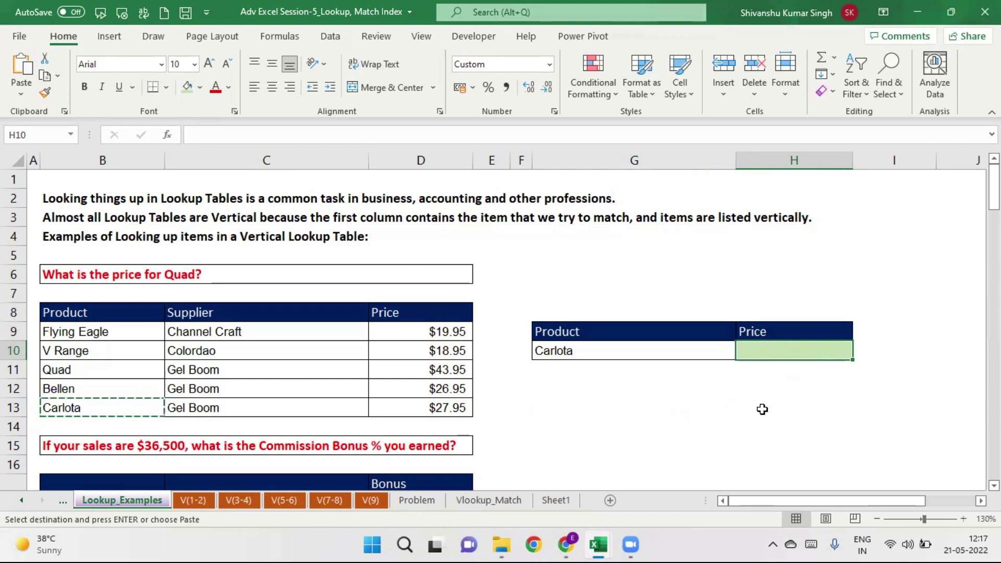
text(=vlookup)
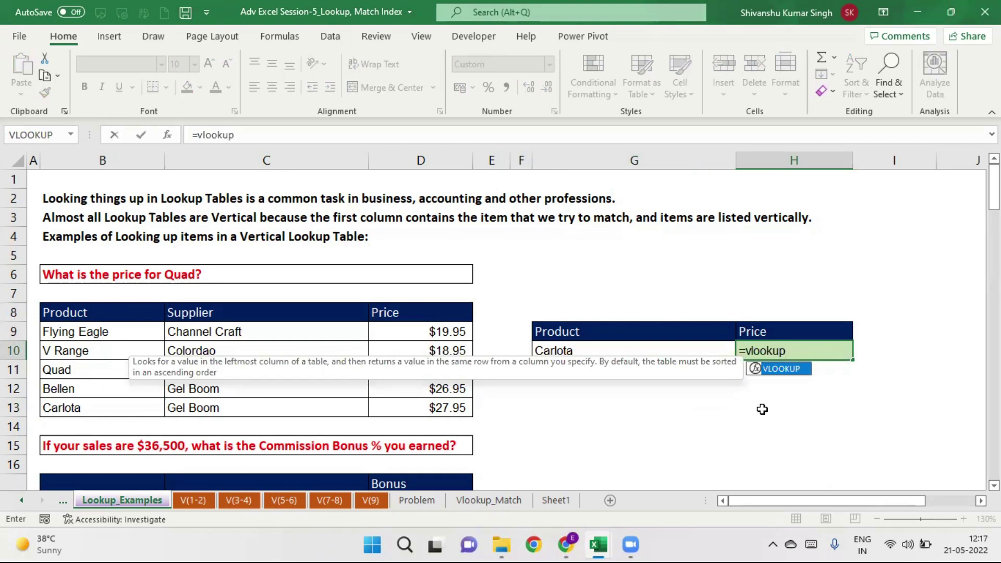
text(()
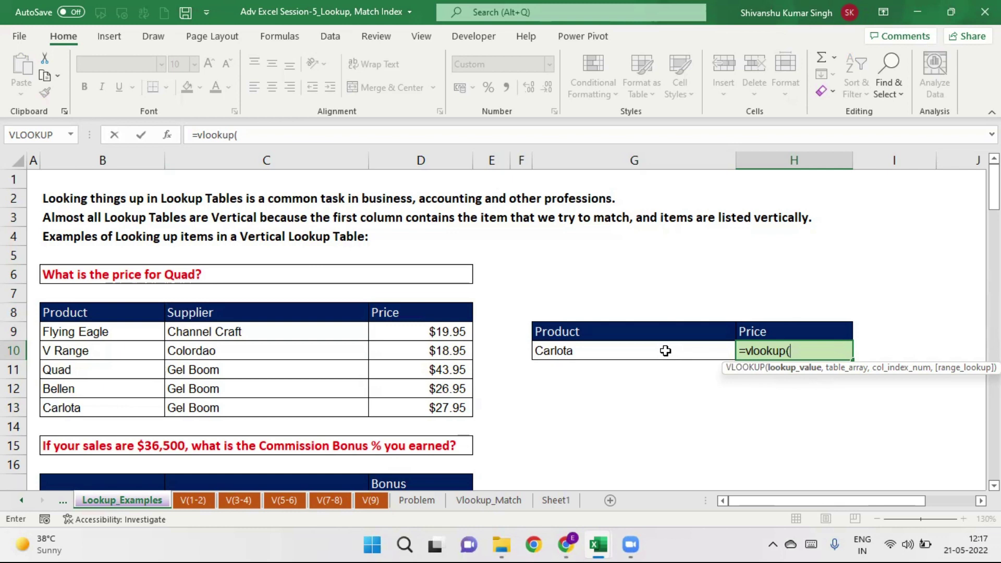
click(665, 351)
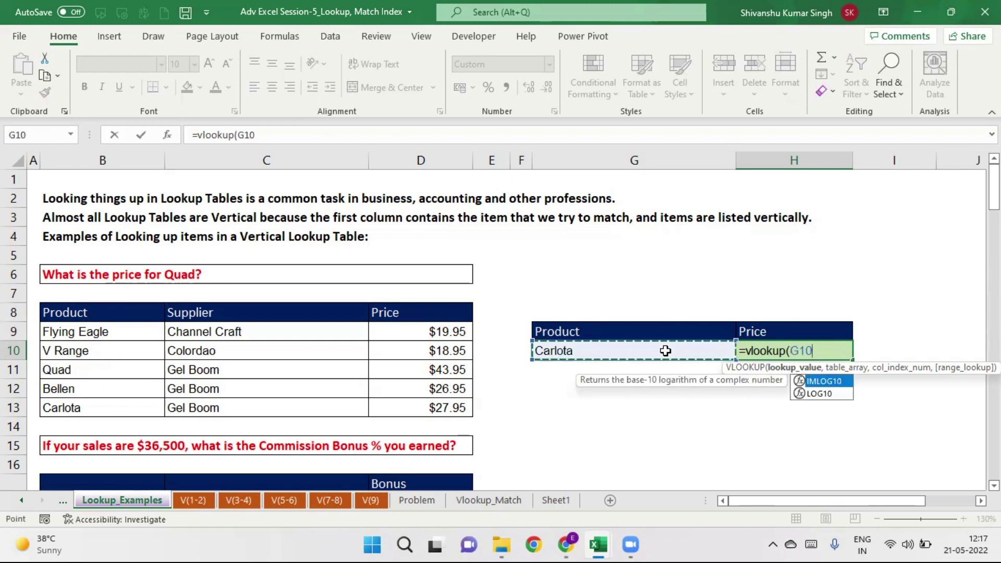
text(,)
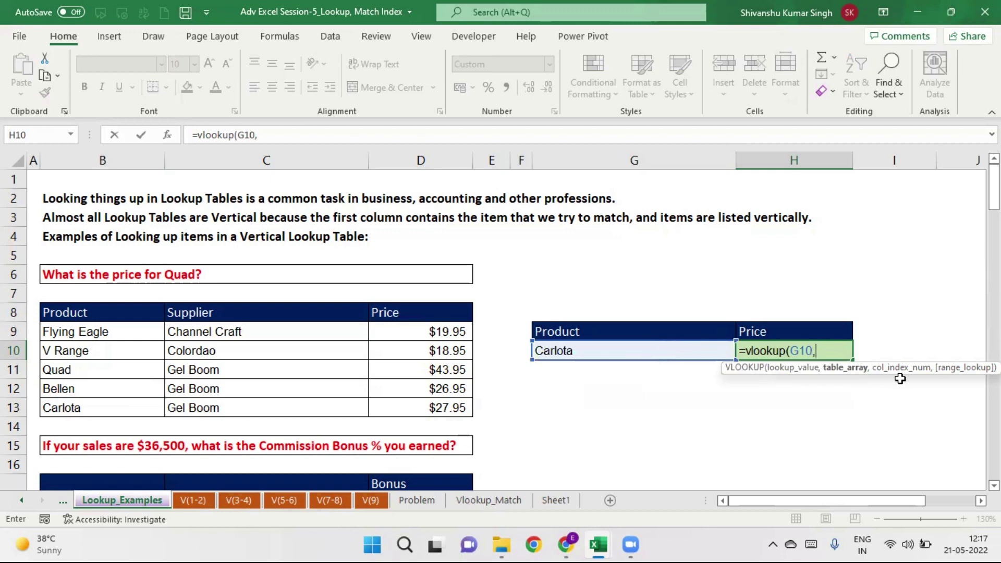
drag(86, 315, 428, 407)
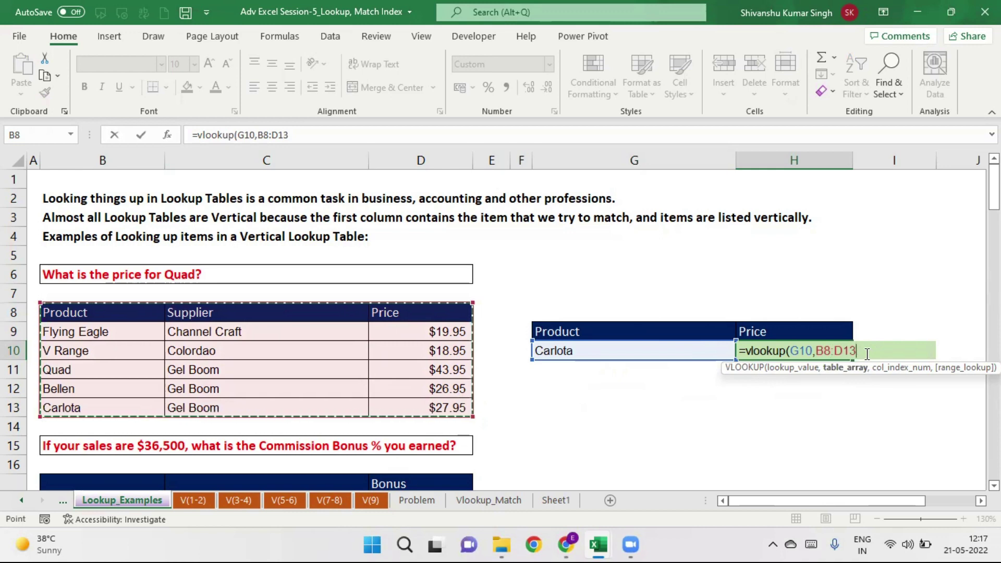
text(,)
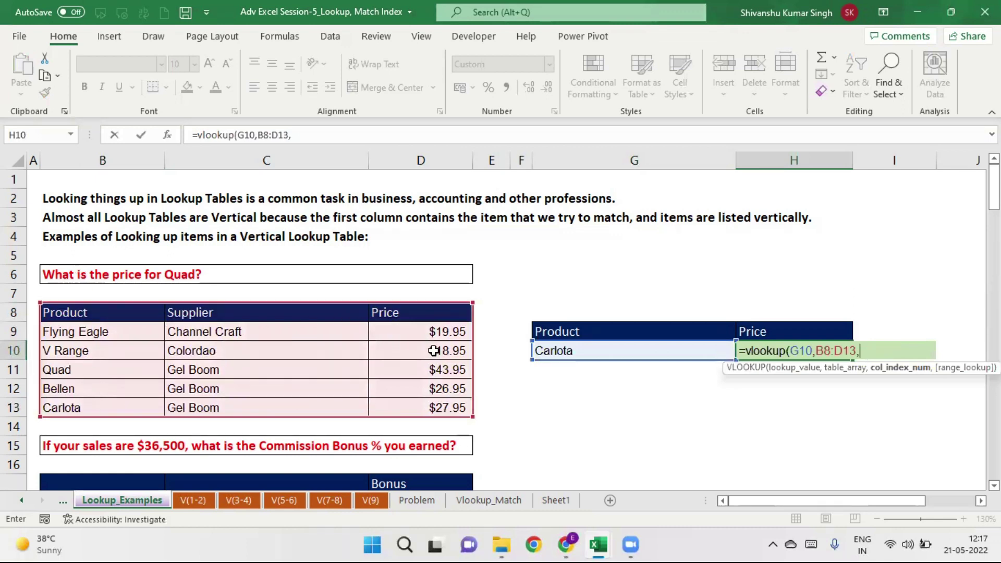
text(3)
text(,)
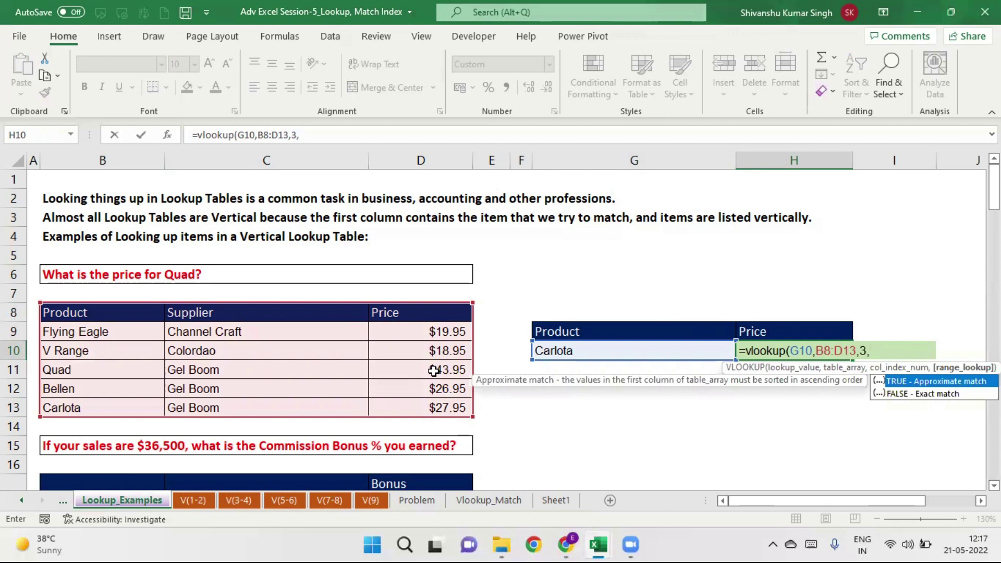
text(0)
text())
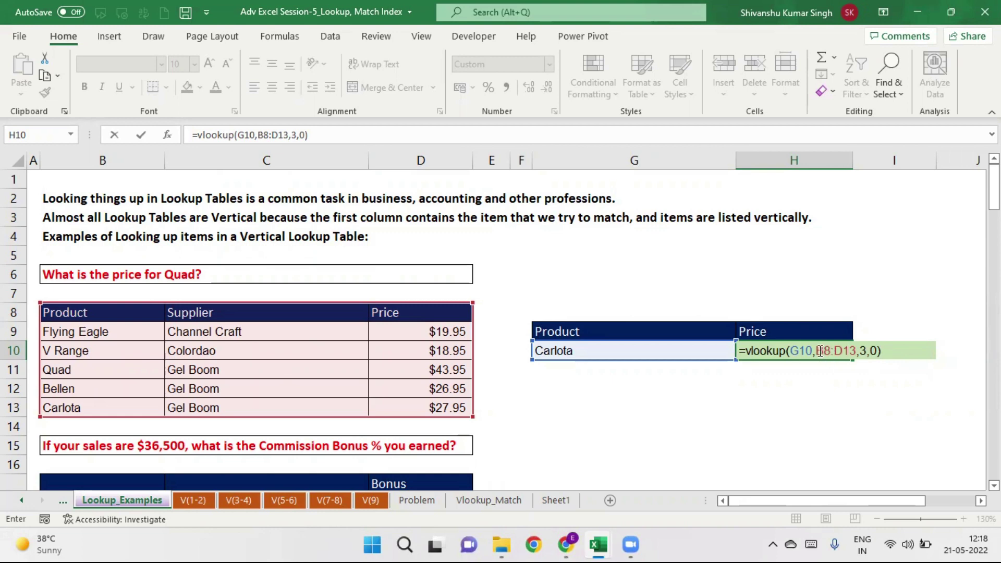
Step: Make the B8:D13 range absolute with F4 and commit the formula
drag(818, 351, 851, 351)
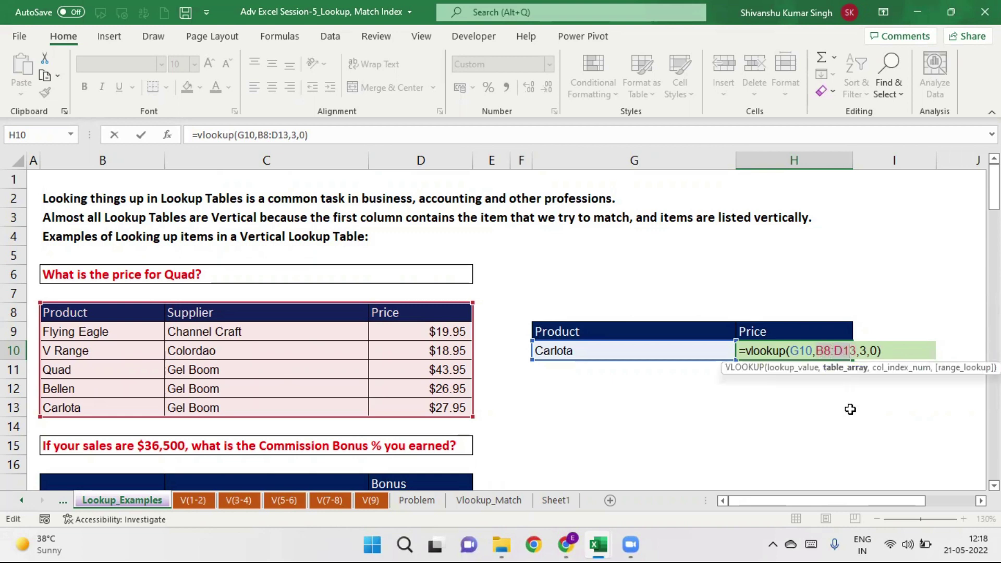
key(F4)
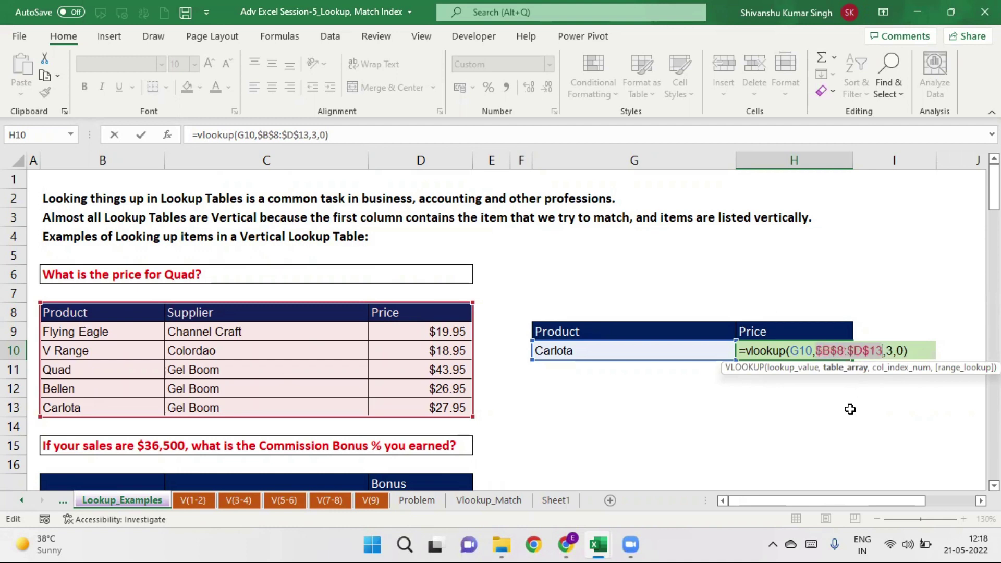
key(Return)
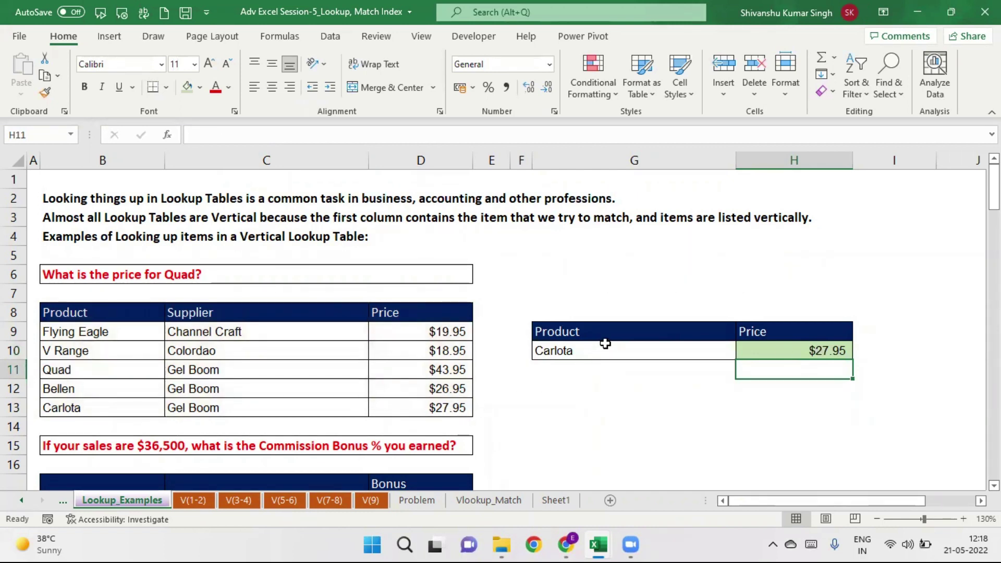
Step: Enter Flying Eagle in G10 and reopen the H10 VLOOKUP formula to check it
click(605, 344)
text(Flying Eagle)
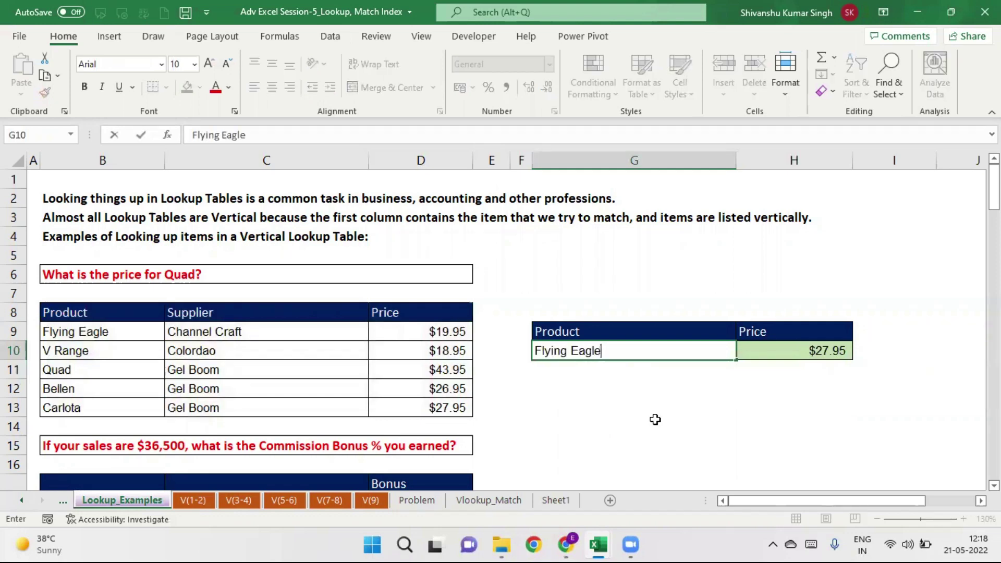
key(Return)
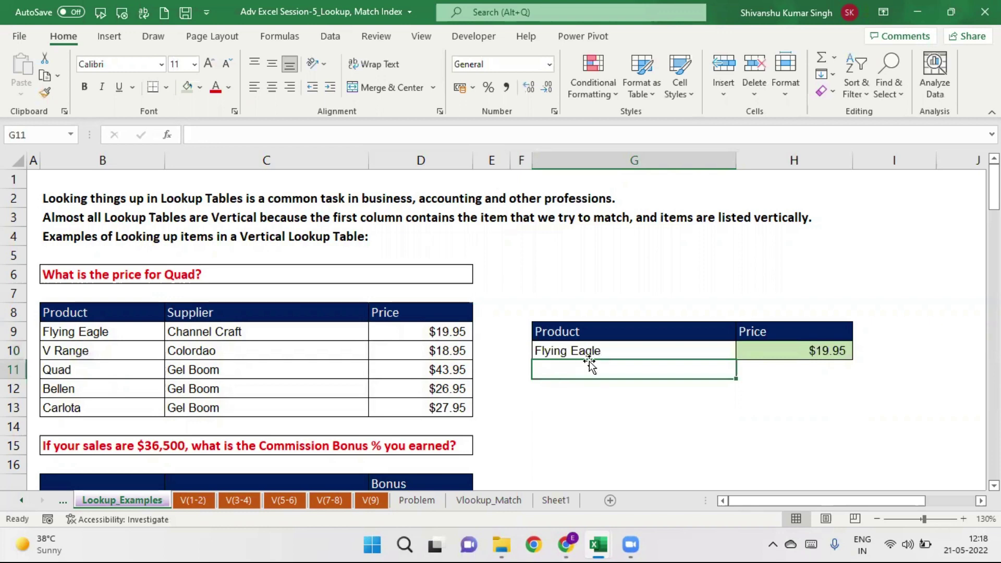
click(629, 354)
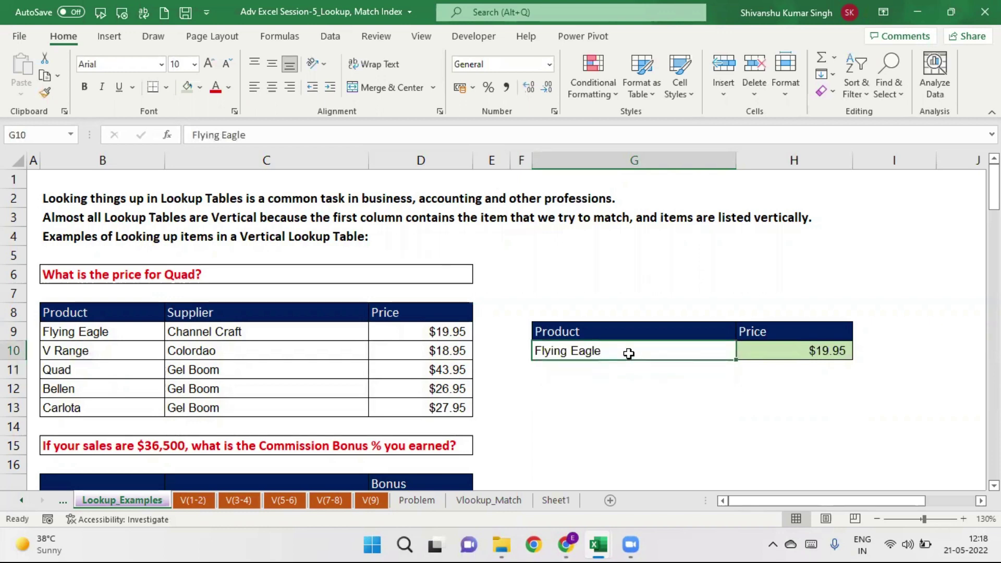
click(779, 350)
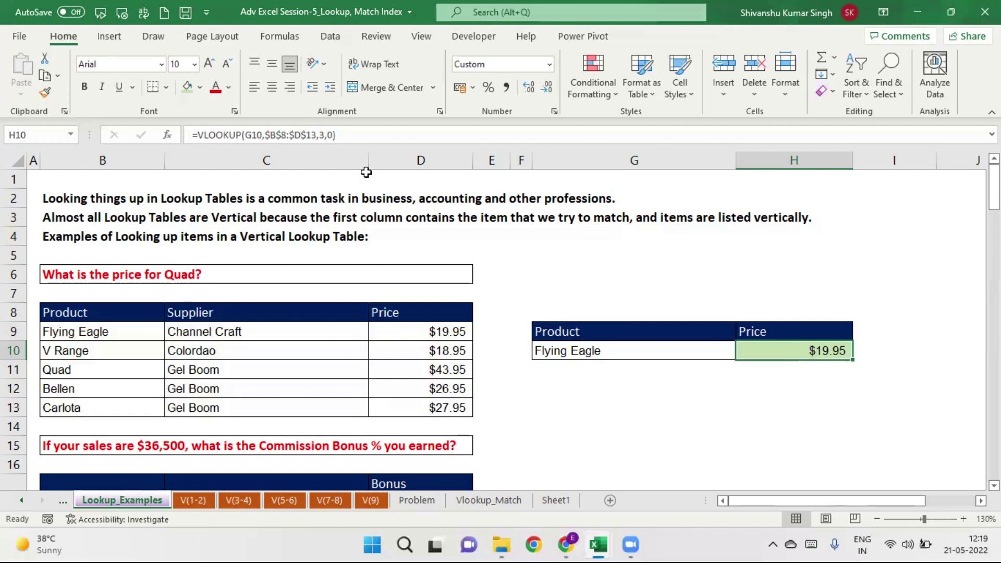
click(333, 135)
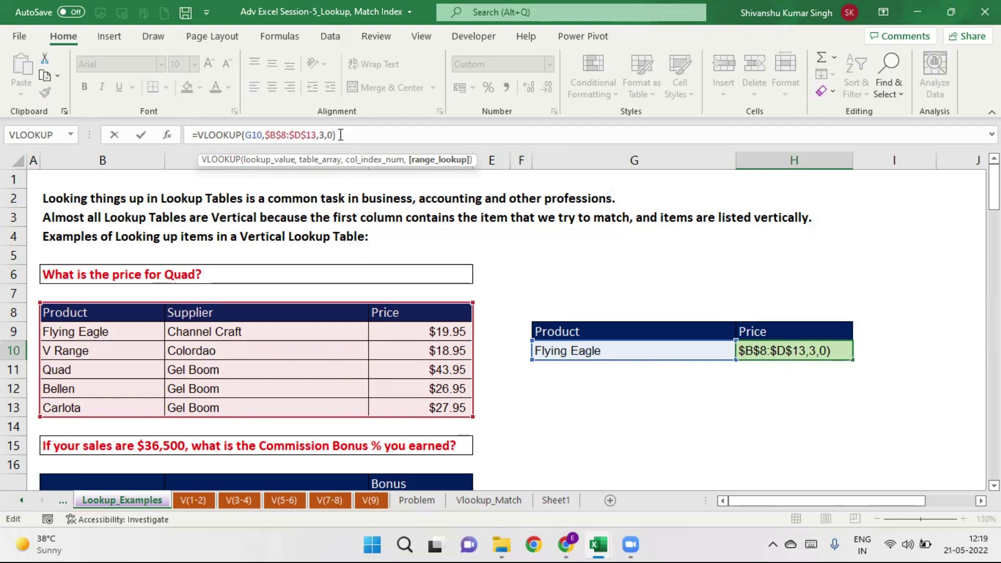
Step: Recommit the H10 formula unchanged, visit V(1-2) and back, and scroll to the commission example
key(Return)
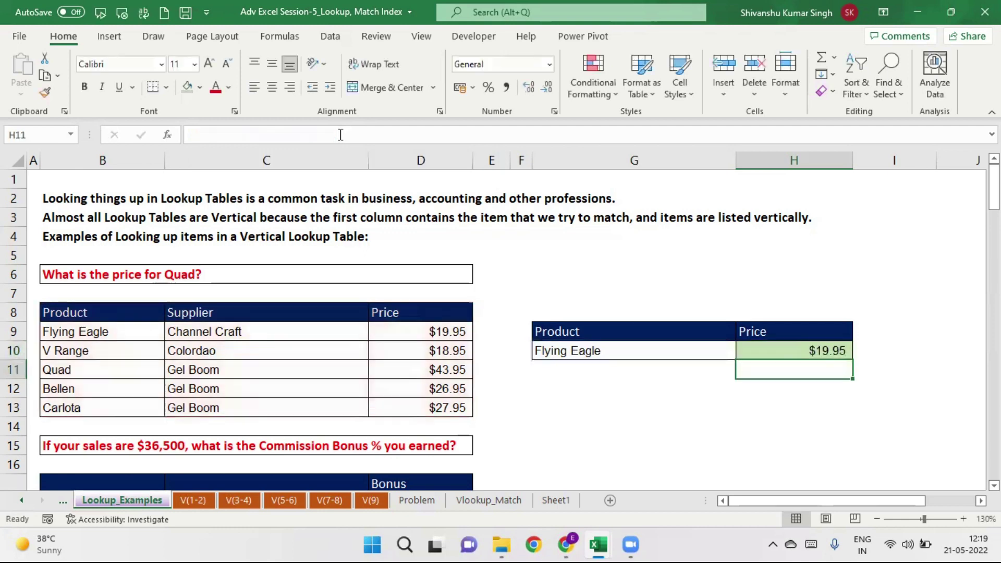
click(814, 350)
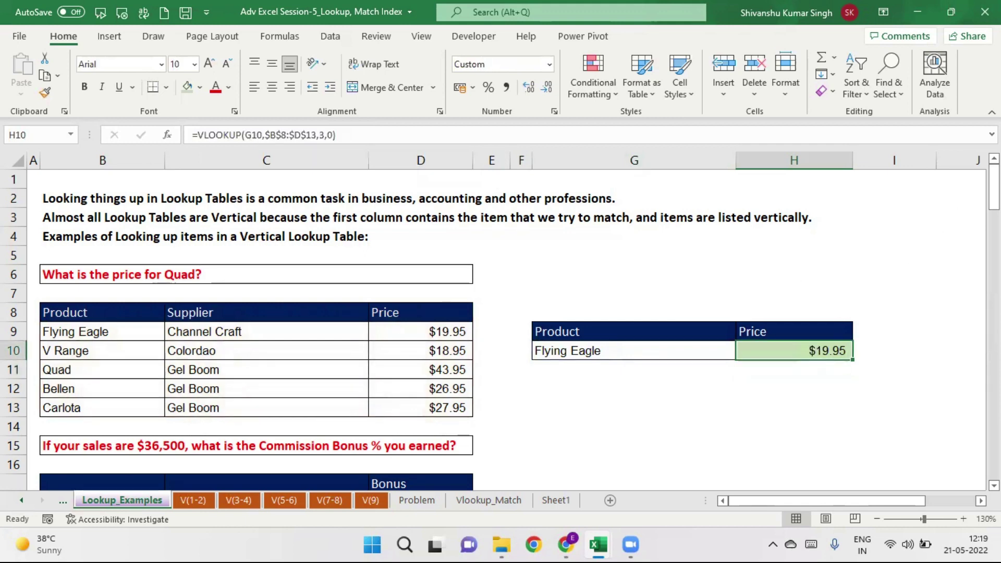
click(200, 499)
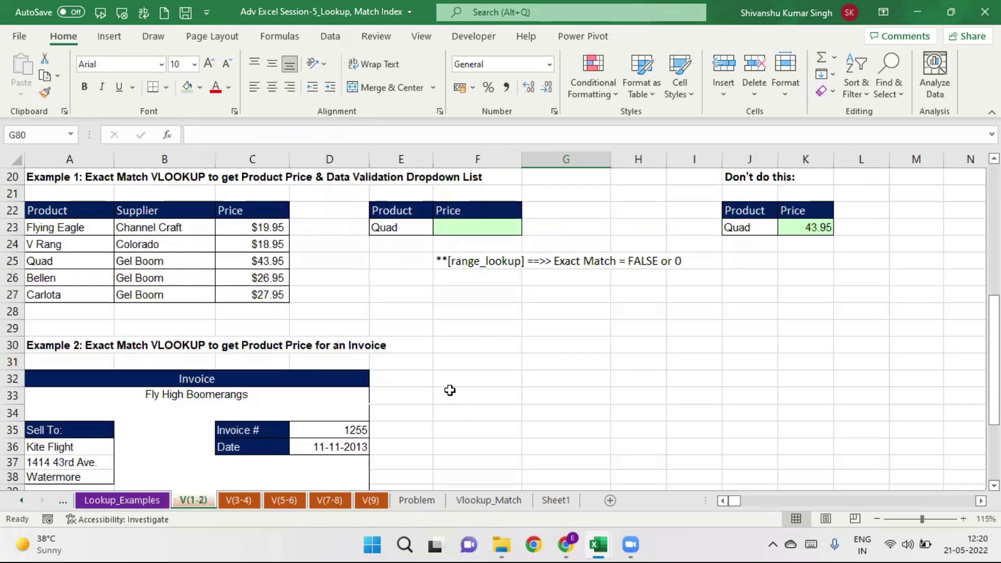
click(136, 498)
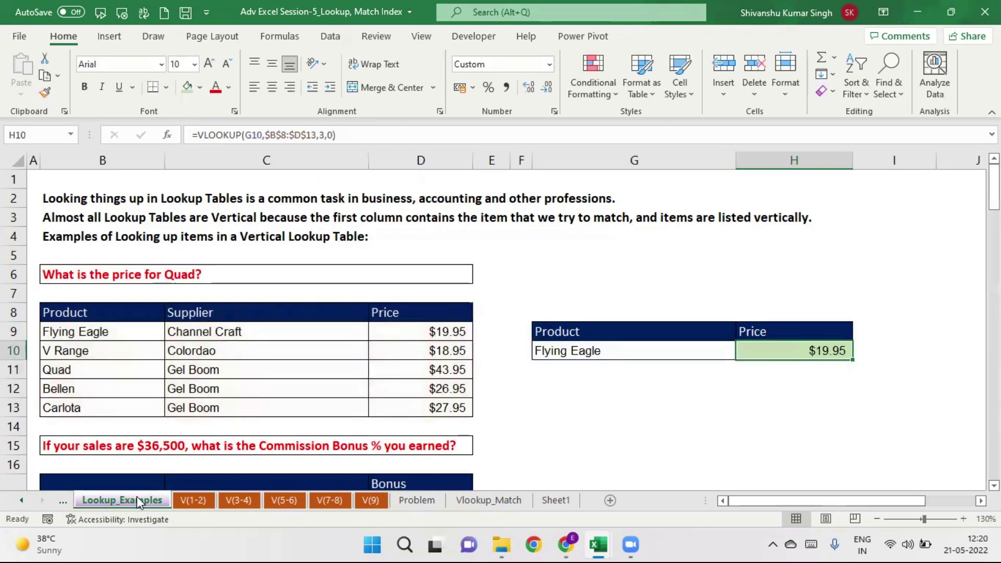
drag(994, 188, 994, 249)
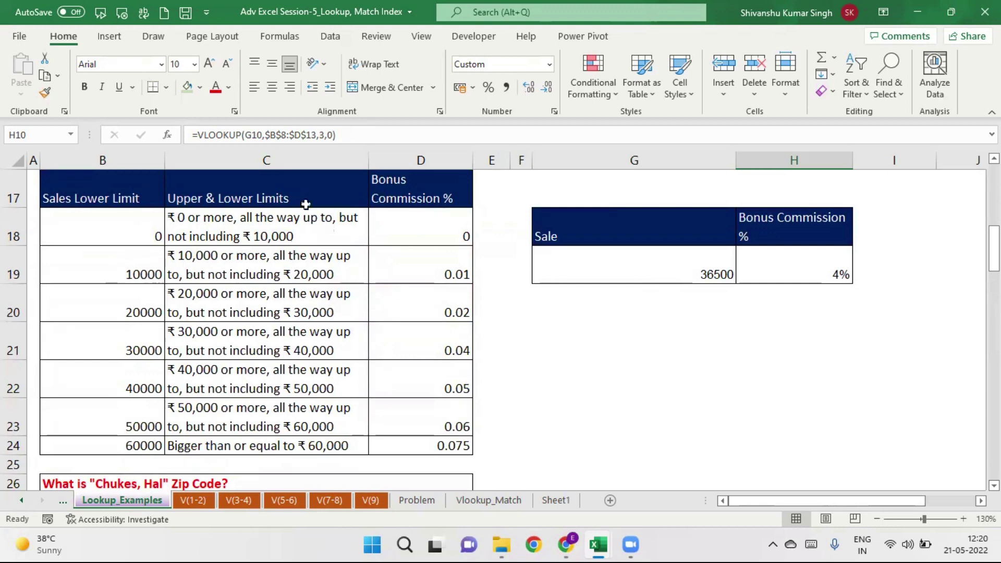
click(140, 229)
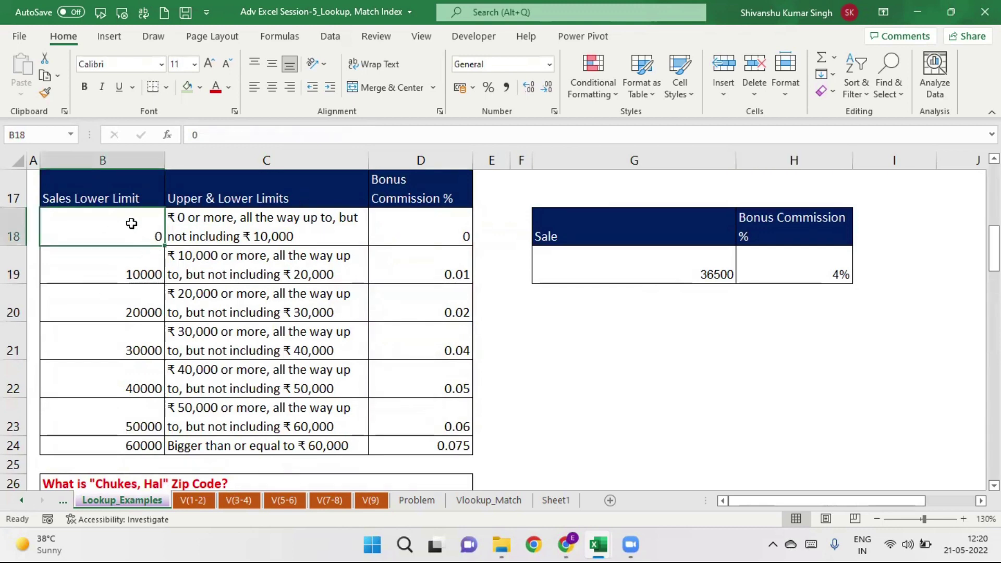
click(251, 229)
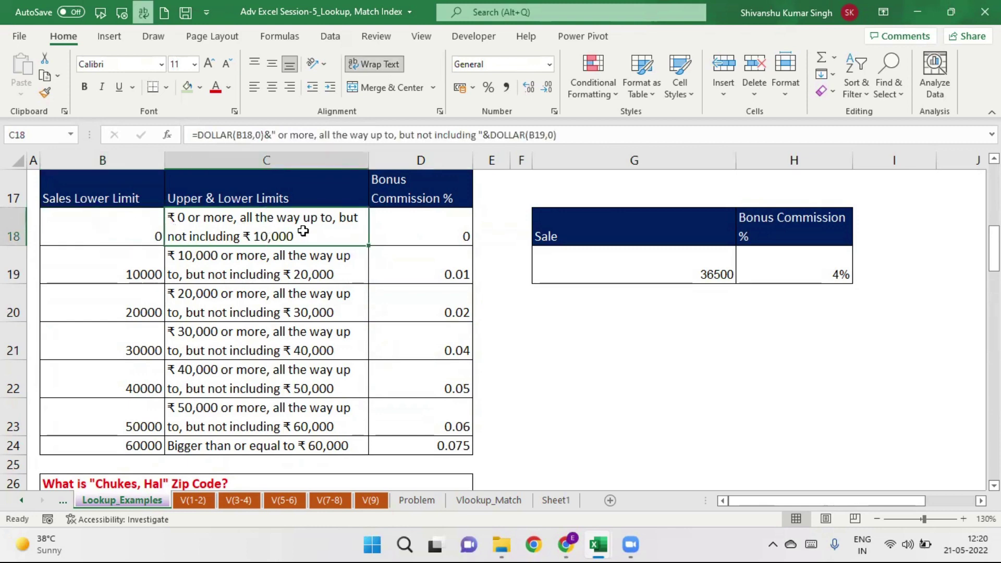
click(433, 227)
click(128, 261)
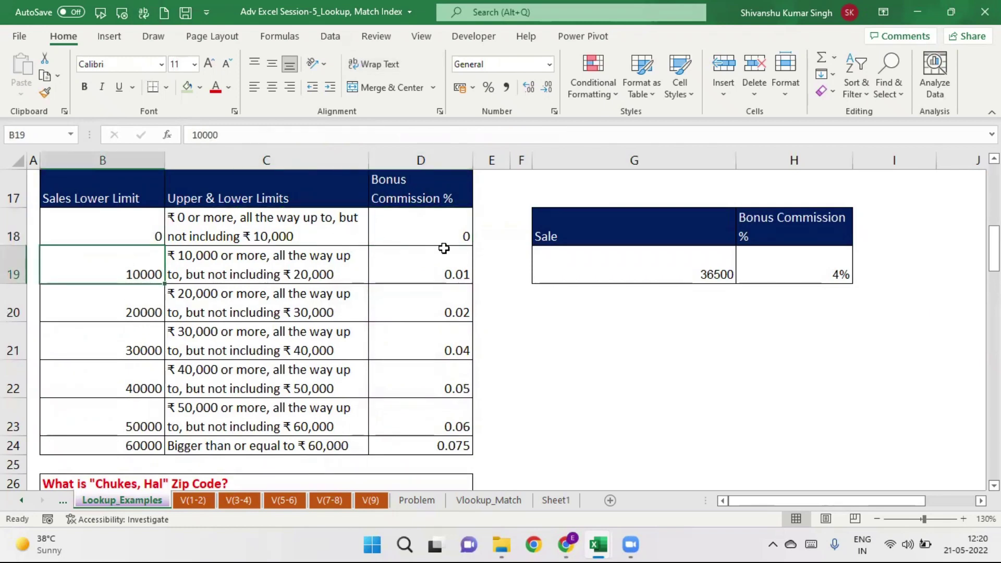
click(459, 265)
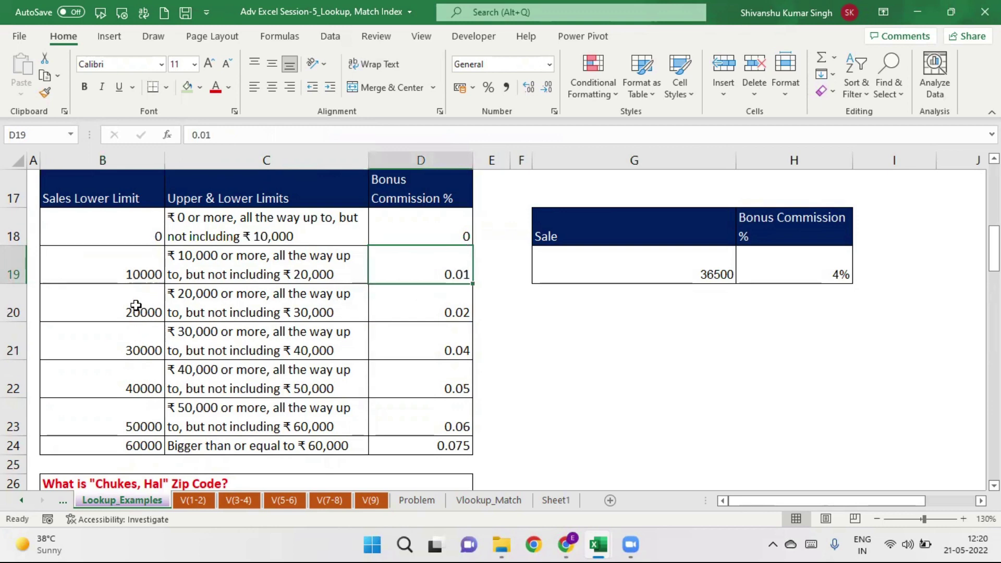
click(422, 295)
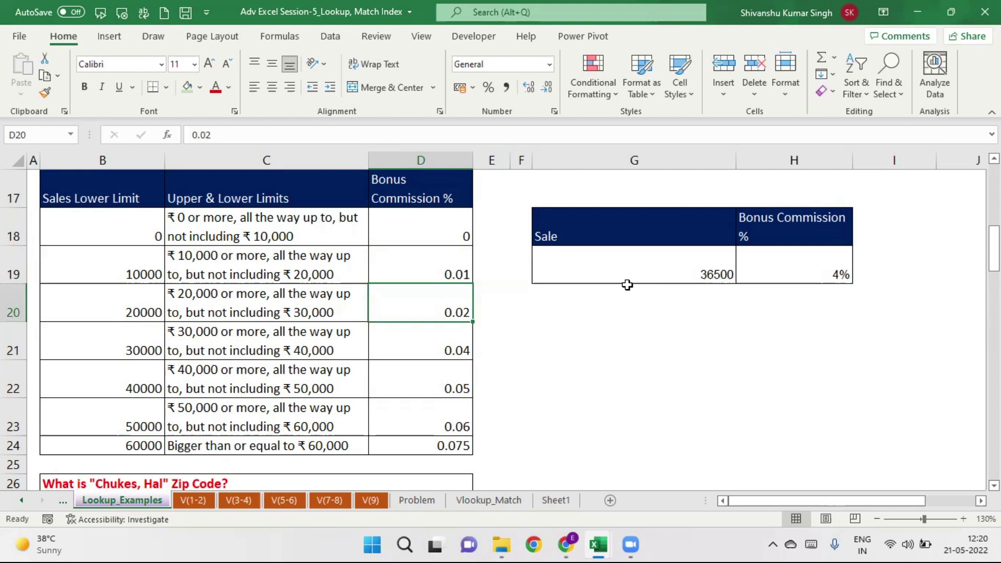
Step: Enter 54000 as the sale in G19, then clear both G19 and H19
click(667, 263)
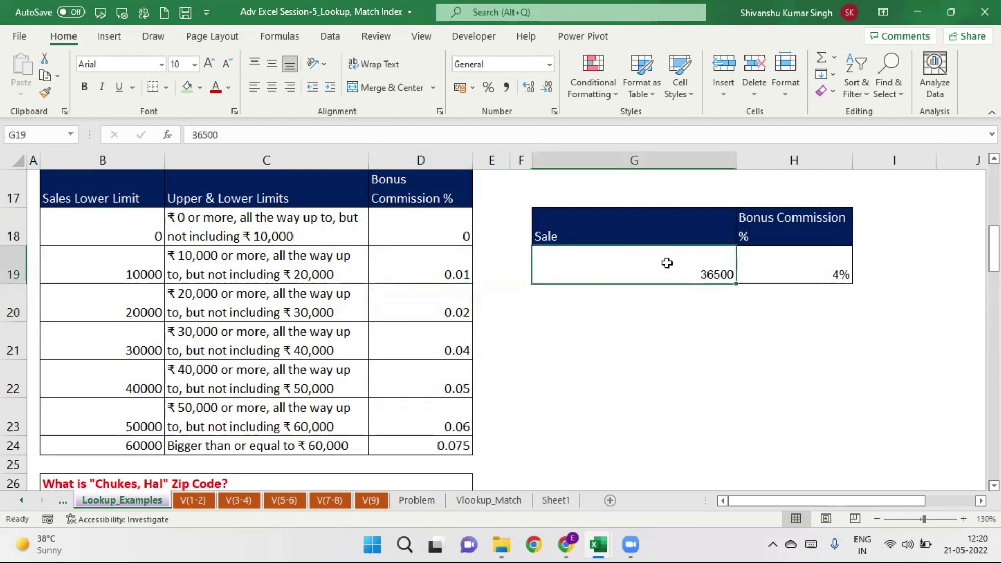
text(54000)
key(Return)
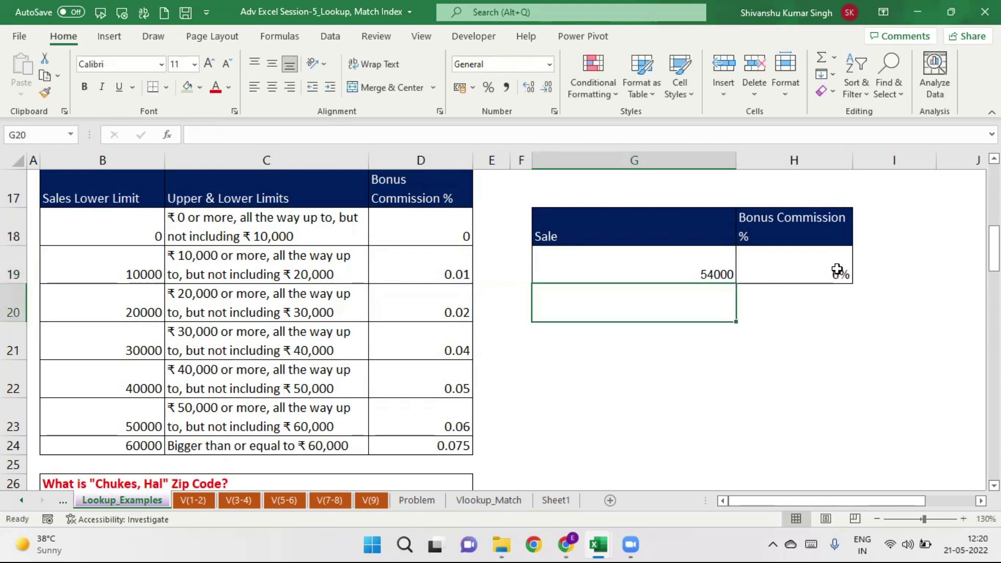
click(662, 228)
drag(662, 228, 807, 266)
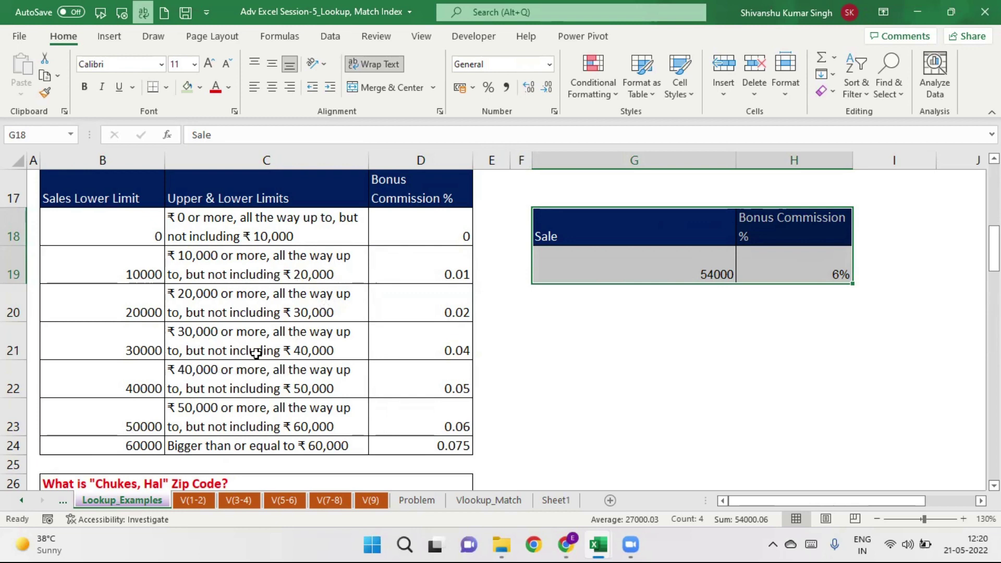
click(656, 275)
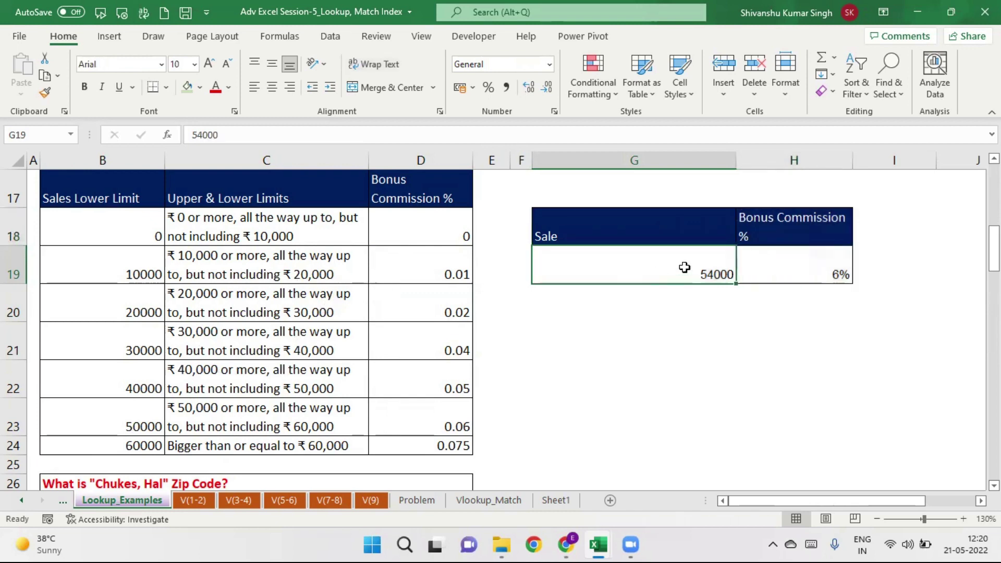
click(790, 263)
drag(640, 264, 800, 257)
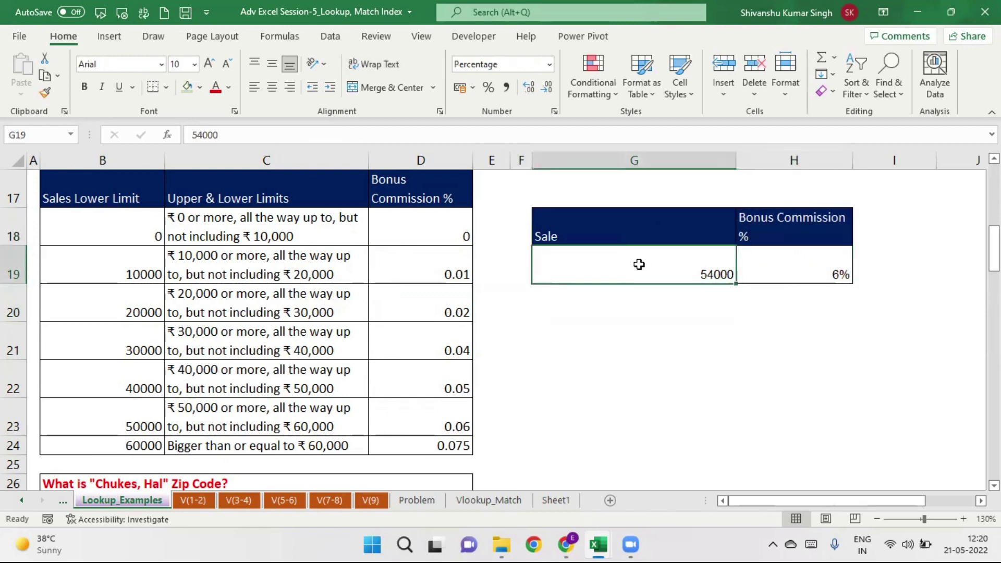
key(Delete)
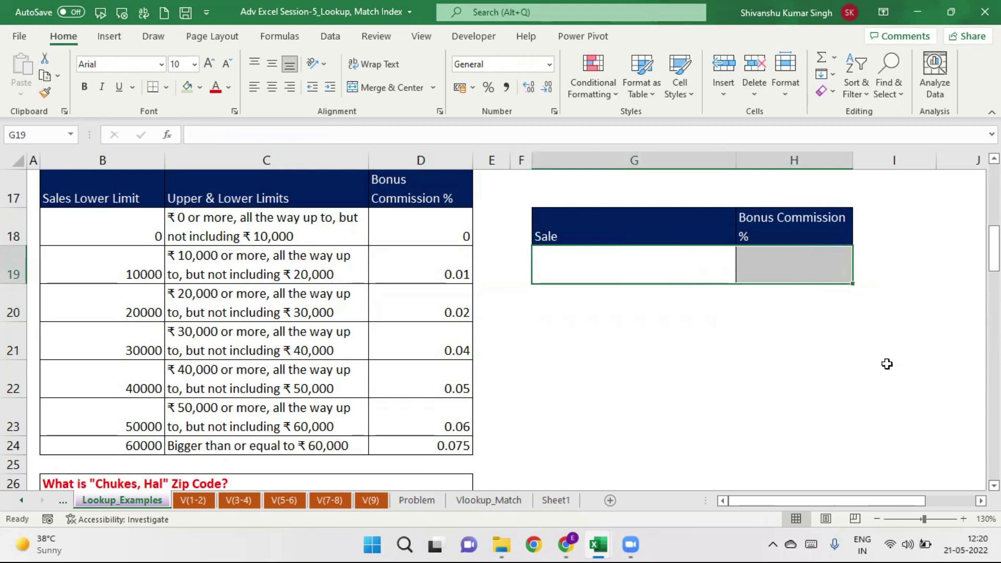
Step: Shade the Bonus Commission % cell H19 light green
click(787, 392)
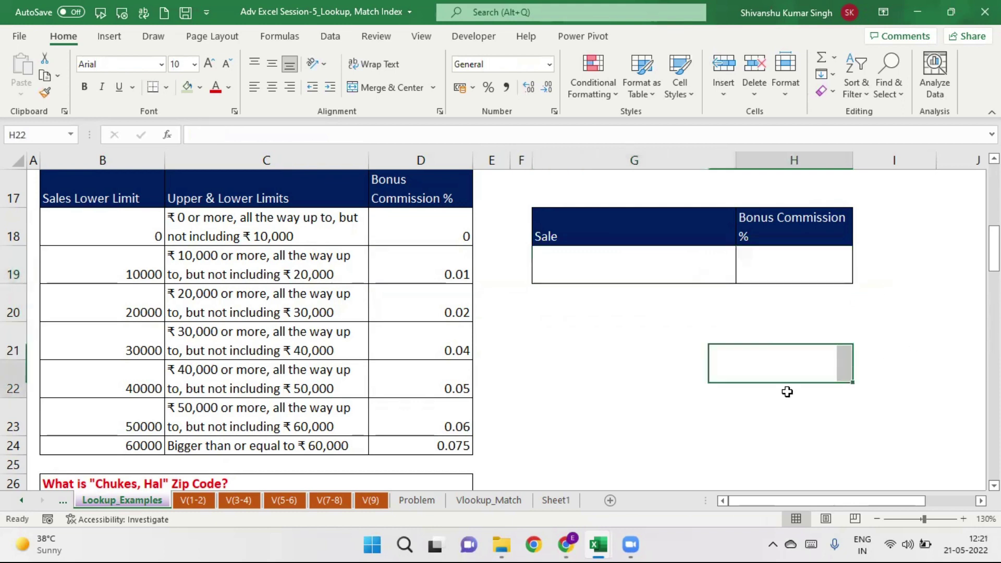
click(621, 261)
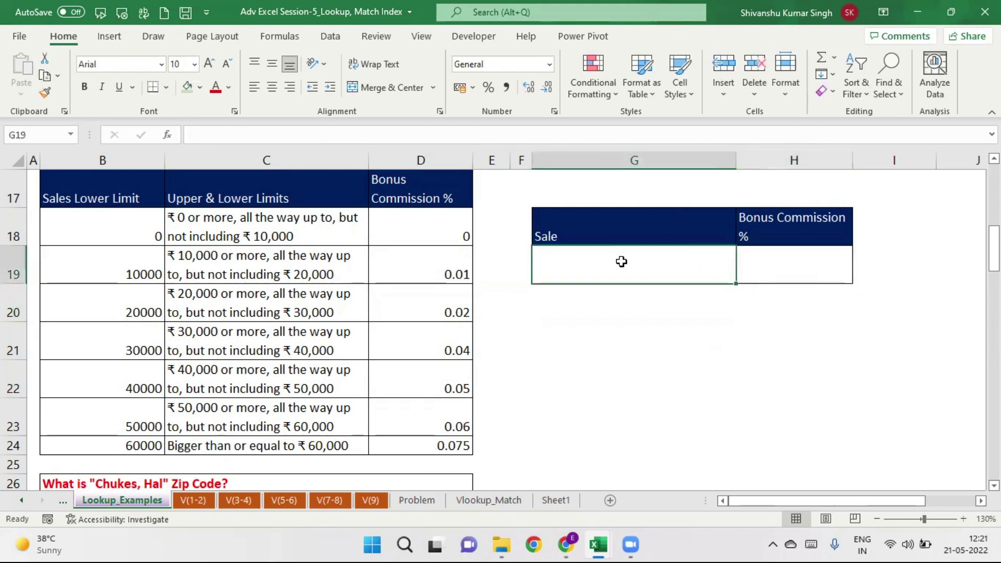
click(799, 266)
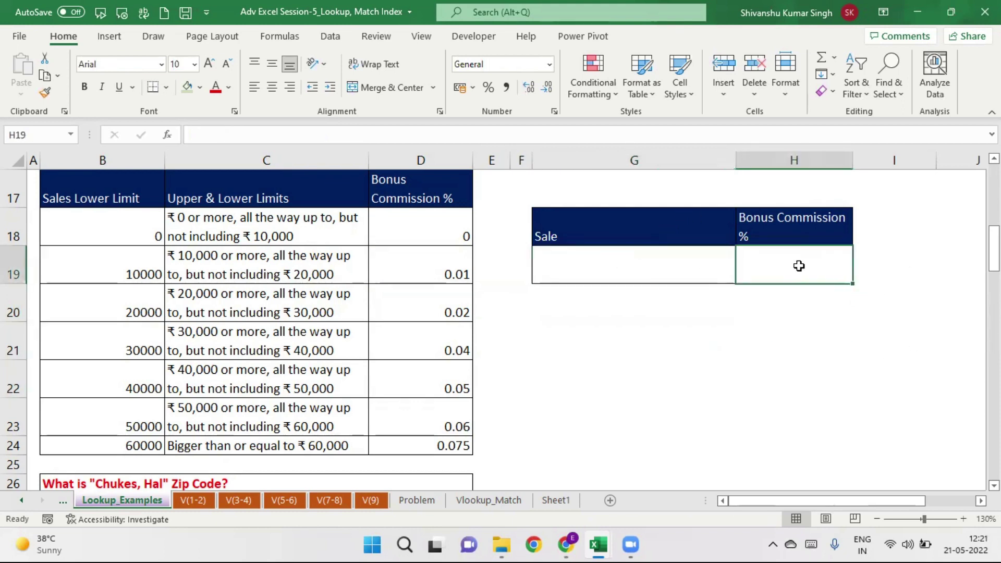
click(183, 89)
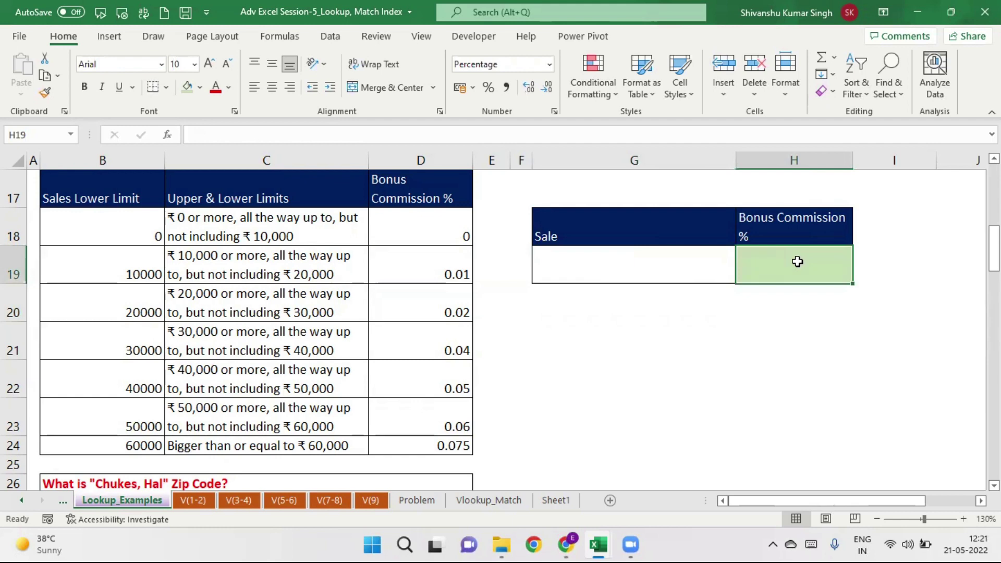
click(168, 136)
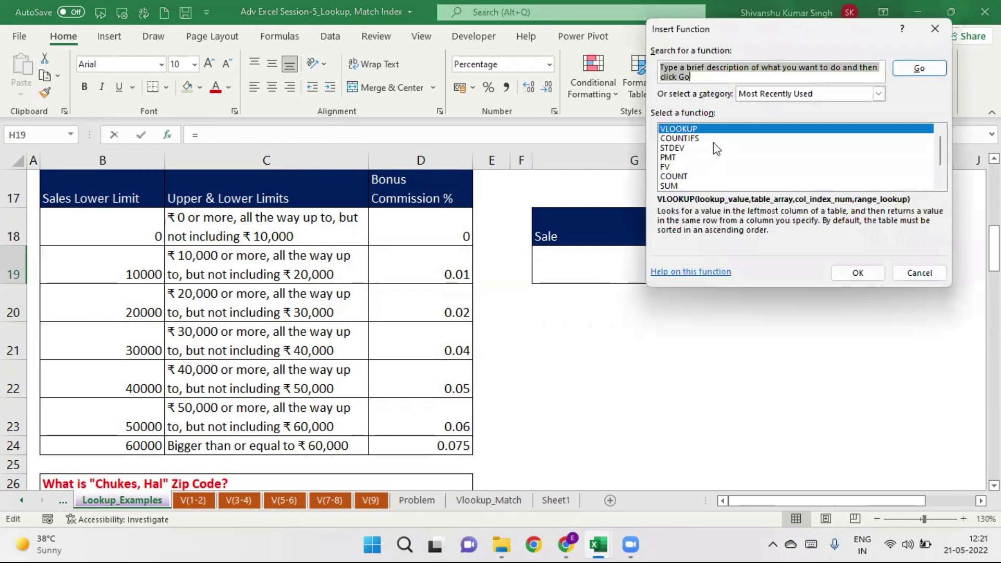
Step: Build =VLOOKUP(G19,B17:D24,3,1) in H19 through the Function Arguments dialog
click(858, 273)
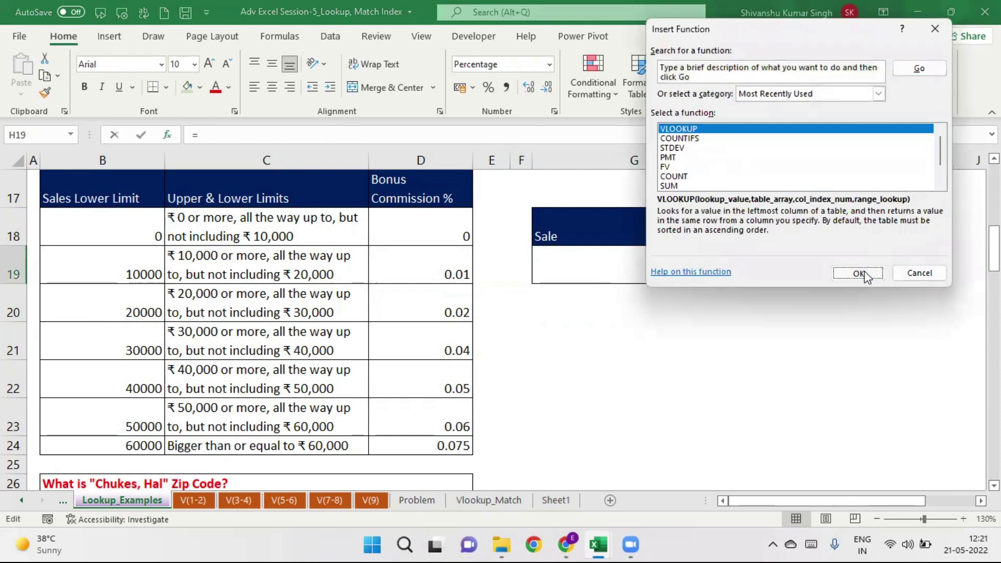
drag(705, 45, 676, 321)
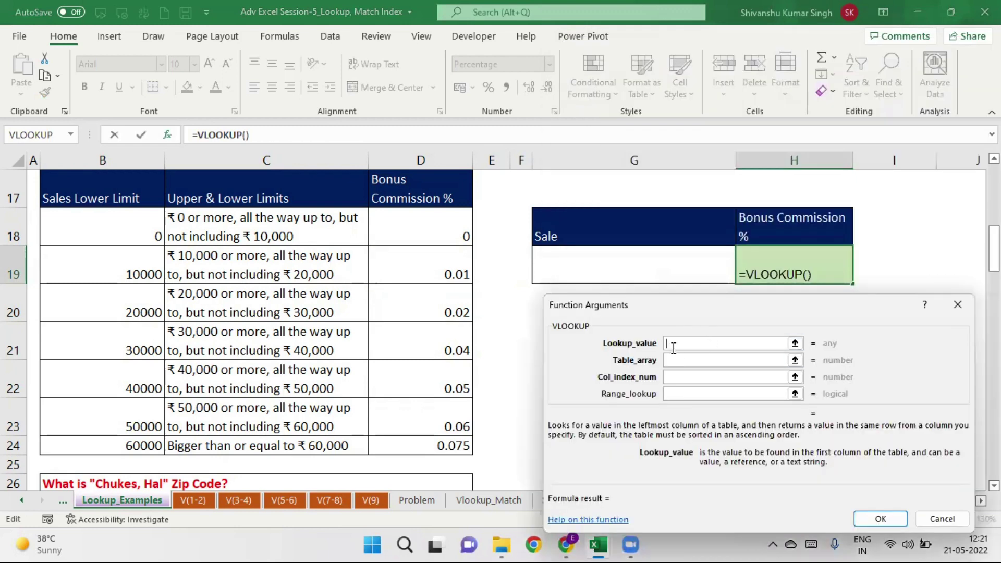
click(624, 266)
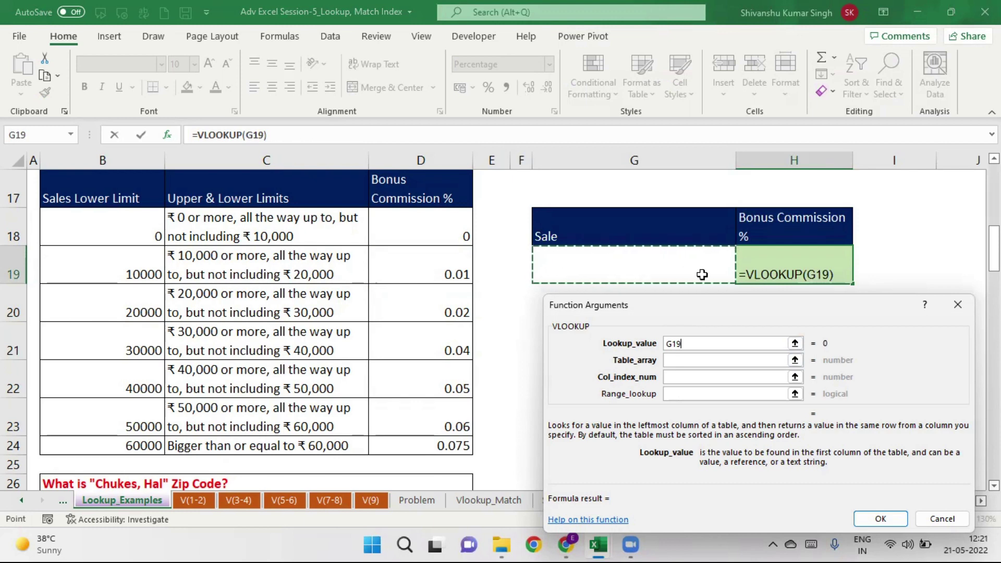
click(674, 360)
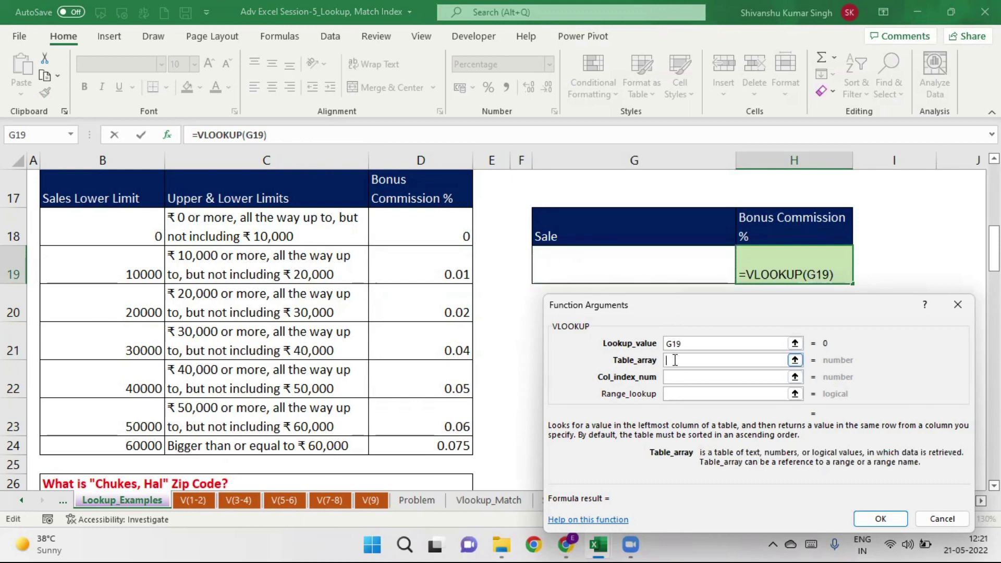
mouse_move(104, 175)
mouse_down()
mouse_move(405, 398)
mouse_move(425, 439)
mouse_up()
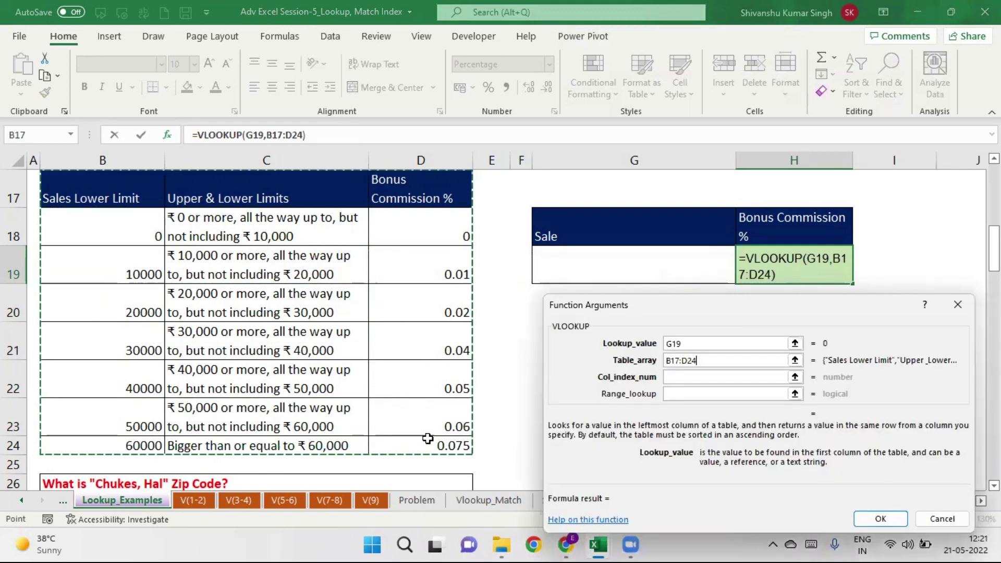
click(687, 377)
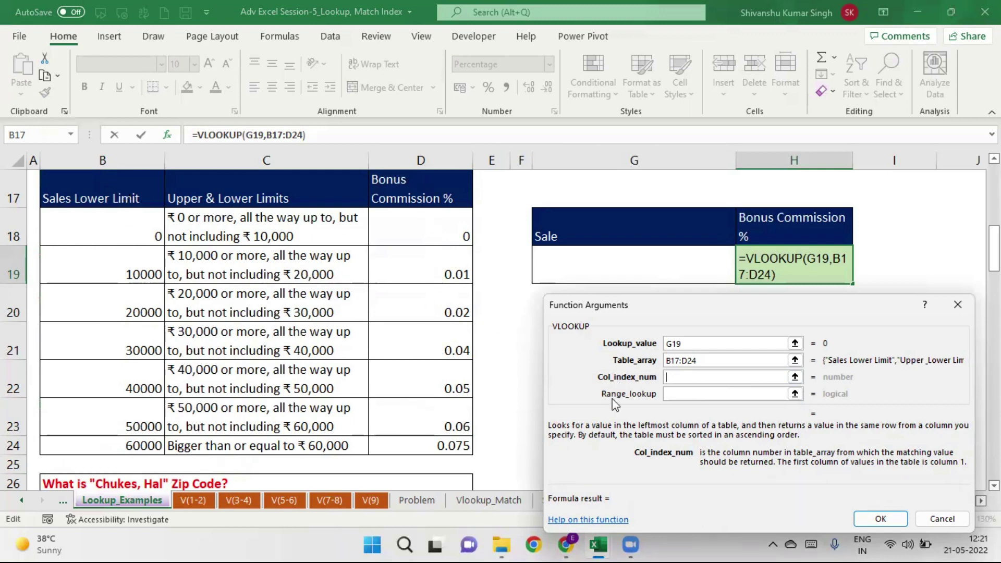
text(3)
click(679, 390)
click(680, 390)
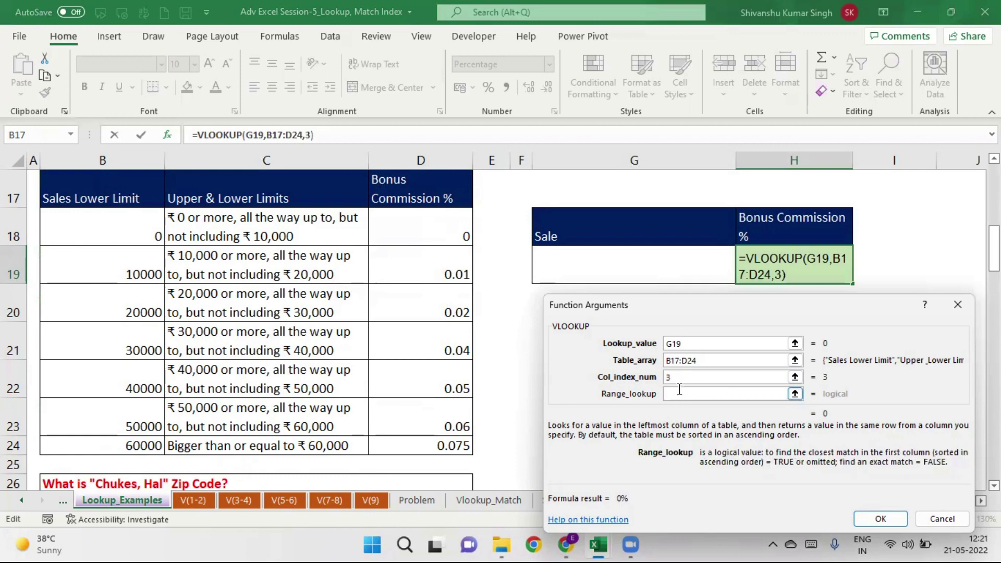
text(1)
click(881, 519)
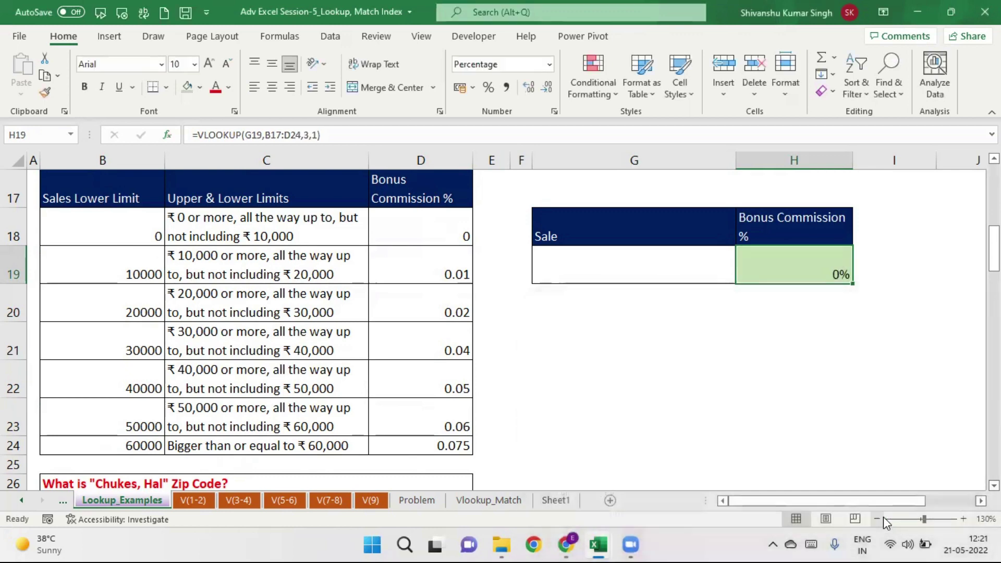
Step: Enter a 15000 sale in G19 and check the commission returned in H19
click(633, 264)
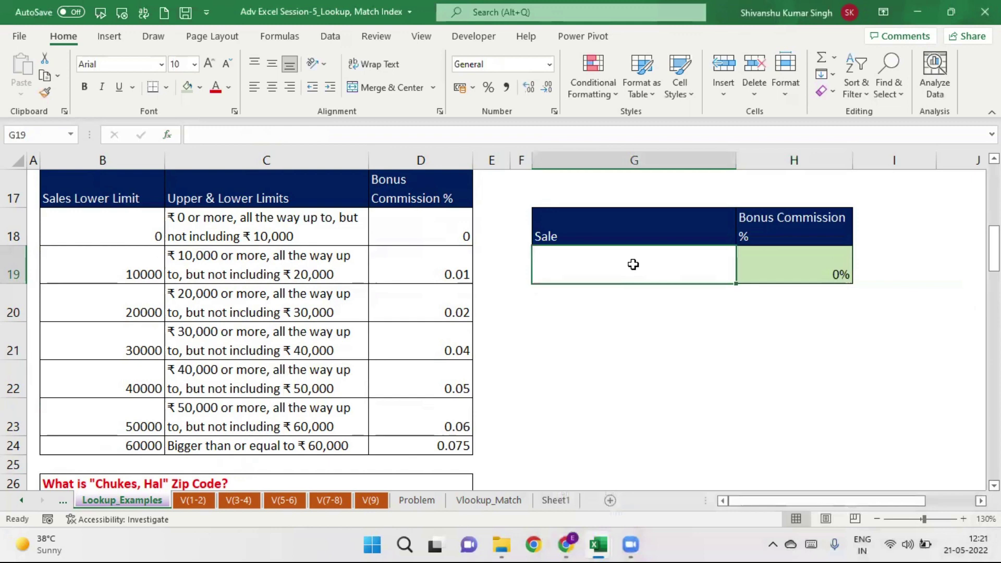
text(15000)
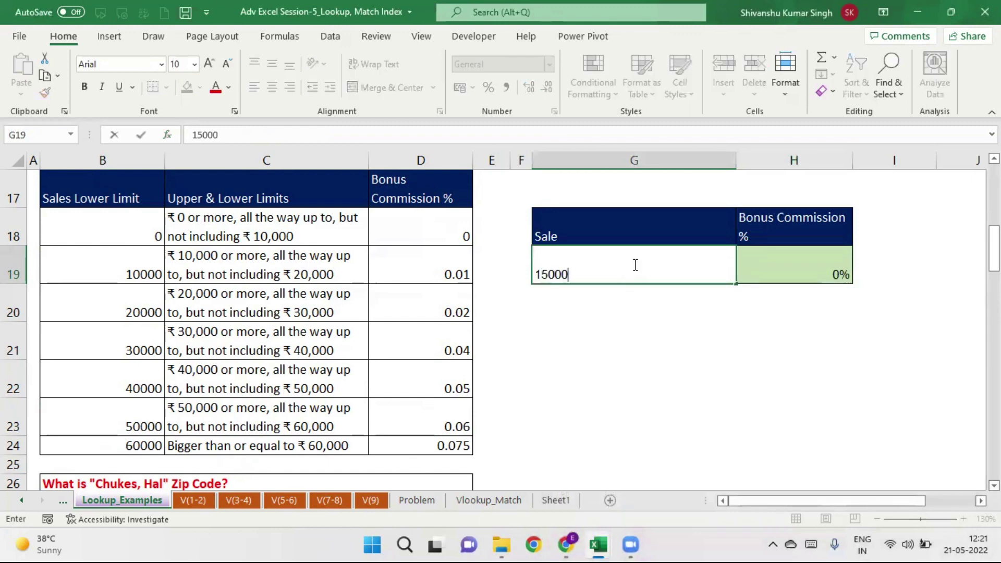
key(Return)
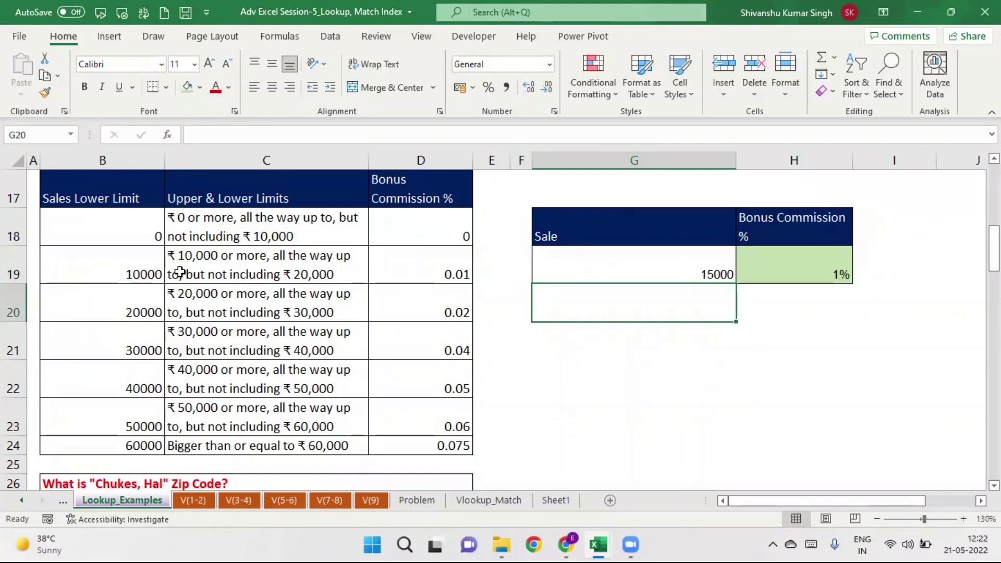
click(828, 262)
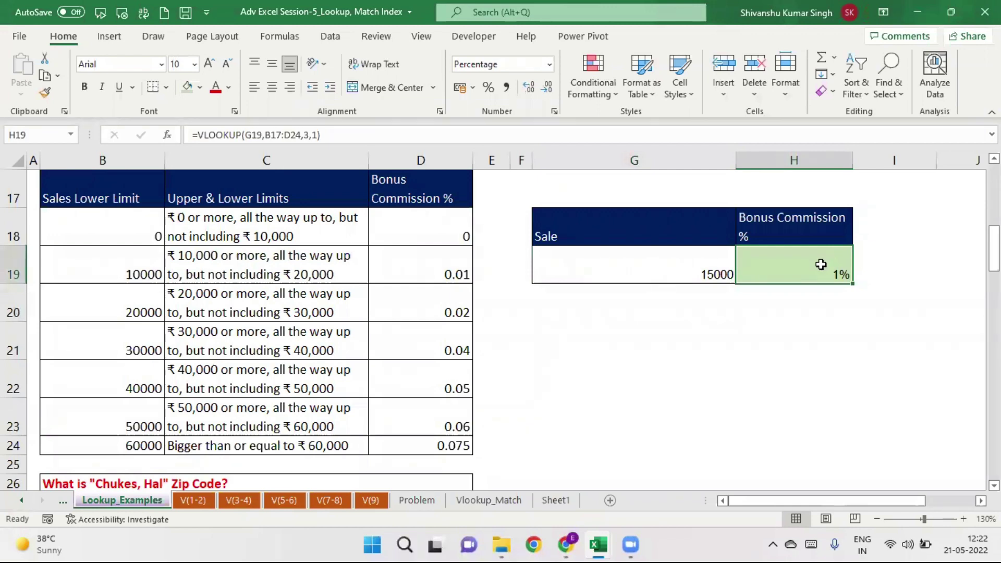
Step: Change the sale in G19 to 20000 so H19 returns a 2% commission
click(660, 269)
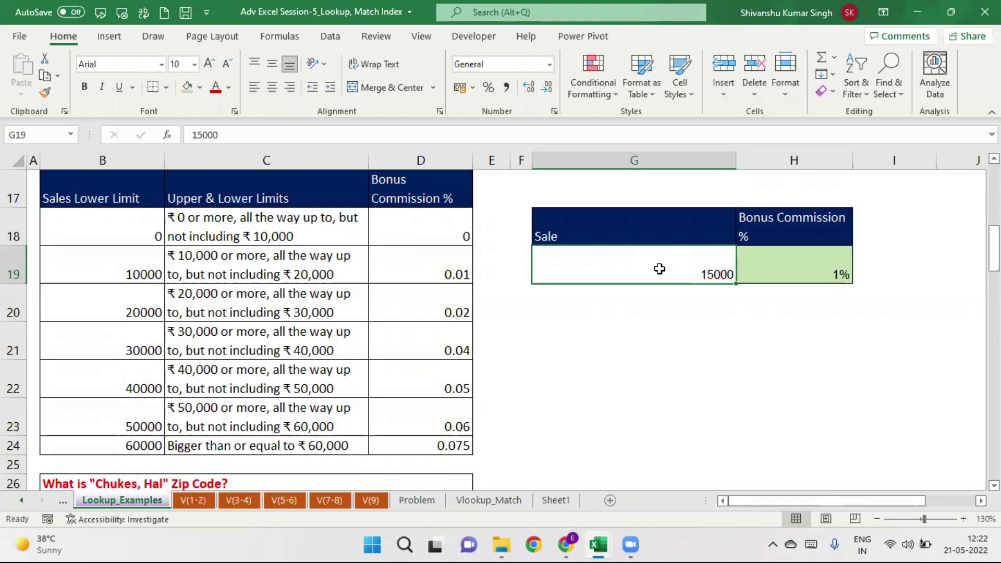
text(20000)
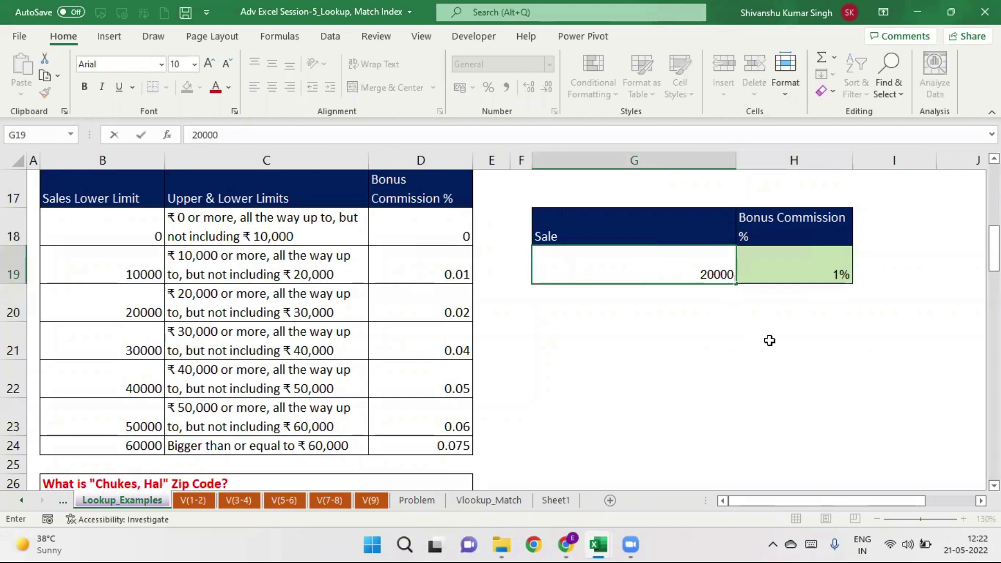
key(Return)
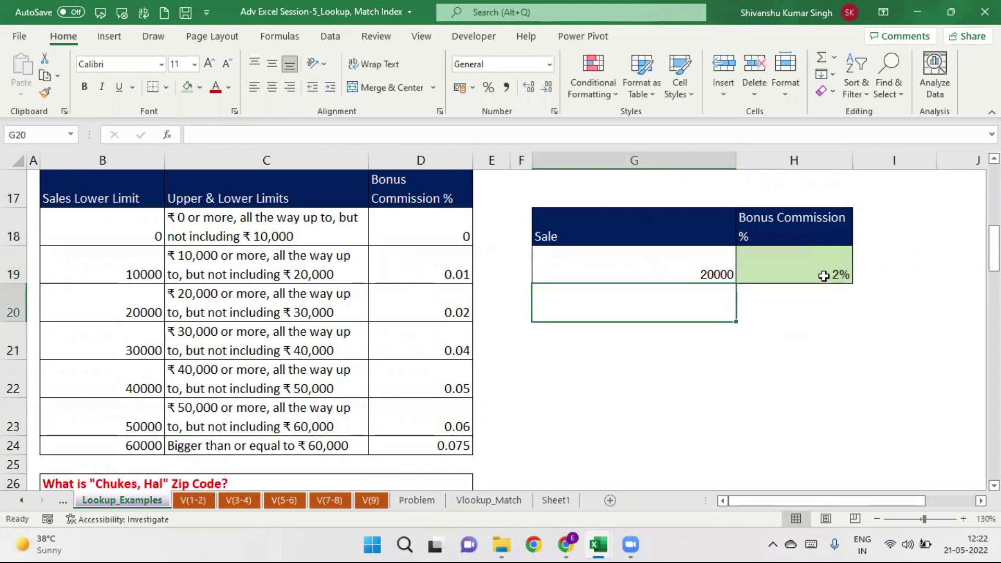
click(822, 273)
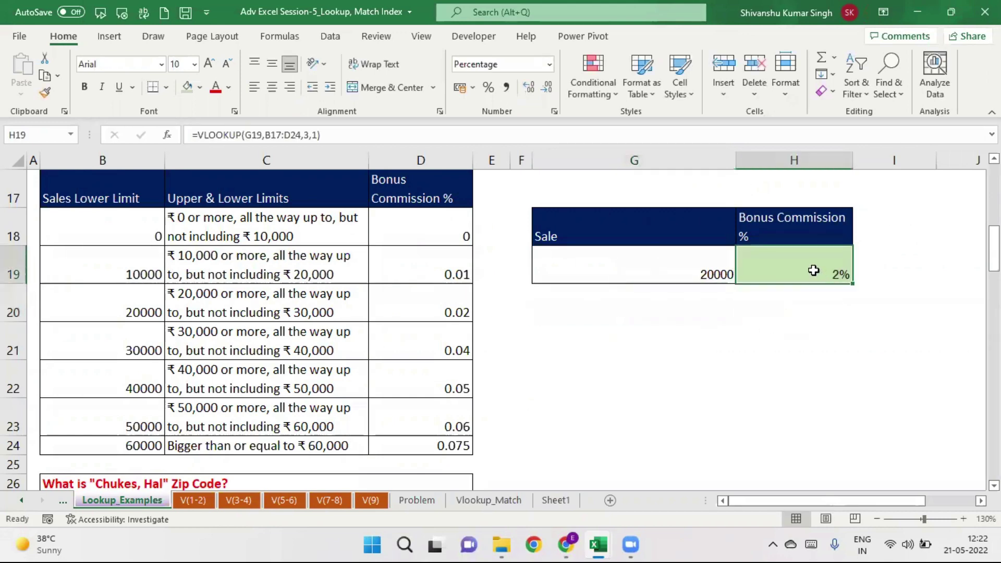
click(319, 135)
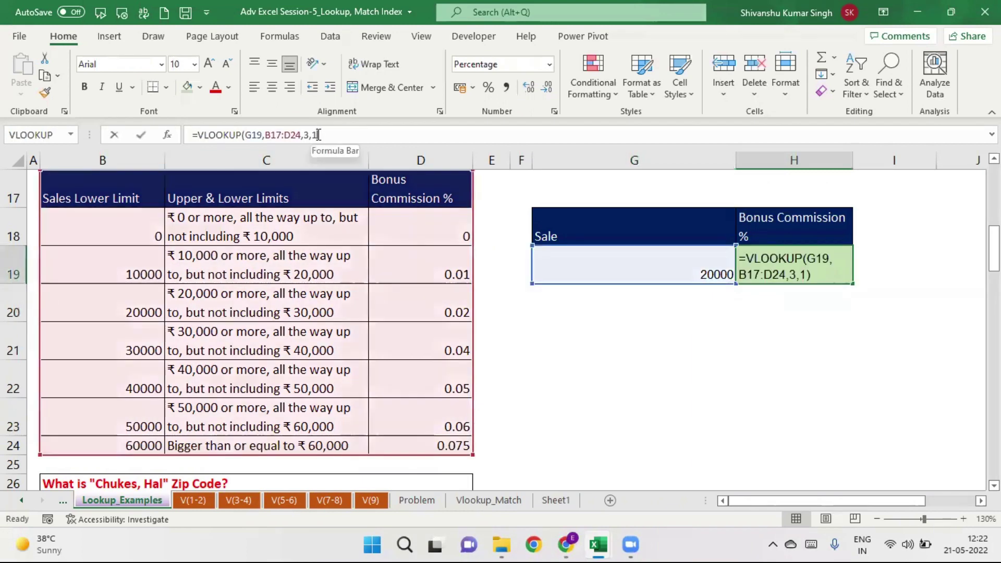
Step: Change H19's VLOOKUP last argument from 1 to 0 for exact match
key(BackSpace)
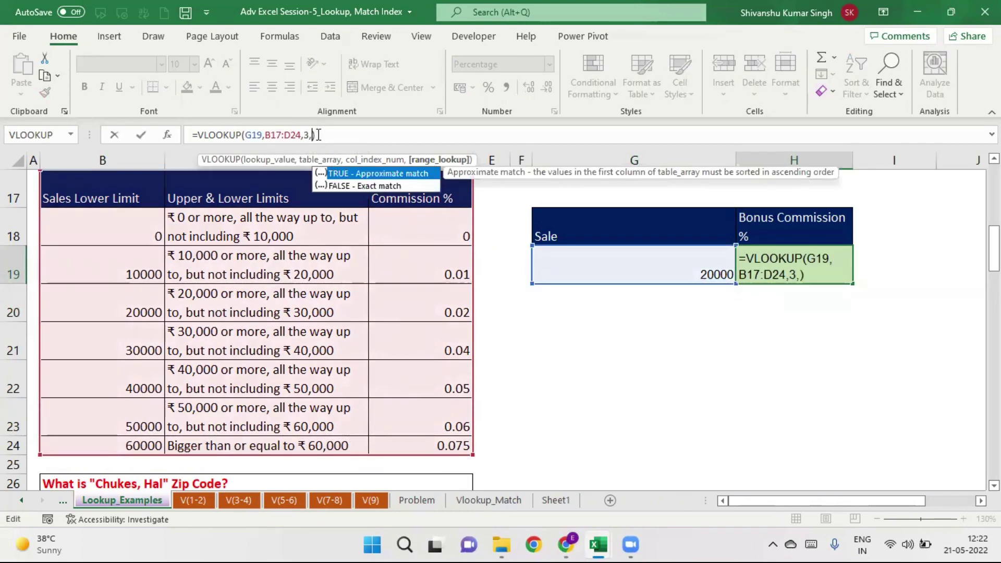
text(0)
key(Return)
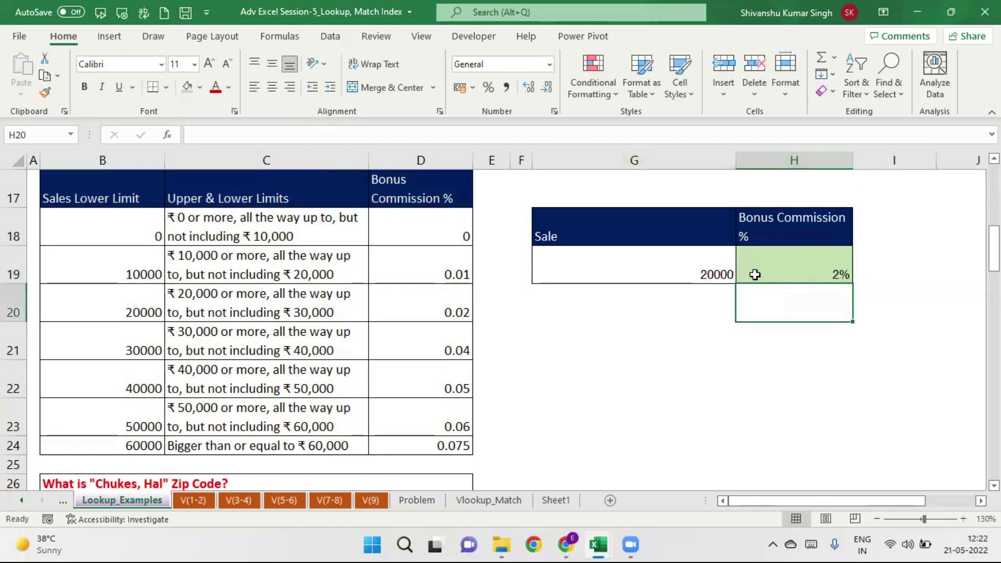
click(789, 264)
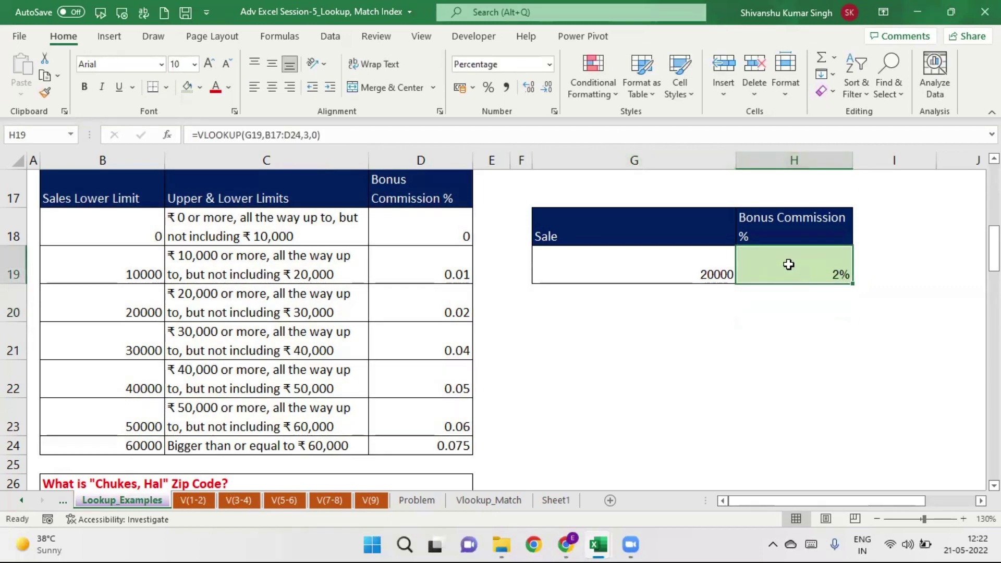
Step: Enter a 21000 sale in G19 and see H19 return #N/A
click(692, 275)
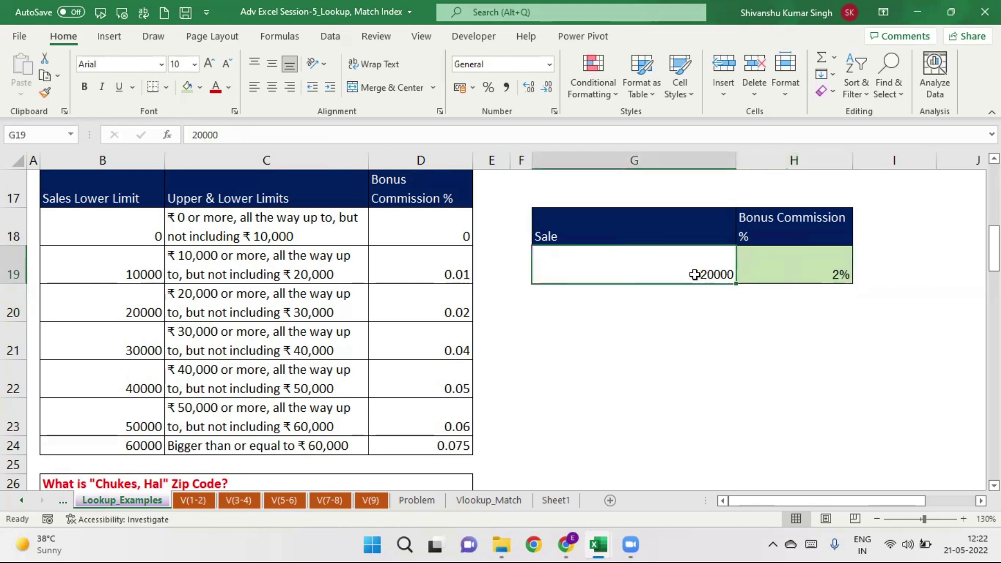
text(21000)
key(Return)
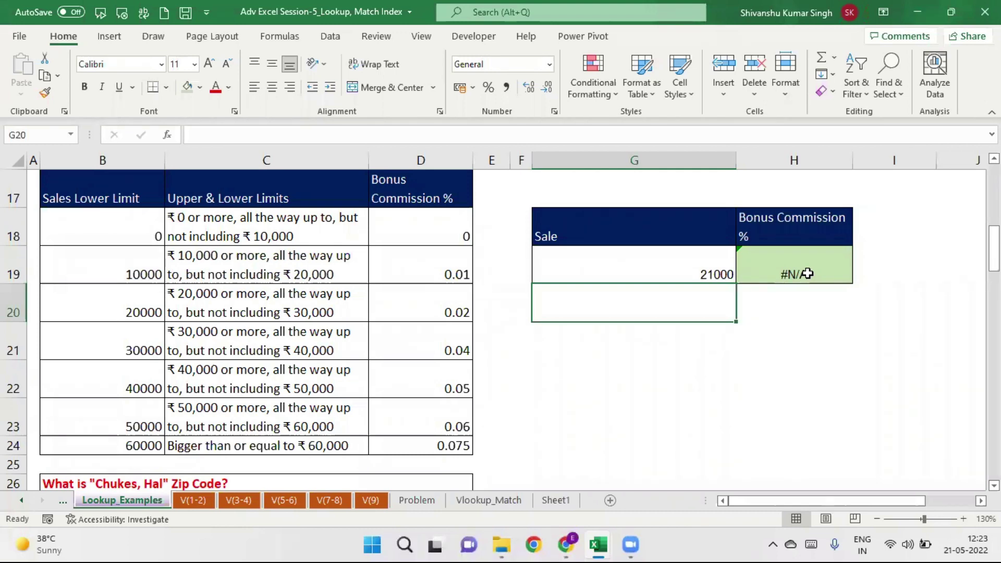
click(807, 274)
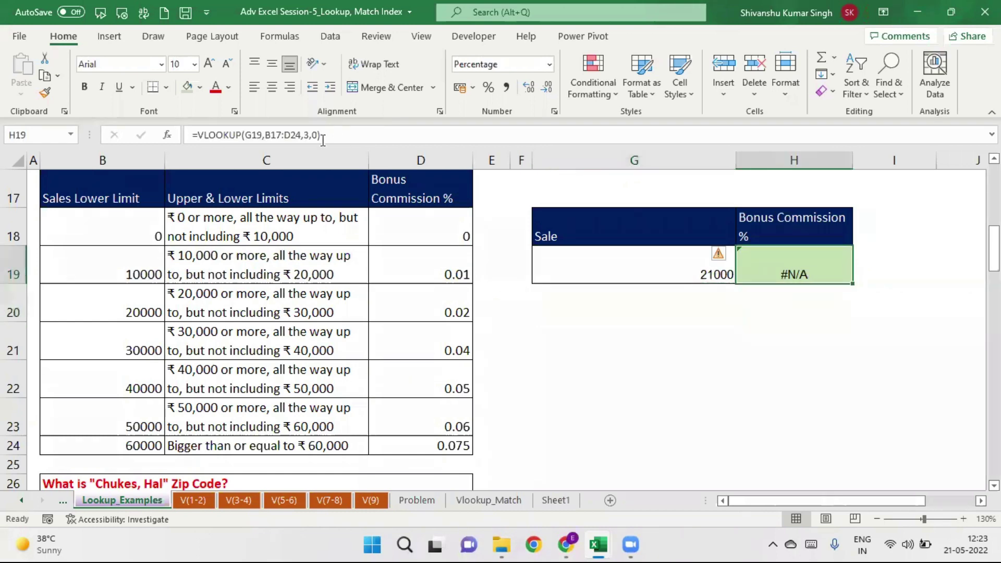
Step: Reset G19 to 20000 and compare it with the 20000 limit and 0.02 commission row
click(645, 274)
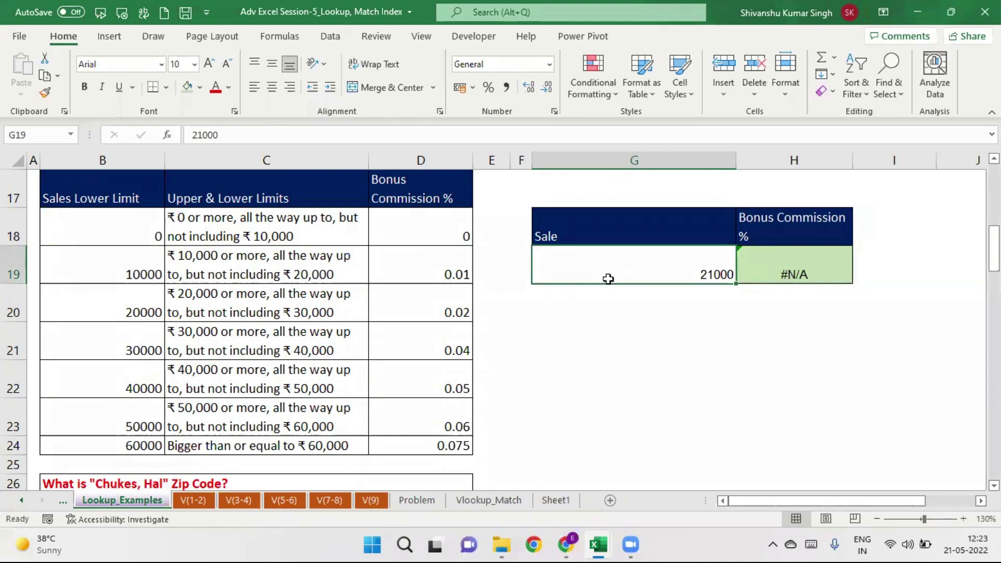
text(20000)
key(Return)
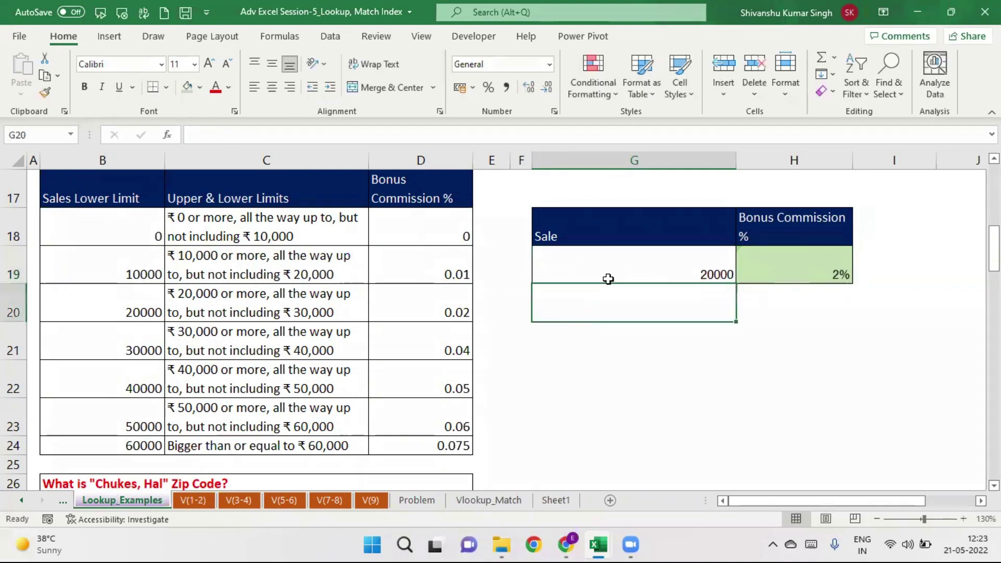
click(101, 310)
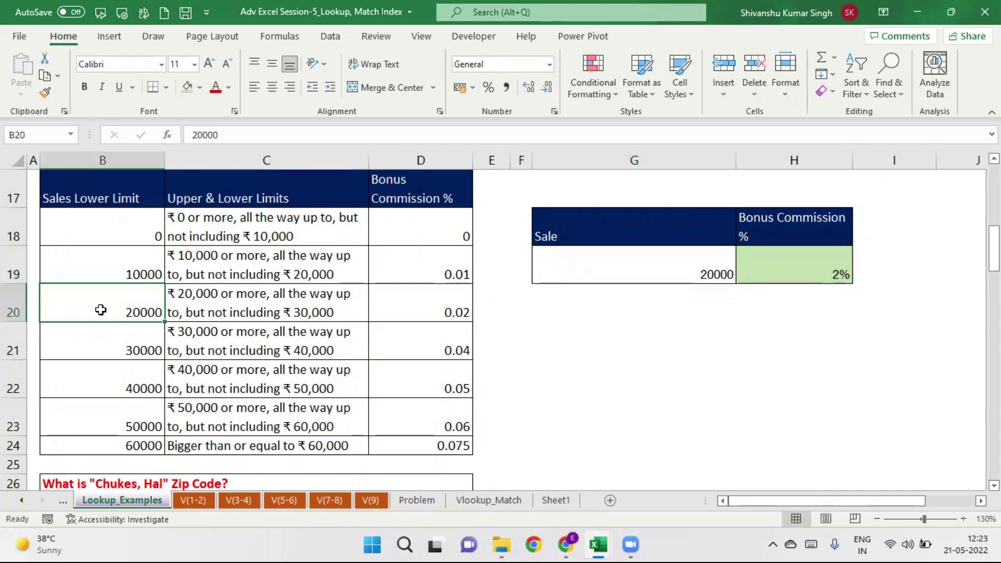
click(436, 300)
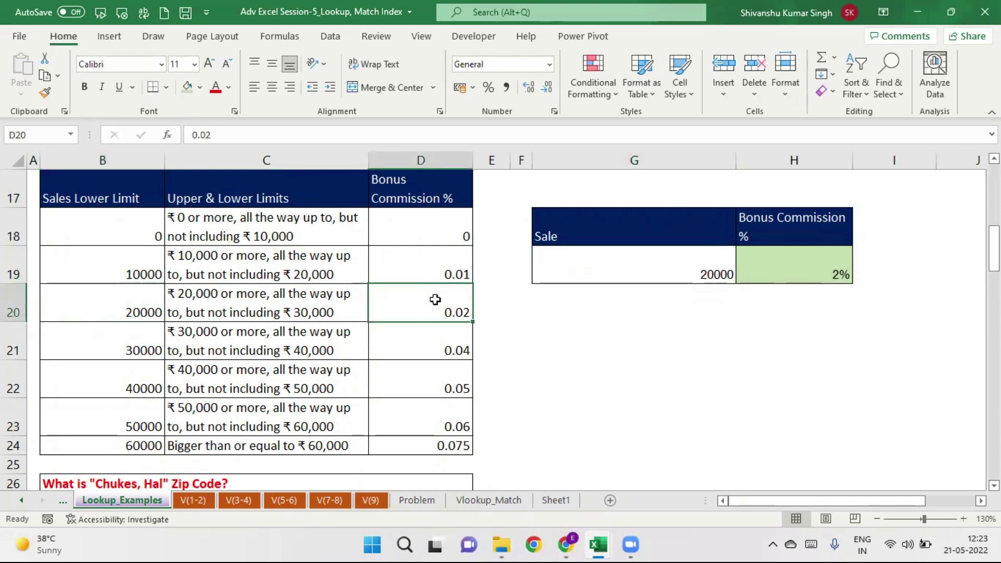
click(112, 309)
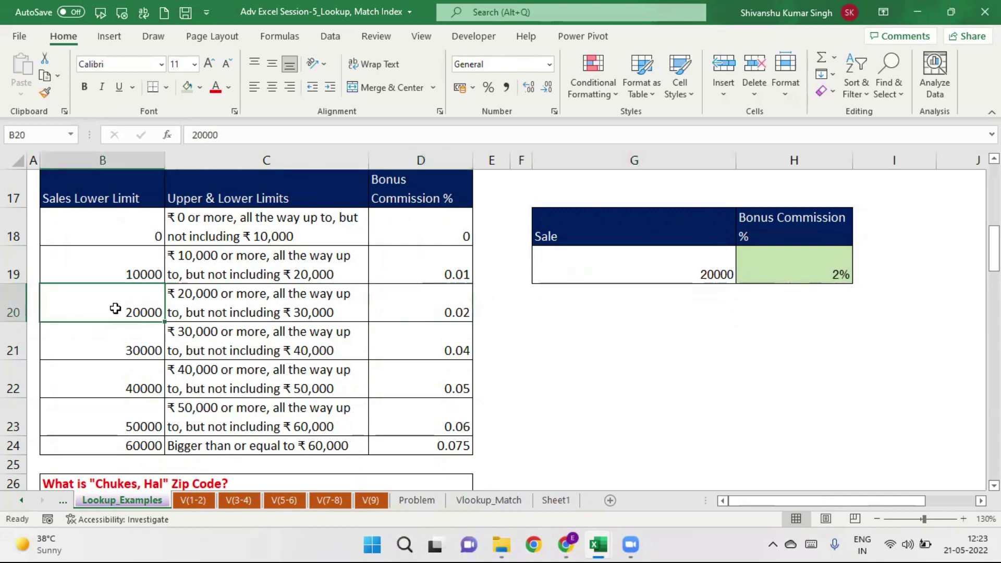
Step: Enter 21000 in G19 again, bringing back the #N/A in H19
click(649, 262)
text(21000)
key(Return)
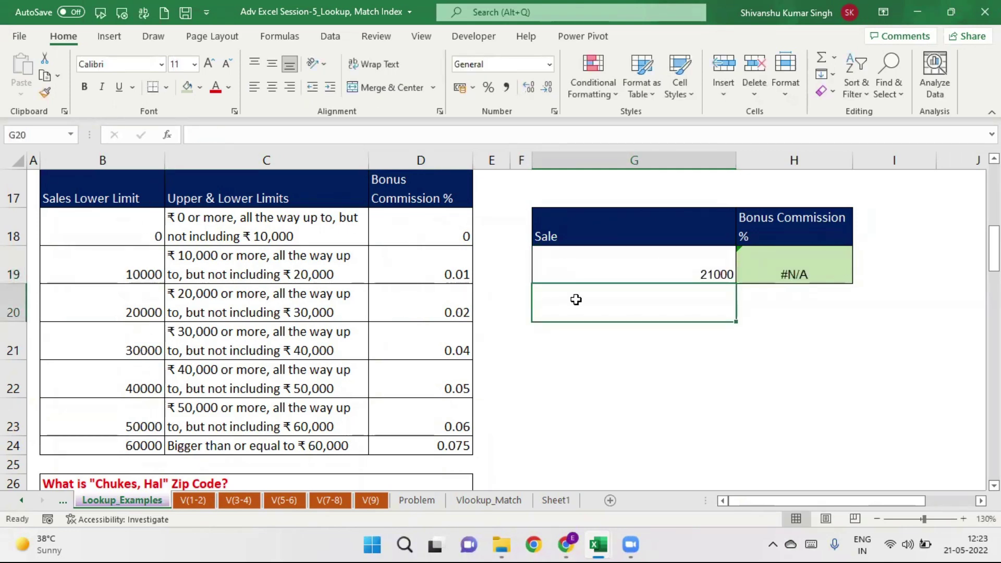
click(782, 264)
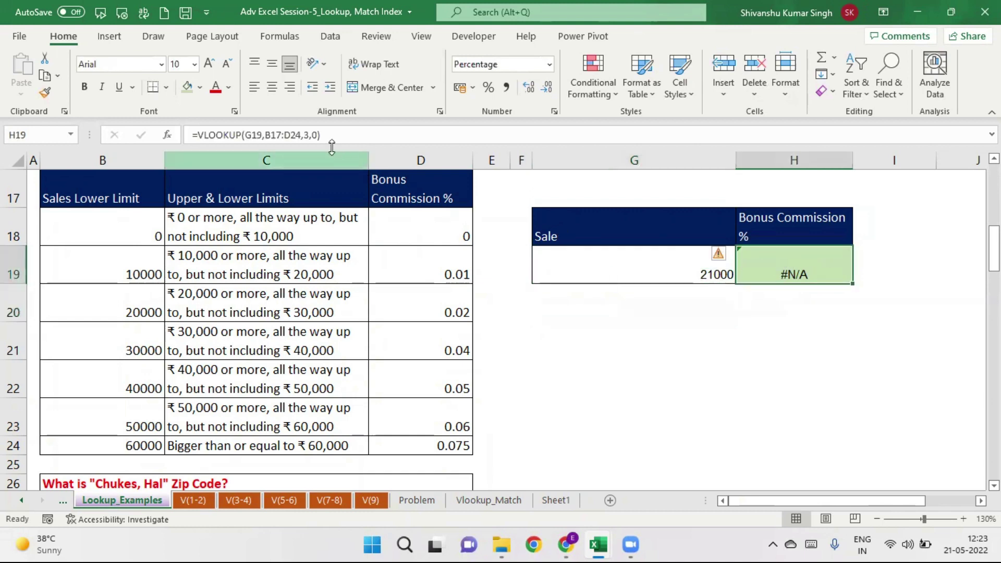
Step: Set H19's last argument back to 1 so the 21000 sale returns a 2% bonus
click(317, 135)
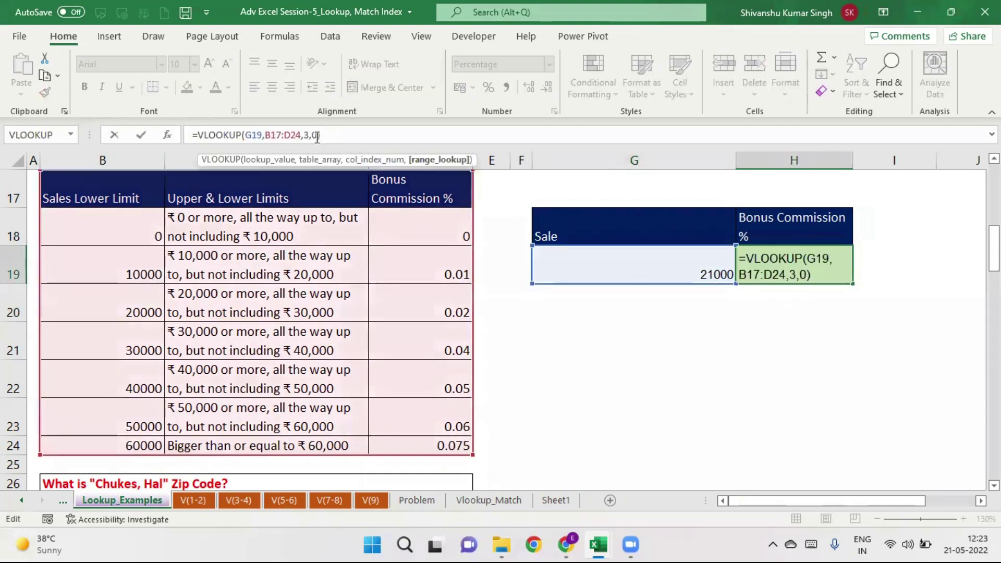
key(BackSpace)
text(1)
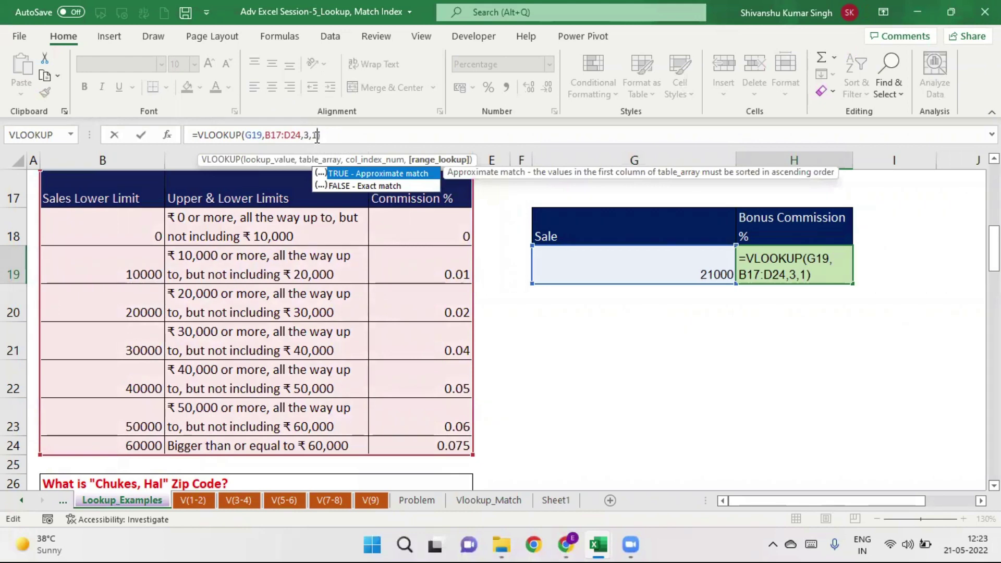
key(Return)
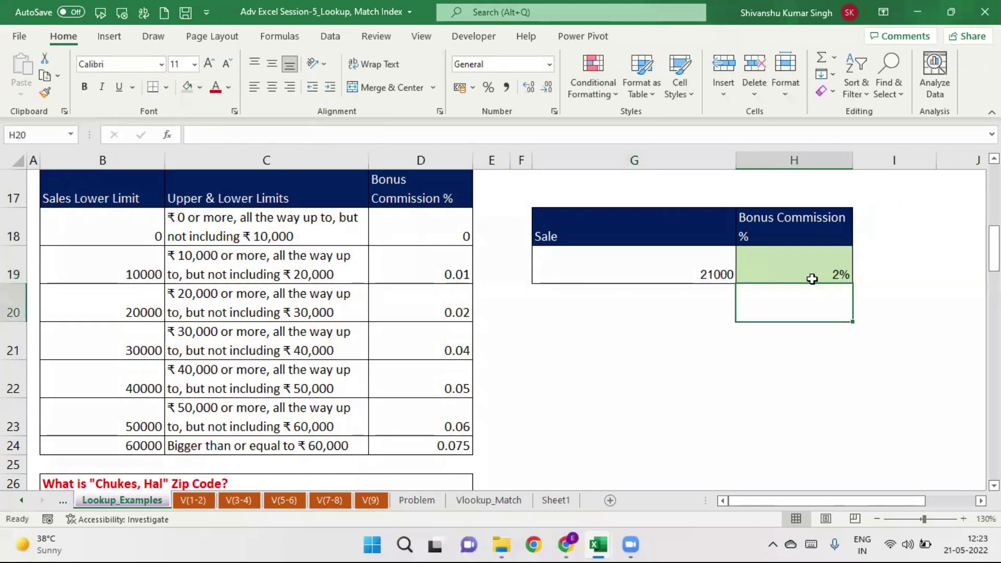
click(804, 262)
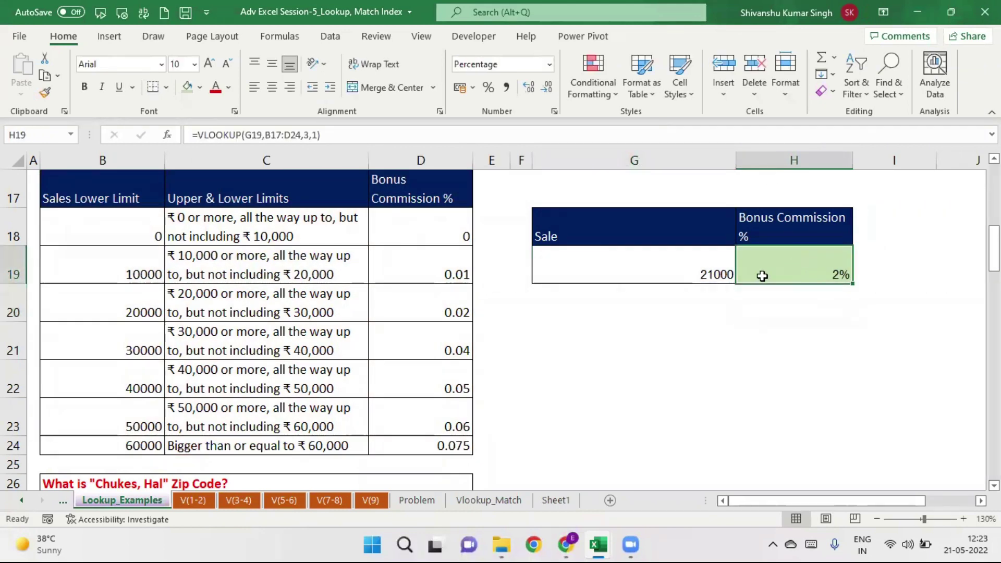
click(694, 262)
click(803, 262)
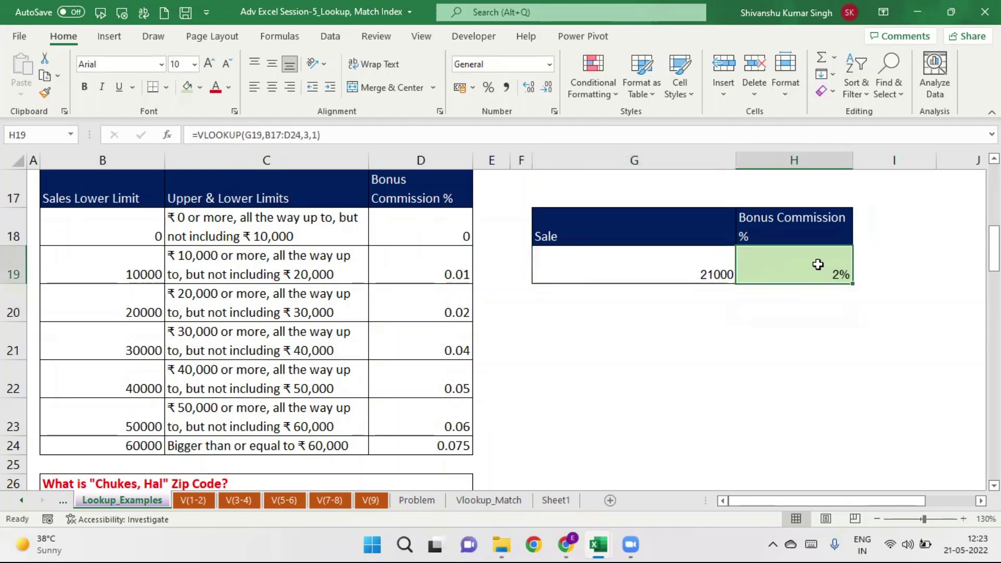
click(682, 278)
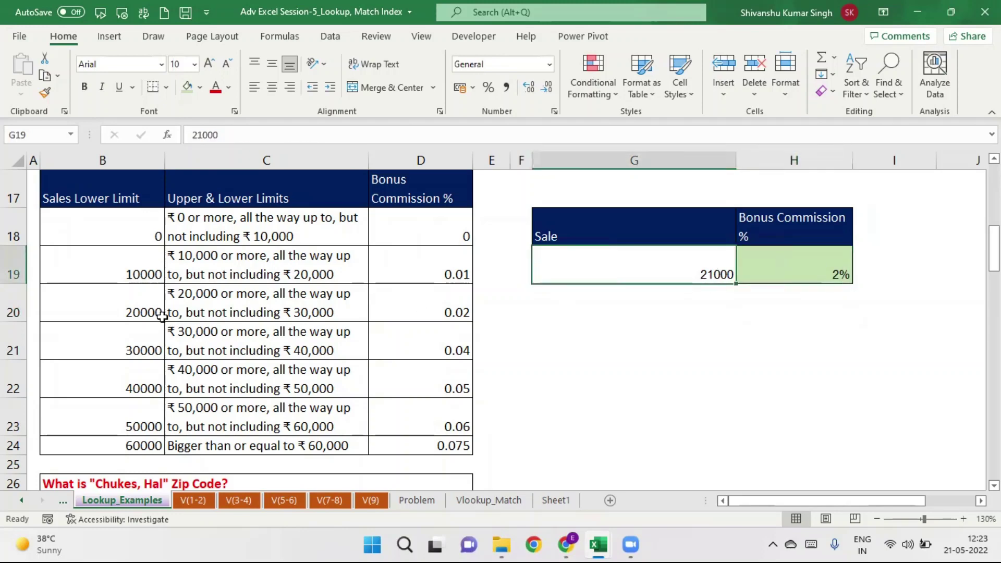
click(133, 311)
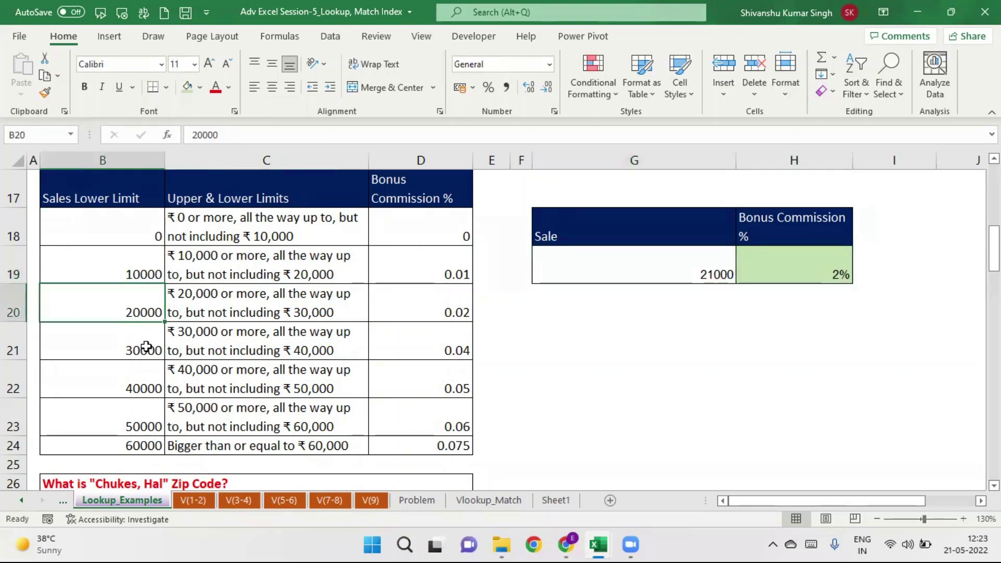
click(146, 346)
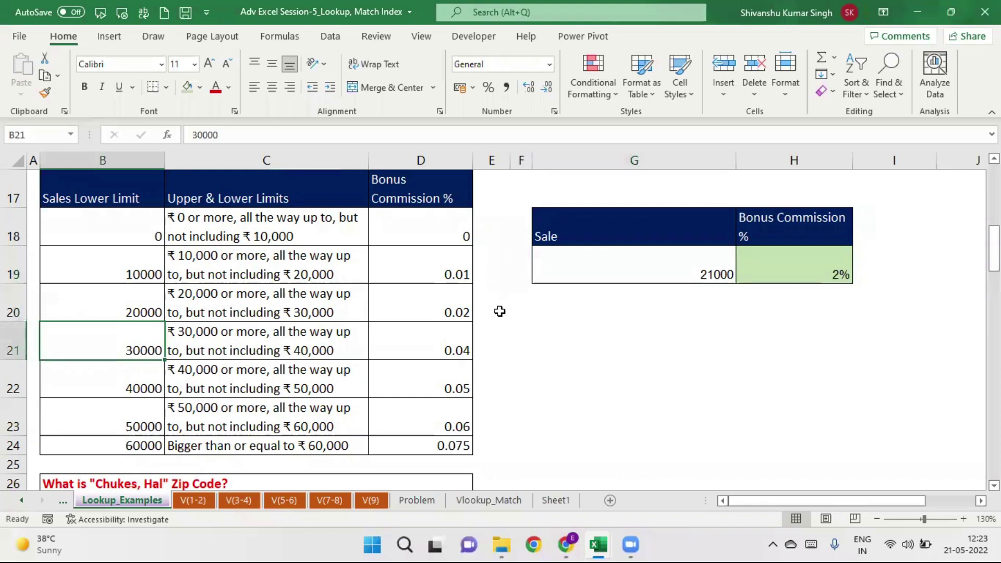
click(459, 308)
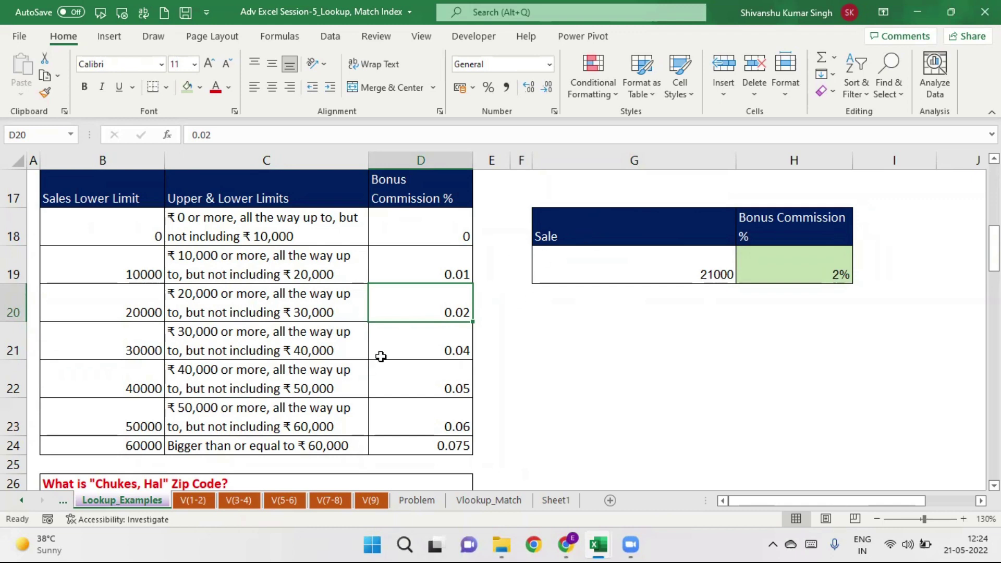
click(807, 272)
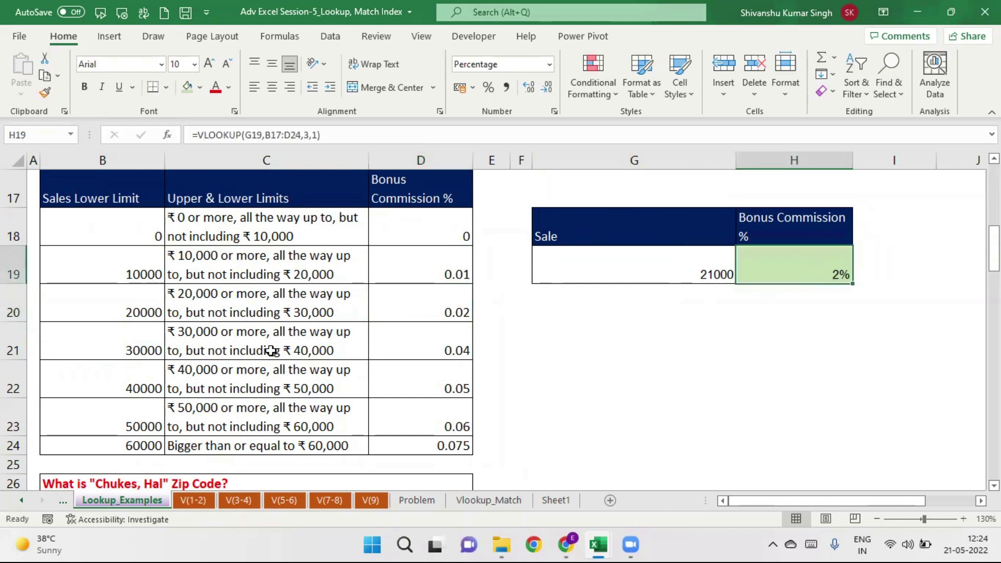
Step: Enter a 30000 sale in G19 and drop the VLOOKUP's approximate-match 1 argument
click(637, 264)
text(30000)
key(Return)
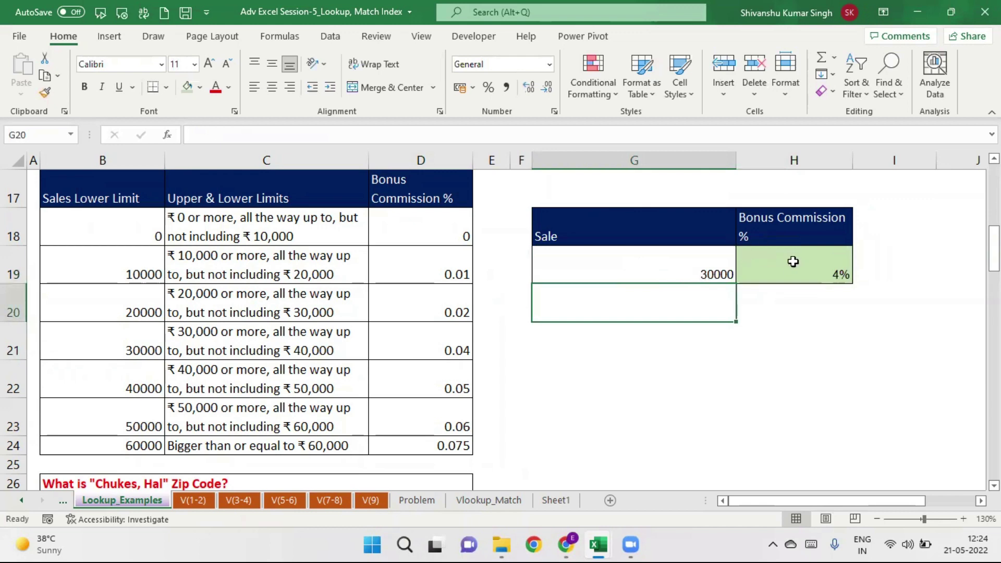
click(796, 262)
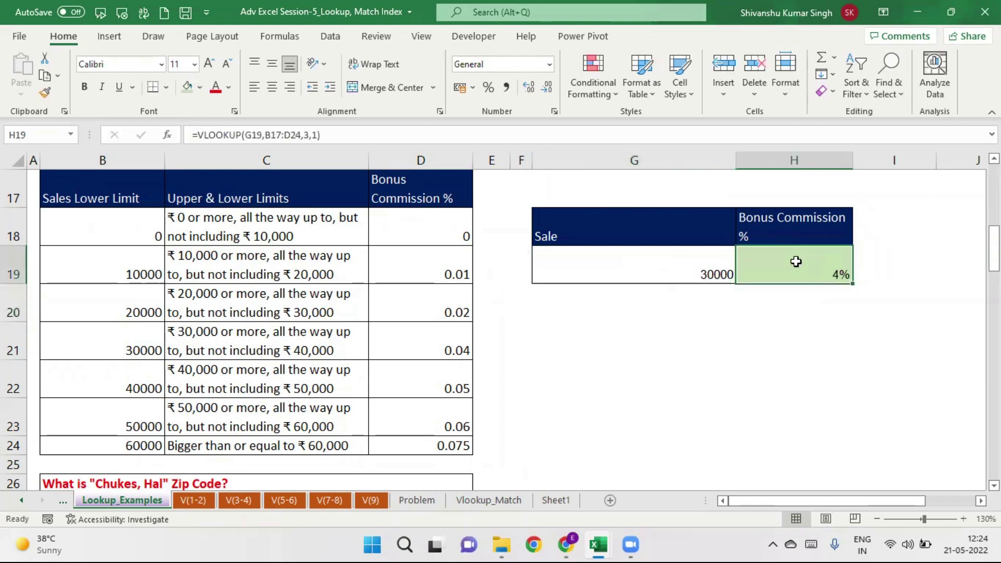
click(317, 135)
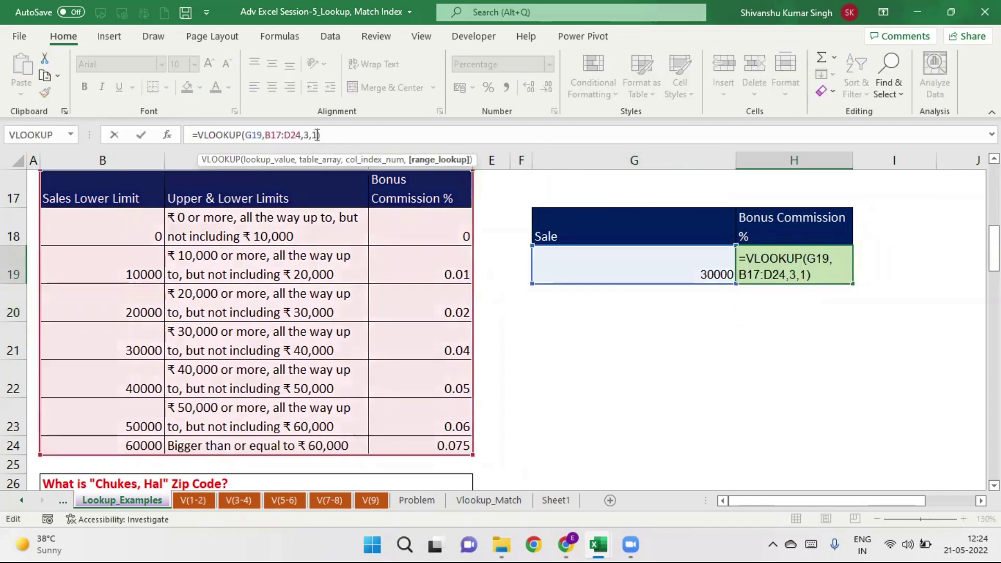
key(BackSpace)
key(Return)
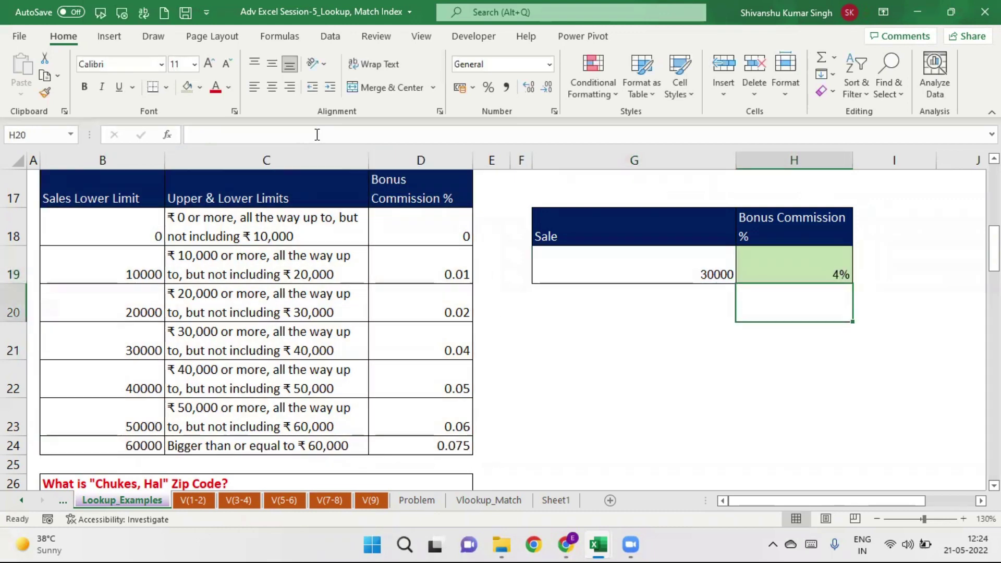
click(821, 254)
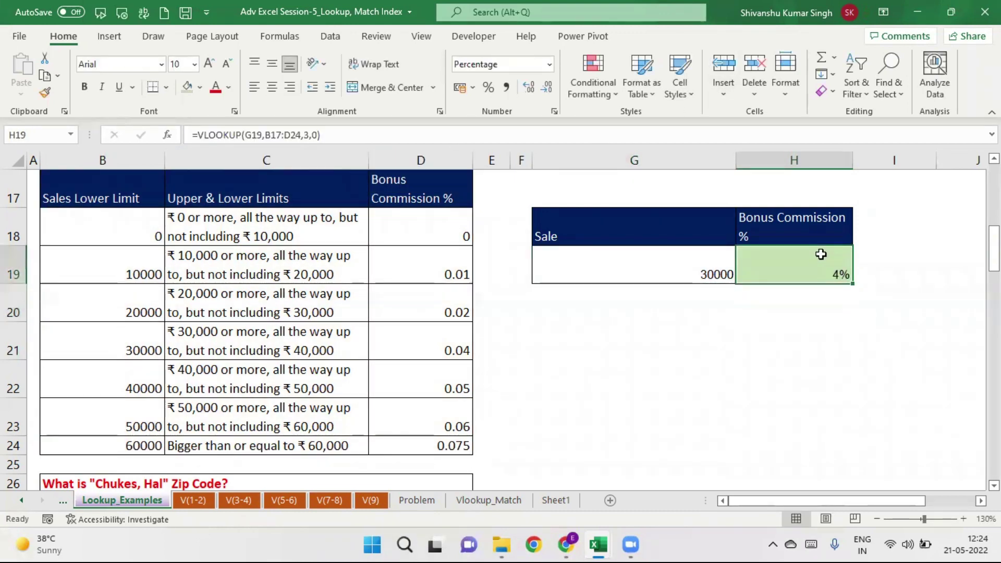
Step: Change the G19 sale to 32000, which makes H19 show #N/A
click(635, 263)
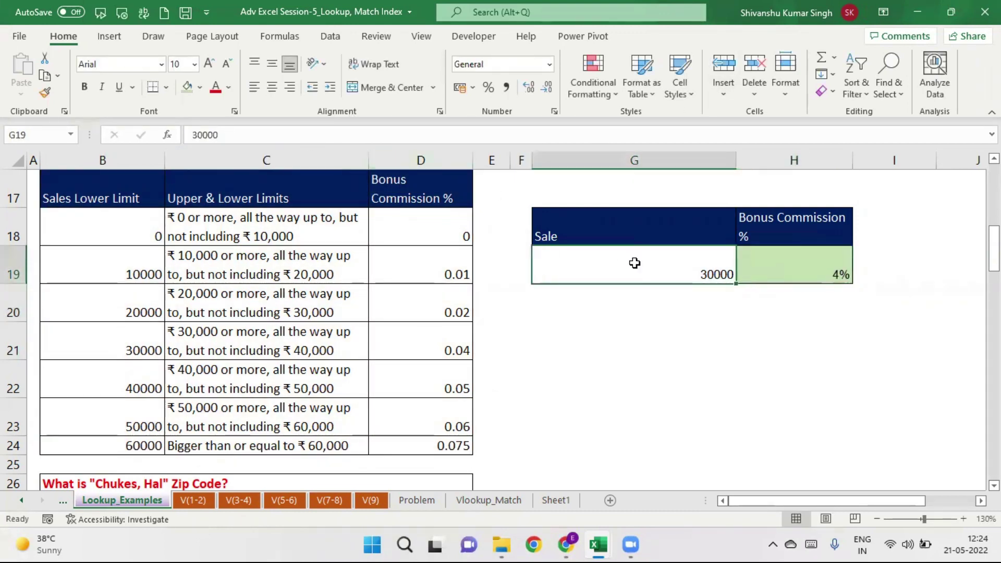
text(320000)
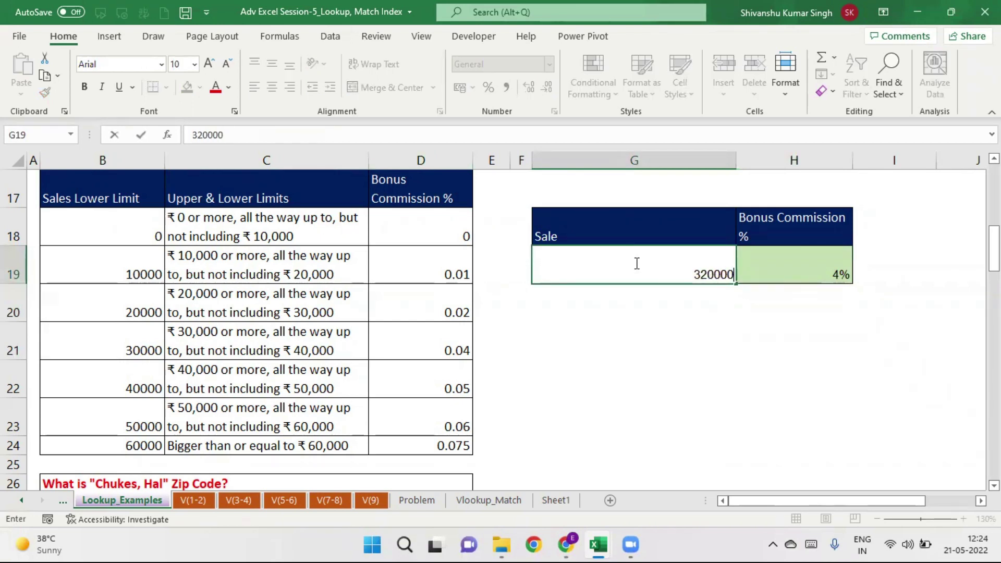
key(BackSpace)
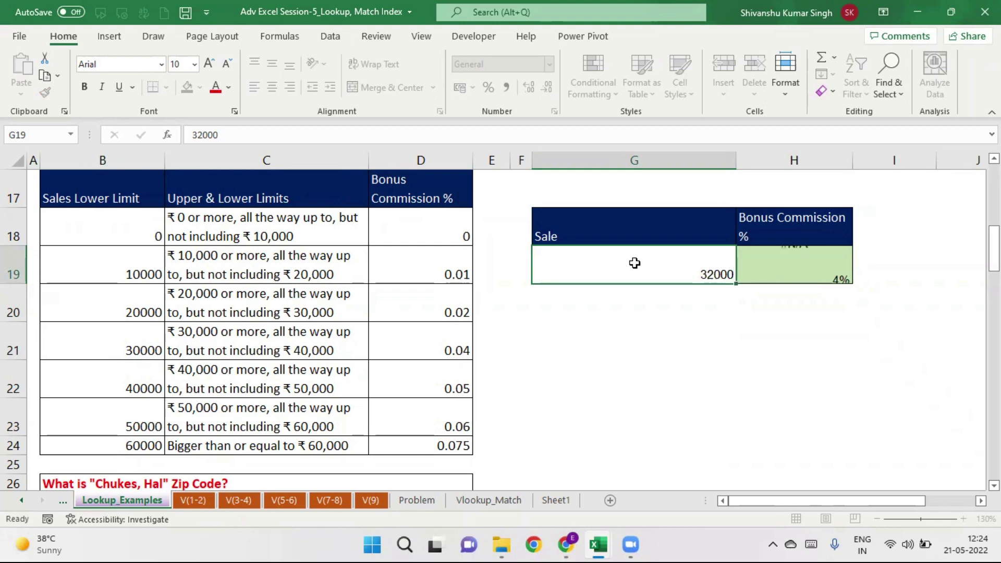
key(Return)
click(810, 274)
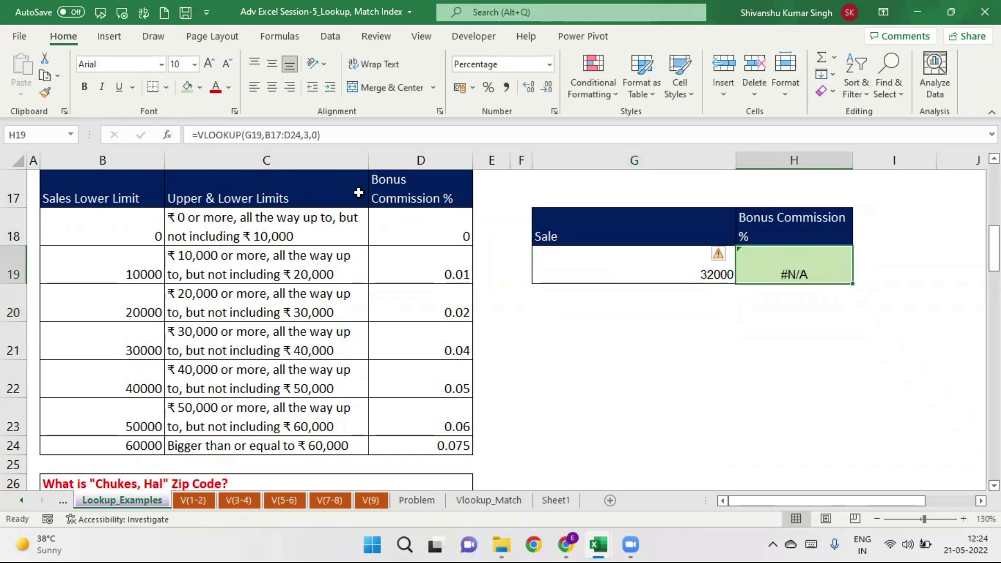
Step: Restore the VLOOKUP's last argument to 1 so the 32000 sale returns 4%
click(319, 135)
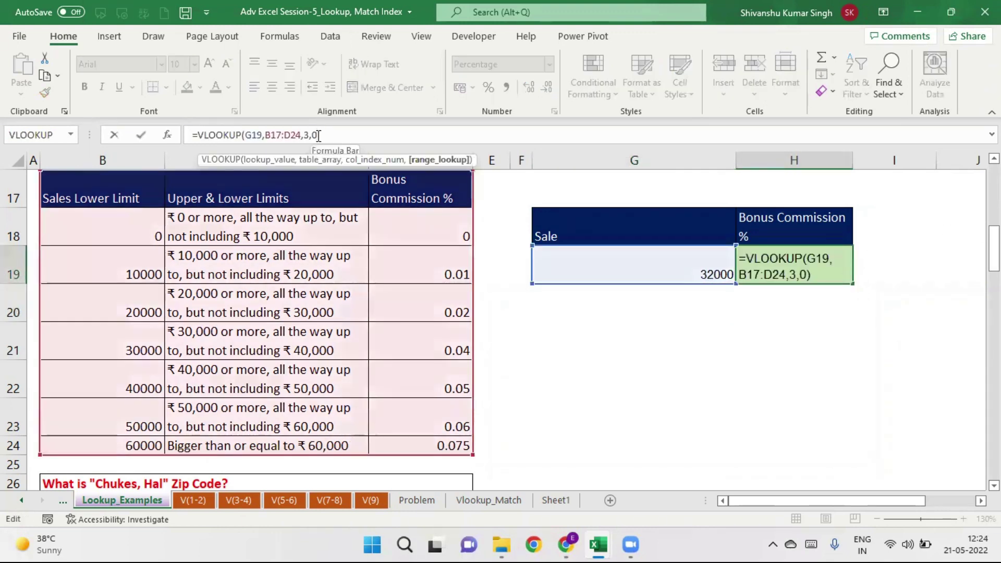
key(BackSpace)
text(1)
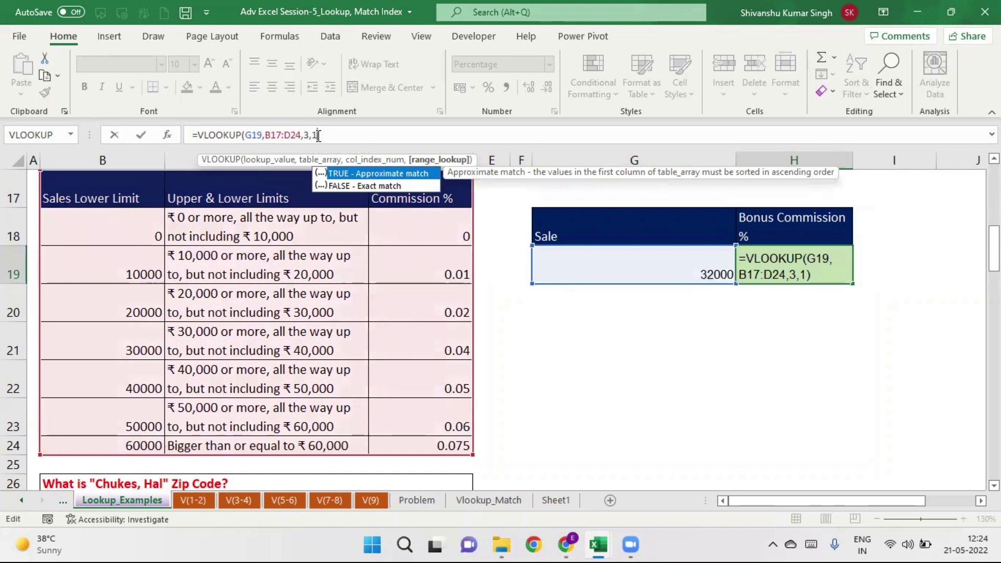
key(Return)
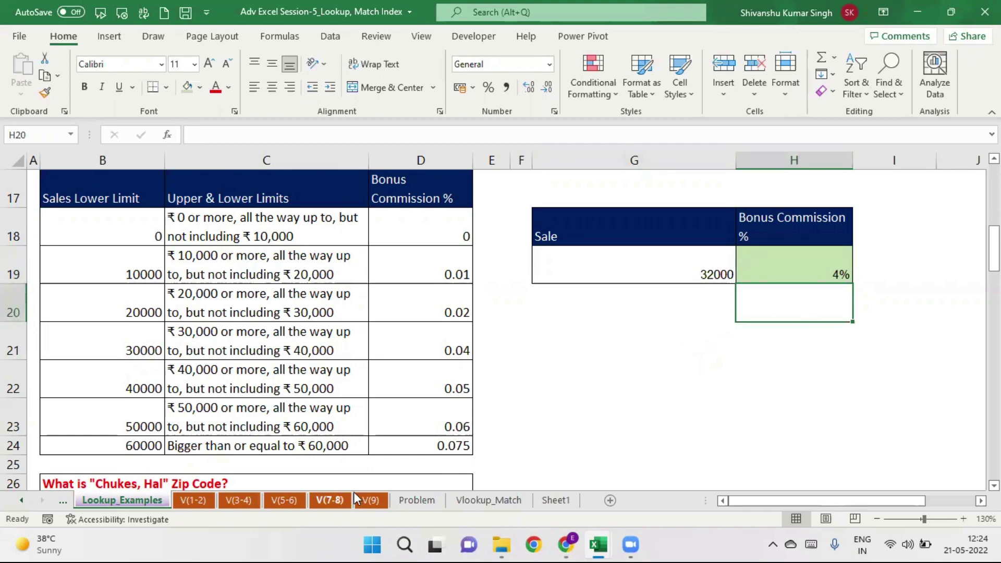
Step: On the V(9) sheet, delete the empty Sales Category column F with Ctrl+-
click(373, 502)
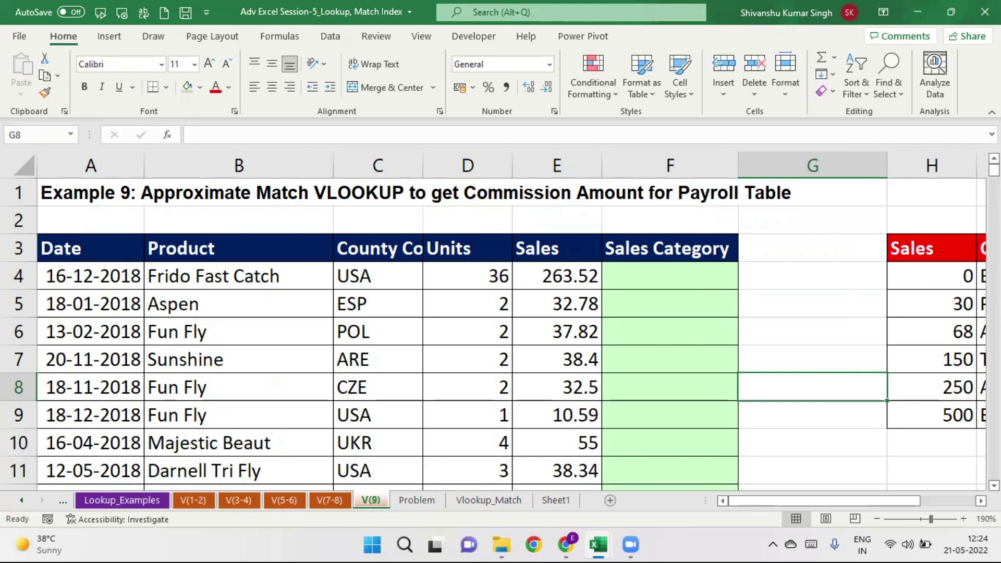
scroll(722, 315, down, 1)
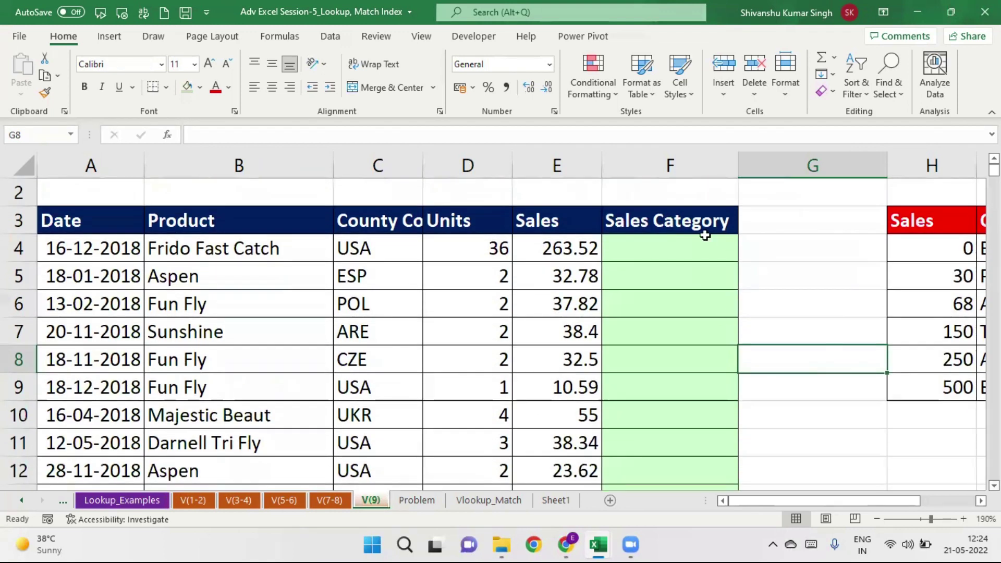
click(674, 167)
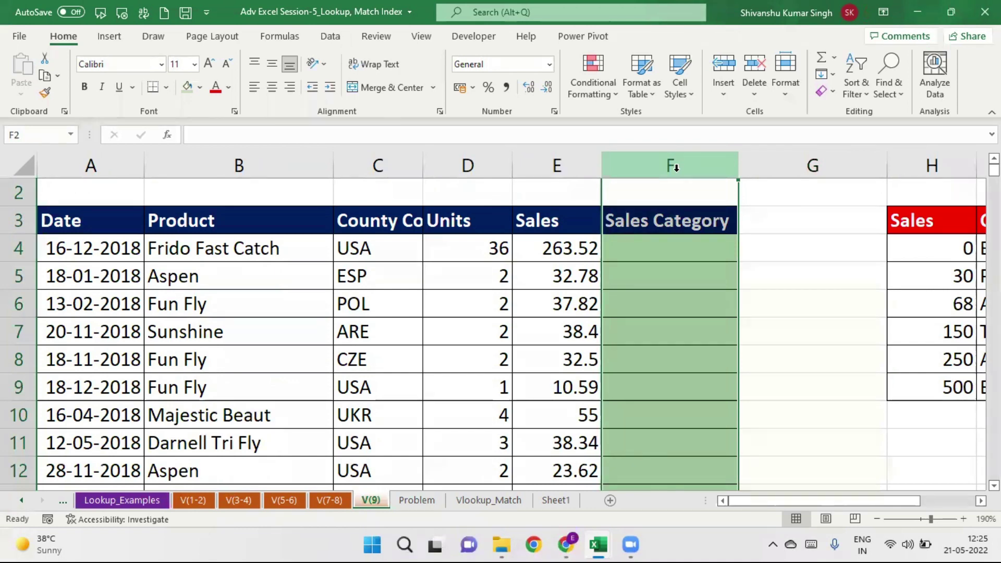
key(ctrl+minus)
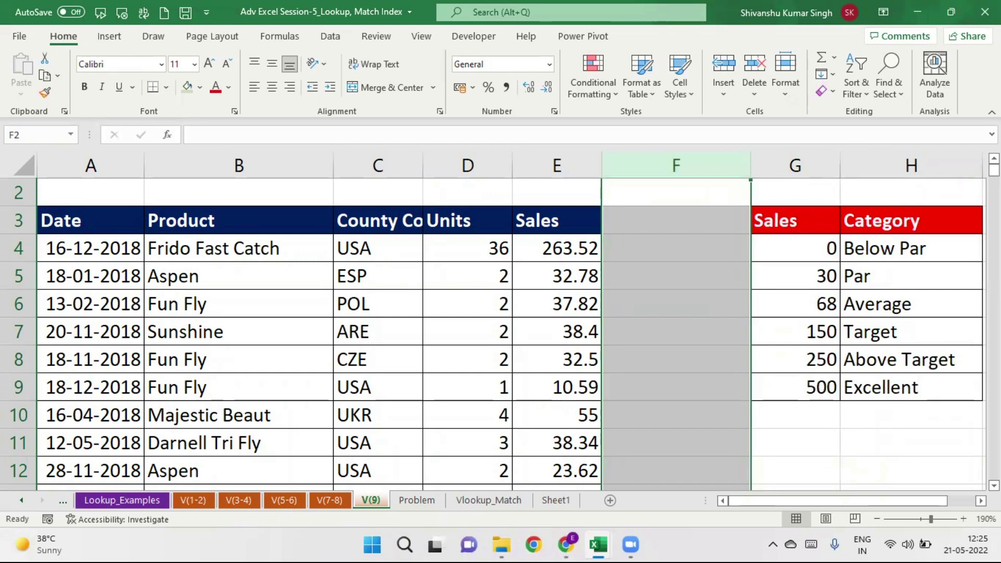
scroll(500, 323, up, 1)
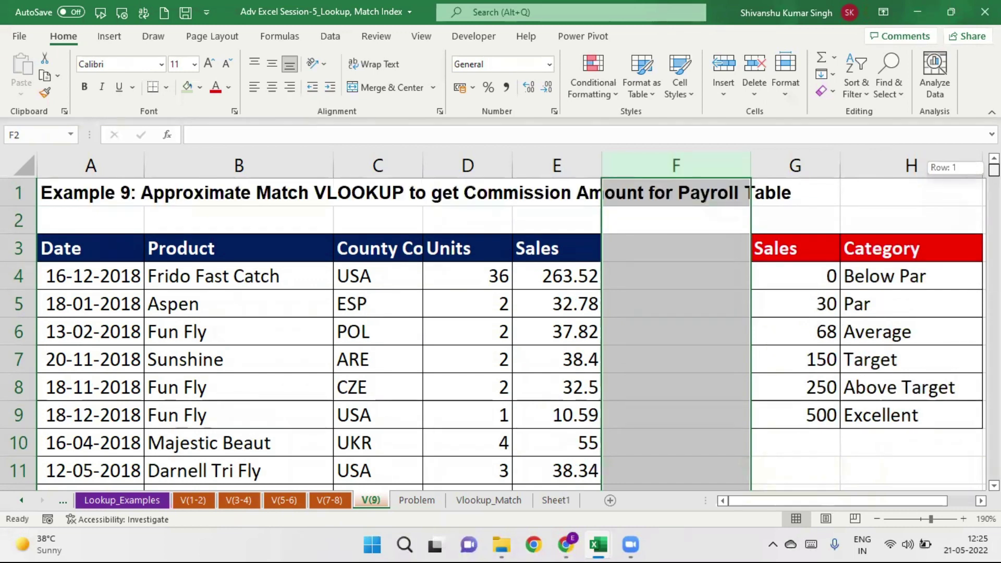
click(71, 247)
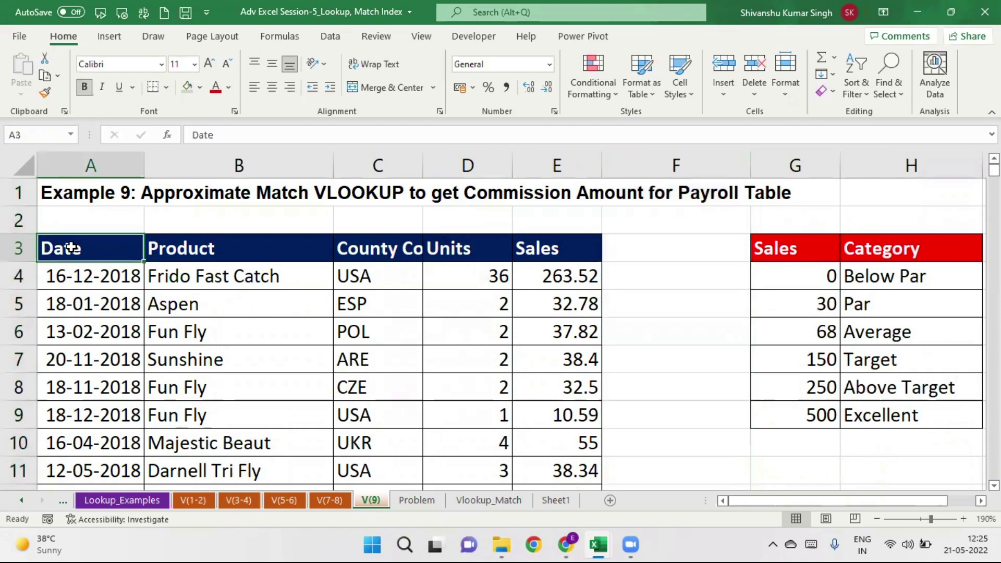
click(194, 253)
key(ctrl+shift+Down)
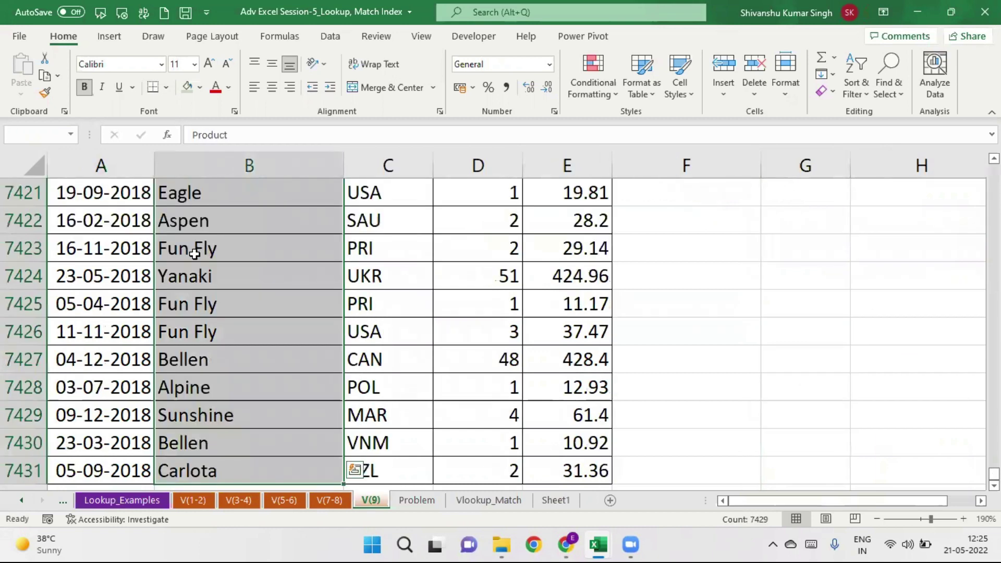
key(ctrl+Up)
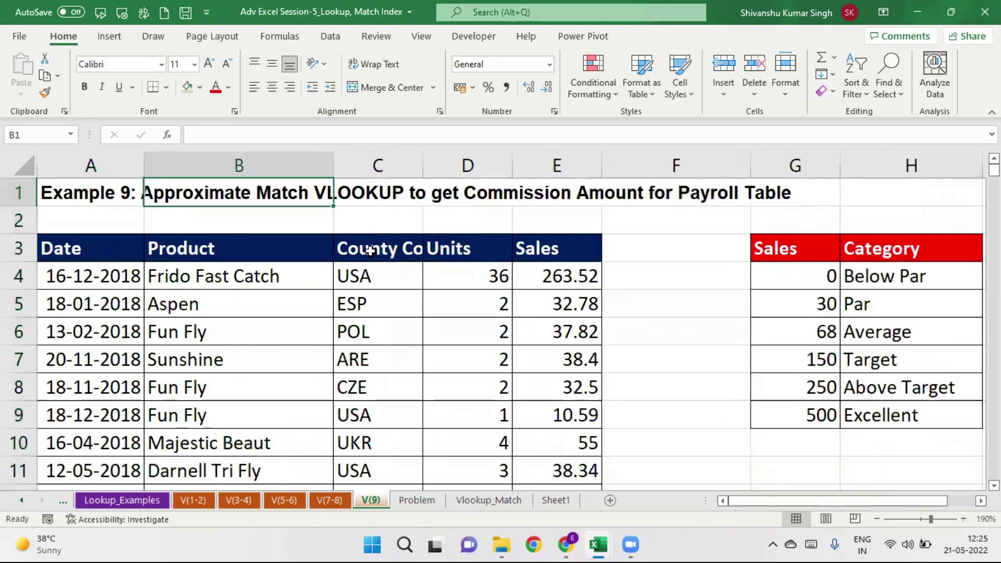
click(115, 243)
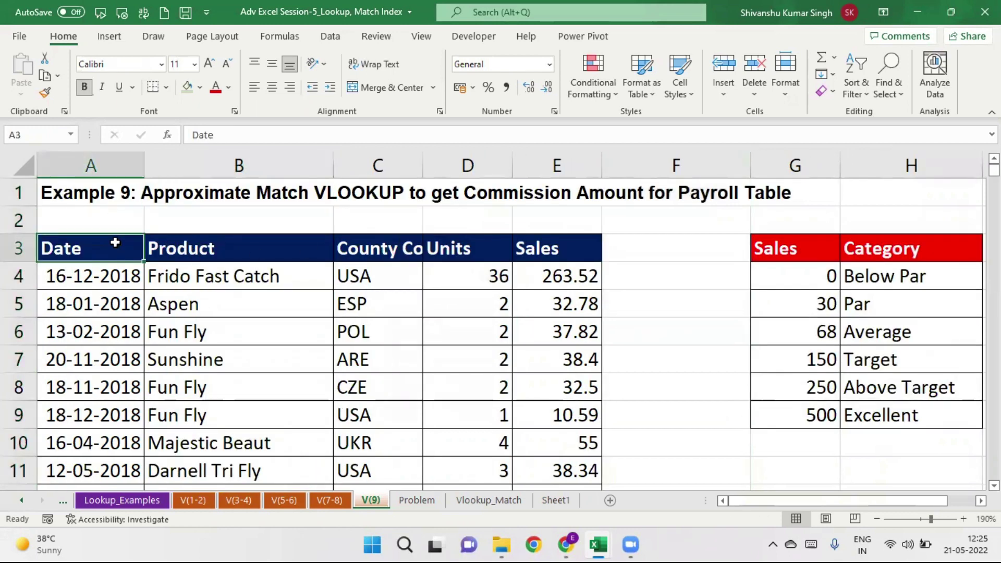
double_click(422, 166)
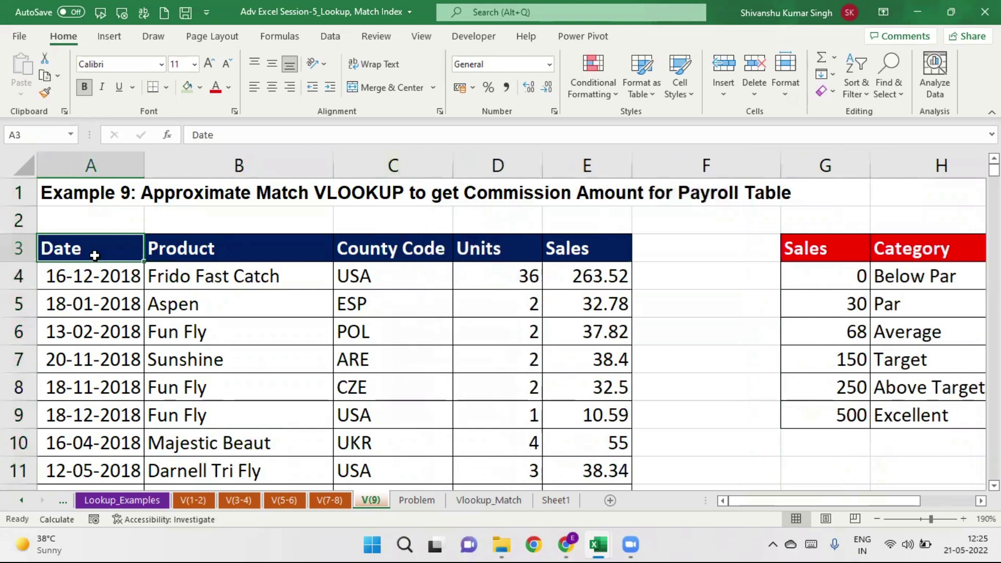
click(228, 252)
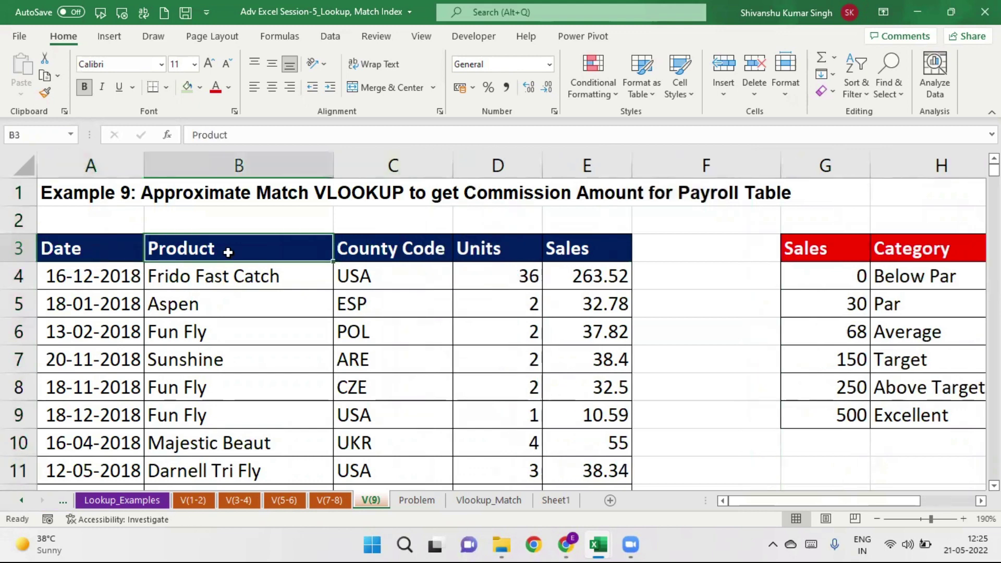
click(382, 246)
click(509, 251)
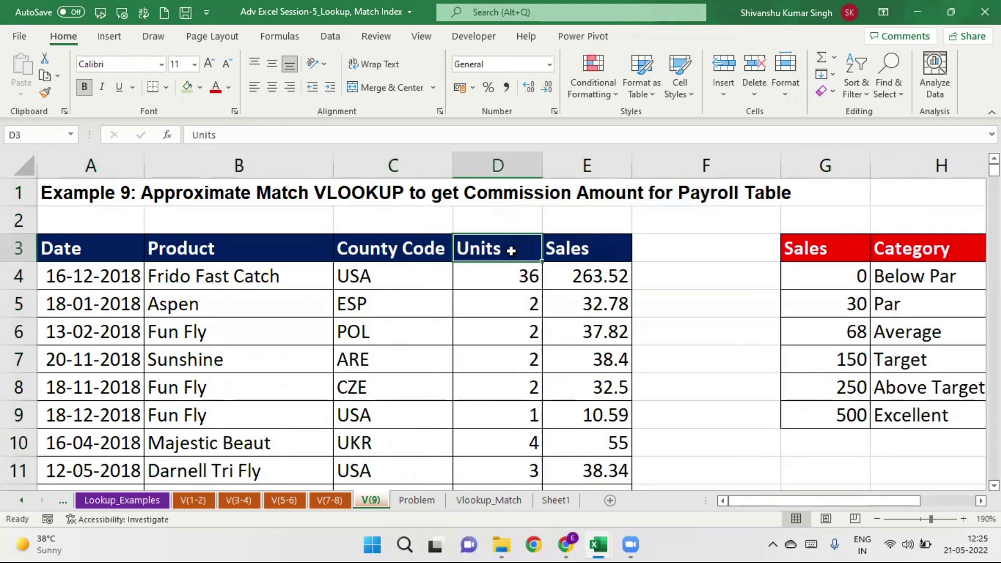
click(601, 237)
click(485, 274)
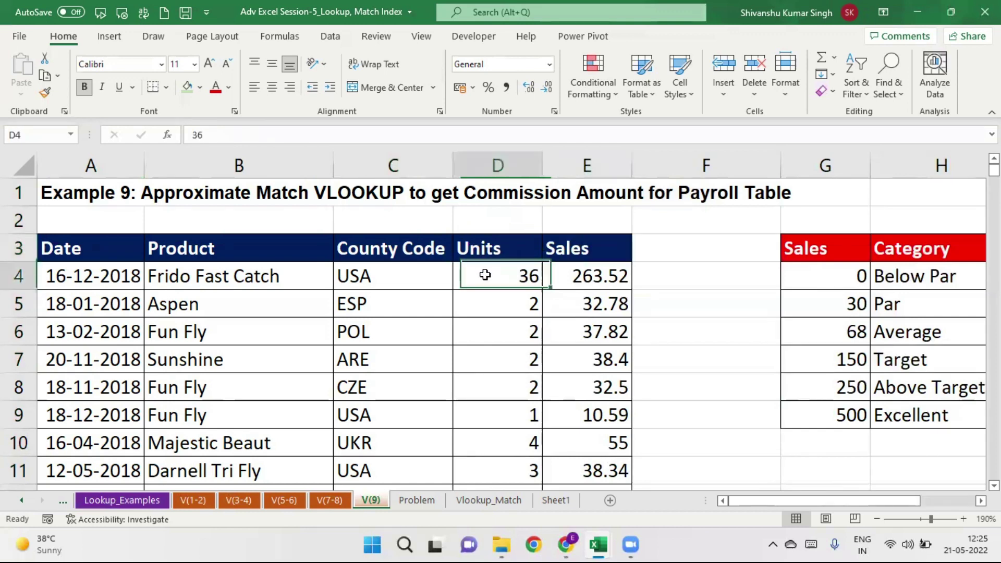
click(587, 273)
click(404, 268)
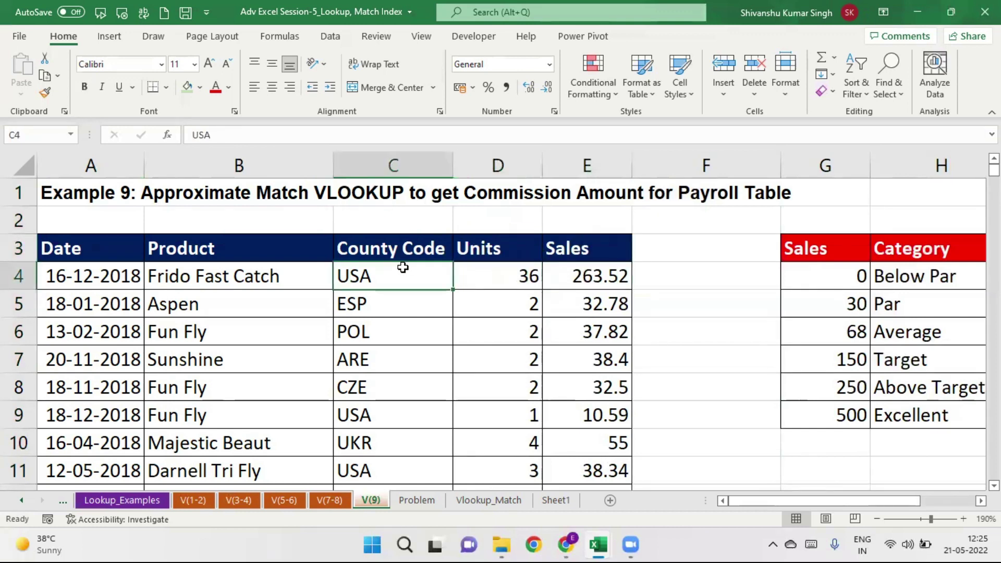
click(223, 272)
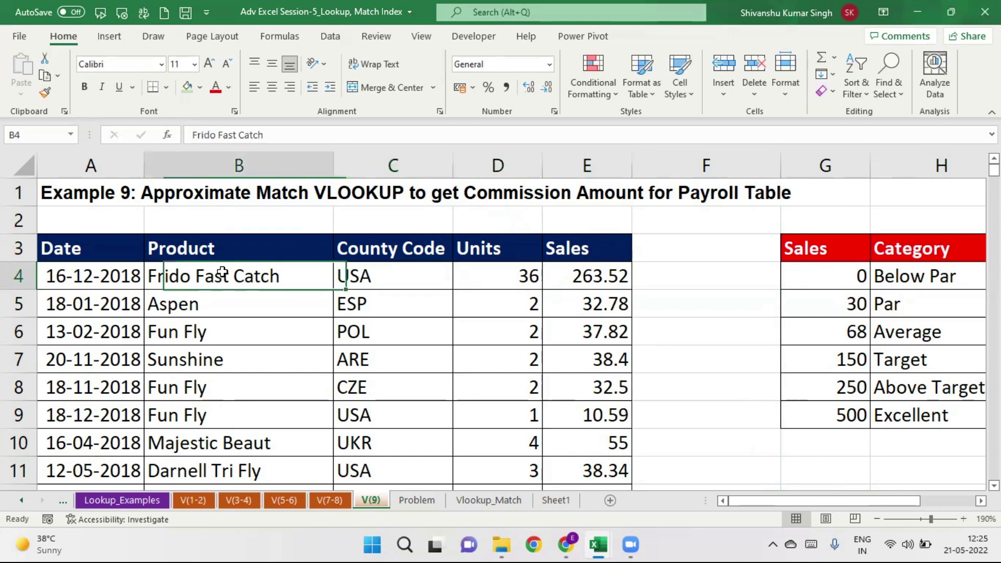
click(97, 273)
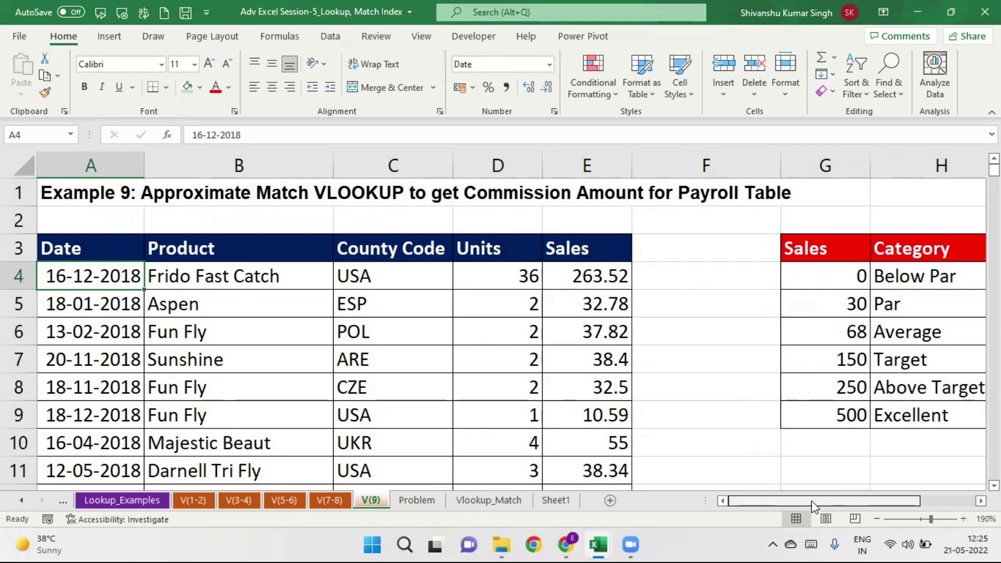
drag(812, 501, 857, 500)
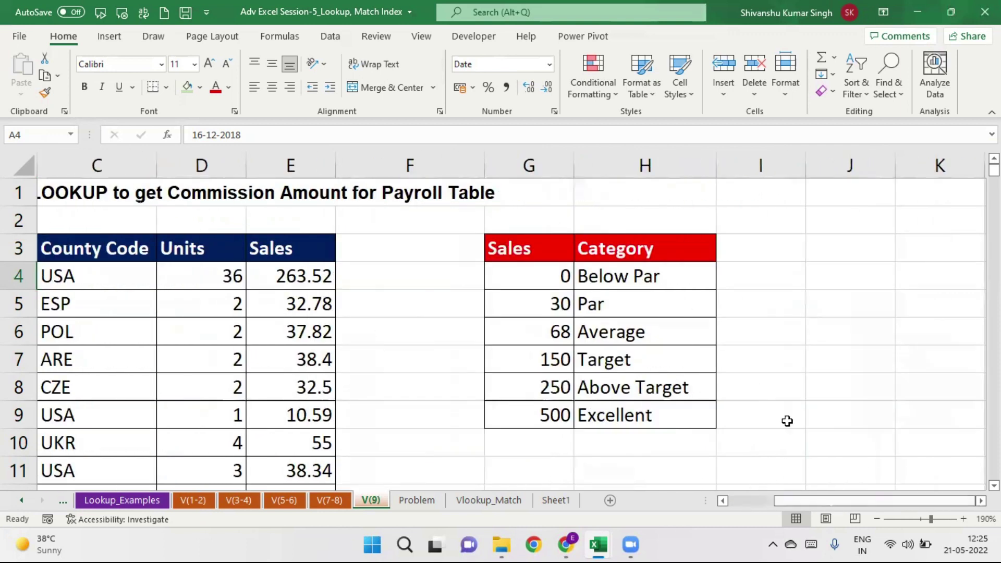
drag(521, 244, 662, 410)
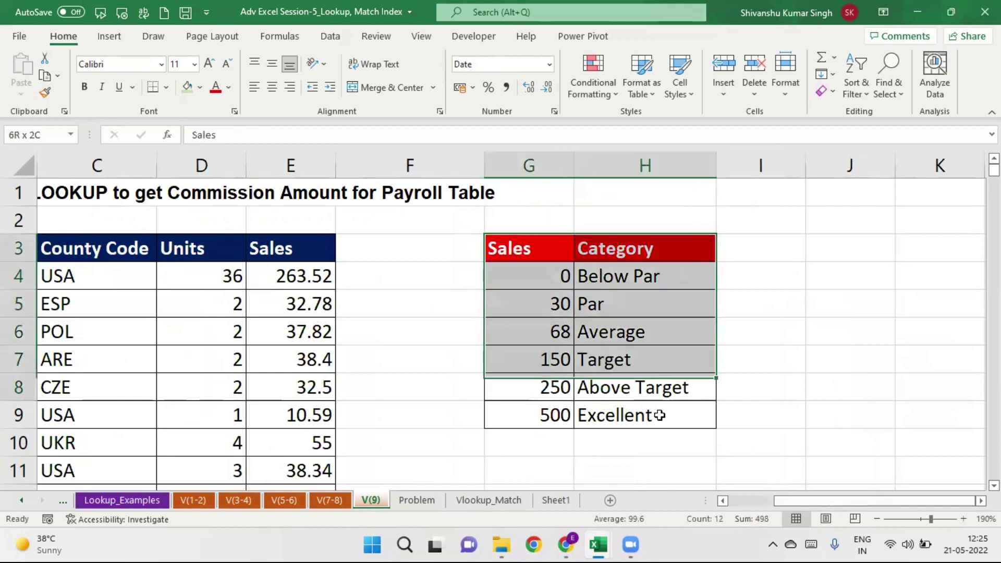
click(552, 277)
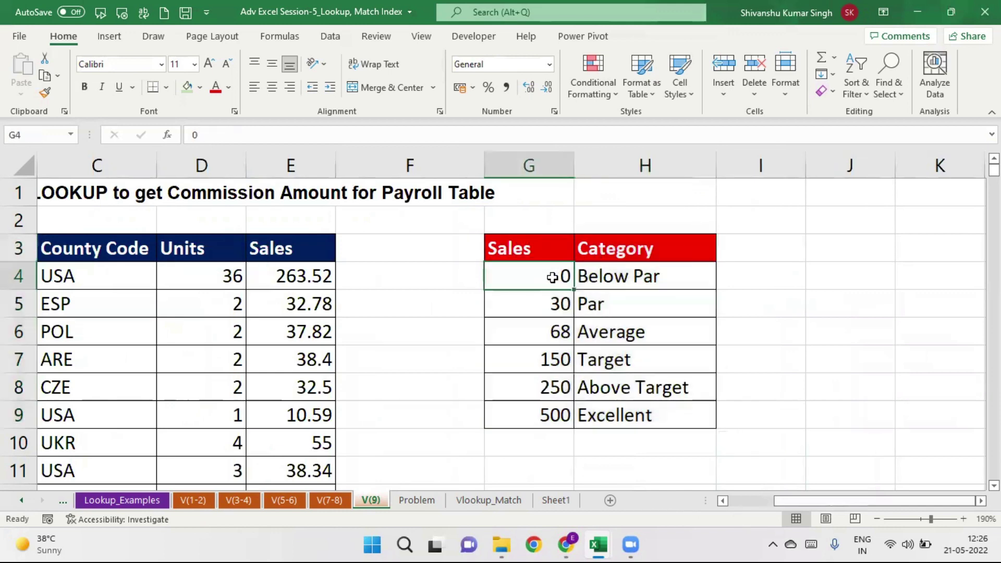
click(647, 279)
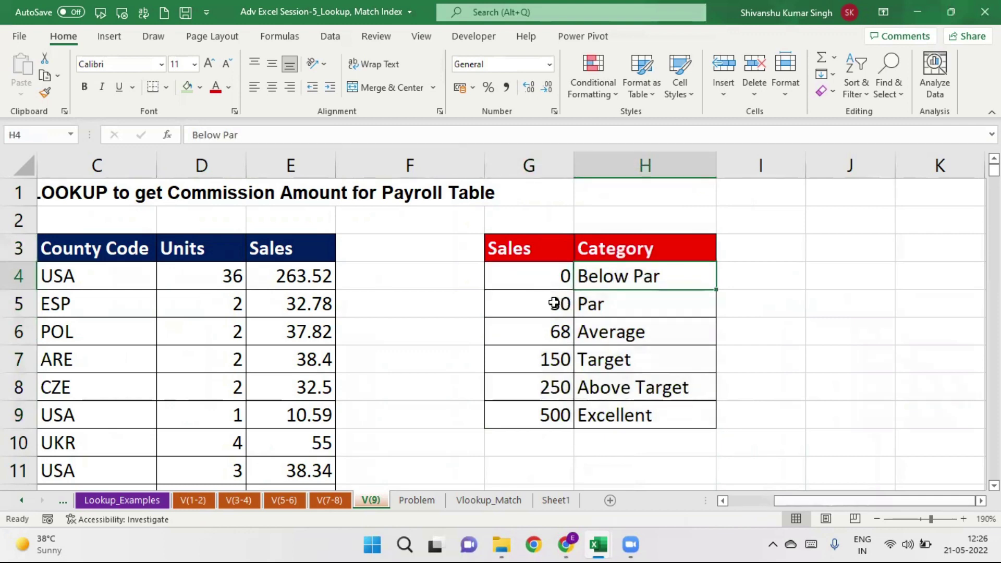
click(607, 306)
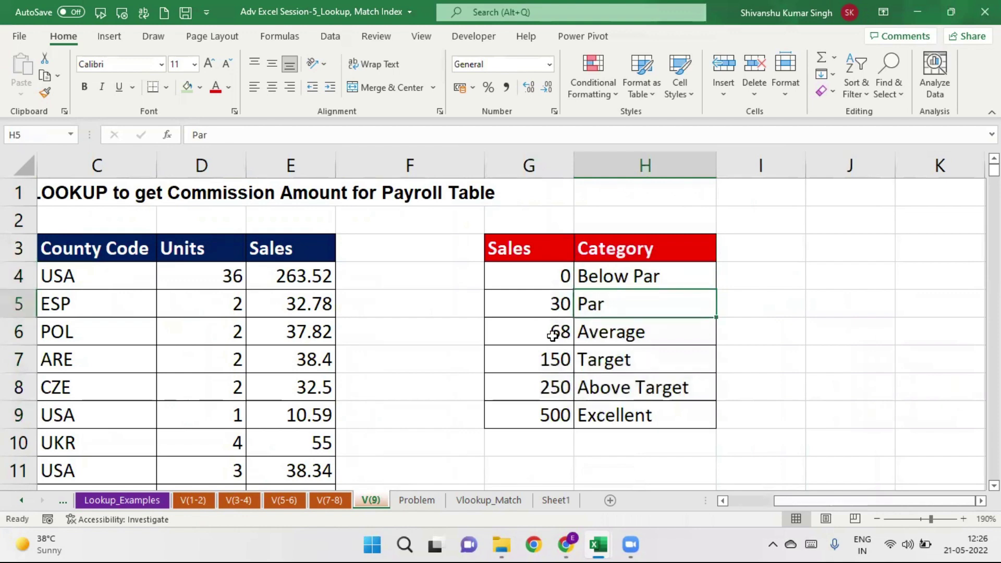
click(650, 335)
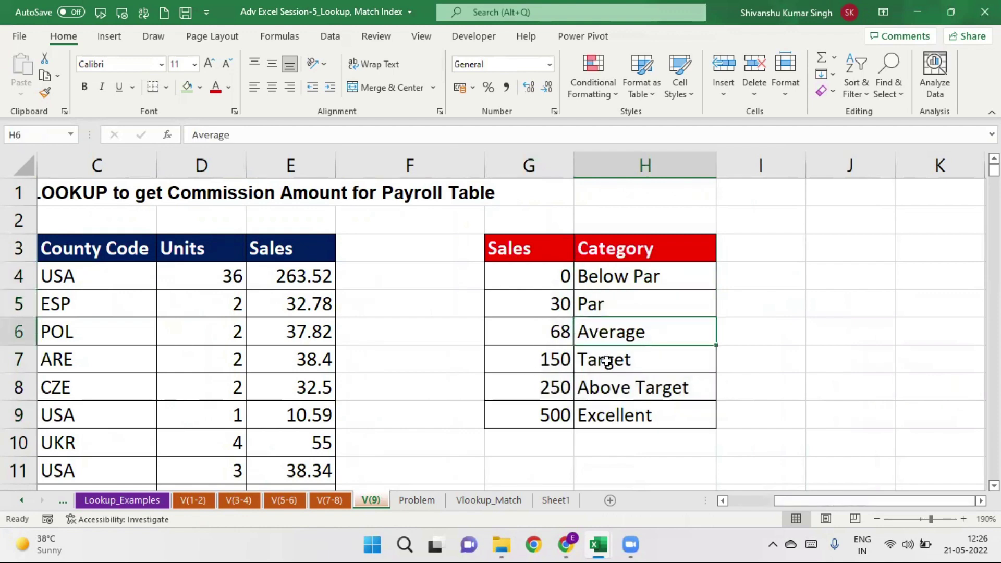
click(637, 365)
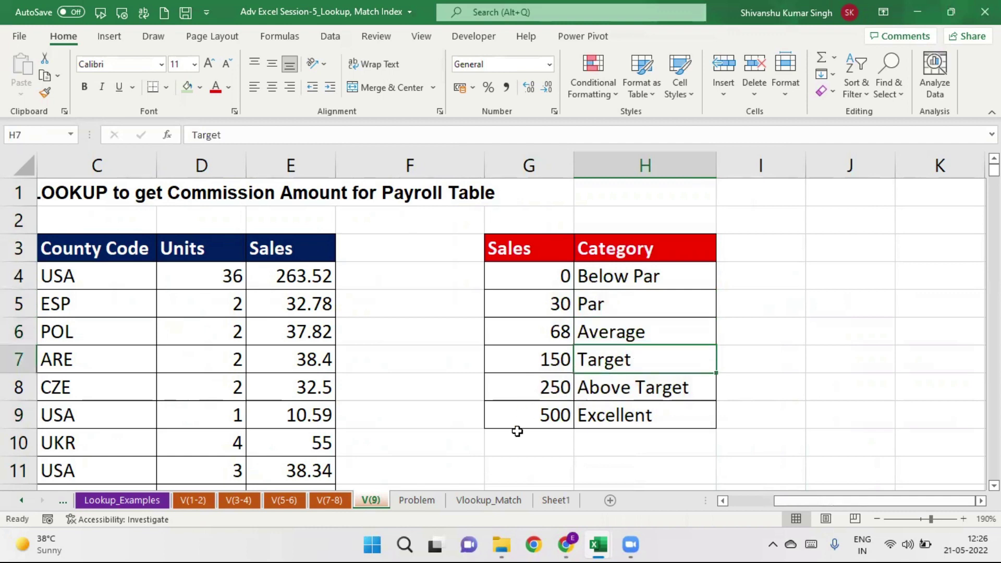
click(633, 398)
click(687, 420)
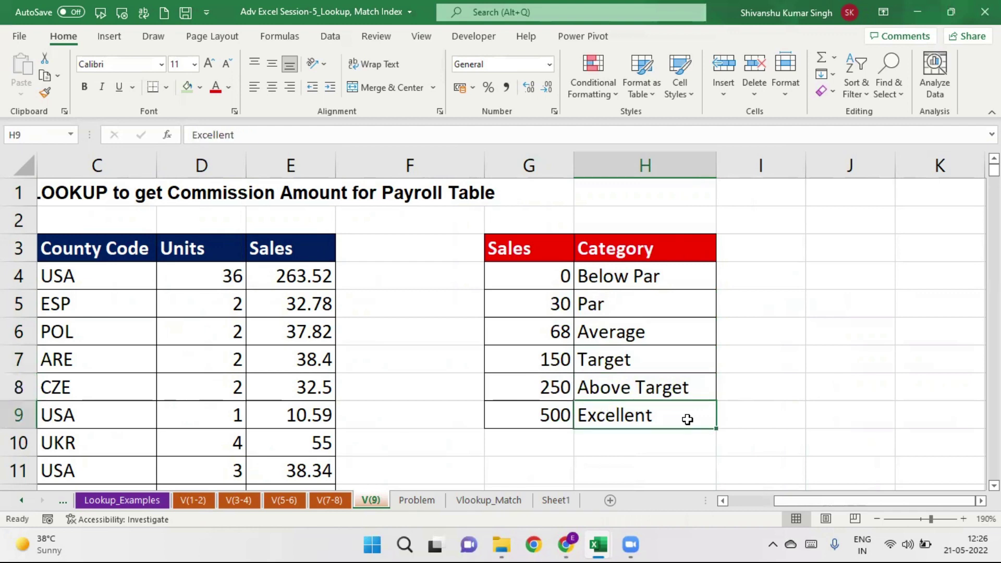
Step: Move the Sales/Category table from G3:H9 to H3:I9 and autofit column I
drag(538, 248, 645, 414)
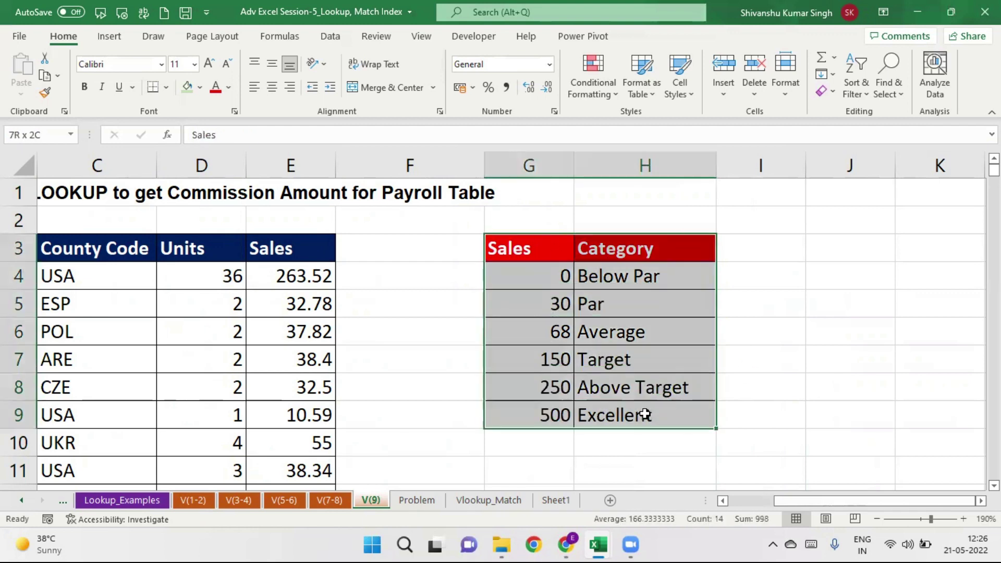
drag(484, 321, 606, 321)
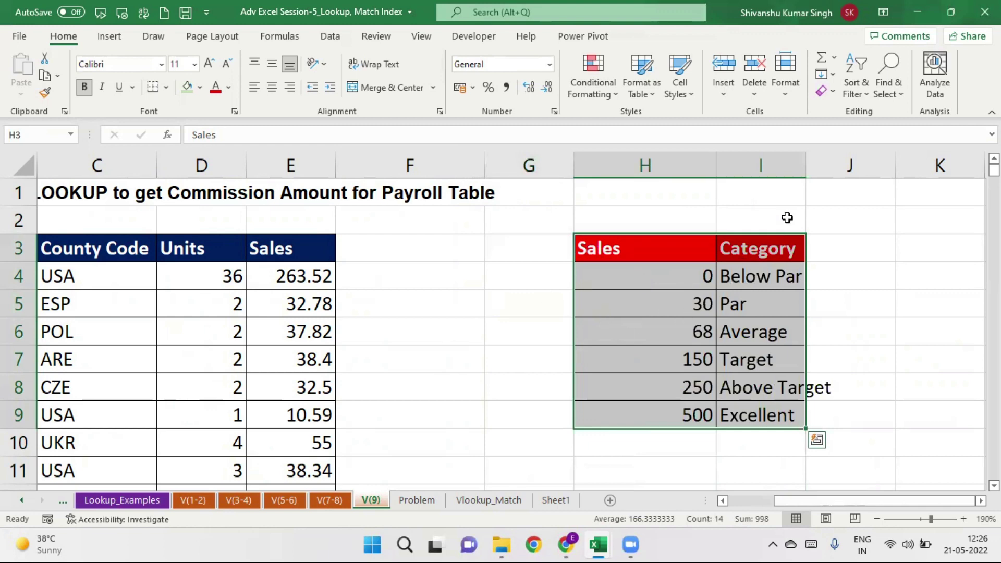
double_click(805, 160)
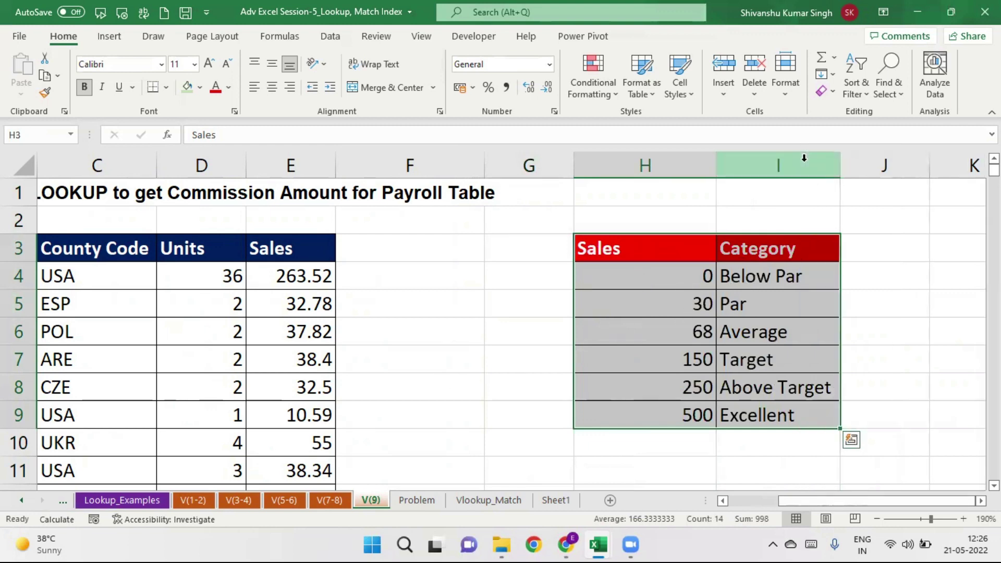
mouse_move(863, 502)
mouse_down()
mouse_move(820, 506)
mouse_move(848, 505)
mouse_up()
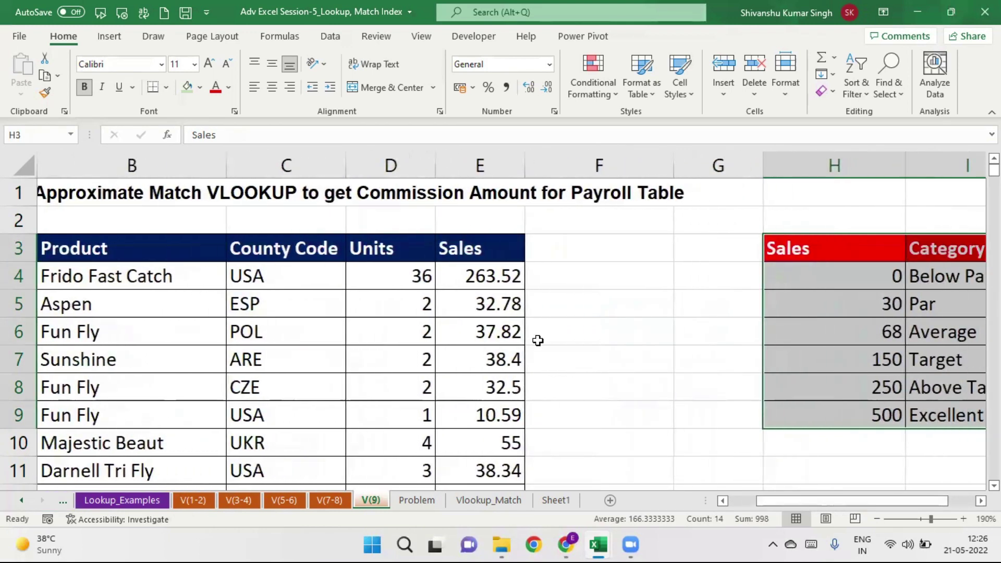
Step: Narrow columns G, H (to 6.00) and F so the table sits beside the sales
click(487, 276)
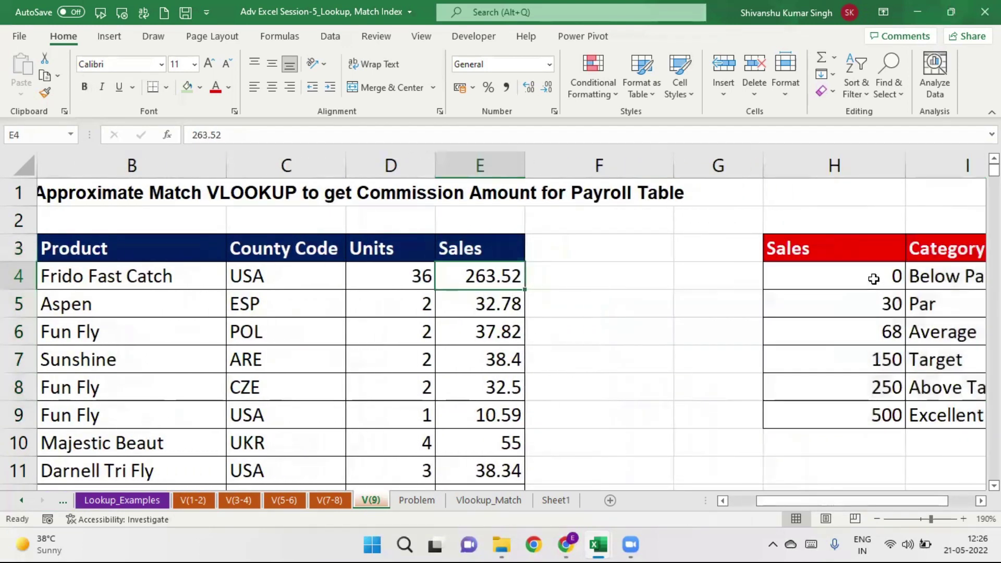
click(874, 279)
mouse_move(877, 502)
mouse_down()
mouse_move(902, 502)
mouse_move(858, 499)
mouse_up()
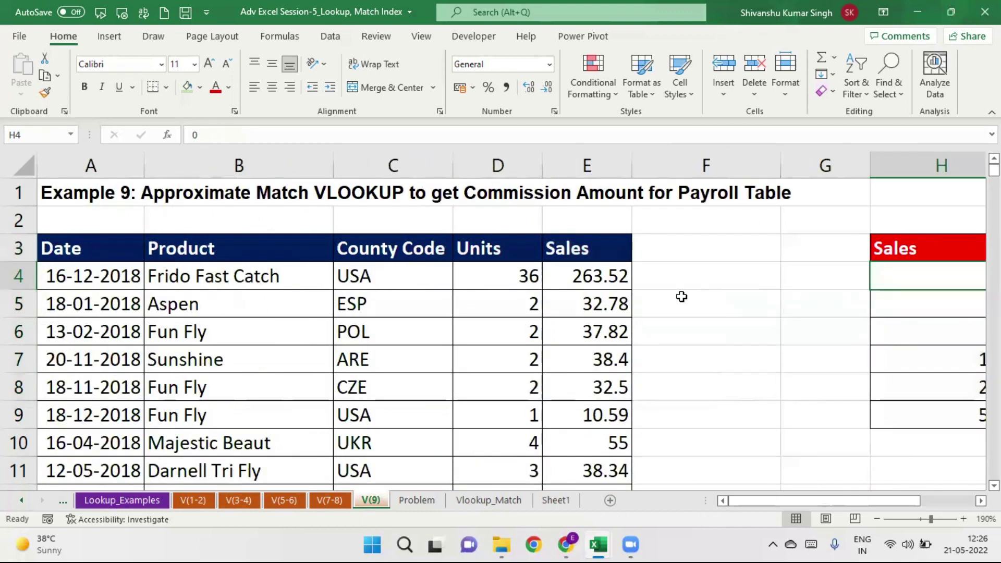
click(668, 277)
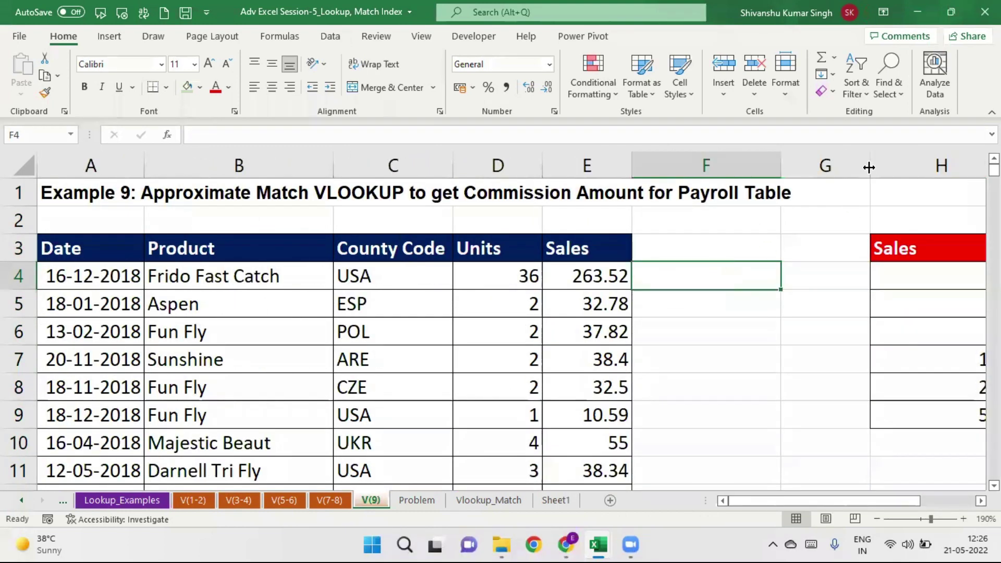
drag(869, 167, 807, 165)
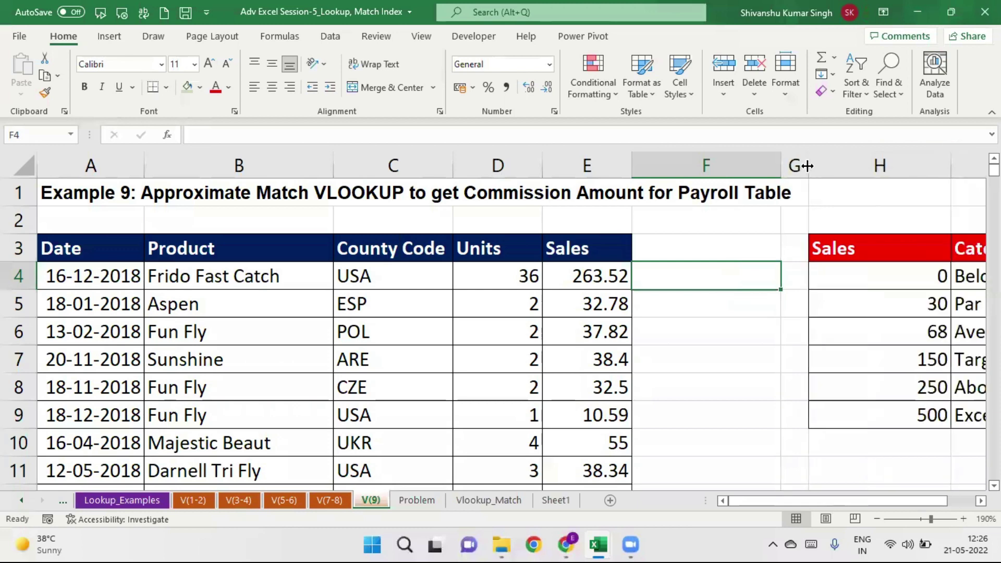
mouse_move(951, 166)
mouse_down()
mouse_move(870, 174)
mouse_move(860, 164)
mouse_up()
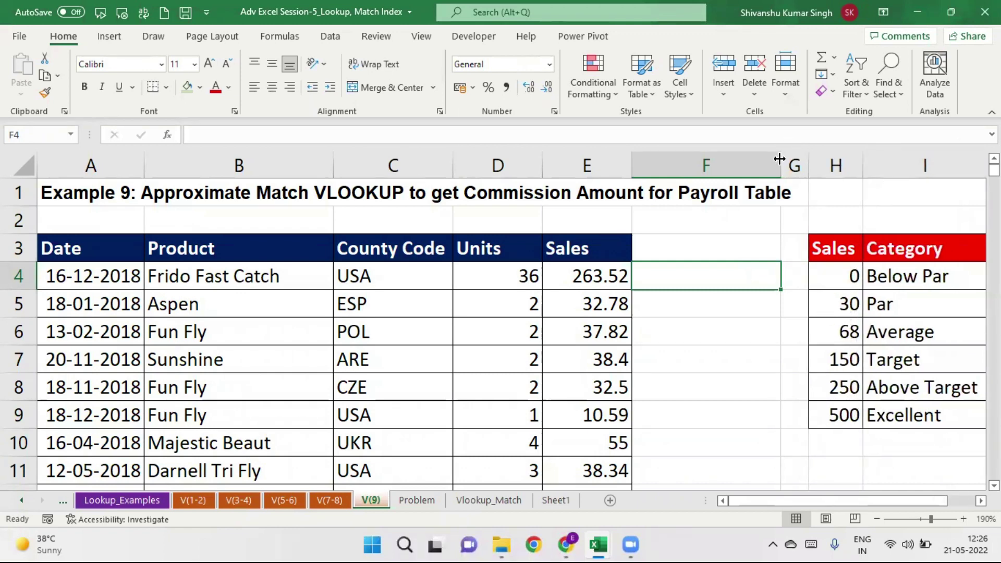
drag(778, 165, 707, 163)
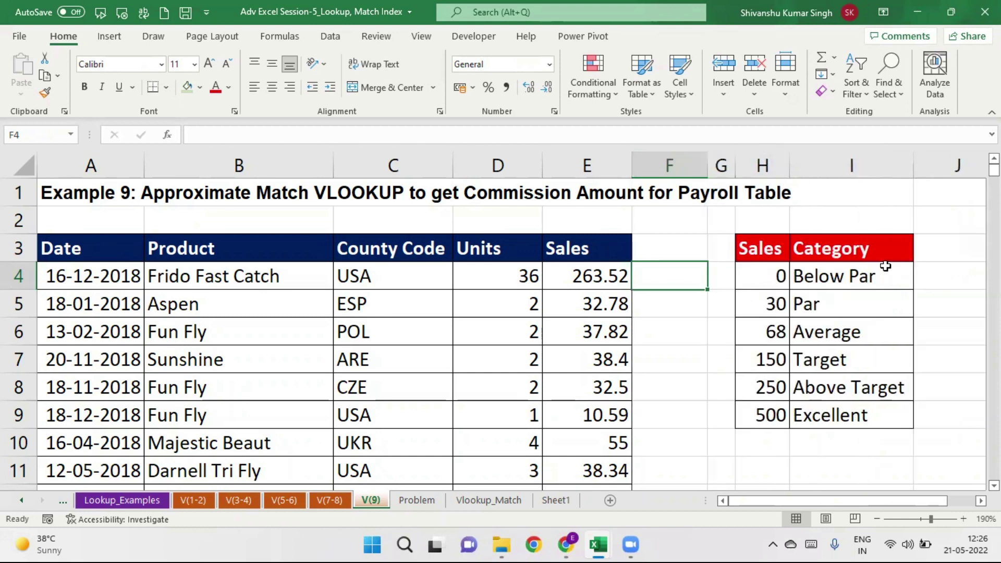
click(558, 277)
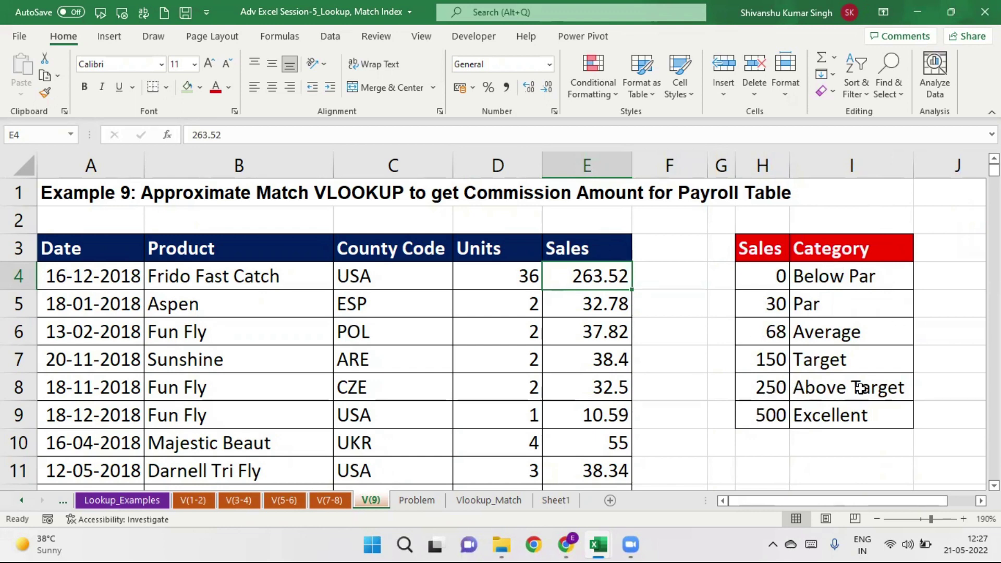
Step: Add a Category header in F3 and type Above Target and Par into F4 and F5
click(666, 254)
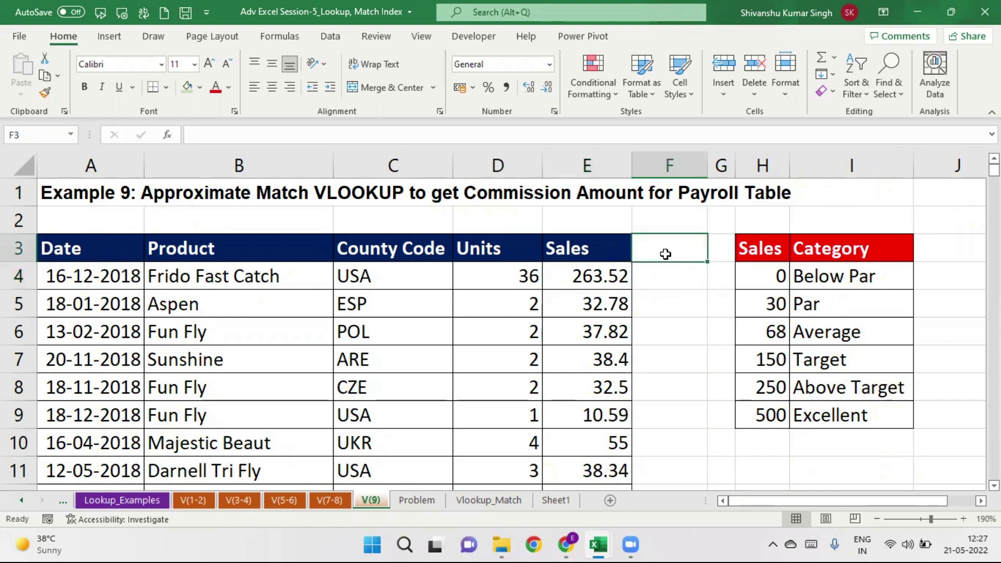
text(Category)
key(Return)
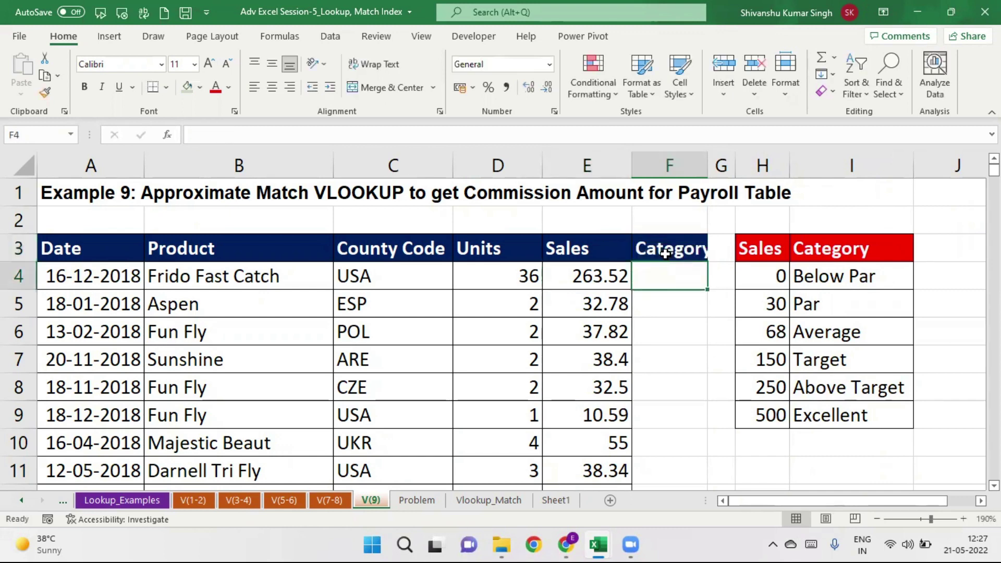
text(A)
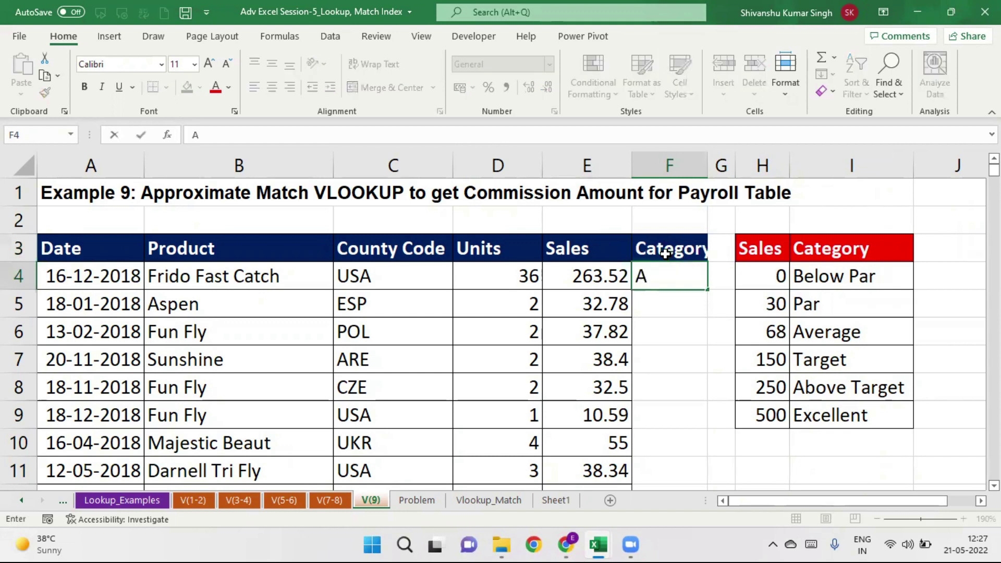
text(bove Target)
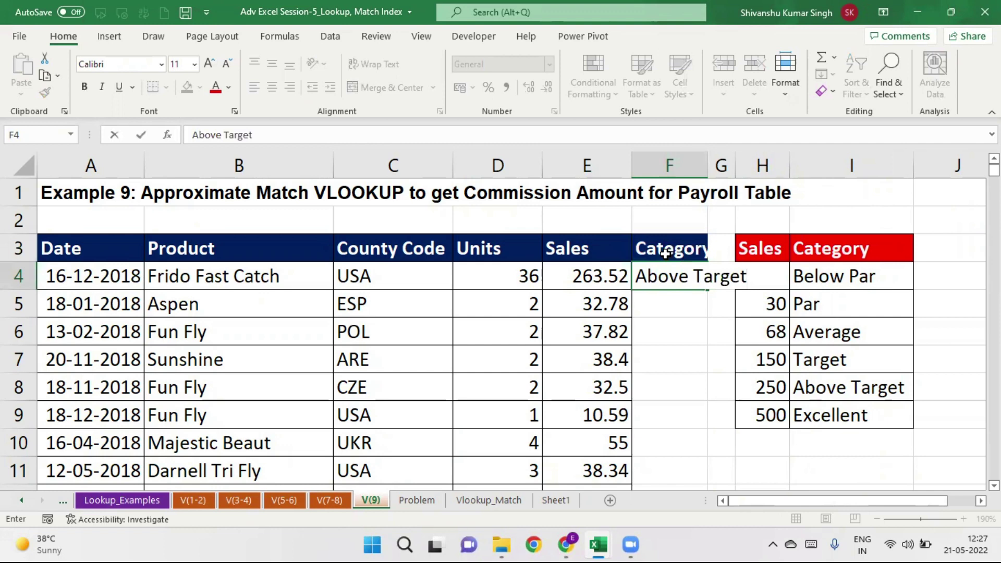
click(715, 350)
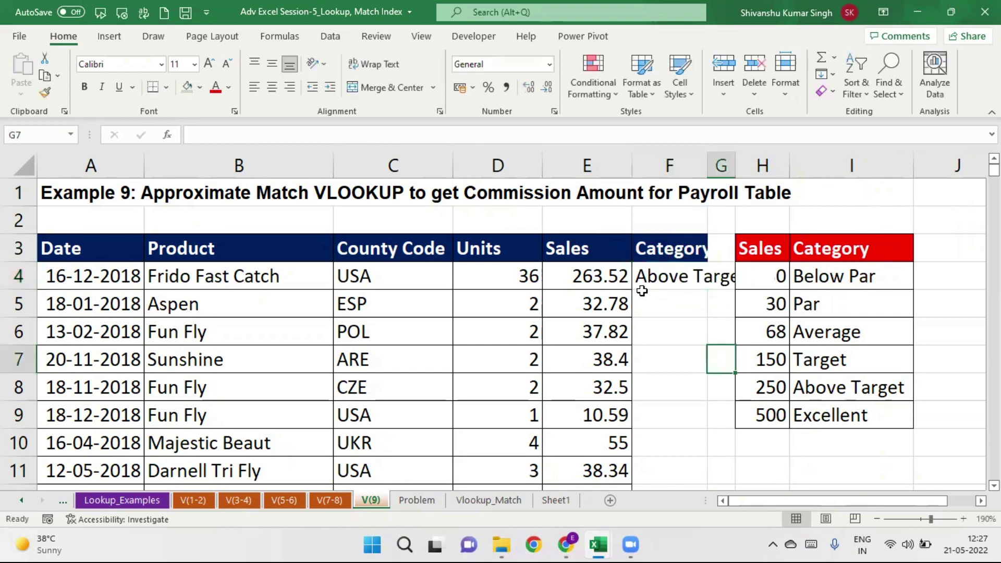
click(600, 299)
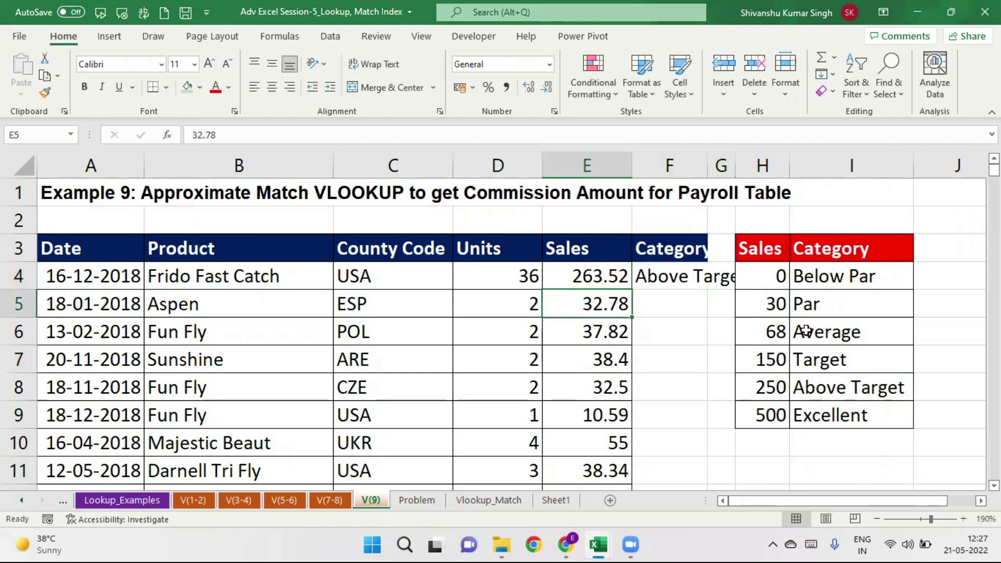
click(658, 312)
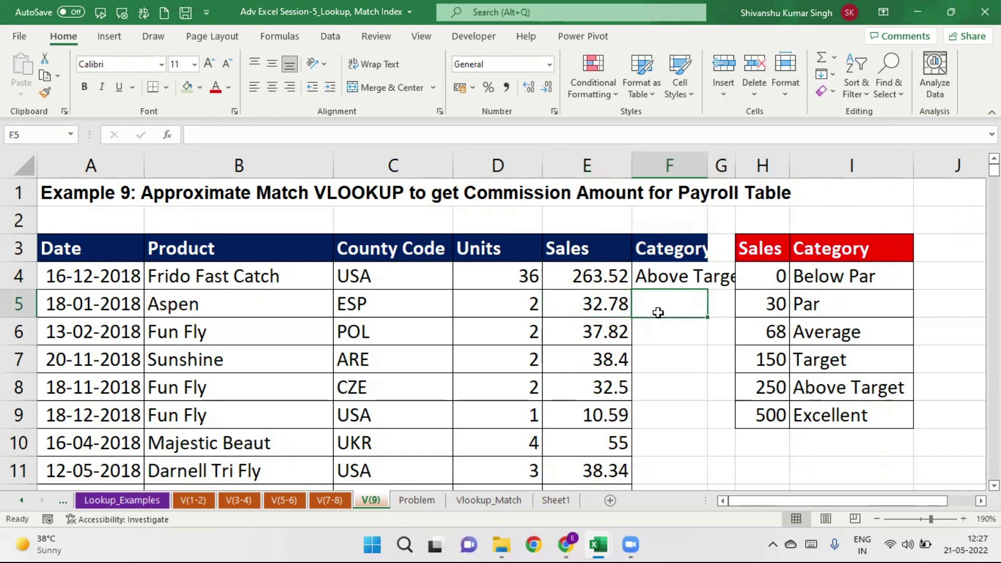
text(Par)
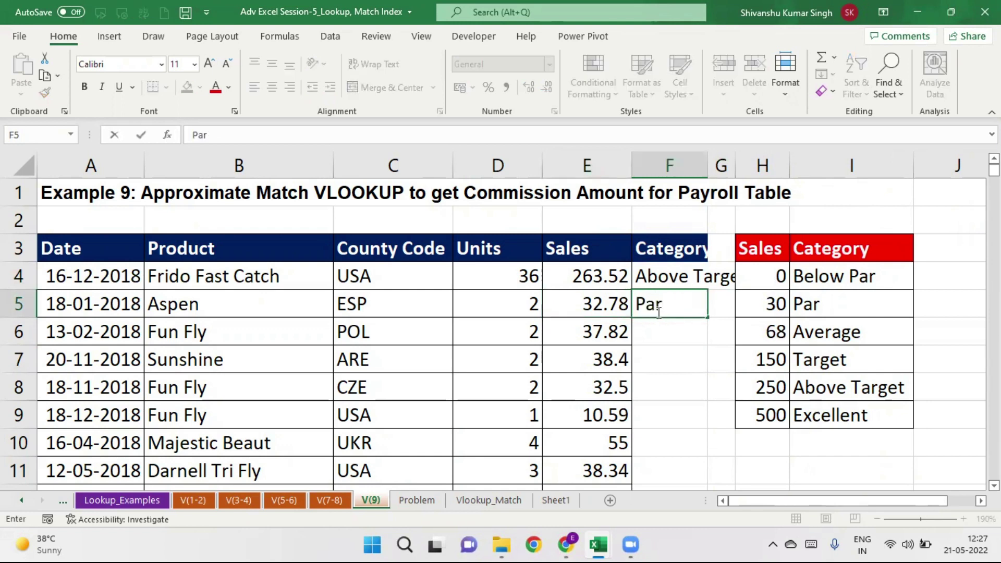
key(Return)
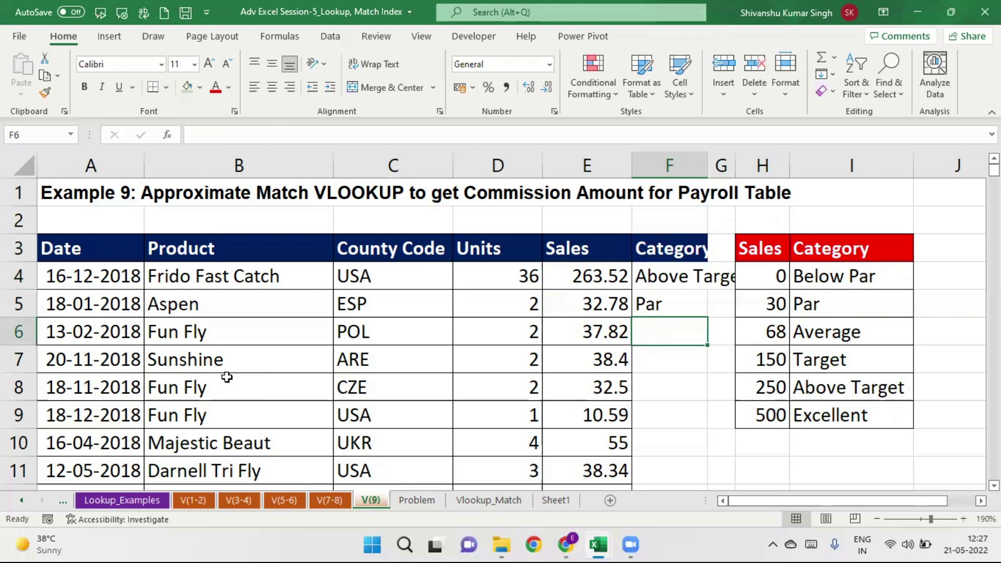
Step: Widen column F to fit Above Target and clear the typed categories in F4:F6
click(206, 338)
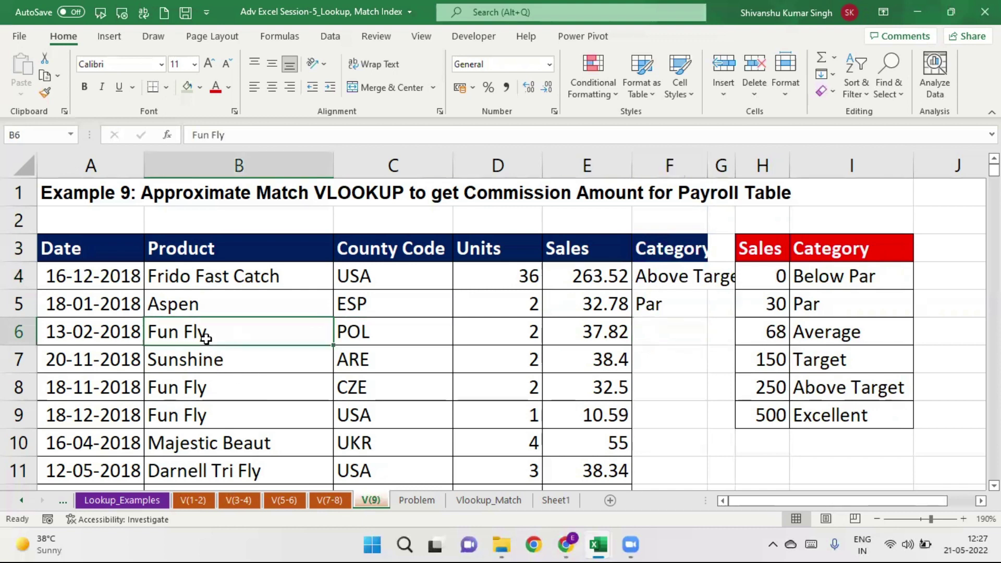
click(576, 331)
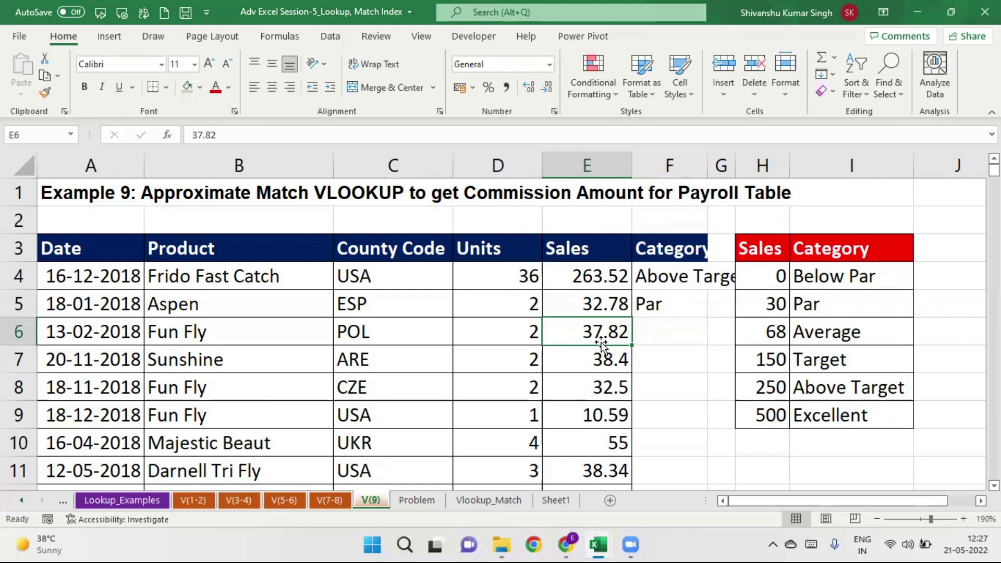
click(658, 331)
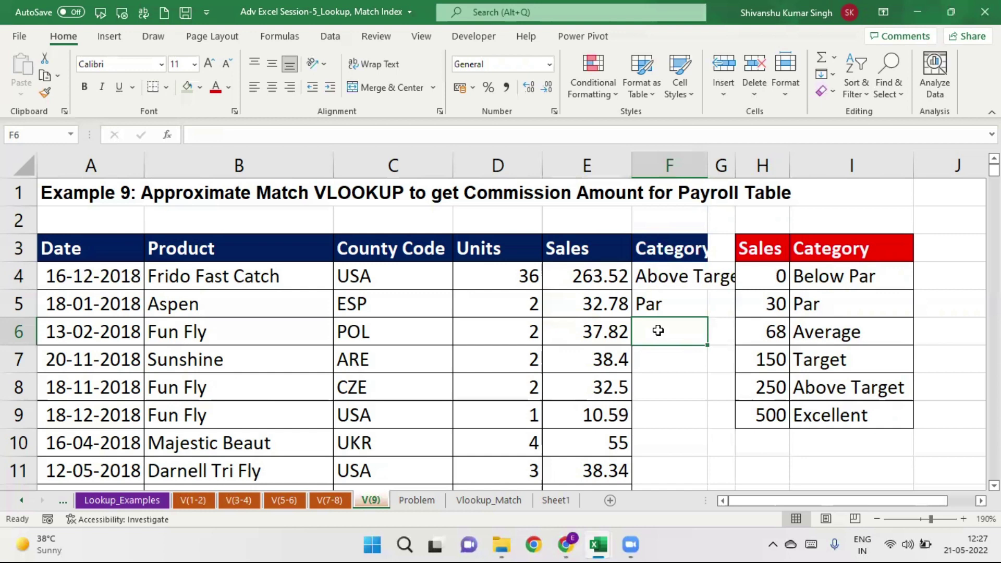
click(568, 336)
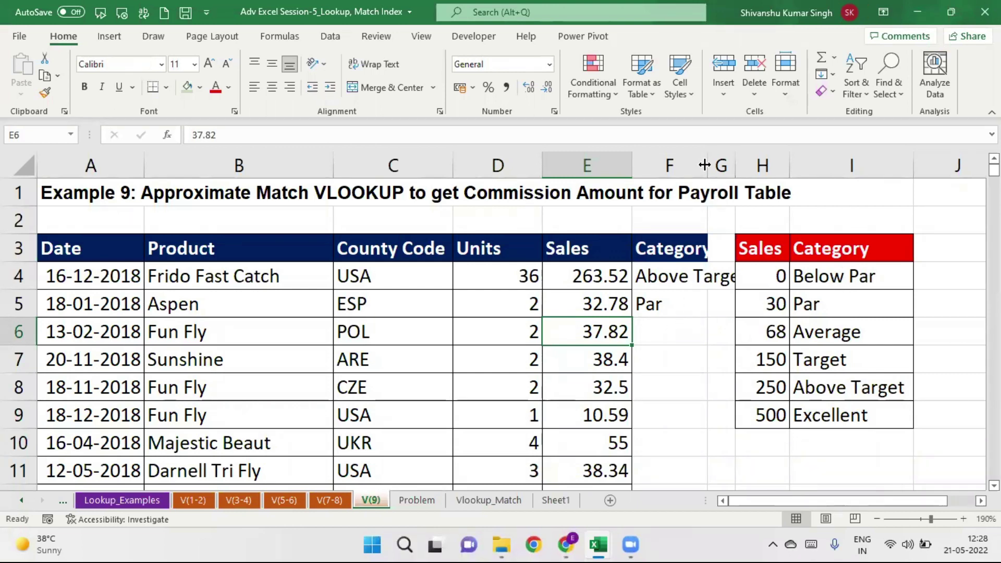
drag(707, 166, 758, 162)
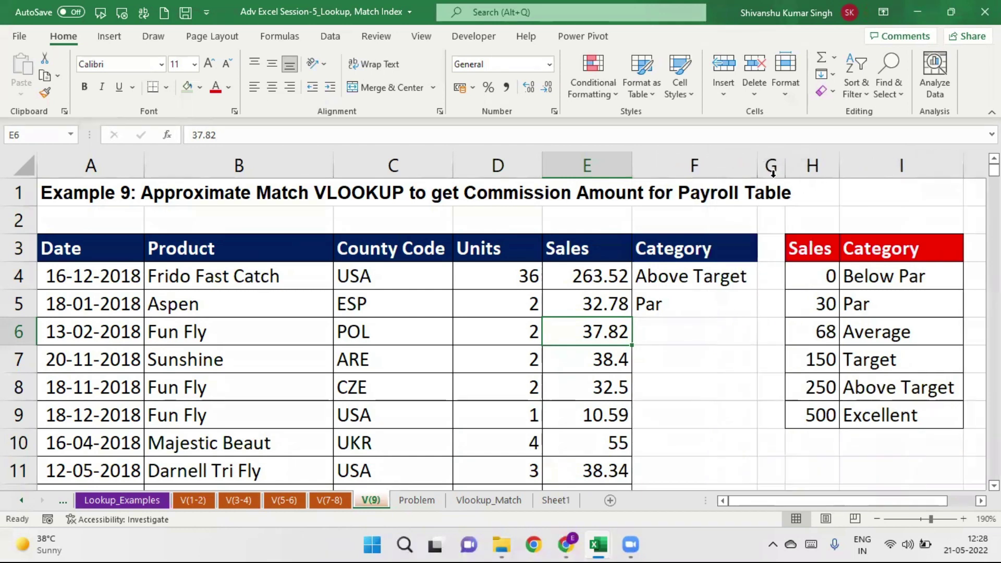
click(673, 270)
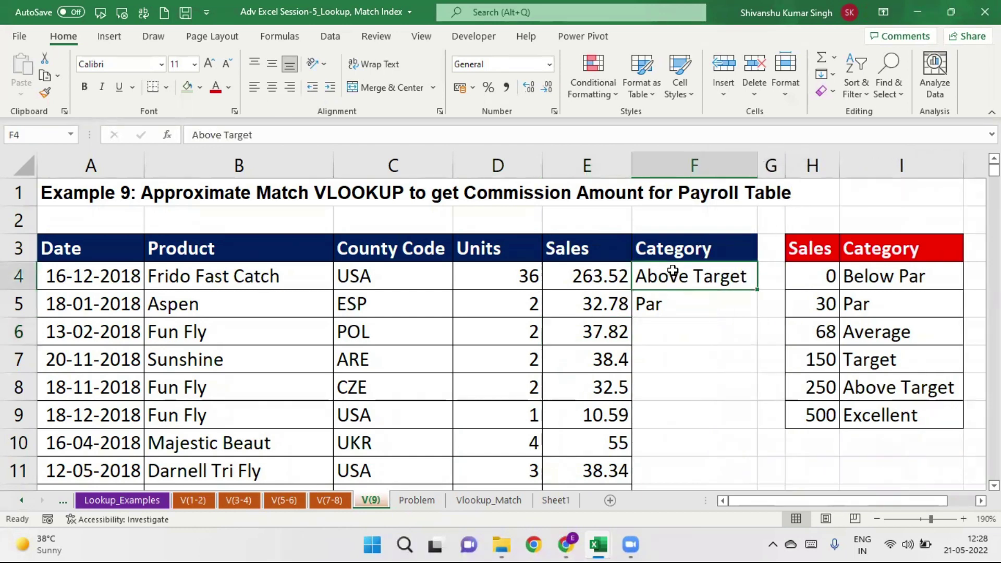
drag(673, 270, 675, 329)
key(Delete)
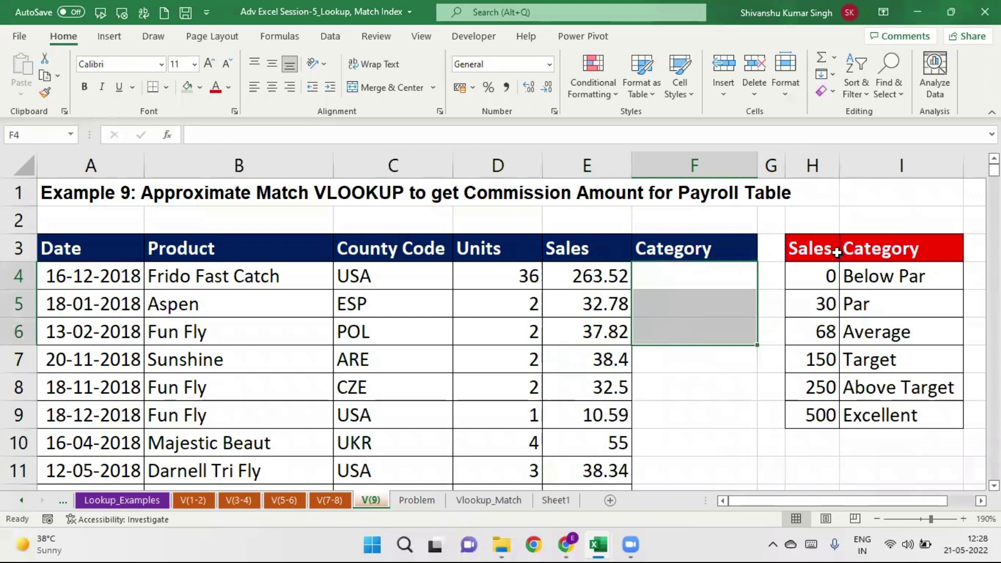
Step: Enter =VLOOKUP(E4,H3:I9,2,1) in F4, returning Above Target for the 263.52 sale
click(672, 279)
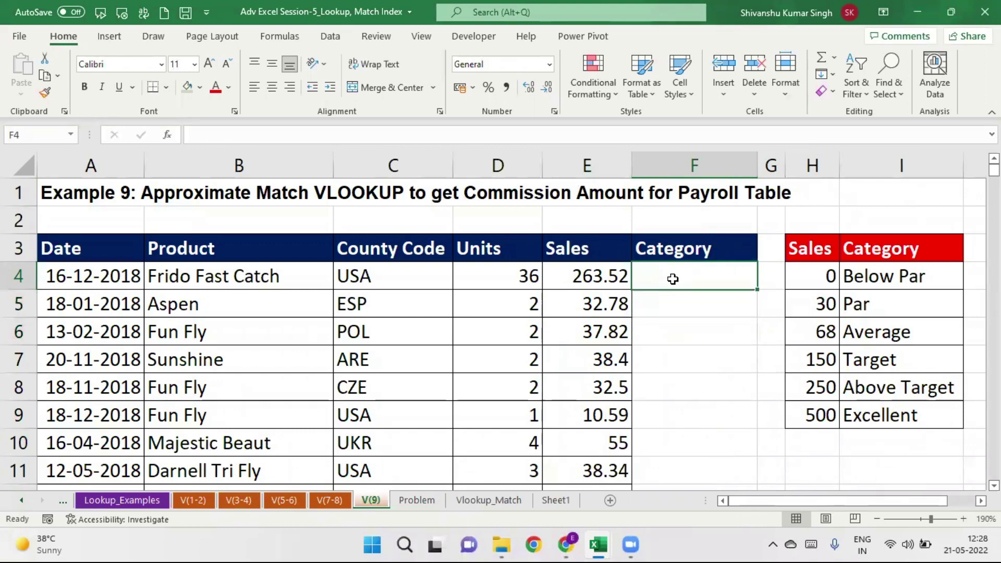
text(=vlookup()
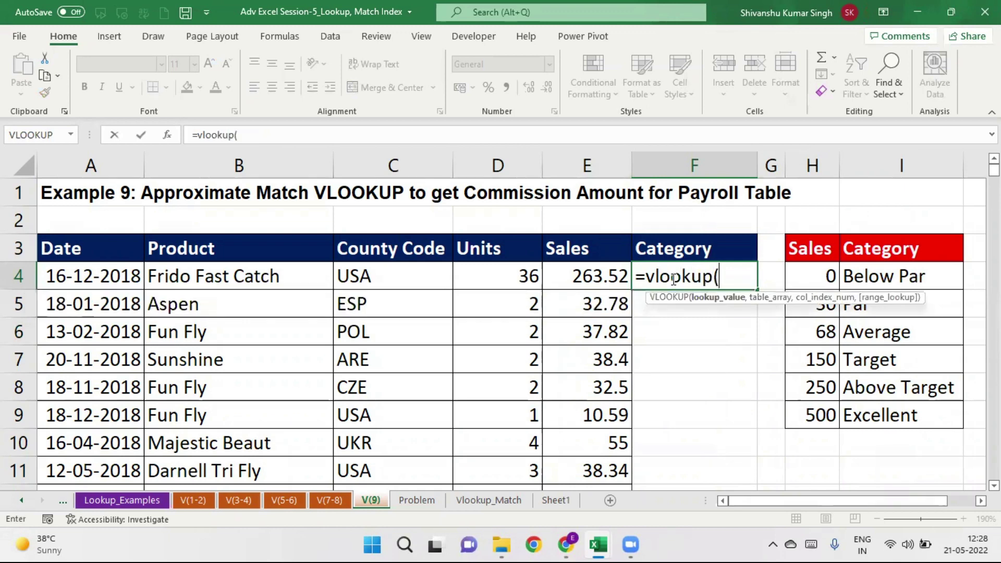
click(558, 277)
text(,)
drag(823, 254, 898, 416)
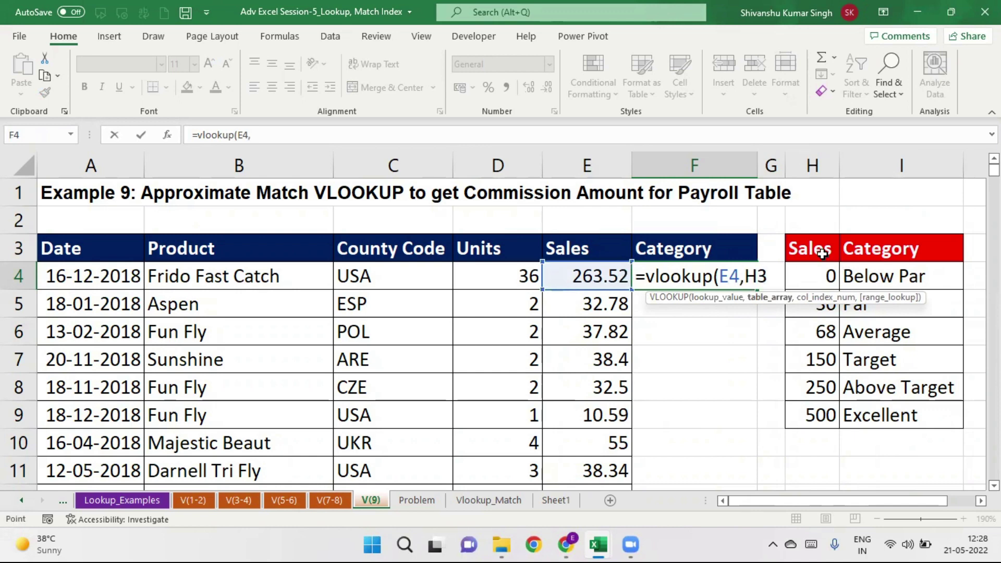
text(,)
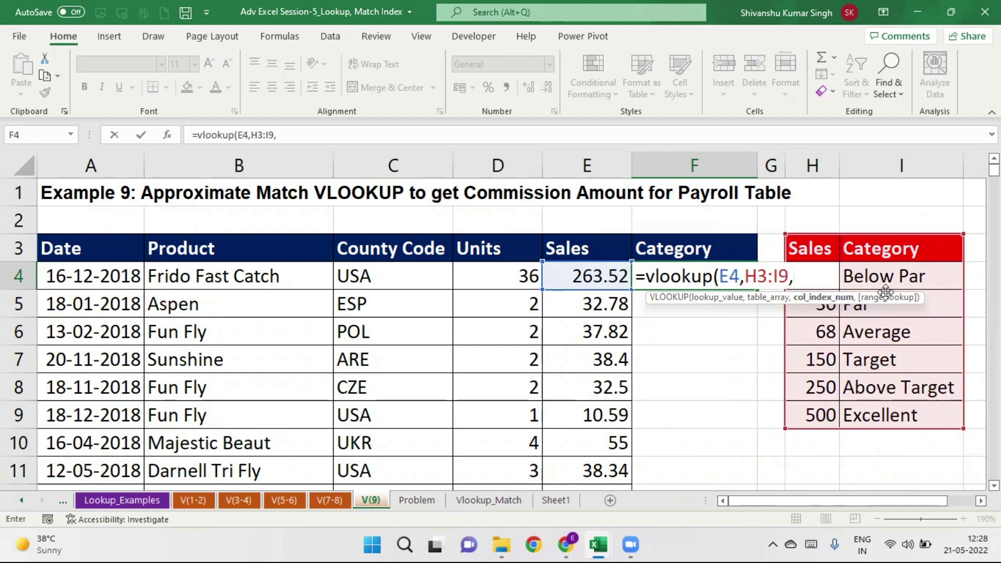
text(2)
text(,)
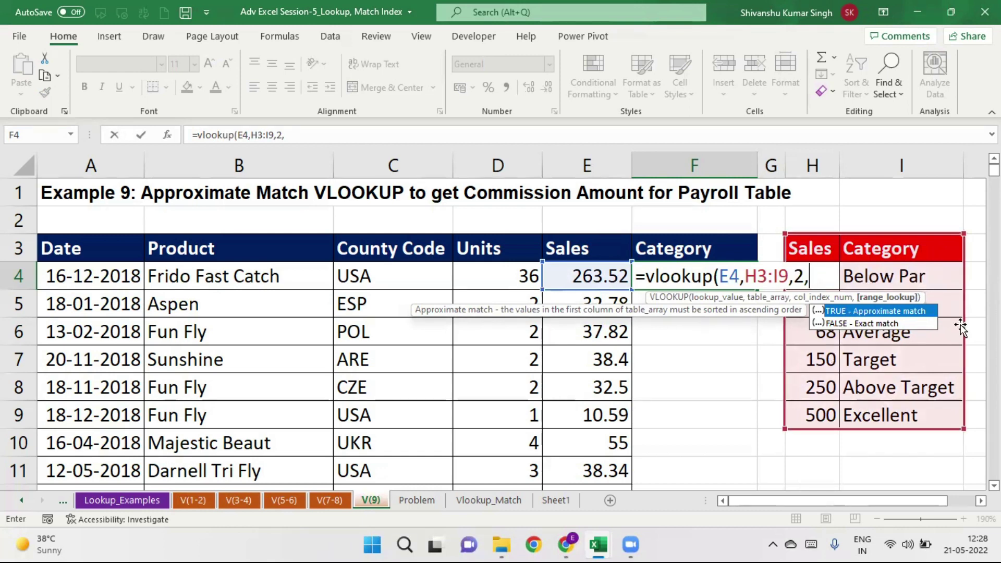
text(1)
text())
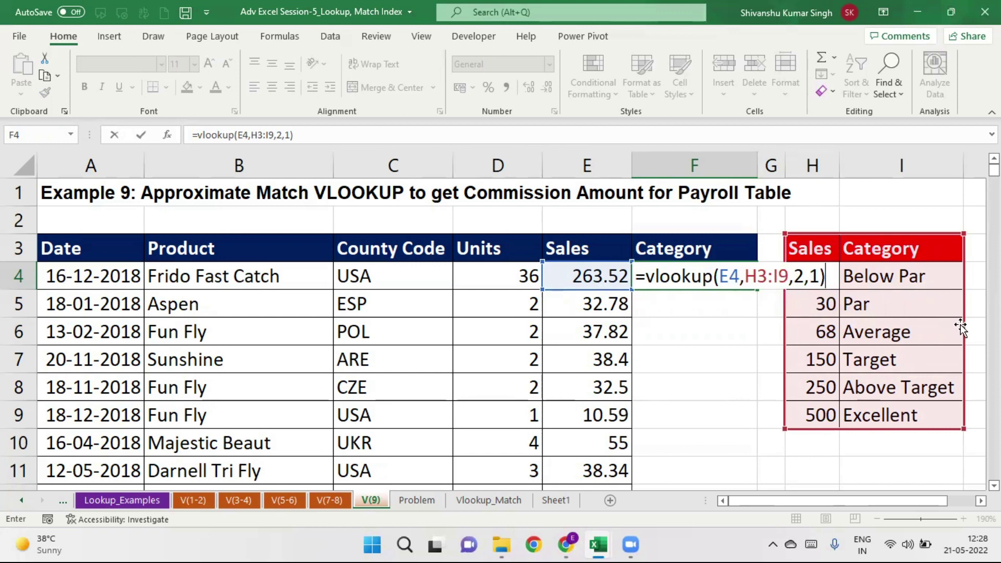
key(Return)
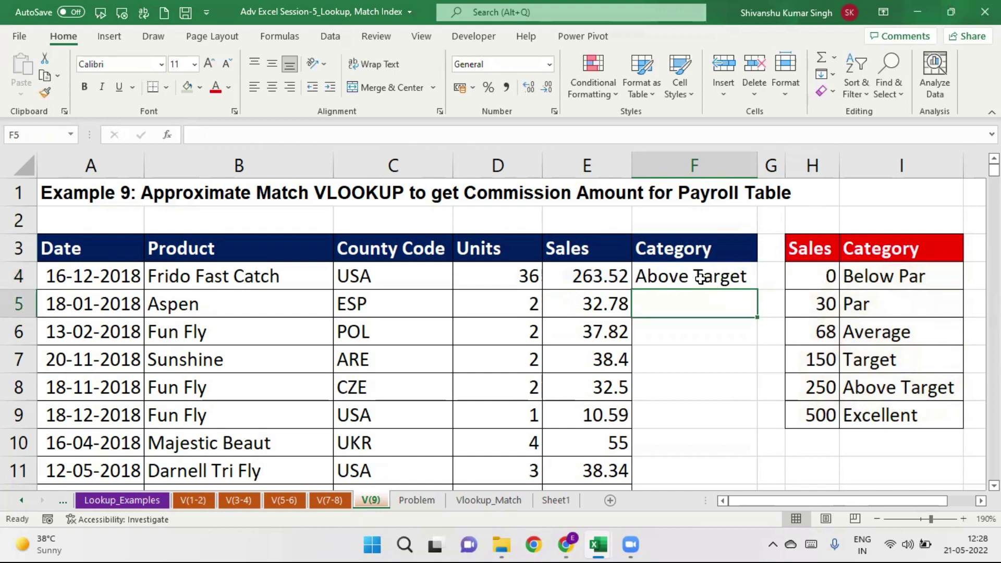
click(678, 266)
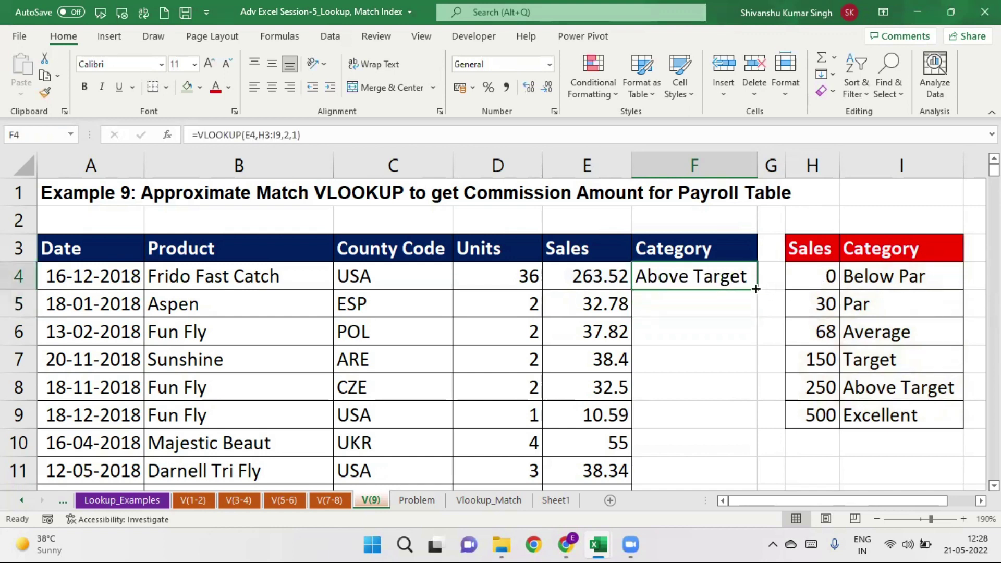
Step: Fill the F4 lookup down column F and inspect the formulas in F10, F7 and F5
double_click(756, 289)
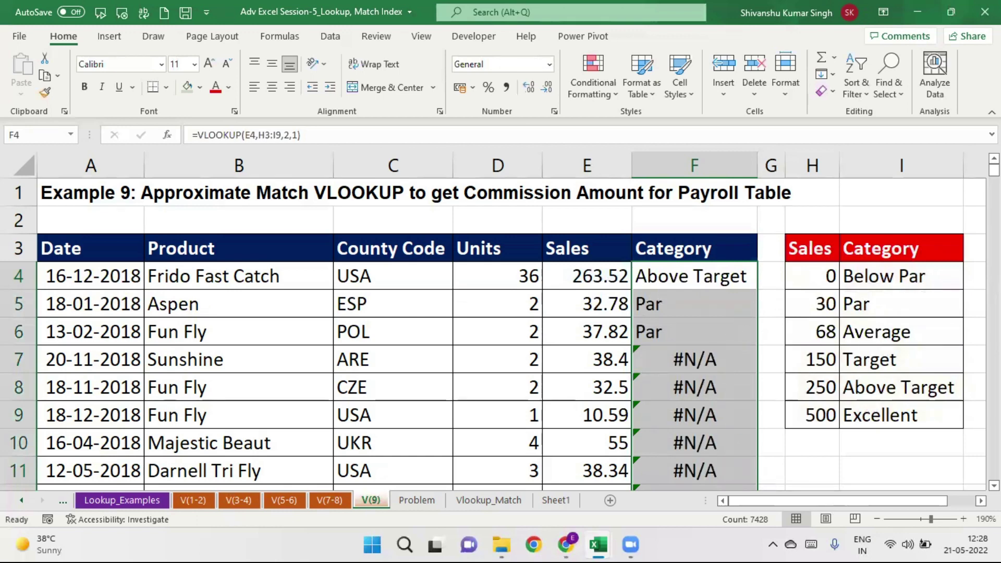
scroll(769, 379, down, 2)
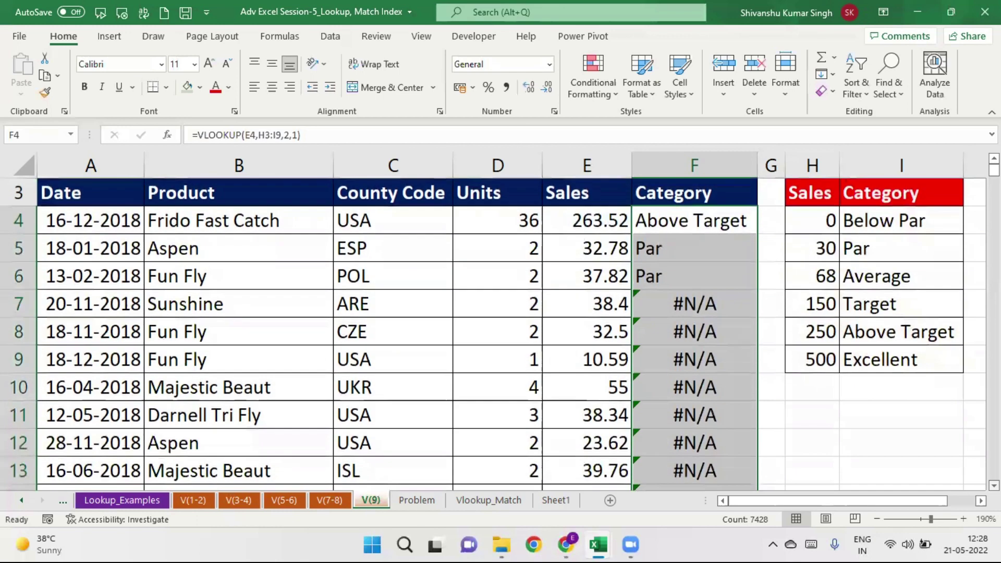
double_click(700, 386)
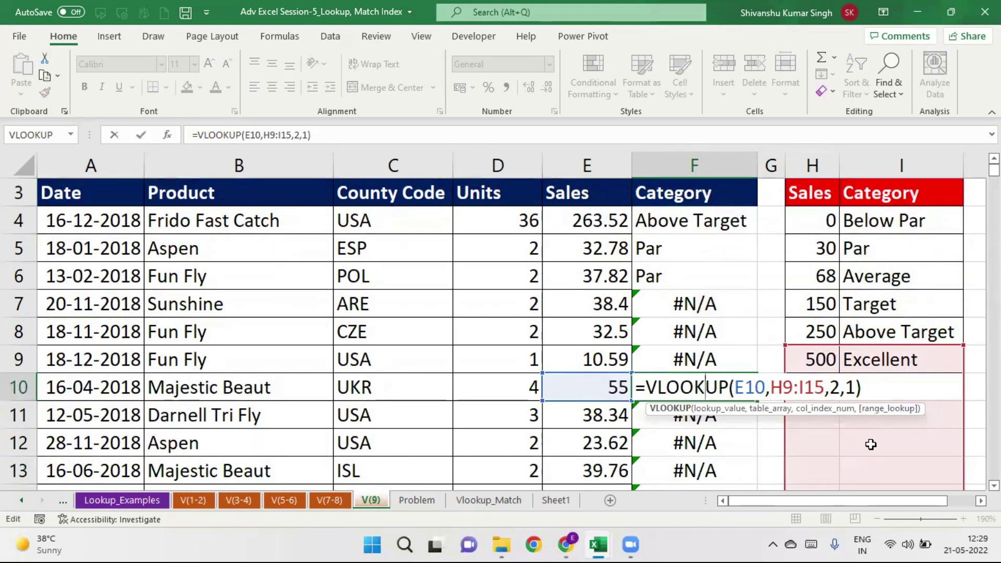
click(705, 303)
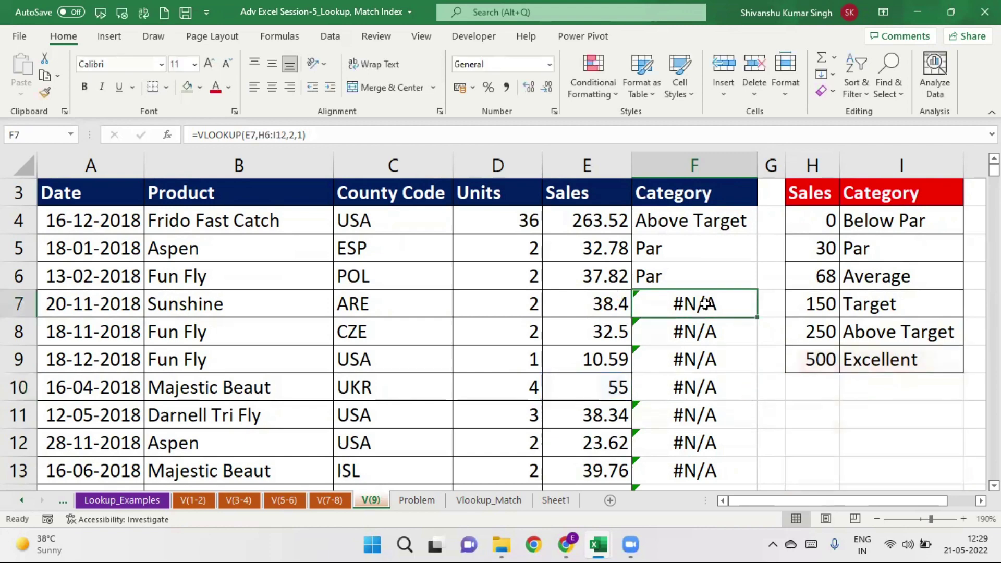
double_click(705, 303)
key(Return)
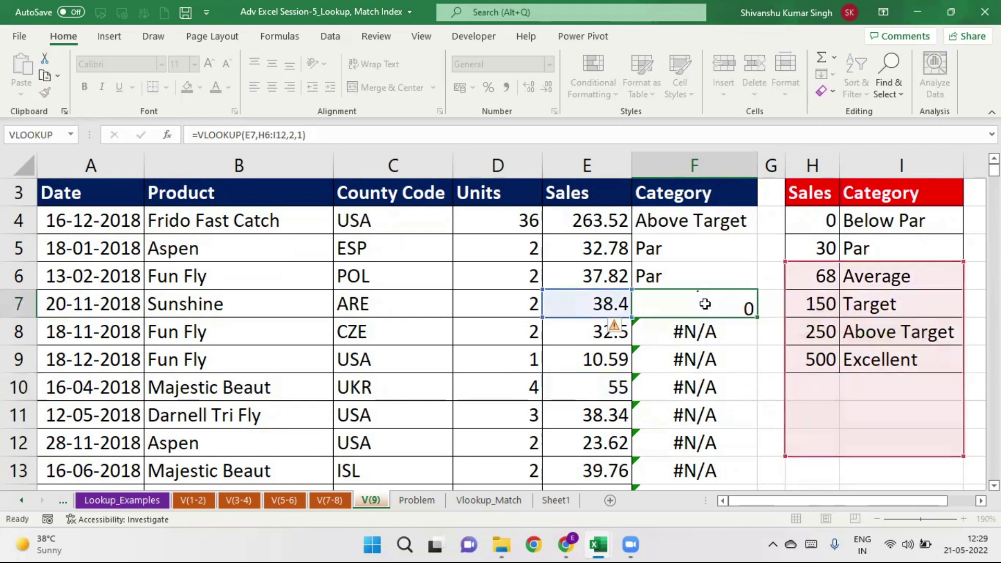
click(670, 251)
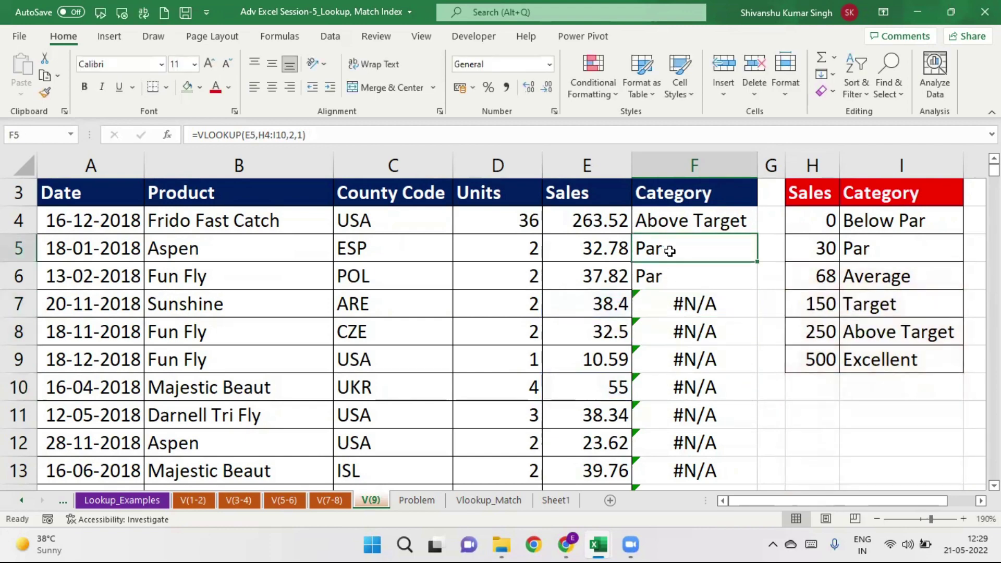
double_click(670, 251)
key(Return)
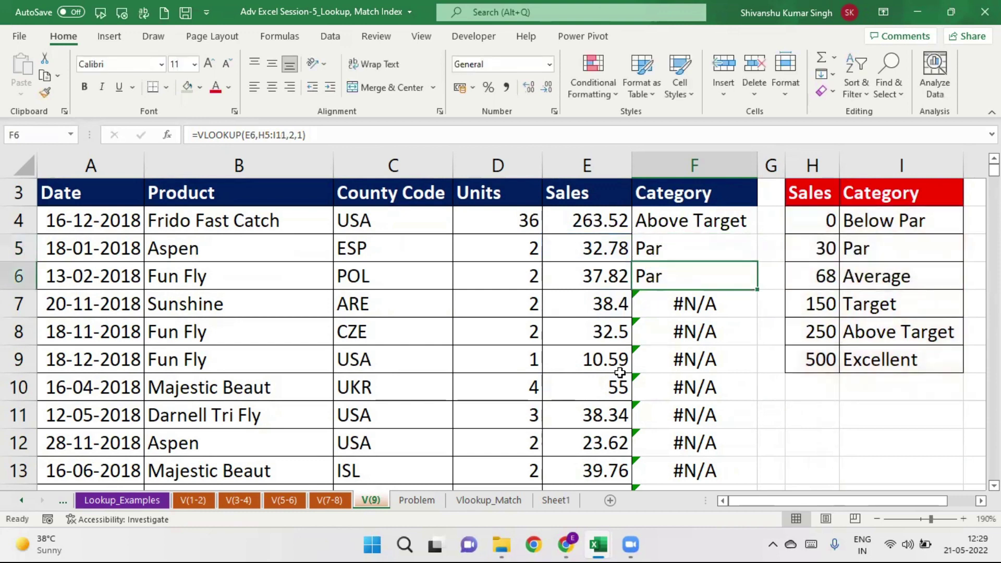
Step: Inspect F12 and F53, whose table range has drifted to H52:I58
click(690, 442)
double_click(691, 442)
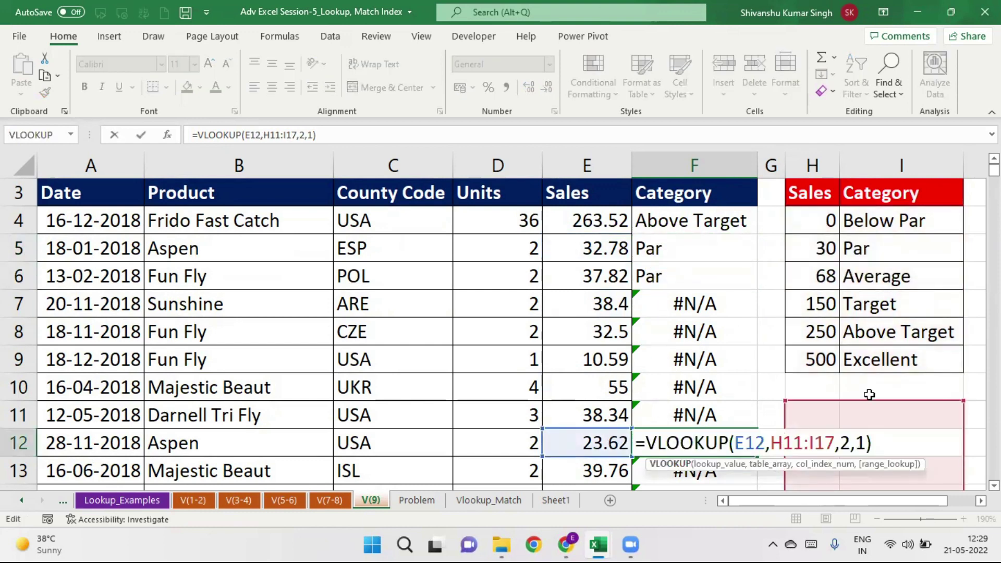
key(Return)
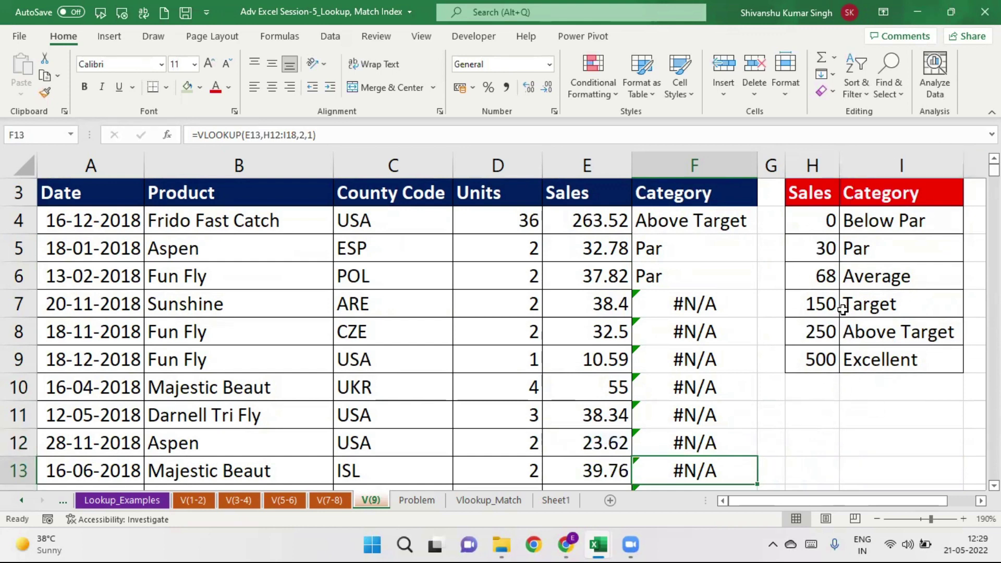
scroll(701, 360, down, 7)
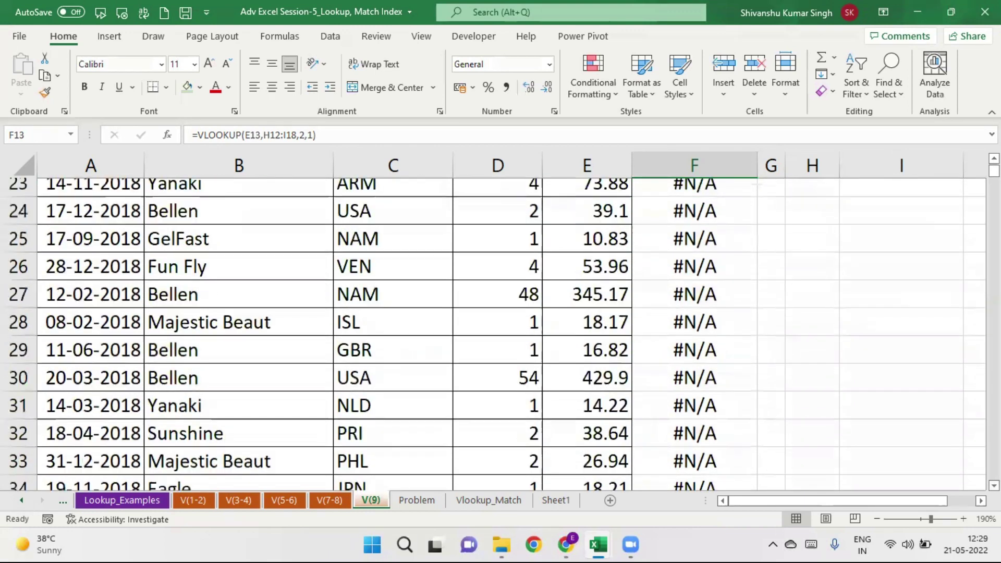
scroll(701, 360, down, 8)
click(701, 360)
double_click(701, 360)
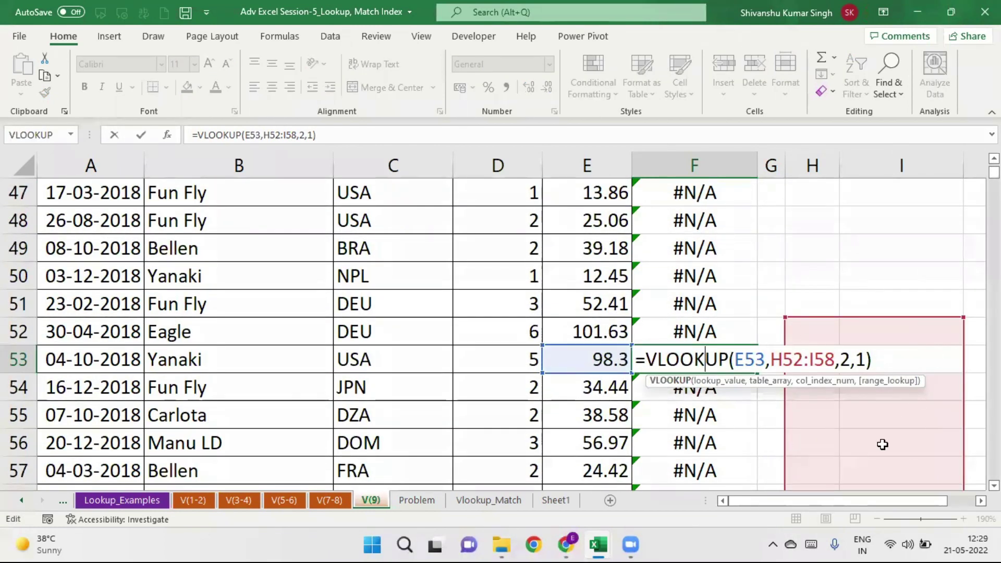
click(705, 359)
scroll(698, 339, down, 3)
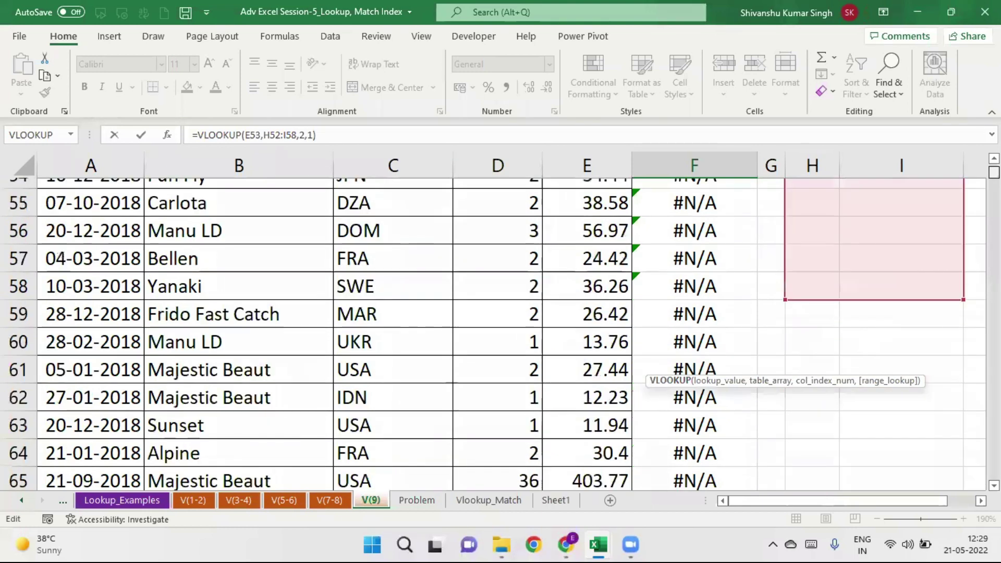
scroll(690, 297, up, 18)
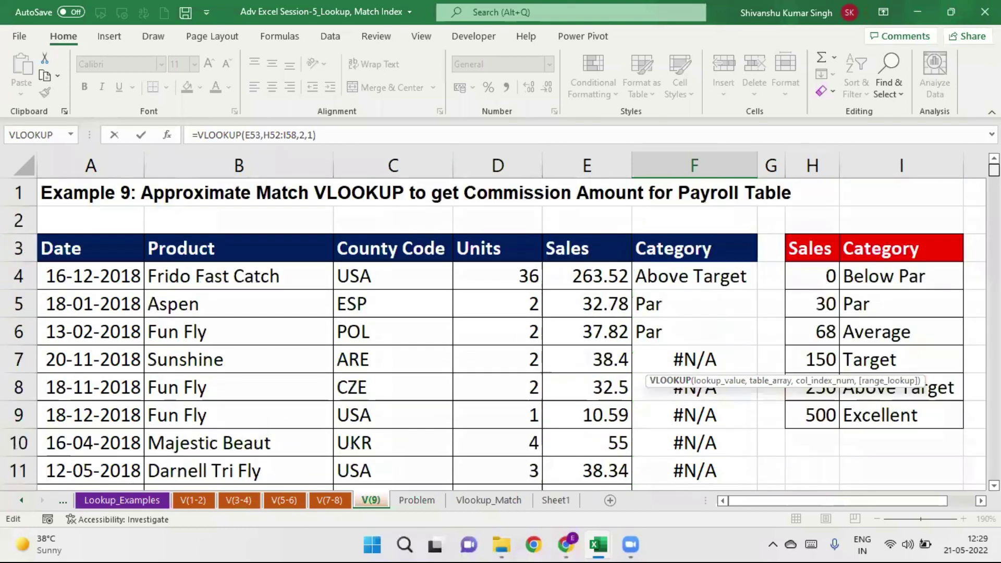
click(676, 276)
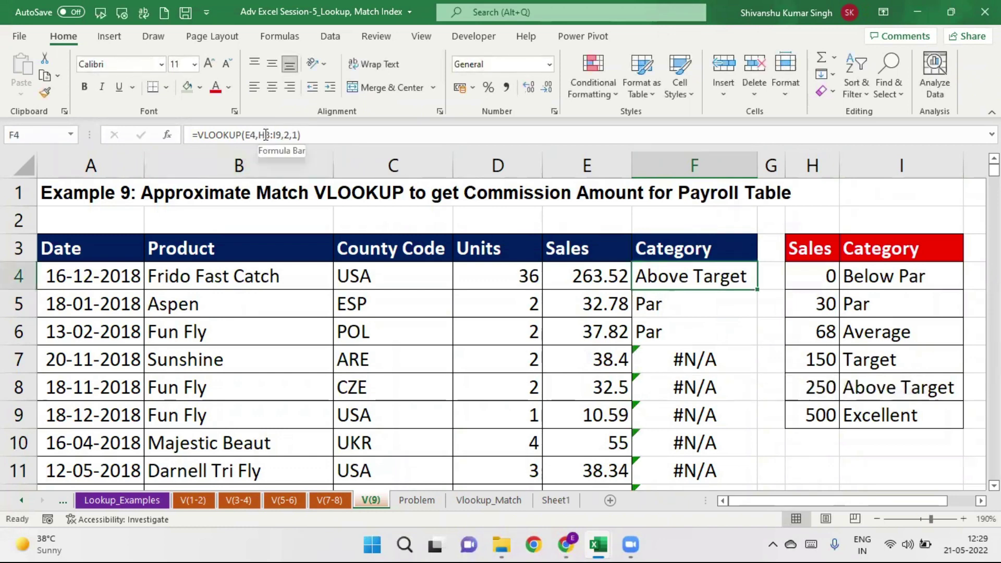
click(267, 134)
drag(265, 134, 280, 135)
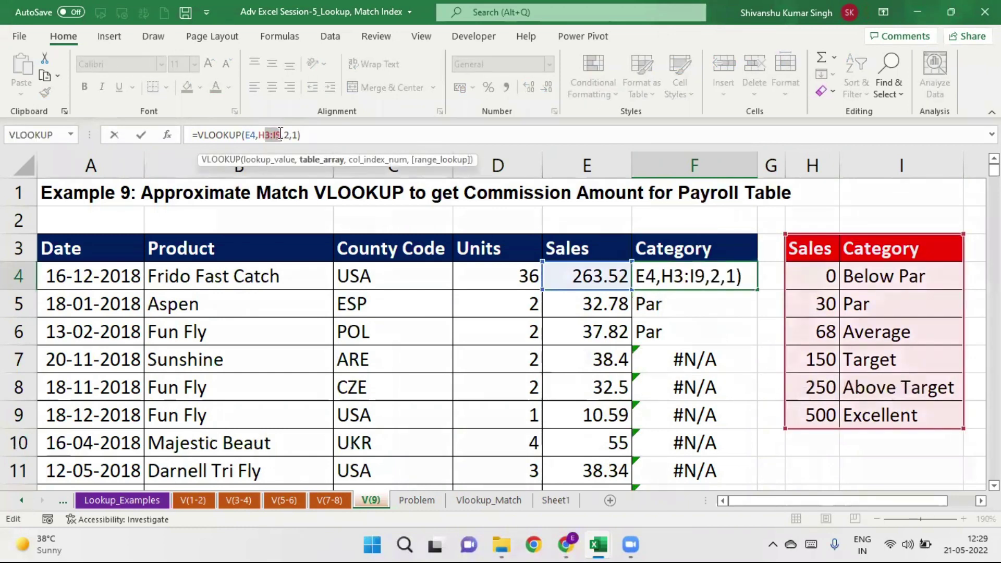
key(F4)
key(Return)
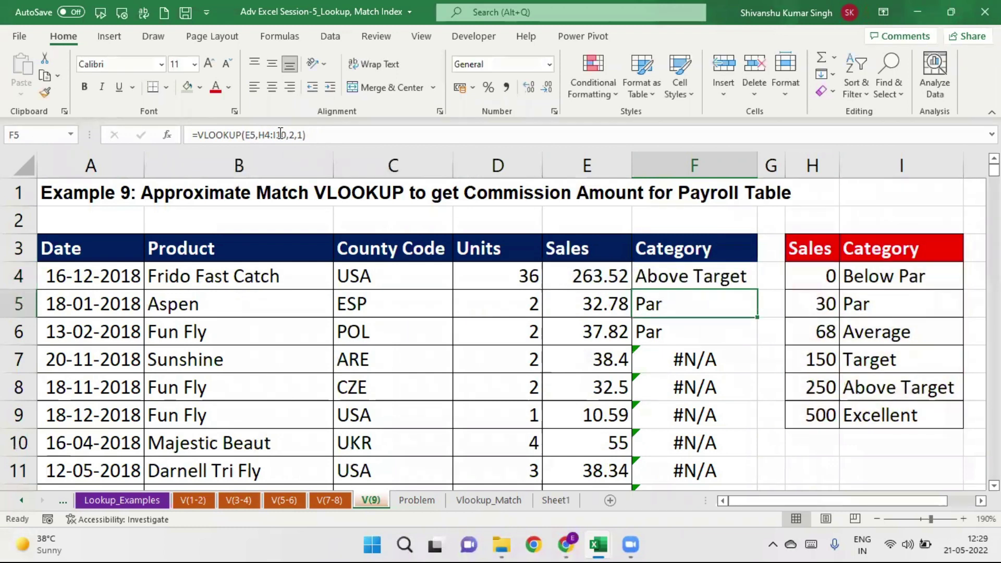
click(720, 277)
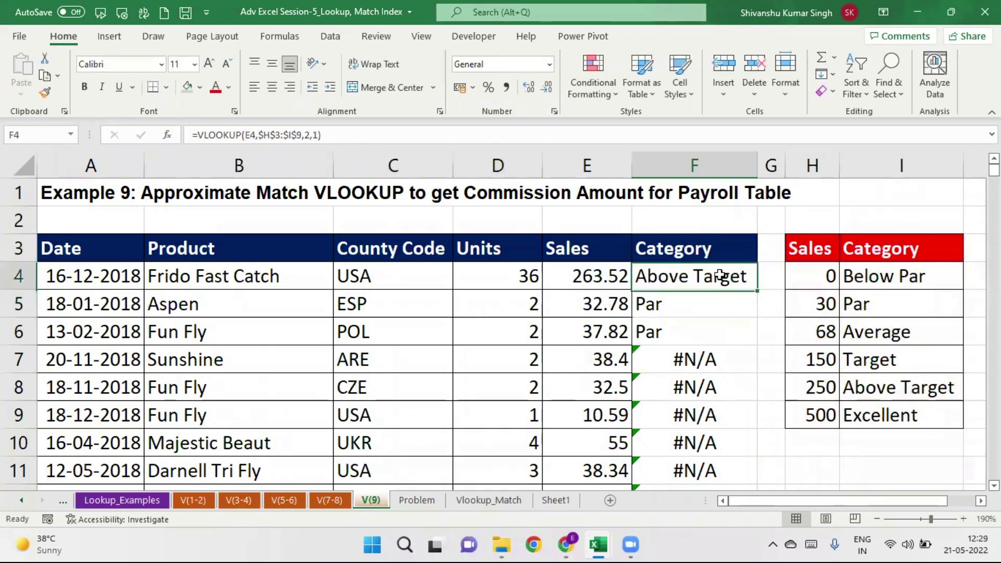
double_click(758, 290)
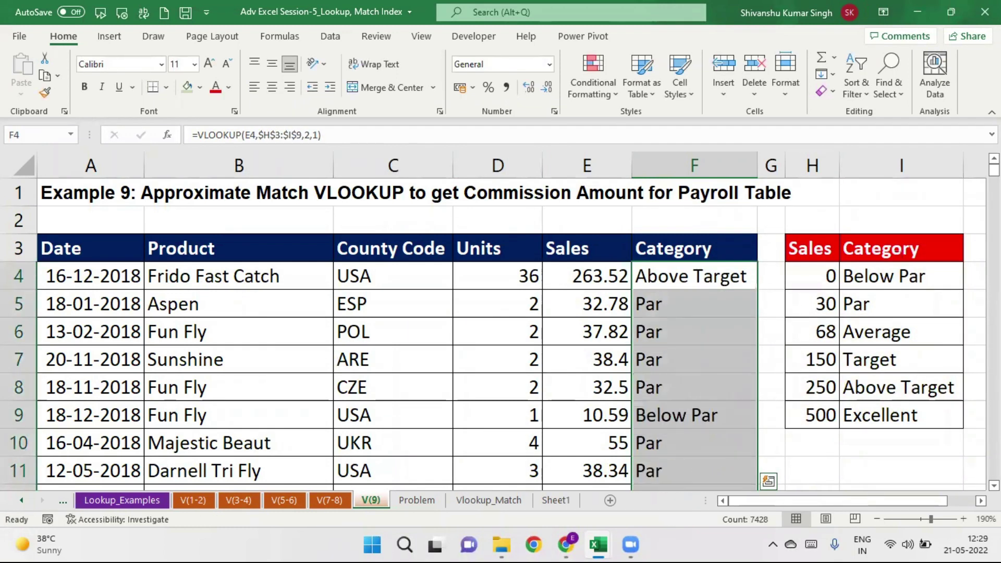
scroll(500, 334, down, 15)
scroll(501, 334, down, 20)
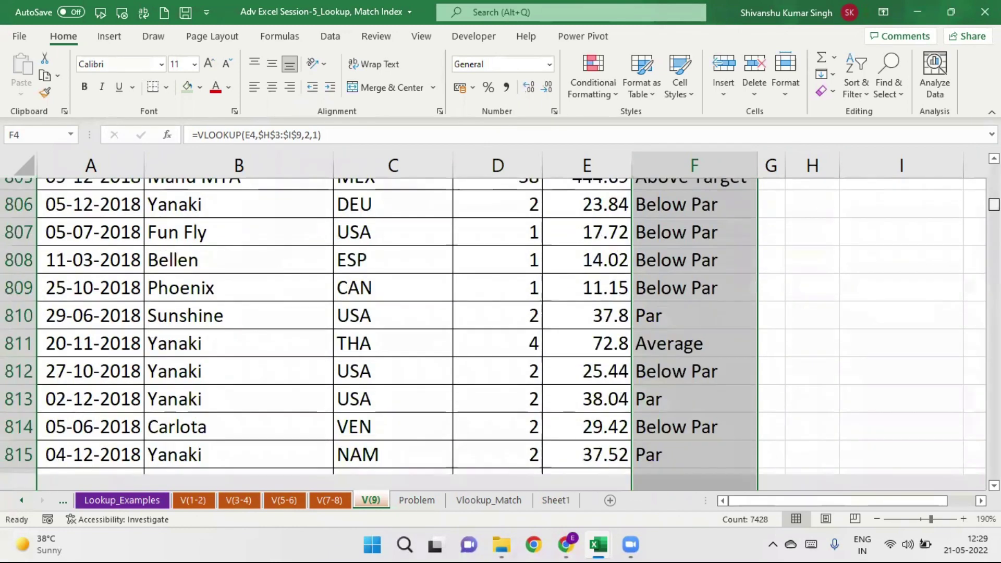
scroll(500, 334, down, 20)
scroll(500, 334, down, 20)
scroll(500, 334, up, 20)
scroll(501, 334, up, 20)
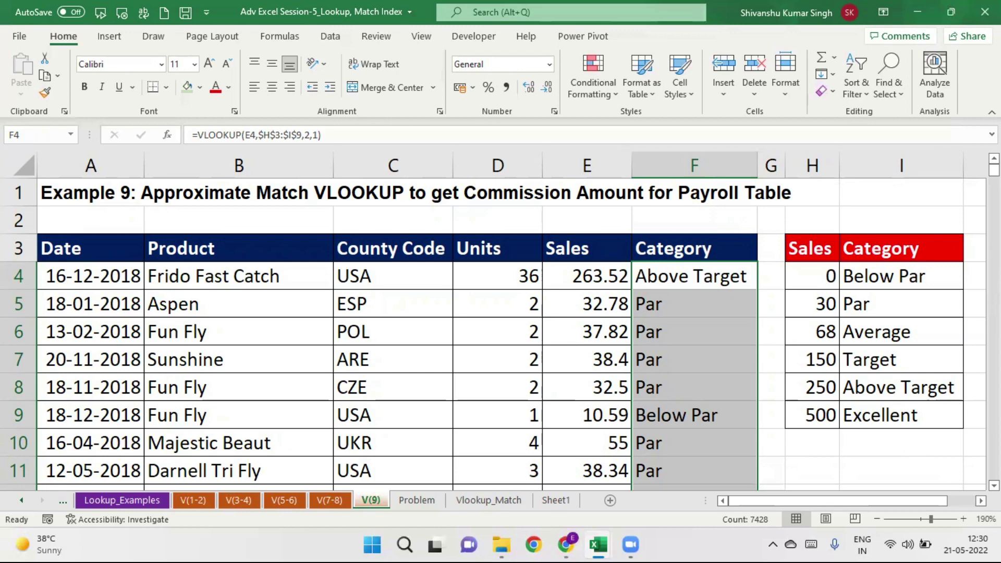
mouse_move(994, 170)
mouse_down()
mouse_move(994, 194)
mouse_move(994, 170)
mouse_up()
scroll(511, 323, right, 1)
scroll(511, 323, right, 1)
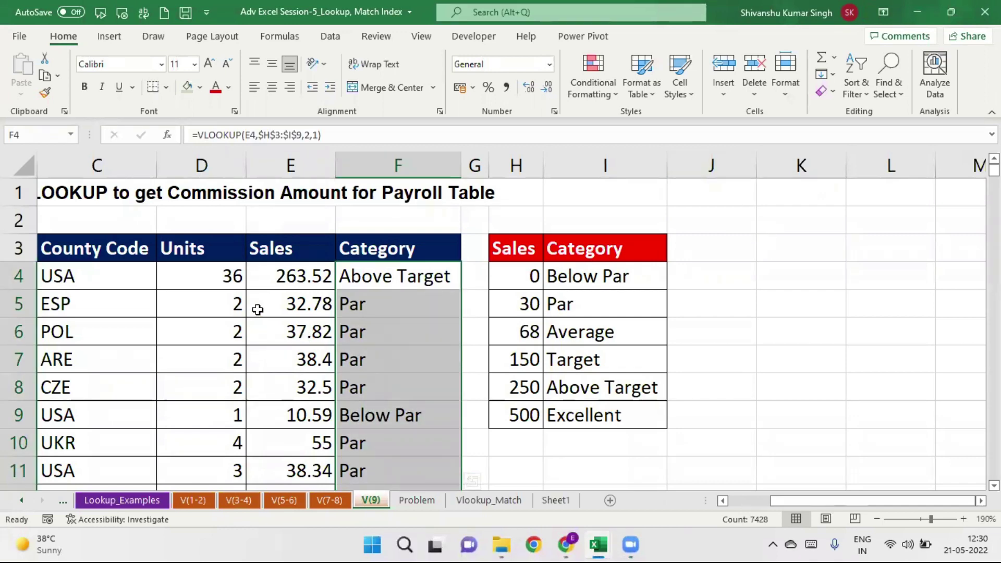
click(114, 277)
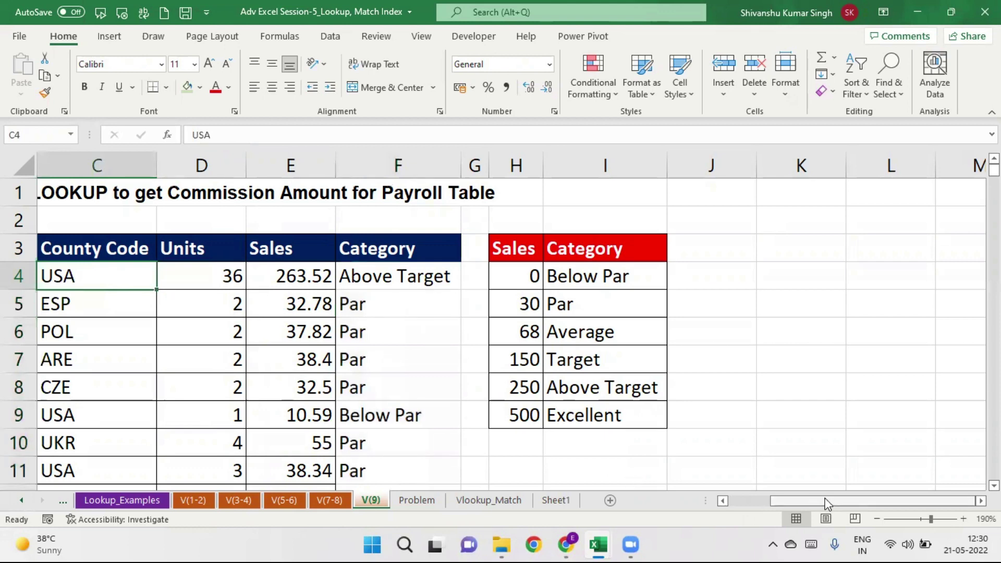
drag(816, 506, 805, 500)
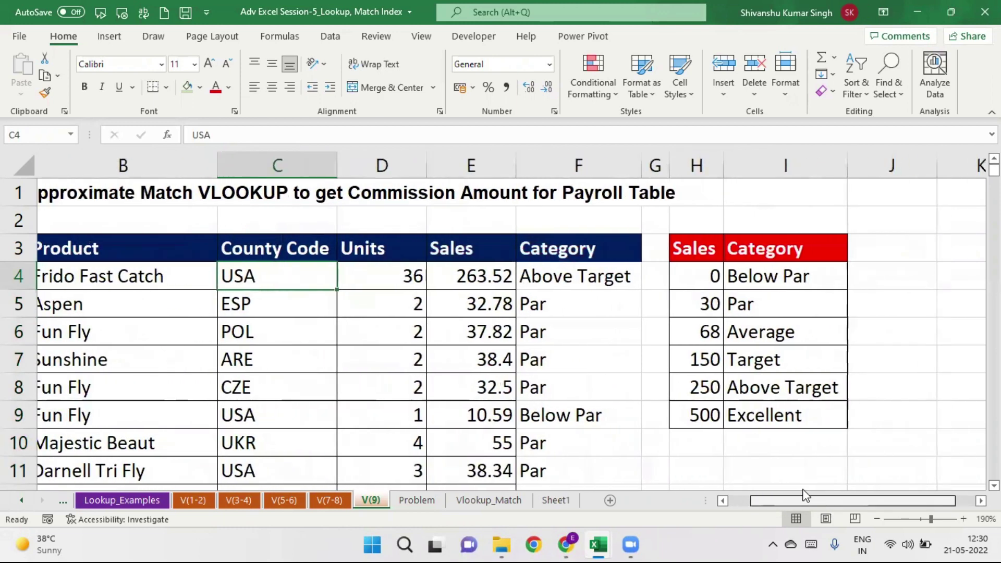
mouse_move(806, 499)
mouse_down()
mouse_move(846, 485)
mouse_move(766, 480)
mouse_up()
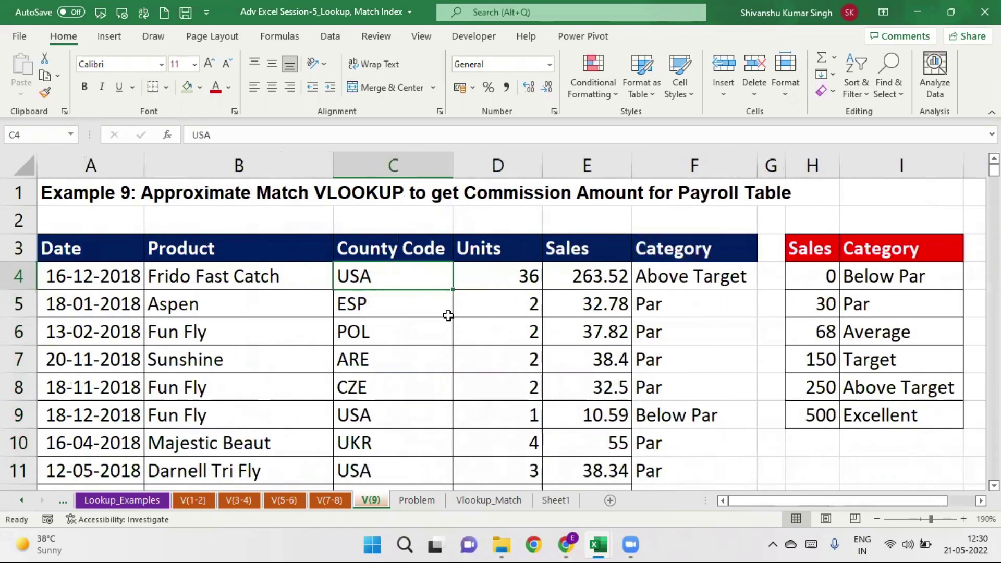
click(123, 252)
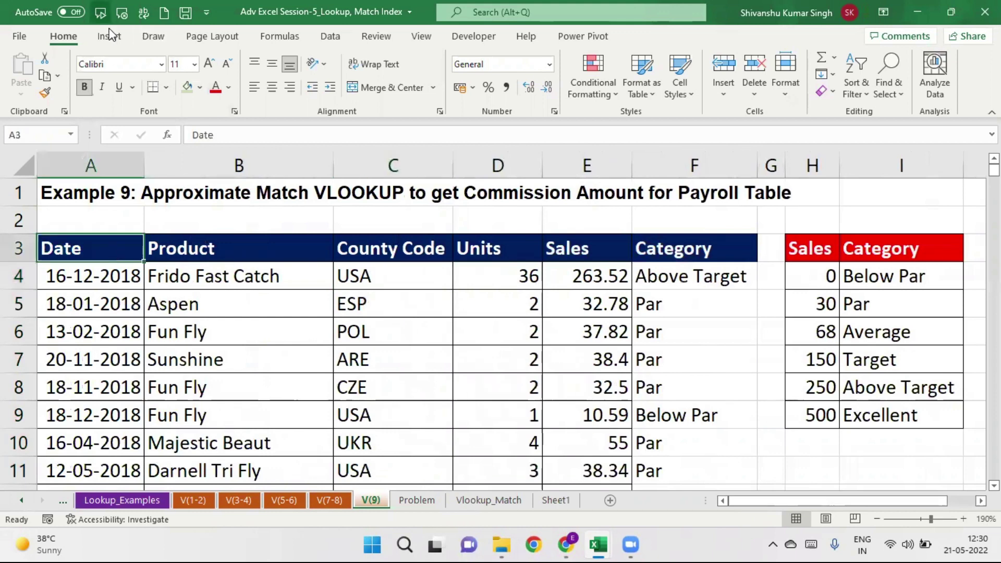
Step: Insert a PivotTable from A3:F7431 onto the existing V(9) sheet at cell K3
click(121, 36)
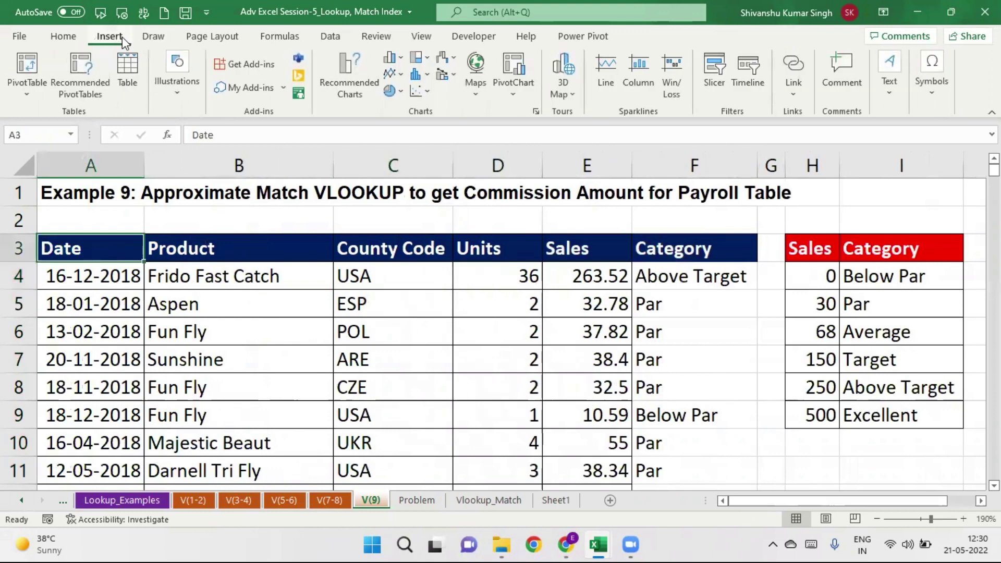
click(28, 86)
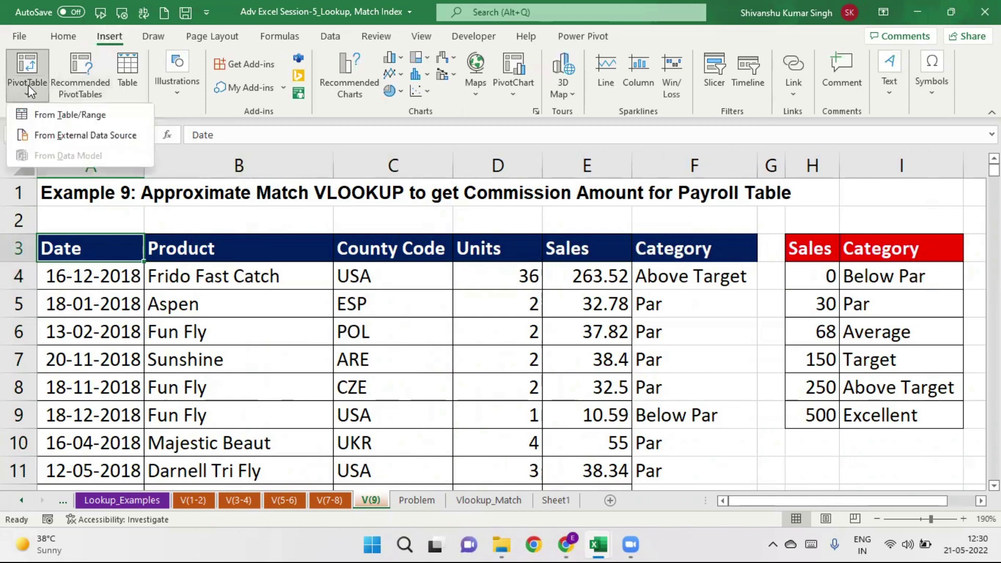
click(65, 115)
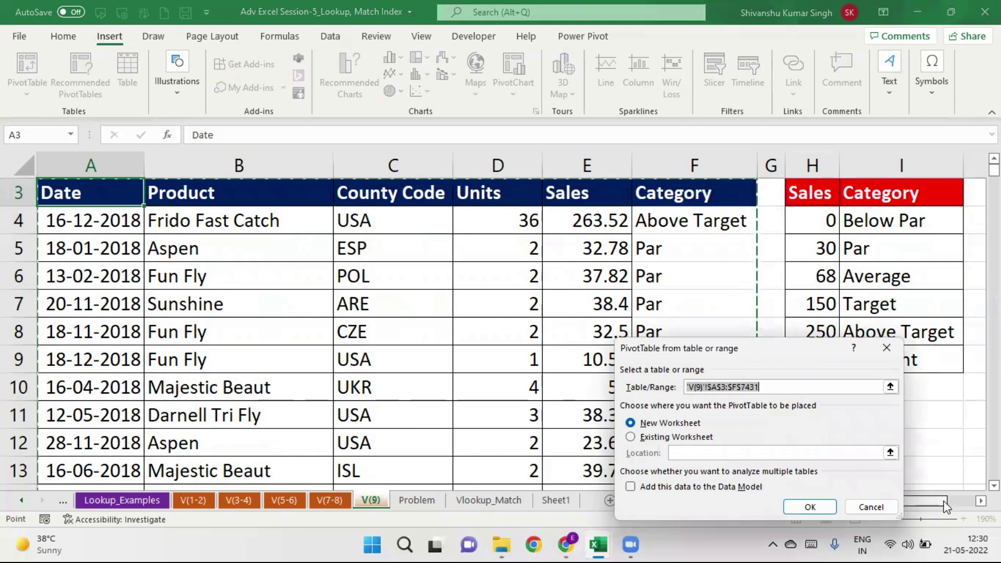
scroll(946, 506, right, 1)
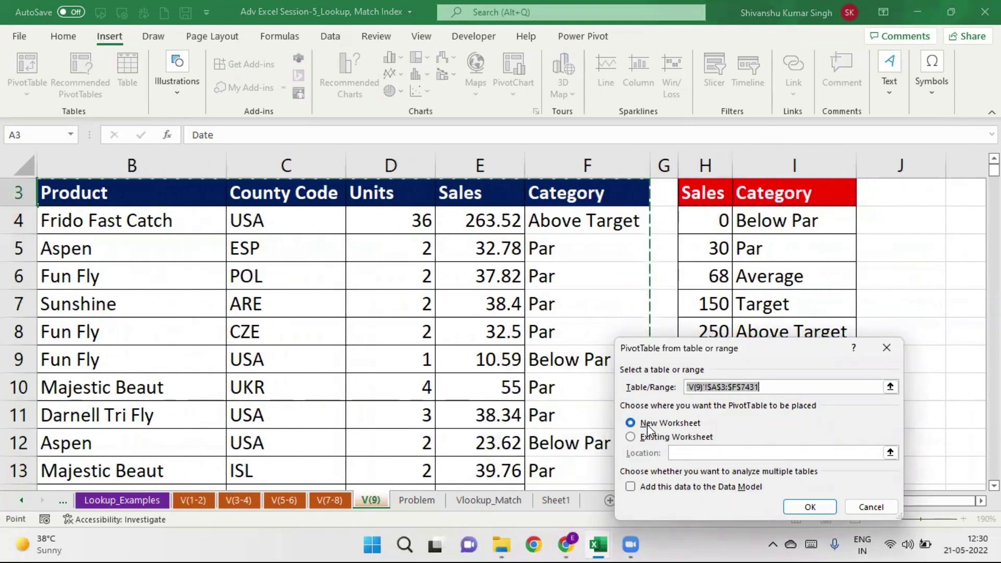
click(646, 438)
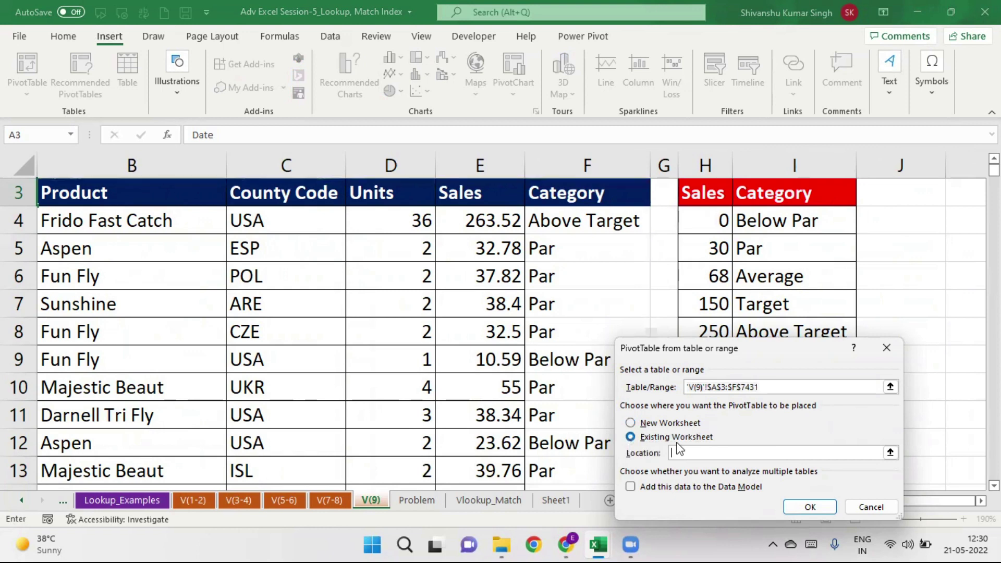
click(962, 191)
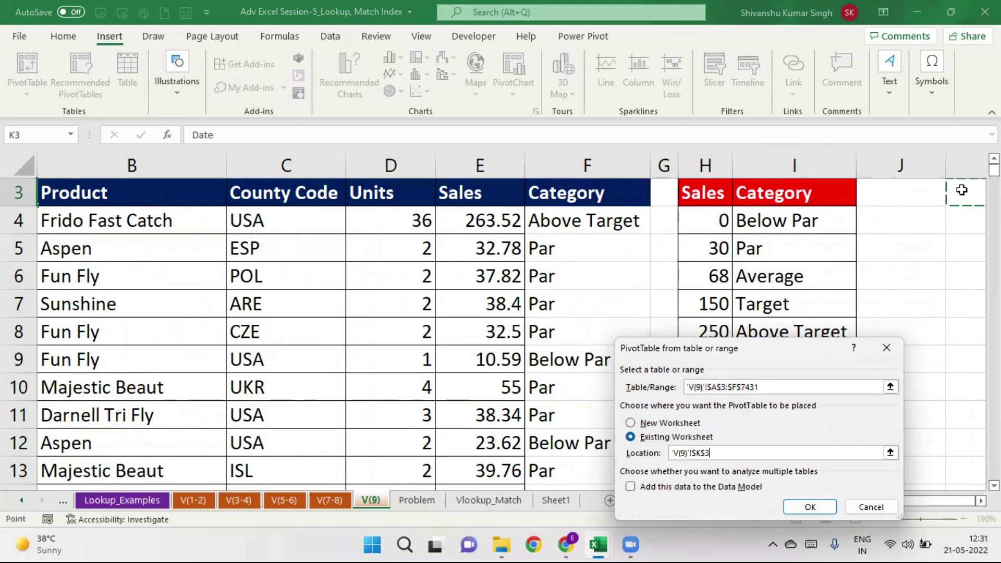
click(810, 507)
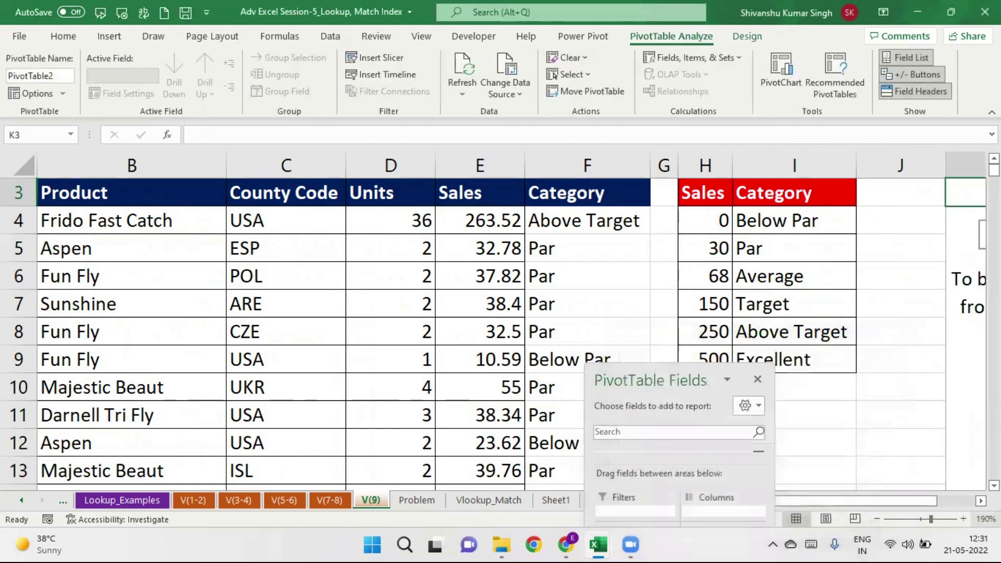
Step: Move the PivotTable Fields pane up beside the data and enlarge it
scroll(973, 508, right, 1)
scroll(973, 508, right, 2)
scroll(973, 509, right, 4)
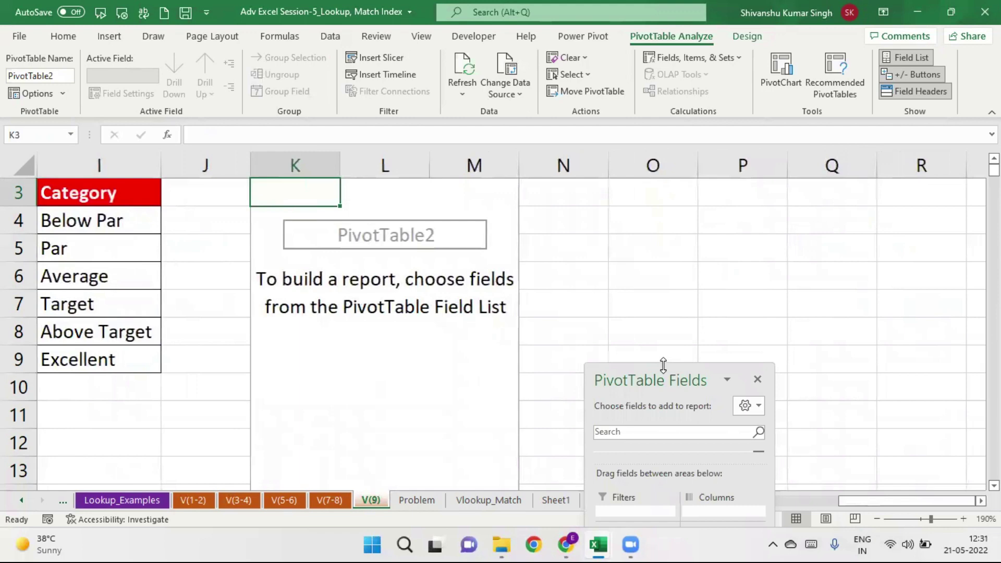
drag(673, 371, 690, 127)
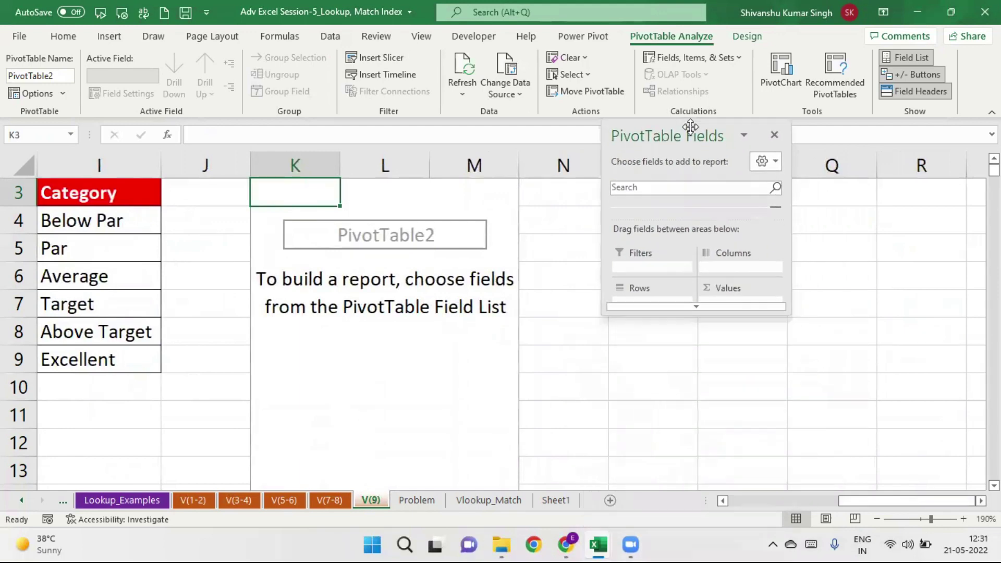
drag(786, 311, 945, 459)
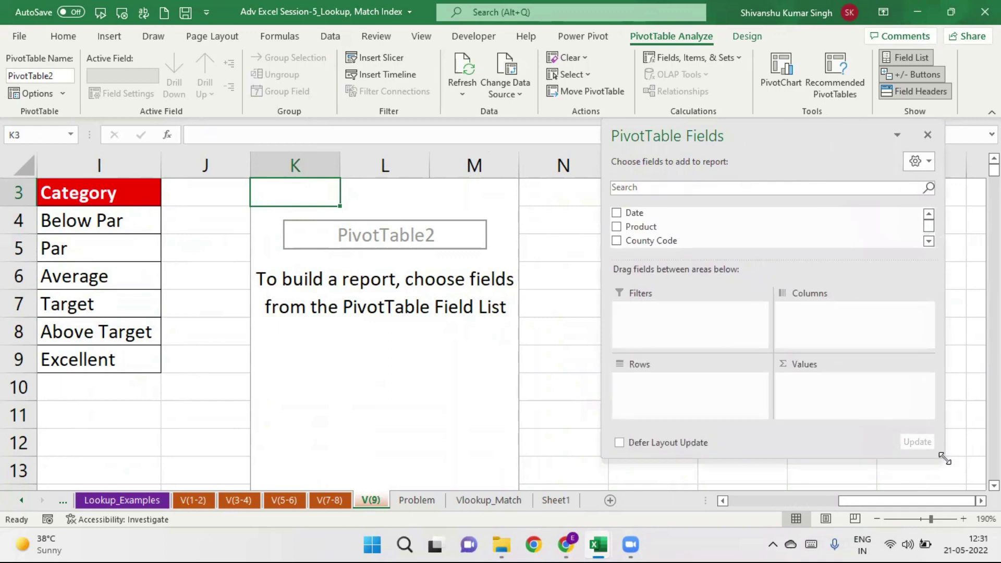
Step: Try Product as row labels with Count of Category as values
mouse_move(641, 226)
mouse_down()
mouse_move(726, 385)
mouse_move(680, 402)
mouse_up()
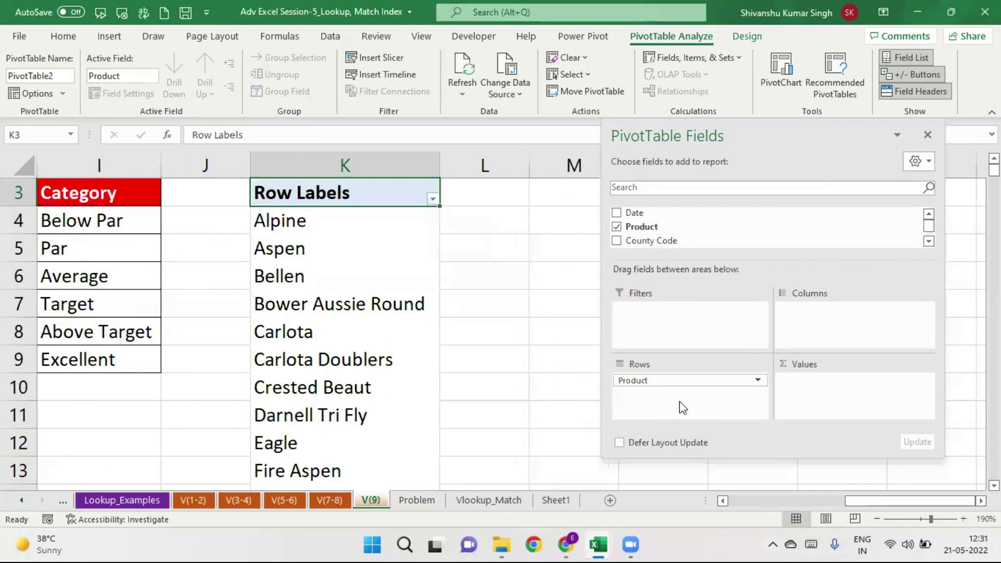
click(928, 241)
click(929, 241)
click(929, 241)
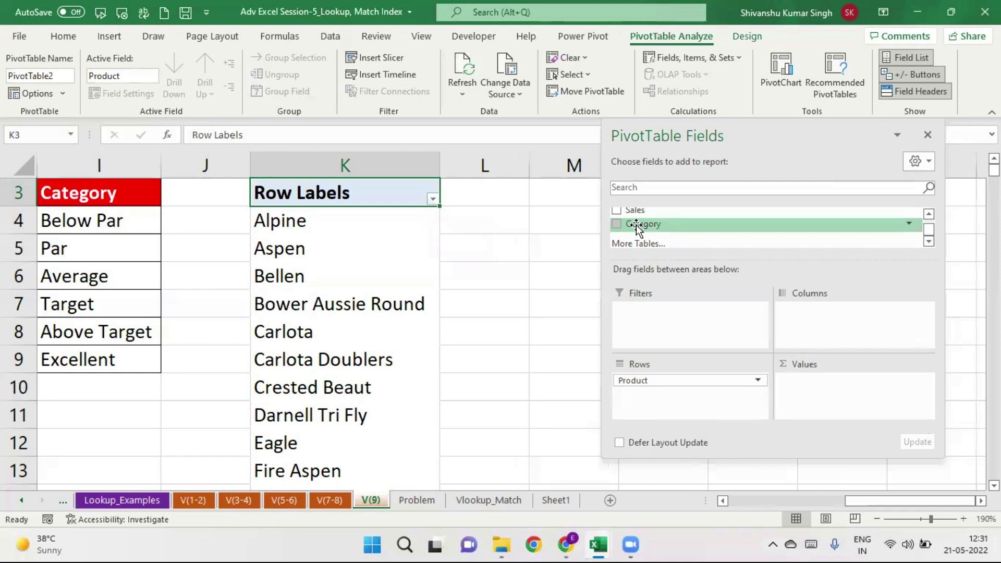
drag(636, 224, 840, 390)
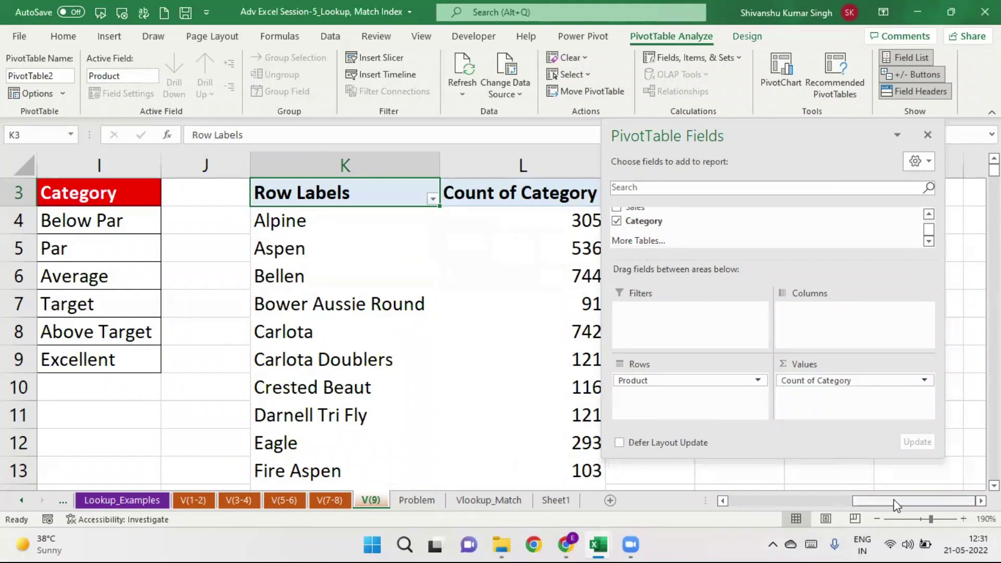
mouse_move(884, 501)
mouse_down()
mouse_move(791, 501)
mouse_move(967, 484)
mouse_up()
Step: Remove Count of Category and Product from the PivotTable
click(833, 381)
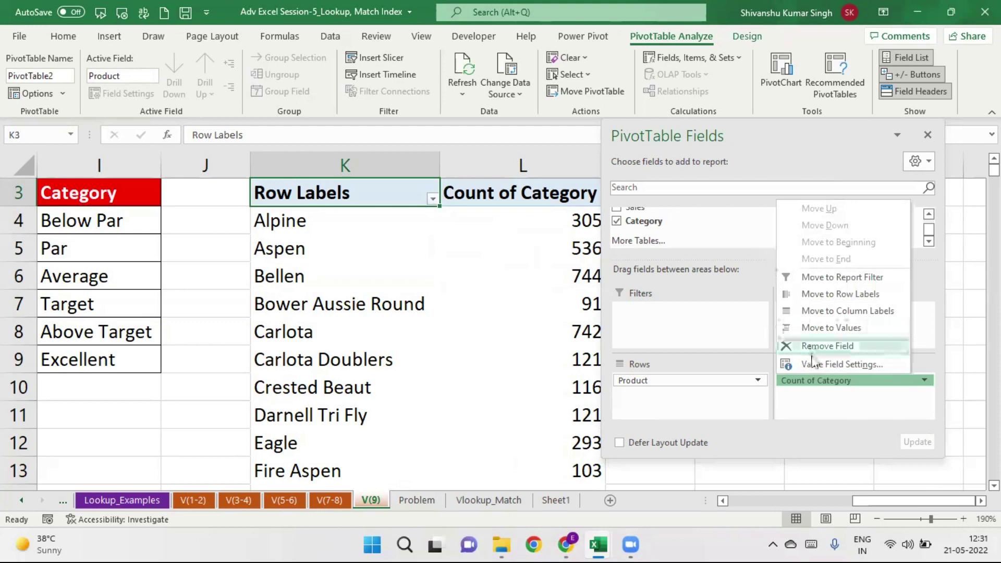
mouse_move(795, 380)
mouse_down()
mouse_move(720, 198)
mouse_move(808, 378)
mouse_up()
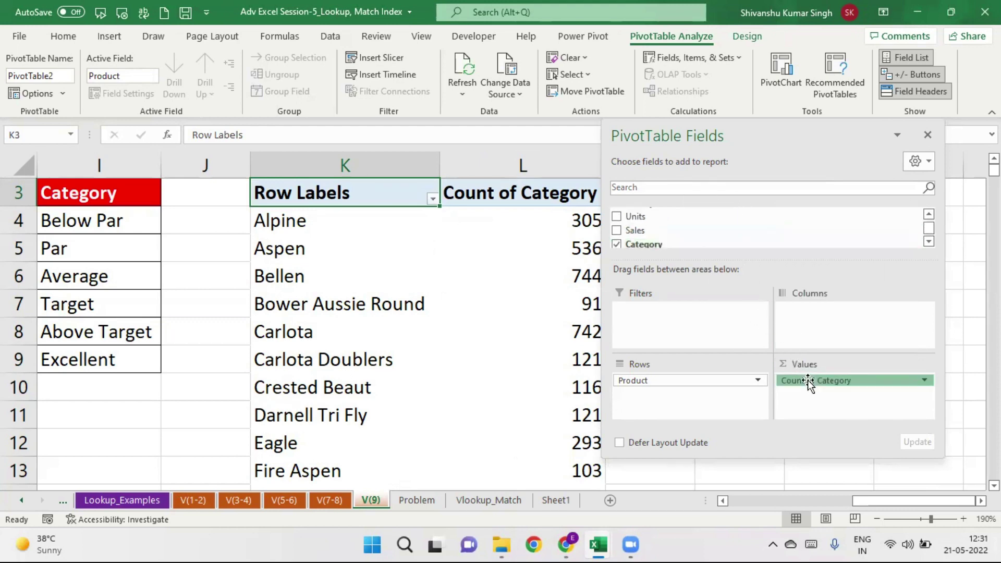
drag(808, 380, 744, 214)
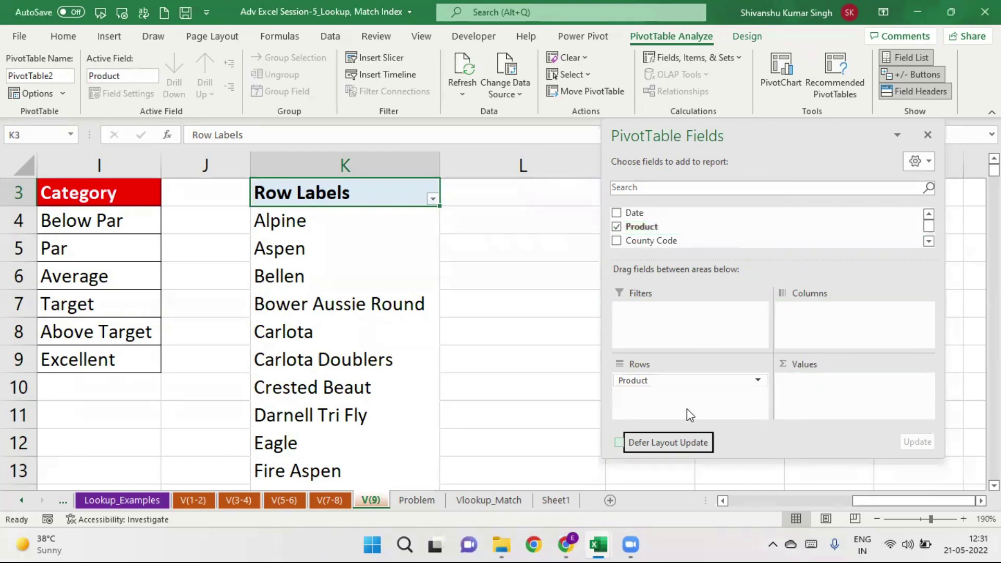
drag(681, 380, 746, 234)
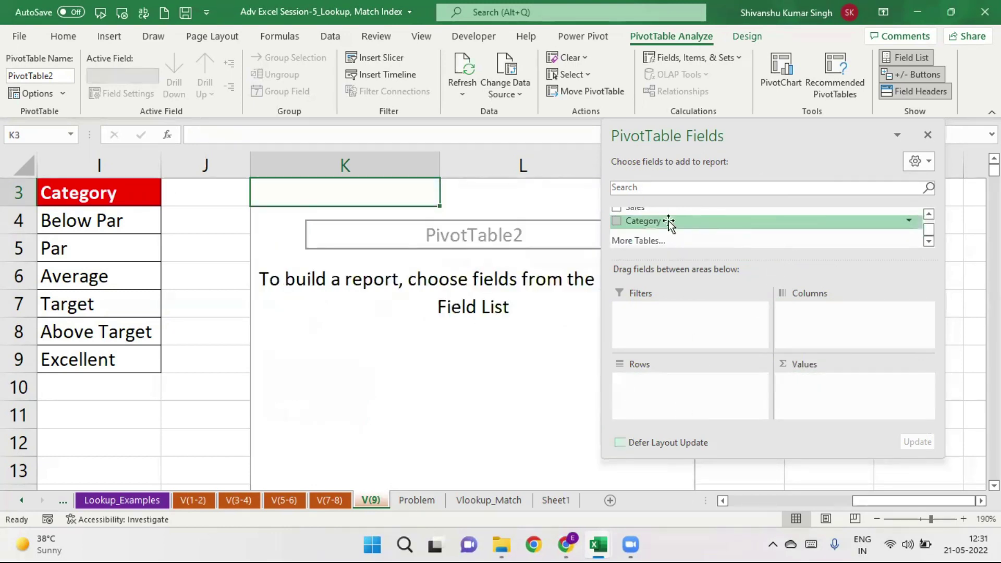
Step: Put Category in both Rows and Values to count records per category, totalling 7428
drag(668, 221, 691, 397)
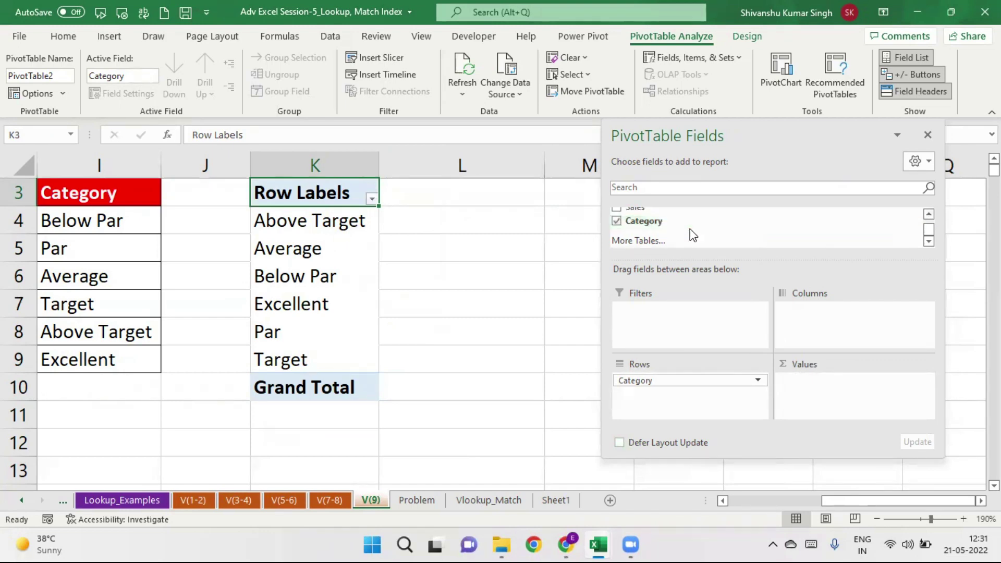
drag(651, 221, 825, 383)
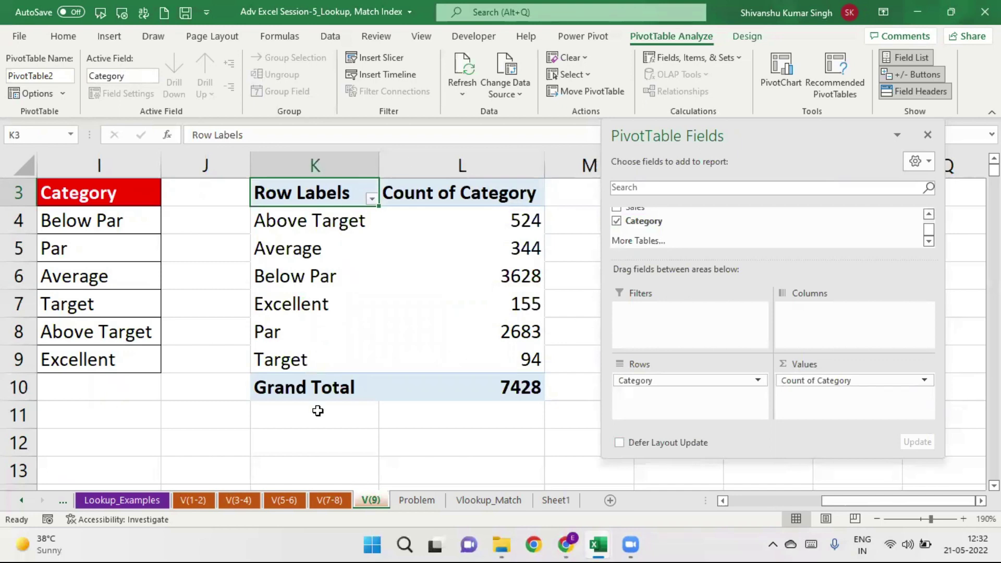
click(292, 282)
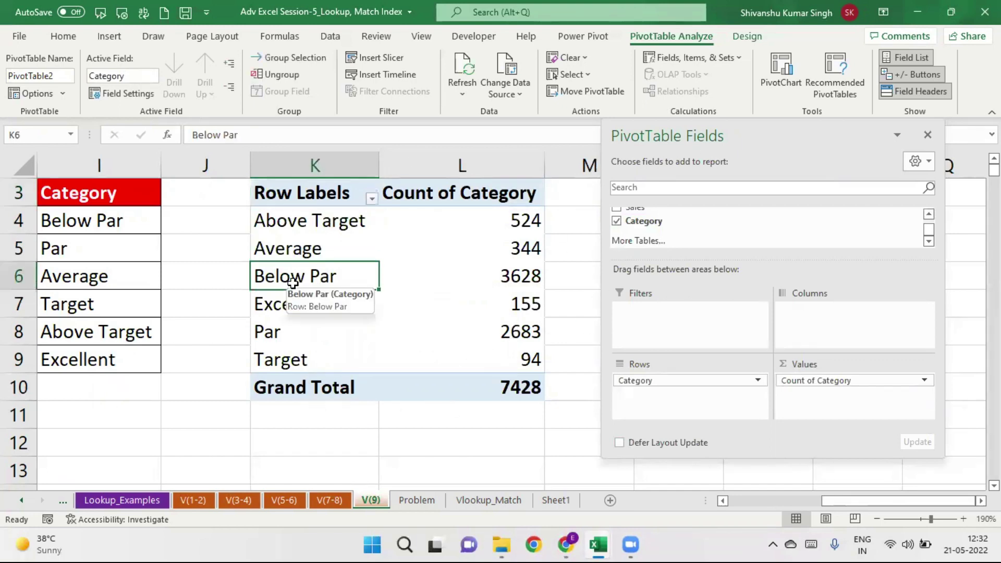
Step: Select the Below Par row K6:L6 and hide the PivotTable Field List pane
drag(293, 282, 470, 281)
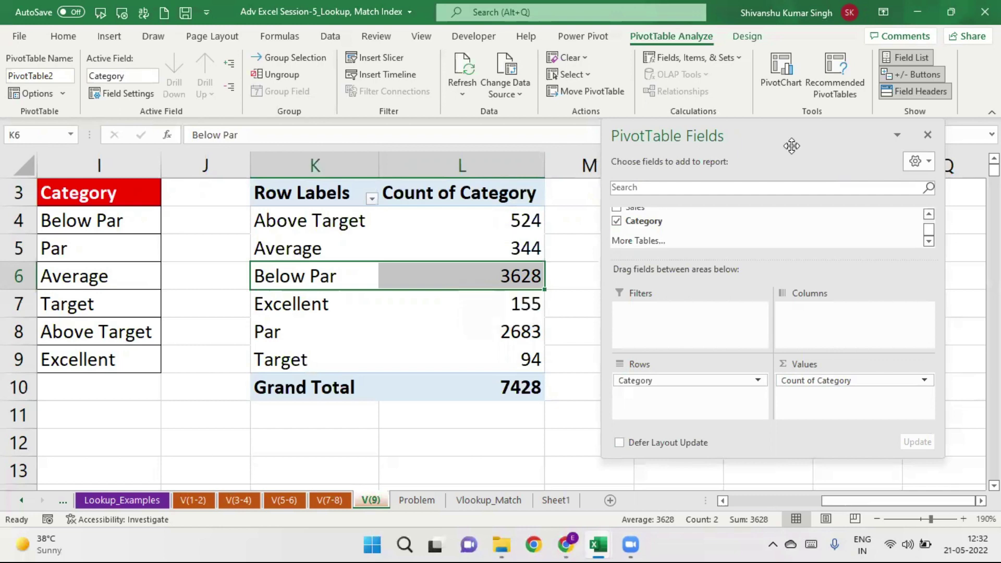
click(928, 135)
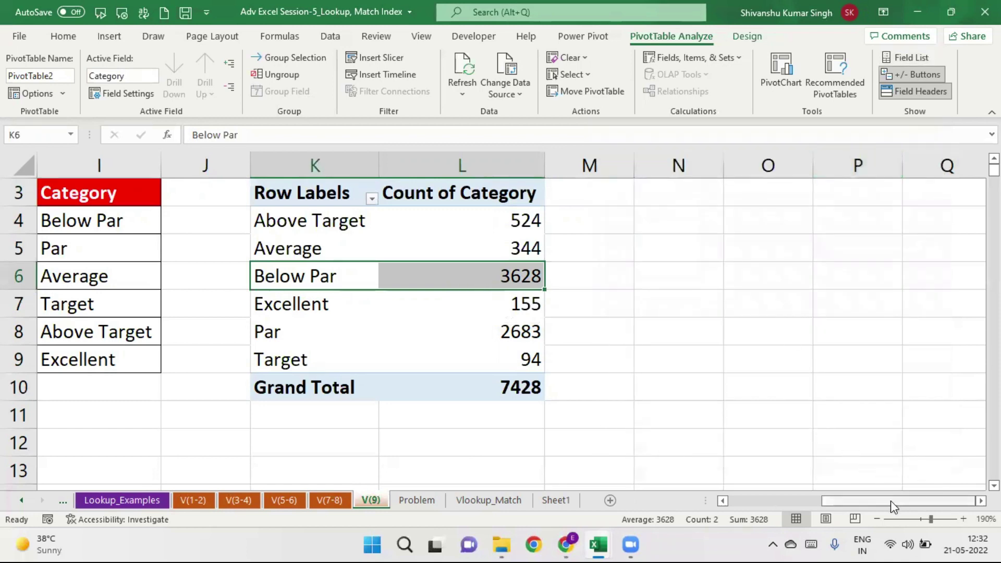
drag(890, 500, 744, 506)
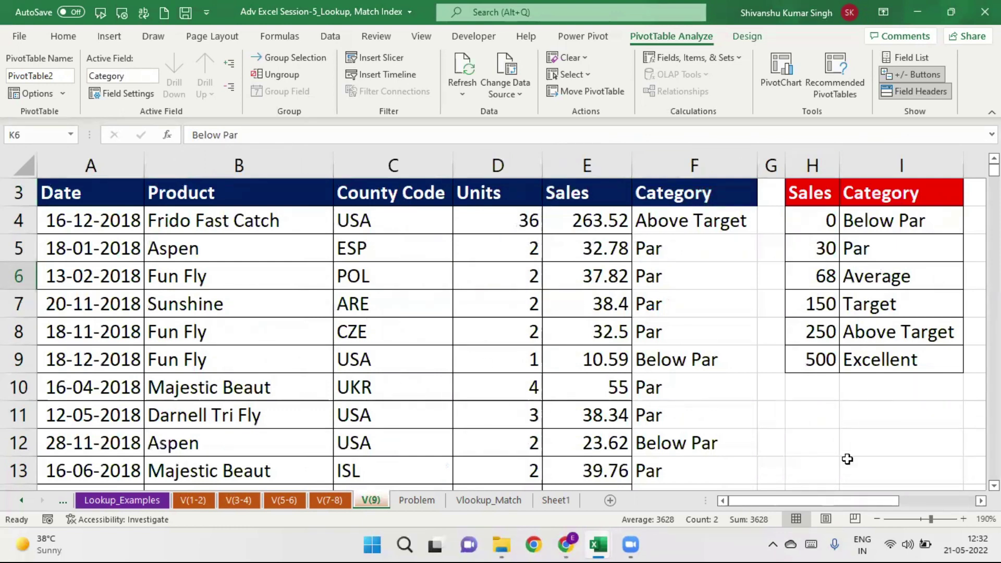
drag(878, 501, 955, 498)
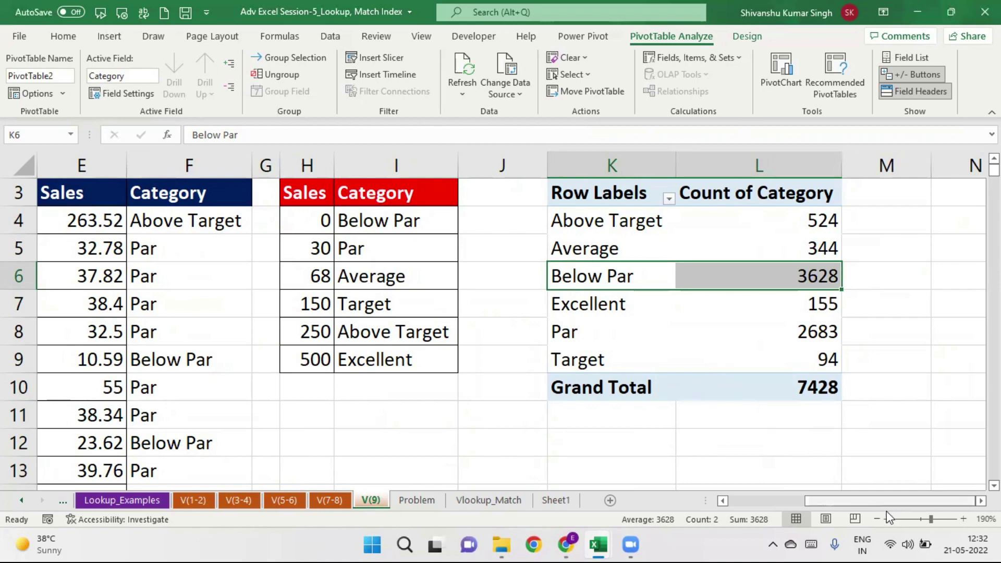
mouse_move(871, 499)
mouse_down()
mouse_move(777, 506)
mouse_move(877, 488)
mouse_up()
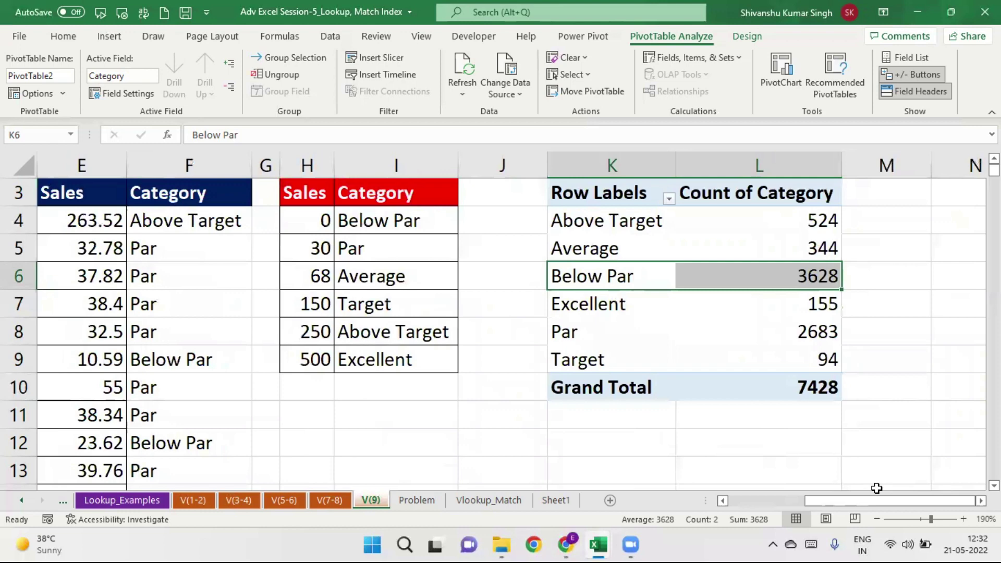
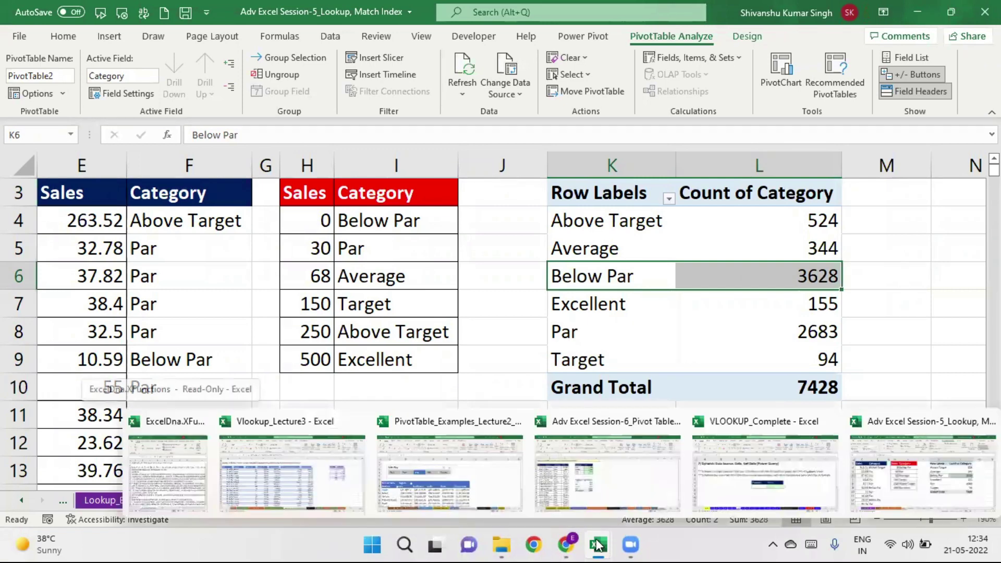
Step: Bring up the Pivot Table session workbook and move through its sheets to 'SUMIFS or PivotTable'
click(618, 477)
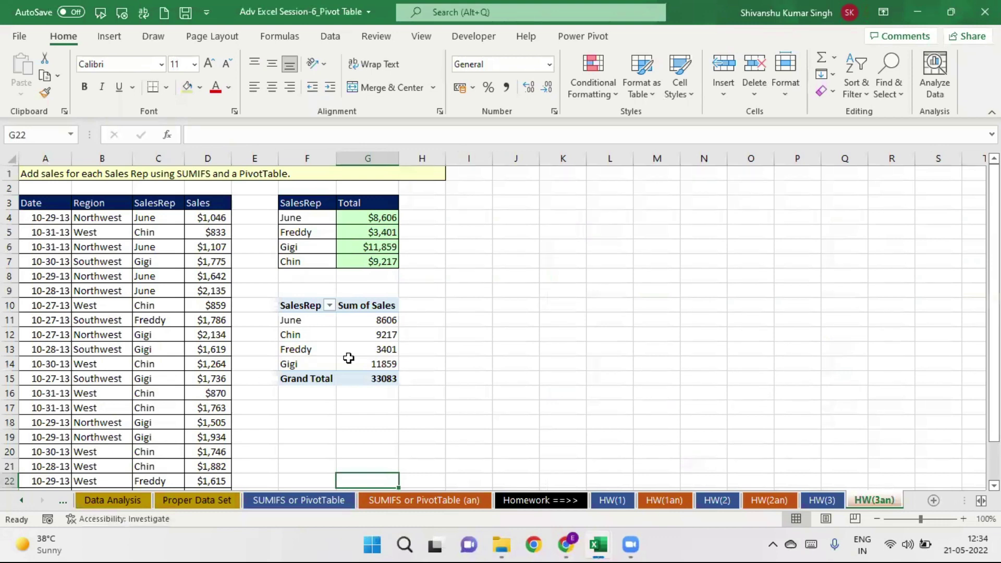
click(17, 500)
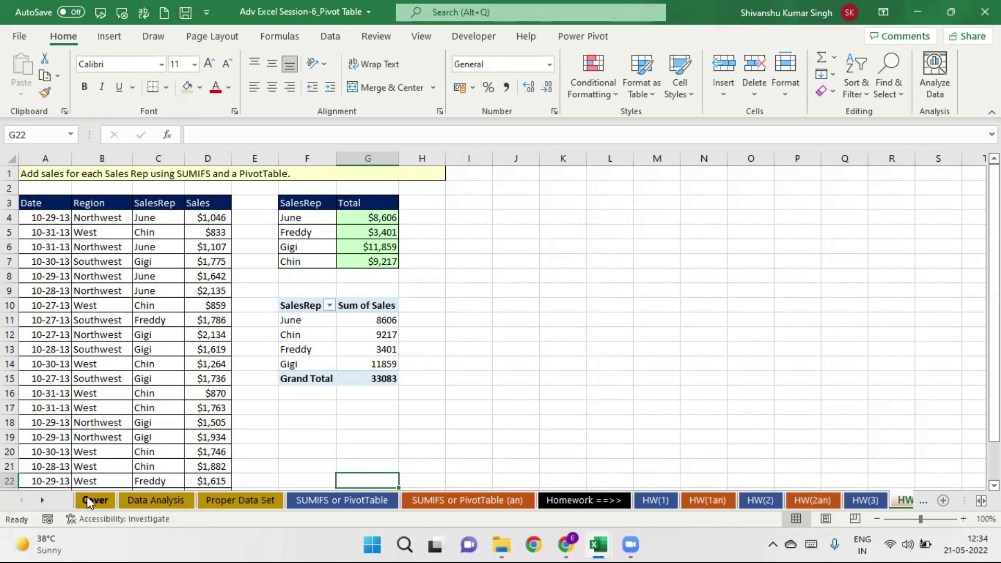
click(96, 502)
click(159, 504)
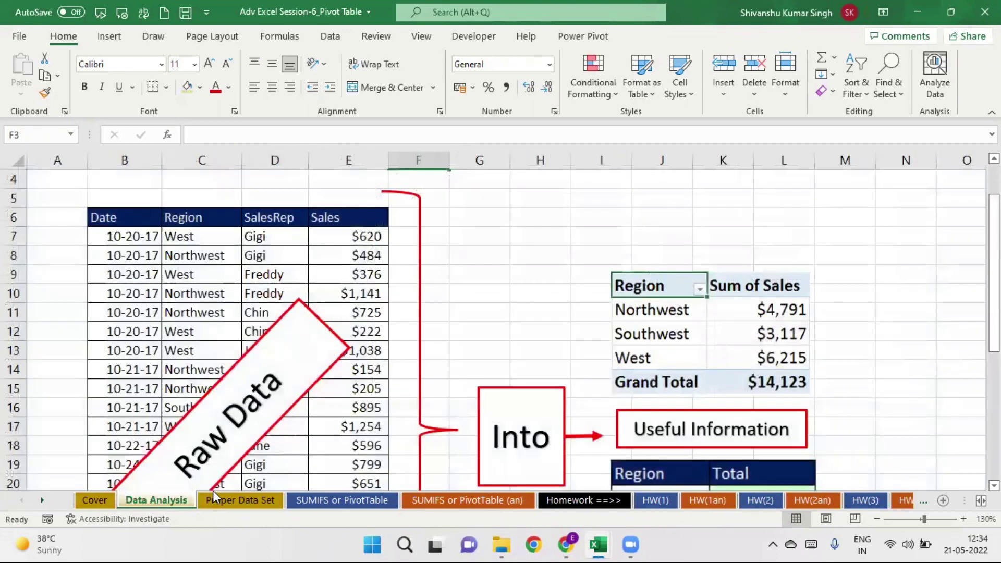
click(241, 504)
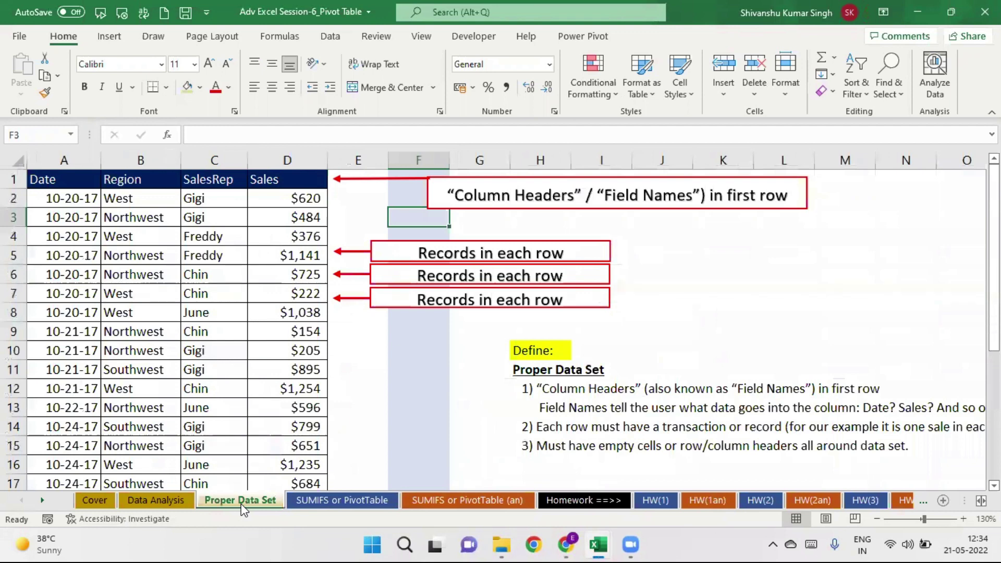
click(333, 501)
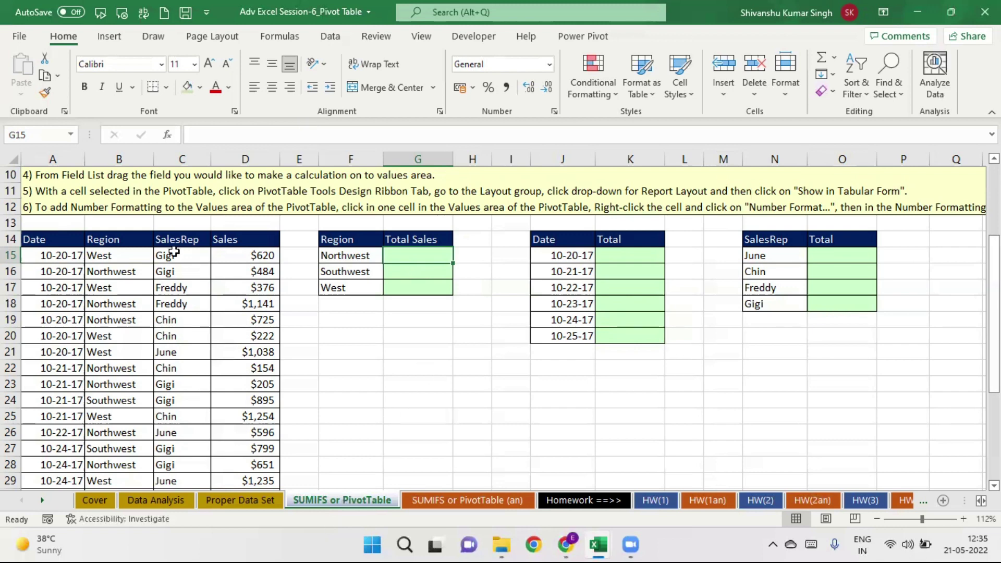
click(47, 239)
click(94, 238)
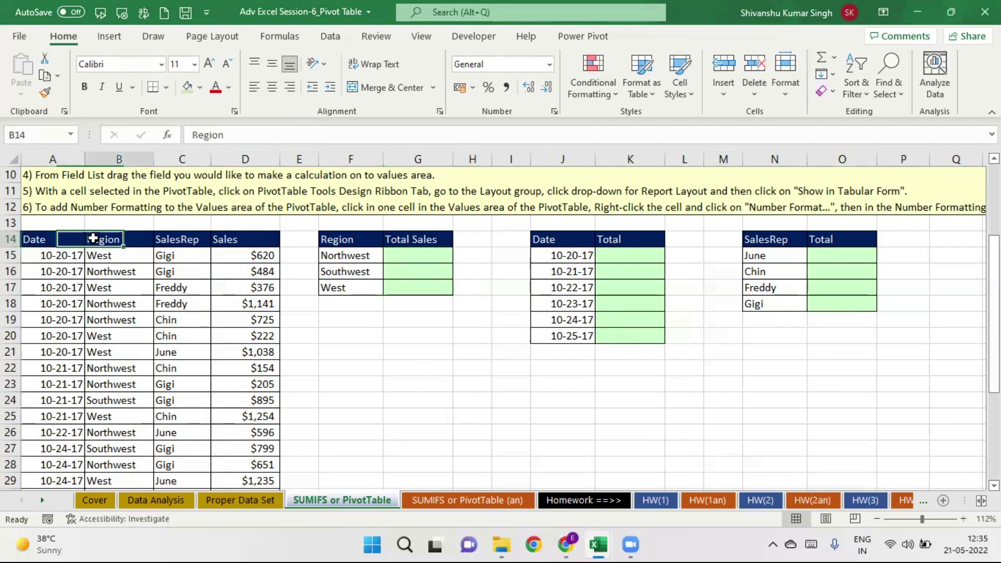
click(181, 234)
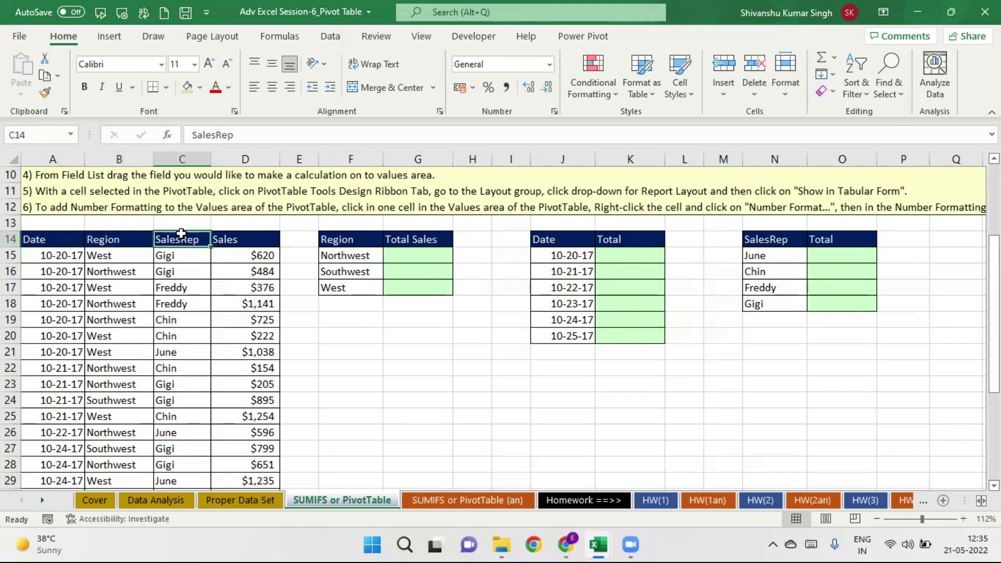
click(229, 238)
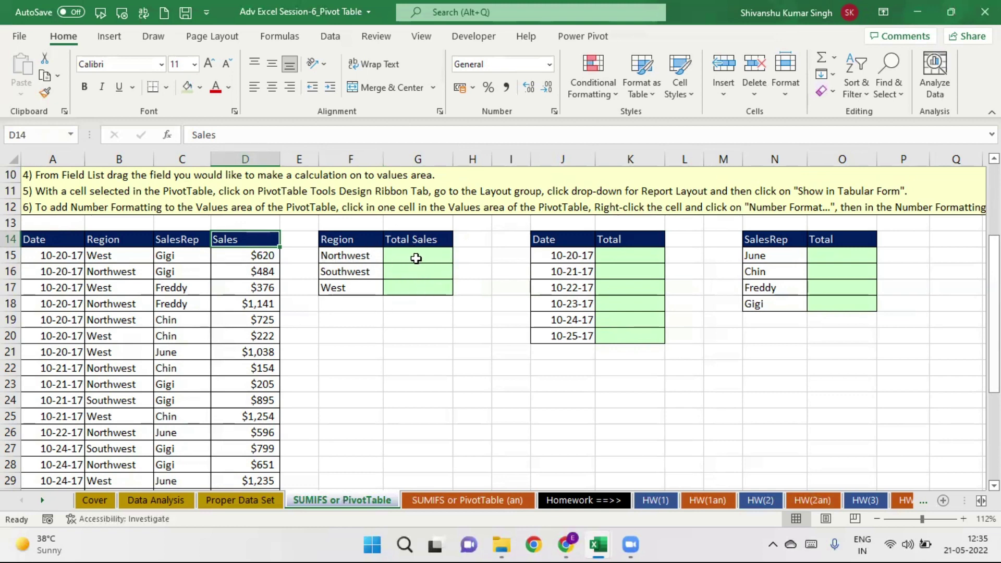
click(416, 258)
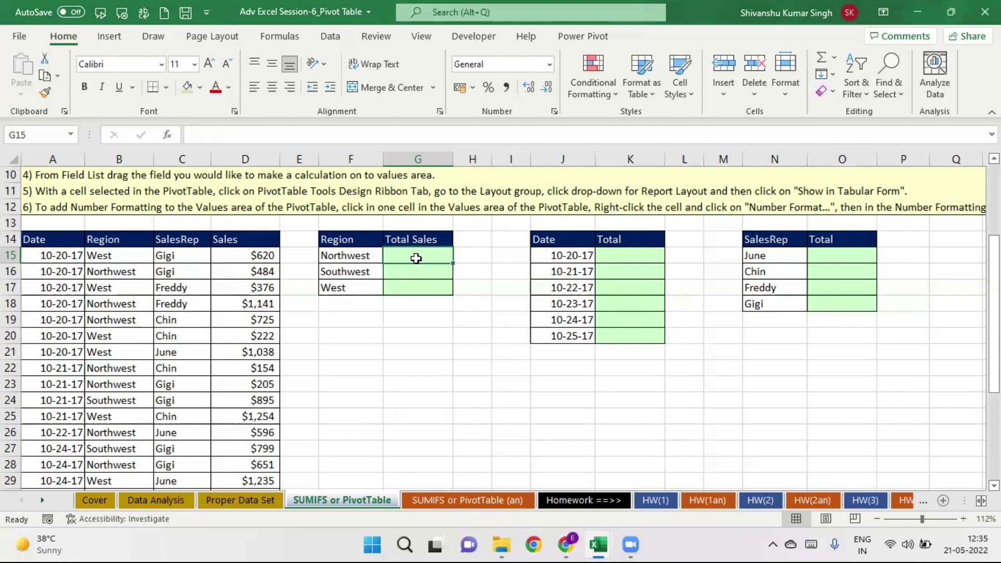
click(58, 238)
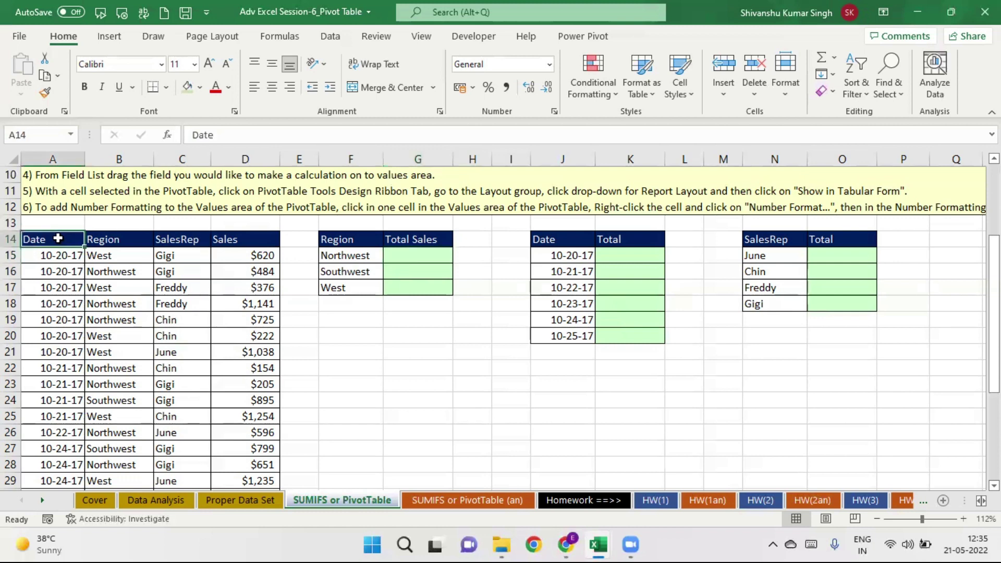
key(ctrl+shift+Right)
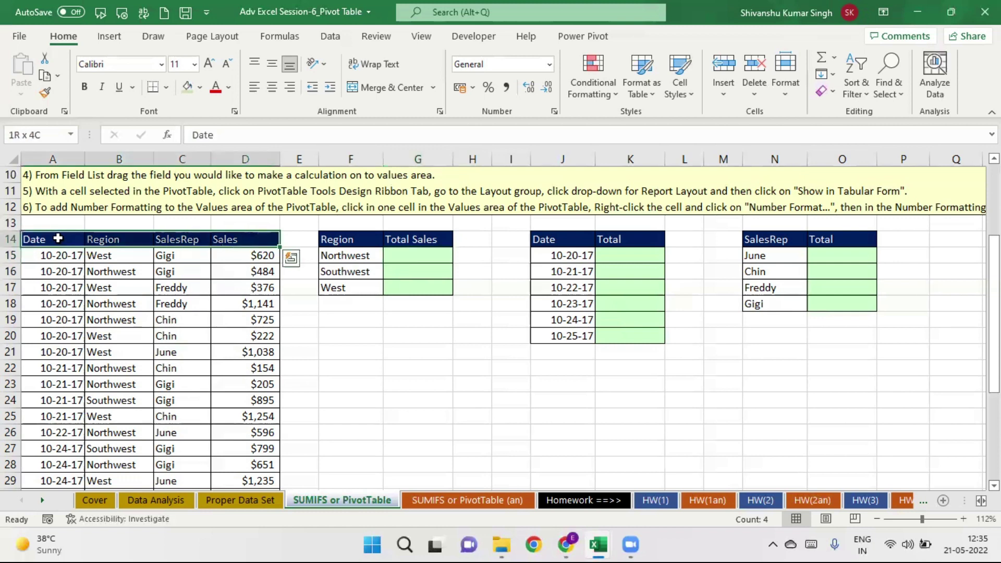
key(ctrl+shift+Down)
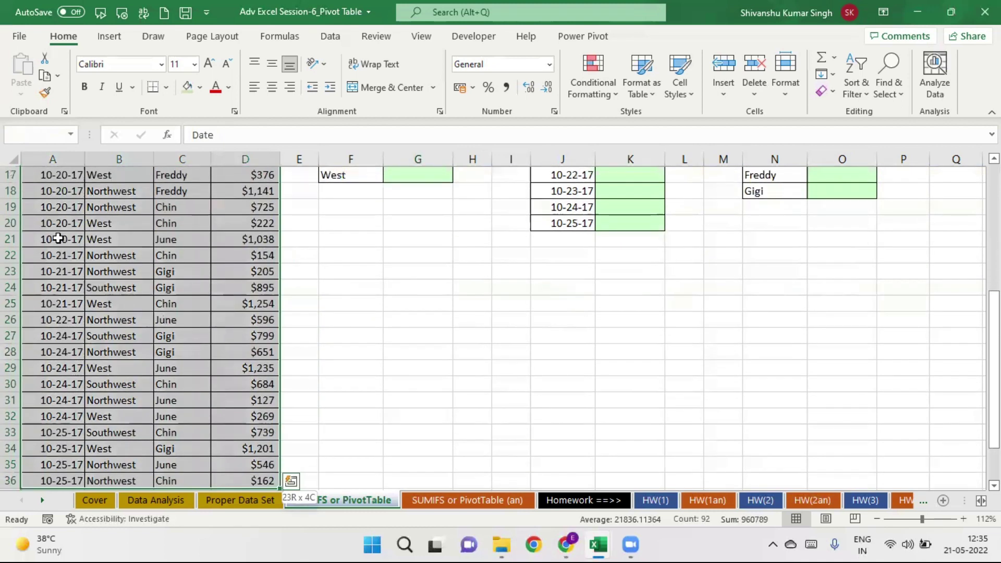
key(ctrl+shift+Up)
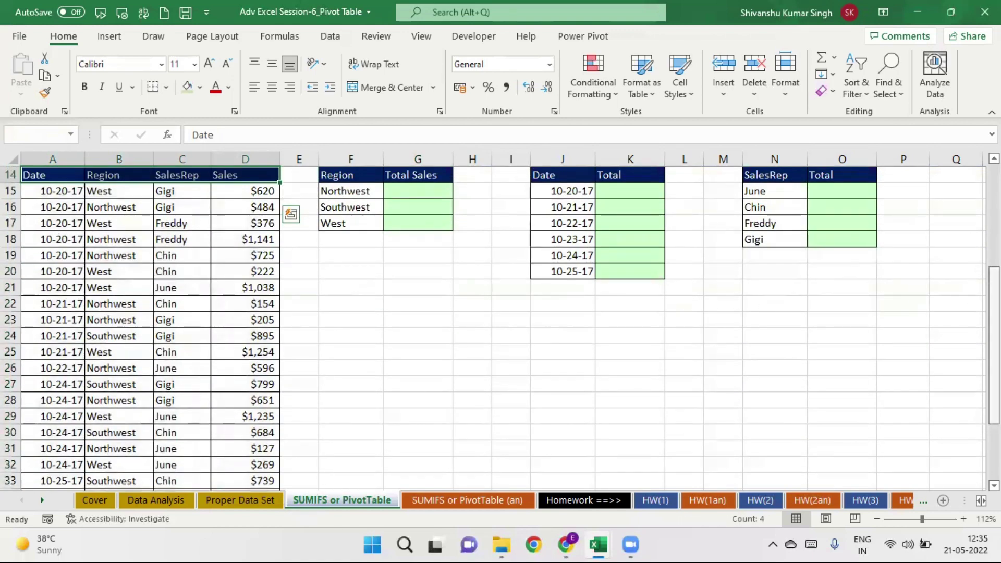
scroll(547, 339, up, 3)
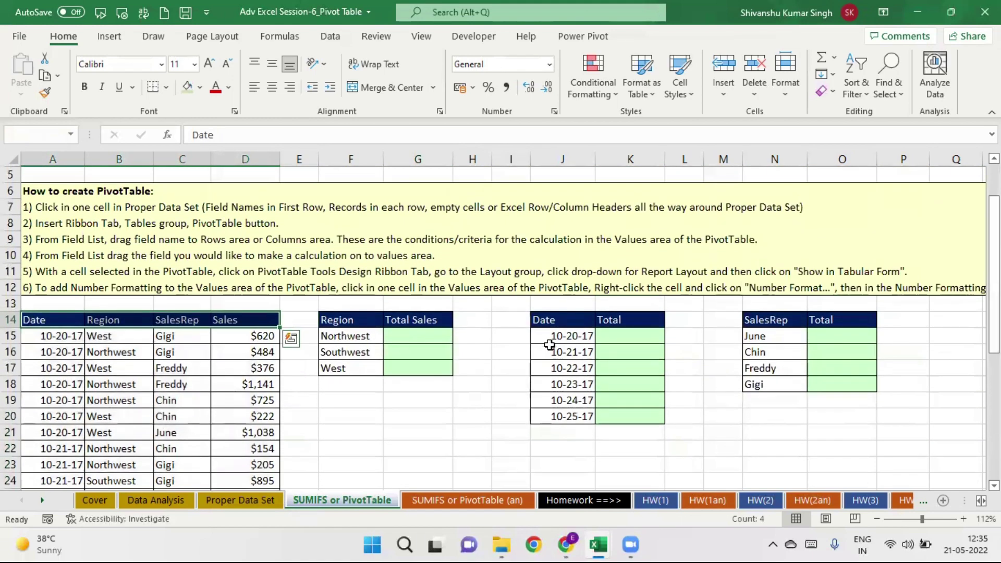
click(423, 334)
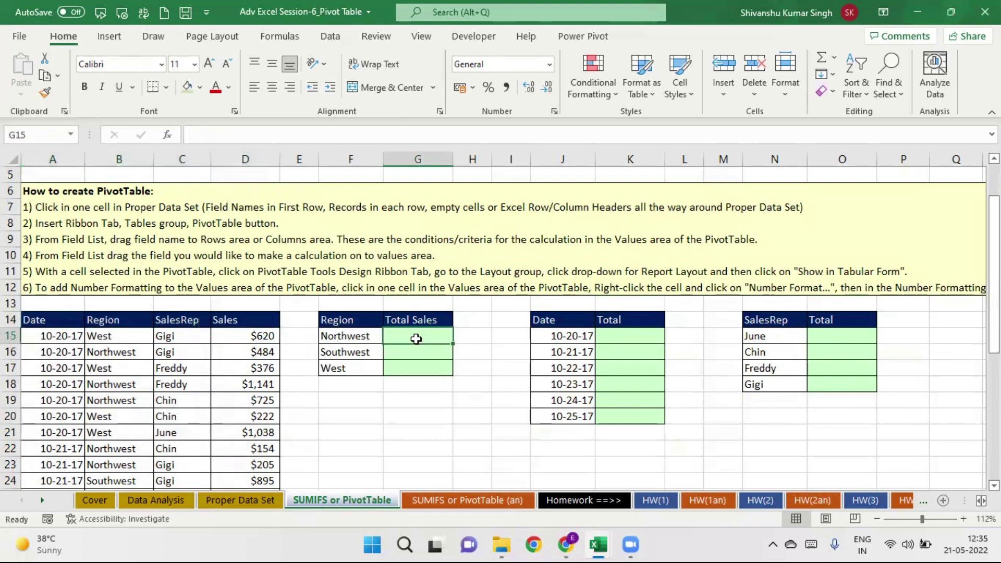
click(617, 335)
click(851, 334)
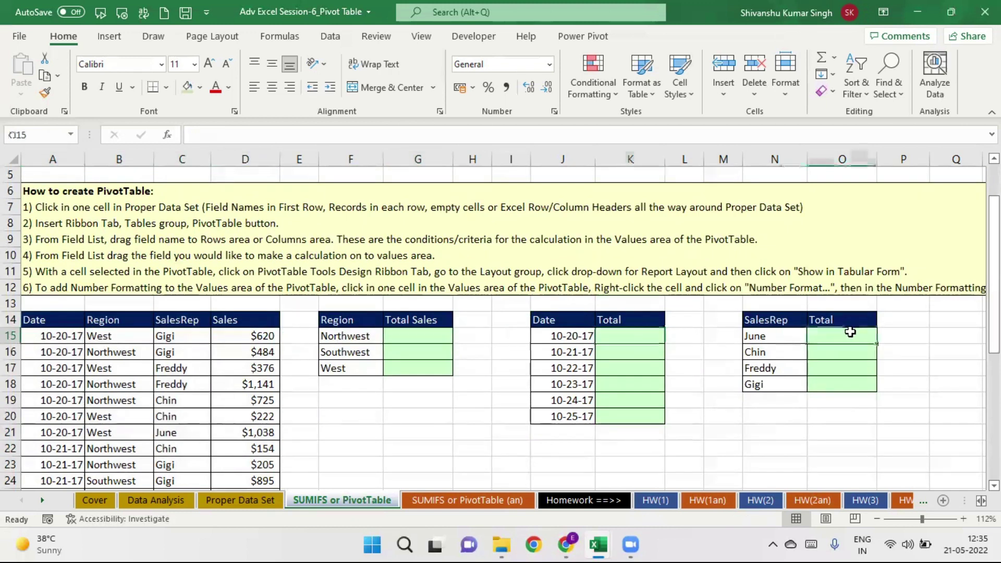
click(416, 334)
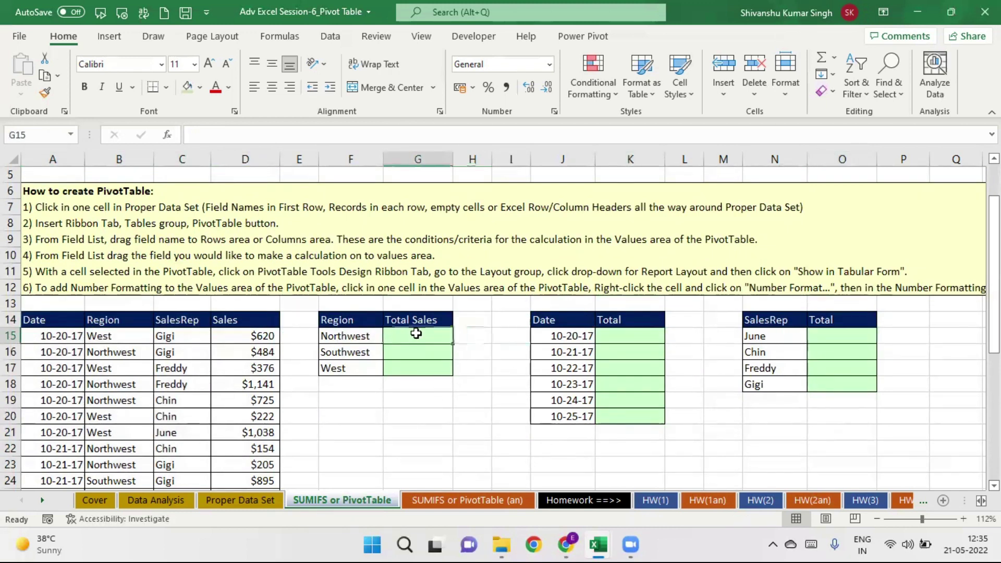
Step: Start a SUMIFS formula in G15 with the Sales range D15:D36 as the sum range
text(=)
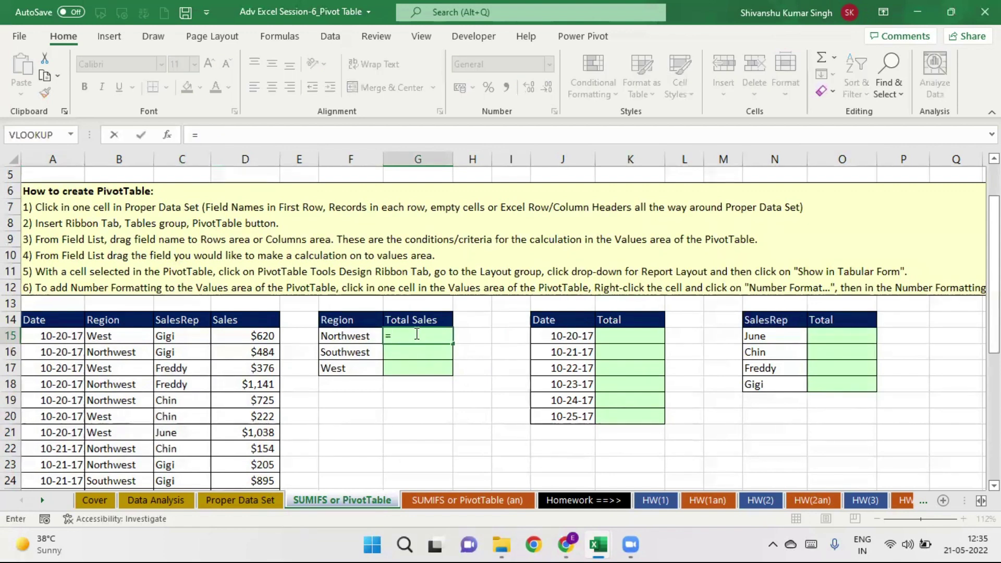
text(sumif)
click(431, 367)
double_click(431, 367)
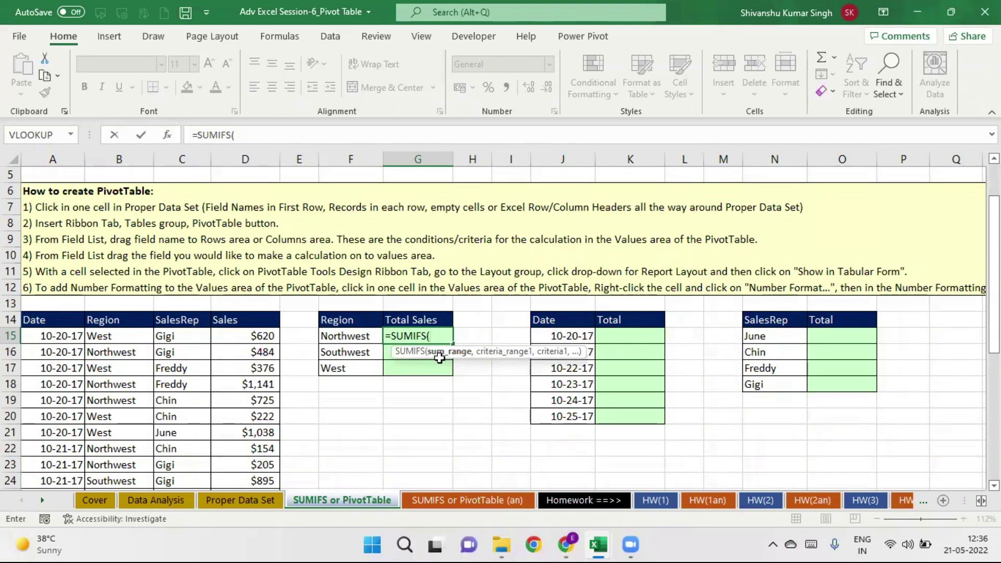
click(243, 334)
key(ctrl+shift+Down)
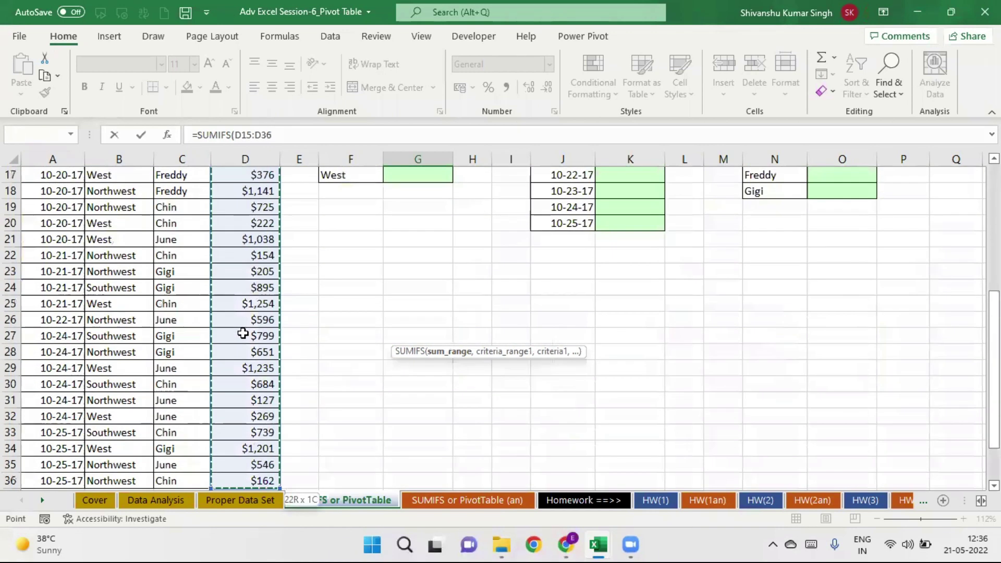
click(284, 134)
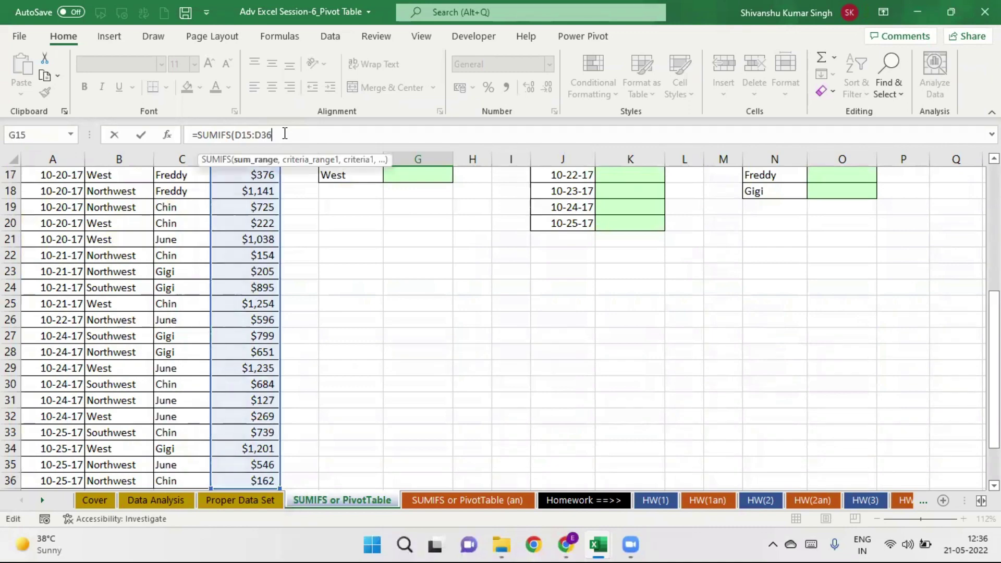
text(,)
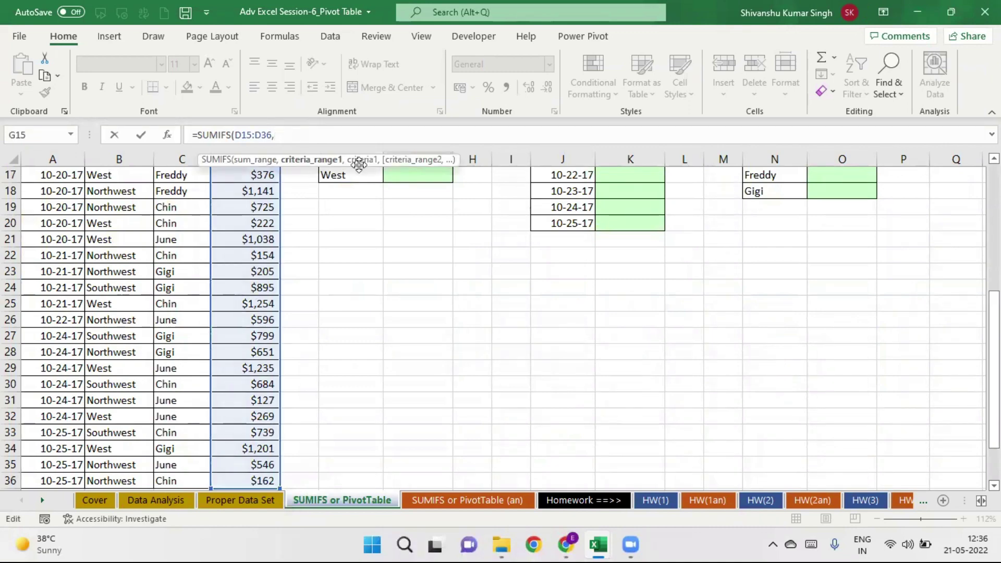
drag(994, 334, 994, 216)
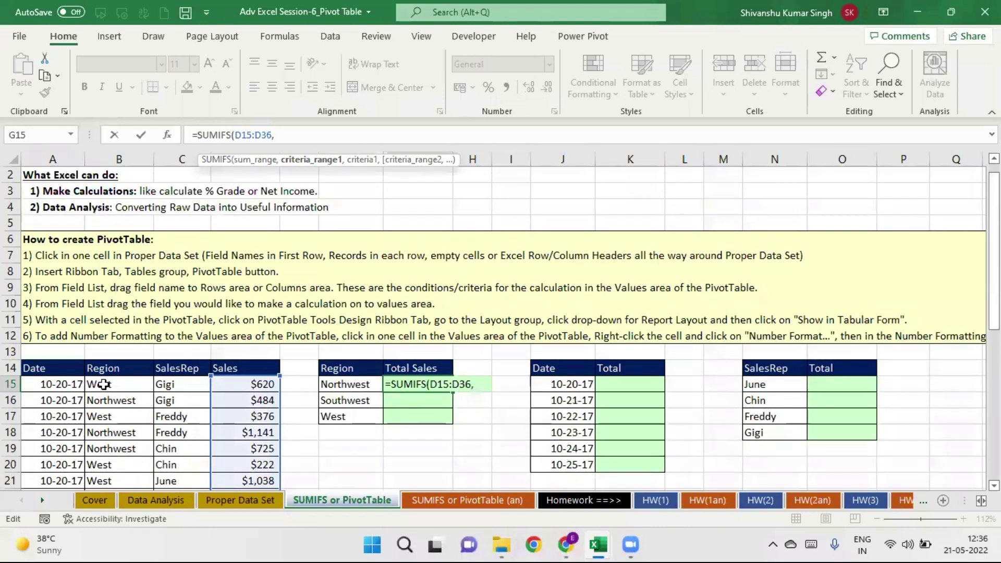
Step: Add criteria range B15:B36 and criterion F15 (Northwest), make the ranges absolute, and confirm
click(102, 384)
key(ctrl+shift+Down)
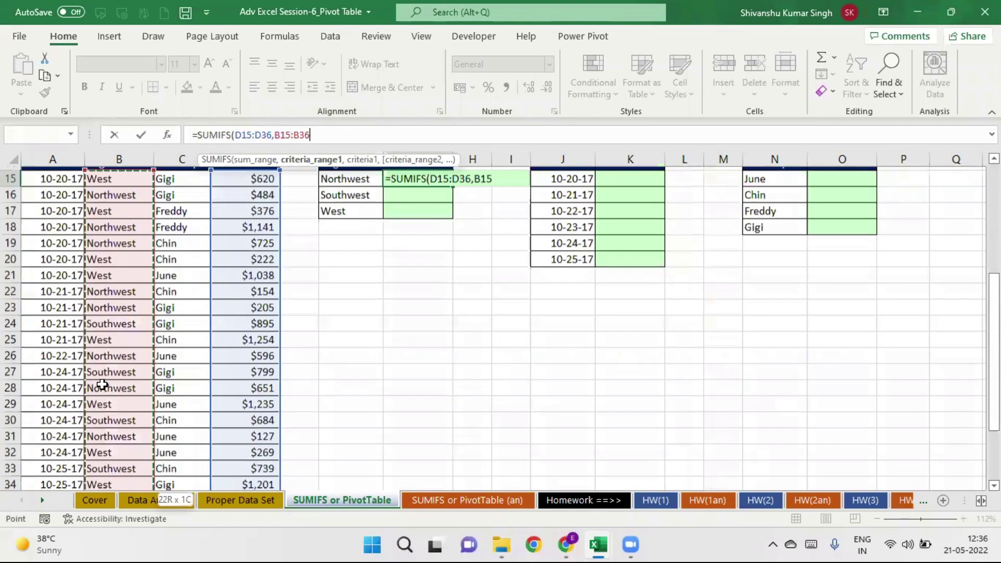
text(,)
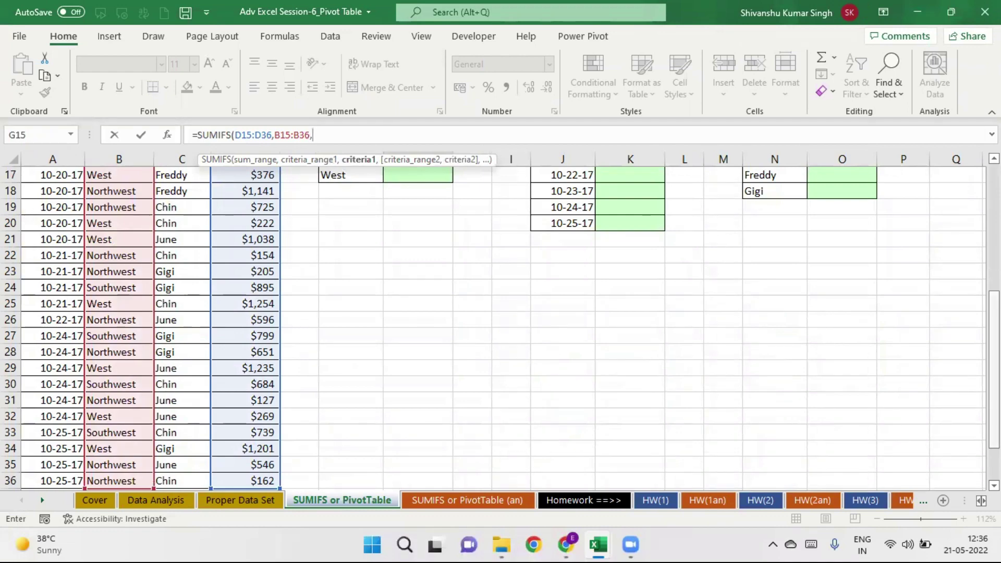
drag(994, 324, 994, 177)
click(350, 408)
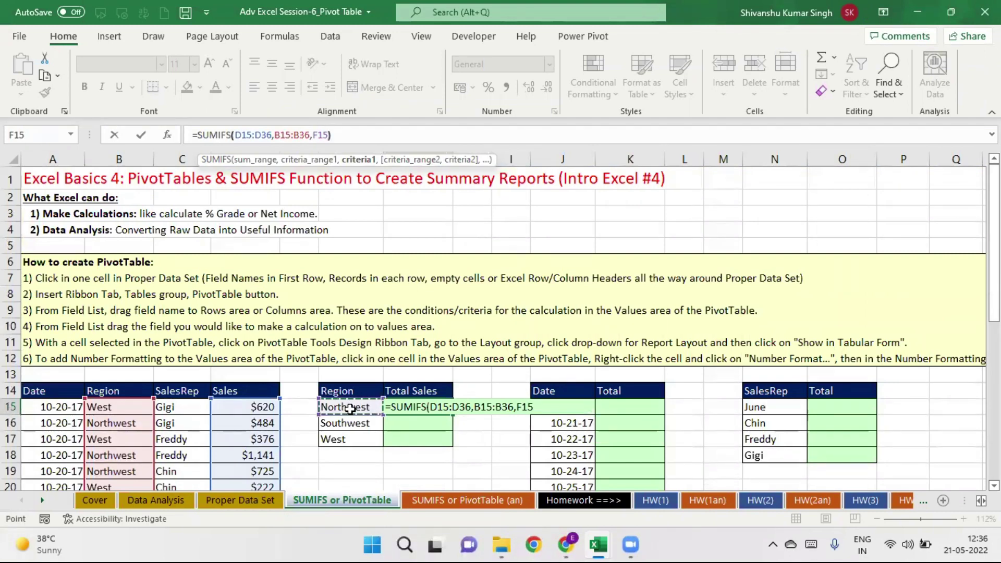
text())
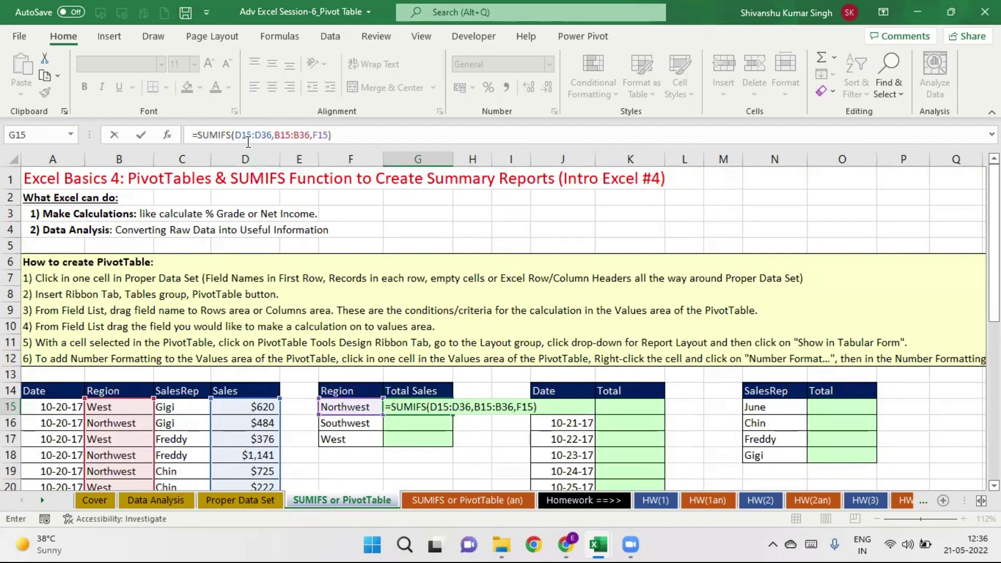
drag(242, 135, 301, 135)
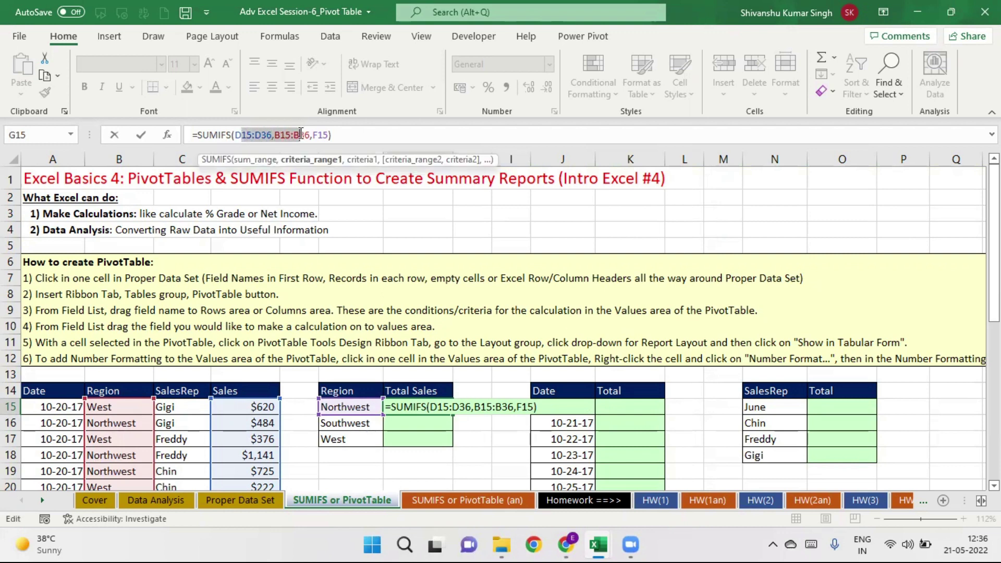
key(F4)
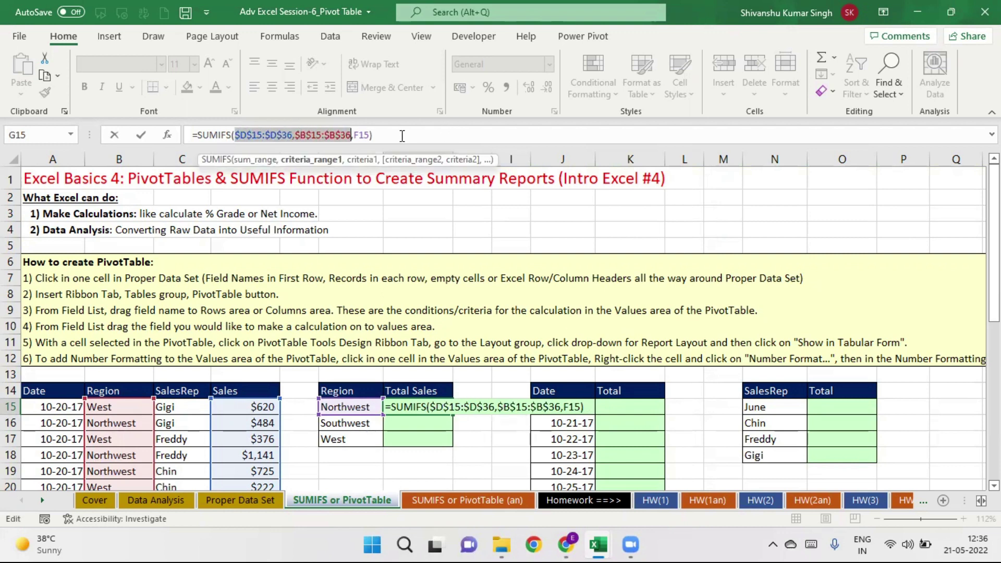
click(402, 136)
key(Return)
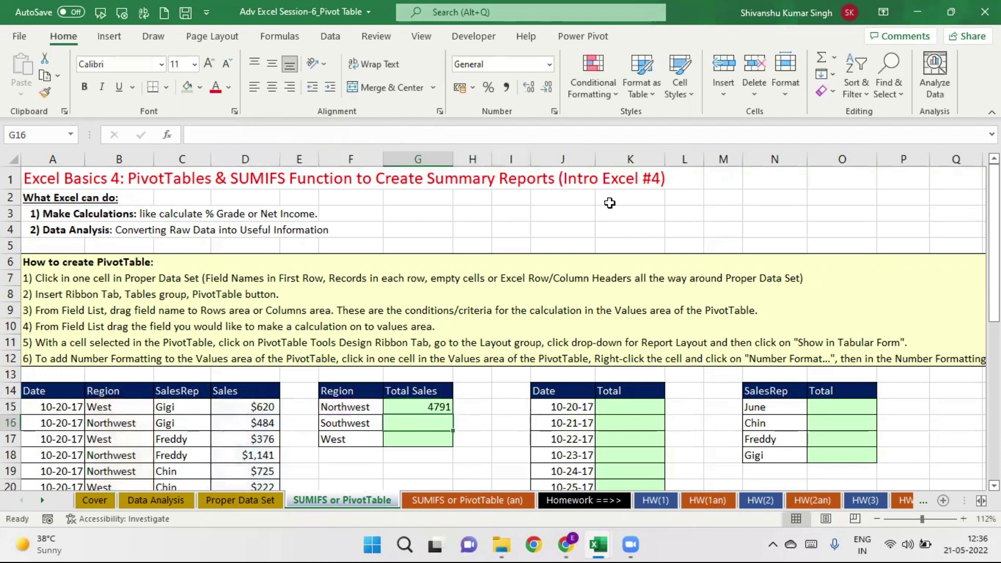
Step: Fill the SUMIFS from G15 down to G17 for Southwest (3117) and West (6215)
drag(420, 406, 452, 418)
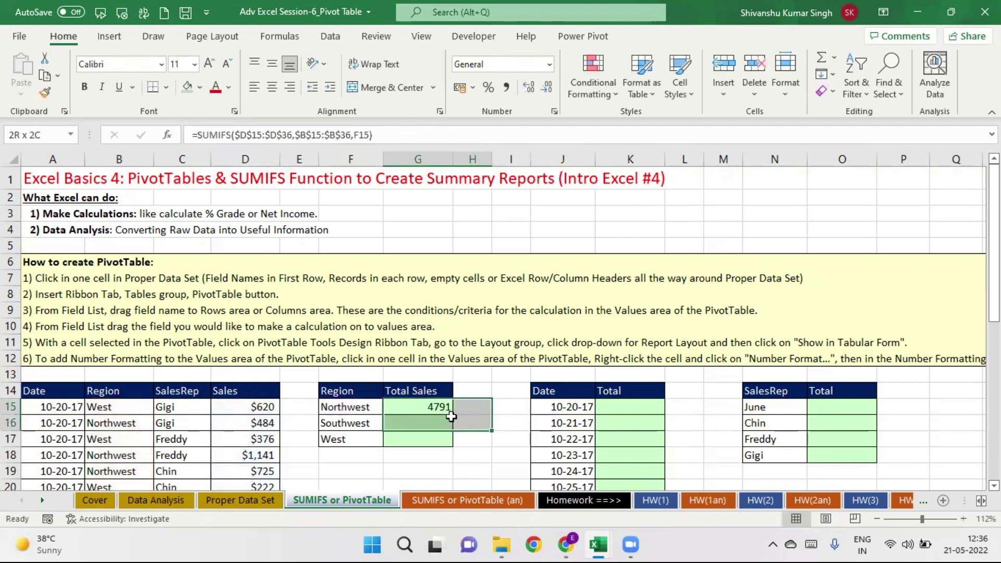
click(443, 409)
drag(452, 416, 452, 444)
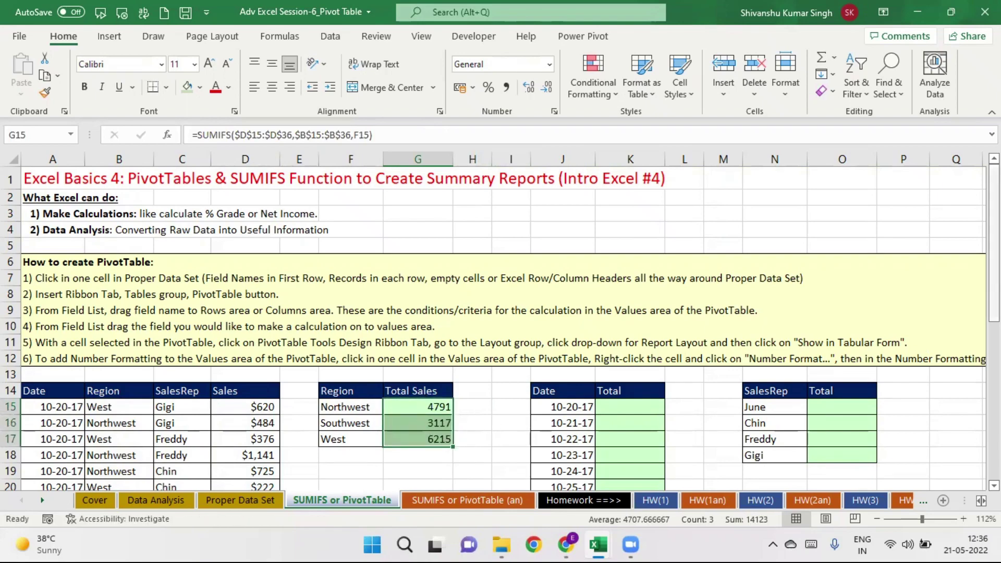
Step: AutoSum the Sales column into D37 ($14,123), then select G15:G17 to compare totals
drag(994, 219, 993, 377)
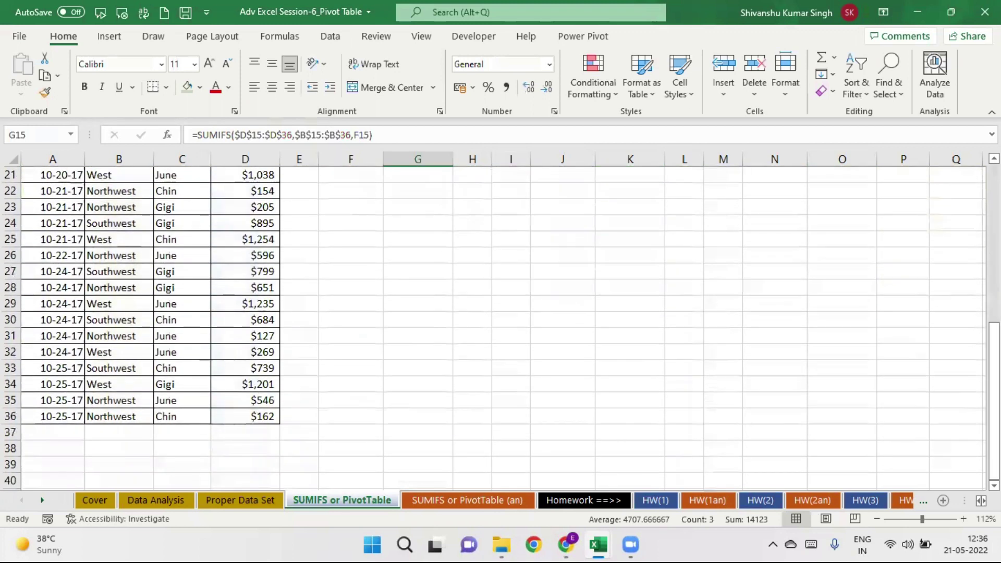
click(244, 433)
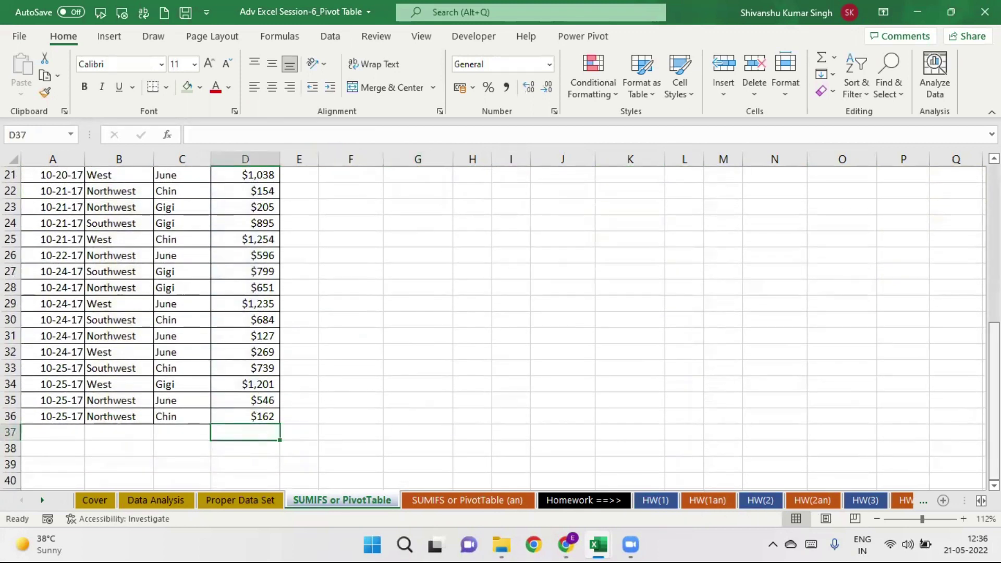
drag(994, 349, 994, 349)
drag(994, 348, 994, 349)
key(alt+equal)
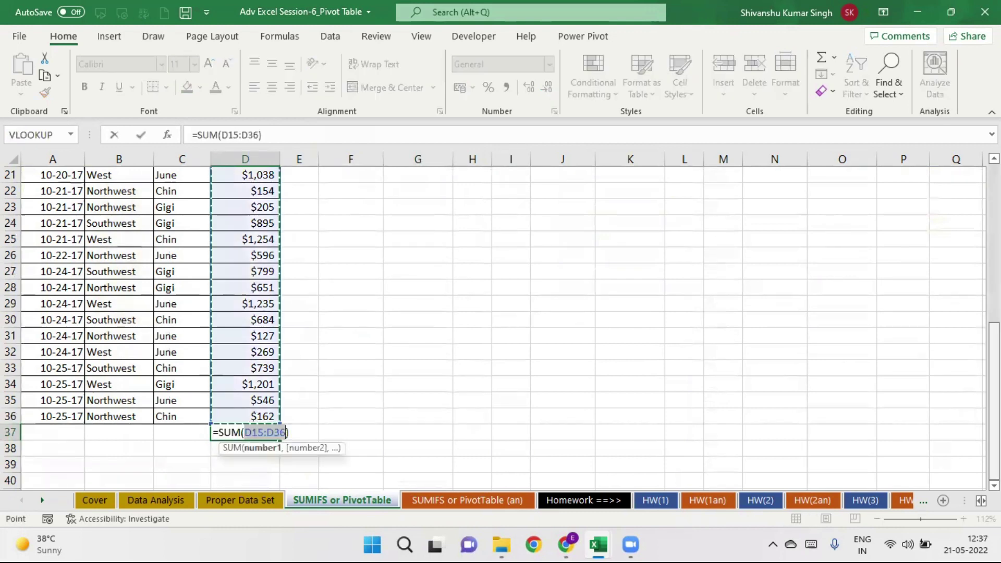
key(Return)
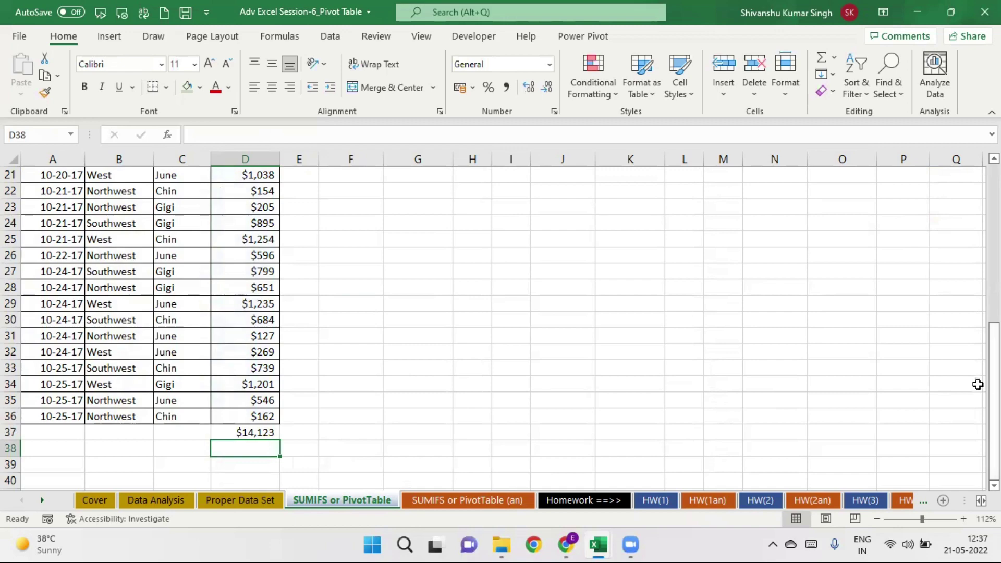
mouse_move(995, 386)
mouse_down()
mouse_move(994, 240)
mouse_move(994, 290)
mouse_up()
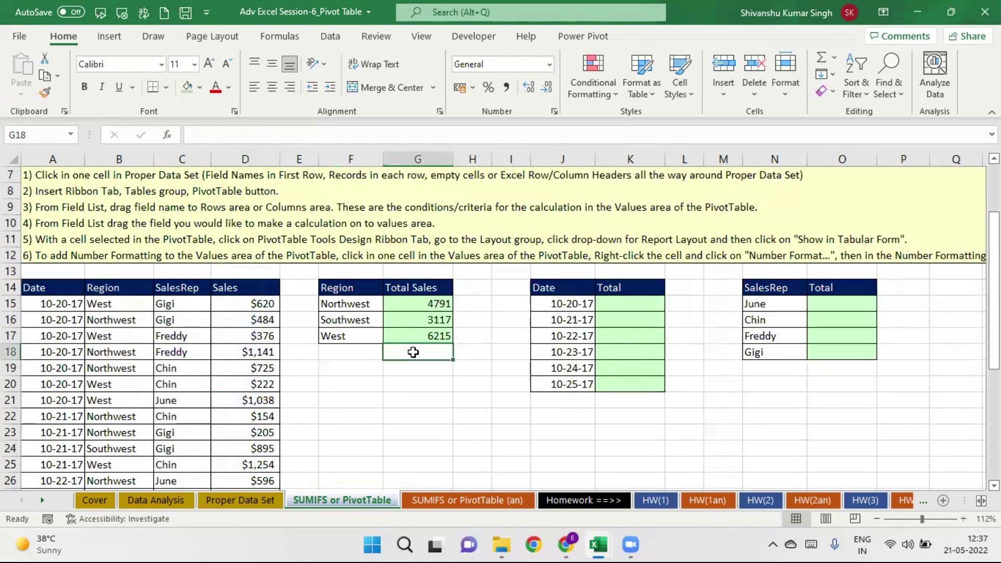
drag(427, 303, 433, 340)
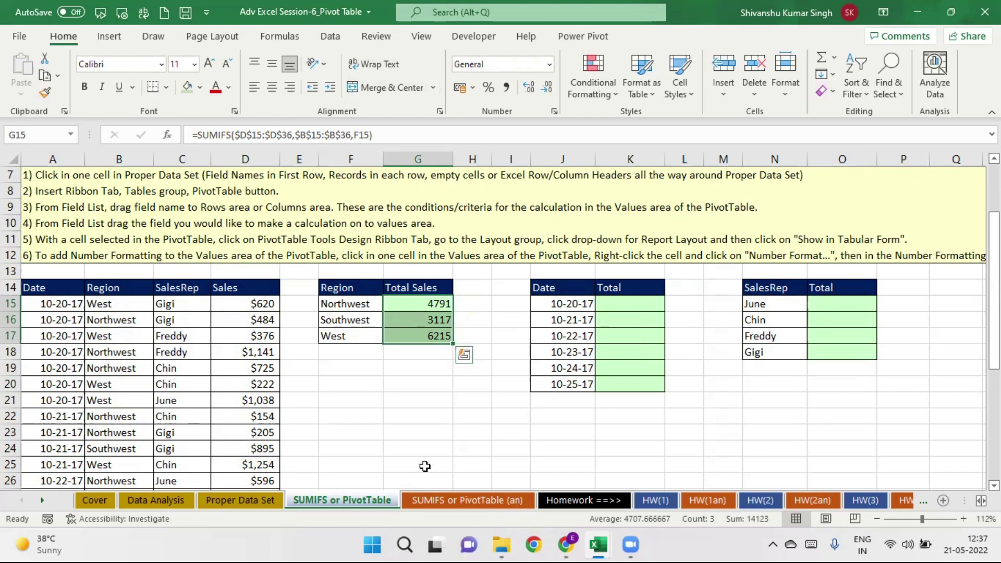
click(484, 499)
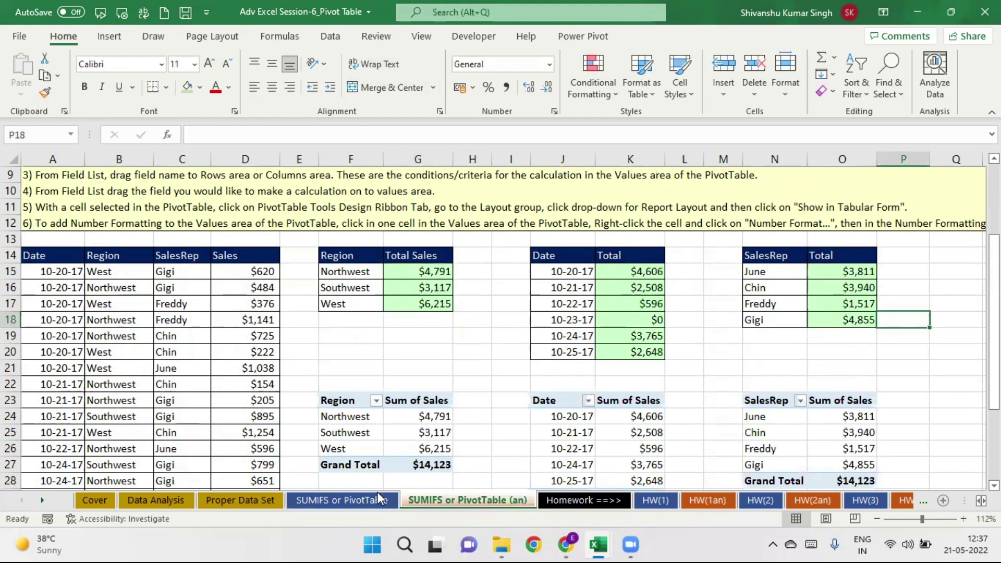
click(333, 498)
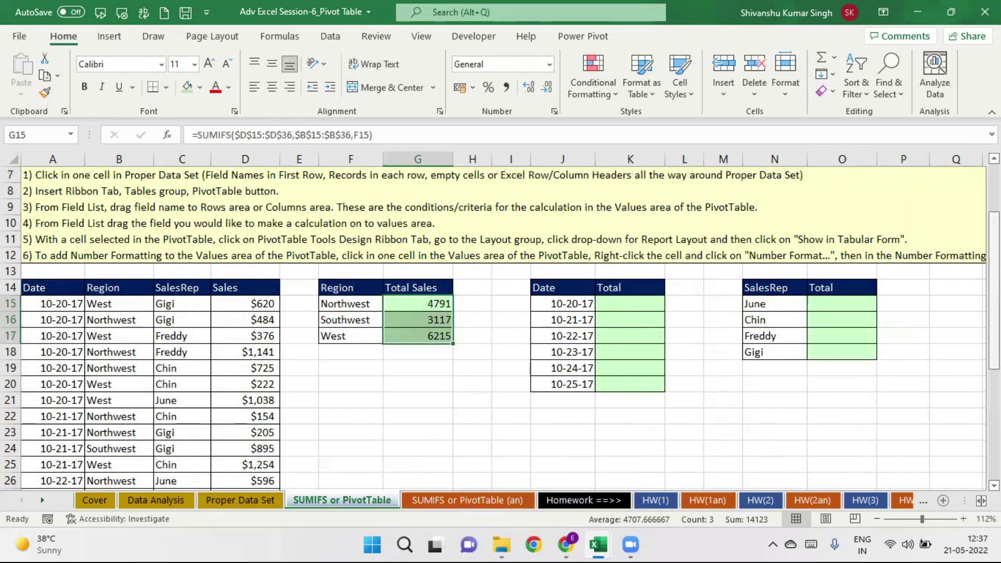
click(632, 304)
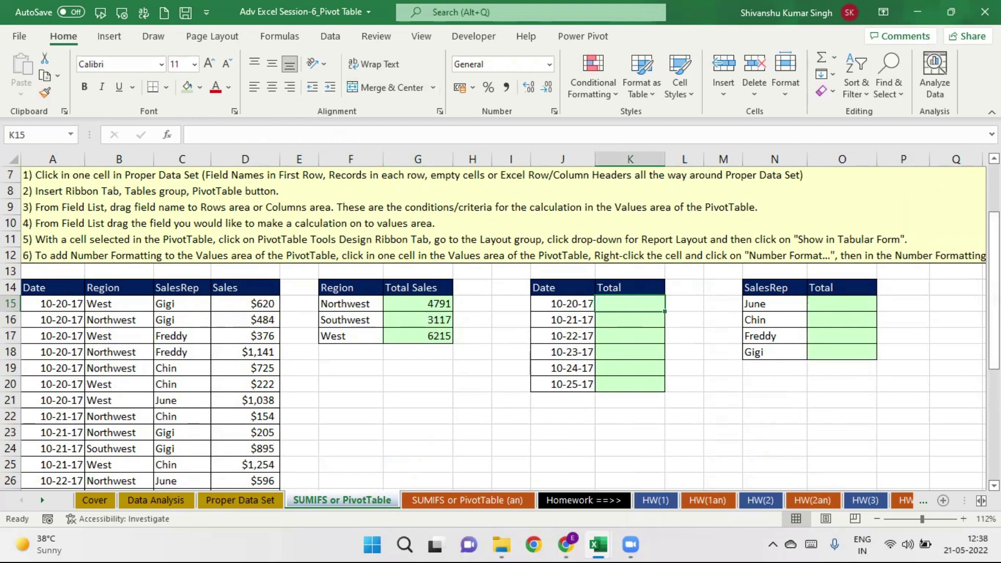
drag(994, 222, 994, 245)
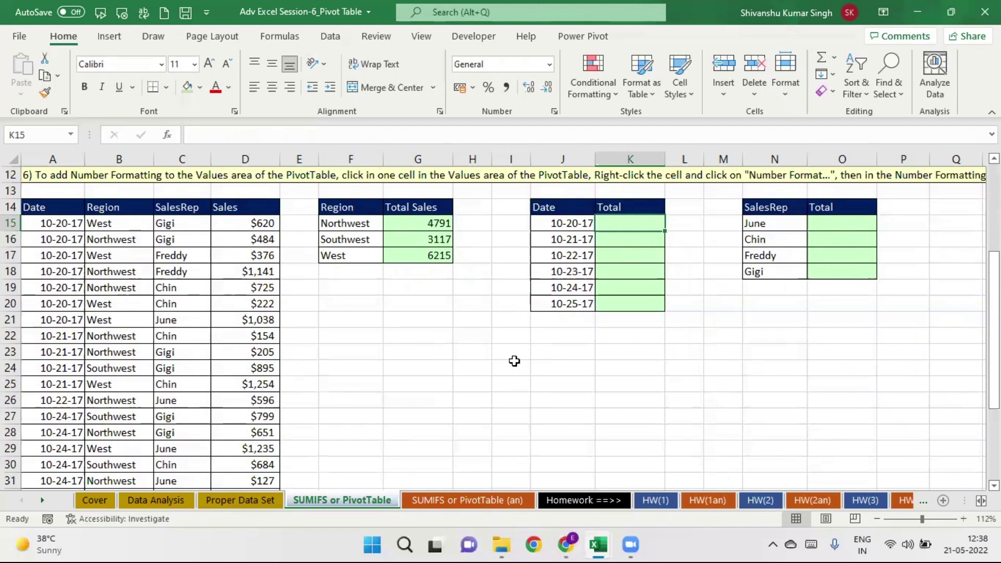
Step: With cell A14 in the sales data selected, bring up the Insert PivotTable options
click(50, 211)
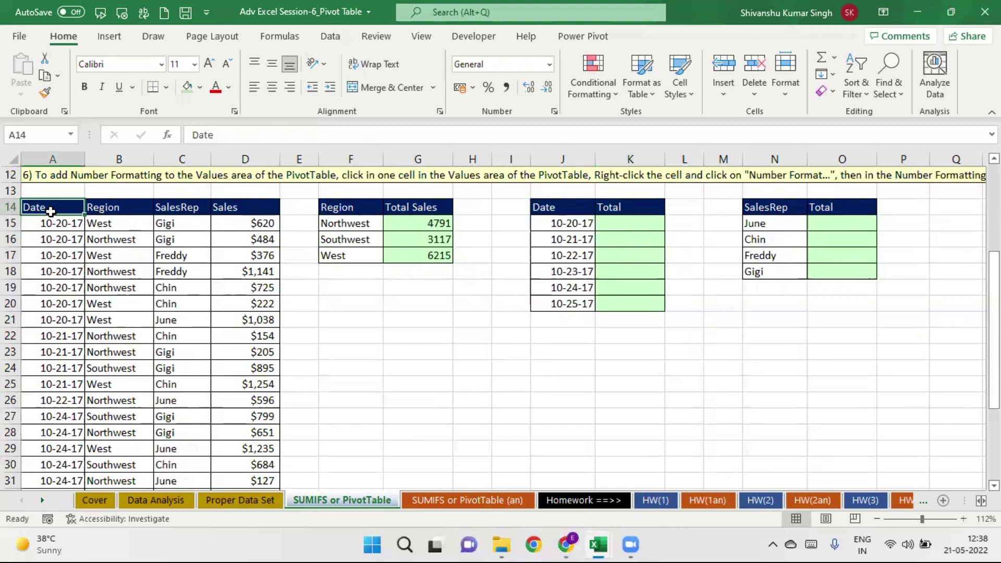
click(111, 37)
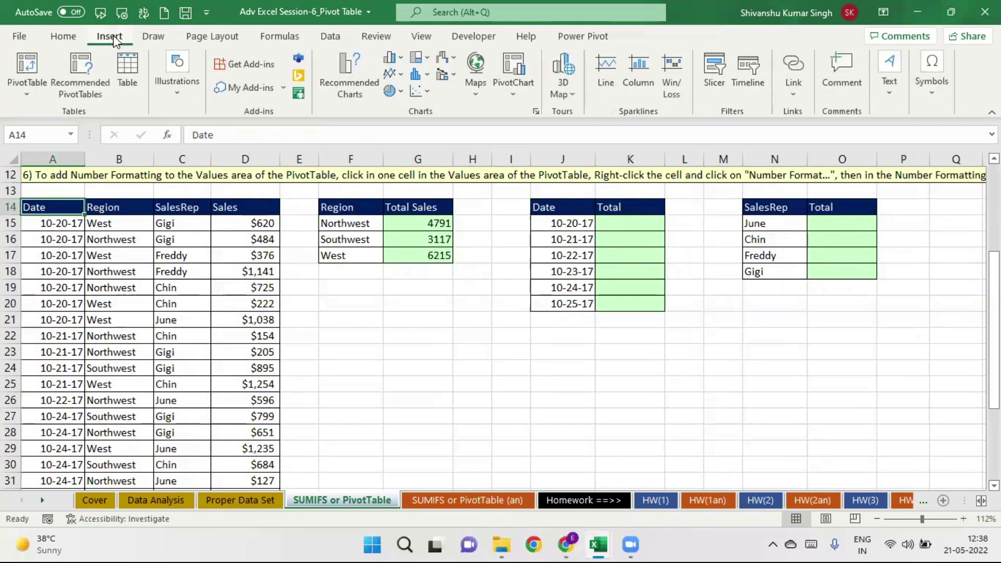
click(24, 97)
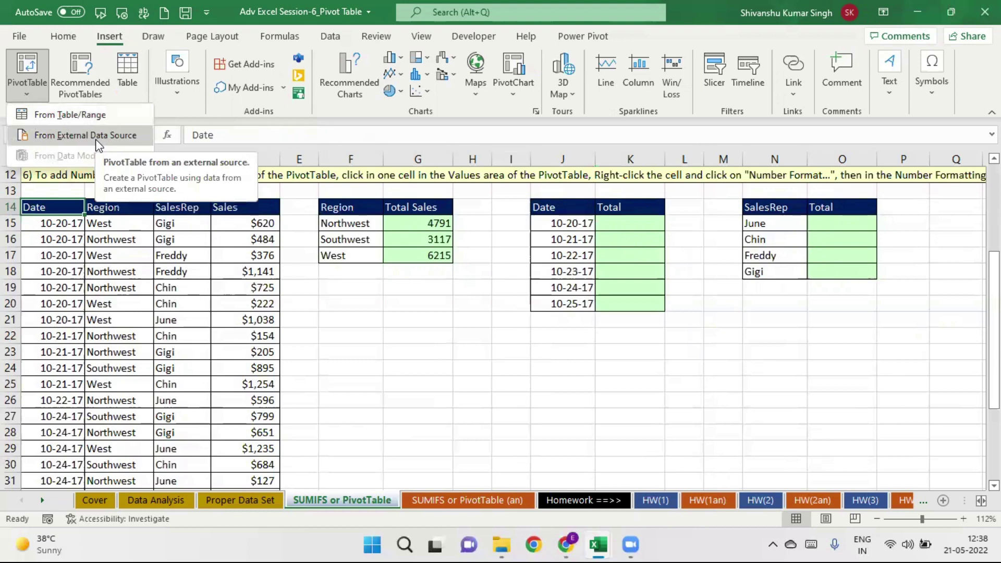
Step: Create a PivotTable from table/range A14:D37, placed on the existing sheet at F23
click(64, 114)
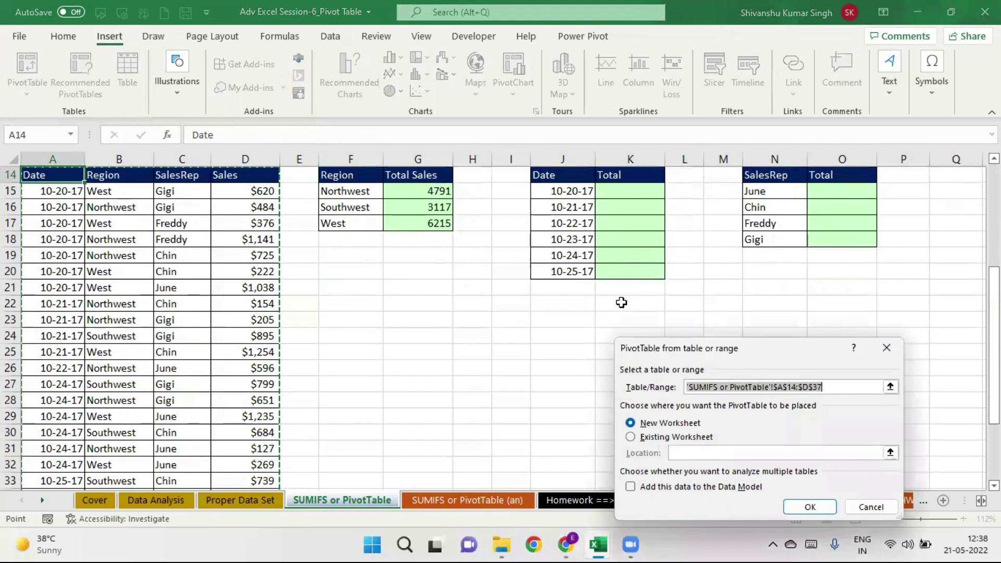
drag(994, 331, 993, 279)
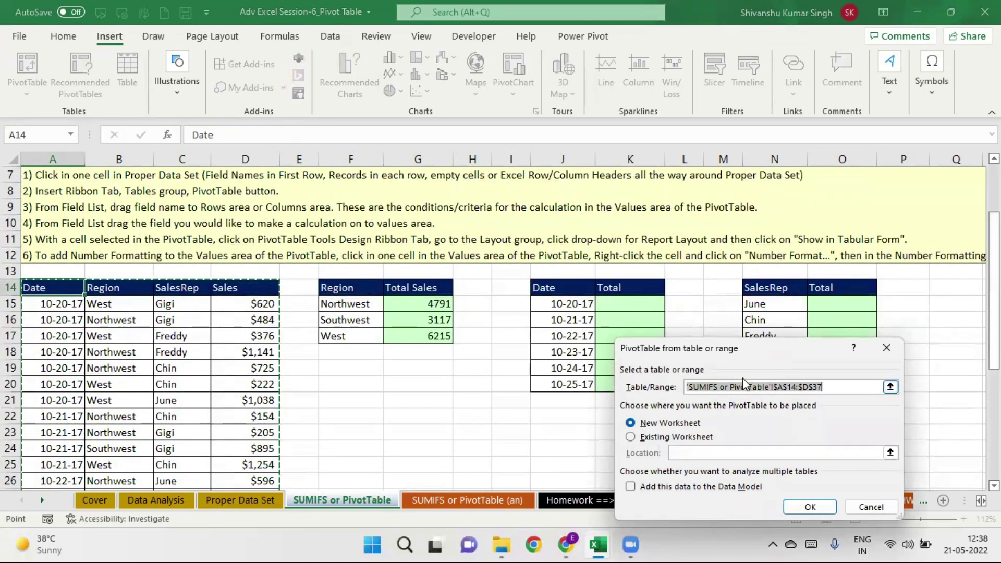
drag(812, 343, 727, 134)
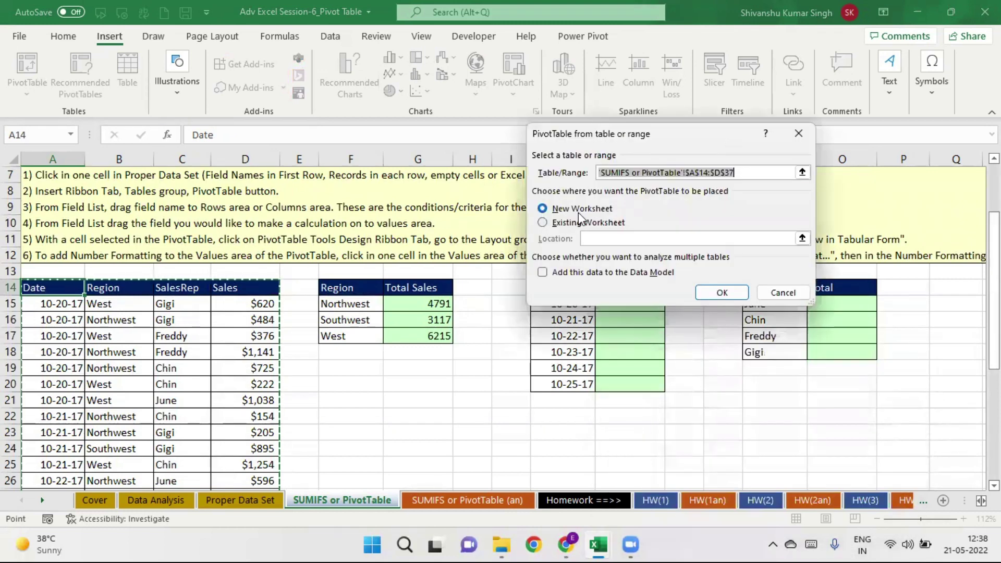
click(543, 224)
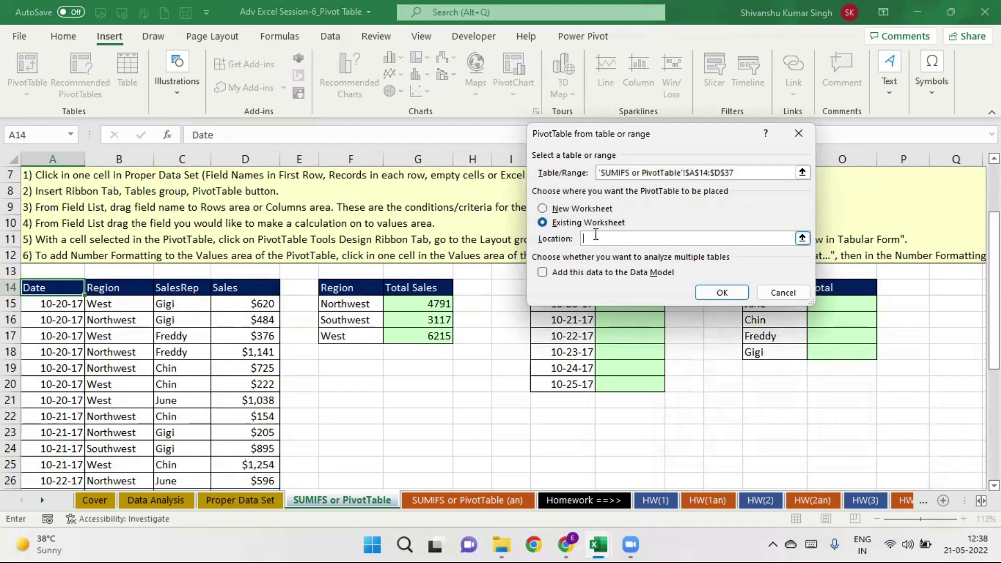
click(353, 434)
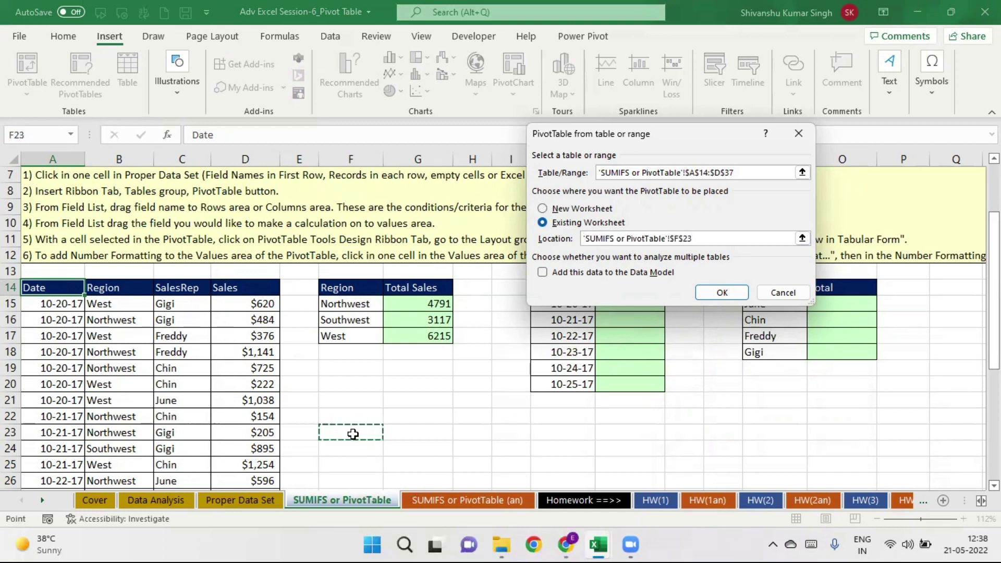
click(725, 292)
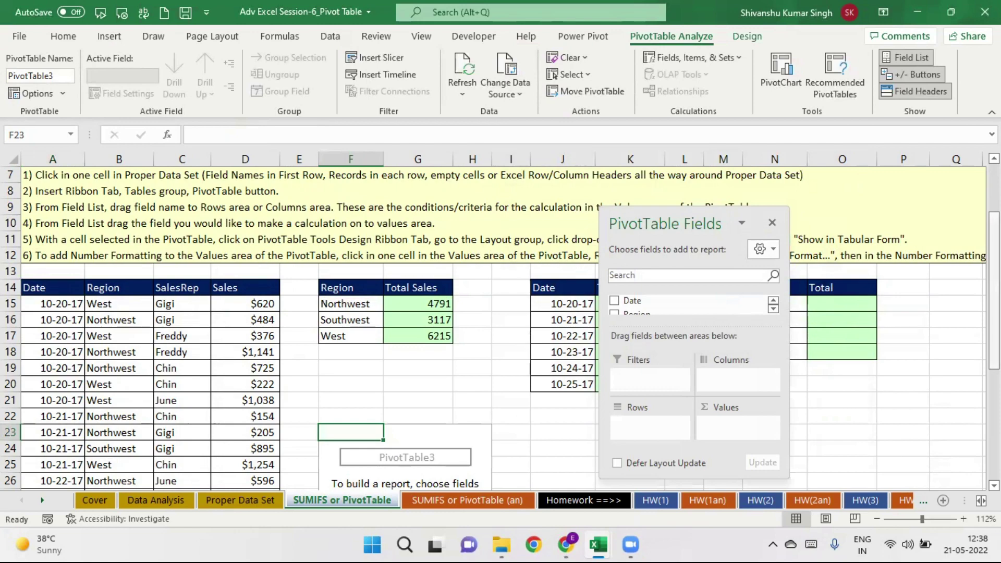
Step: Move and enlarge the PivotTable Fields pane, browse the PivotTable Analyze and Design tabs, then hide it
drag(994, 312, 994, 422)
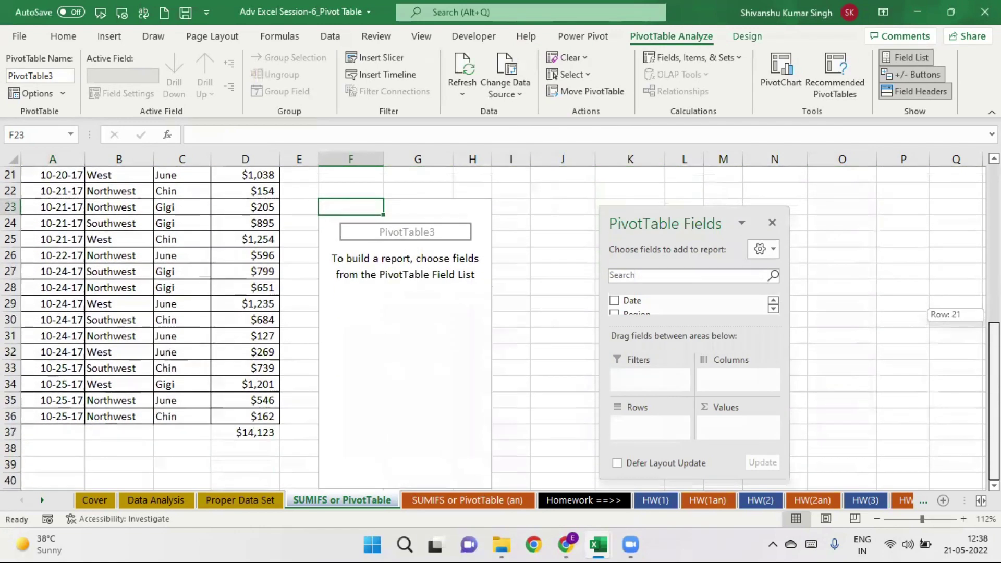
drag(689, 214, 670, 116)
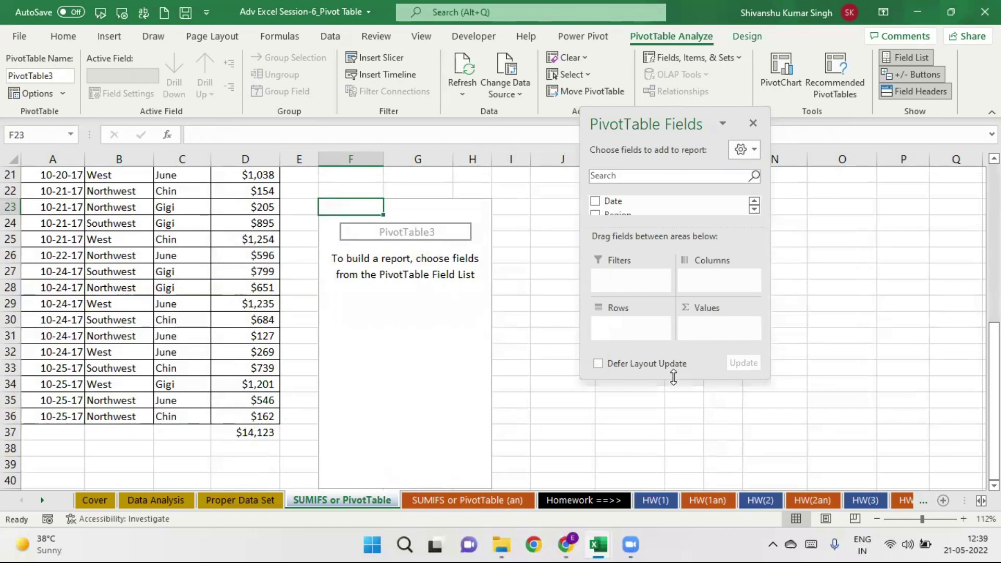
drag(674, 377, 674, 452)
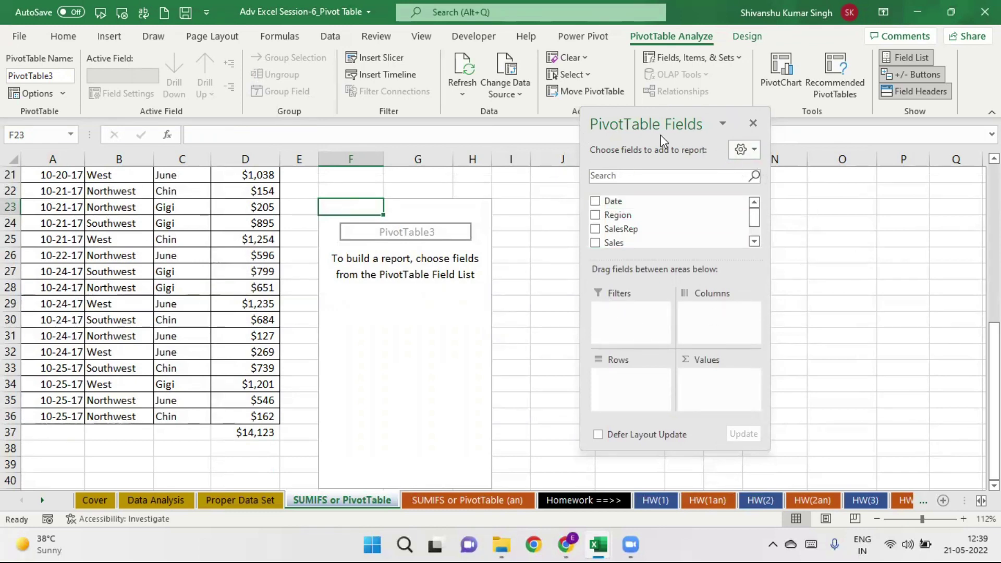
mouse_move(614, 202)
mouse_down()
mouse_move(457, 226)
mouse_move(375, 377)
mouse_up()
drag(619, 215, 646, 236)
click(743, 36)
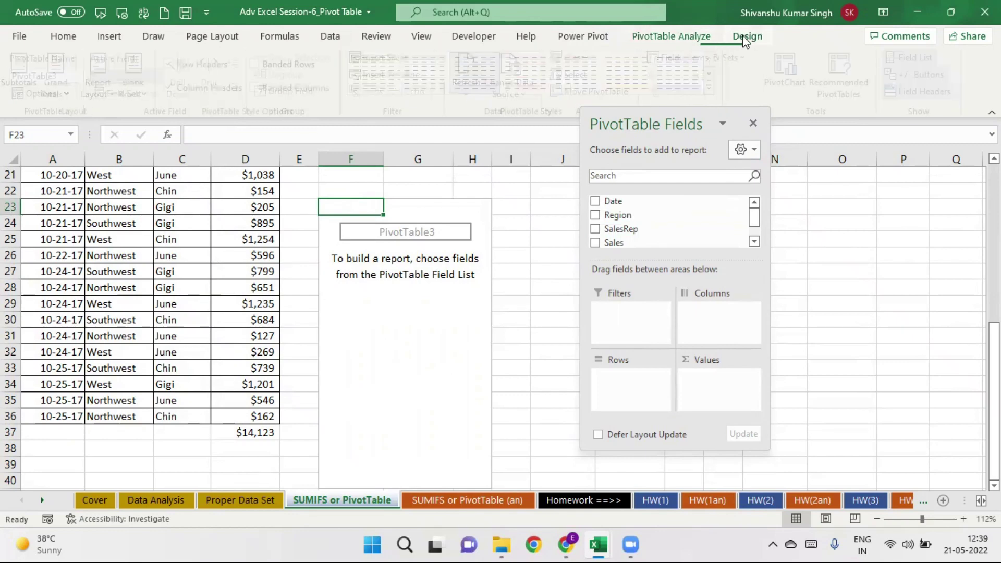
click(694, 37)
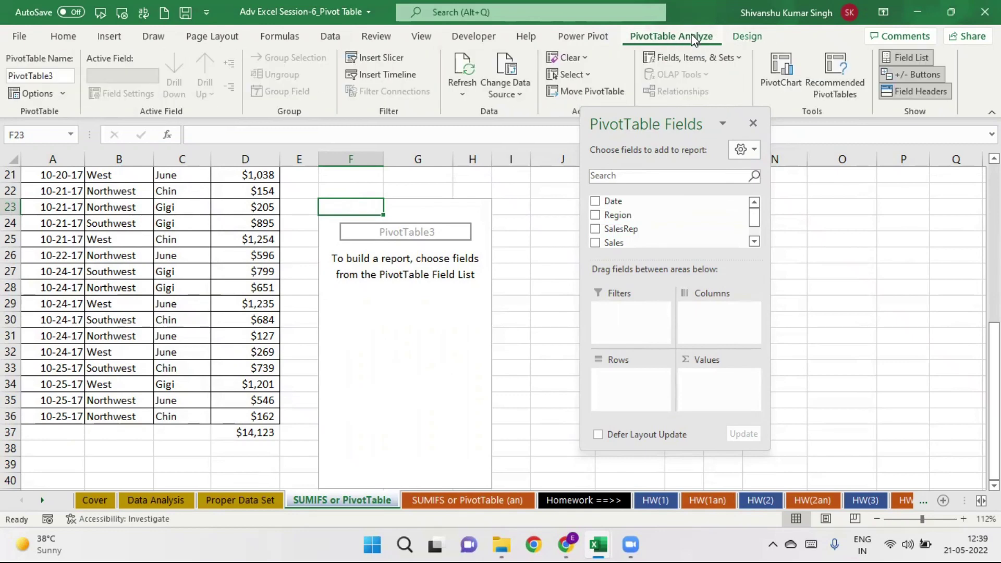
click(742, 38)
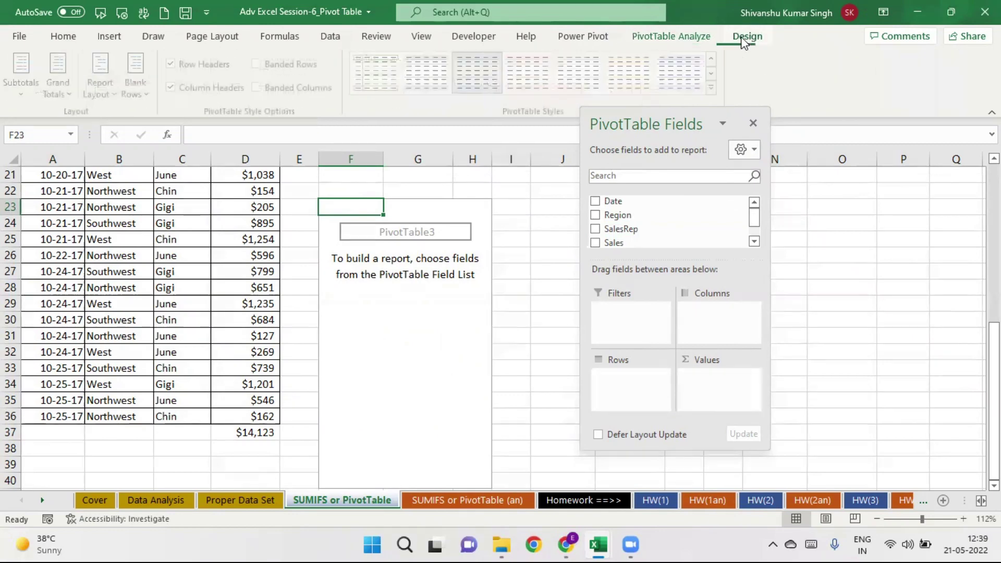
click(677, 37)
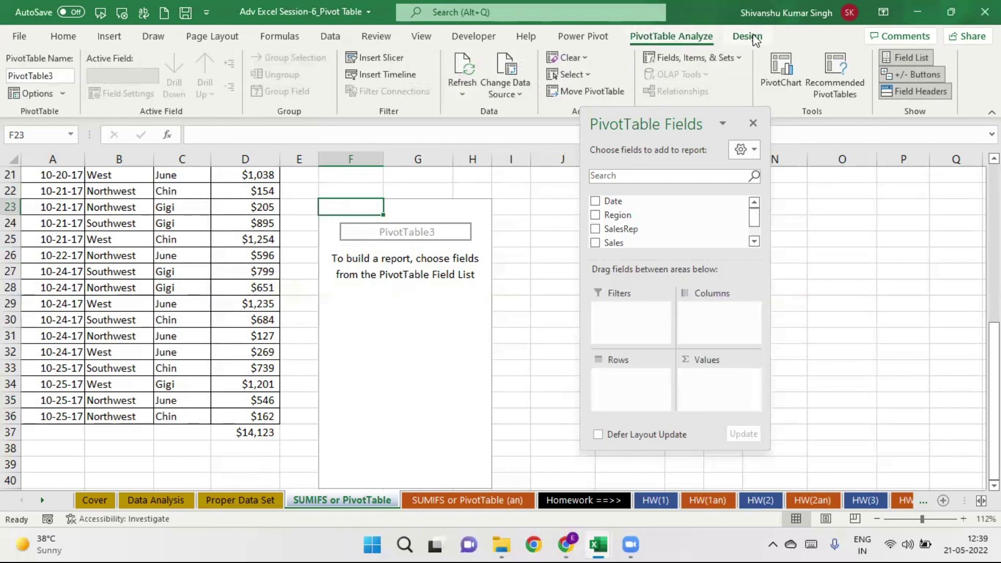
click(753, 38)
click(678, 38)
click(753, 123)
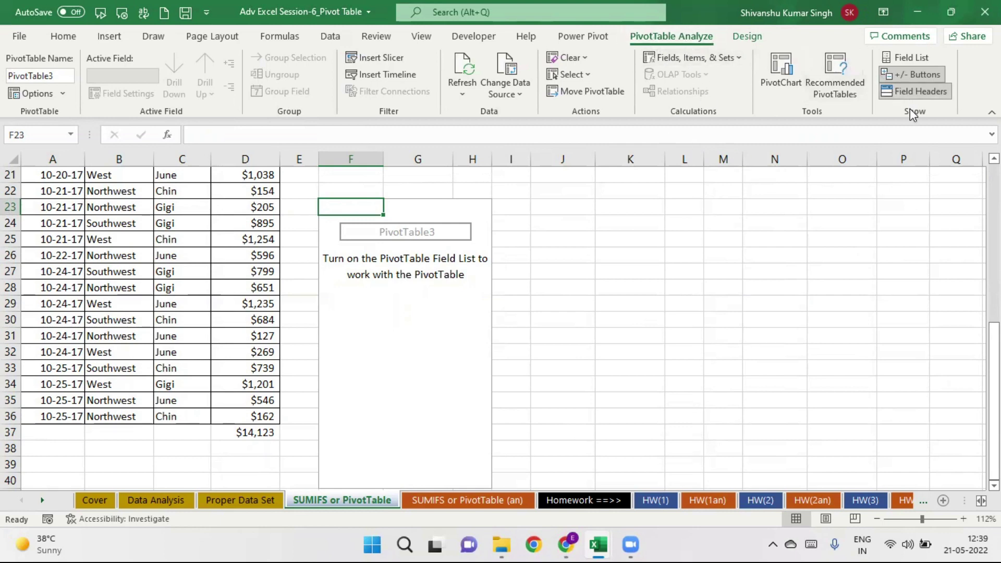
Step: Reshow the field list, try Areas Section Only (1 by 4), then revert to Fields and Areas Stacked
click(914, 59)
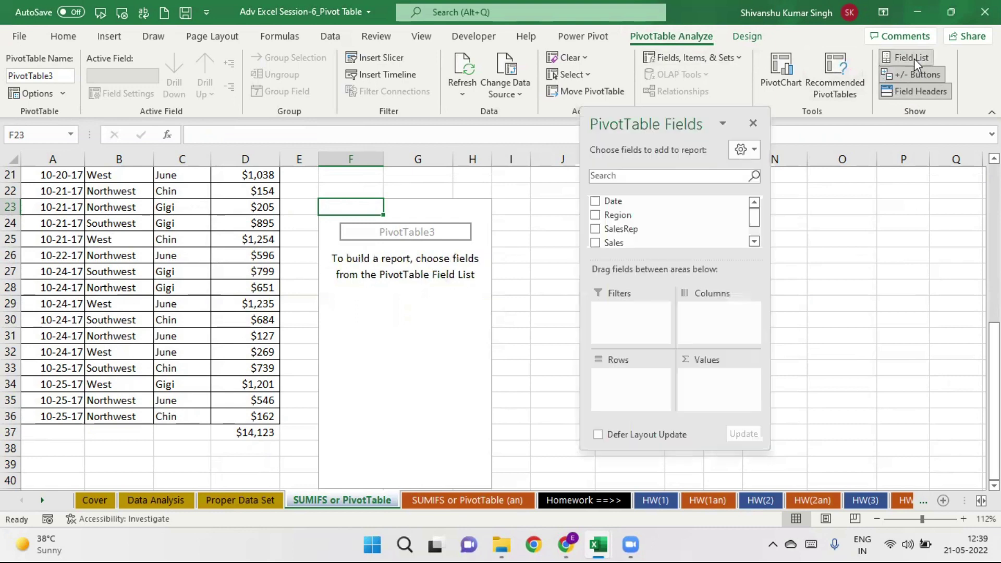
drag(694, 119, 712, 78)
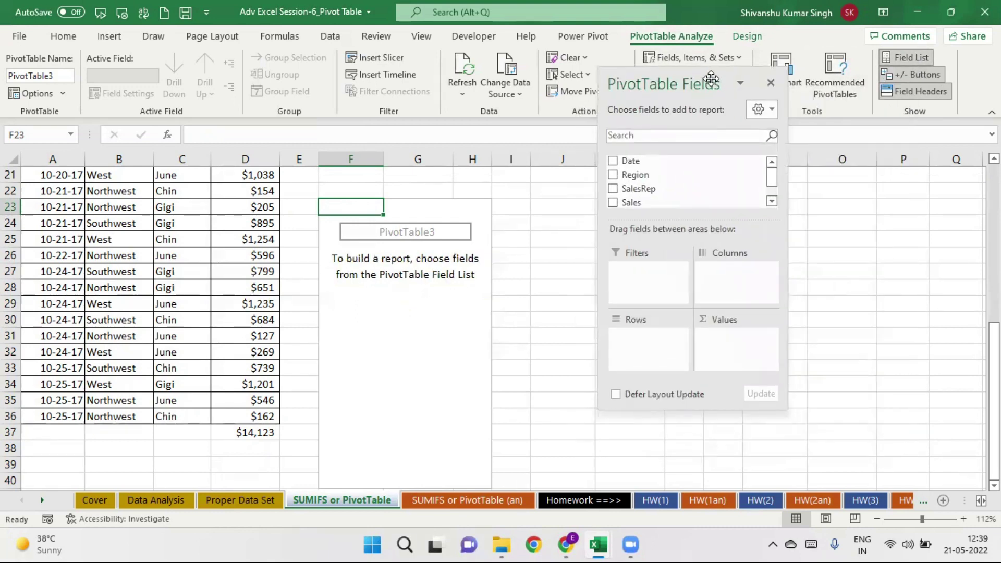
click(769, 109)
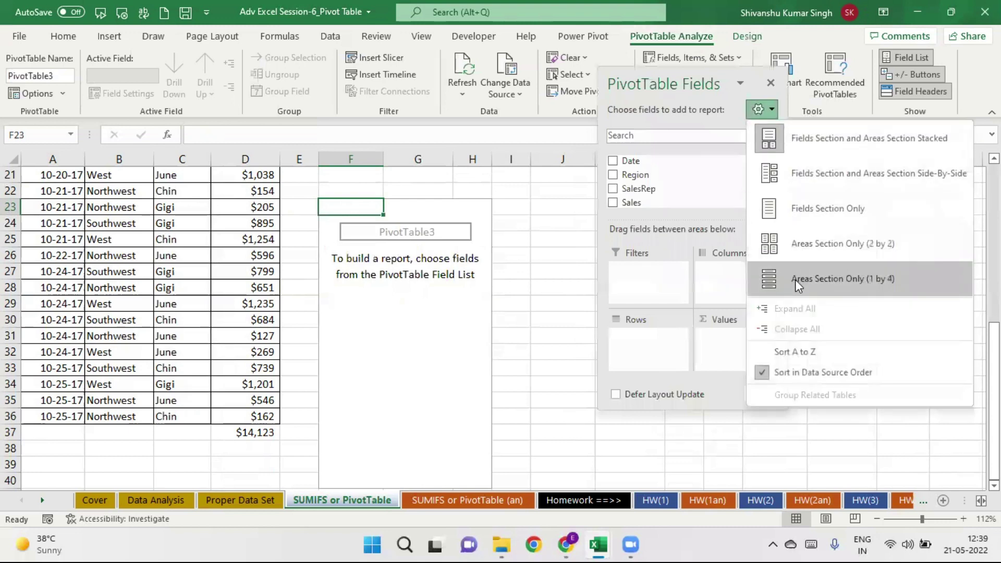
click(796, 279)
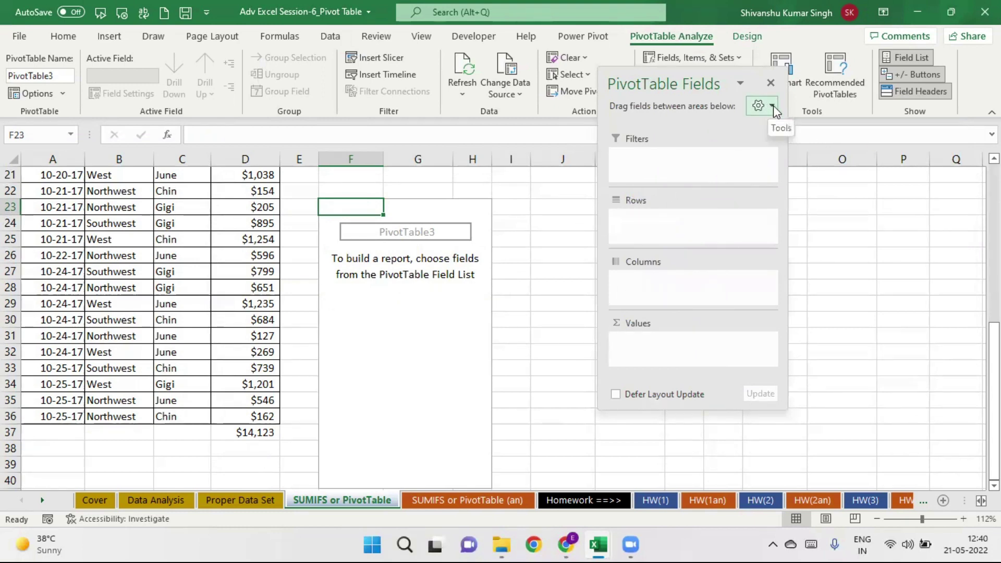
click(774, 105)
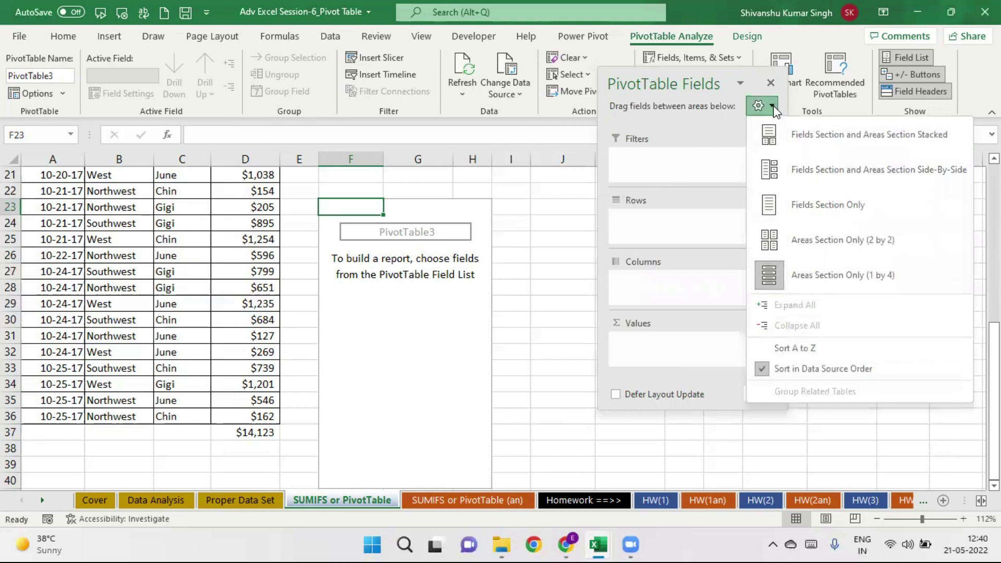
click(798, 137)
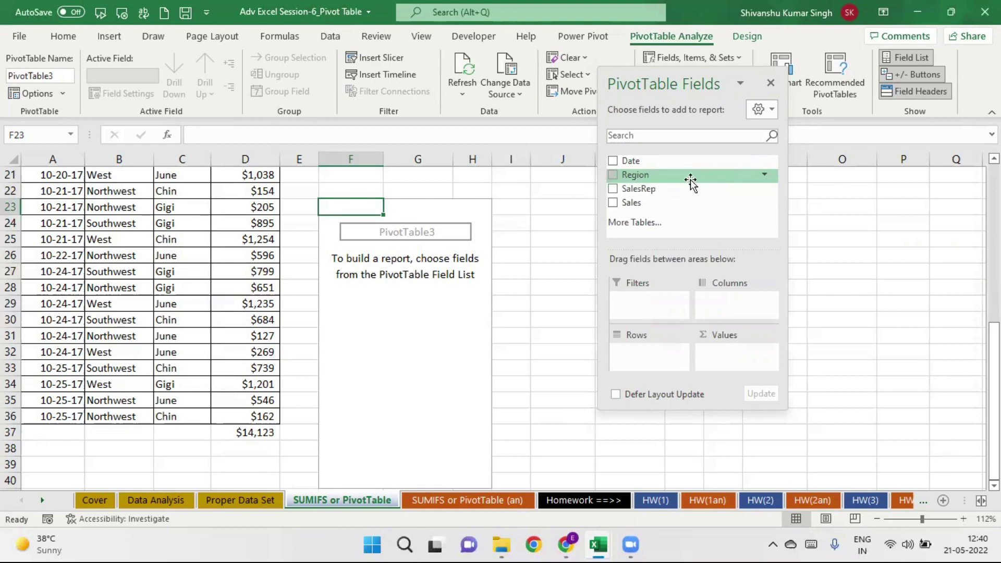
Step: Put Region in the rows and Sales in the values of PivotTable3
click(652, 175)
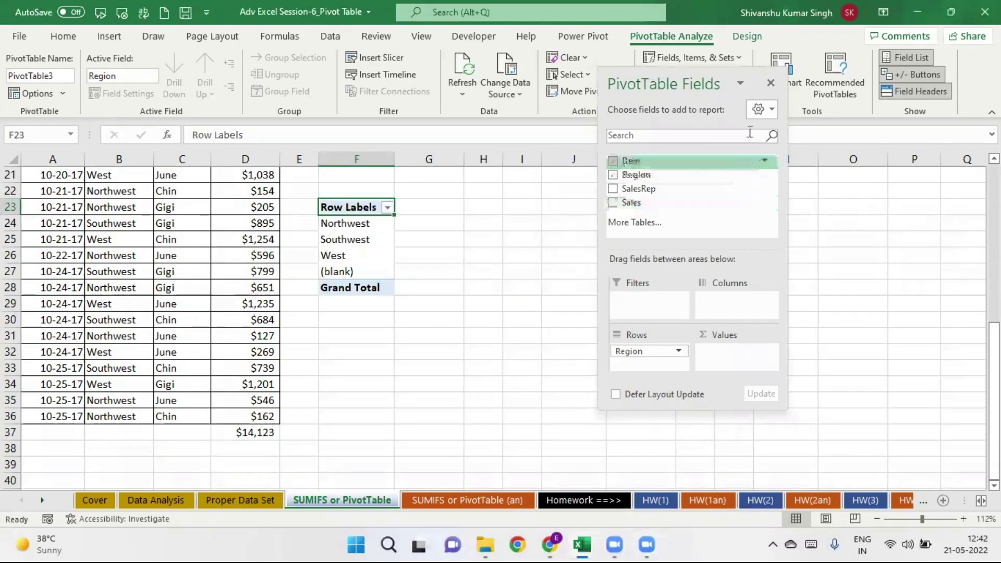
mouse_move(677, 71)
mouse_down()
mouse_move(761, 37)
mouse_move(699, 26)
mouse_up()
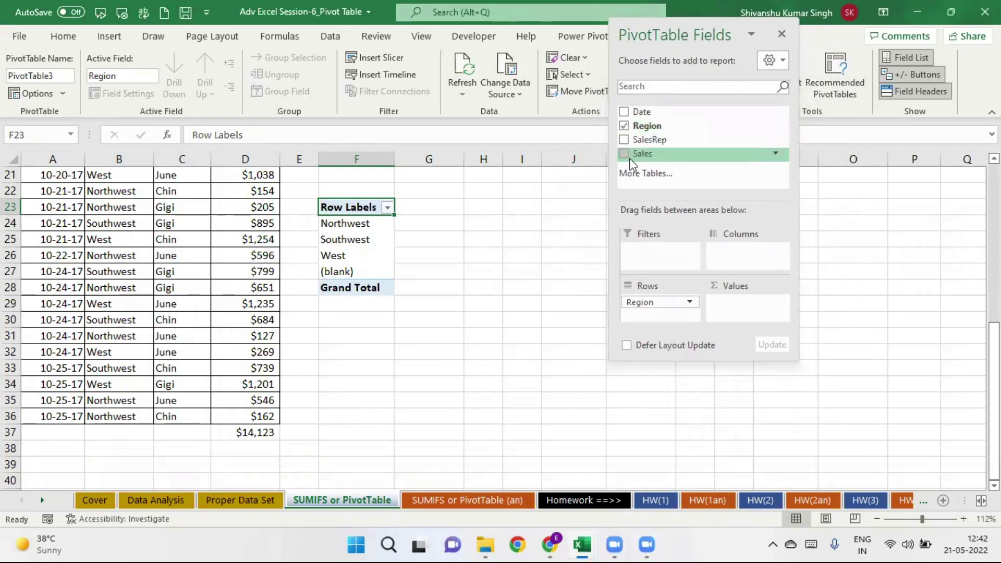
mouse_move(644, 154)
mouse_down()
mouse_move(761, 292)
mouse_move(754, 307)
mouse_up()
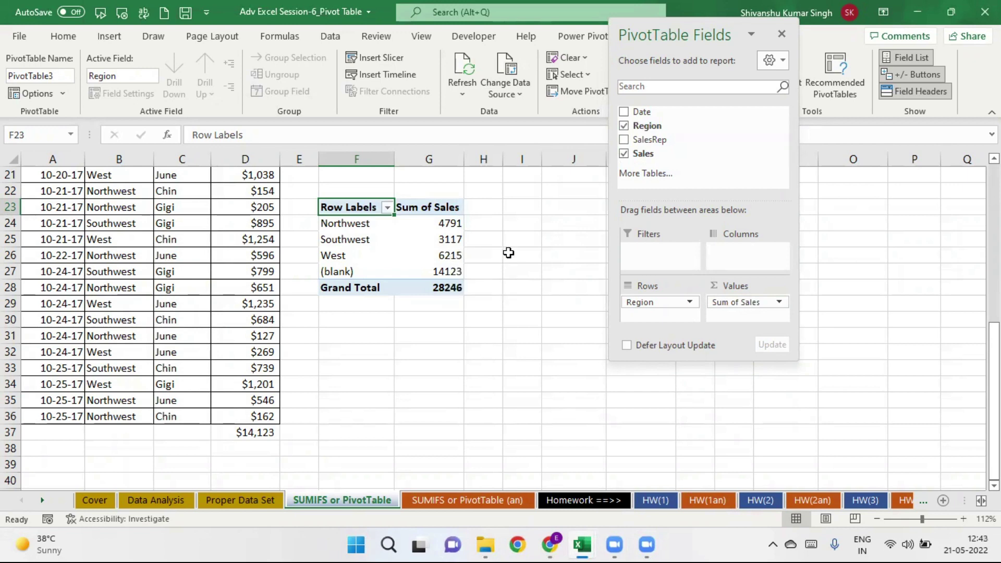
Step: Filter out the (blank) region, leaving Northwest 4791, Southwest 3117, West 6215, and close the field list
click(388, 208)
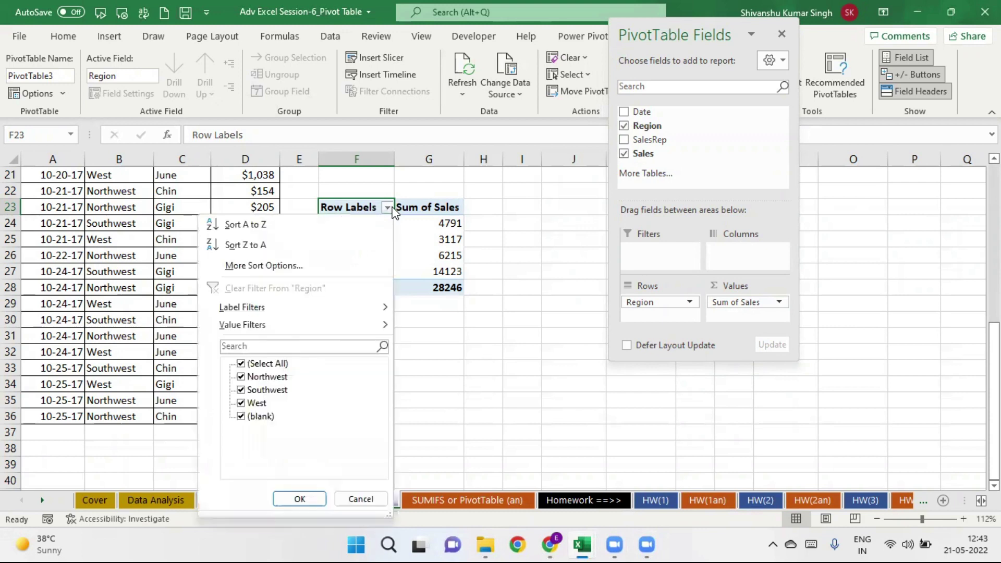
click(243, 420)
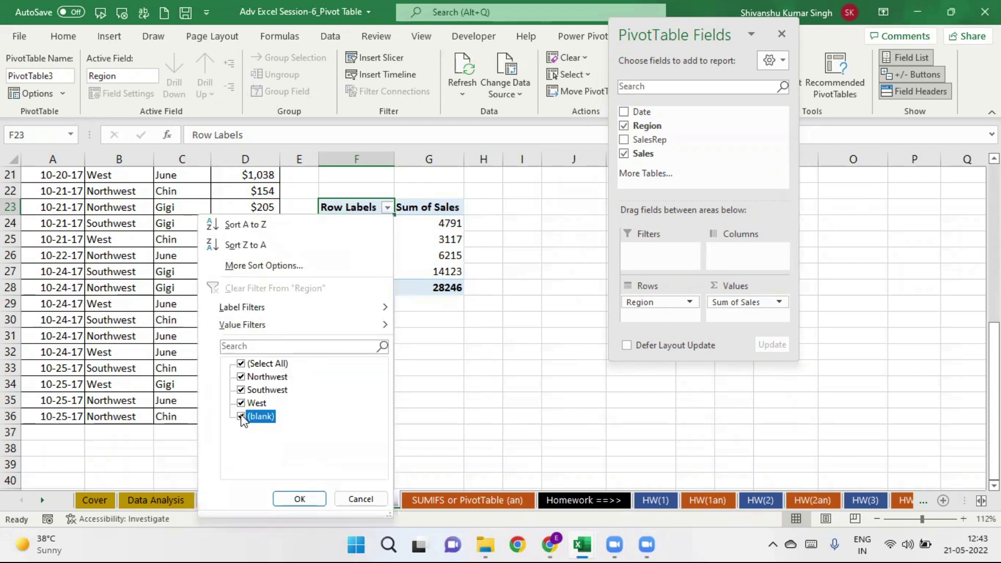
click(296, 499)
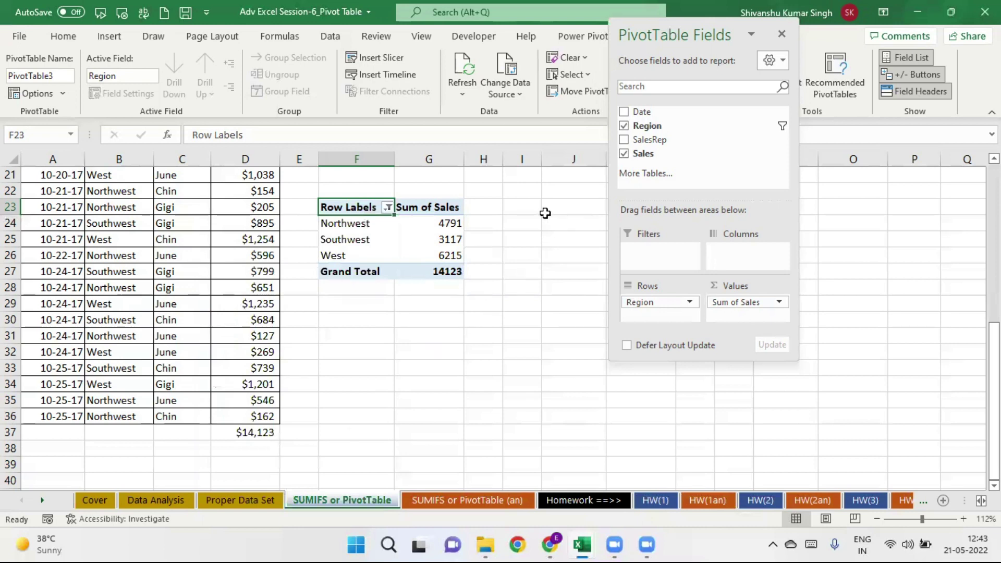
click(782, 35)
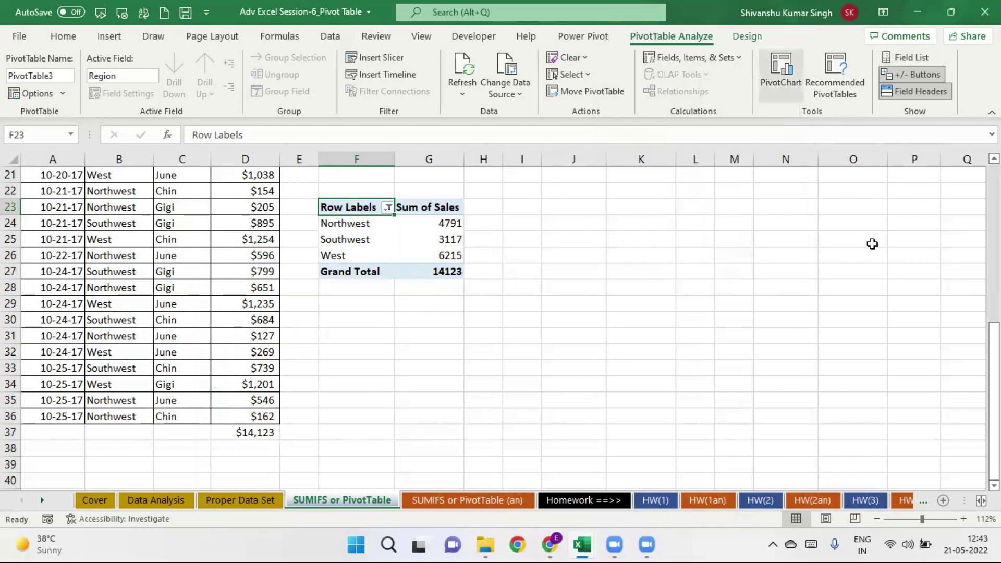
Step: Copy the region PivotTable F23:G27 and paste it at J23
drag(994, 396, 993, 329)
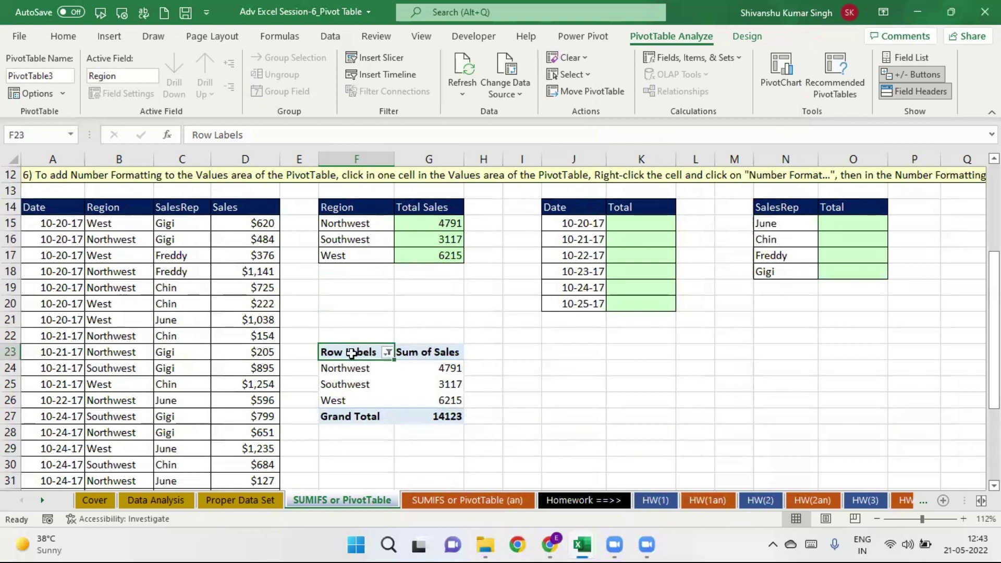
drag(352, 353, 458, 410)
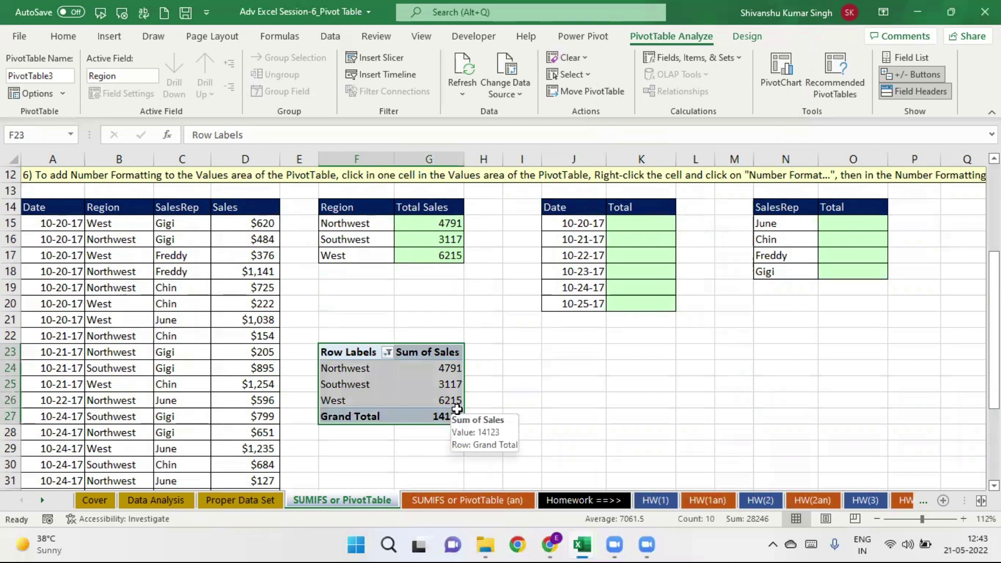
key(ctrl+c)
click(565, 353)
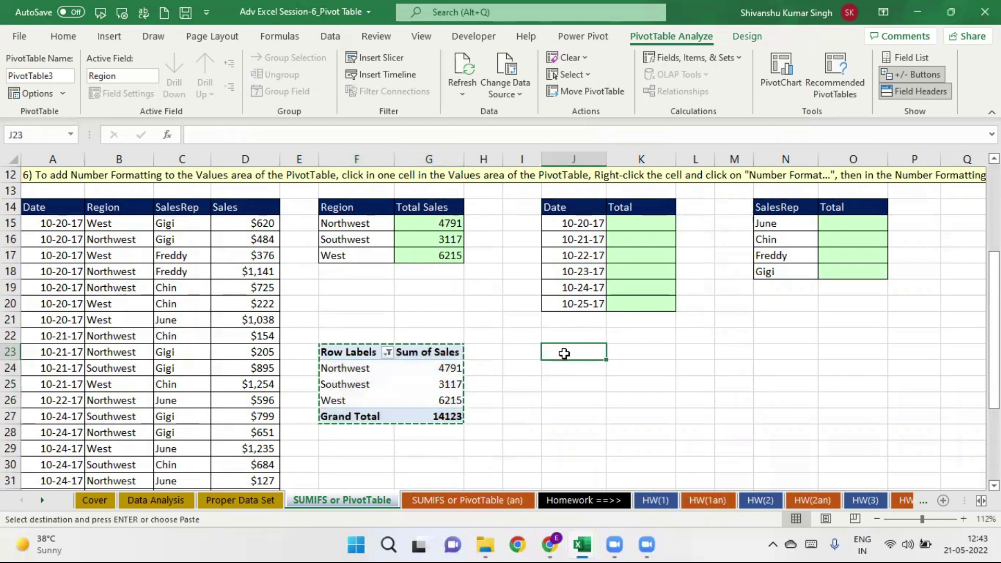
key(ctrl+v)
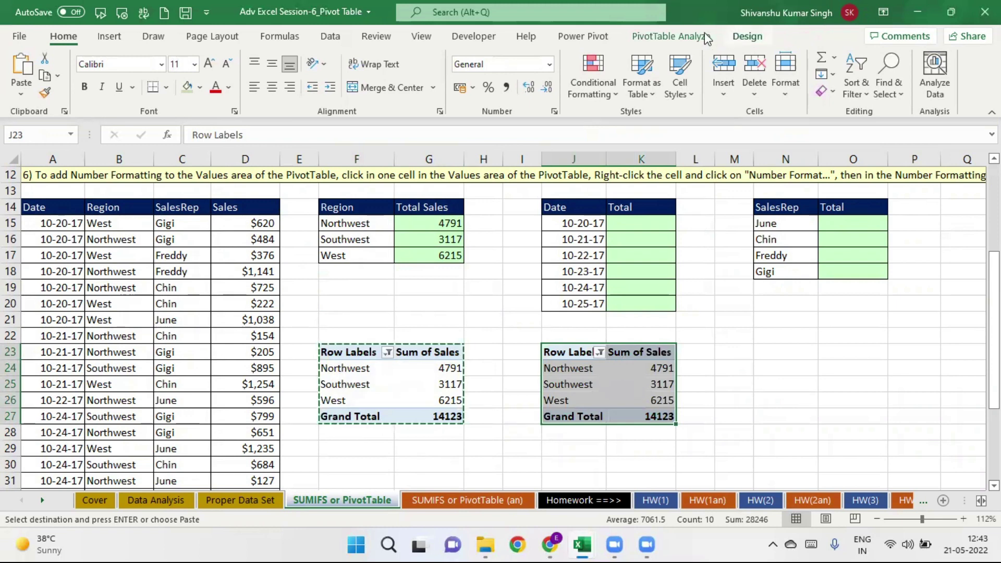
Step: Replace Region with Date in the copy's rows and filter out (blank) dates, totalling 14123
click(686, 38)
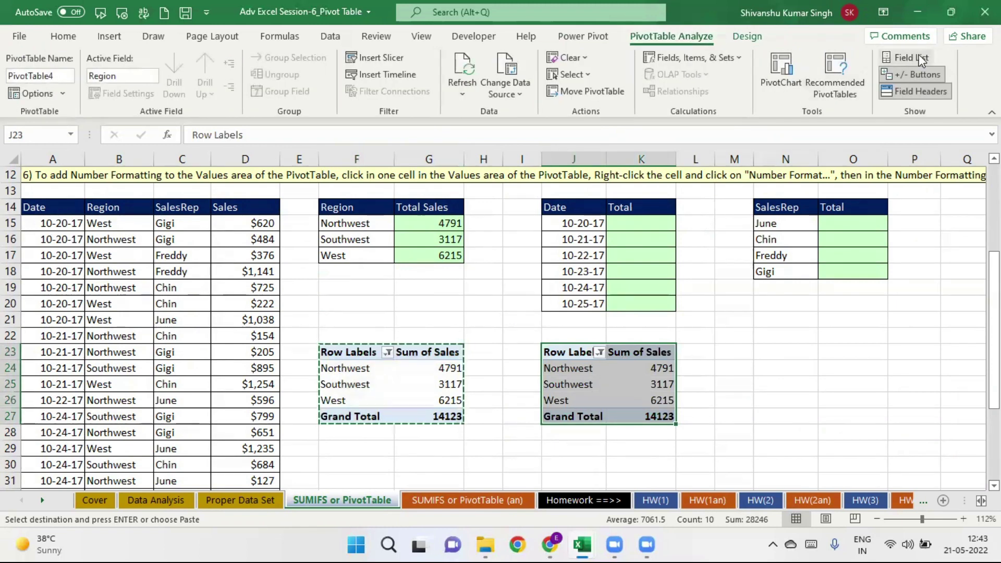
click(918, 55)
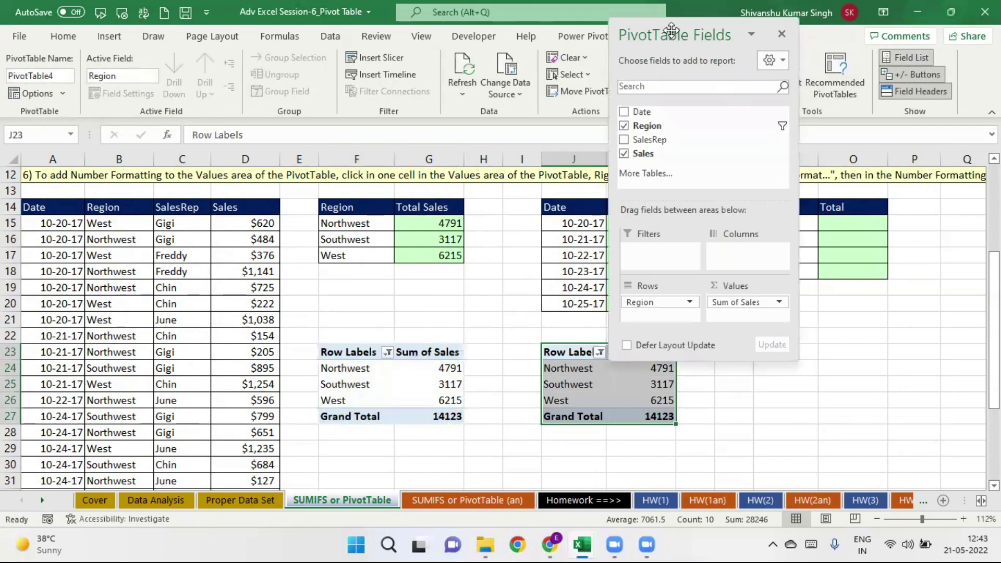
drag(671, 30, 844, 39)
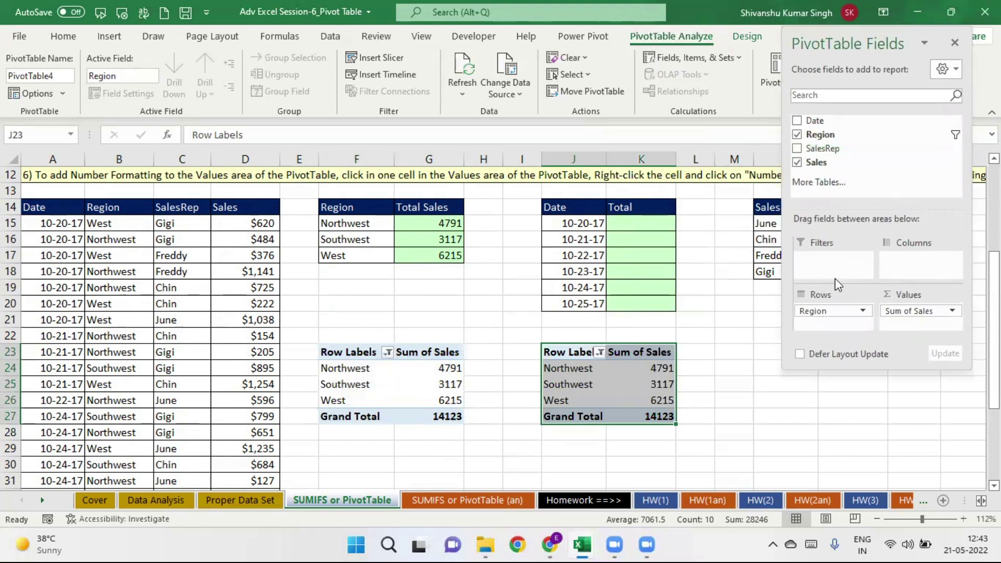
drag(829, 311, 857, 149)
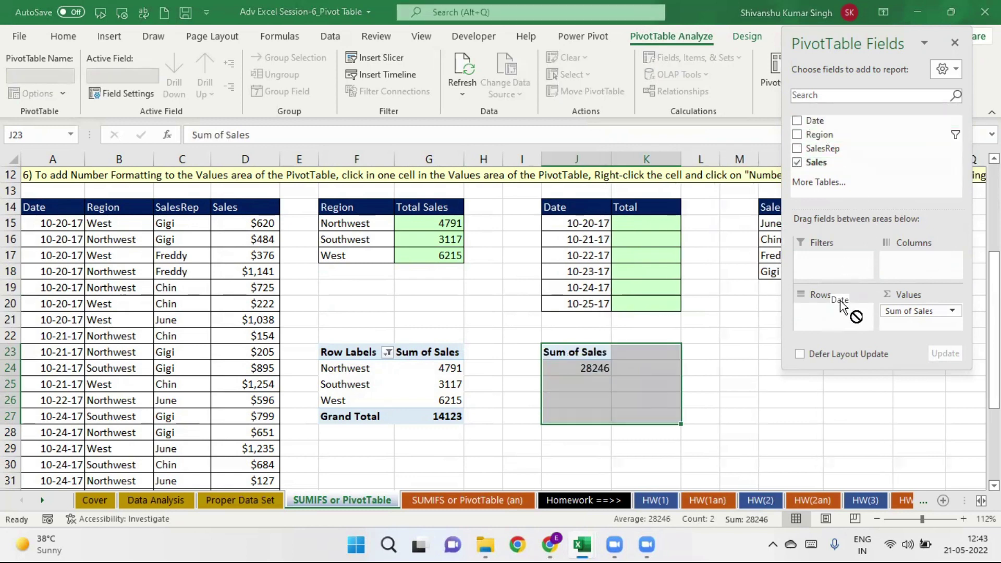
drag(833, 319, 833, 317)
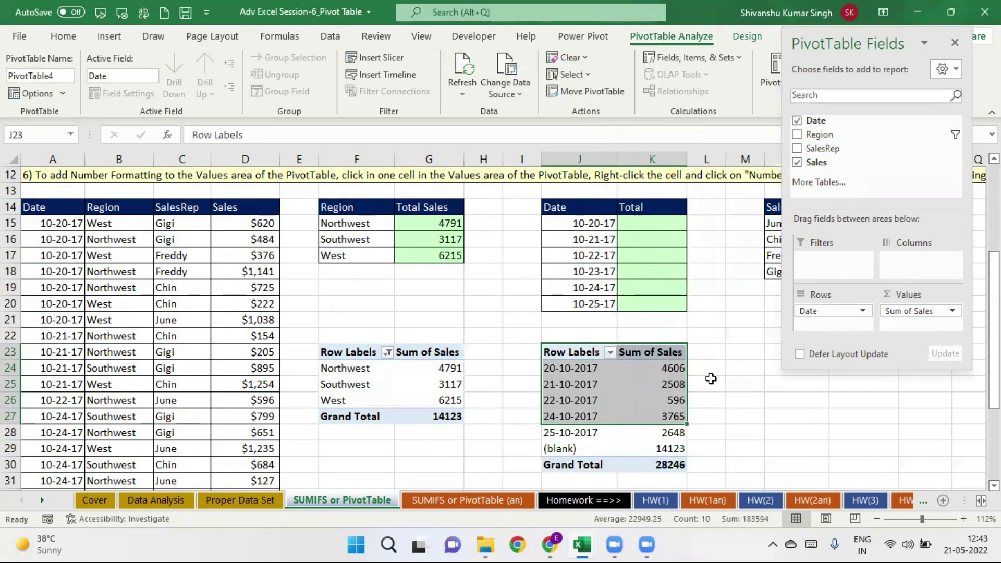
click(610, 352)
click(464, 270)
click(540, 325)
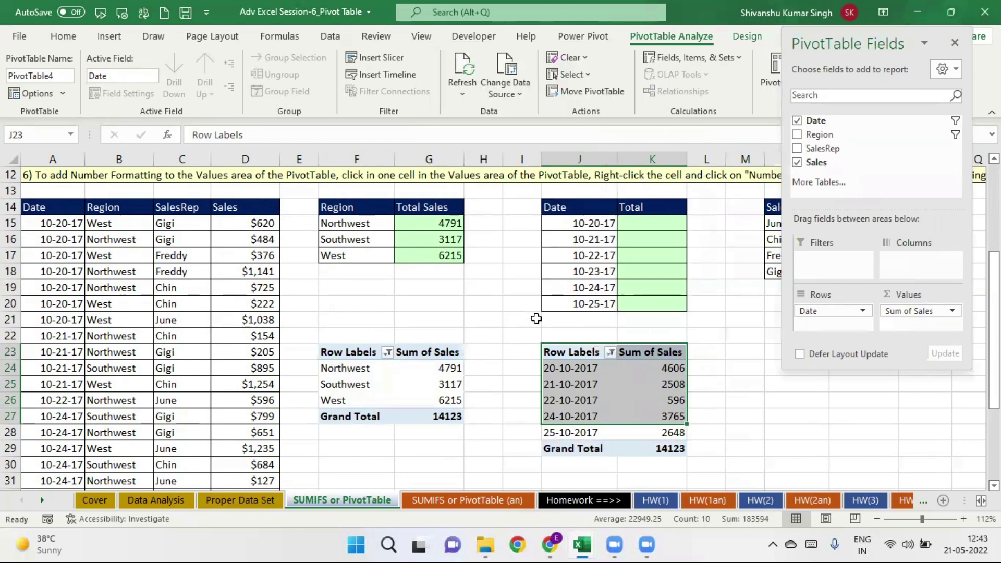
click(759, 433)
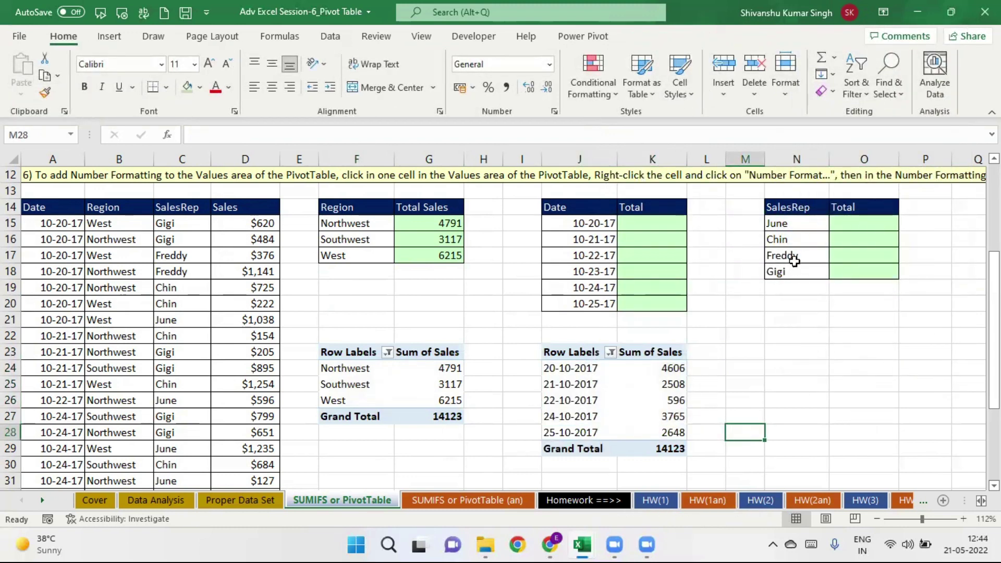
drag(793, 353, 865, 432)
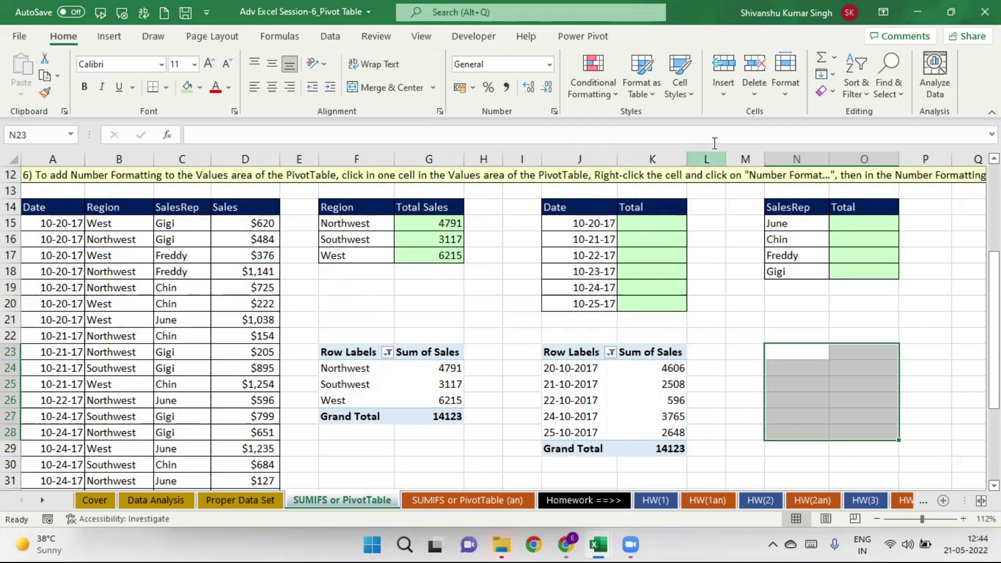
click(438, 352)
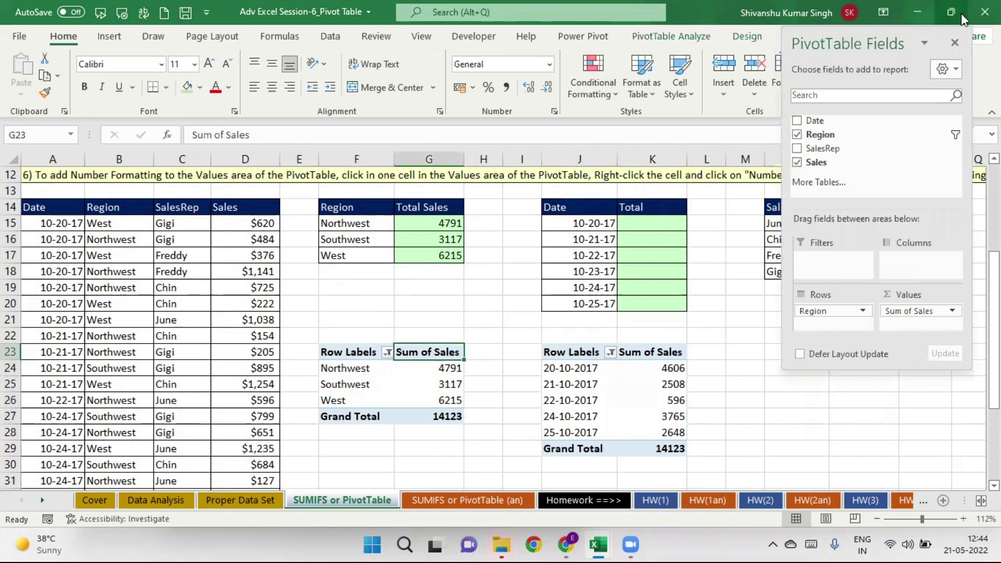
click(954, 44)
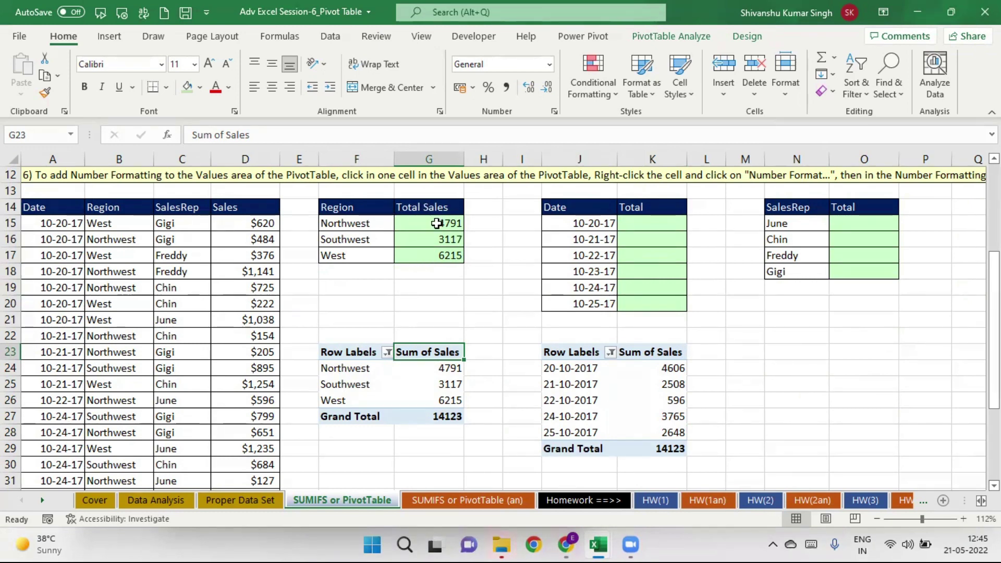
click(437, 223)
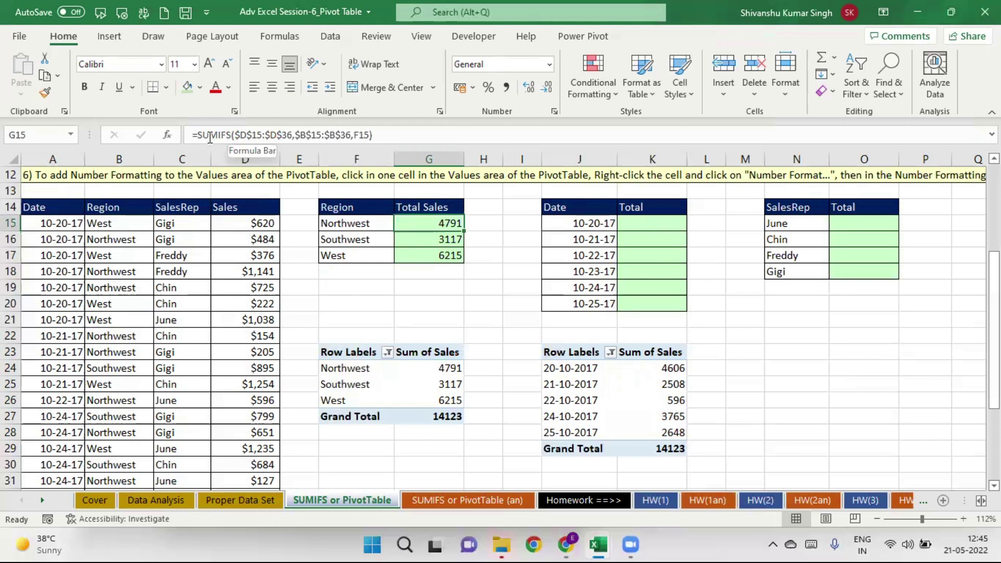
Step: Switch the Region PivotTable's summary from Sum to Average, then to Count (Northwest 10, Southwest 4, West 8)
click(431, 368)
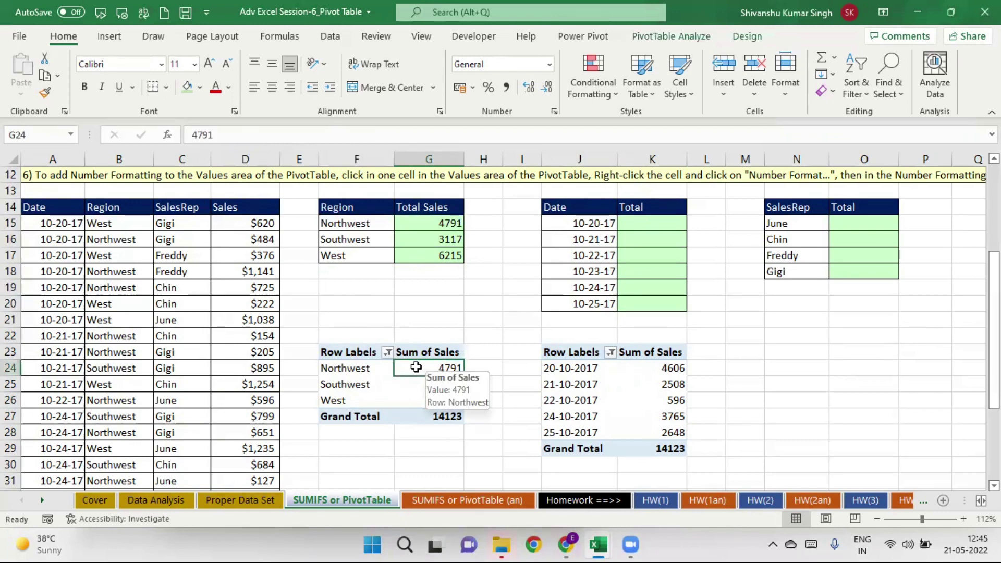
right_click(416, 368)
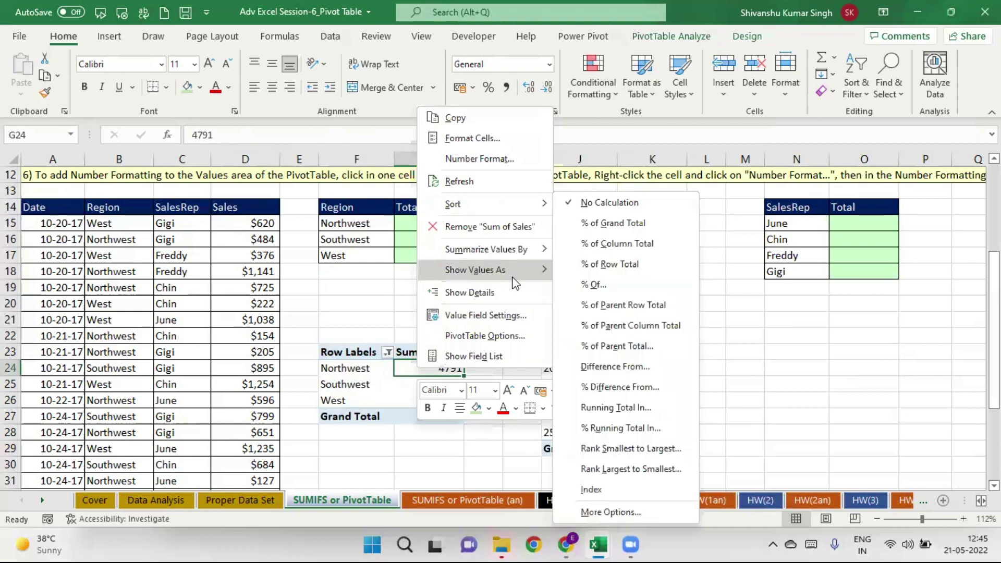
mouse_move(486, 249)
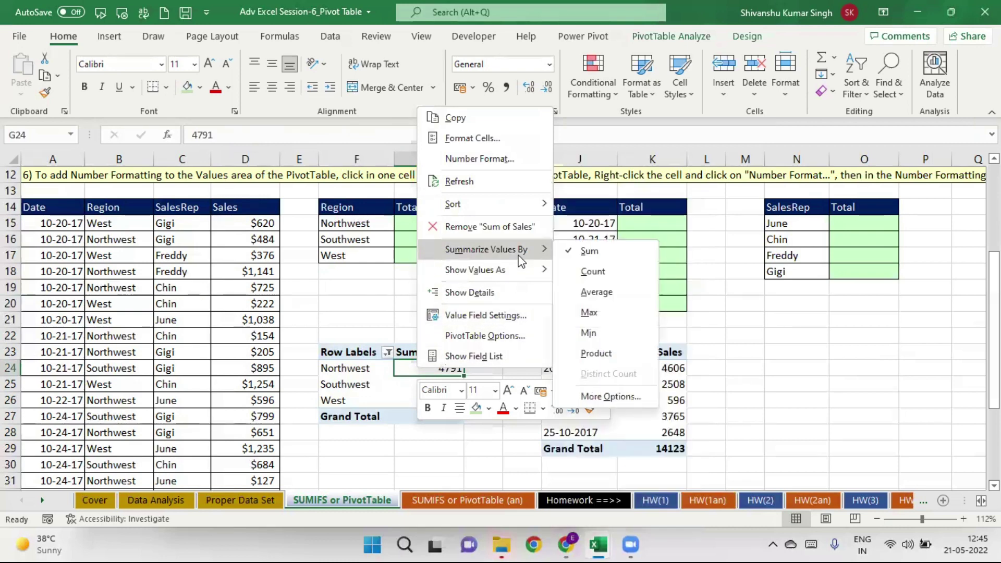
click(597, 292)
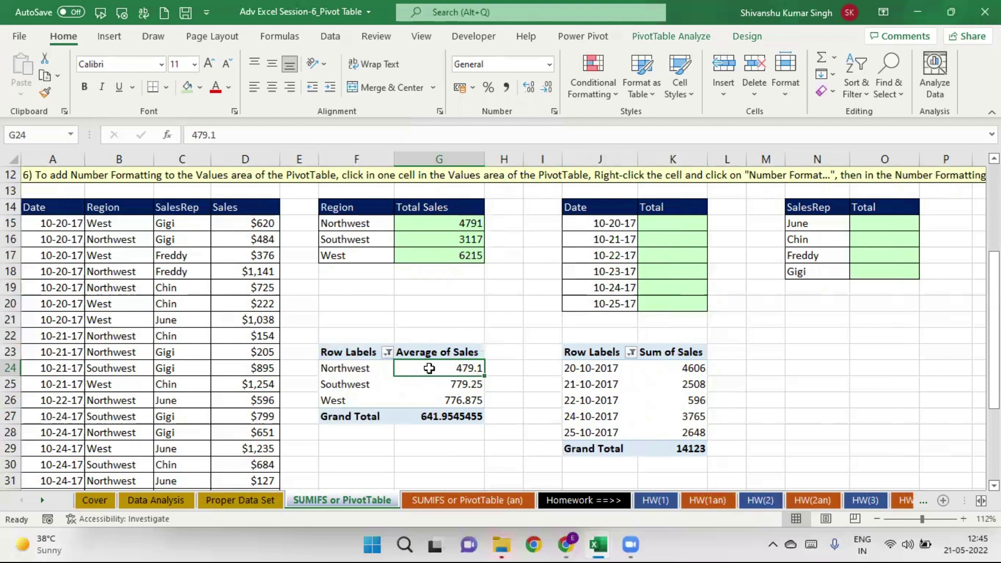
mouse_move(427, 368)
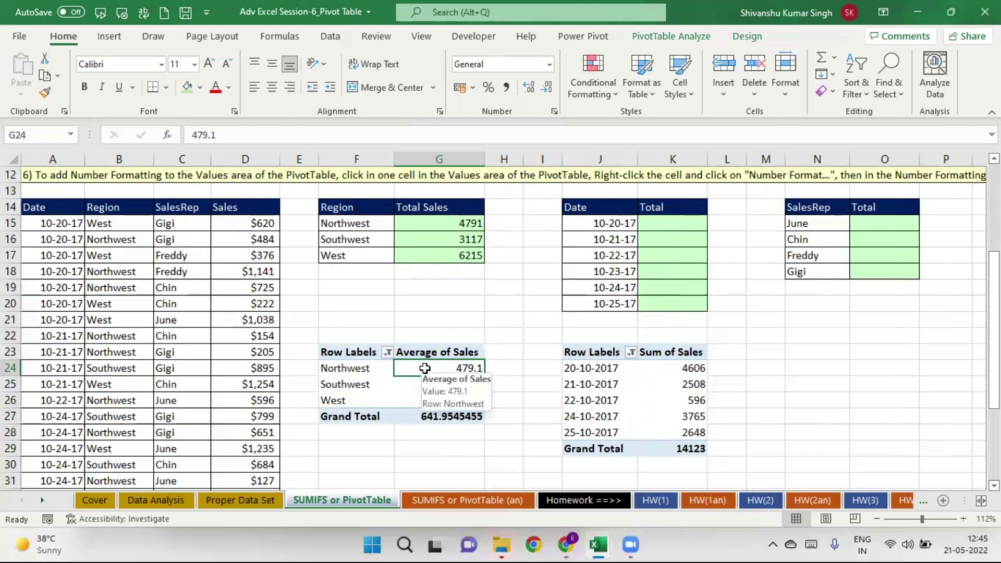
right_click(425, 368)
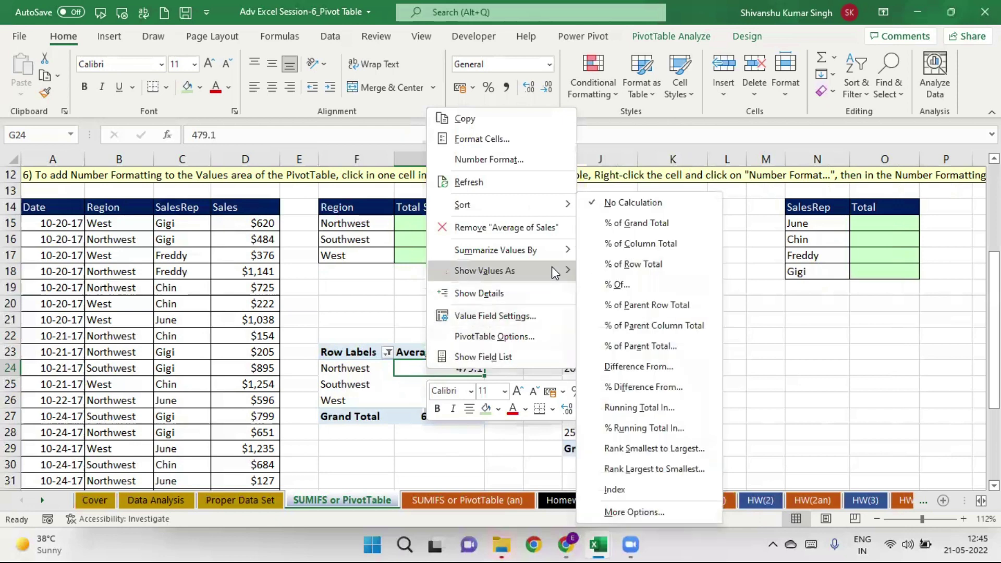
mouse_move(495, 251)
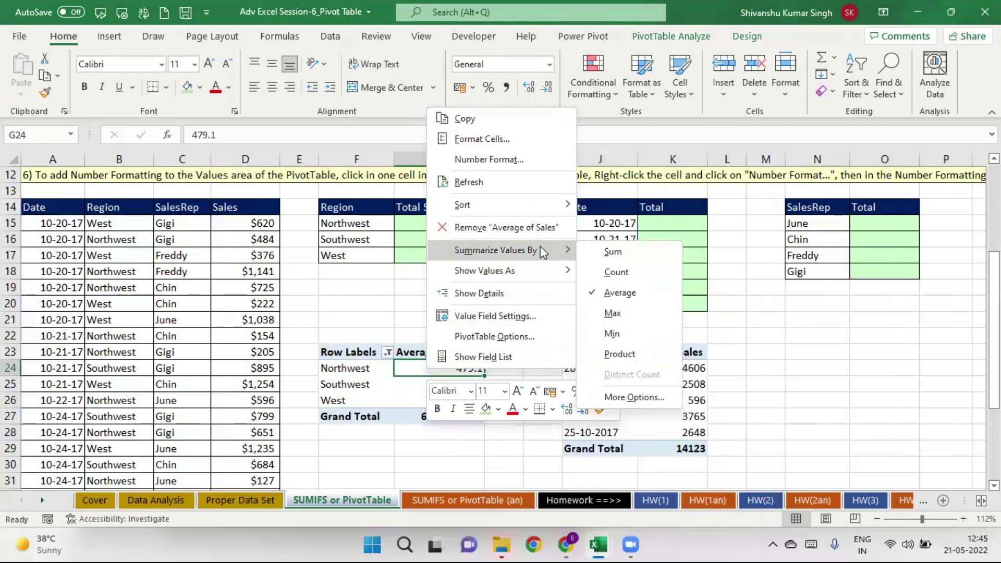
click(627, 278)
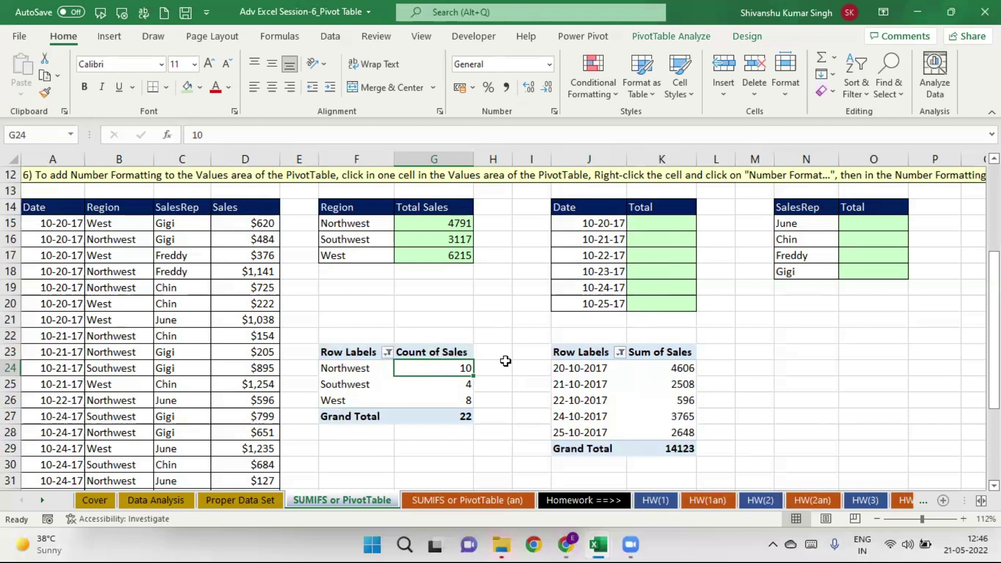
click(353, 354)
drag(353, 353, 456, 409)
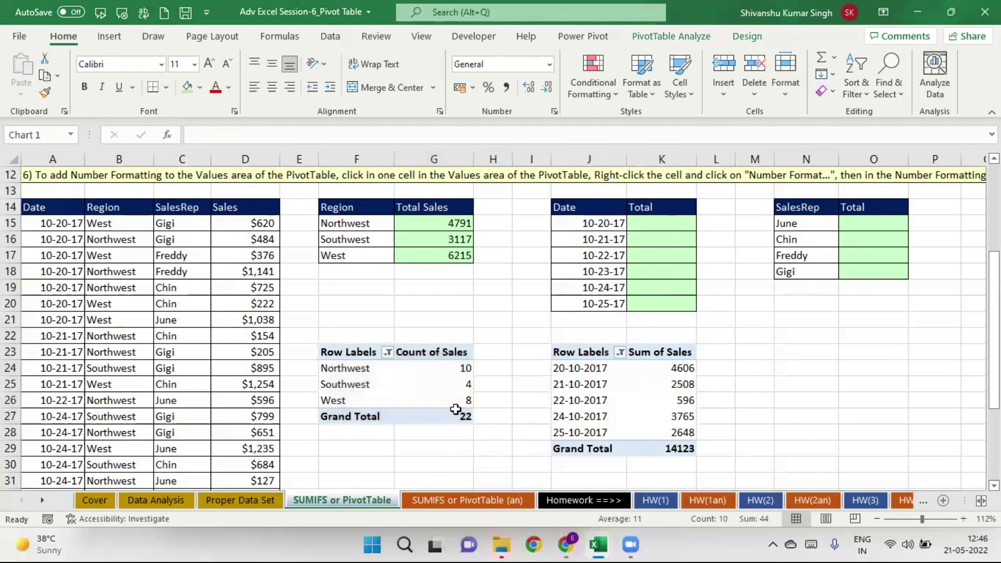
key(alt+F1)
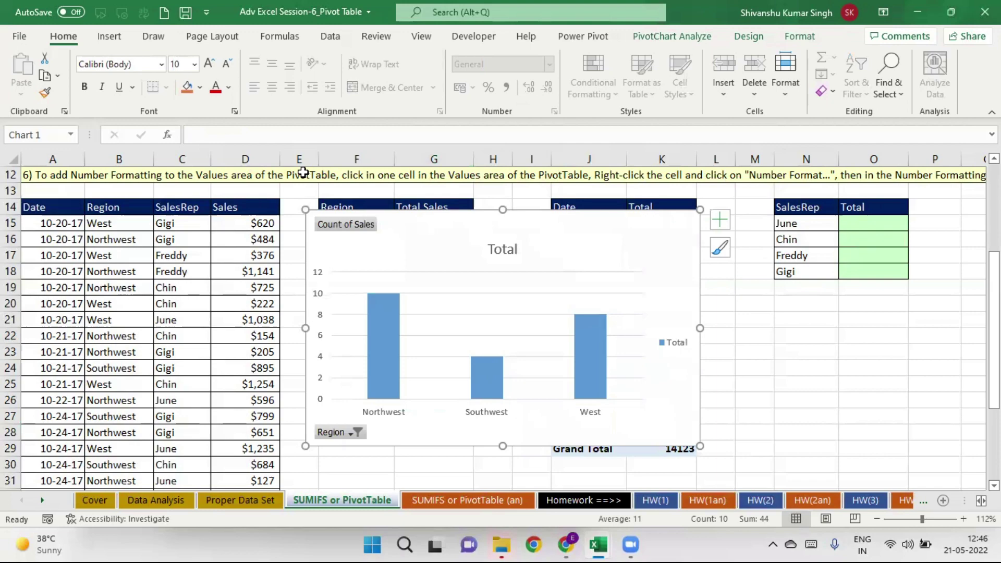
drag(518, 228, 579, 206)
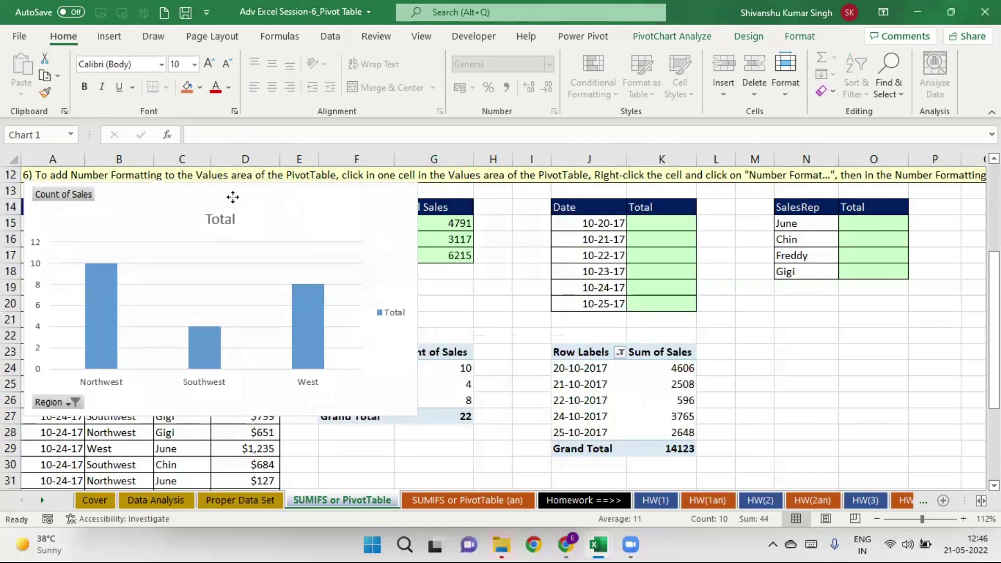
drag(579, 206, 773, 223)
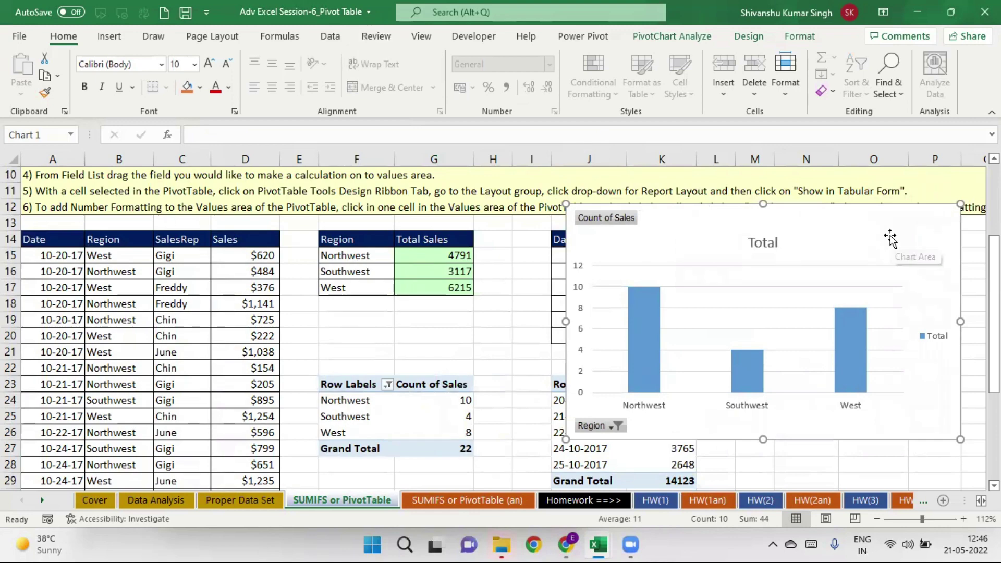
key(Delete)
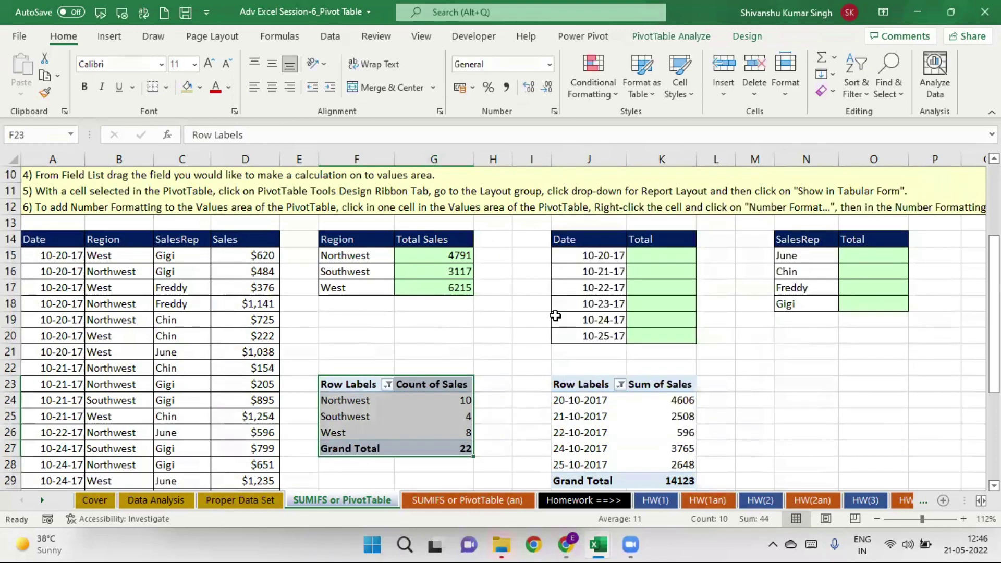
mouse_move(994, 267)
mouse_down()
mouse_move(994, 296)
mouse_move(994, 284)
mouse_up()
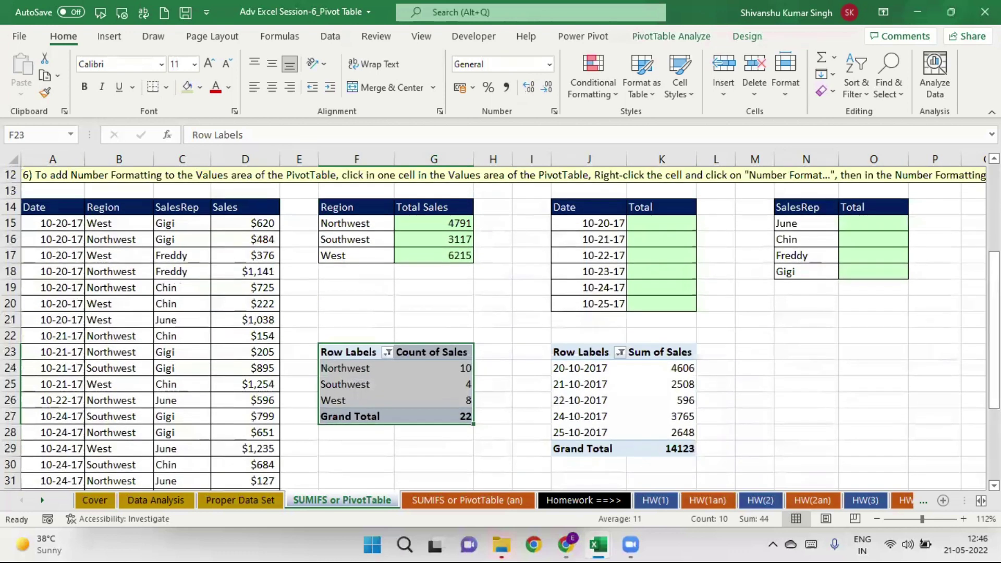
click(410, 355)
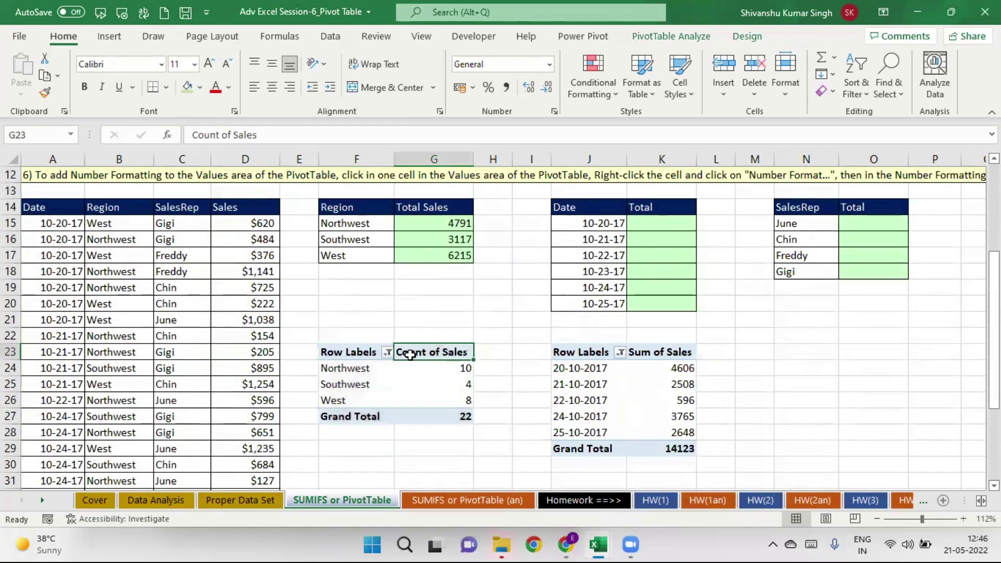
click(661, 35)
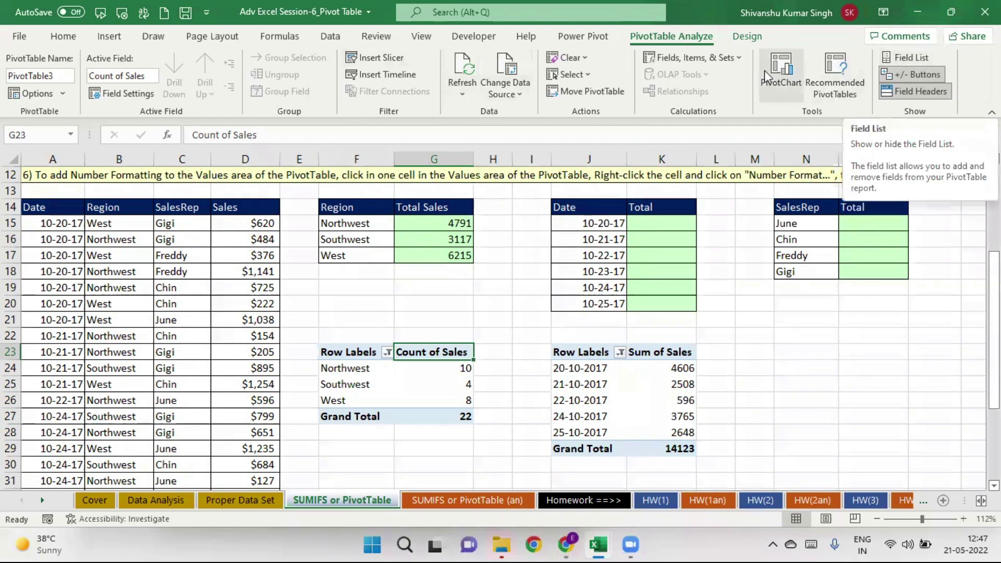
click(747, 38)
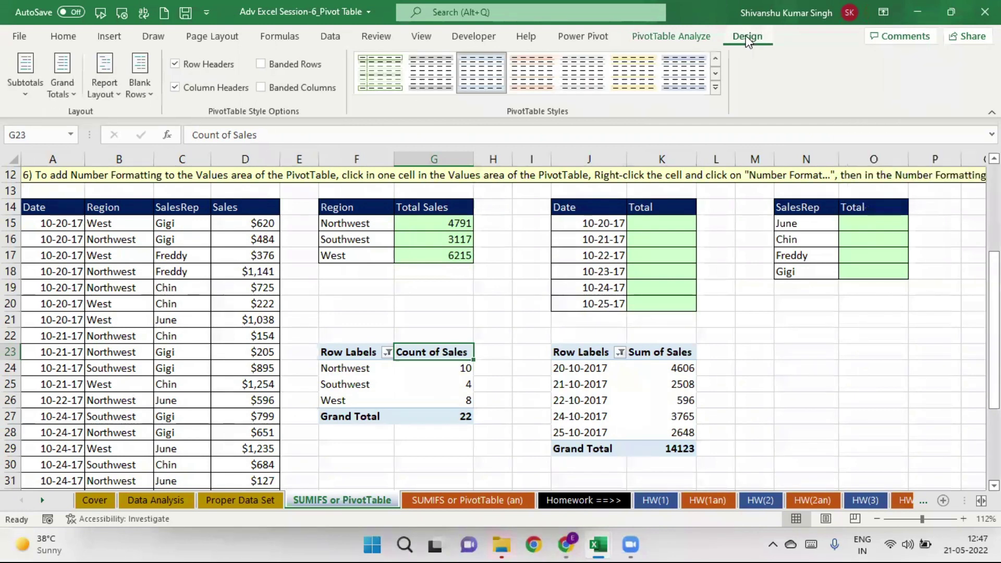
click(27, 91)
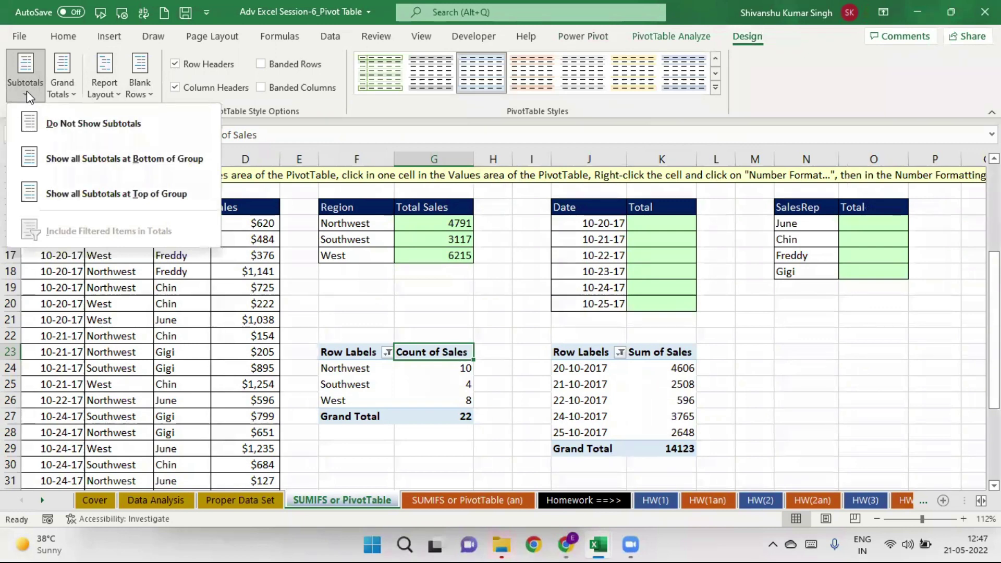
click(60, 86)
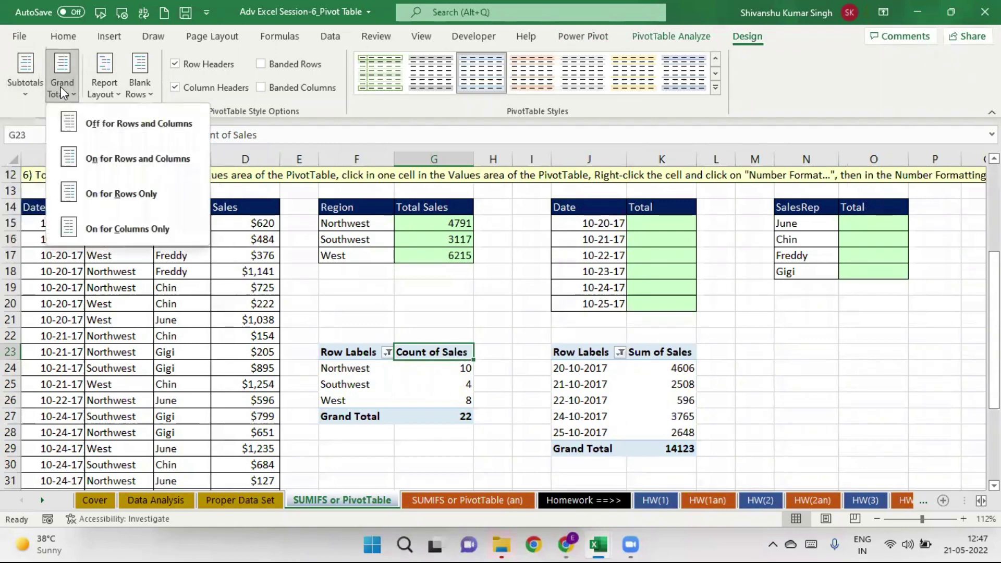
click(117, 94)
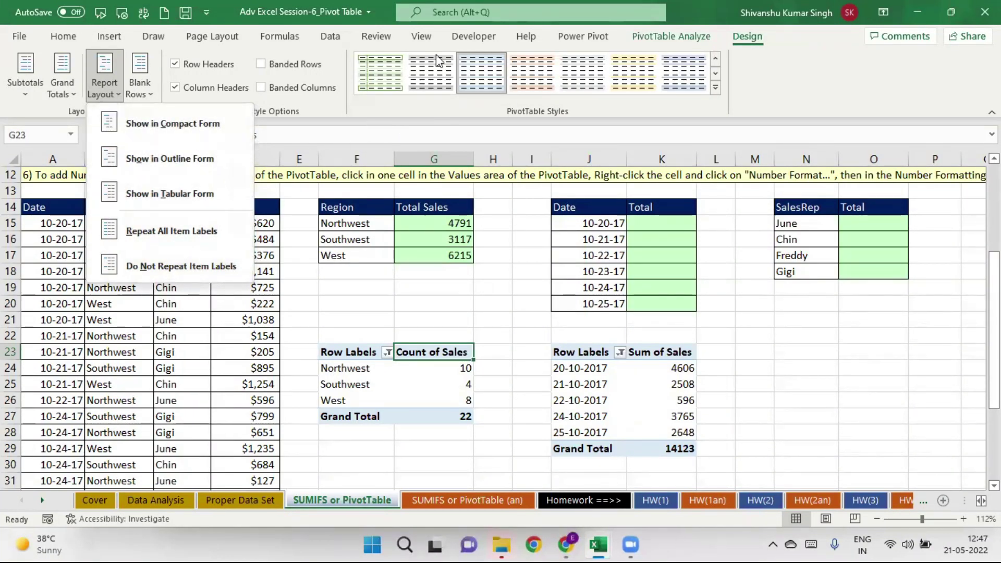
click(349, 108)
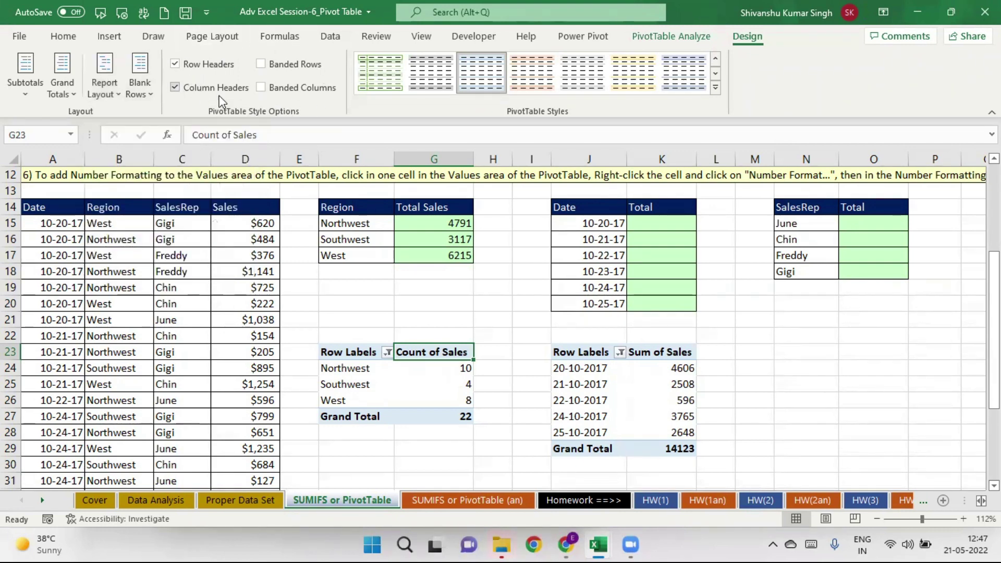
click(717, 89)
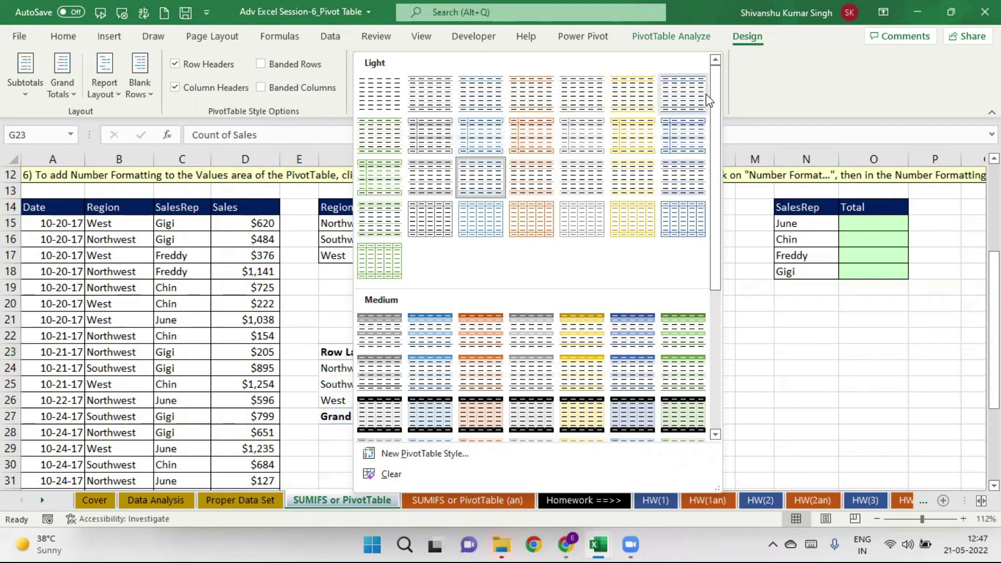
click(892, 348)
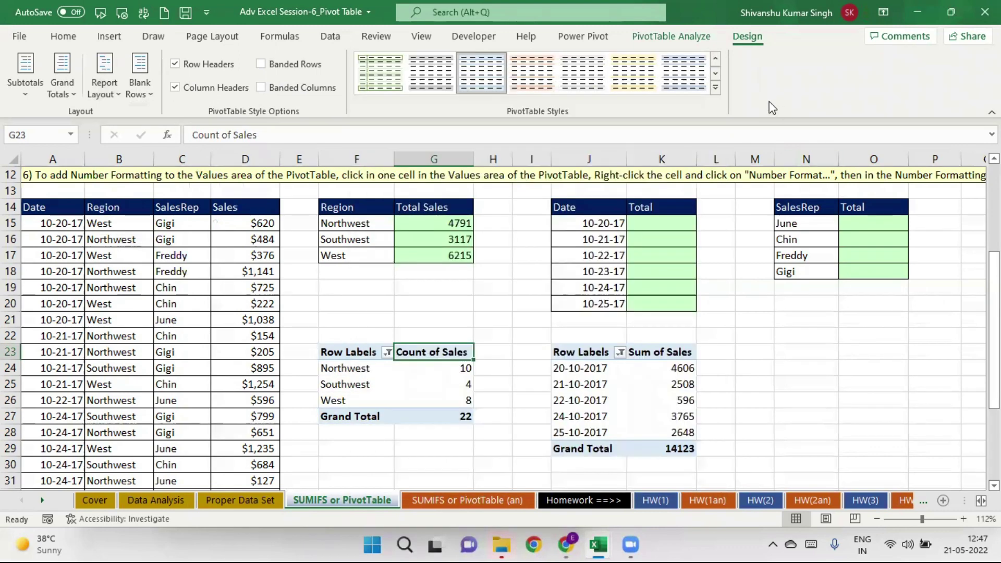
click(824, 394)
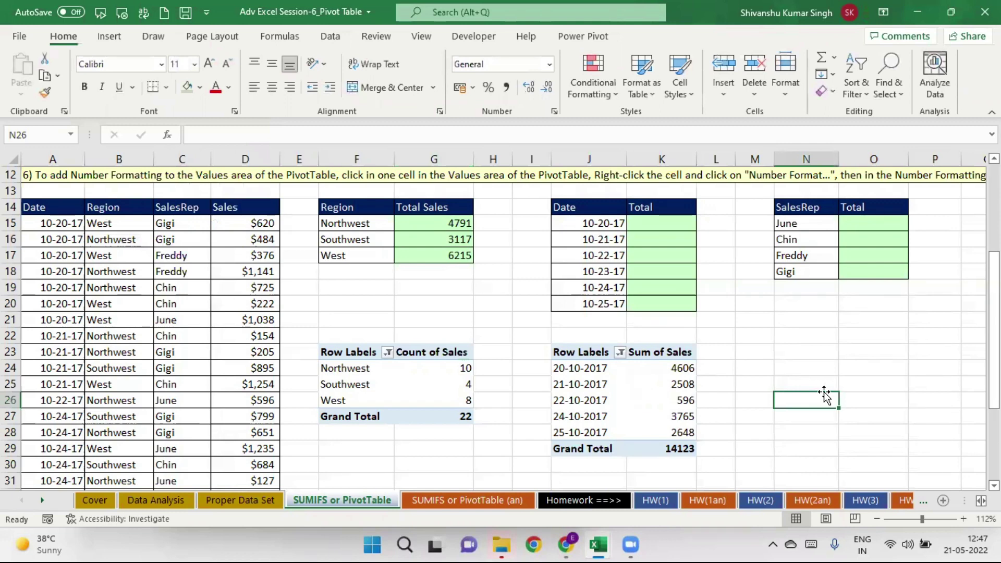
Step: Insert a PivotChart & PivotTable from A14:D37, placing the table at N23 on this sheet
click(71, 223)
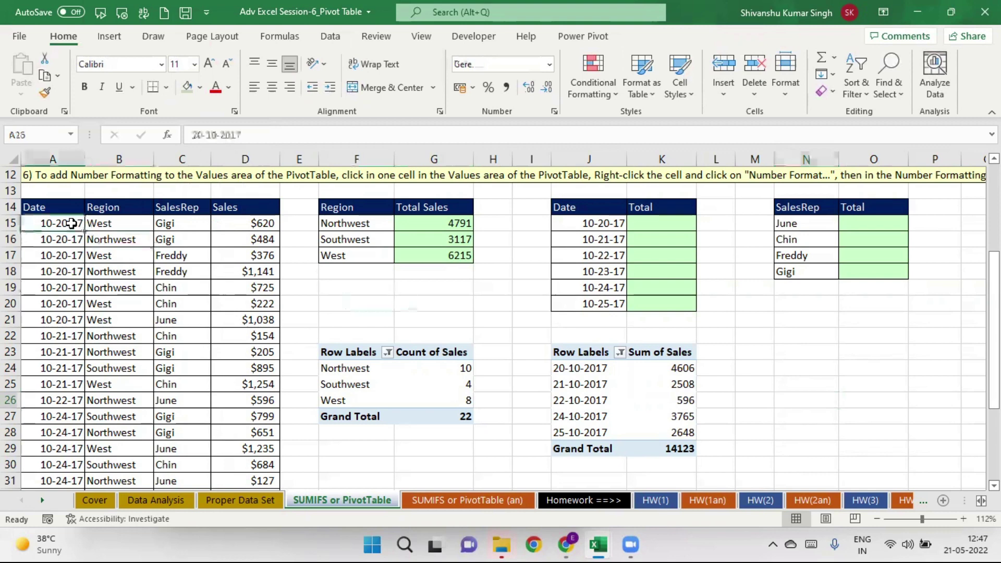
click(107, 38)
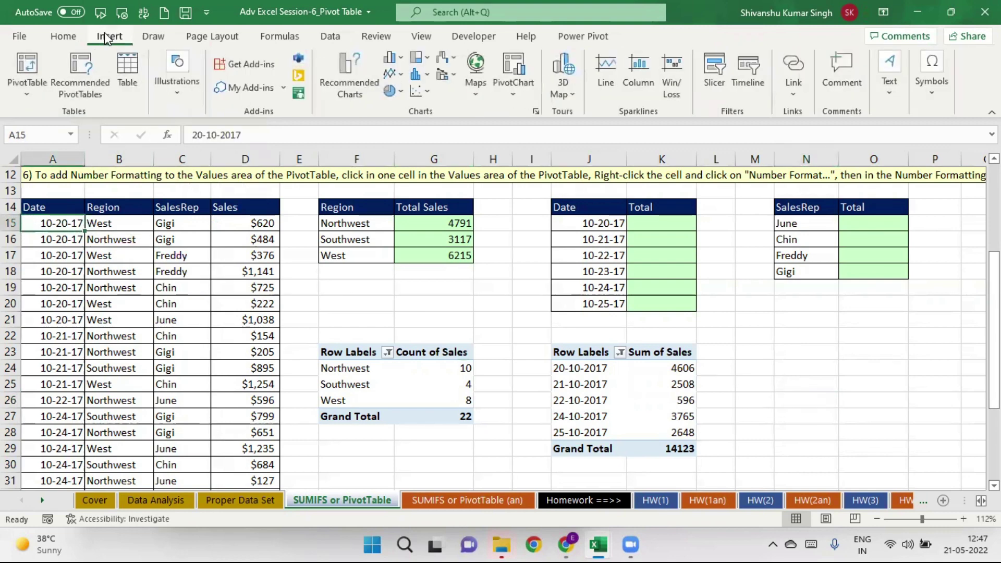
click(517, 89)
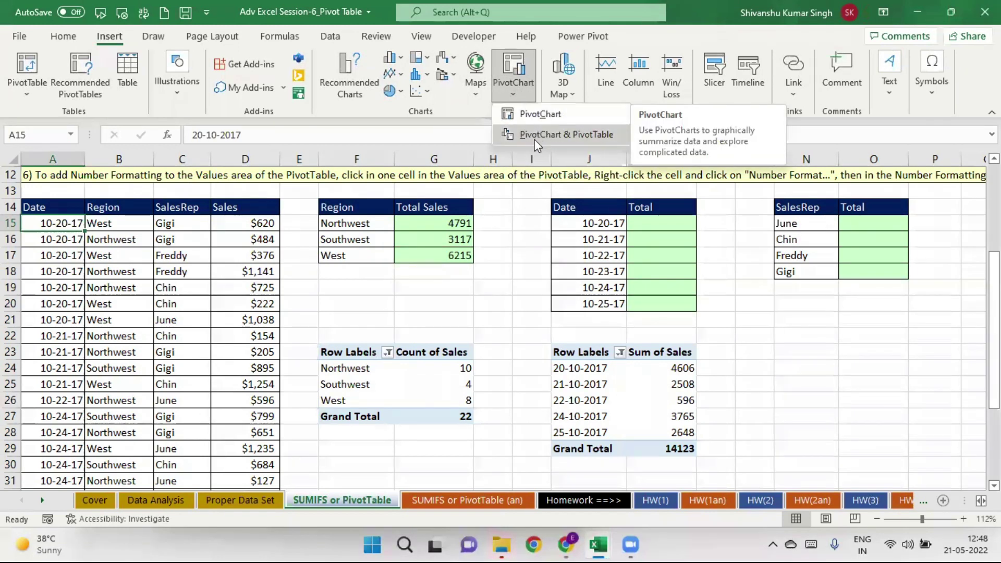
click(589, 135)
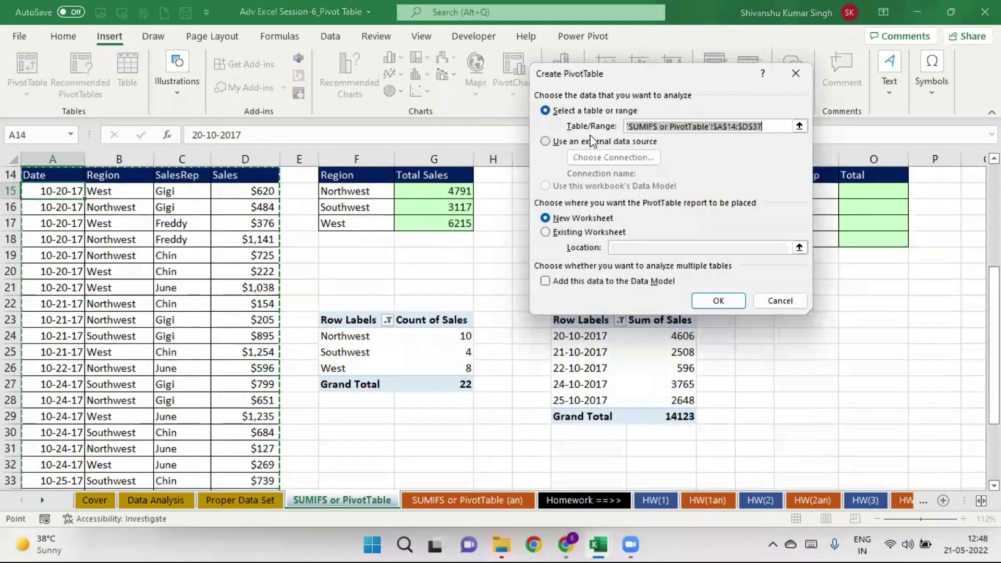
click(548, 232)
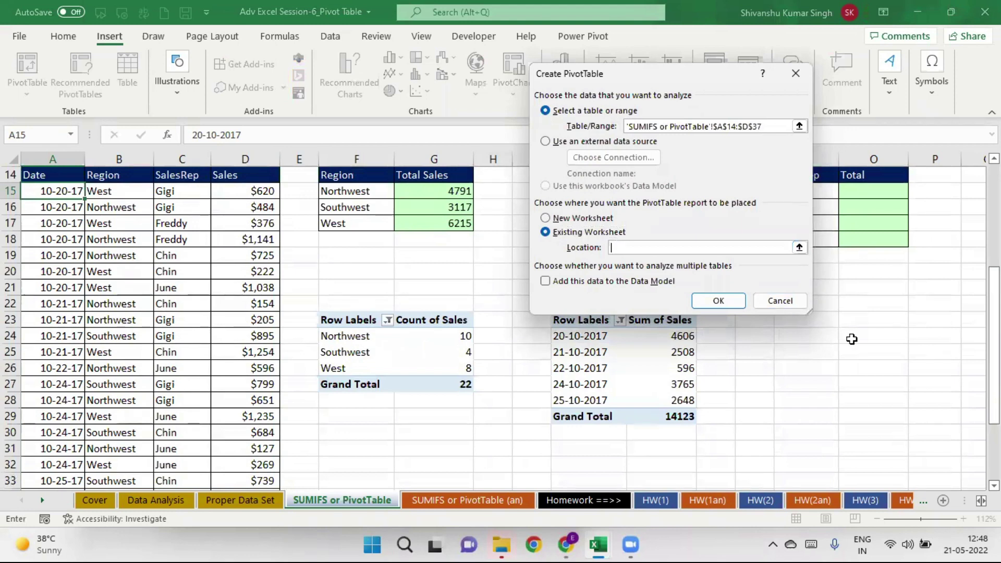
click(808, 322)
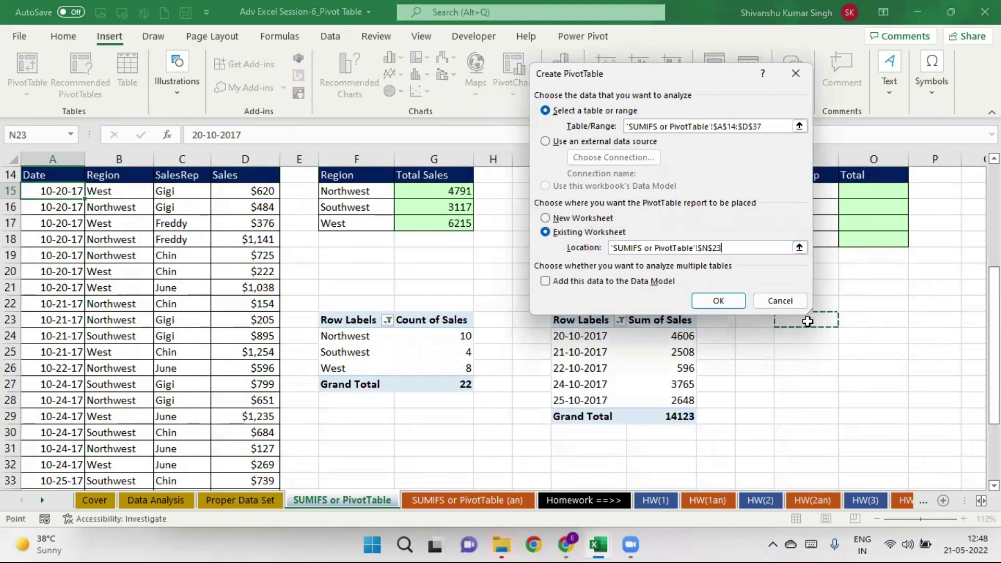
click(718, 301)
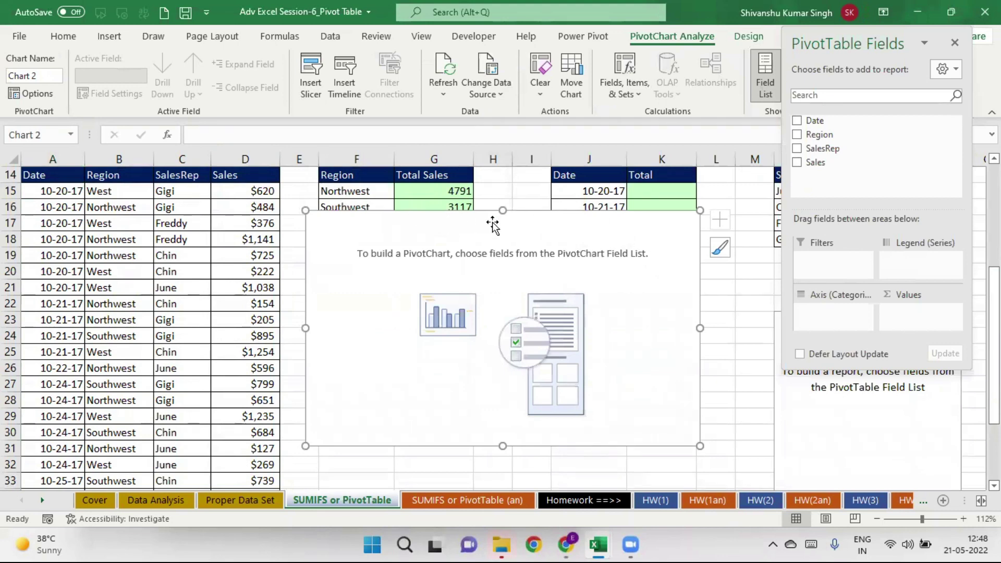
Step: Build the N23 PivotTable with SalesRep as rows and Sum of Sales as values
double_click(869, 35)
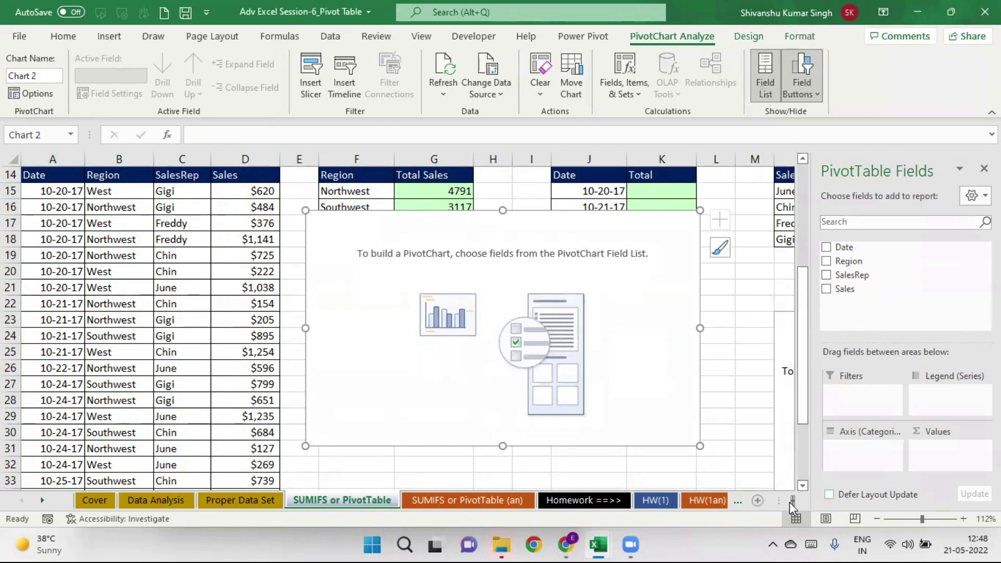
click(680, 478)
key(Right)
key(Right)
key(Right)
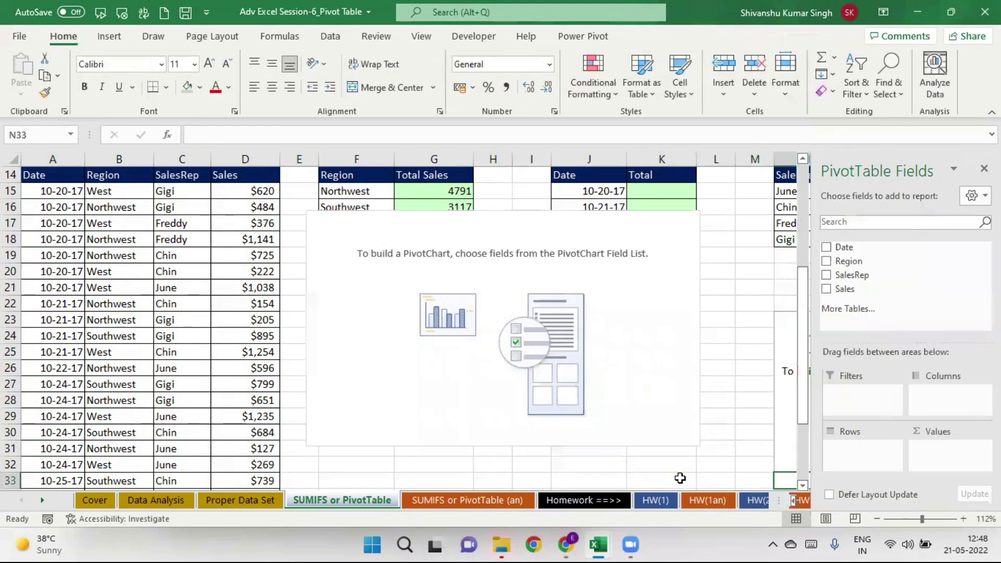
key(Right)
key(Right)
key(Right)
key(Right)
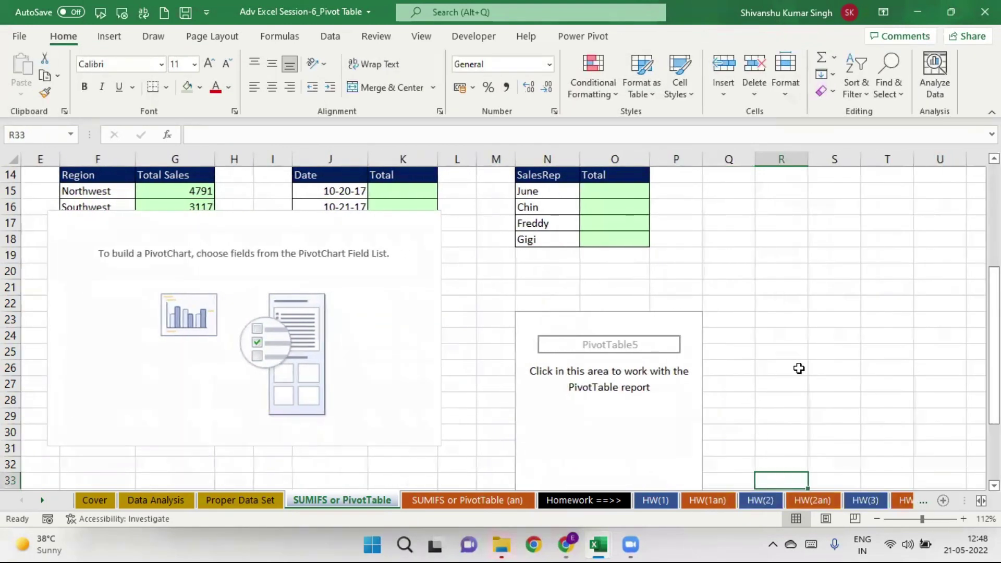
click(693, 268)
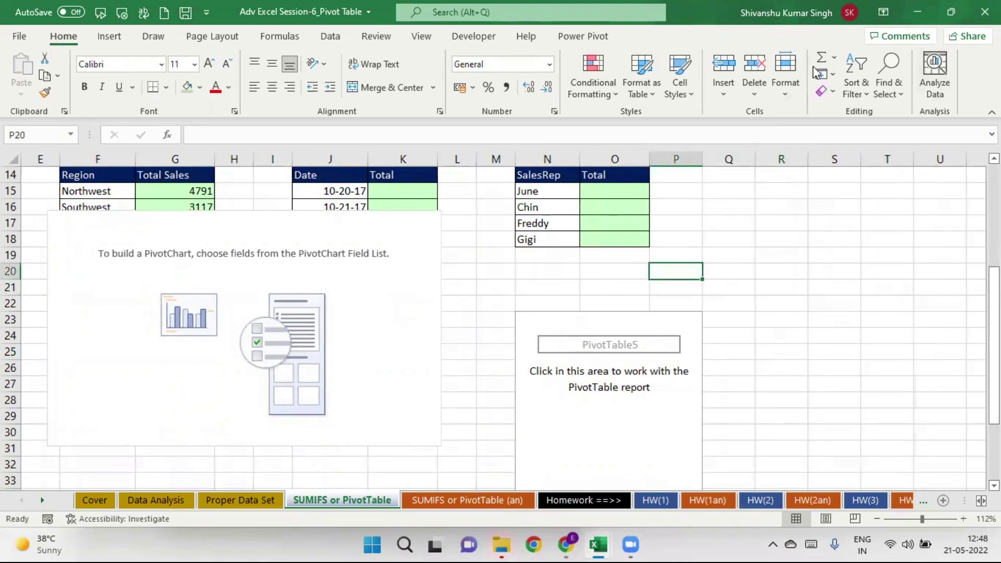
click(609, 328)
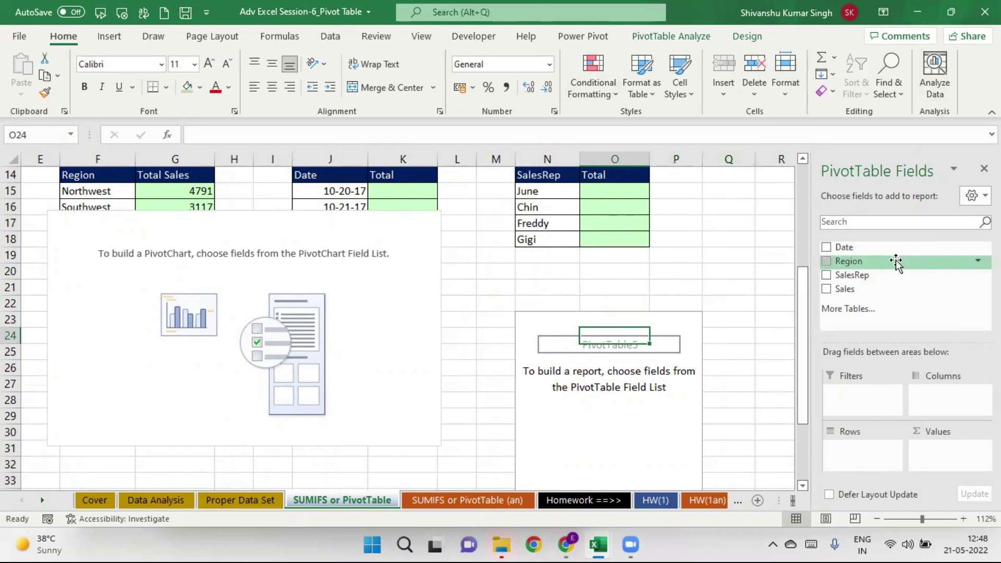
drag(847, 277, 876, 452)
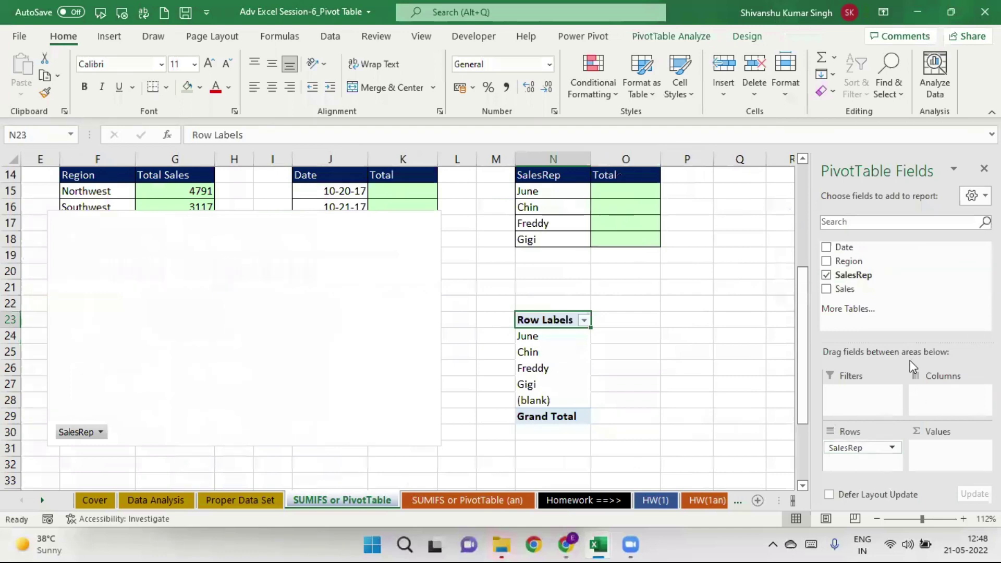
drag(844, 290, 950, 449)
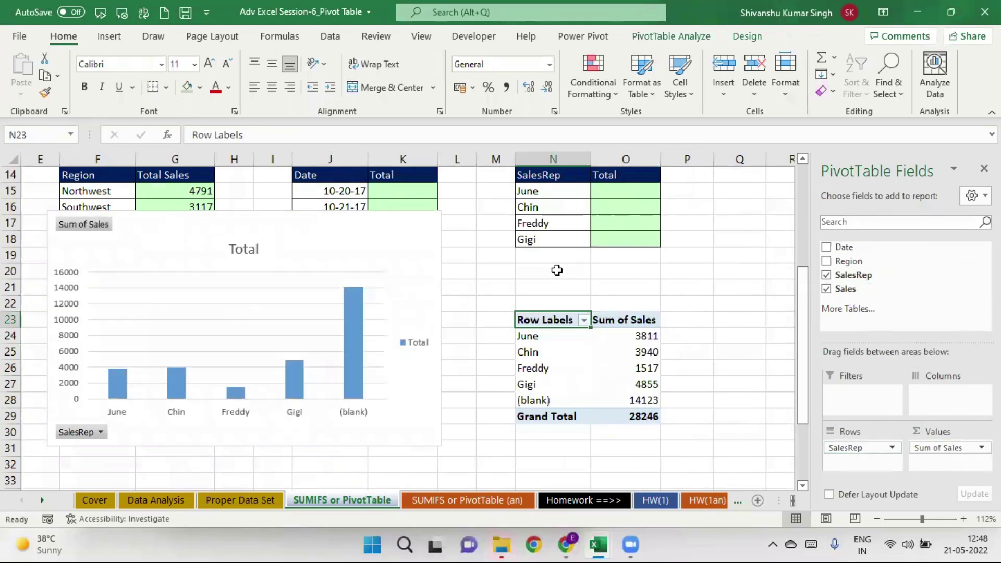
Step: Delete the pivot chart that was generated alongside the SalesRep PivotTable
click(212, 298)
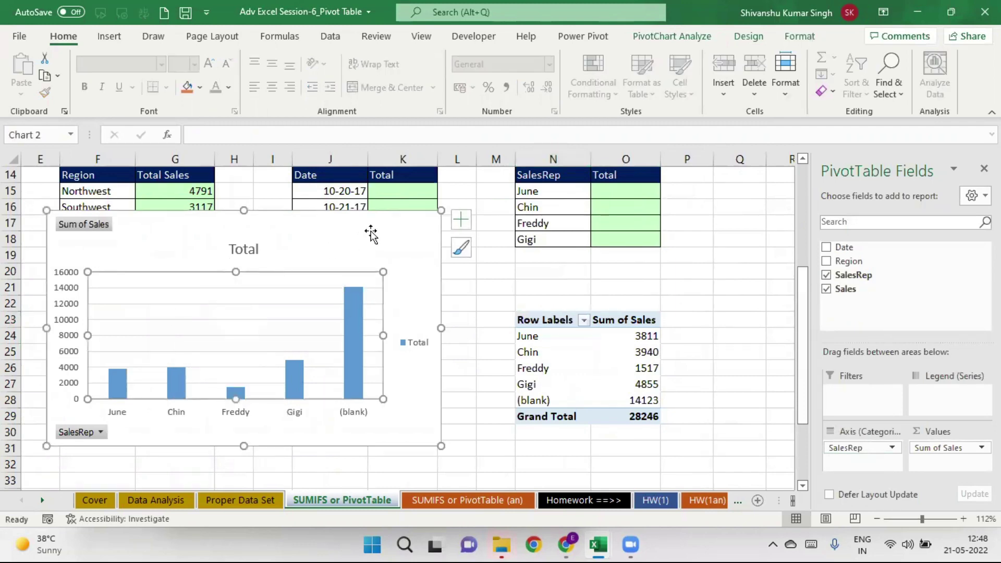
click(393, 233)
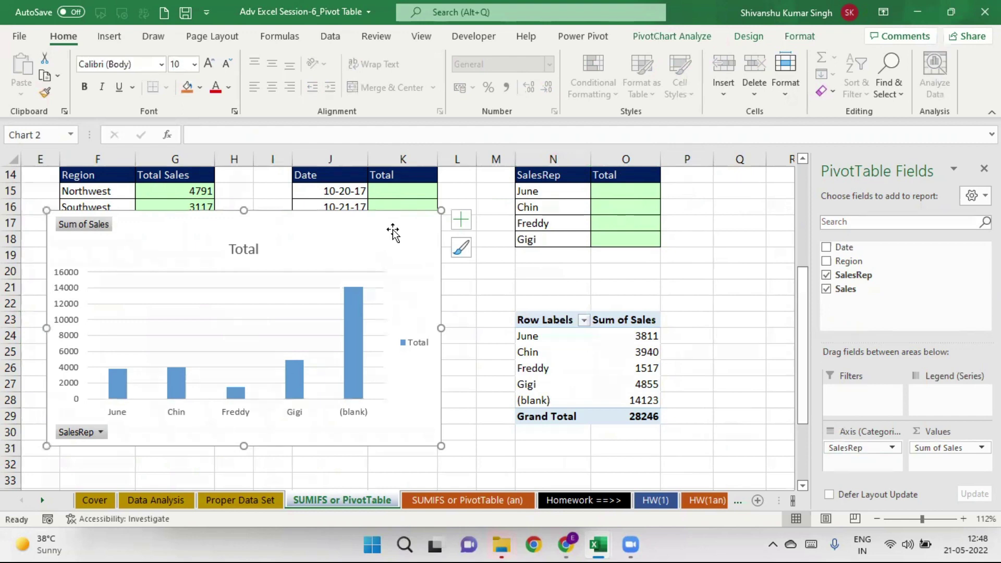
key(Delete)
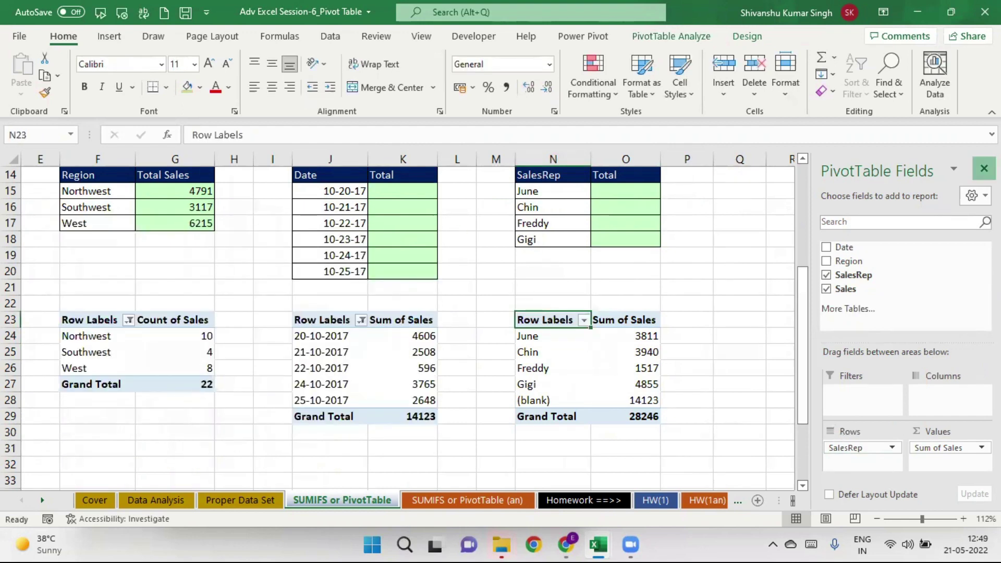
Step: Delete cells N22:P30 with Shift cells left, removing the SalesRep PivotTable
click(984, 168)
drag(562, 320, 635, 412)
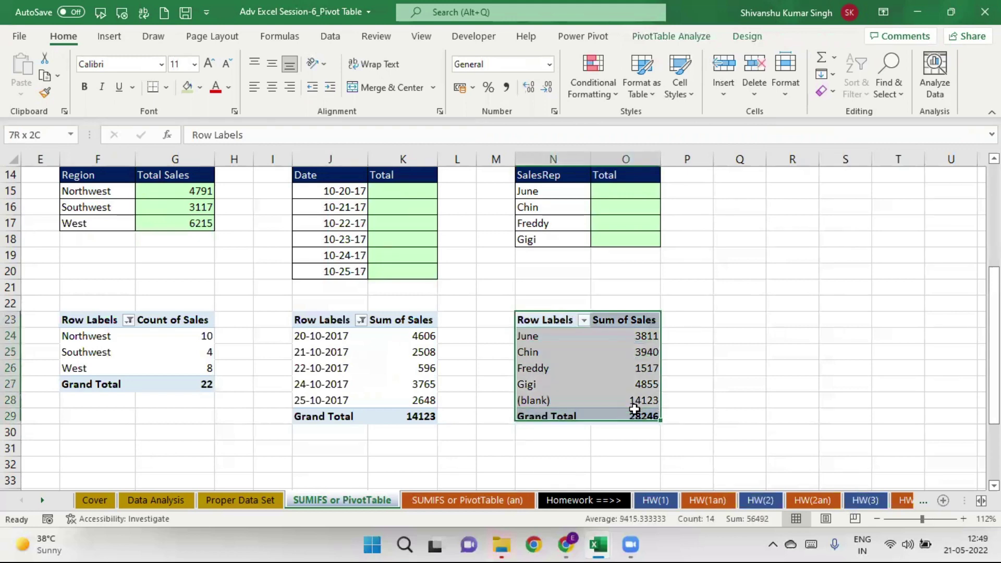
right_click(596, 381)
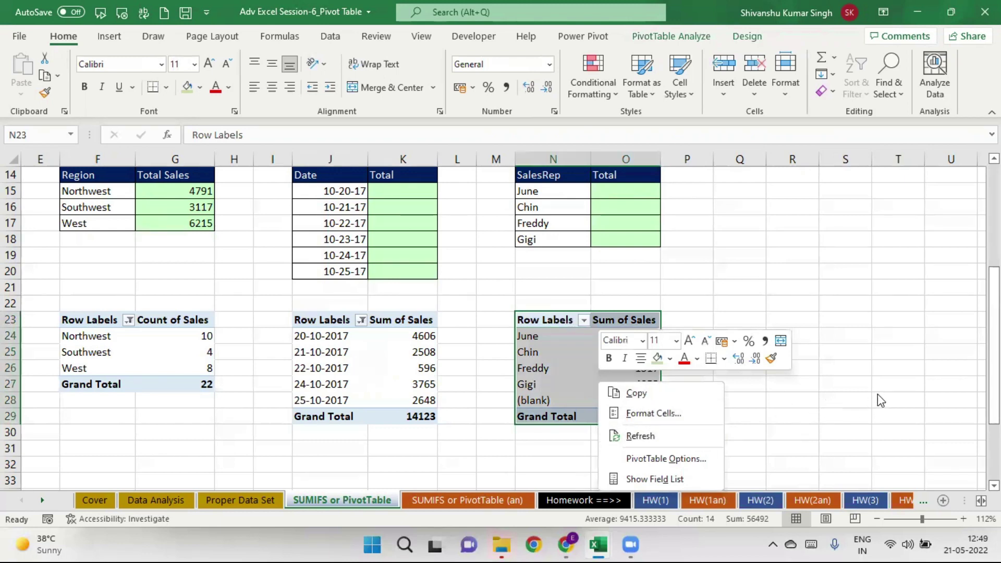
key(Escape)
drag(534, 301, 680, 428)
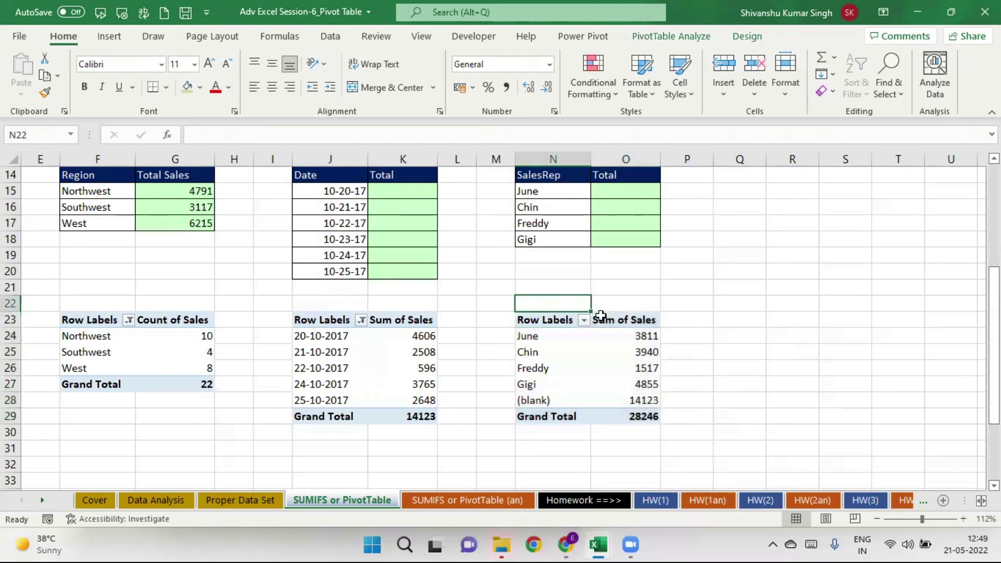
right_click(680, 428)
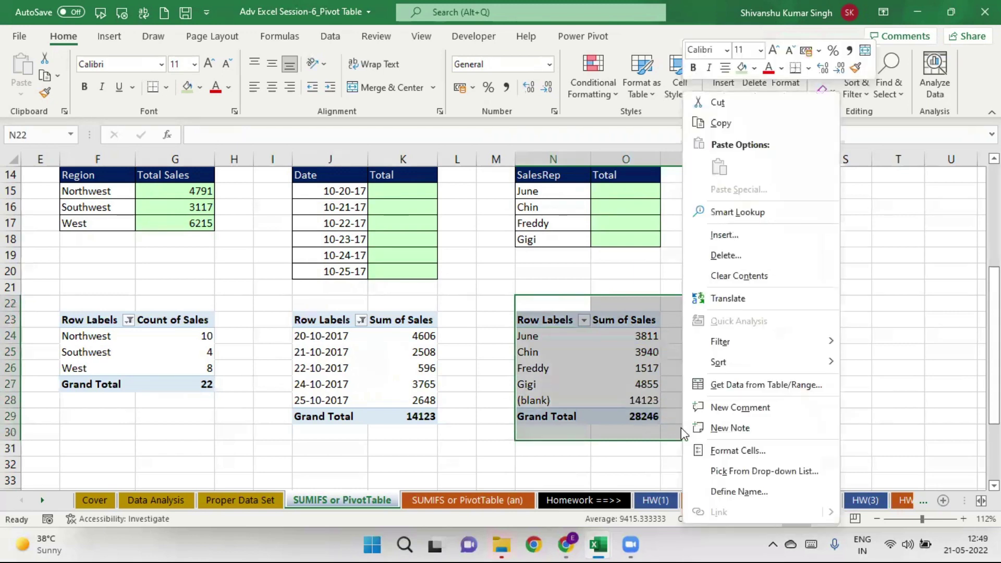
click(772, 253)
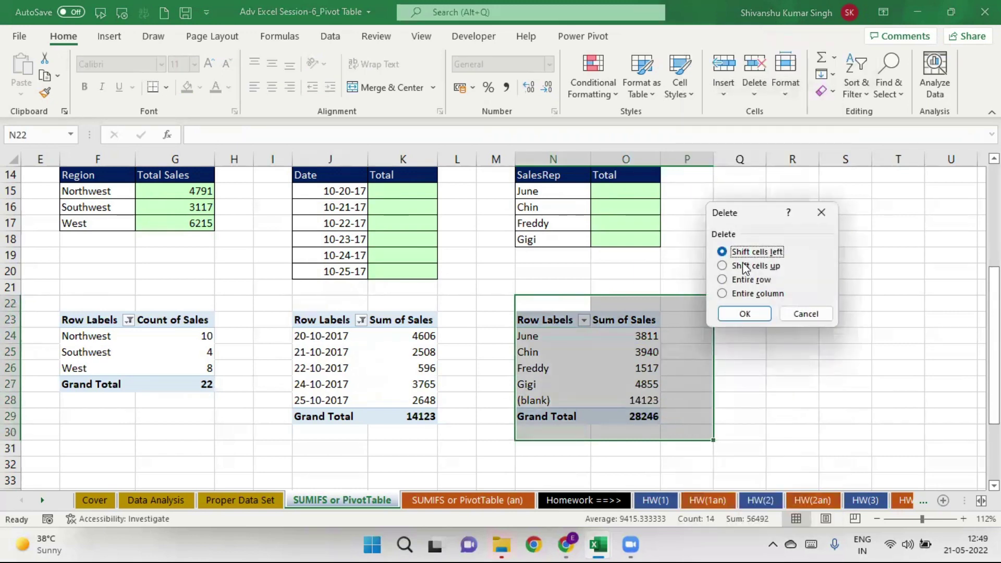
click(758, 309)
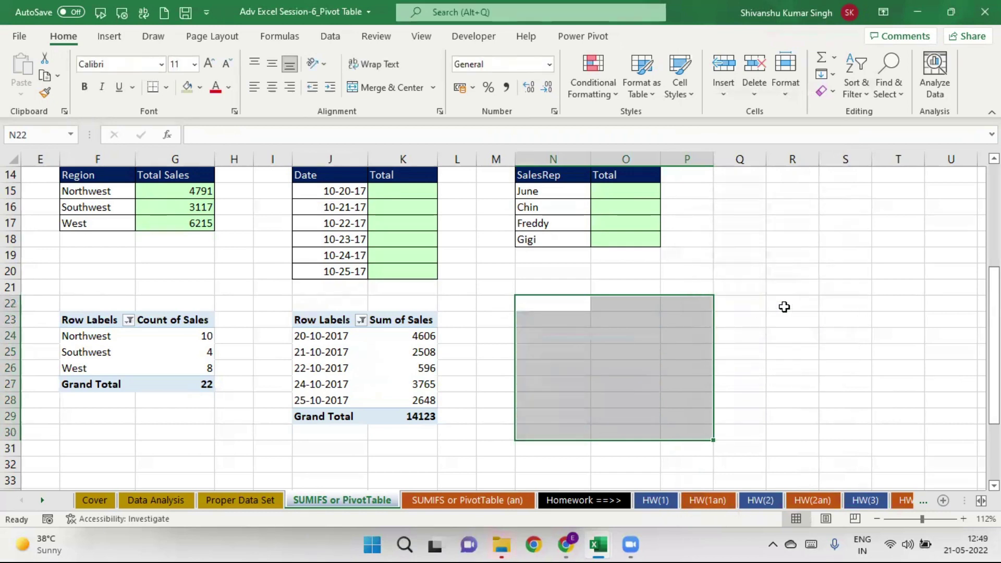
Step: Move the selection back to the column A sales data, then to an empty cell
click(778, 308)
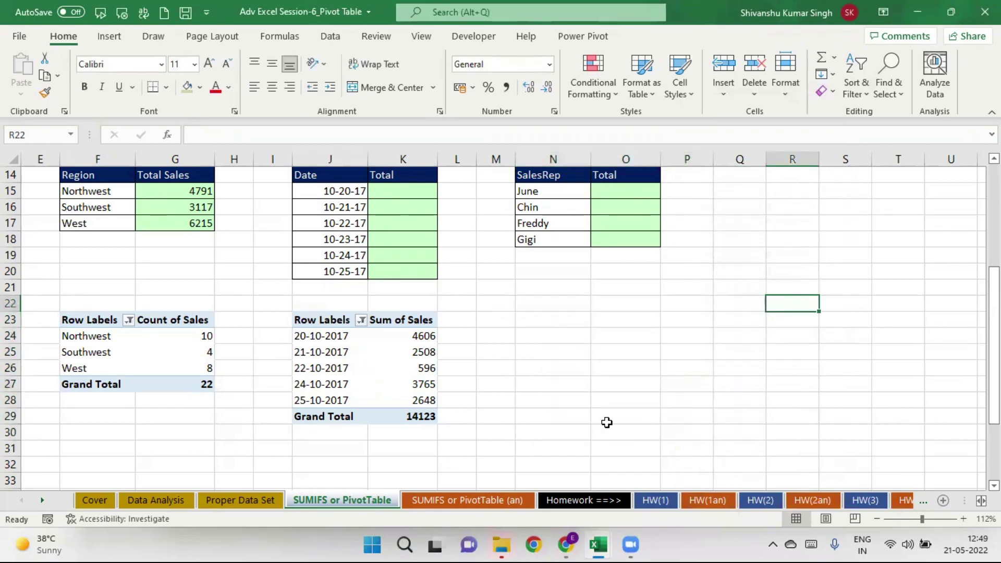
click(334, 443)
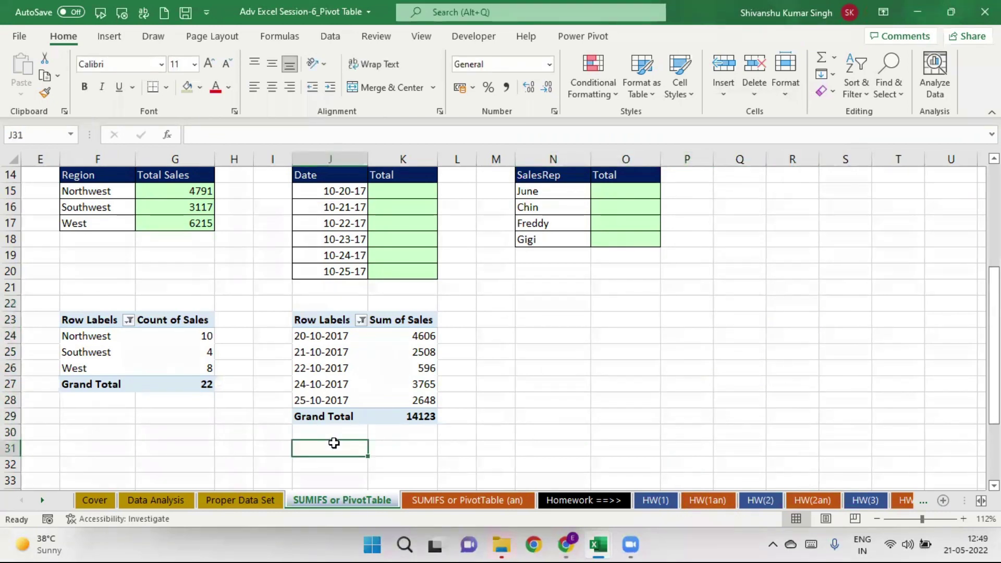
key(Left)
key(Home)
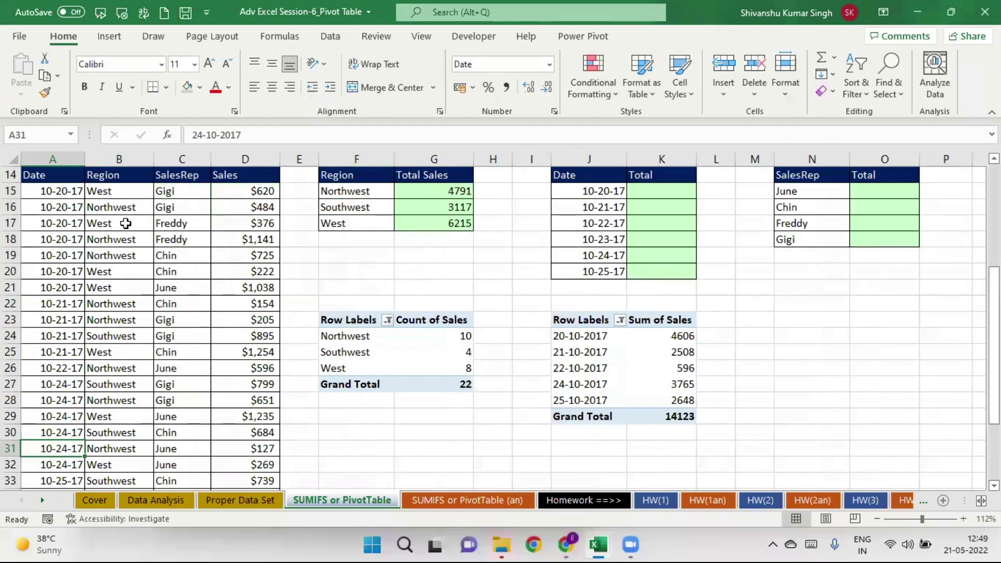
click(834, 274)
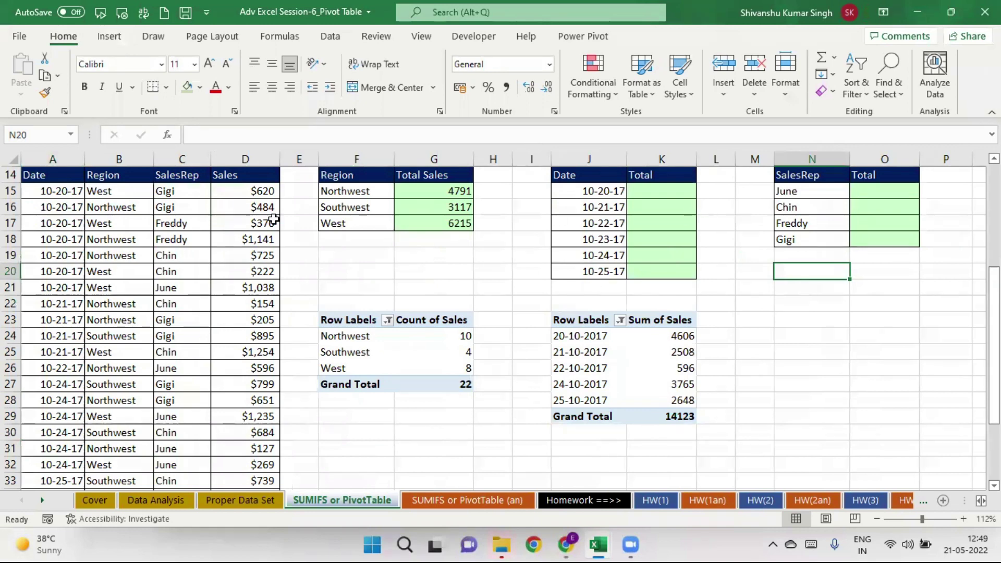
Step: Start a PivotChart & PivotTable from the A14:D37 sales data on a new worksheet
click(48, 175)
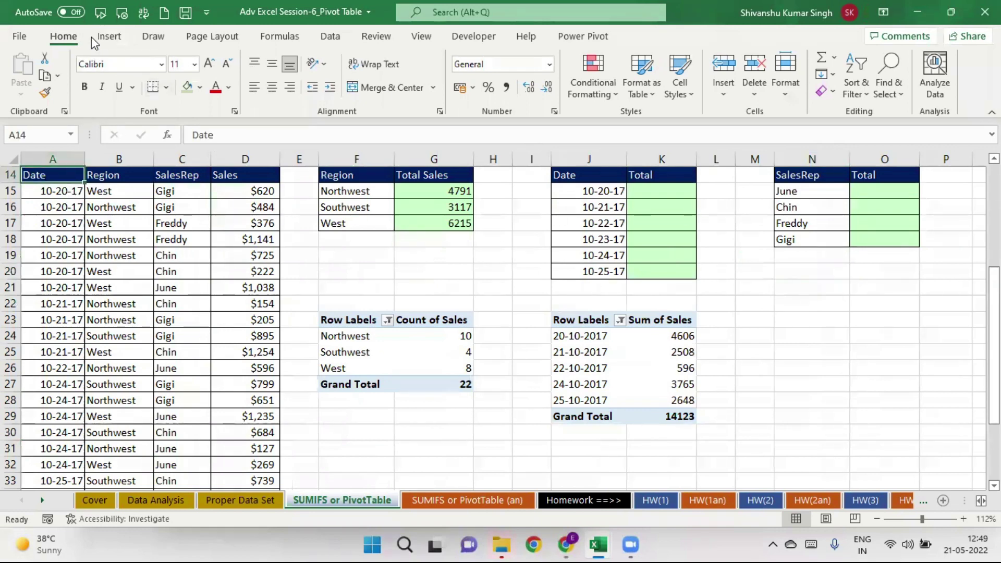
click(108, 36)
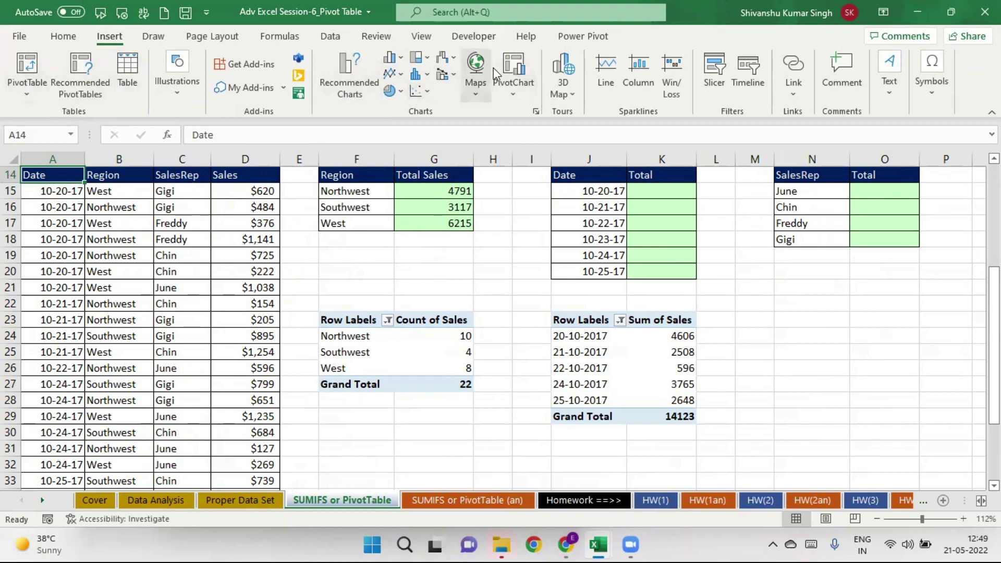
click(514, 95)
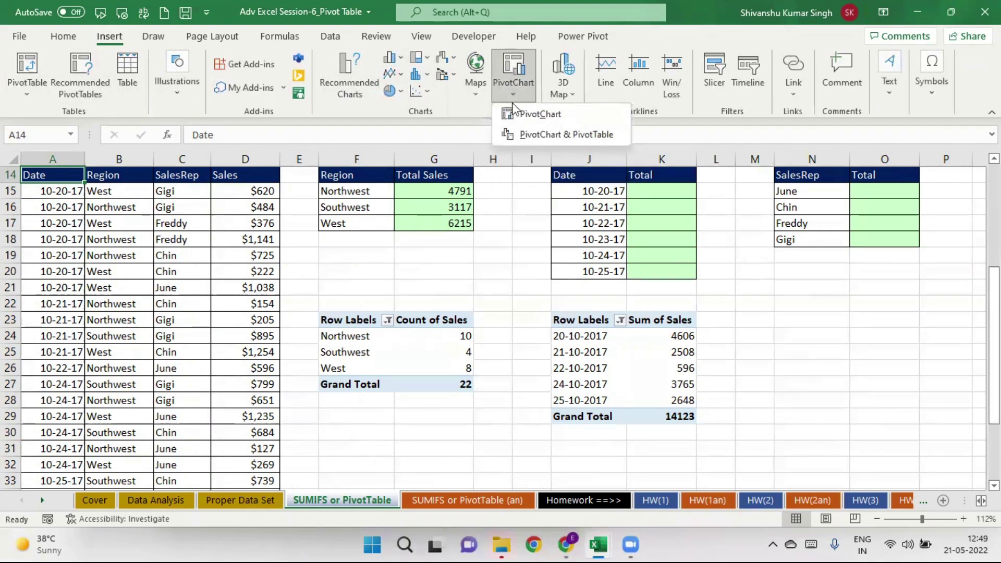
click(533, 135)
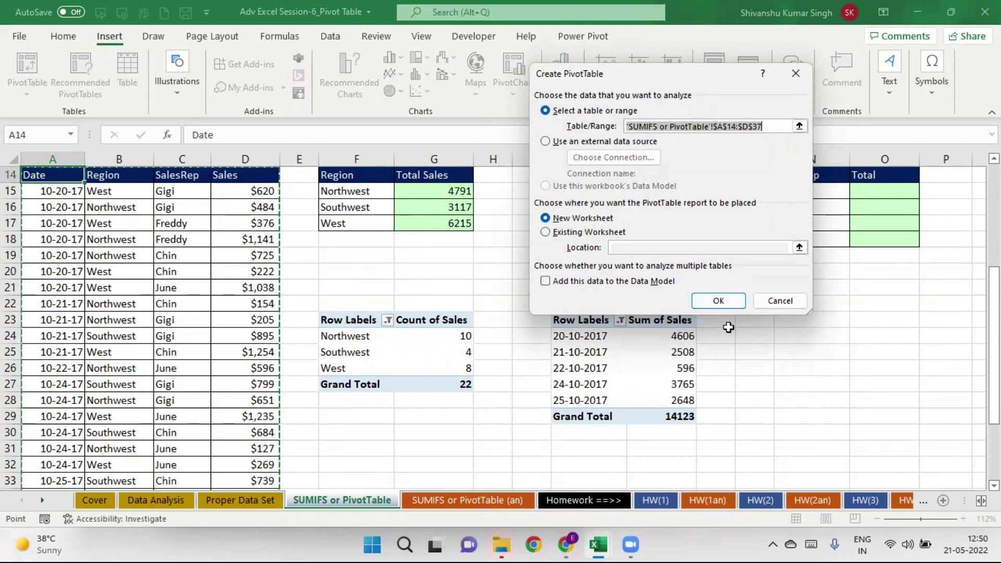
Step: Create the pivot on a new sheet named 'New Analysis', charting Sum of Sales by SalesRep
click(718, 301)
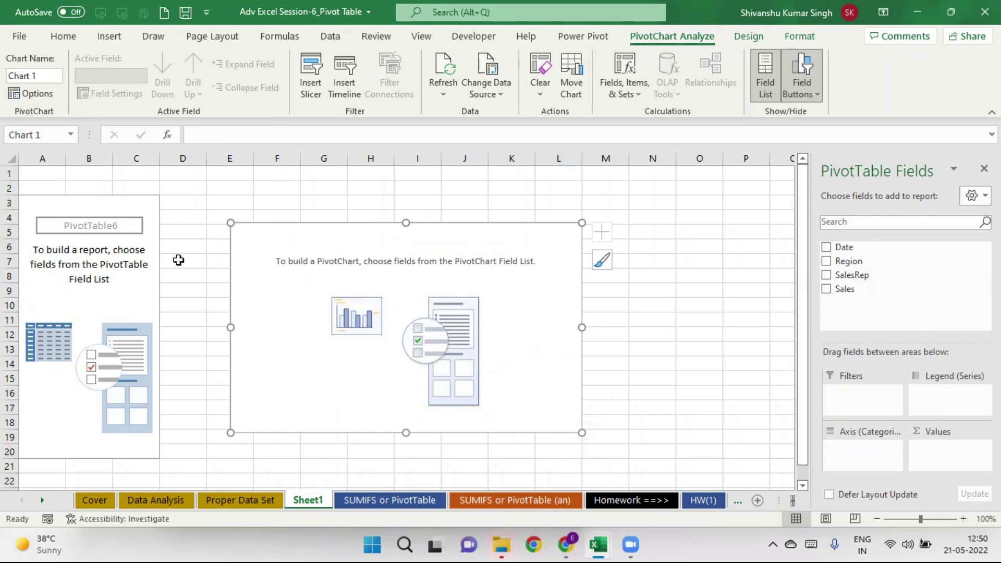
double_click(311, 501)
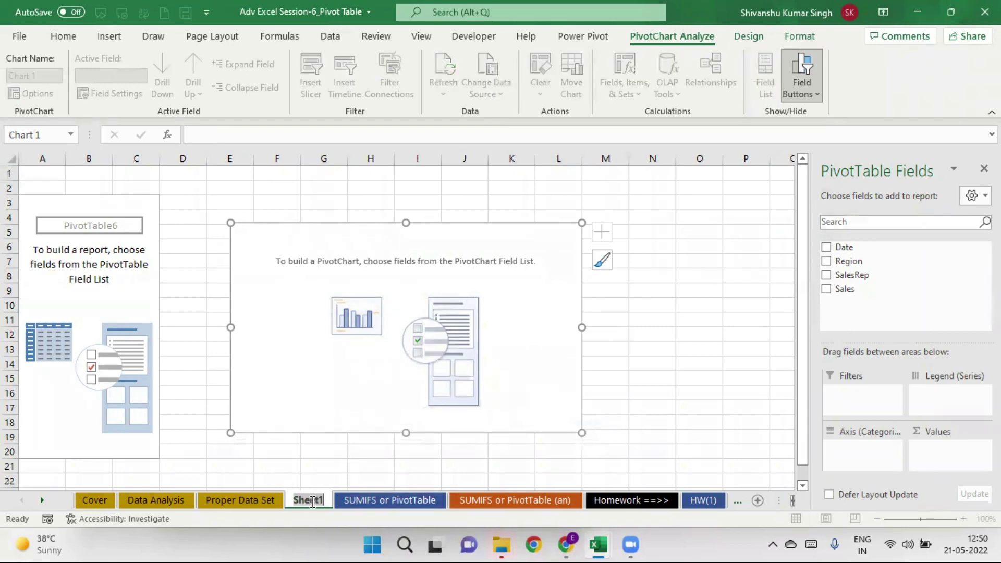
text(New Analysis)
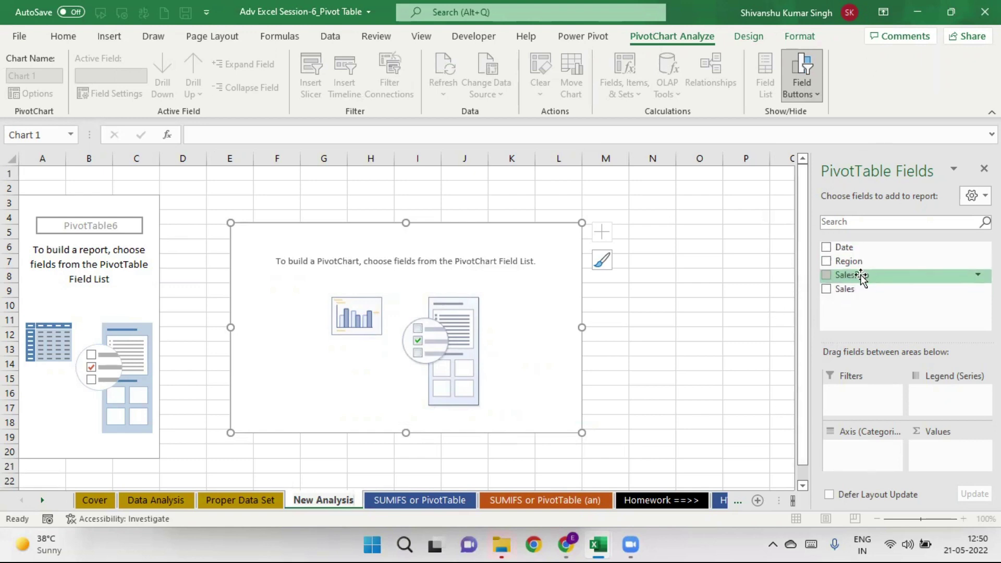
drag(860, 277, 859, 458)
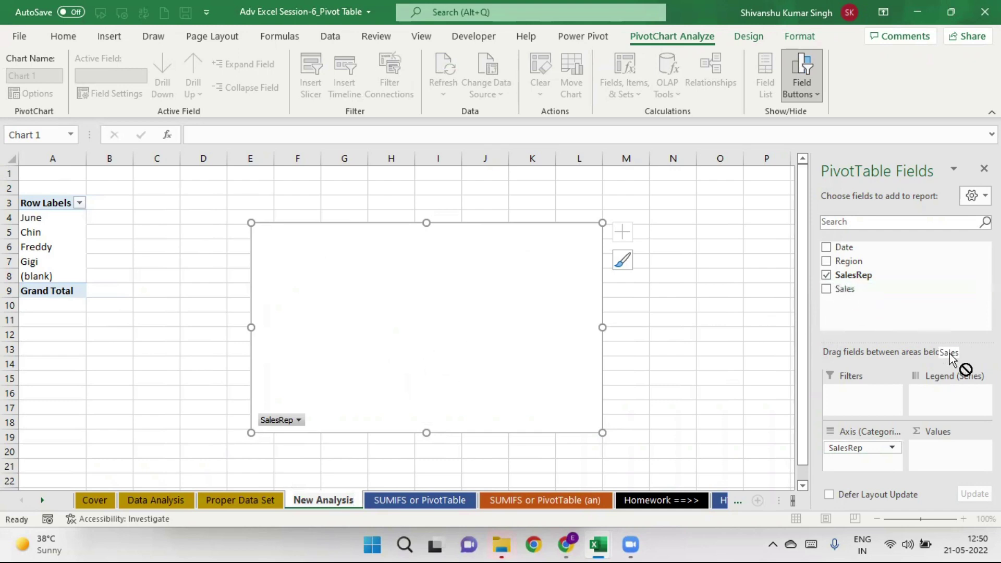
drag(842, 295, 950, 449)
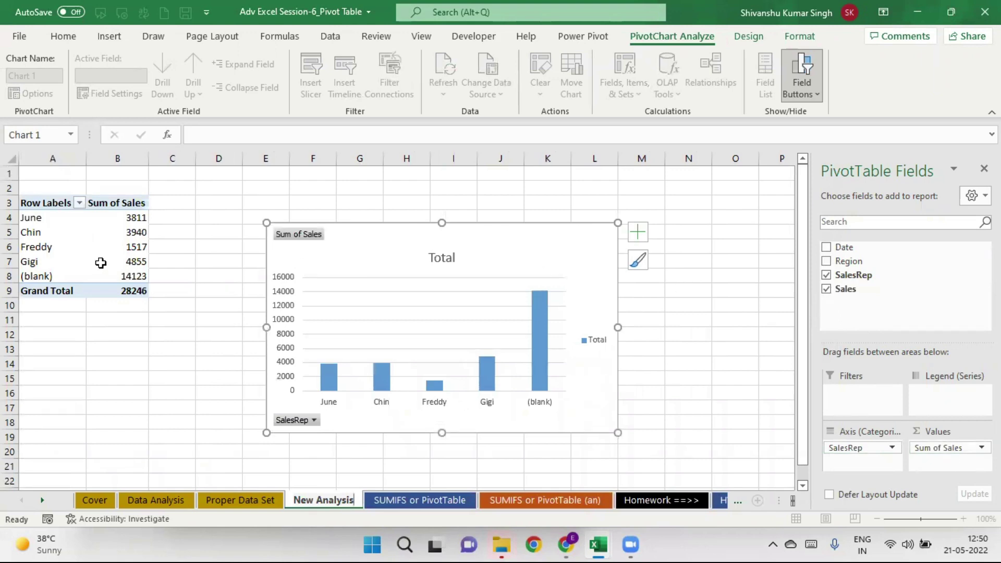
Step: Filter out the (blank) rep so the pivot totals 14123 across four reps
click(80, 203)
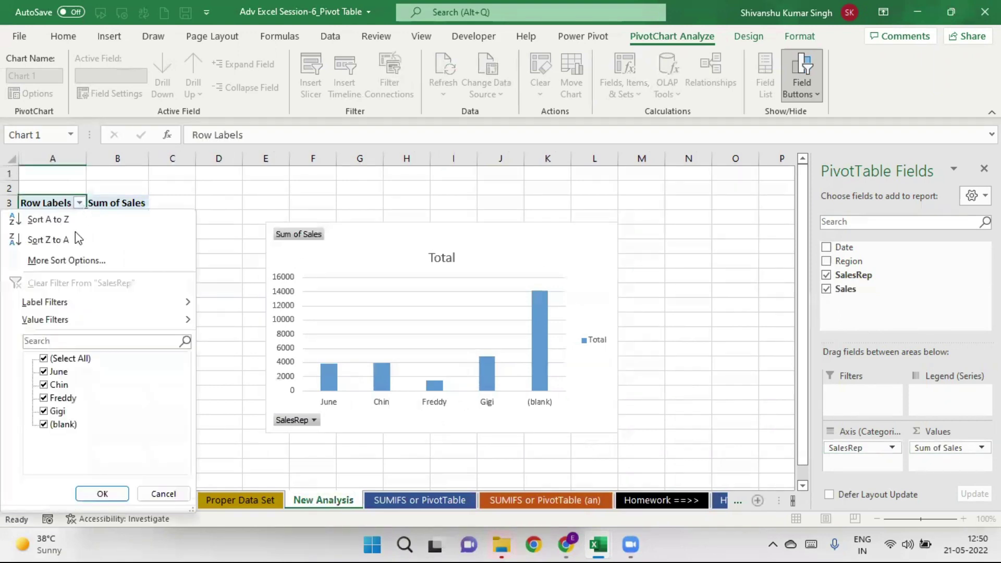
click(43, 424)
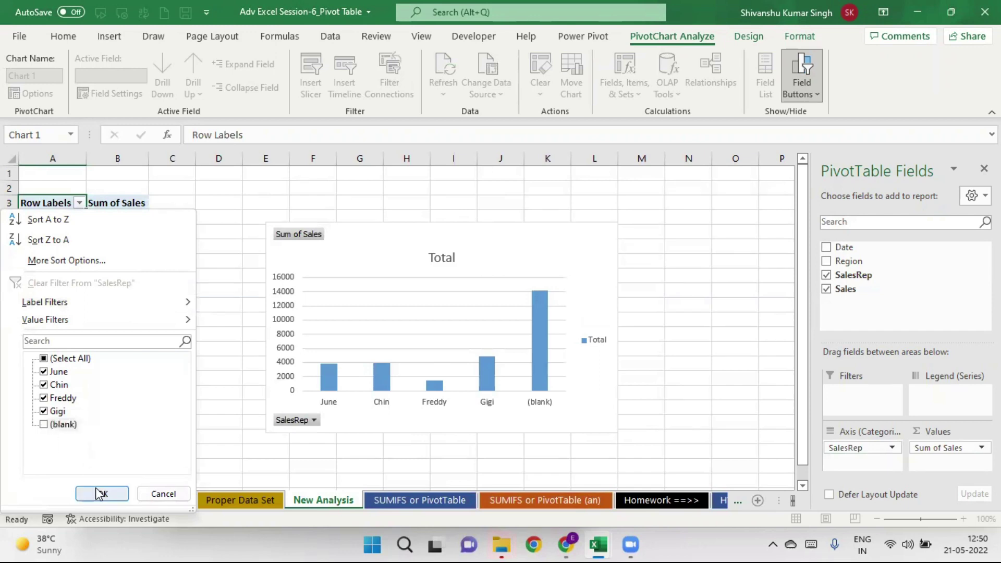
click(97, 495)
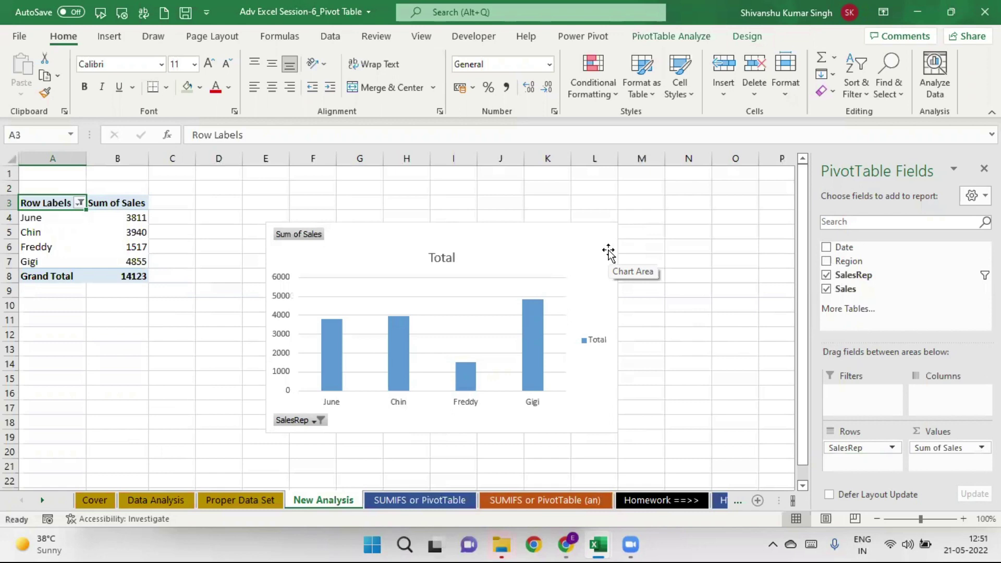
key(XF86AudioRaiseVolume)
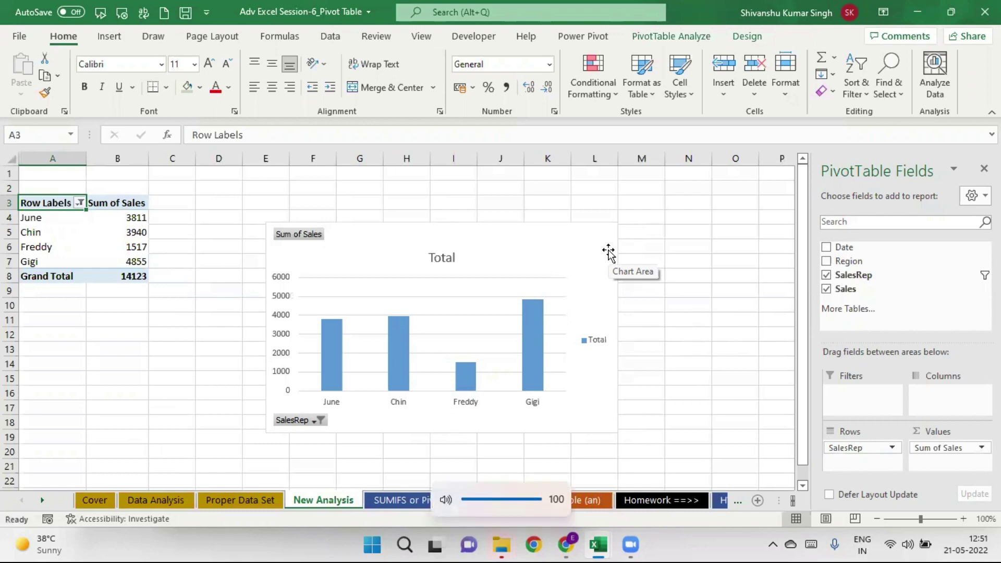
click(984, 168)
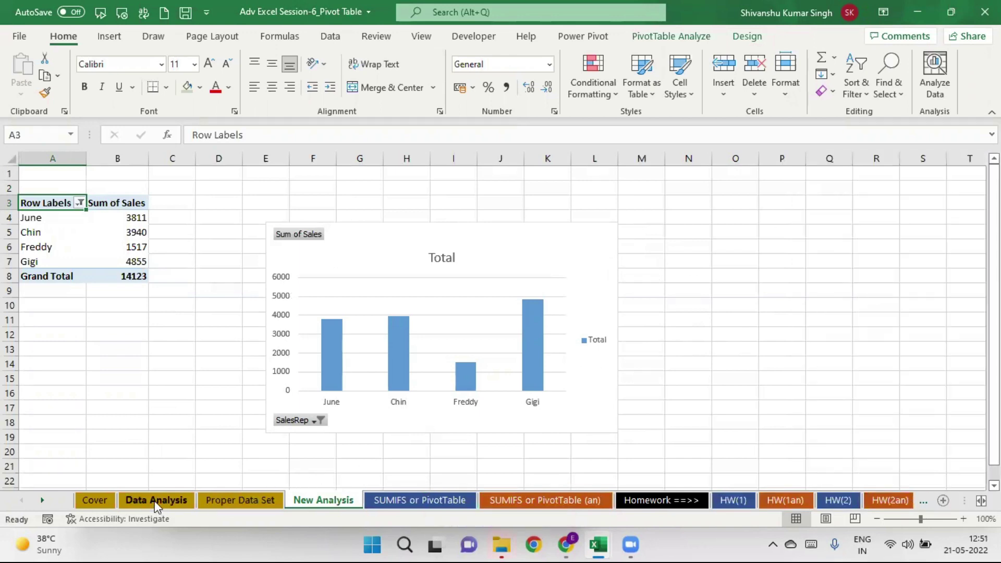
Step: Browse the Proper Data Set, New Analysis and SUMIFS sheets, ending on 'SUMIFS or PivotTable'
click(229, 503)
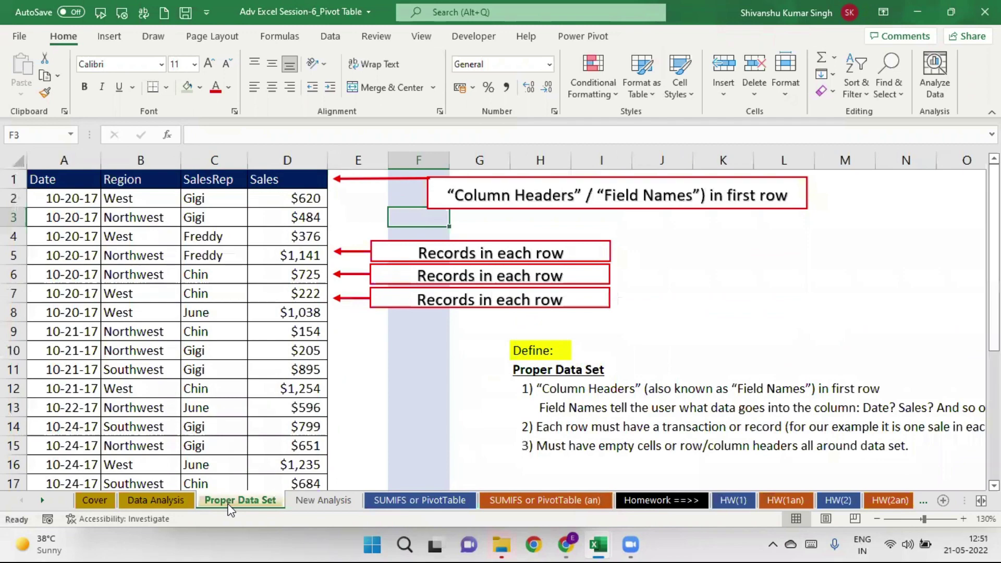
click(319, 501)
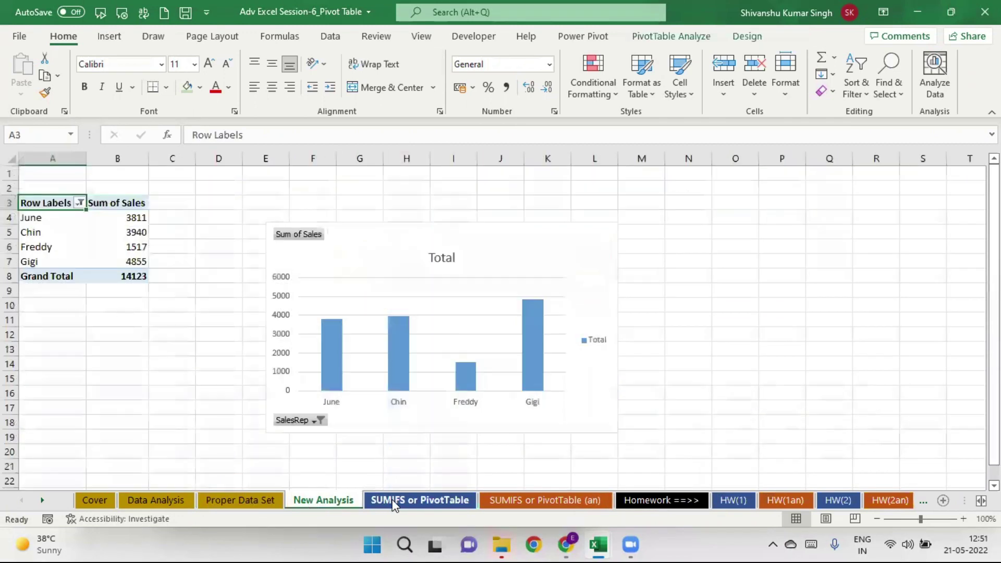
click(393, 501)
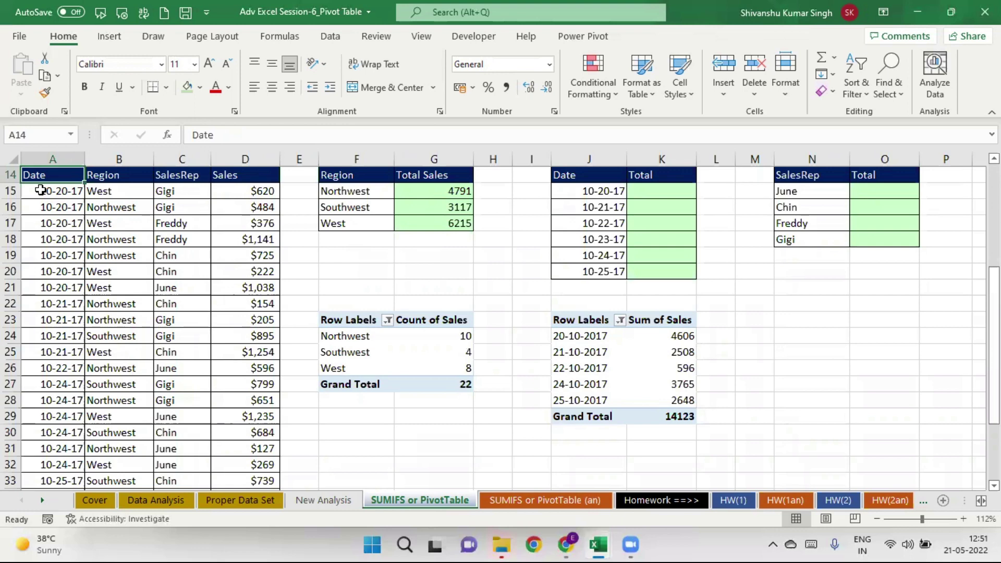
click(553, 501)
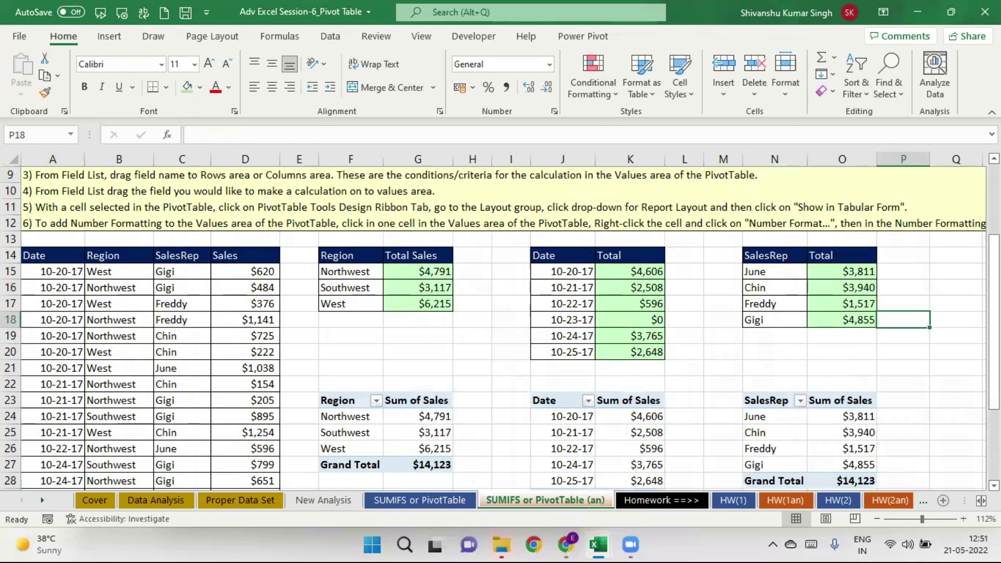
scroll(492, 450, down, 2)
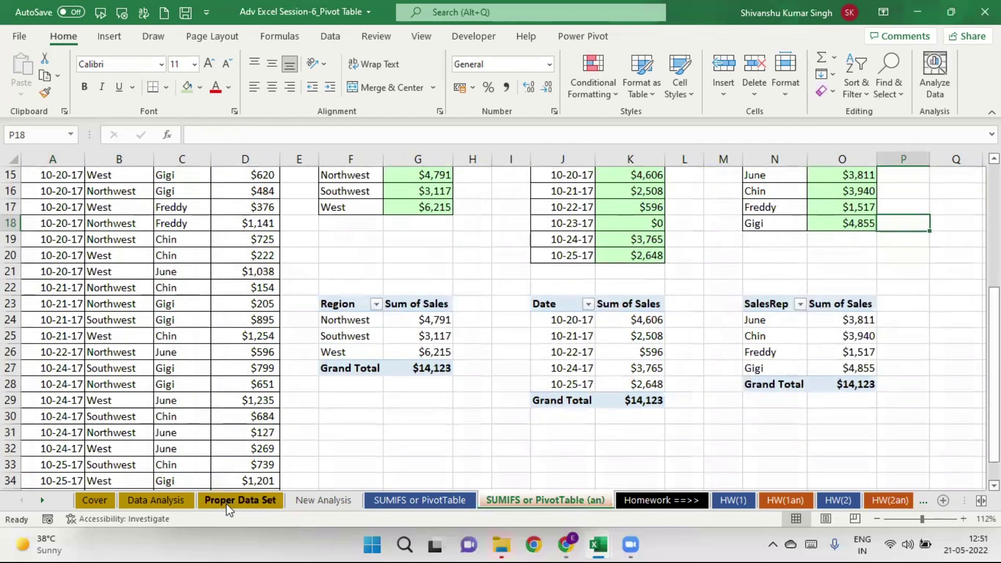
click(227, 501)
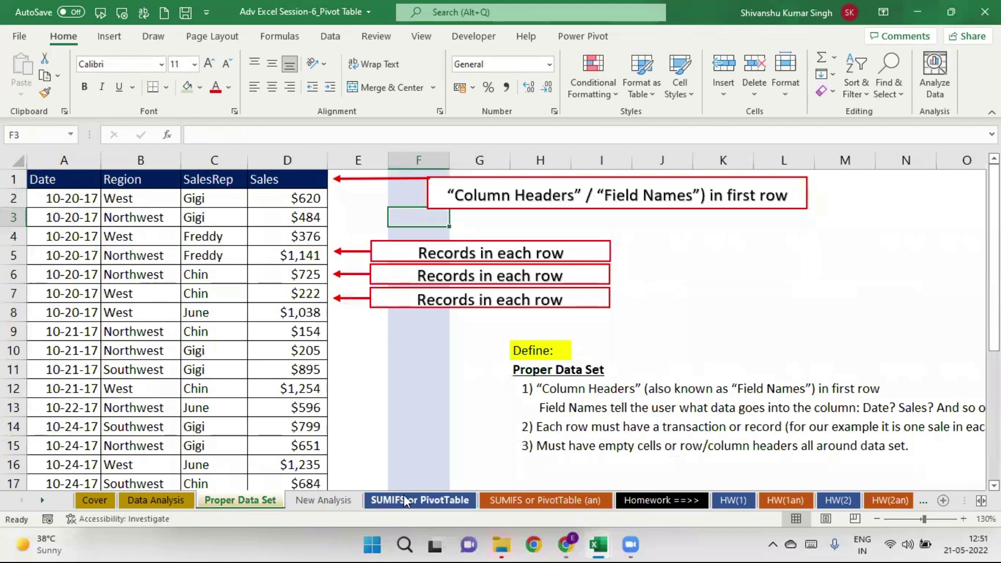
click(403, 498)
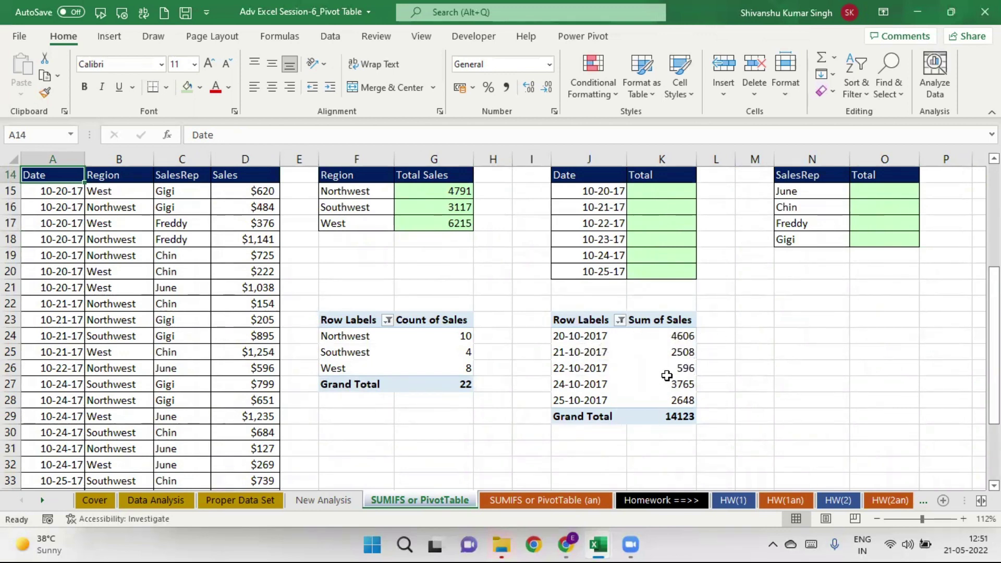
Step: Format the date PivotTable's Sum of Sales values as ₹ currency with two decimals
click(650, 336)
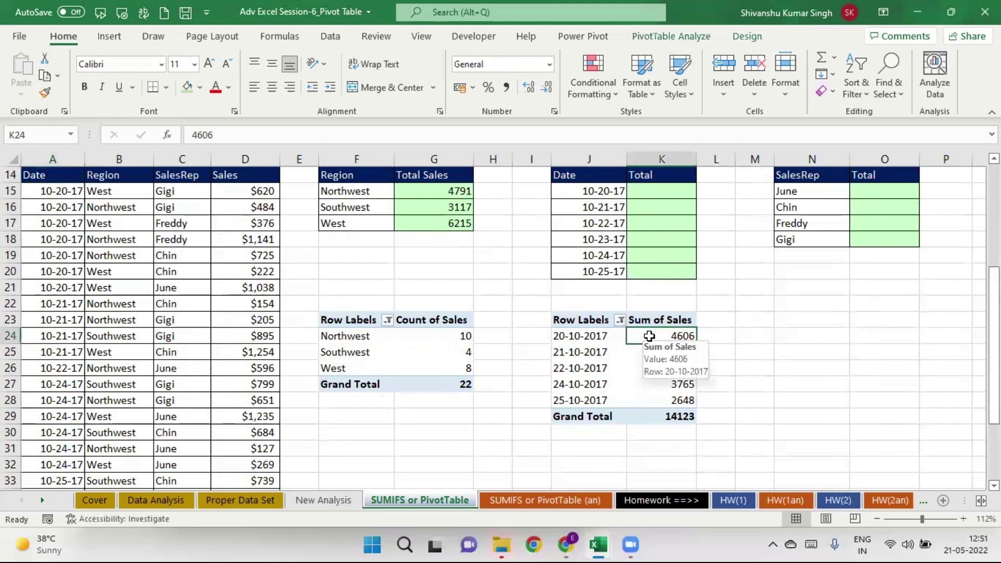
right_click(649, 336)
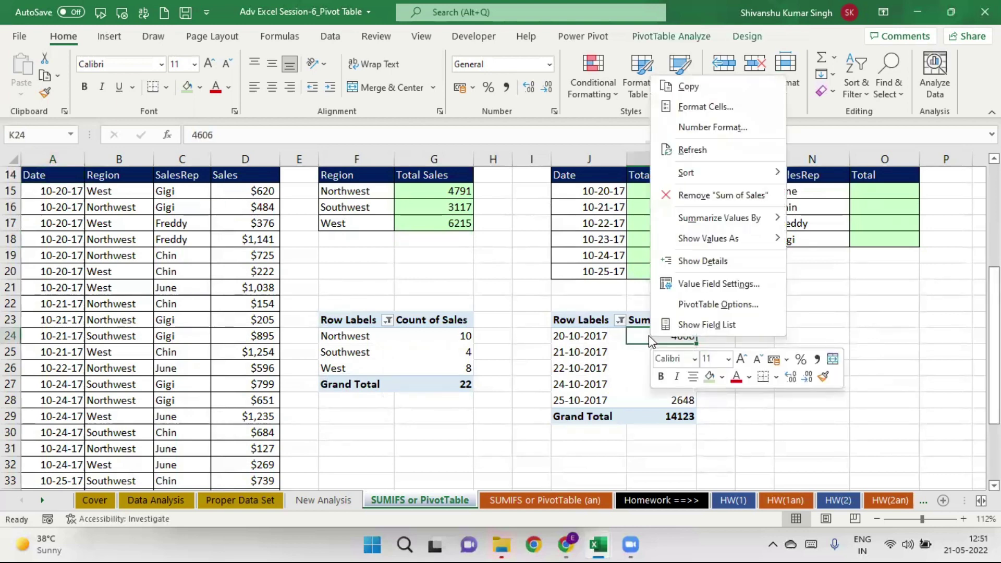
click(750, 136)
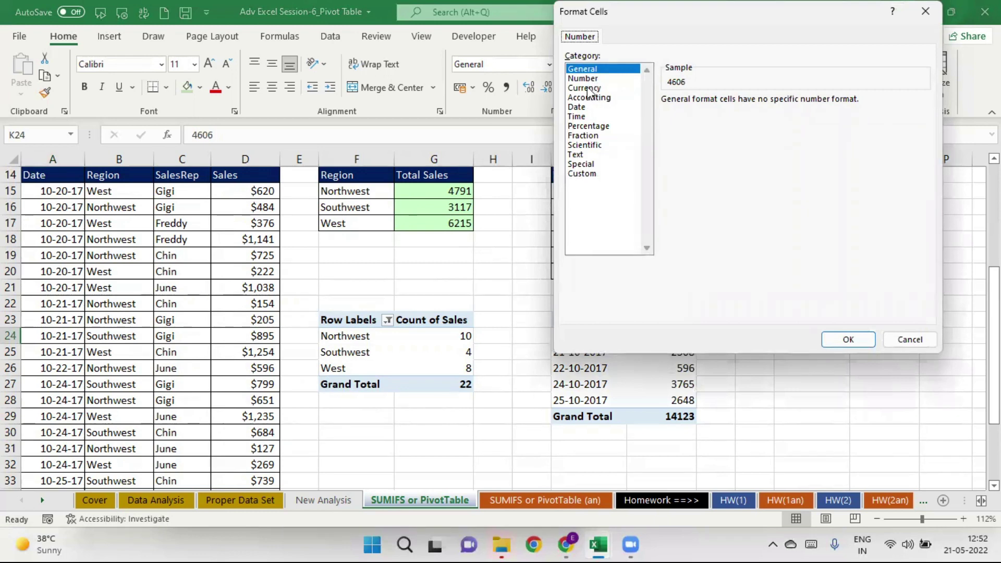
click(588, 88)
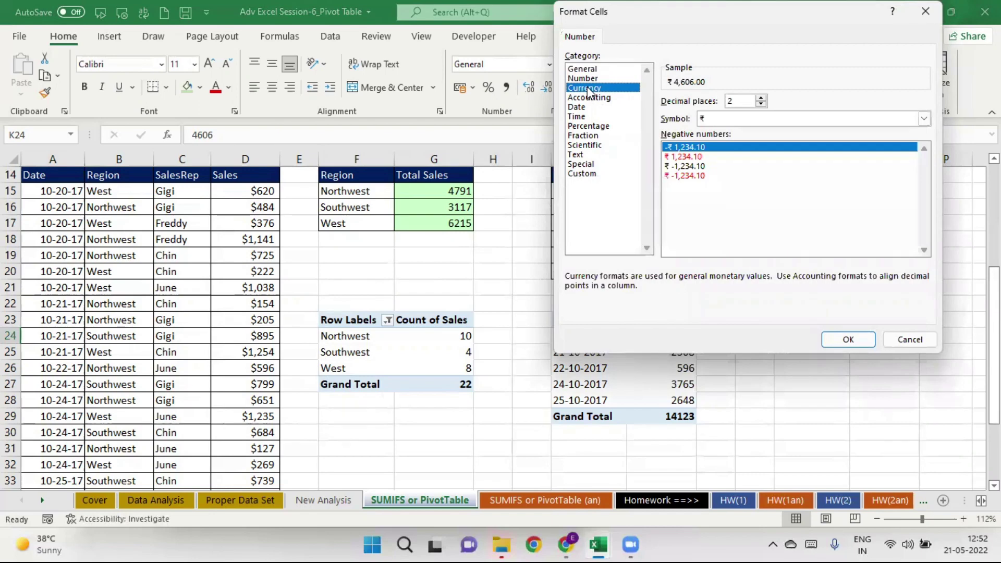
click(849, 340)
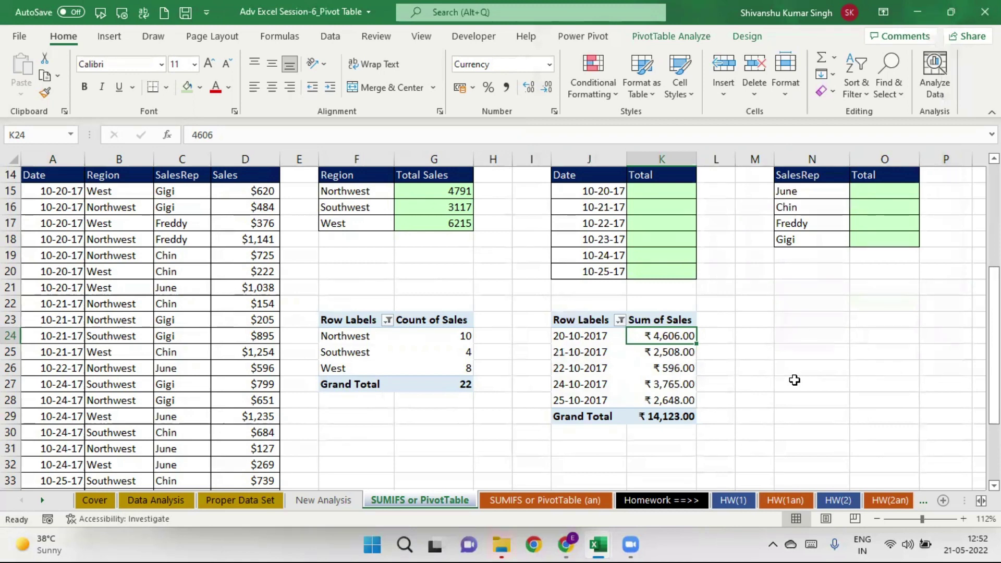
Step: Switch to the 'SUMIFS or PivotTable (an)' answer sheet
right_click(663, 333)
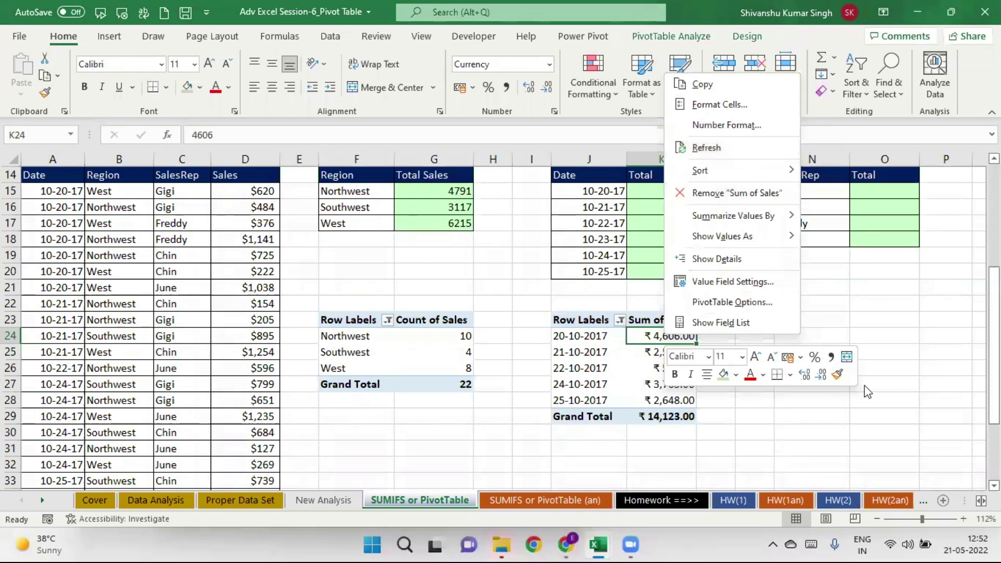
click(879, 439)
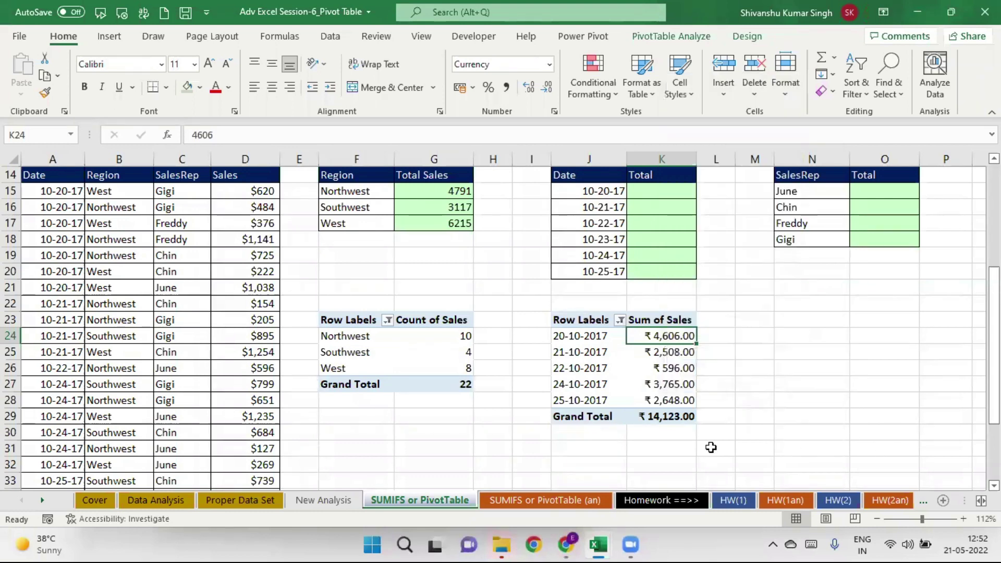
click(571, 499)
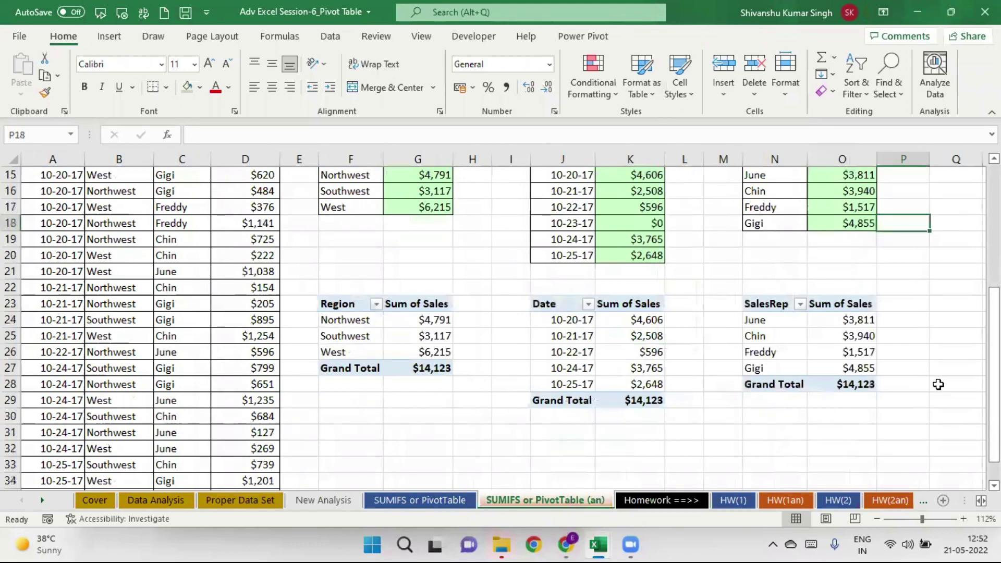
Step: Look through the HW(1), HW(1an), HW(2) and HW(2an) sheets
click(746, 502)
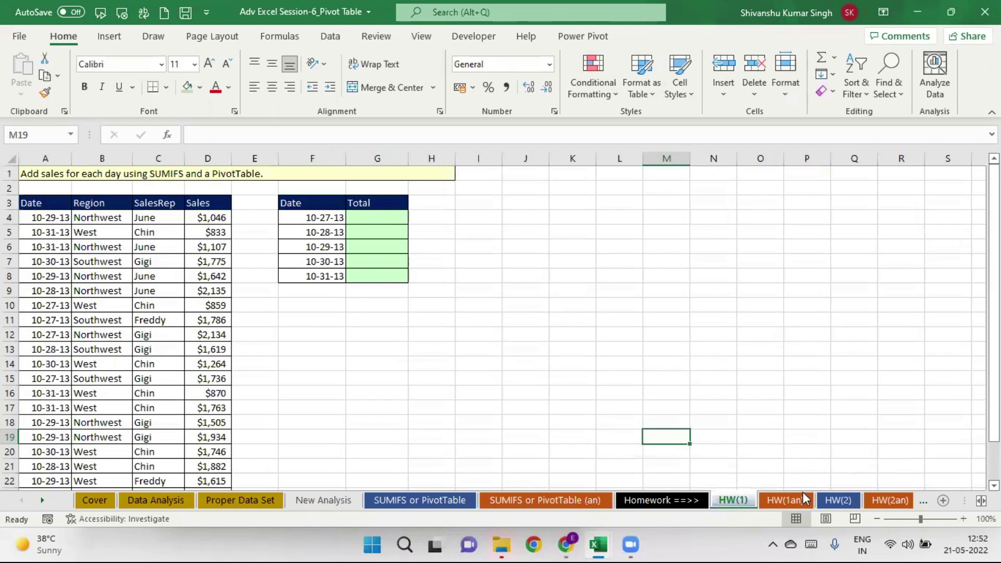
click(789, 502)
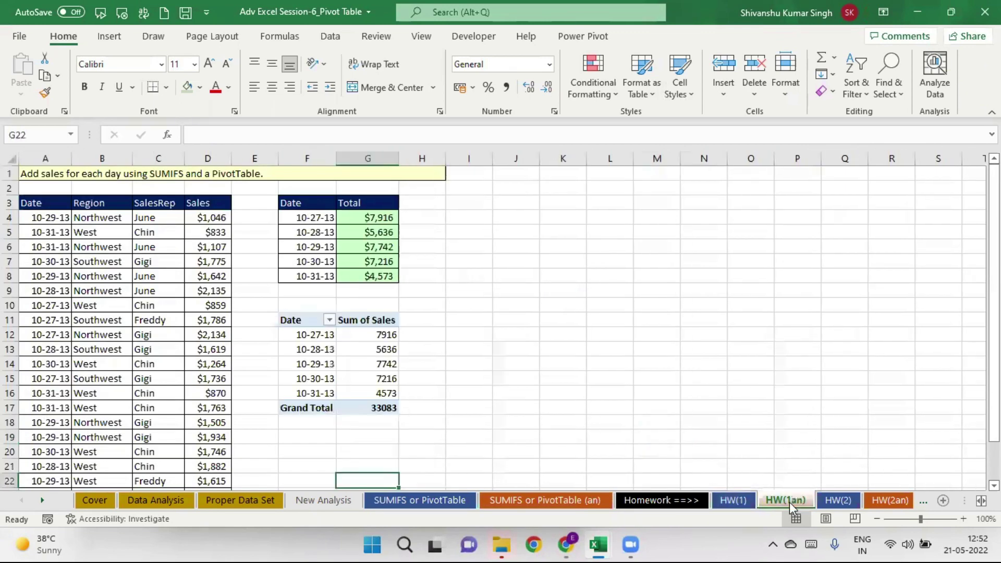
click(845, 502)
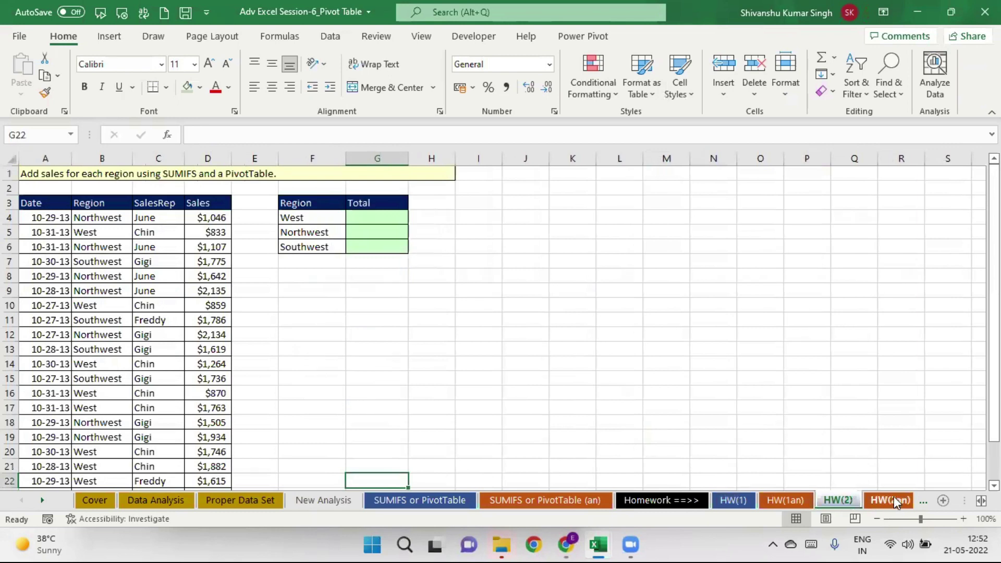
click(894, 501)
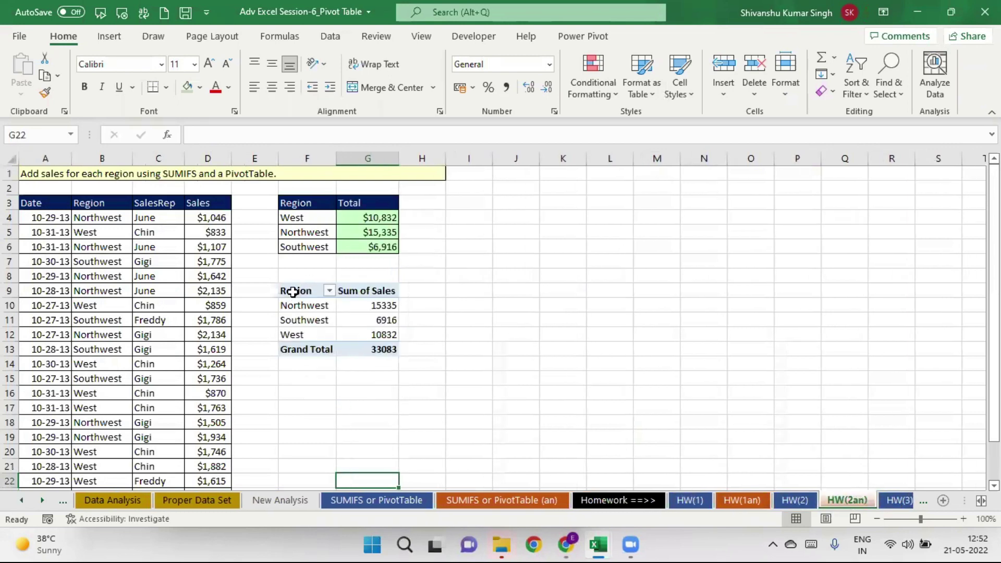
Step: Select the Region PivotTable on HW(2an) and check its context menu without changes
drag(295, 291, 386, 348)
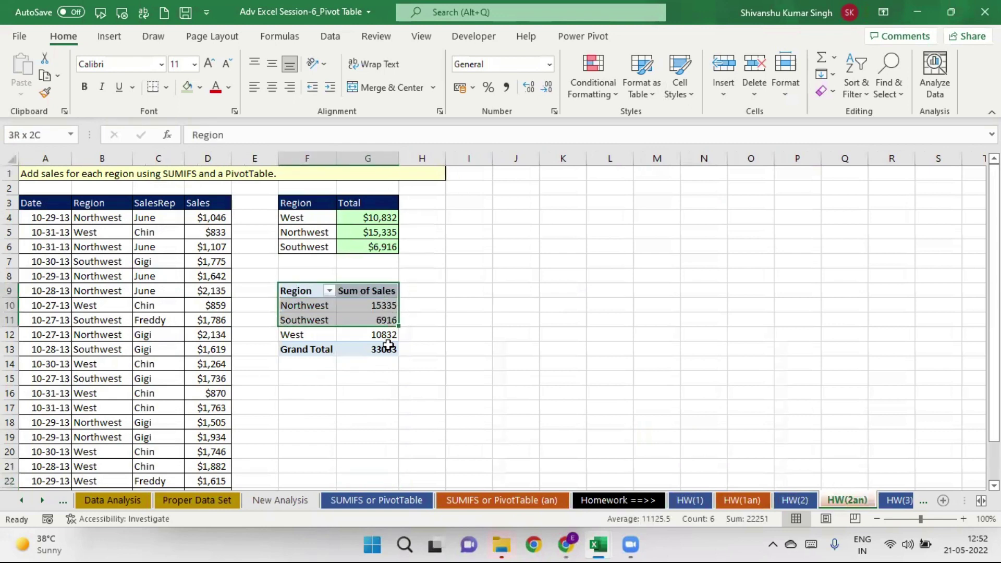
right_click(349, 336)
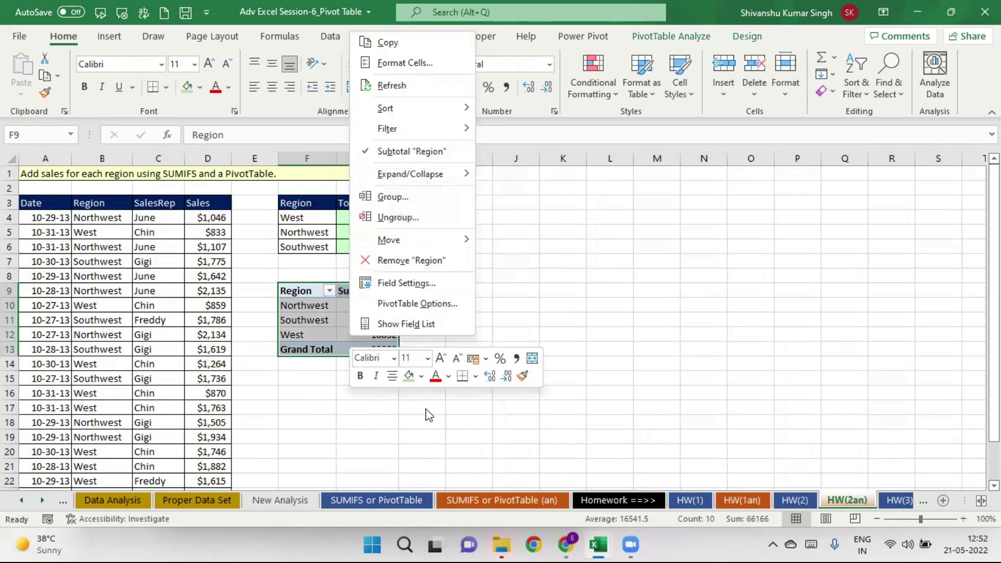
key(Escape)
click(282, 269)
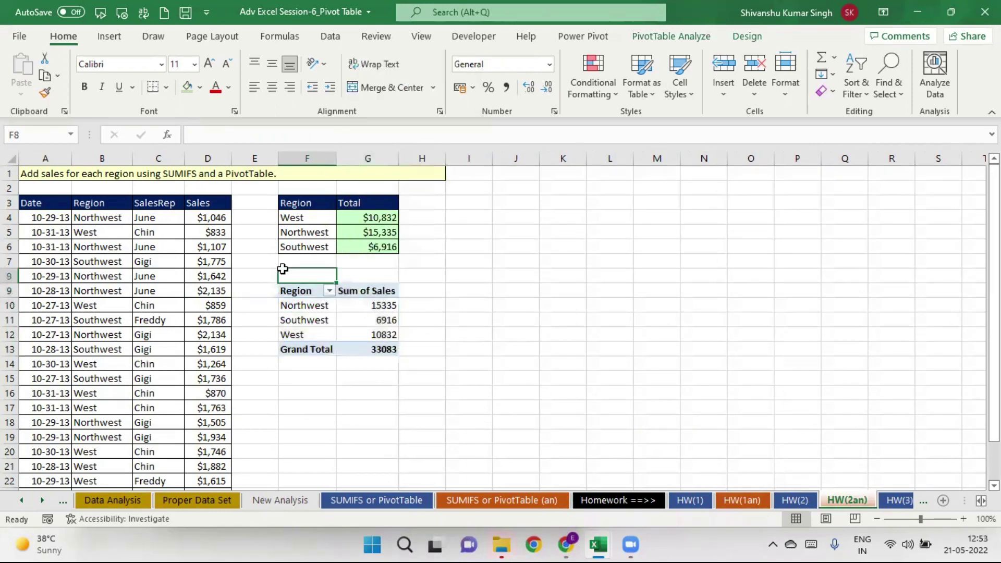
Step: Delete cells F8:H14 with Shift cells left, removing the Region PivotTable
drag(305, 271, 419, 366)
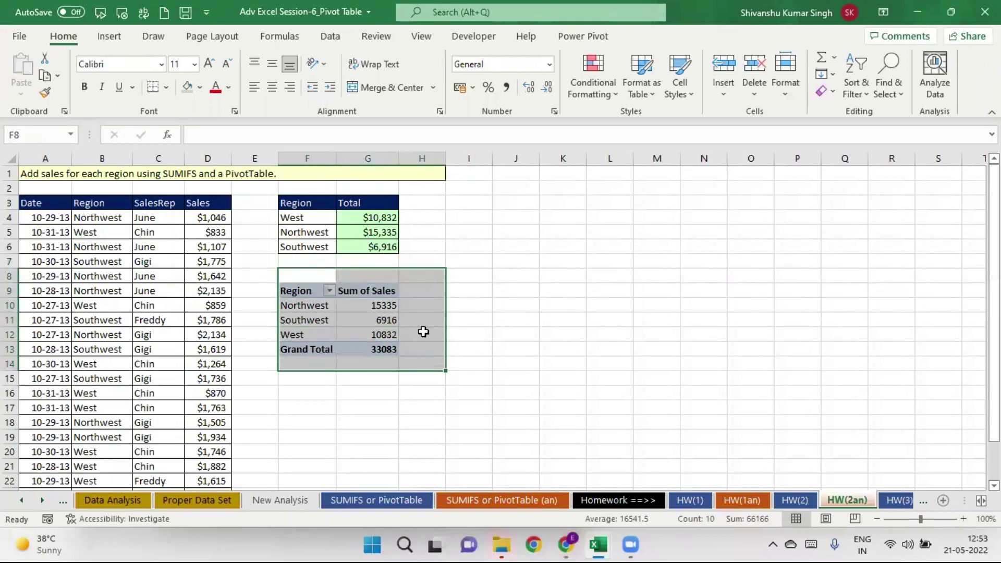
right_click(423, 332)
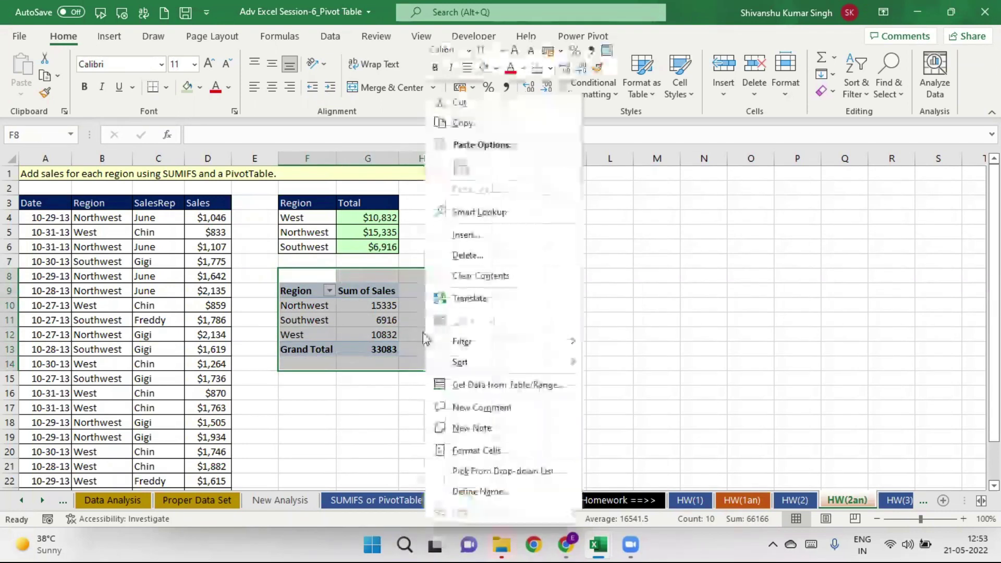
click(505, 261)
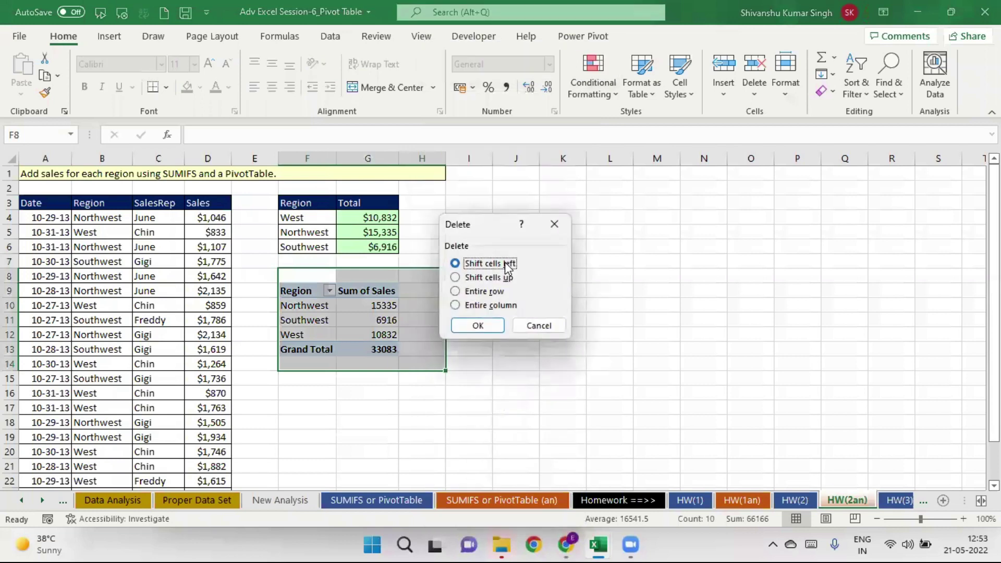
click(478, 326)
click(611, 318)
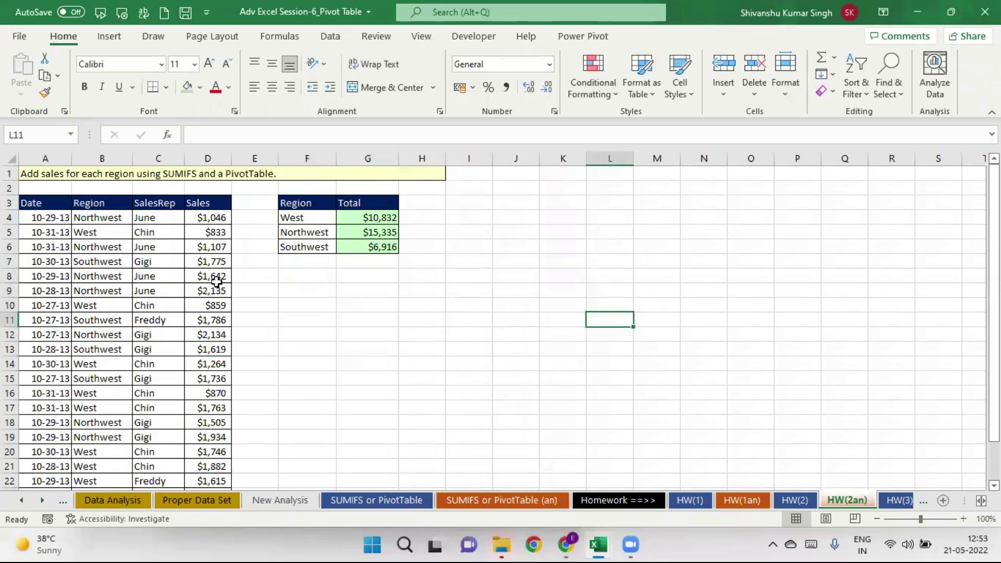
click(56, 222)
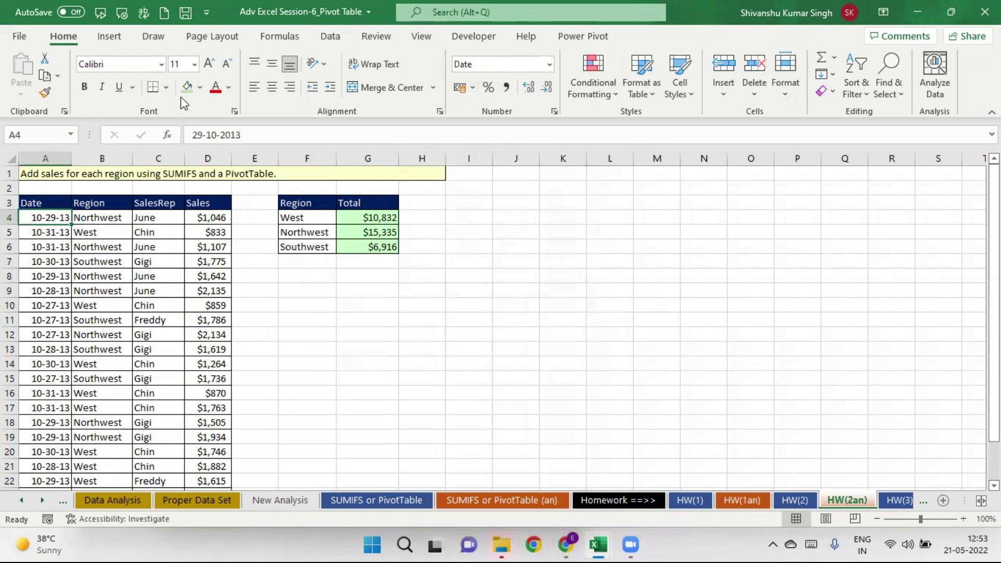
Step: Insert a PivotTable from the A3:D25 sales range at cell F9 on the current sheet
click(107, 37)
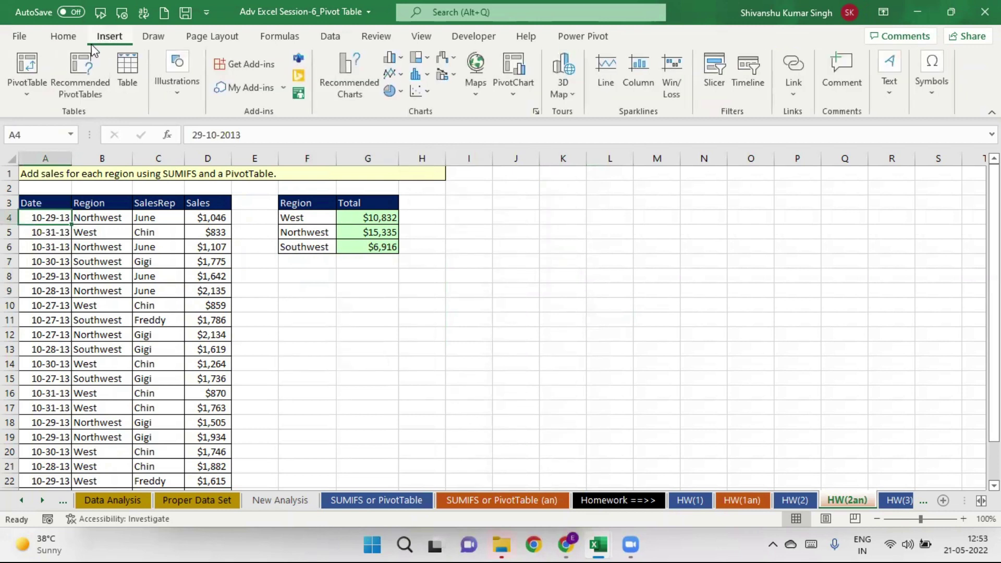
click(22, 95)
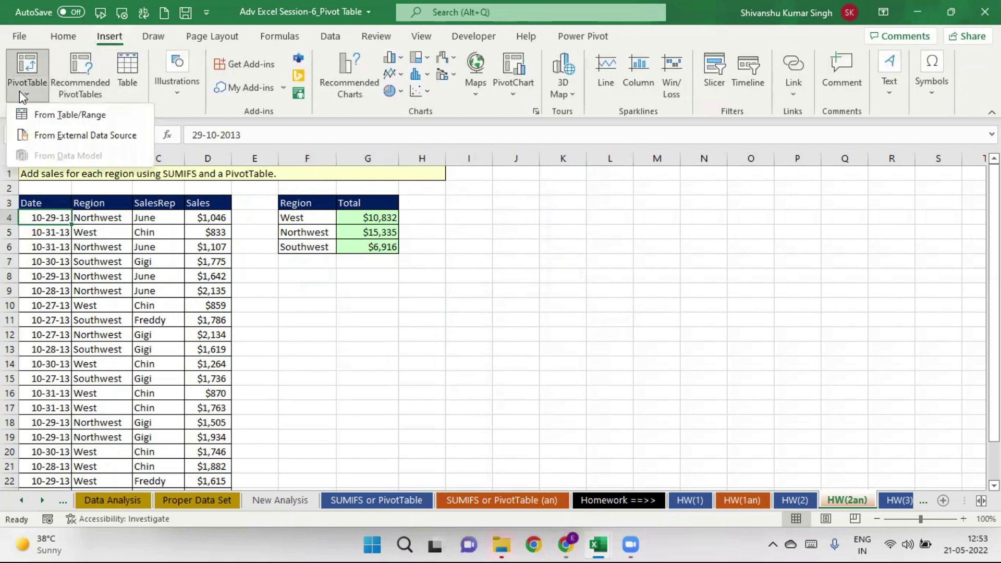
click(59, 115)
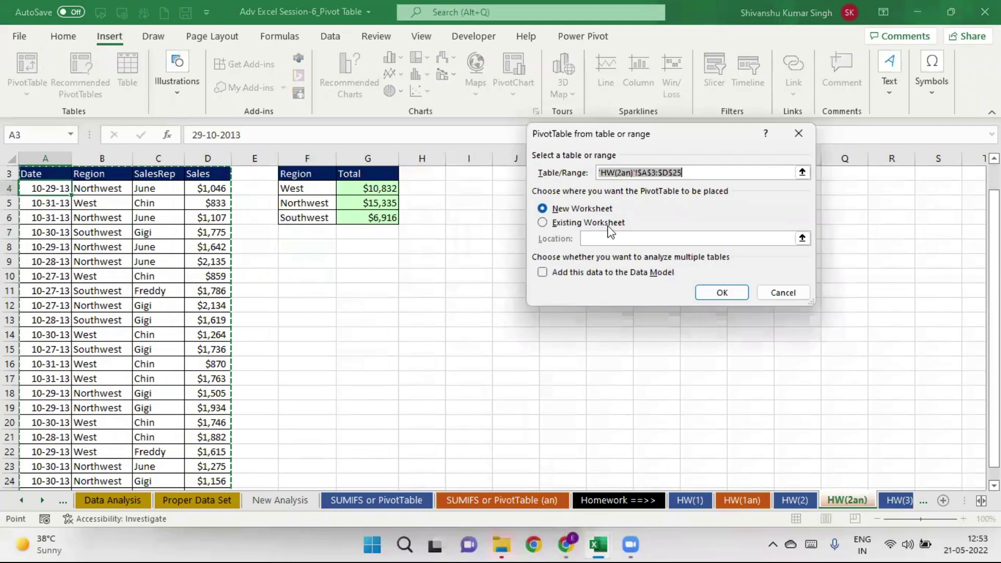
click(543, 222)
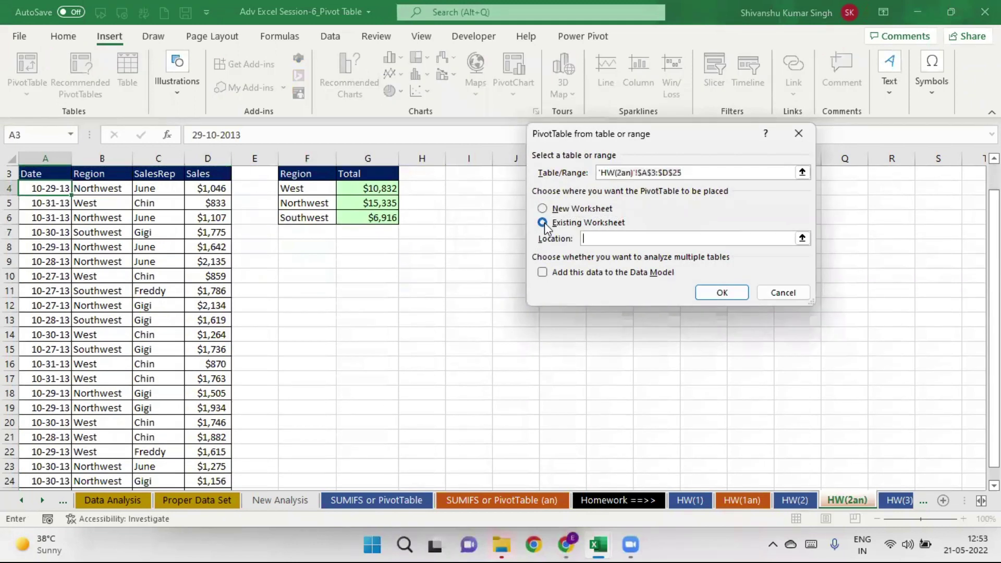
click(507, 175)
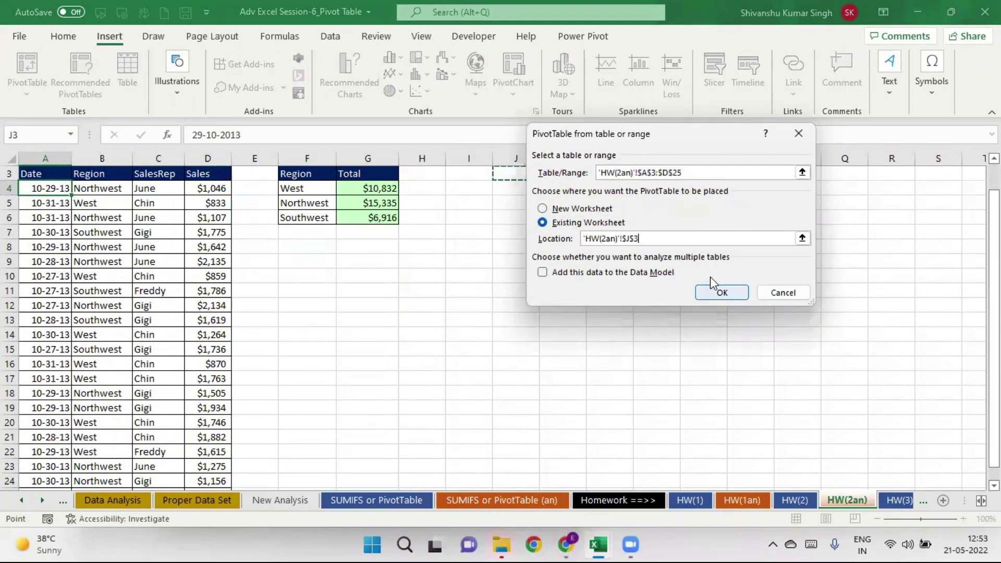
click(297, 263)
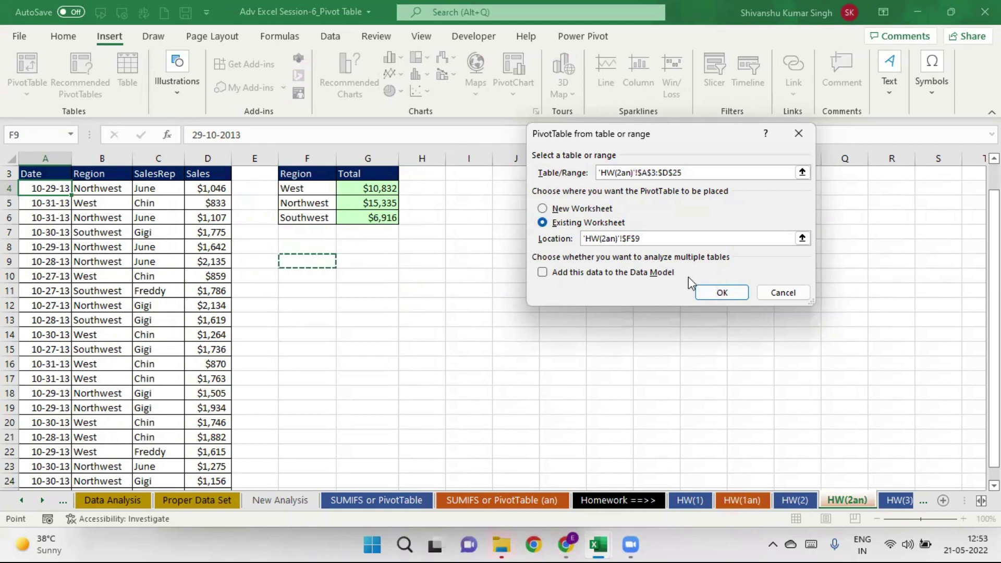
click(722, 293)
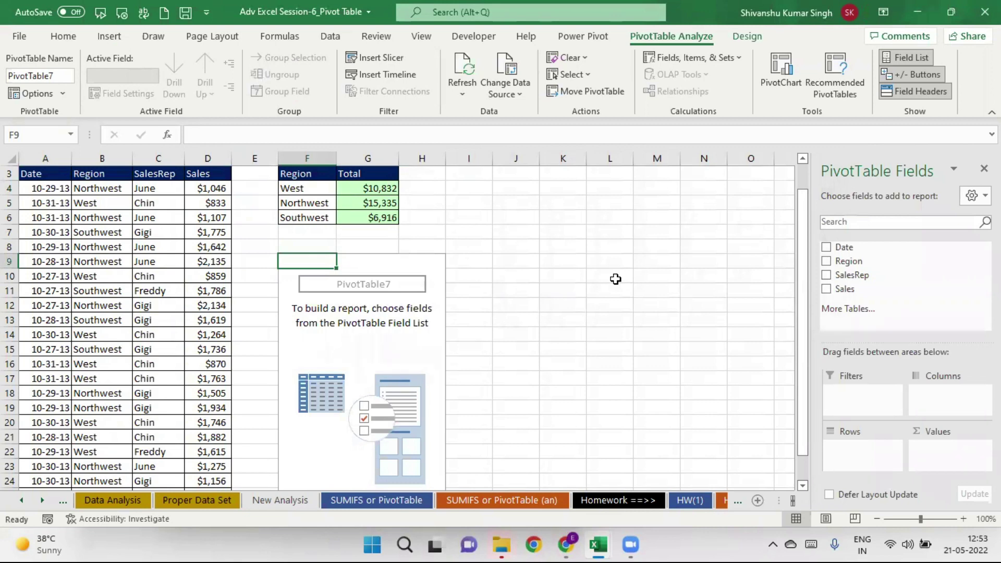
mouse_move(861, 289)
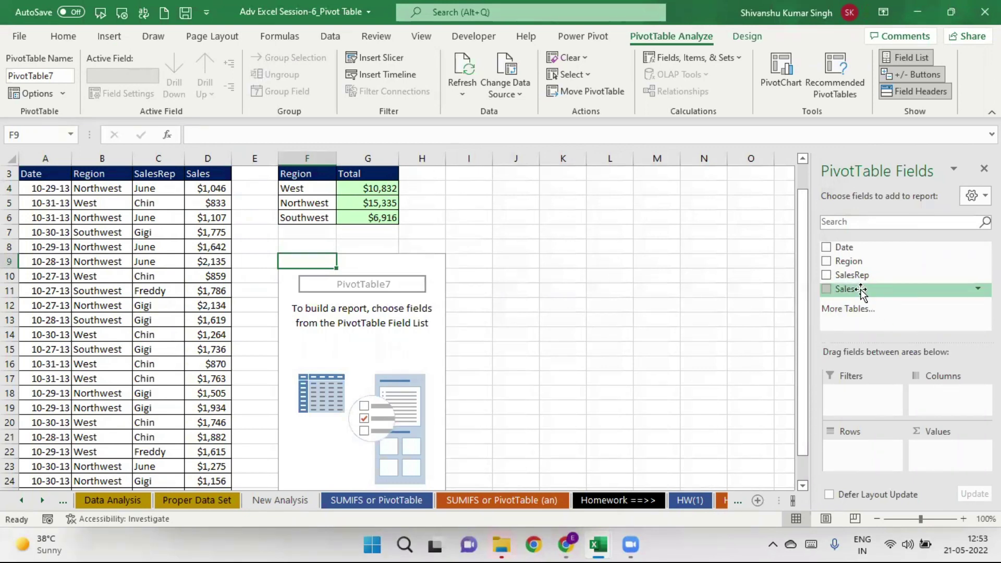
Step: Lay out PivotTable7 with SalesRep rows, Region columns and Sum of Sales values (Grand Total 33083)
mouse_move(866, 276)
mouse_down()
mouse_move(897, 313)
mouse_move(866, 449)
mouse_up()
drag(857, 260, 949, 395)
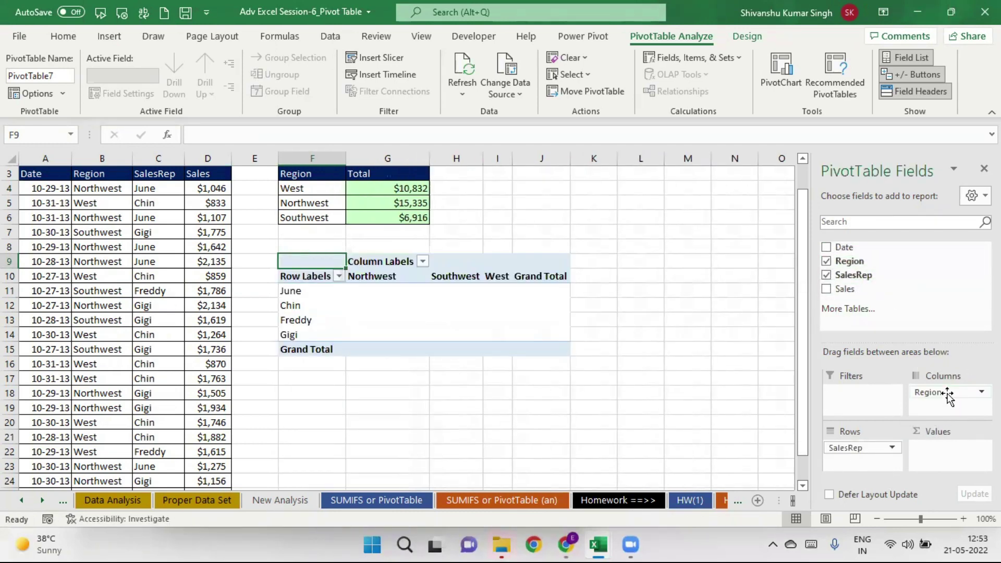
drag(846, 293, 957, 468)
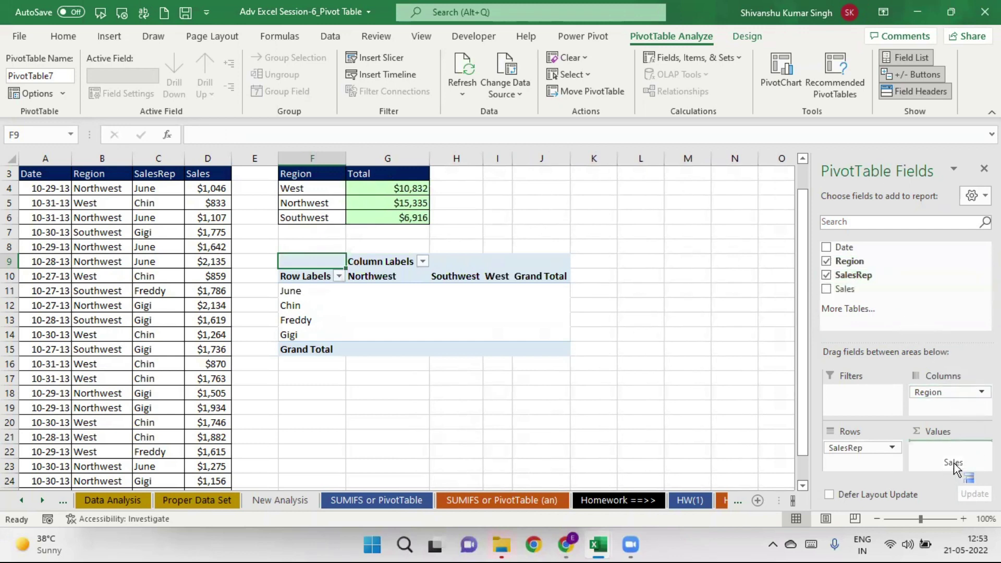
click(708, 295)
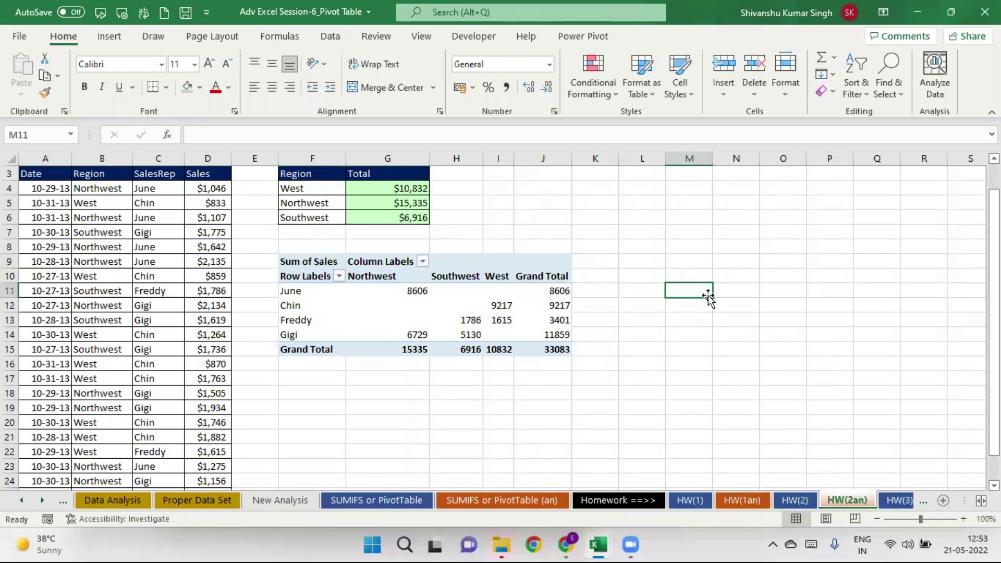
Step: Check Freddy's PivotTable row: empty Northwest, 1786 Southwest, 1615 West, total 3401
click(303, 321)
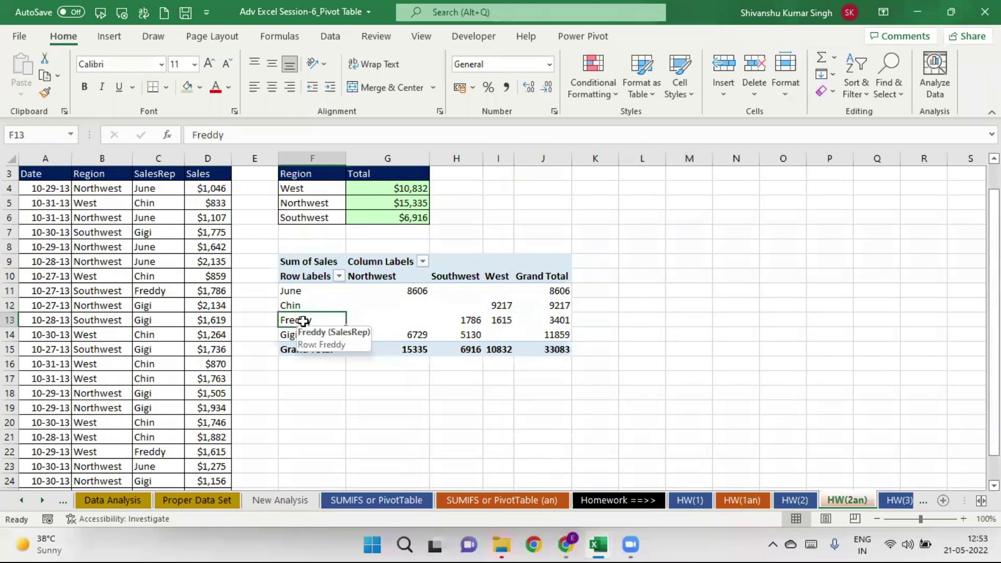
click(401, 324)
click(461, 321)
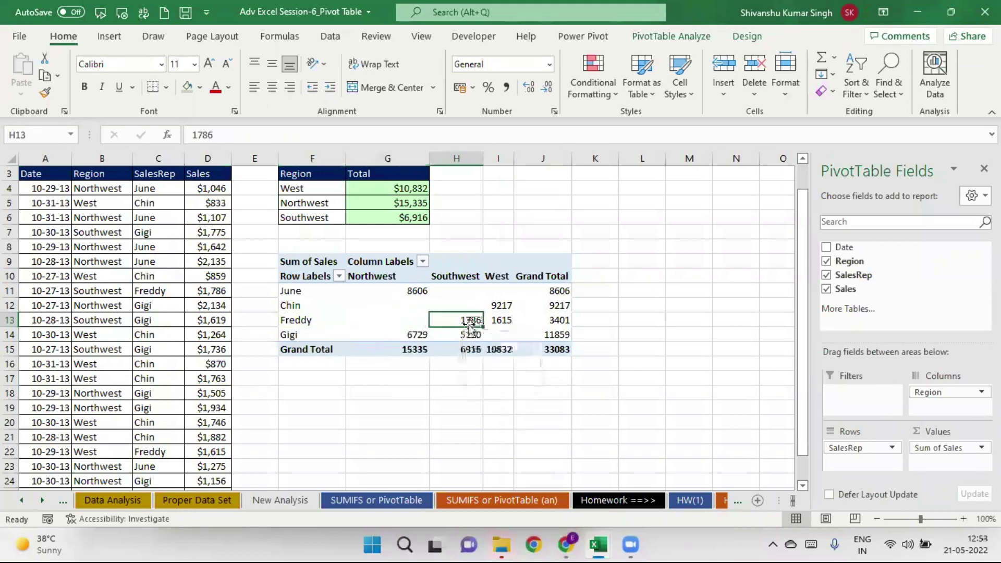
click(511, 320)
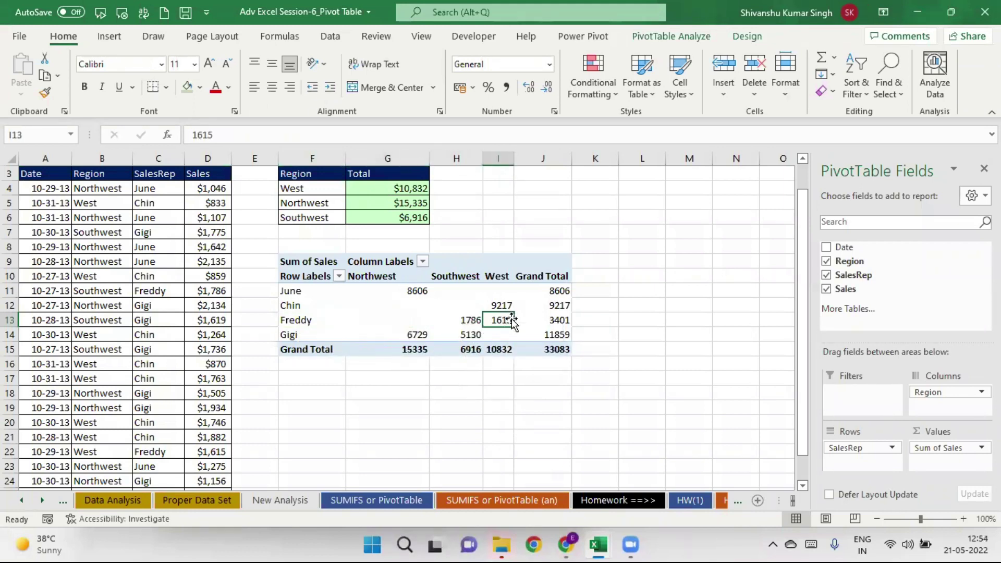
click(559, 317)
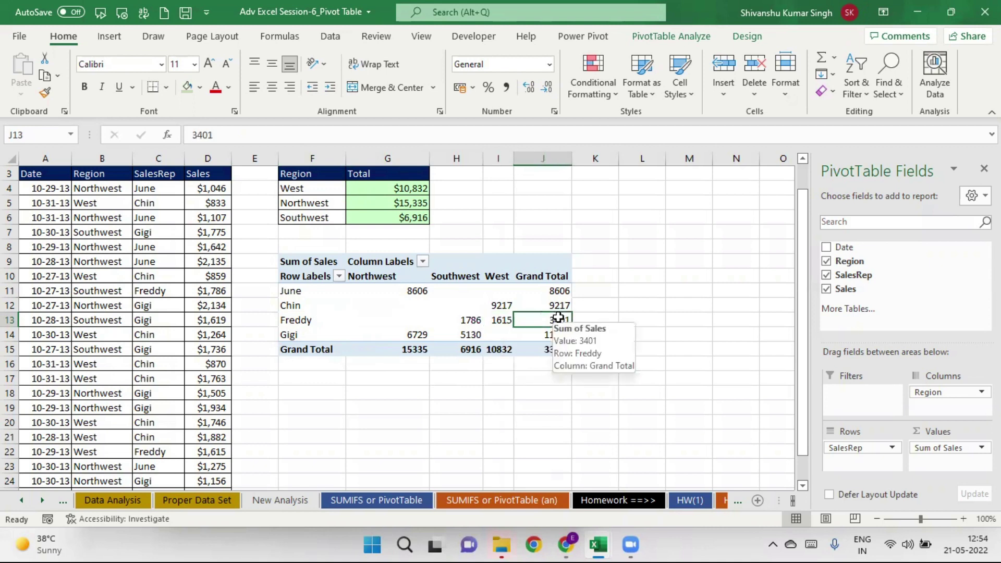
Step: Close the field list, select the Row Labels header in F10 and bring up PivotTable Analyze
click(984, 169)
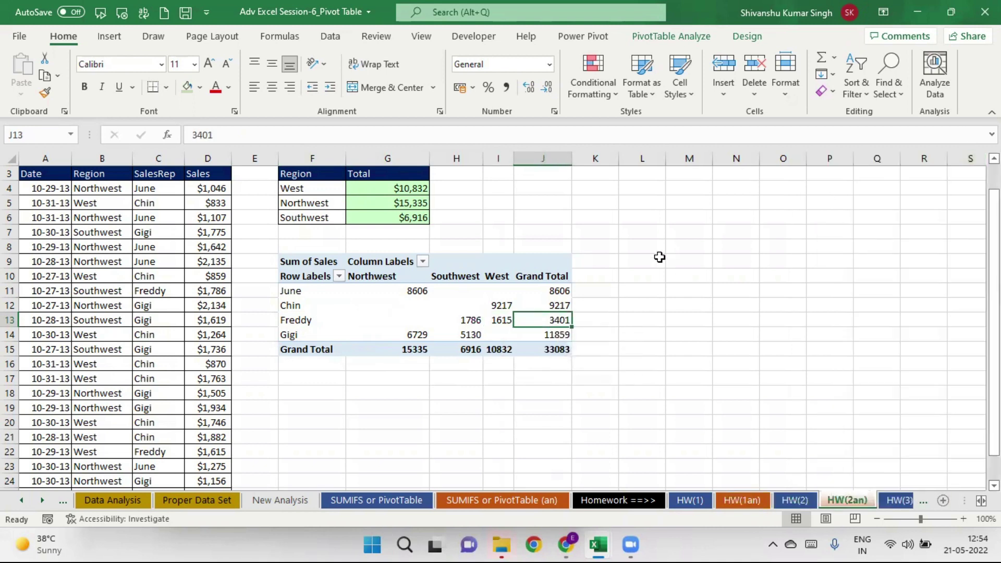
click(316, 271)
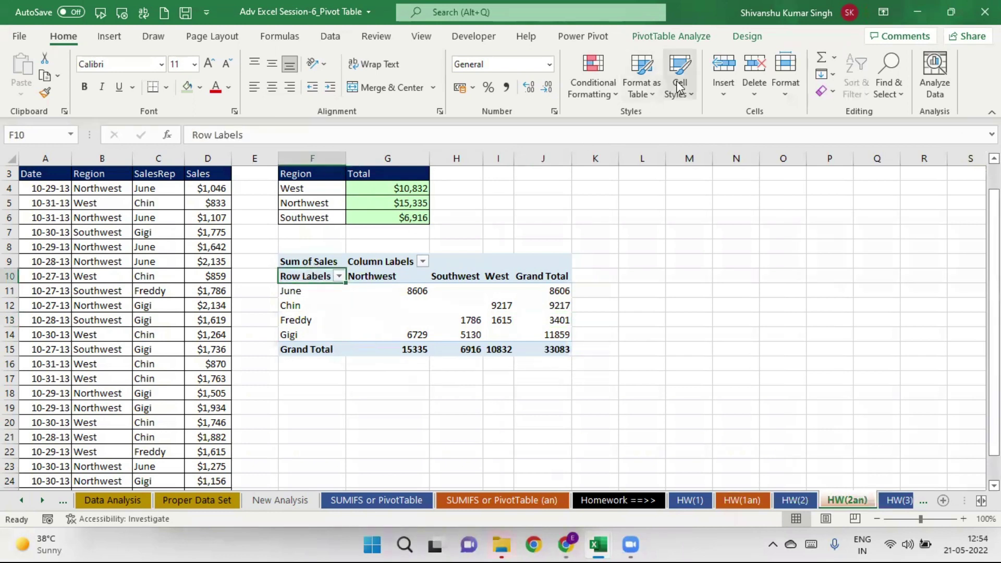
click(672, 37)
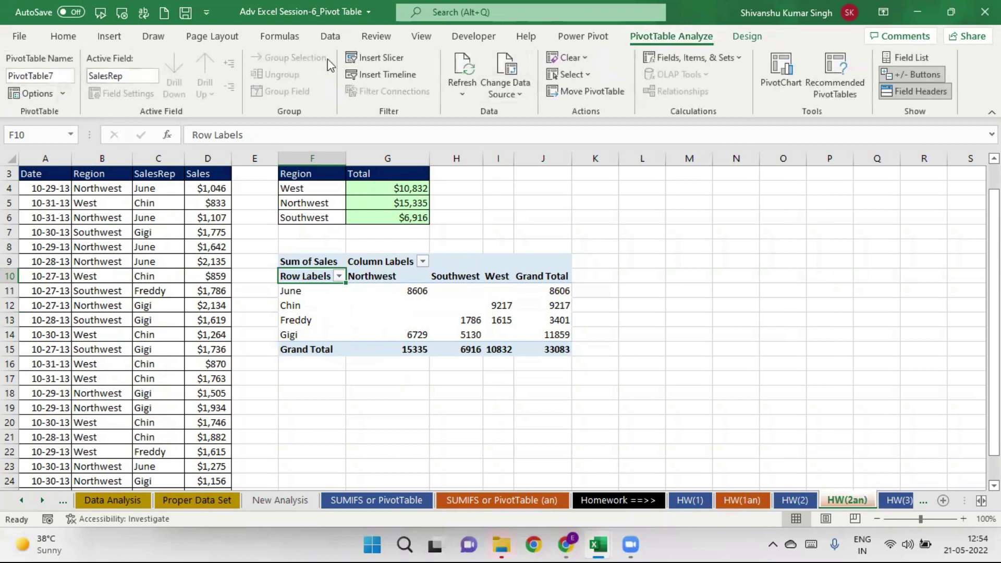
Step: Switch PivotTable7's report layout to Tabular Form and select the whole pivot F9:J15
click(746, 38)
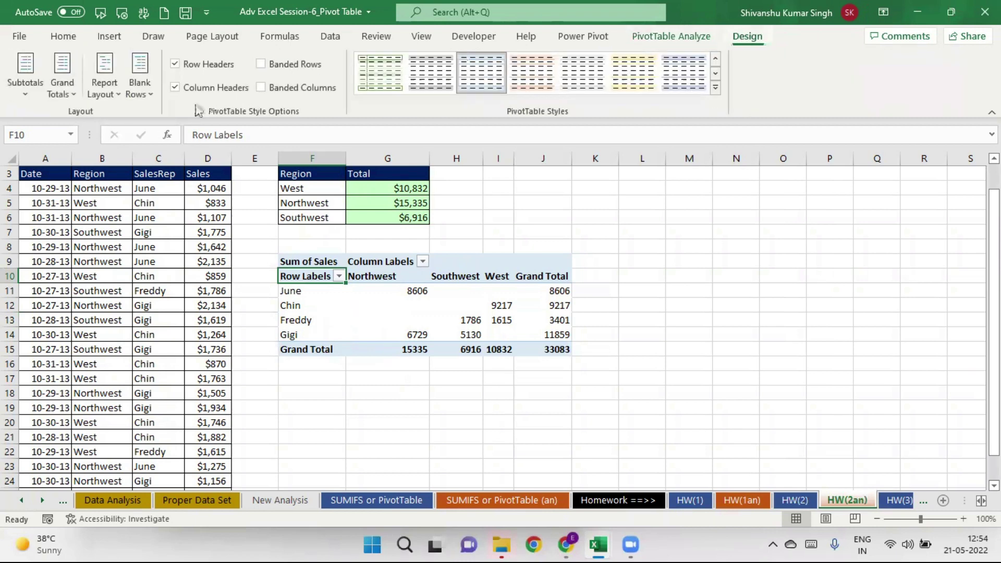
click(107, 93)
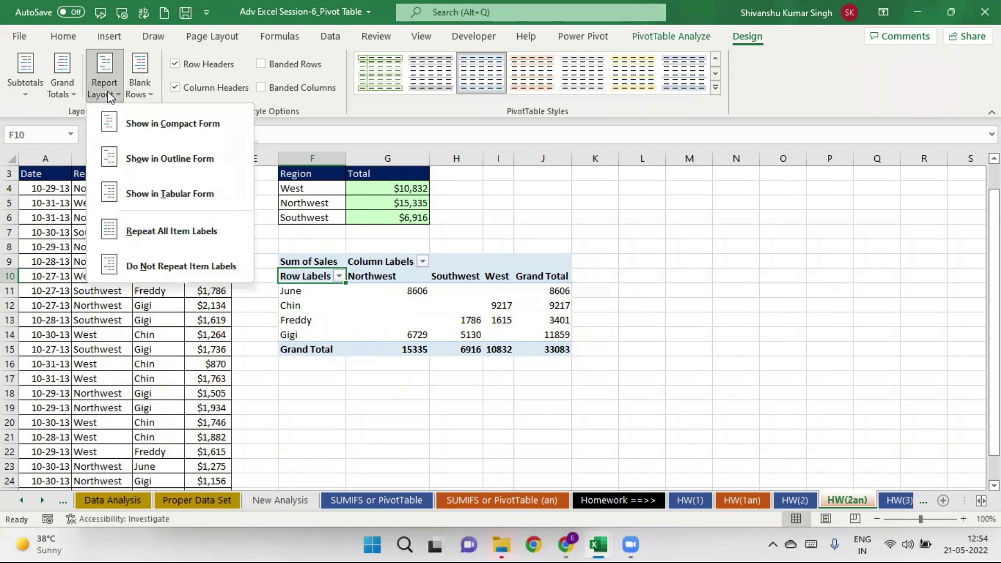
click(156, 195)
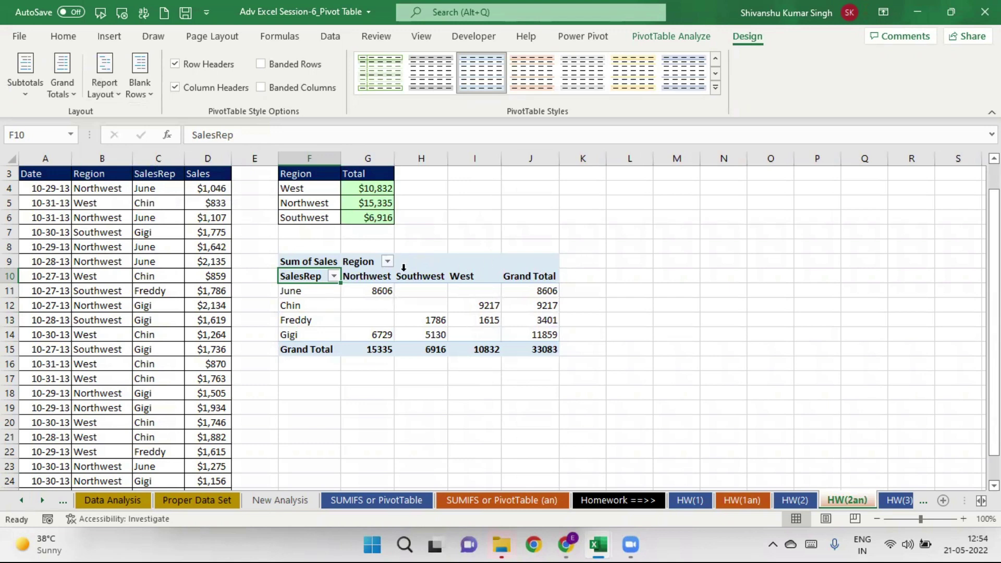
drag(303, 262, 524, 349)
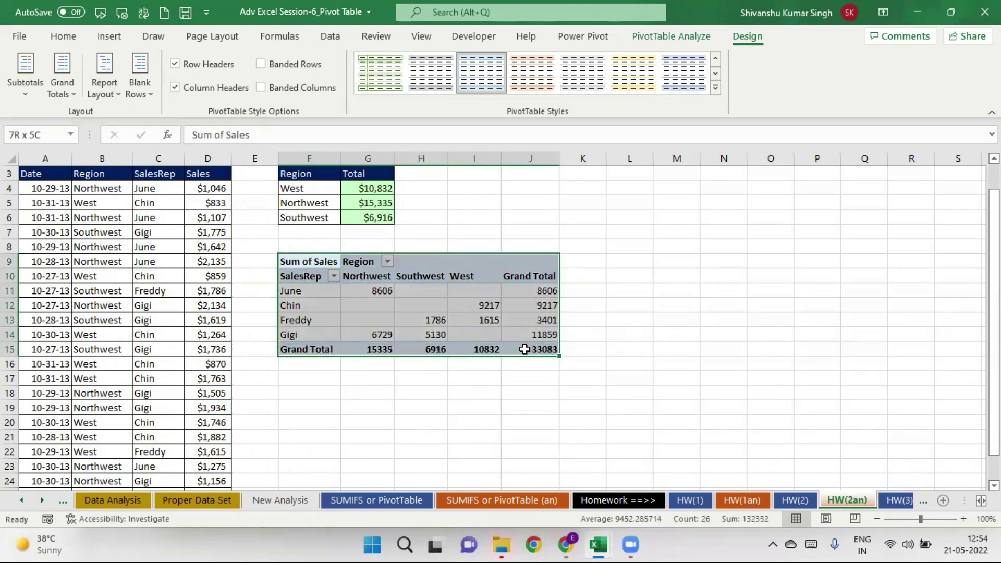
Step: Paste a copy of the PivotTable at L9 and widen column P to fit Grand Total
key(ctrl+c)
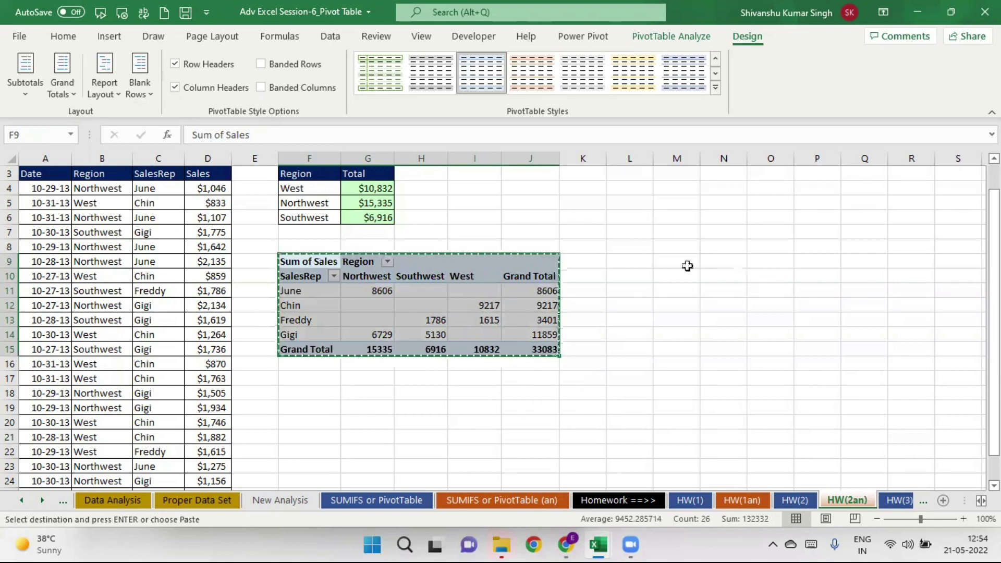
click(625, 263)
key(ctrl+v)
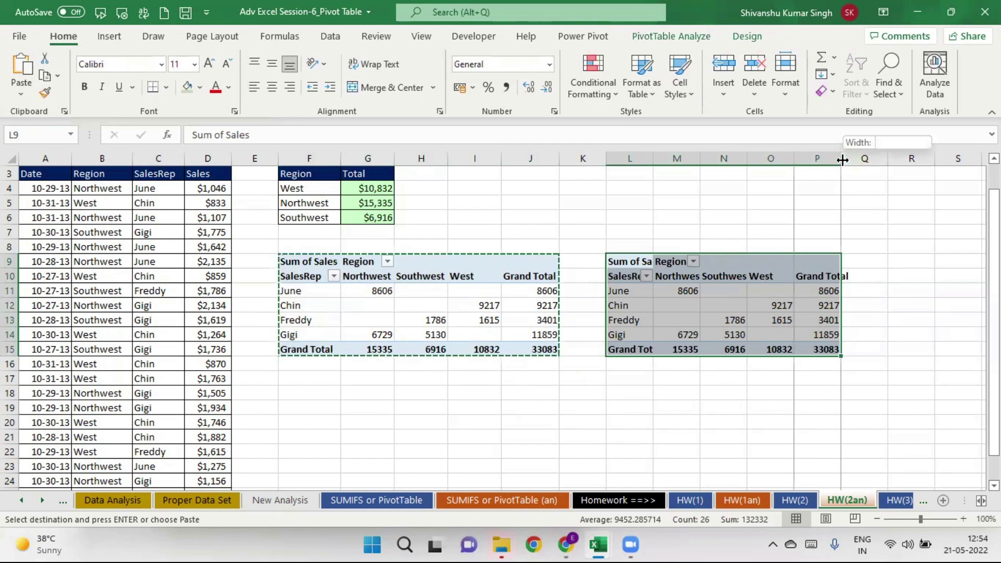
drag(842, 160, 853, 160)
click(677, 290)
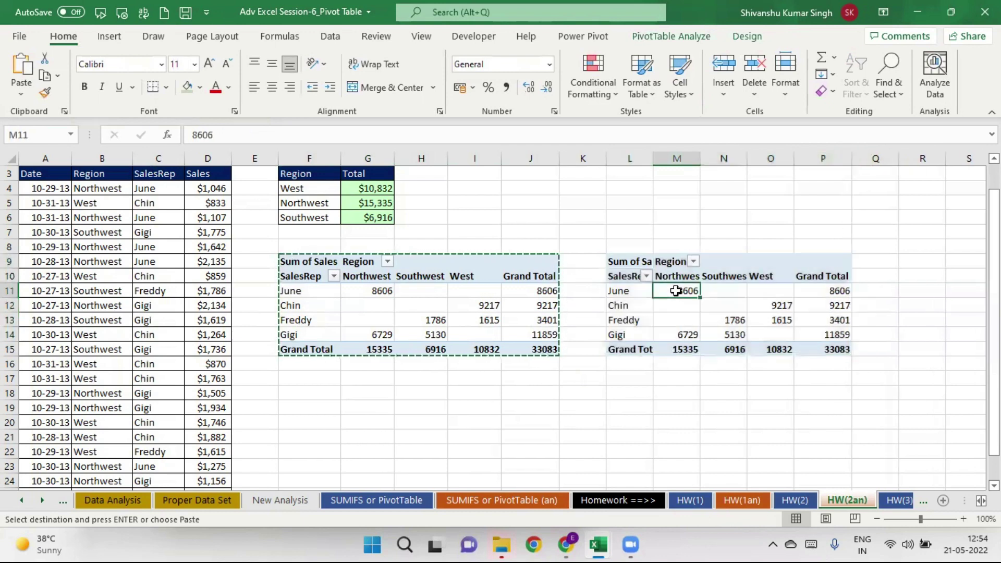
Step: Show the copy's values as % of Column Total, e.g. June 56.12% and Gigi 43.88% of Northwest
right_click(677, 290)
mouse_move(735, 192)
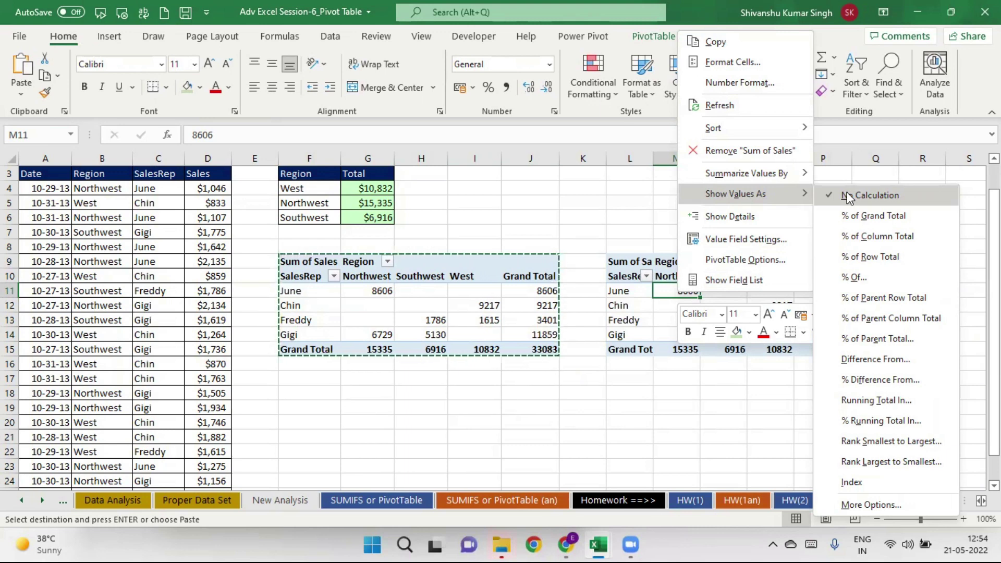
click(874, 237)
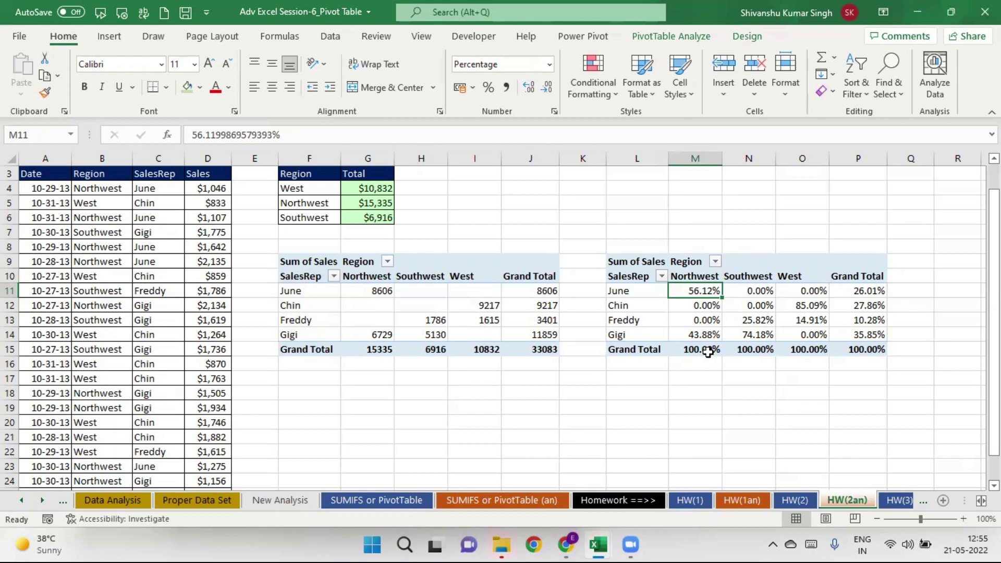
click(380, 349)
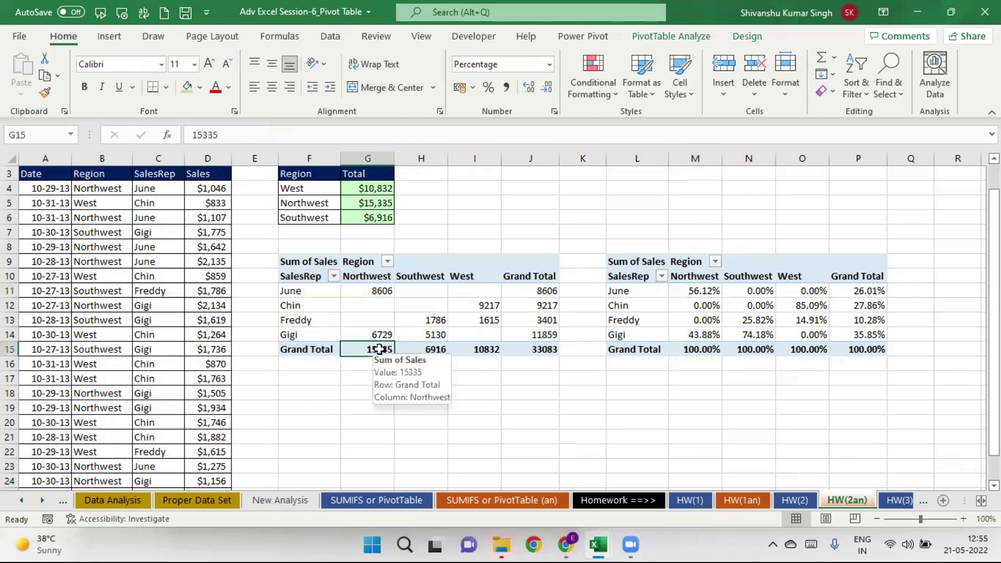
click(697, 290)
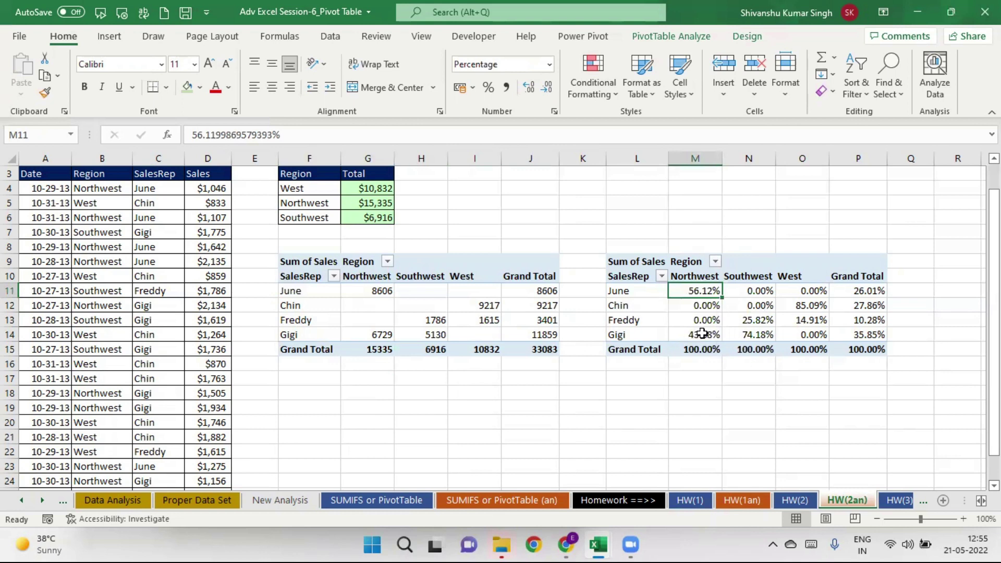
click(699, 335)
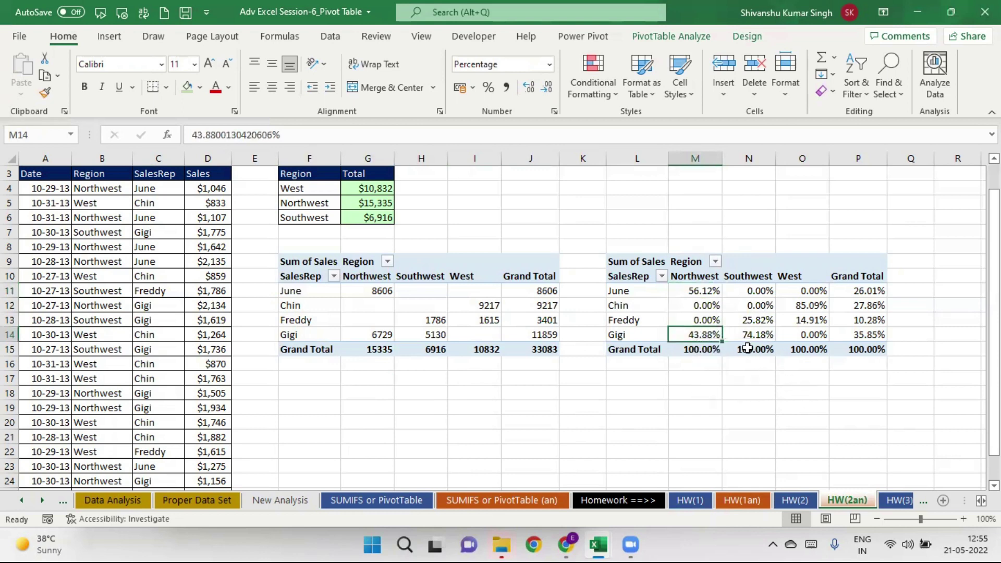
click(748, 348)
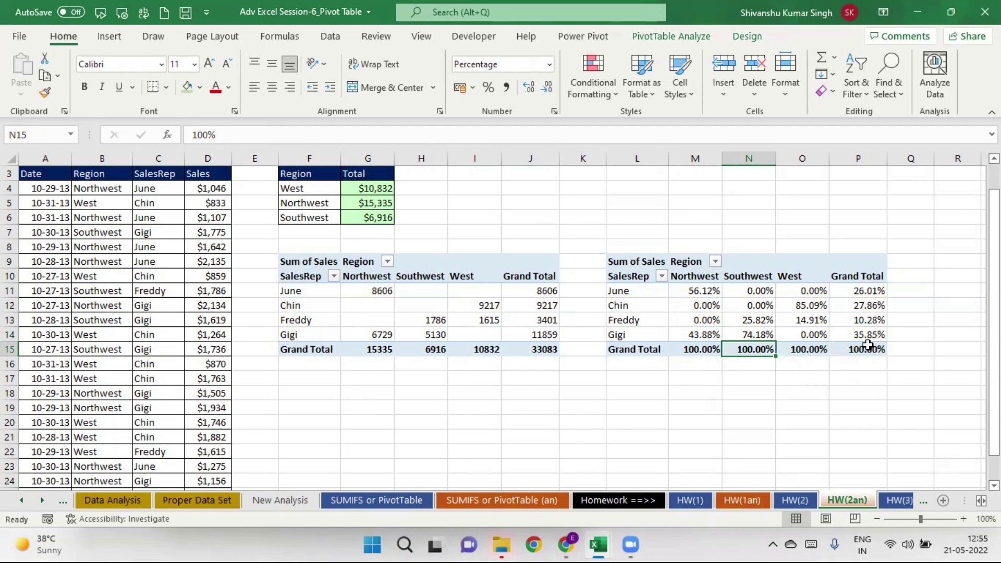
click(693, 292)
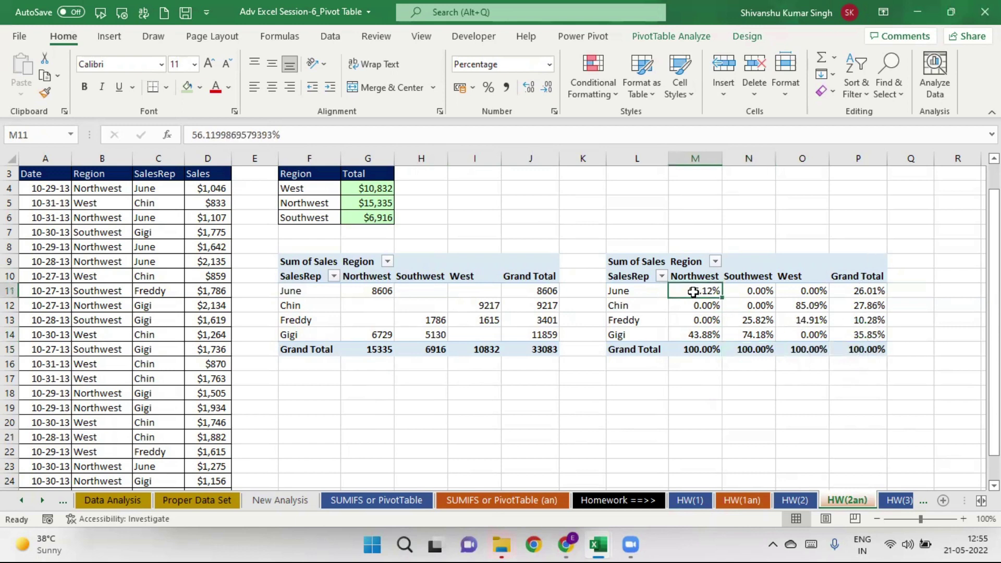
Step: Switch the copy to % of Row Total, e.g. Freddy 52.51% Southwest and 47.49% West
right_click(694, 293)
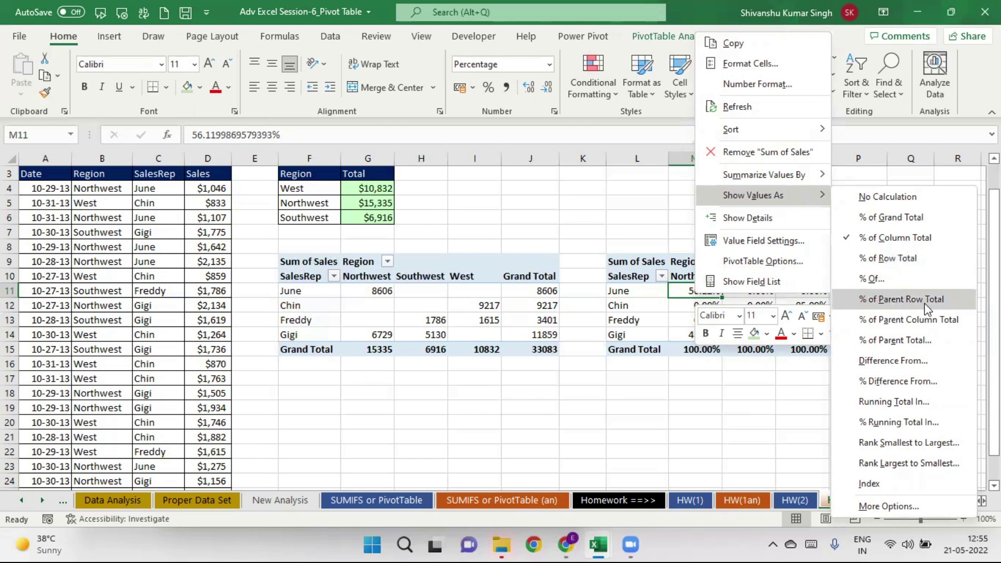
click(885, 259)
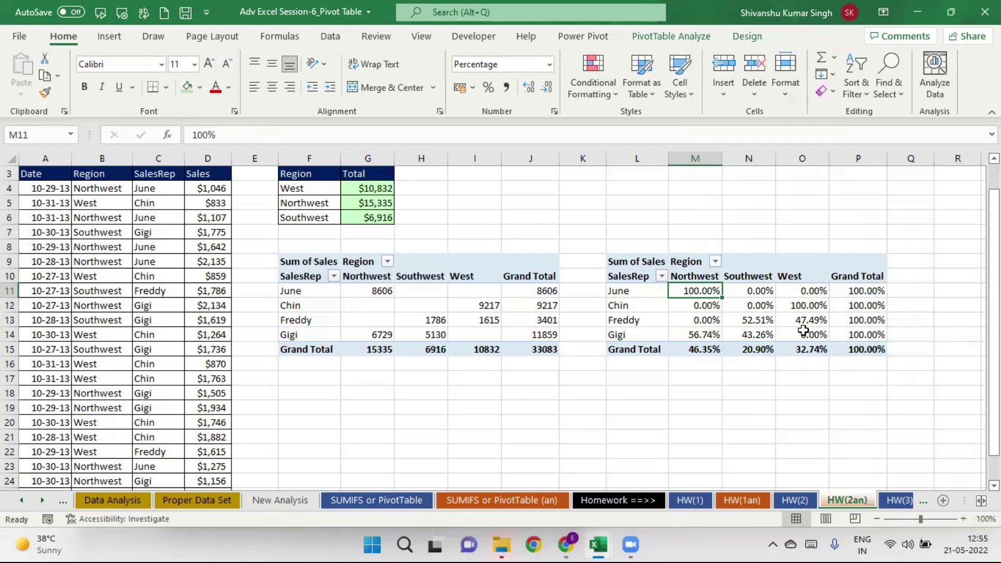
click(744, 290)
right_click(744, 290)
mouse_move(804, 193)
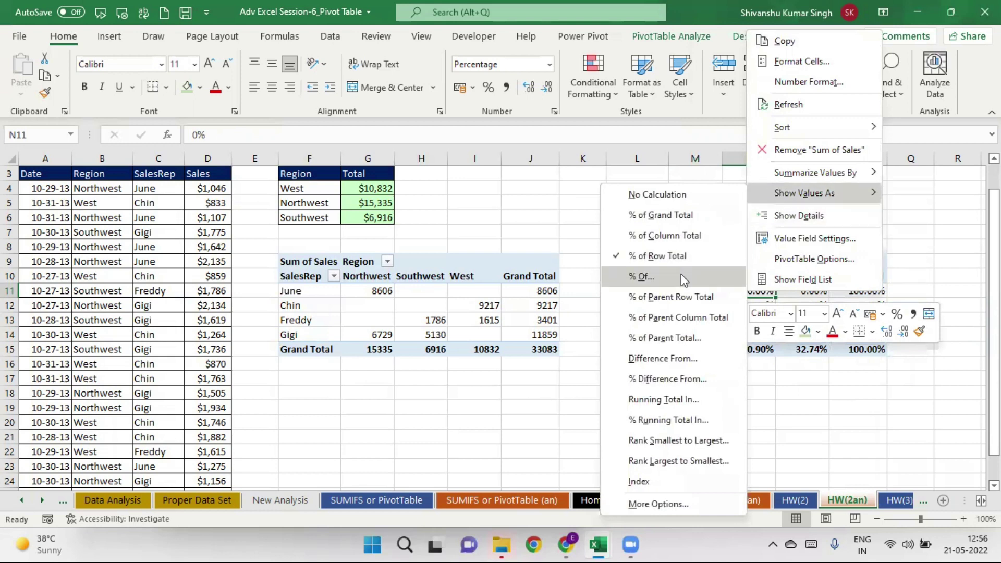
Step: Switch the copy to % of Grand Total and check the 100% total and June's, Chin's and Freddy's shares
click(680, 215)
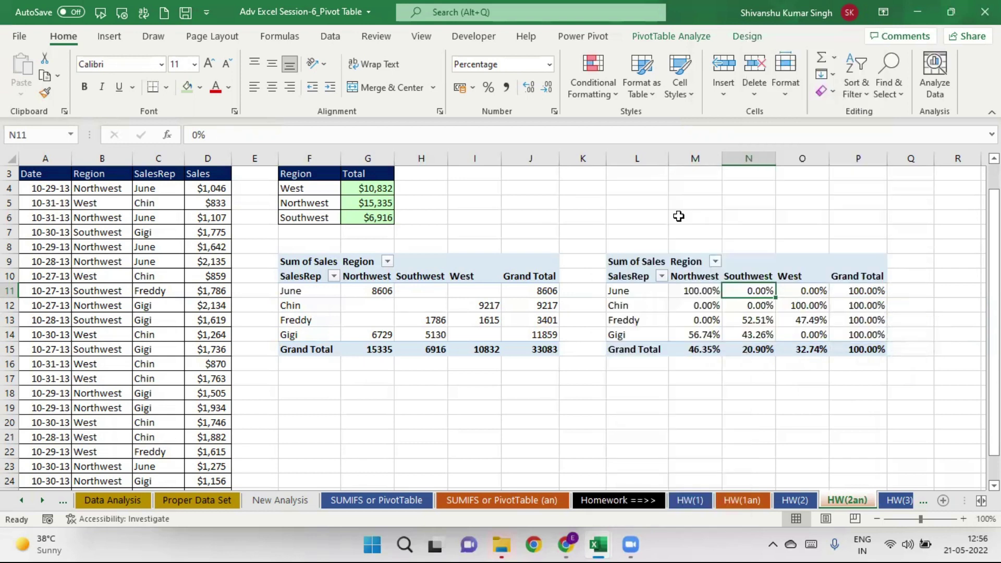
click(842, 390)
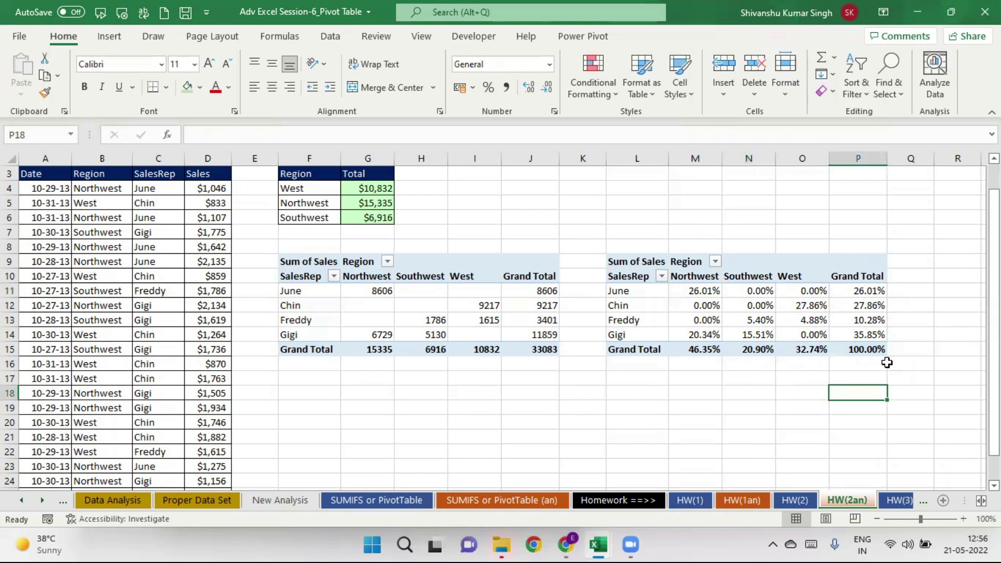
click(873, 348)
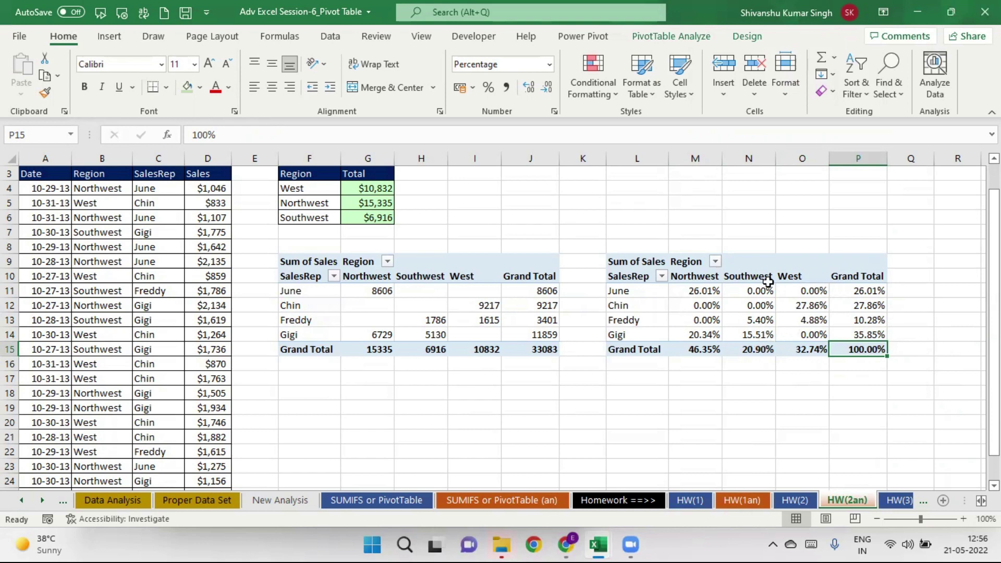
click(876, 290)
click(846, 308)
click(860, 321)
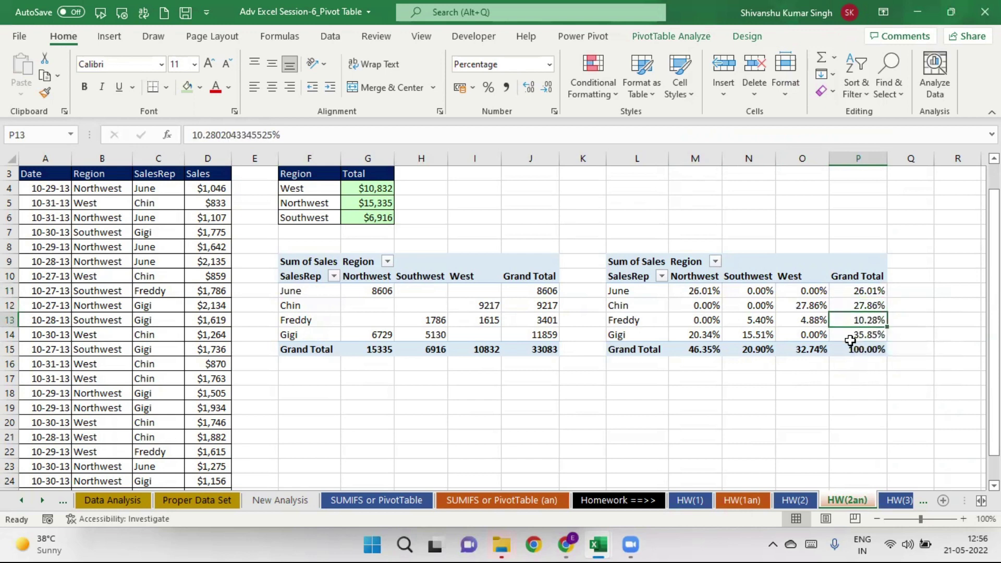
click(857, 293)
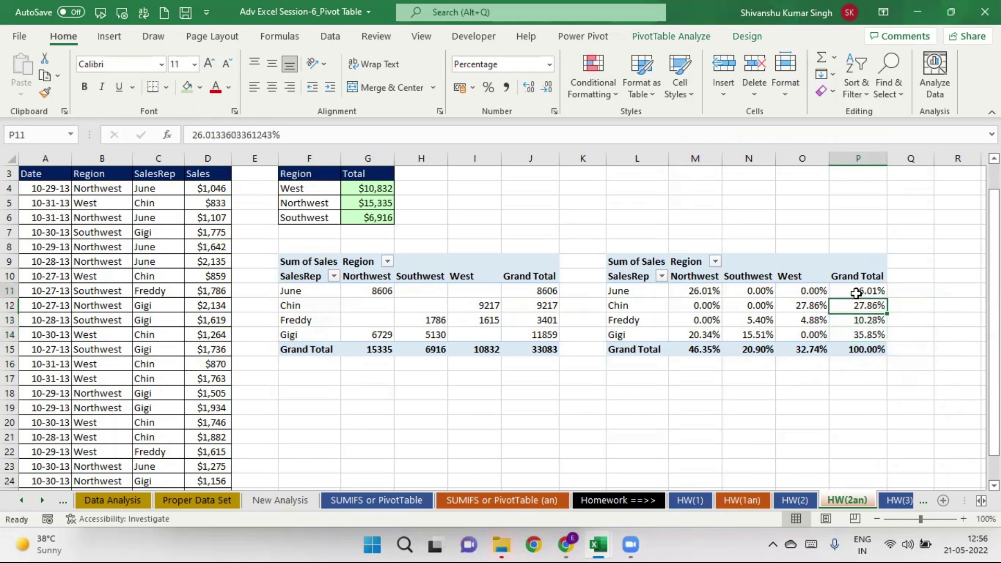
Step: Check June's, Freddy's and Gigi's regional shares of the grand total, then go to the SUMIFS or PivotTable sheet
click(704, 293)
click(866, 320)
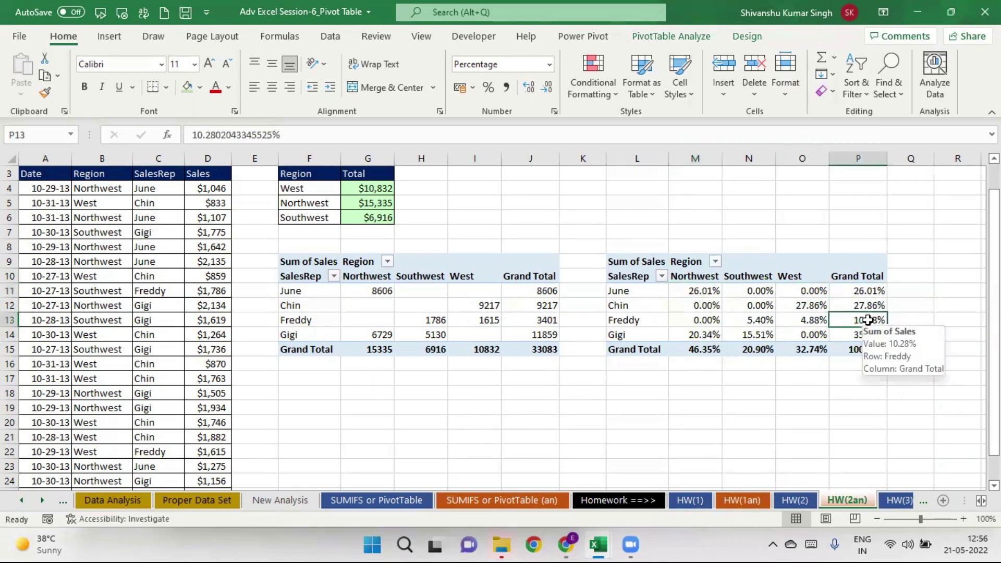
click(758, 323)
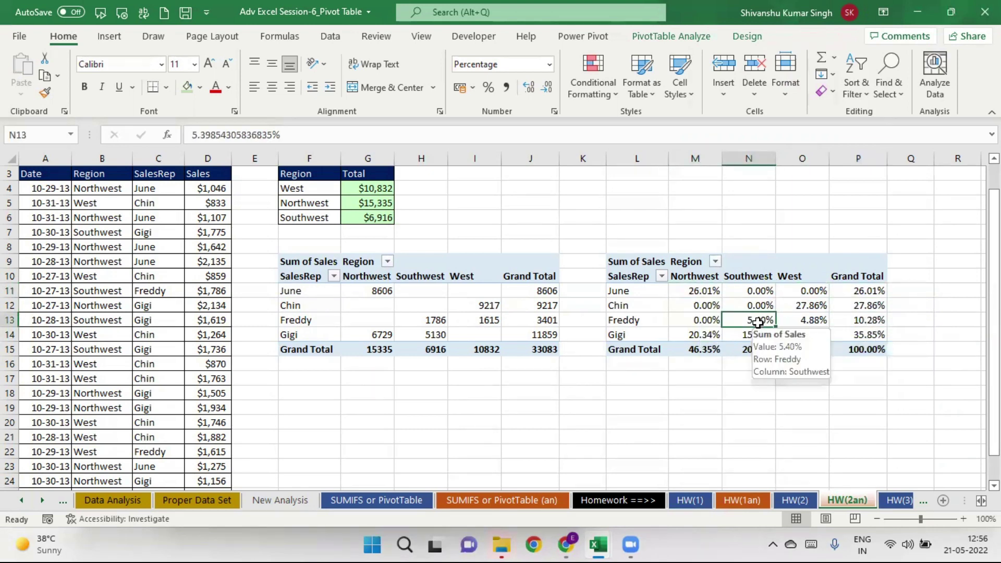
click(796, 320)
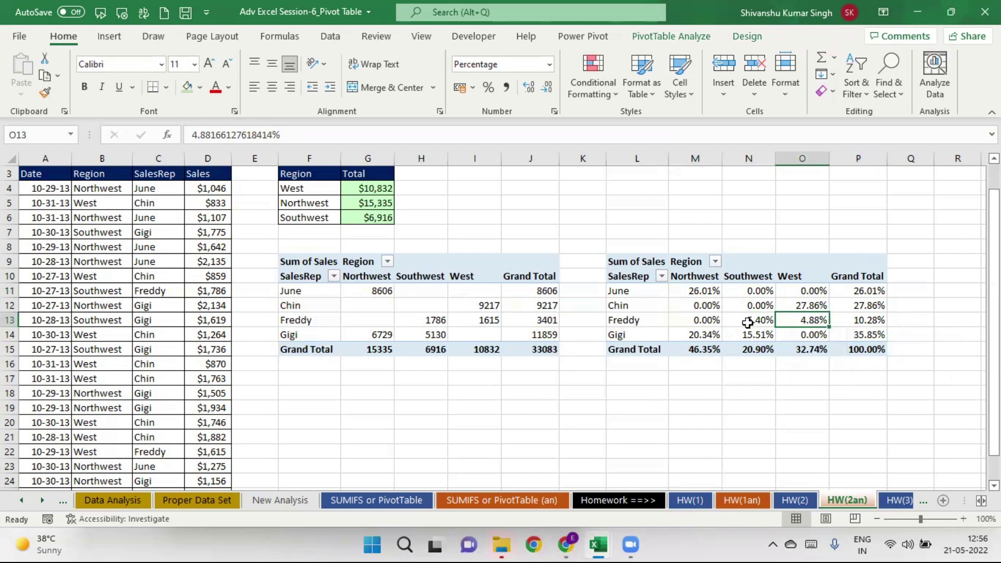
click(865, 334)
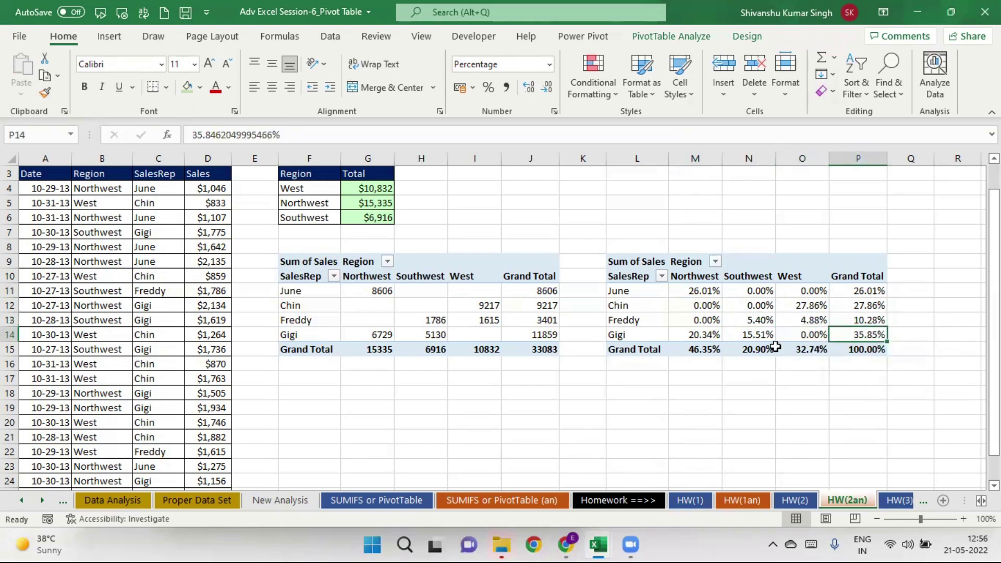
click(704, 338)
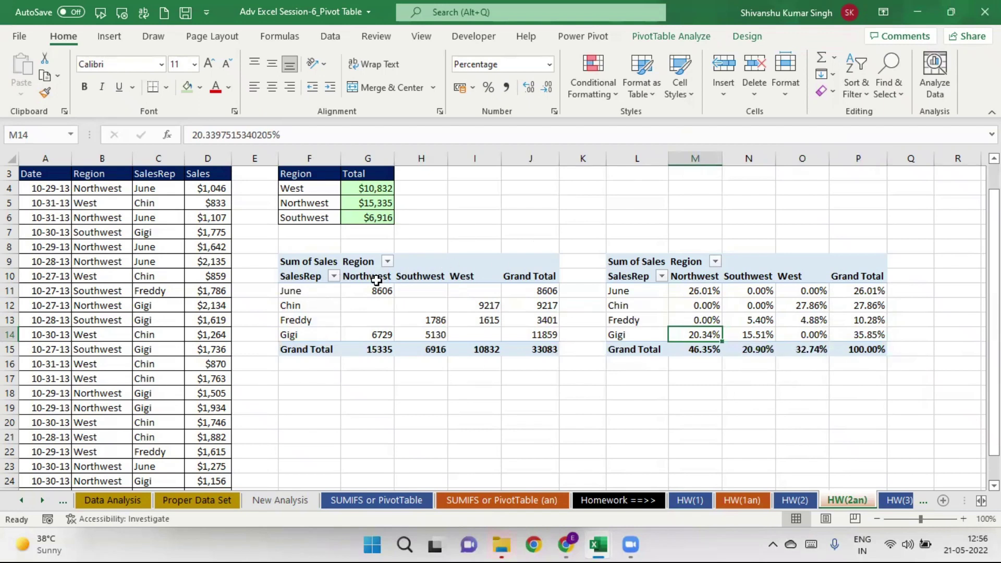
mouse_move(755, 305)
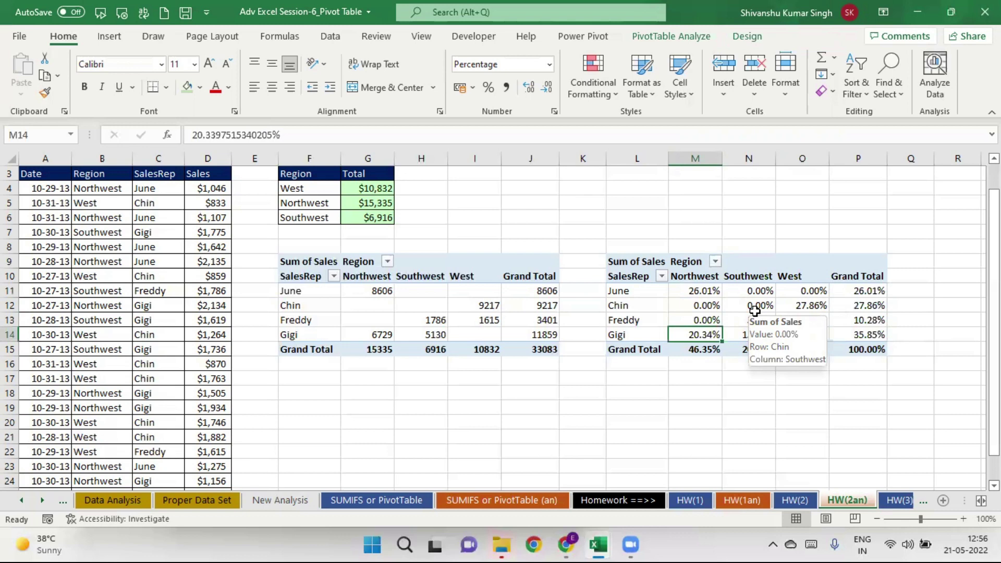
click(417, 502)
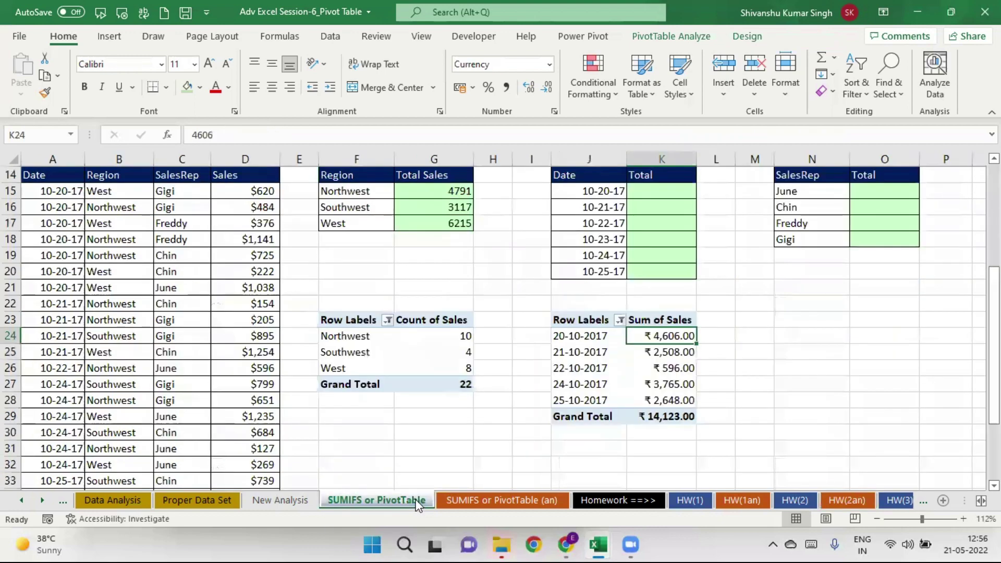
Step: Look through the workbook's sheets, settle on SUMIFS or PivotTable (an) and select its Region PivotTable
click(490, 499)
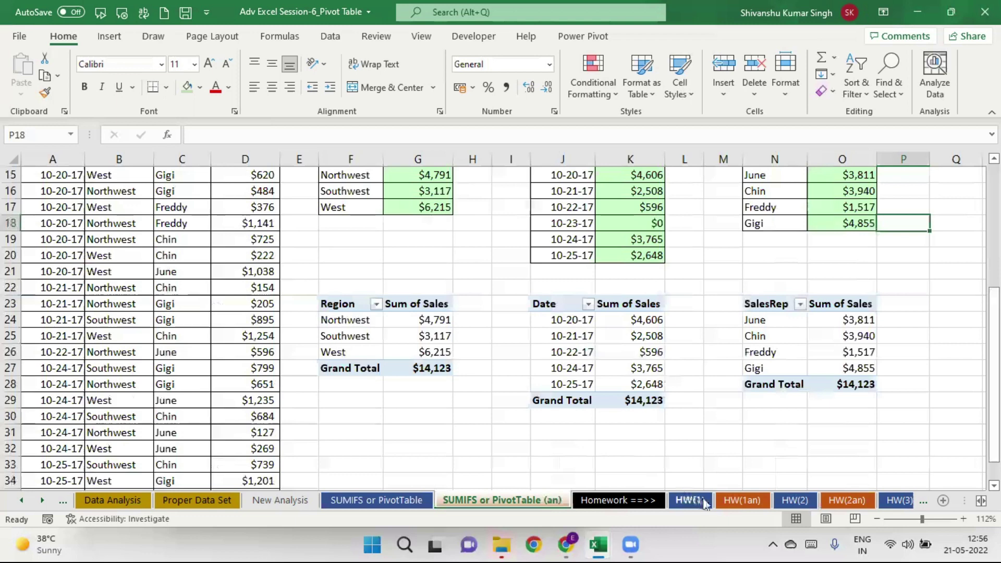
click(694, 500)
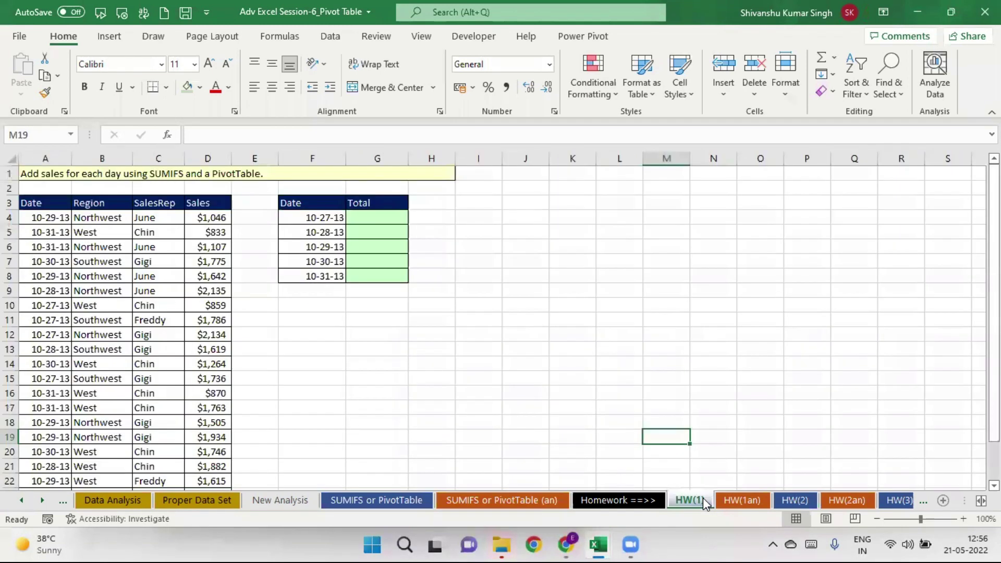
click(745, 498)
click(799, 499)
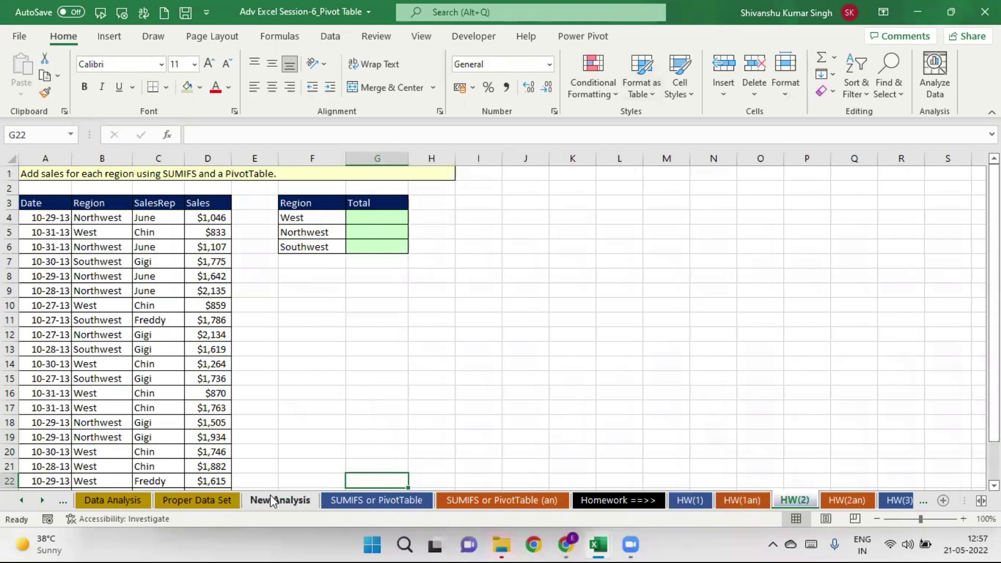
click(517, 496)
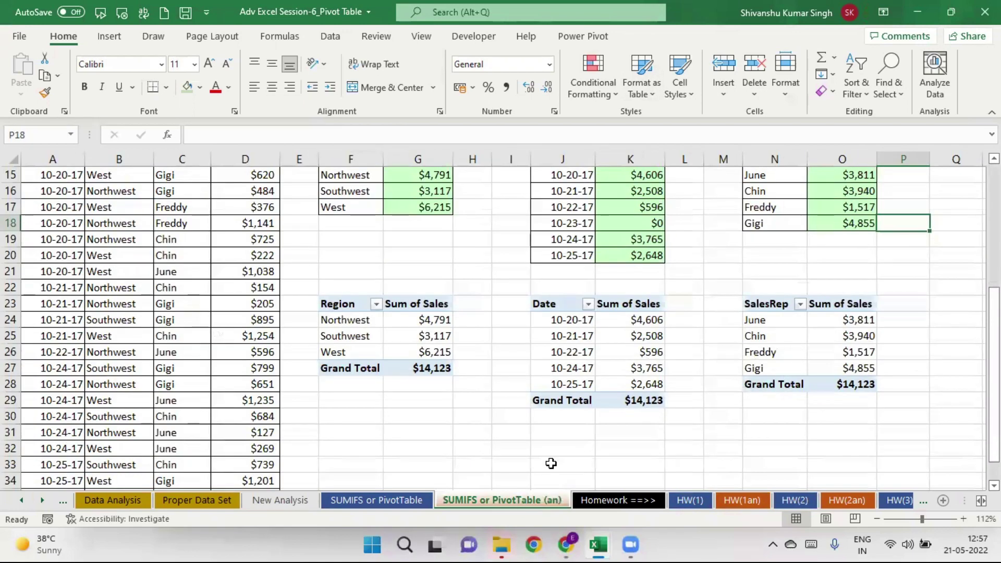
click(394, 504)
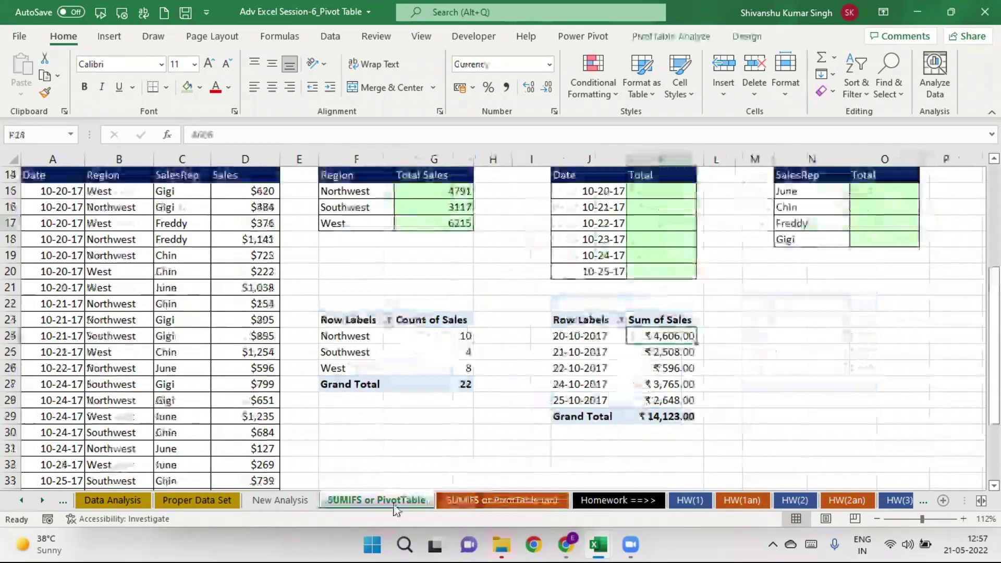
click(280, 503)
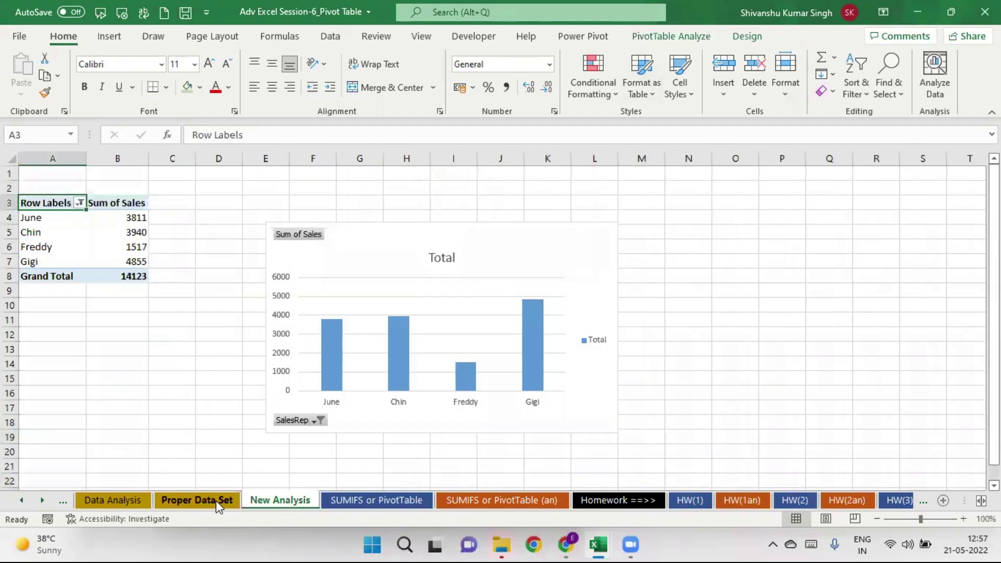
click(216, 501)
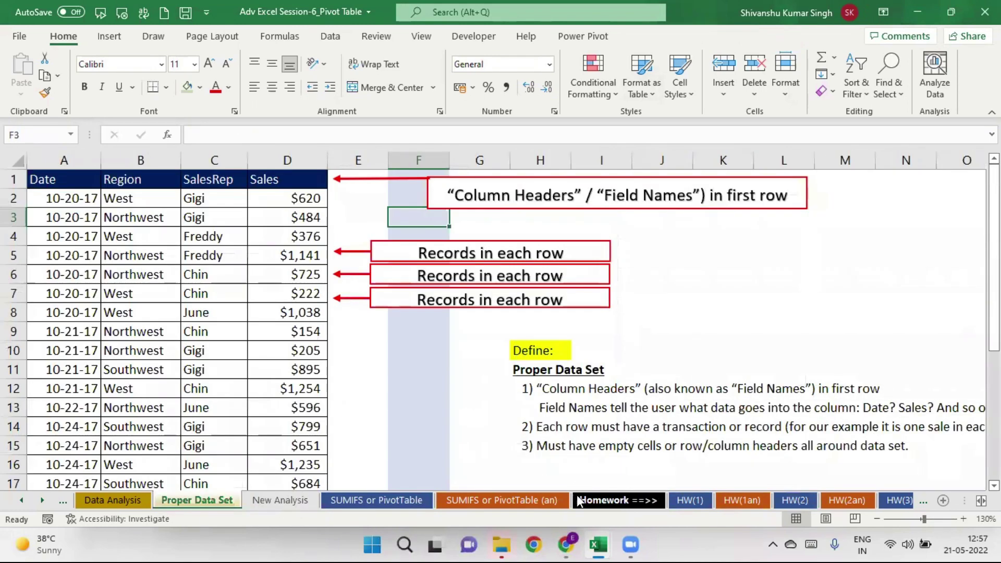
click(513, 501)
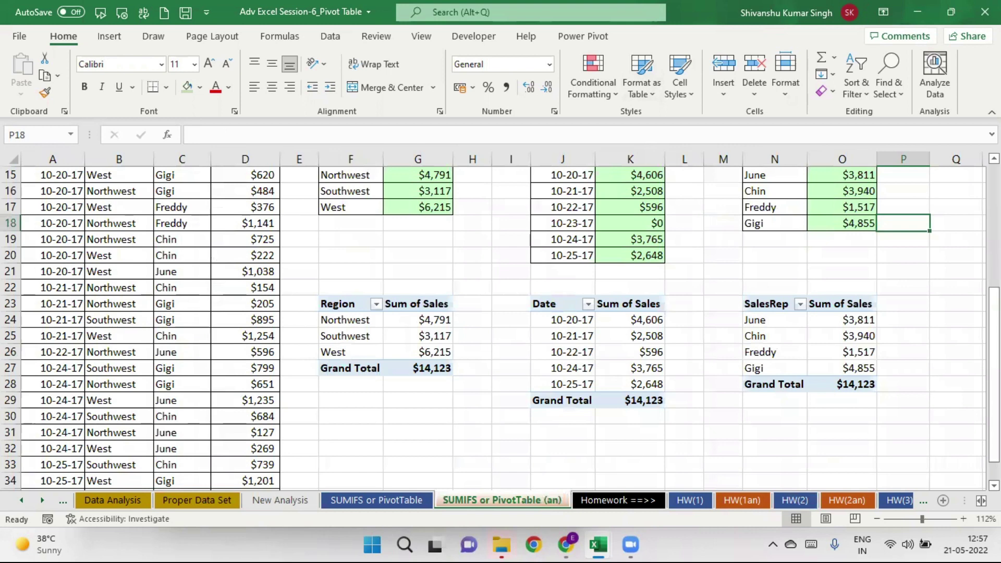
drag(994, 383, 995, 401)
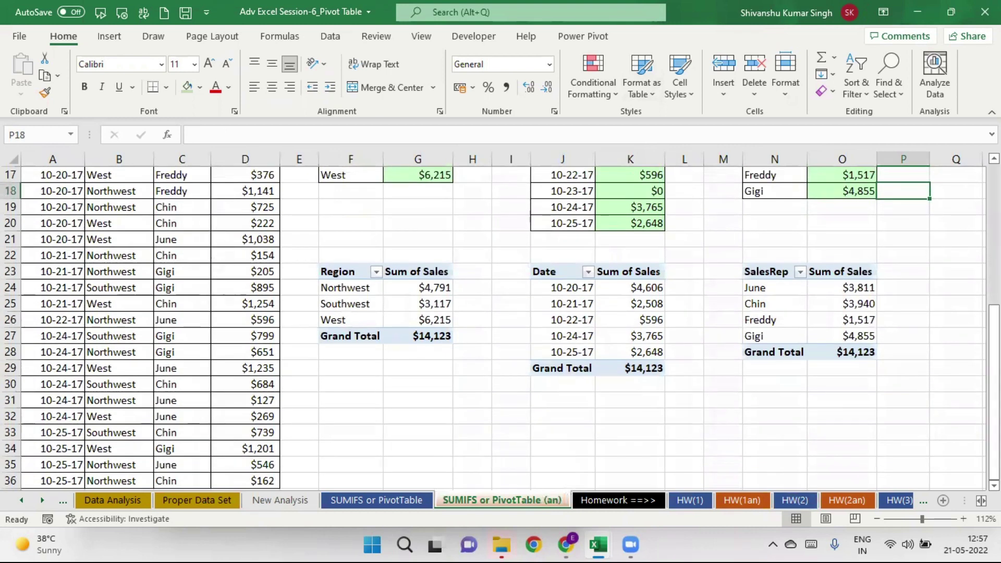
click(344, 273)
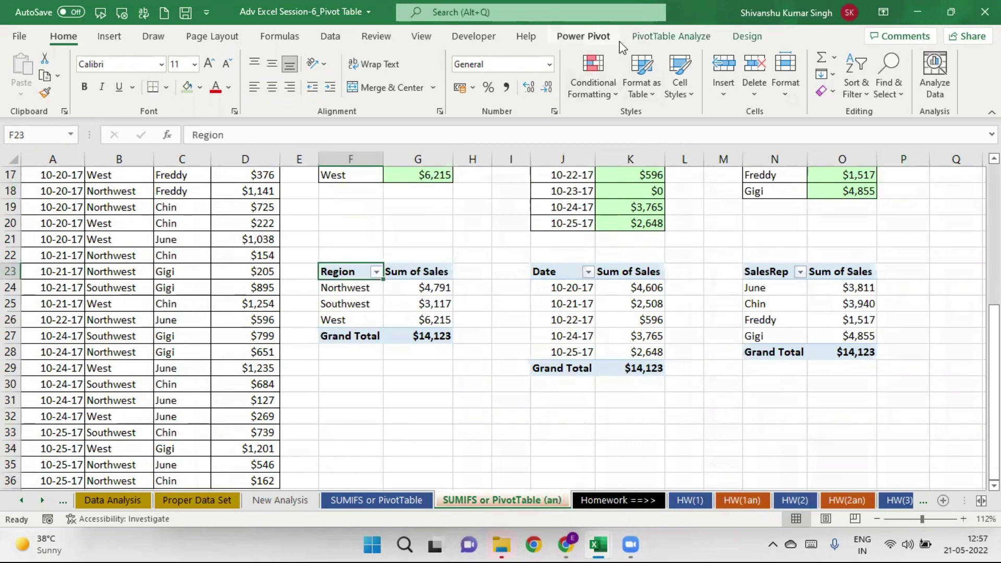
Step: Insert a Region slicer for the Region PivotTable and move it over columns K–N
click(685, 38)
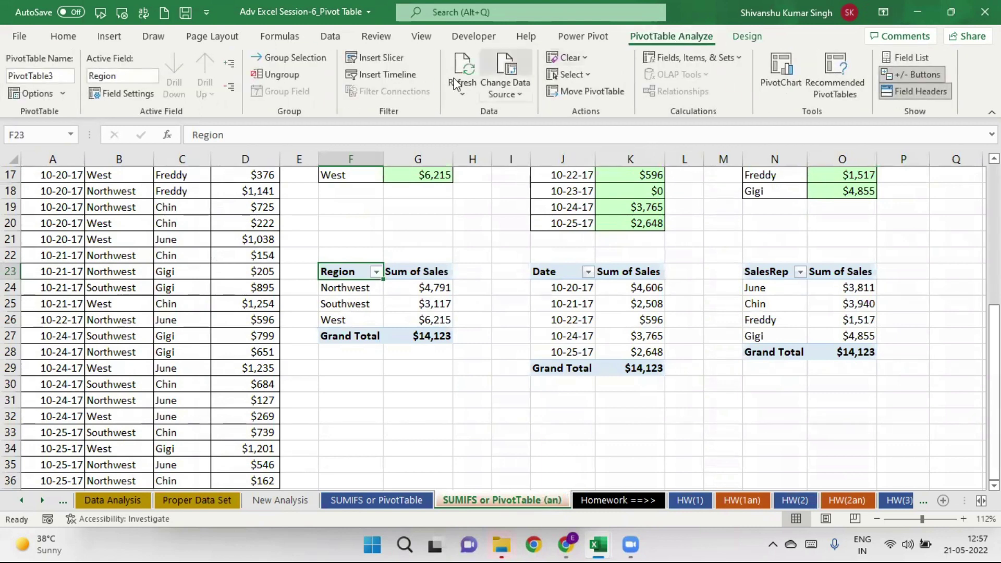
click(385, 62)
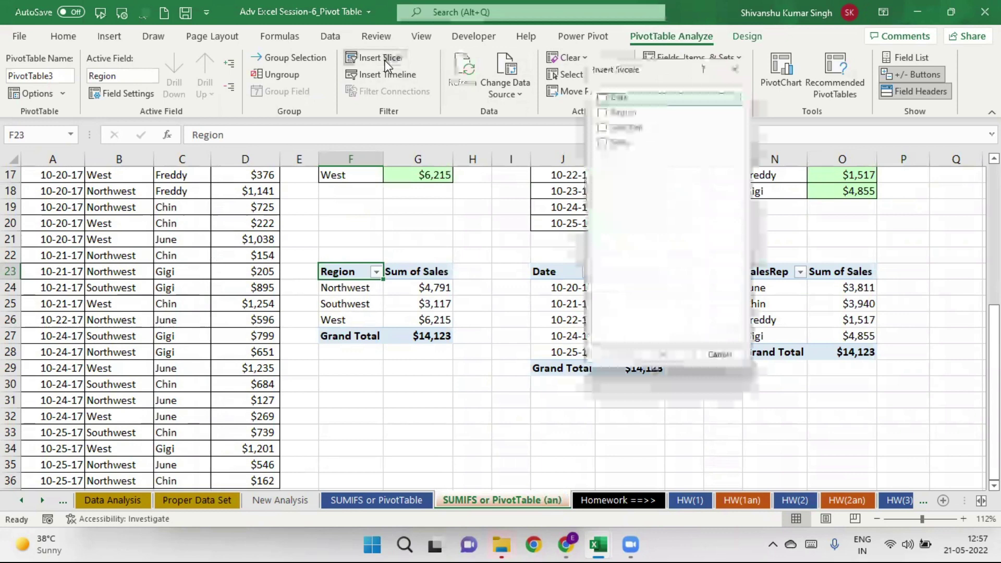
drag(713, 75, 720, 166)
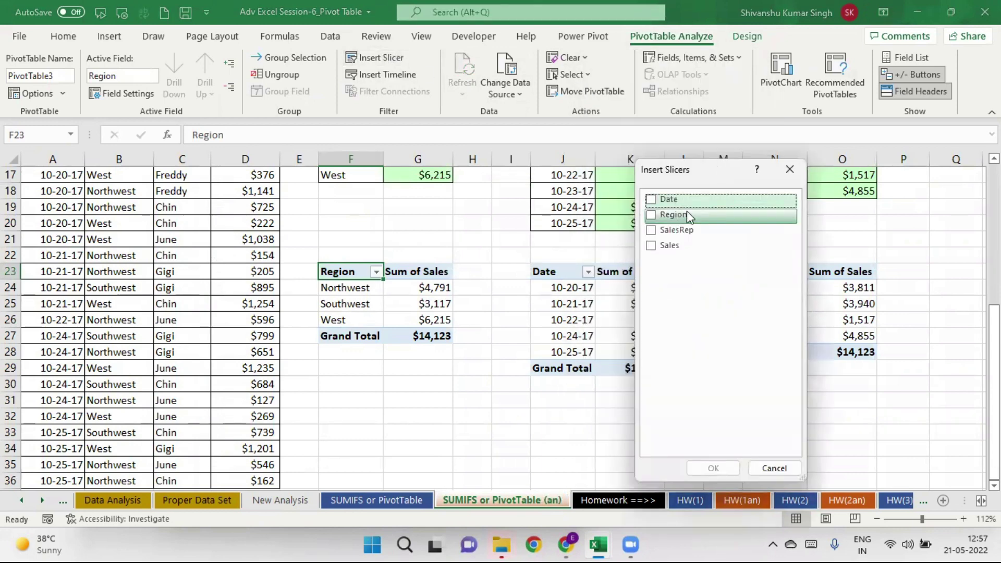
click(659, 214)
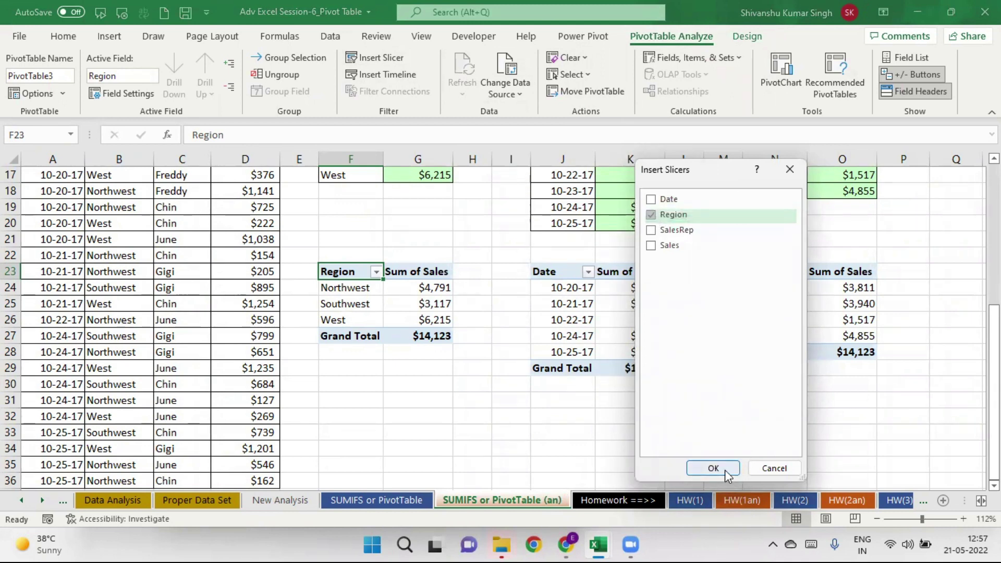
click(713, 468)
mouse_move(462, 228)
mouse_down()
mouse_move(640, 195)
mouse_move(596, 199)
mouse_up()
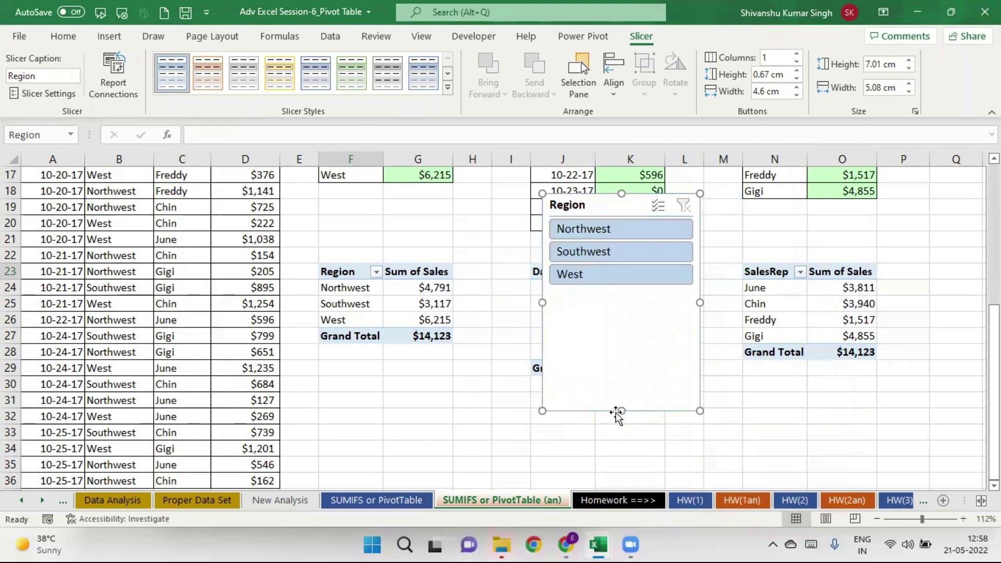
Step: Shorten the Region slicer and move it closer to the Region PivotTable
drag(622, 412, 626, 289)
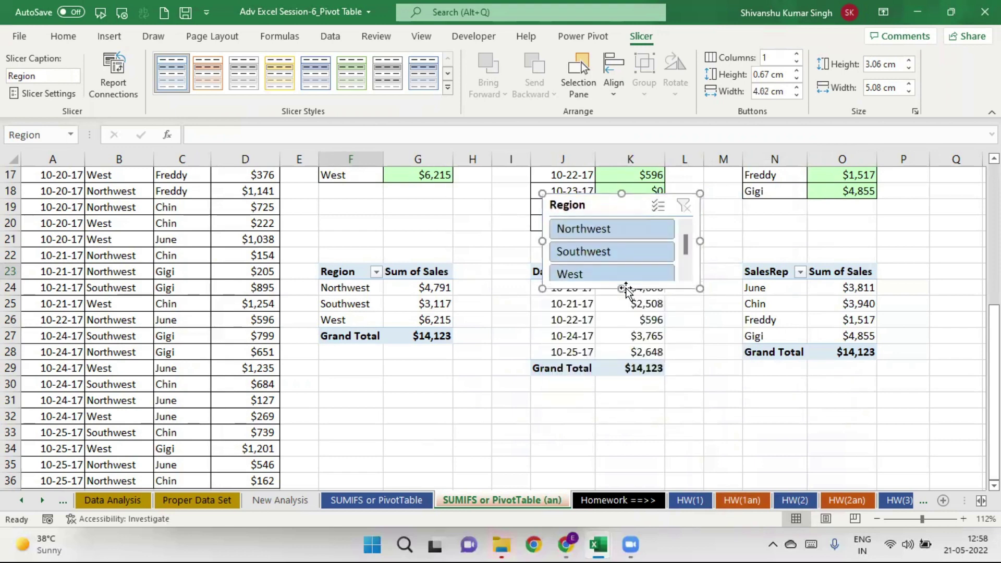
drag(610, 205, 488, 176)
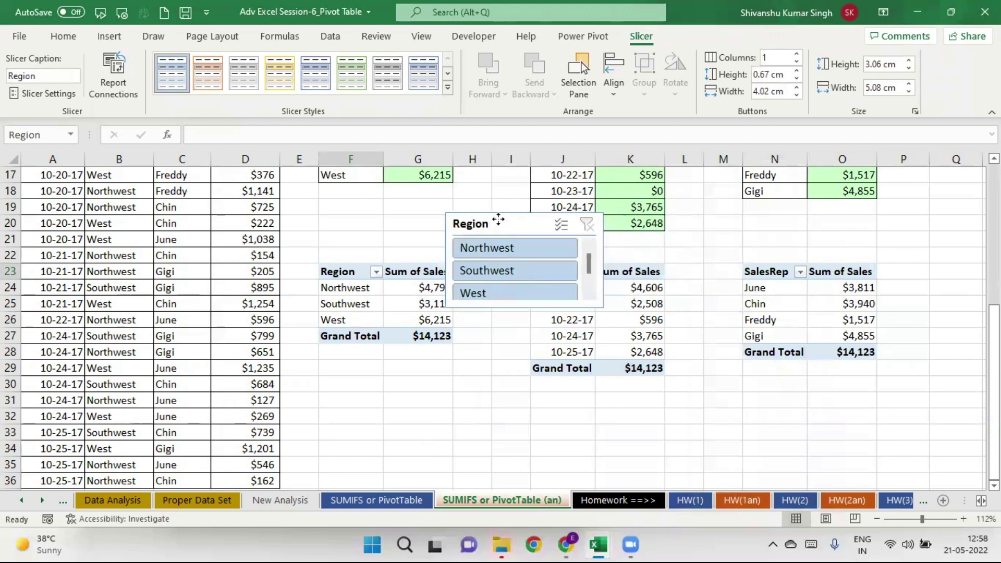
drag(488, 176, 535, 229)
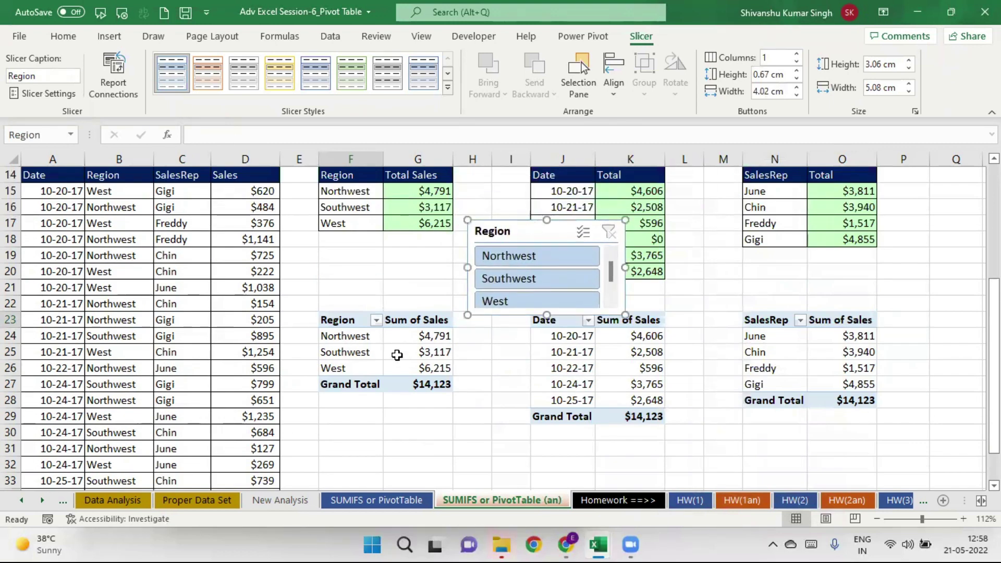
Step: Try the Northwest and Southwest slicer filters, clear the filter, and lengthen the slicer to list all regions
click(538, 257)
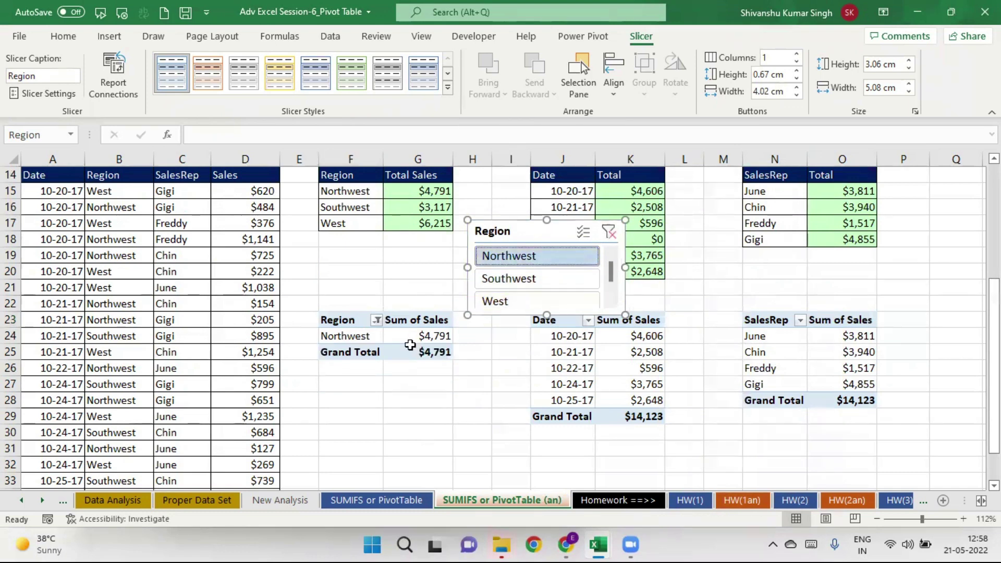
click(515, 286)
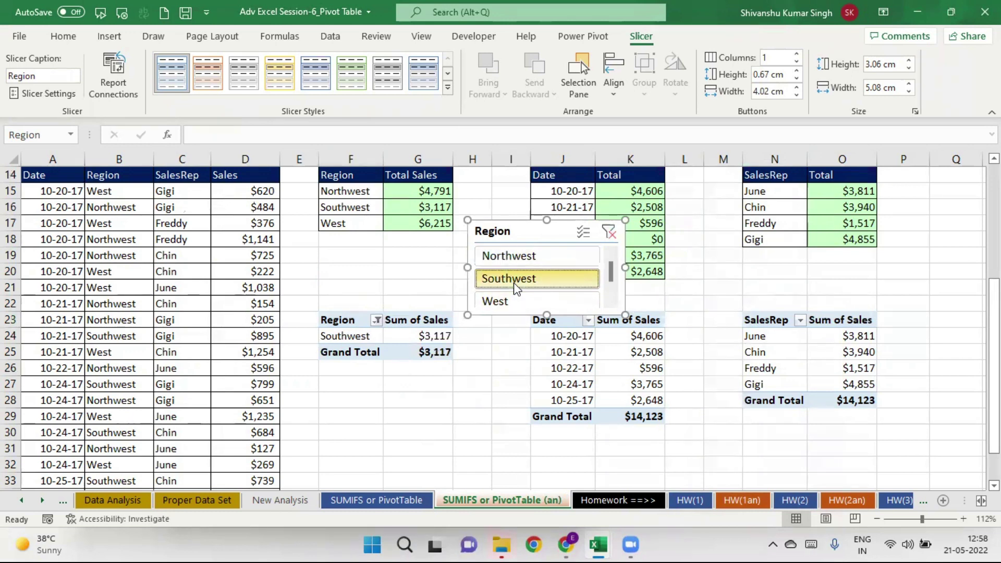
ctrl+click(516, 257)
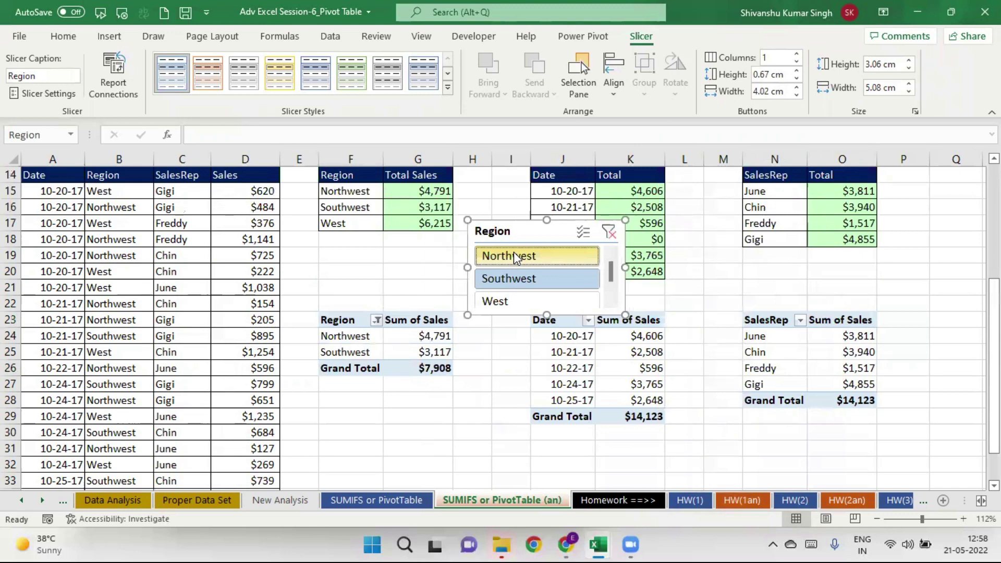
click(611, 236)
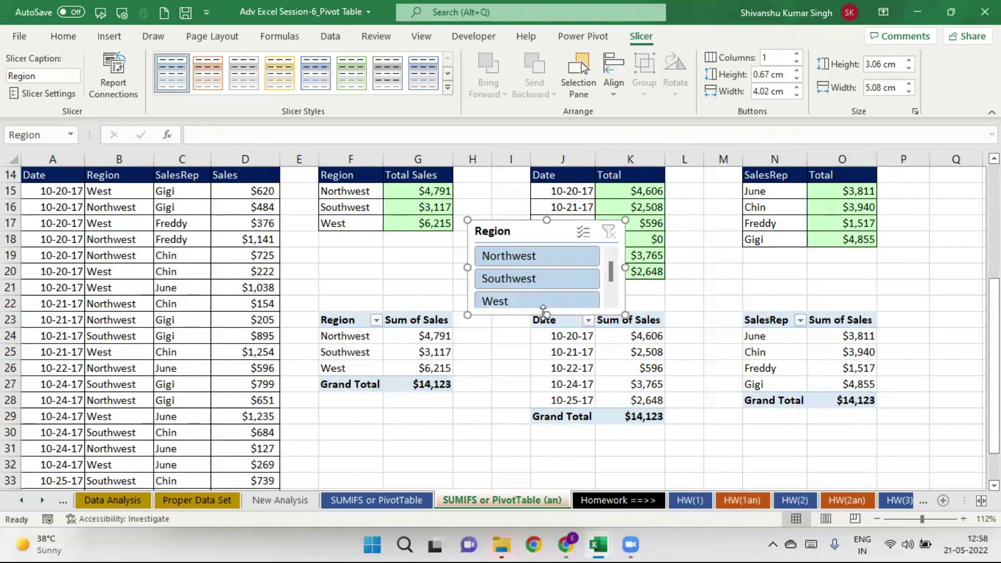
drag(542, 312, 549, 323)
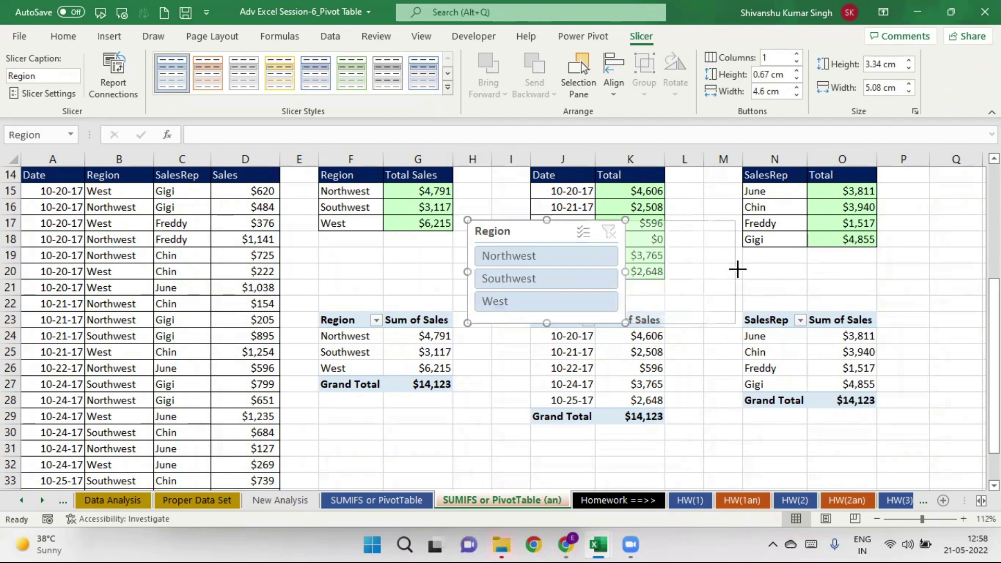
Step: Widen the Region slicer and filter the Region PivotTable to West
drag(692, 269, 735, 271)
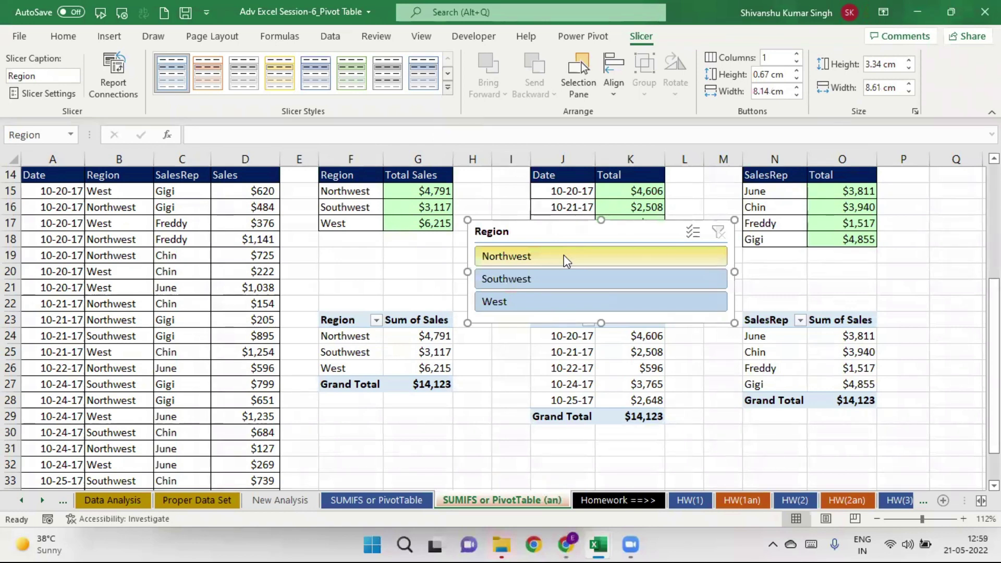
click(575, 281)
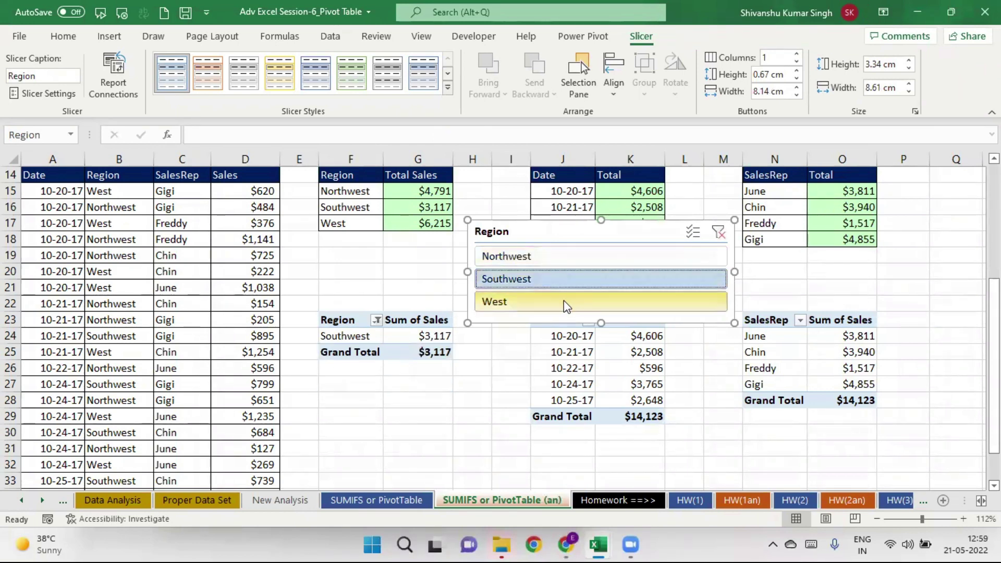
click(567, 305)
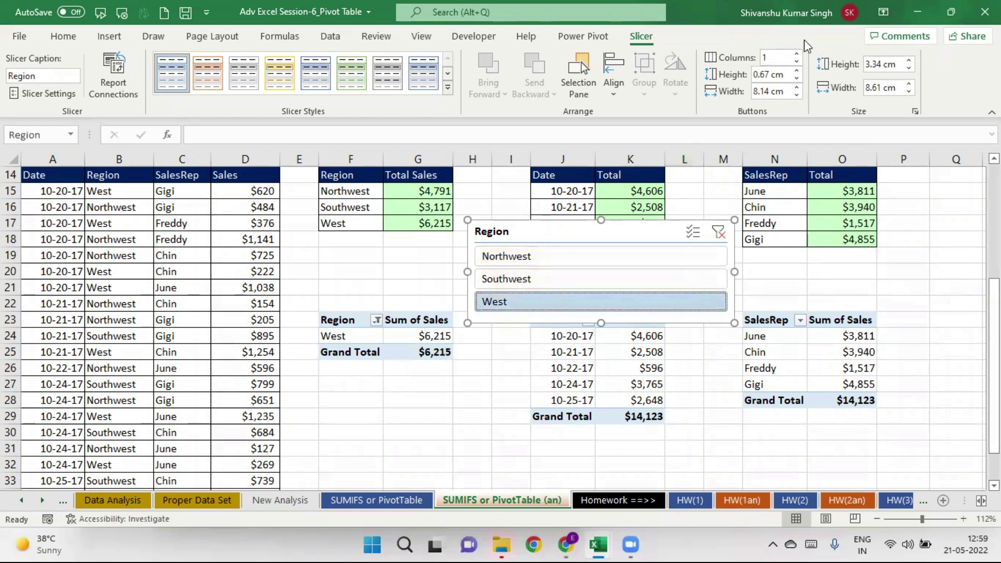
Step: Set the slicer to 2 columns, resize it above the Region PivotTable, then minimize the workbook
click(798, 54)
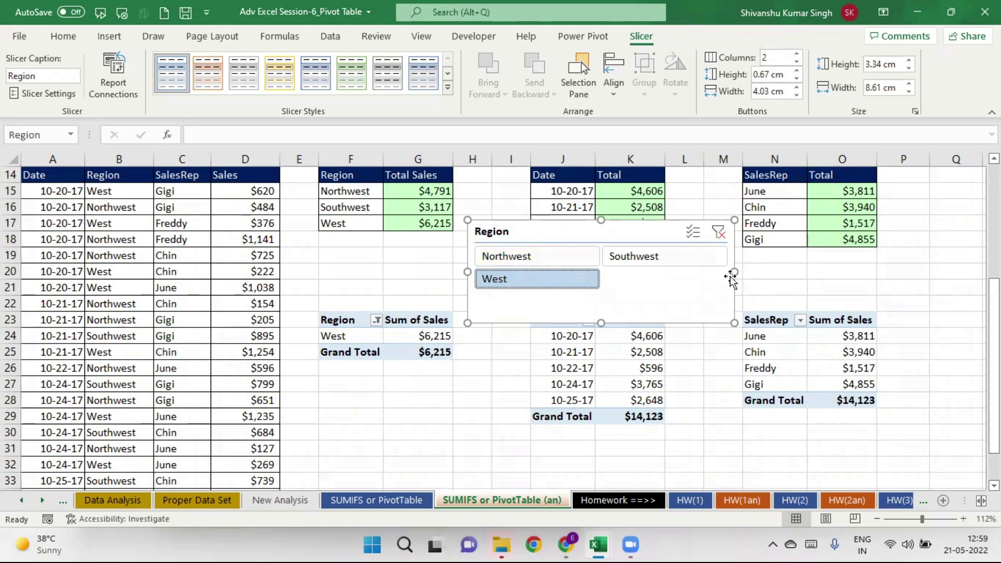
drag(734, 272, 666, 266)
drag(567, 318, 566, 290)
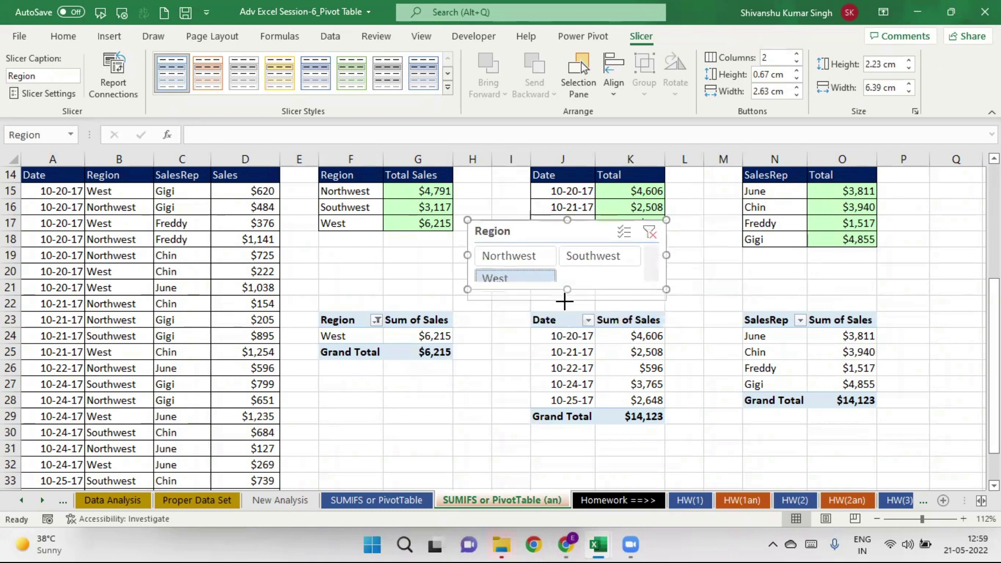
drag(565, 290, 566, 299)
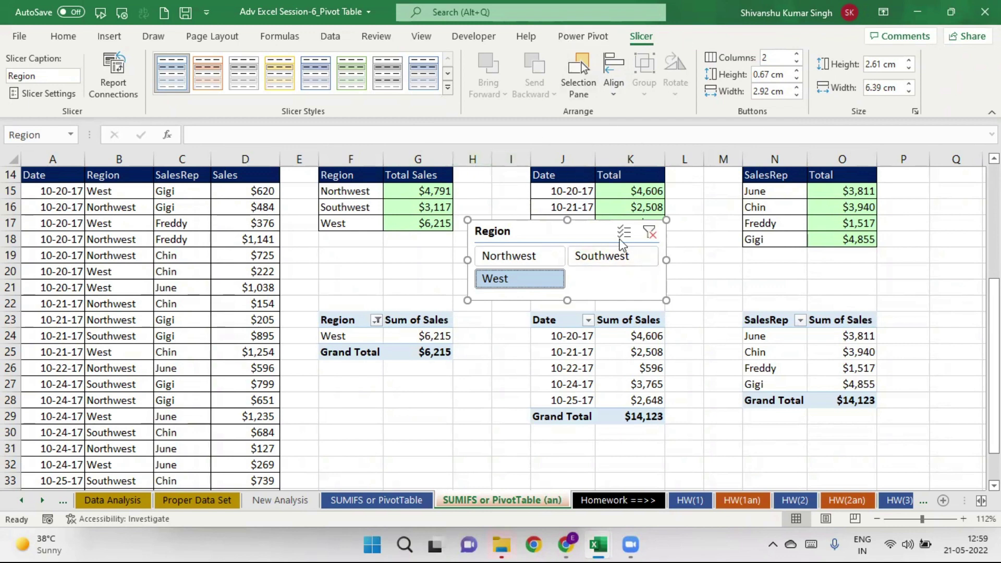
drag(568, 224, 403, 208)
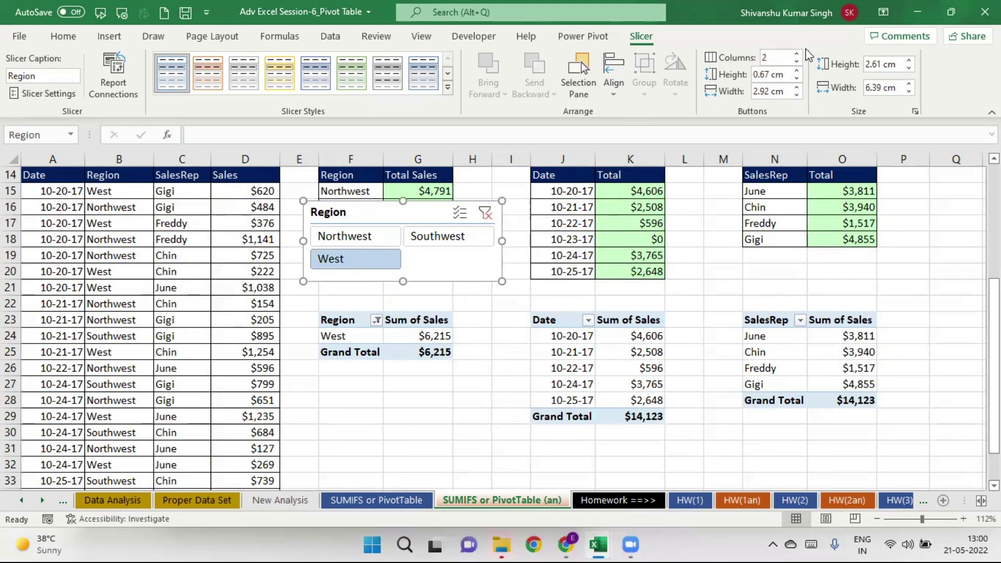
click(918, 13)
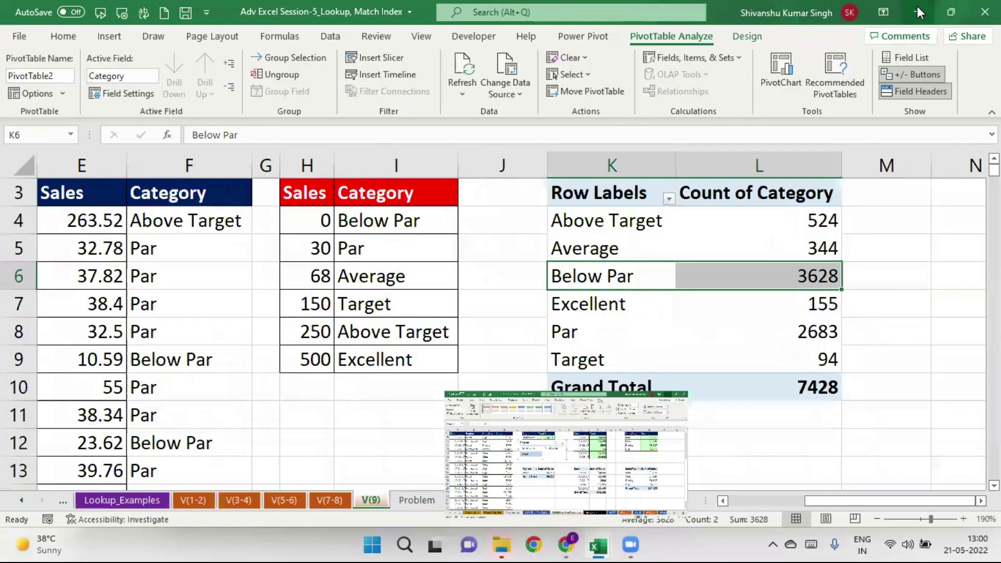
Step: Minimize the Session-5 and VLOOKUP_Complete workbooks and maximize the Advance Excel Training folder
click(918, 10)
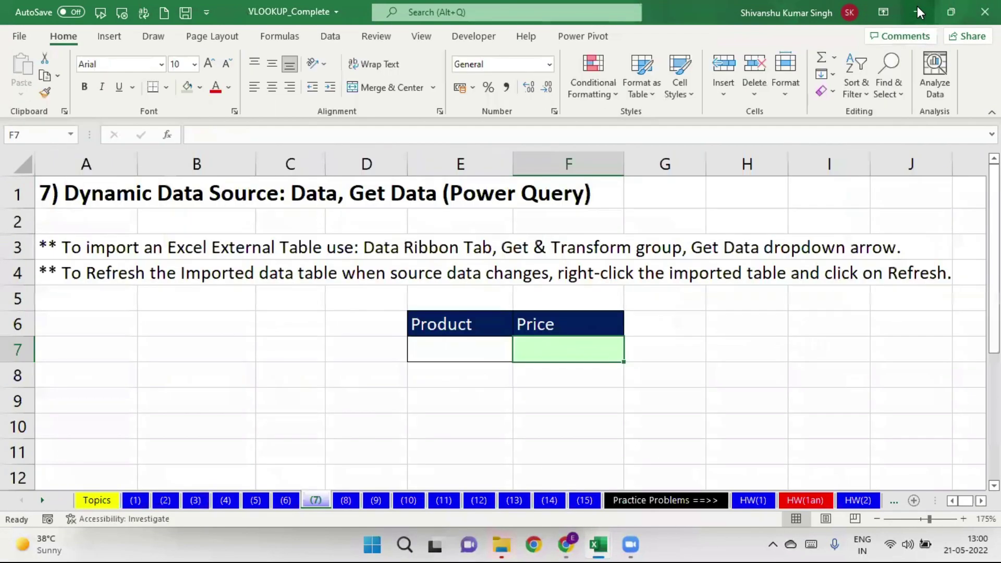
click(918, 12)
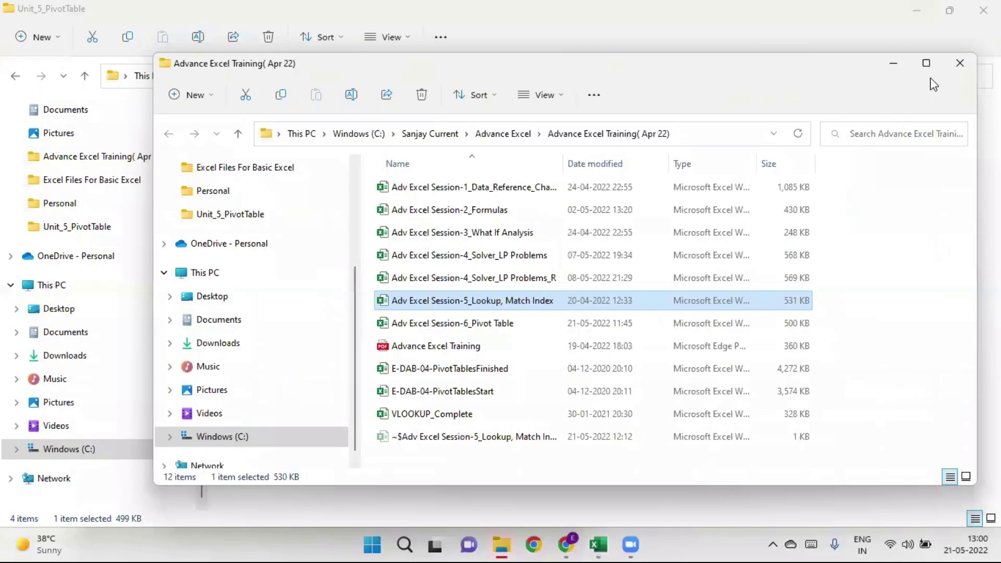
click(926, 65)
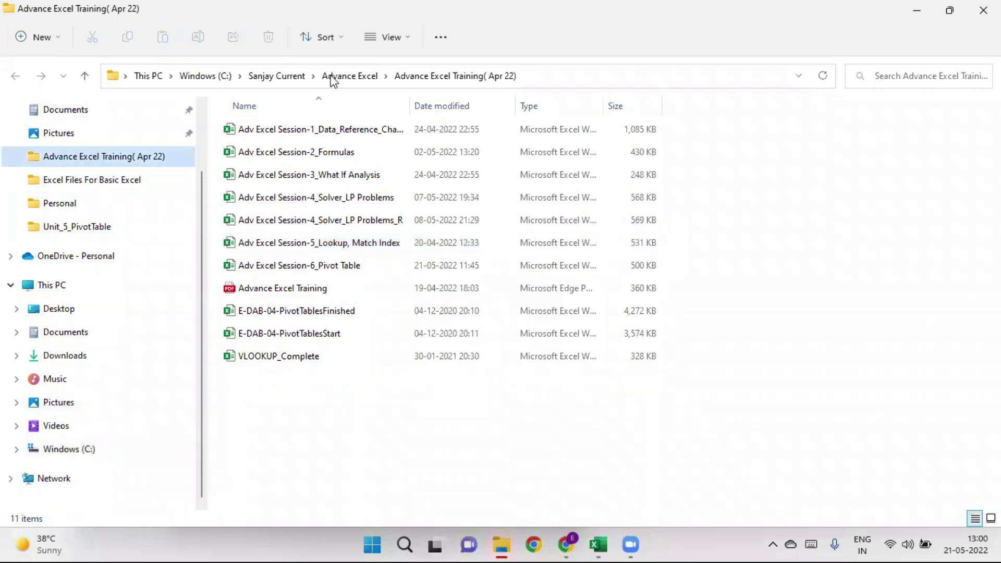
Step: Browse to Excel To Earn Second Income > Excel Paid Projects and open the data cleaning workbook
click(288, 77)
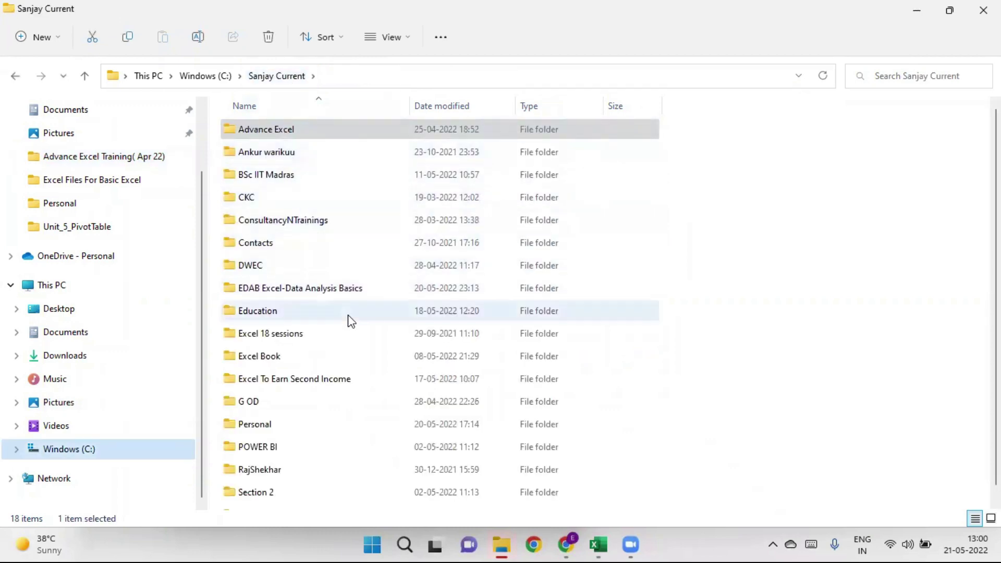
double_click(335, 379)
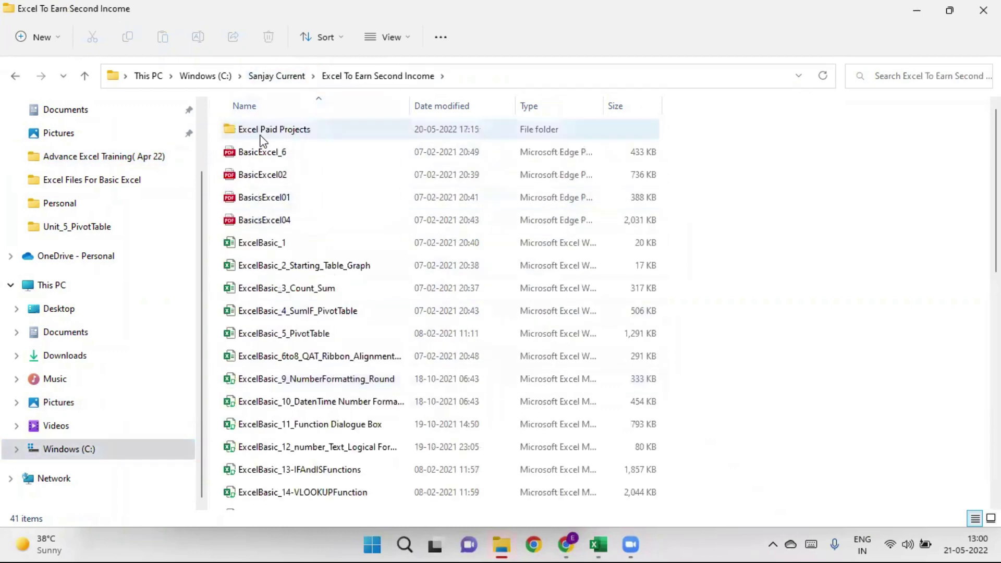
double_click(262, 135)
double_click(262, 137)
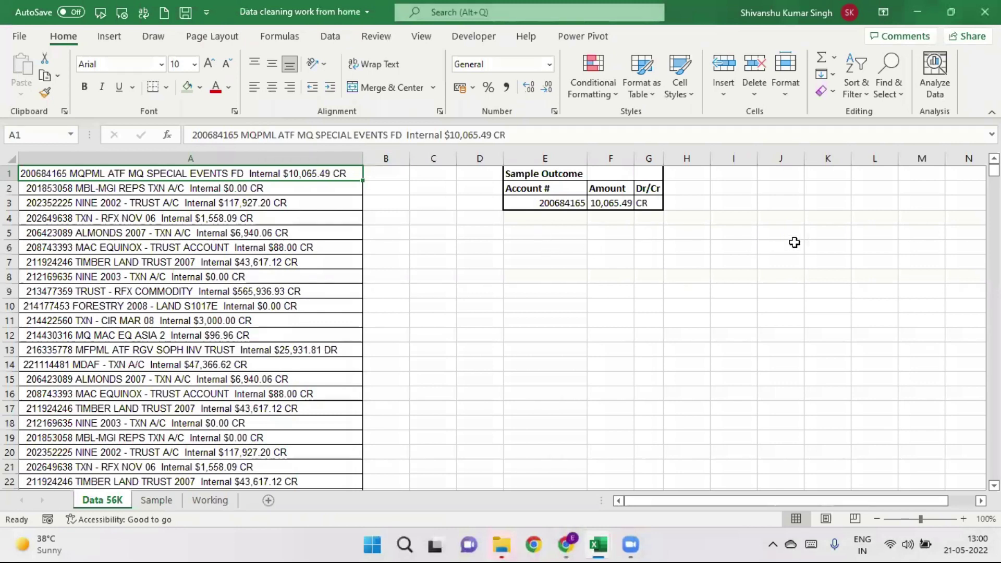
Step: Move the Sample Outcome table to J1:L3 and autofit column J for the full account number
drag(548, 174, 644, 202)
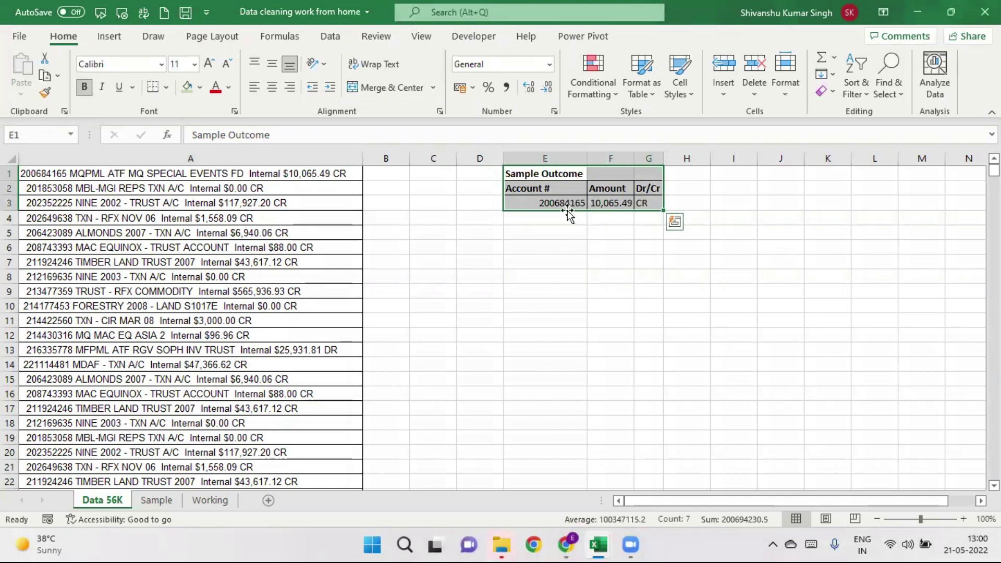
drag(568, 211, 792, 188)
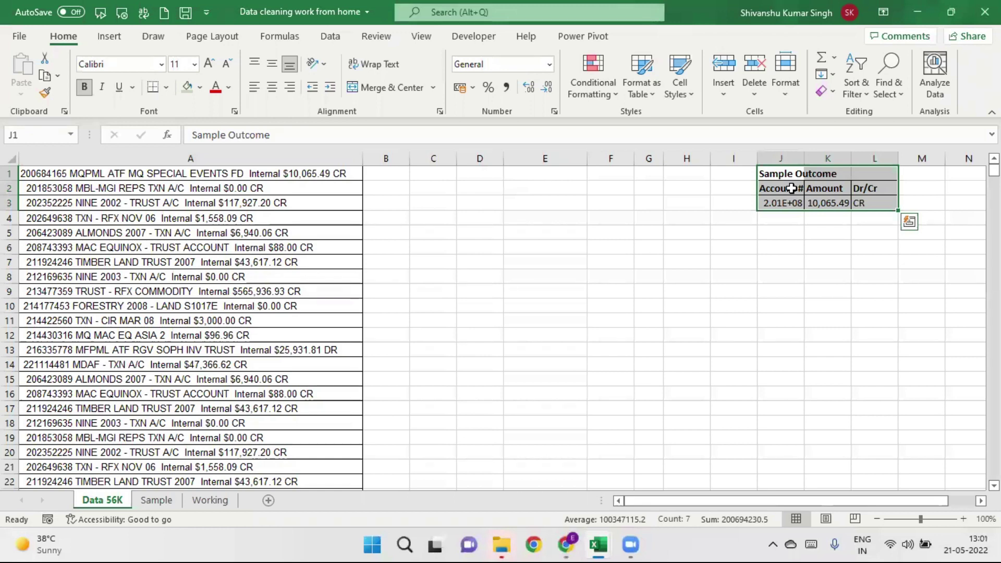
double_click(804, 158)
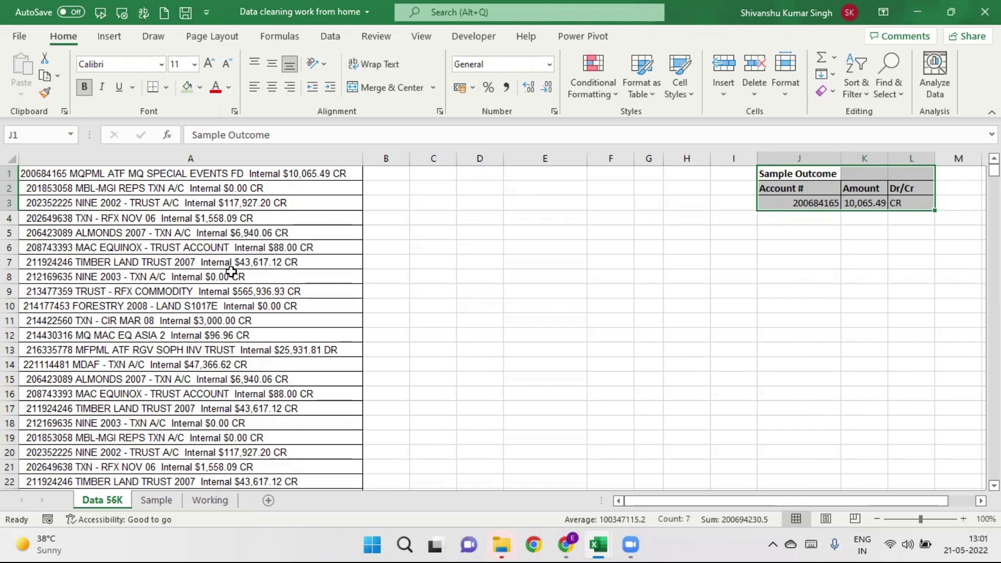
Step: Widen column A, delete empty column I, and review the Account #, Amount and Dr/Cr headers
drag(363, 160, 461, 159)
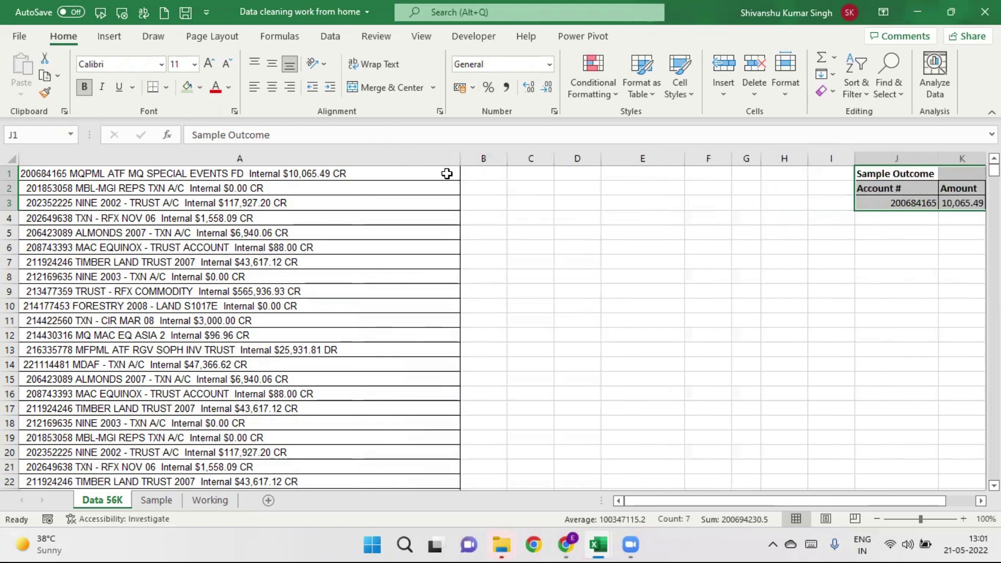
click(820, 157)
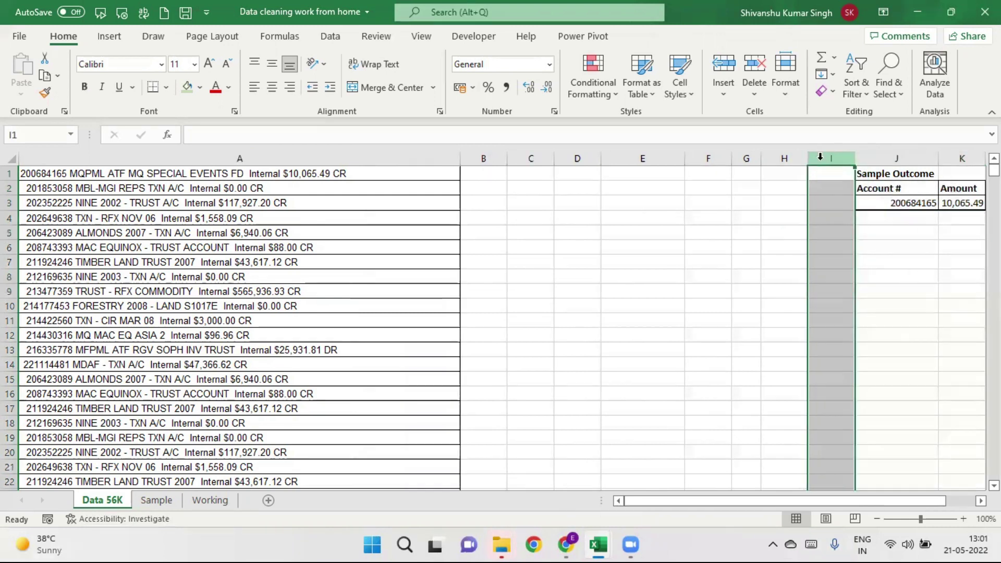
key(ctrl+minus)
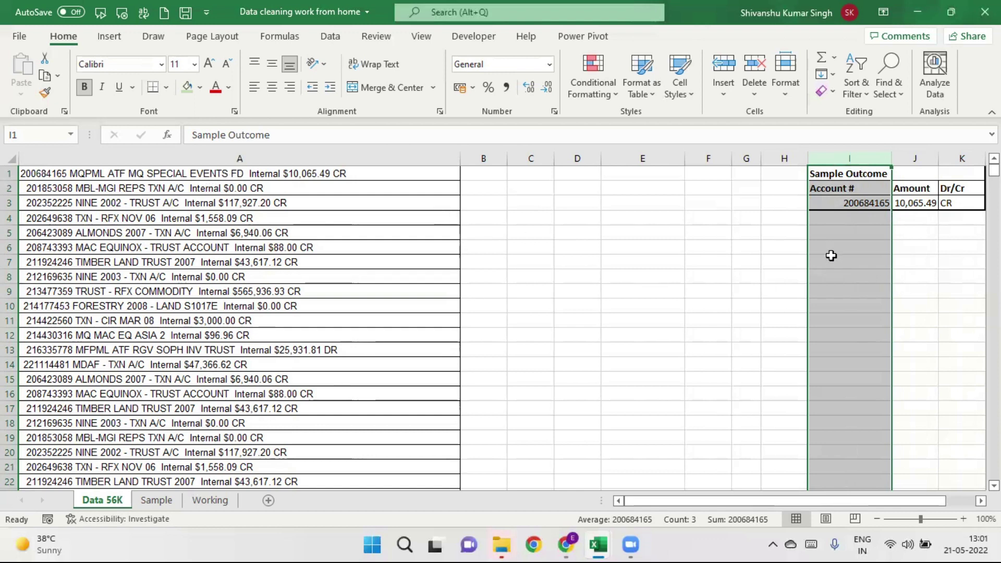
click(858, 190)
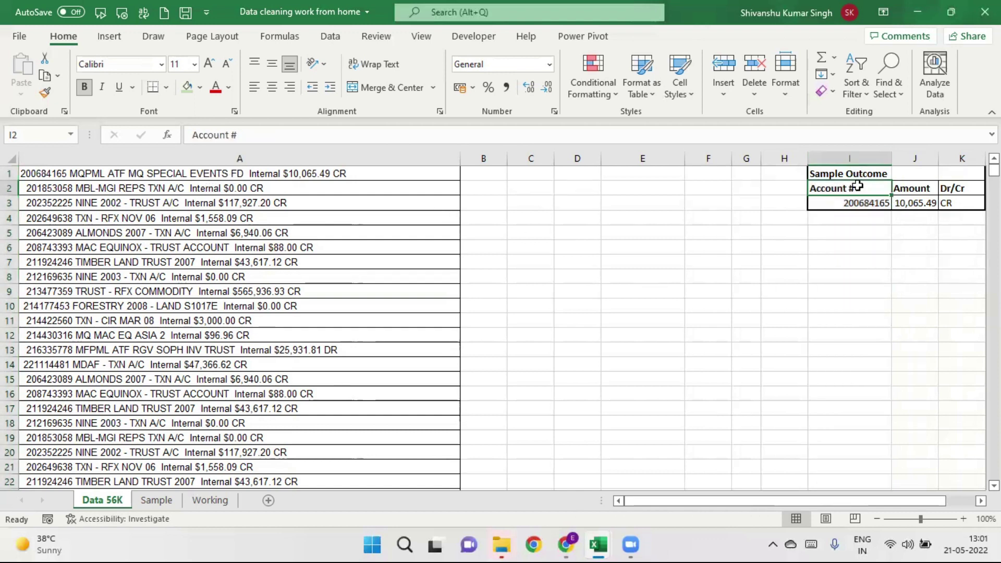
click(909, 194)
click(955, 190)
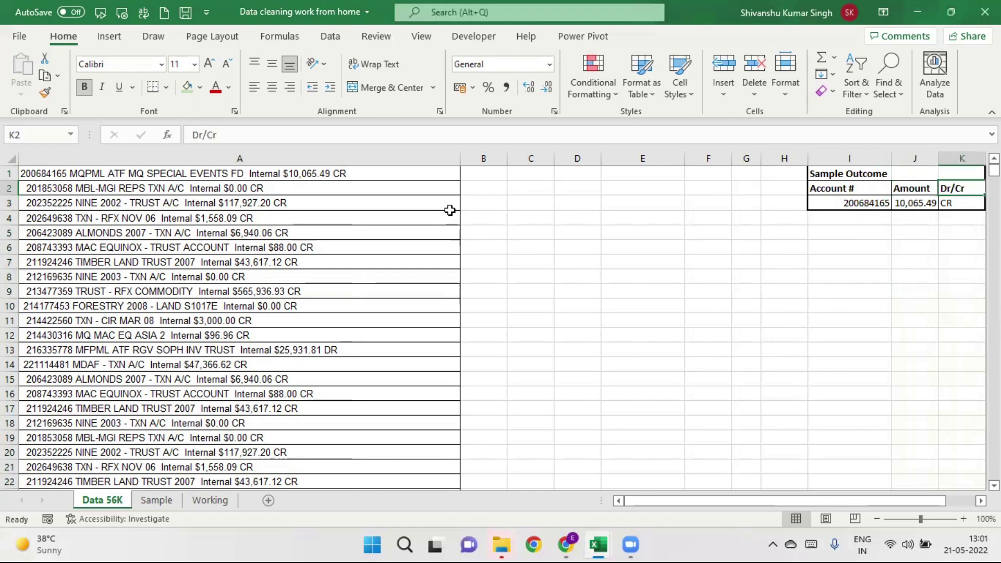
click(60, 172)
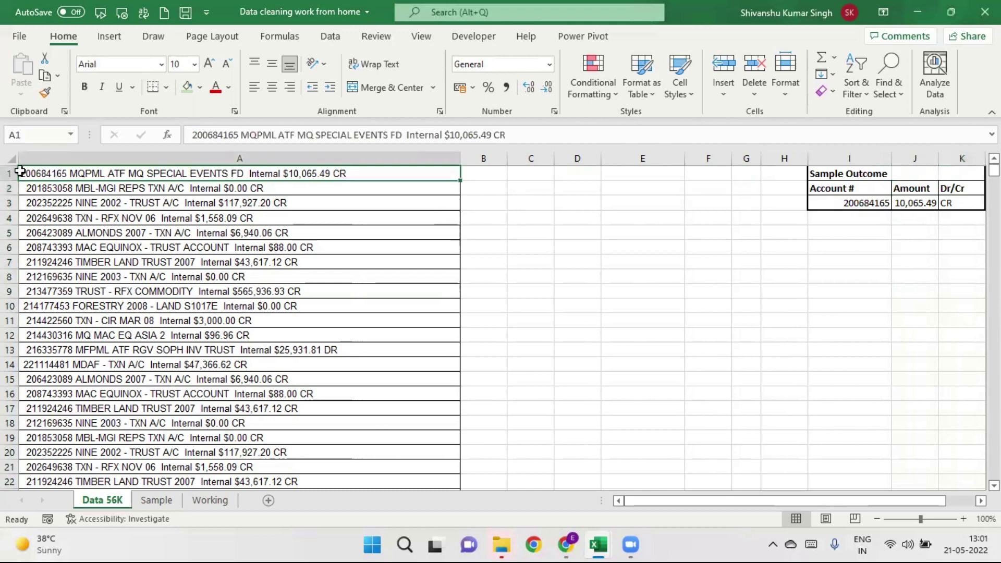
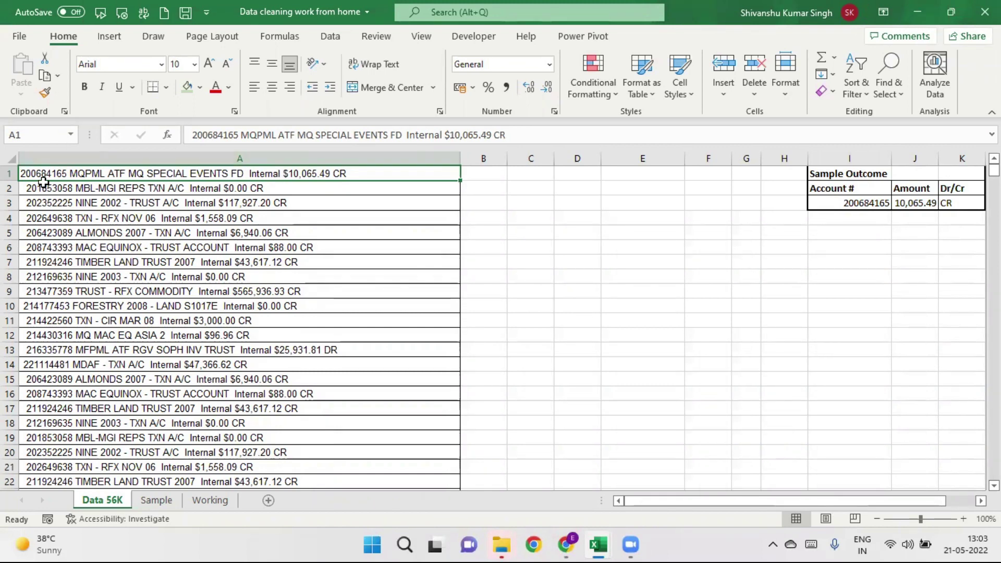
click(533, 157)
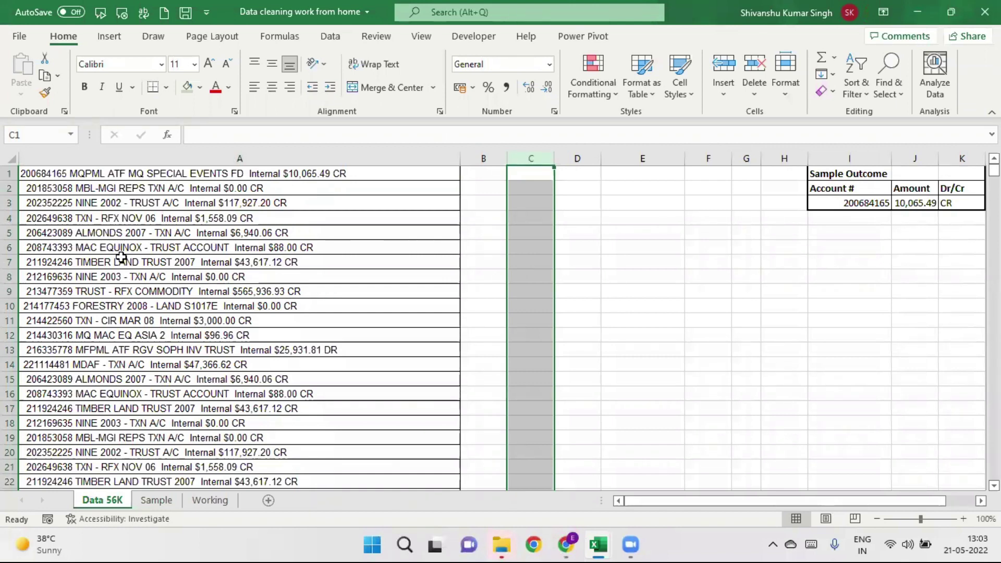
click(34, 174)
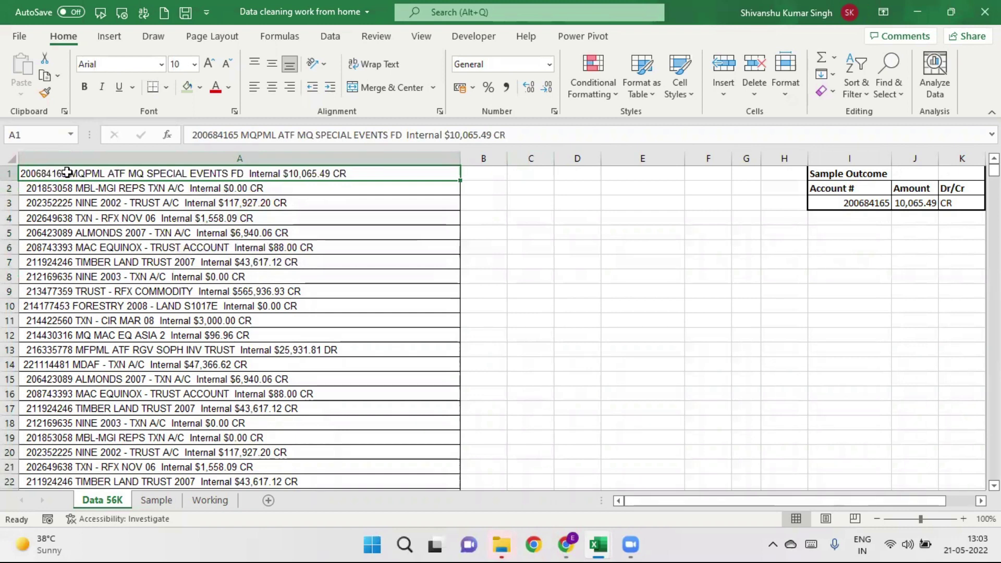
click(541, 172)
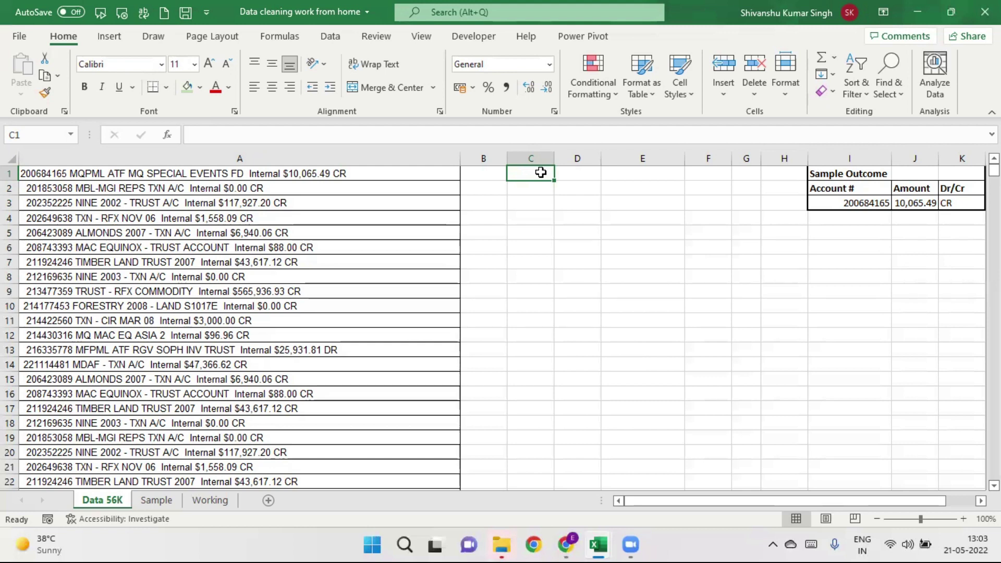
text(=)
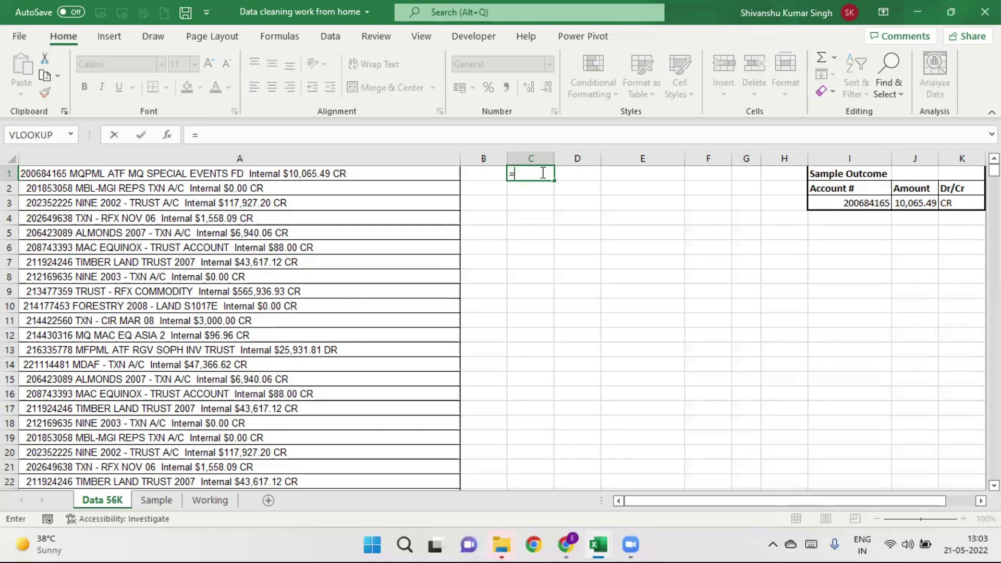
text(left)
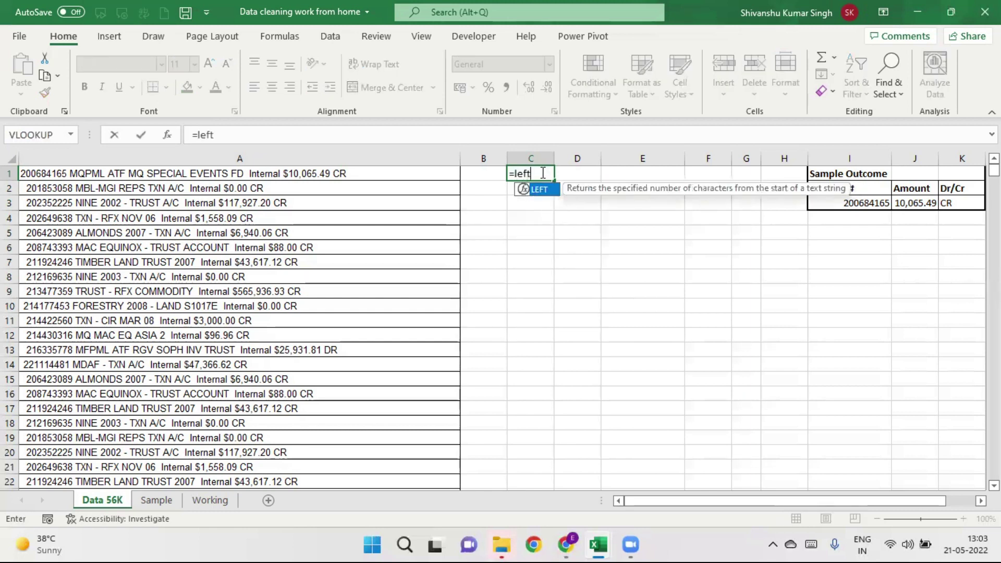
text(()
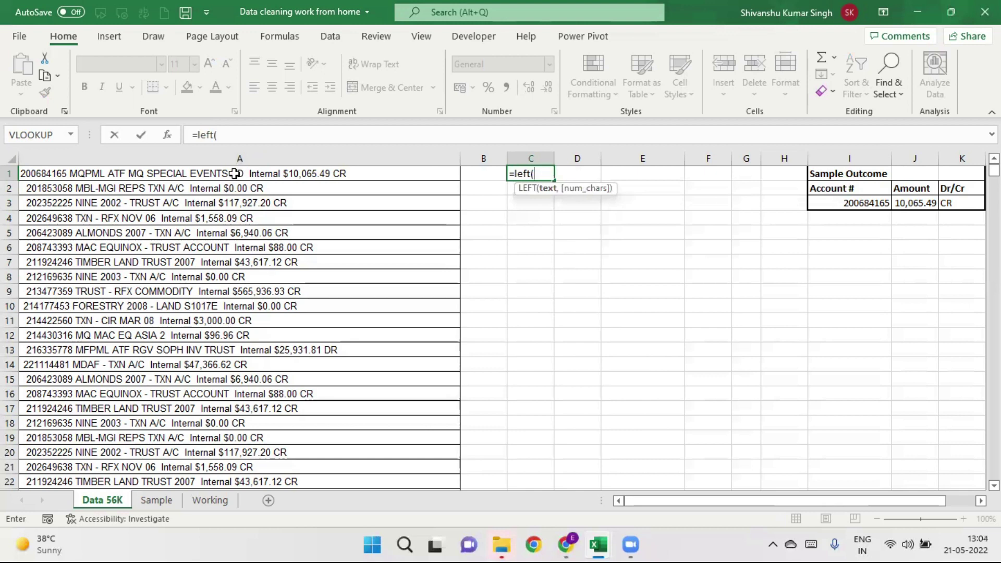
click(234, 174)
text(,9)
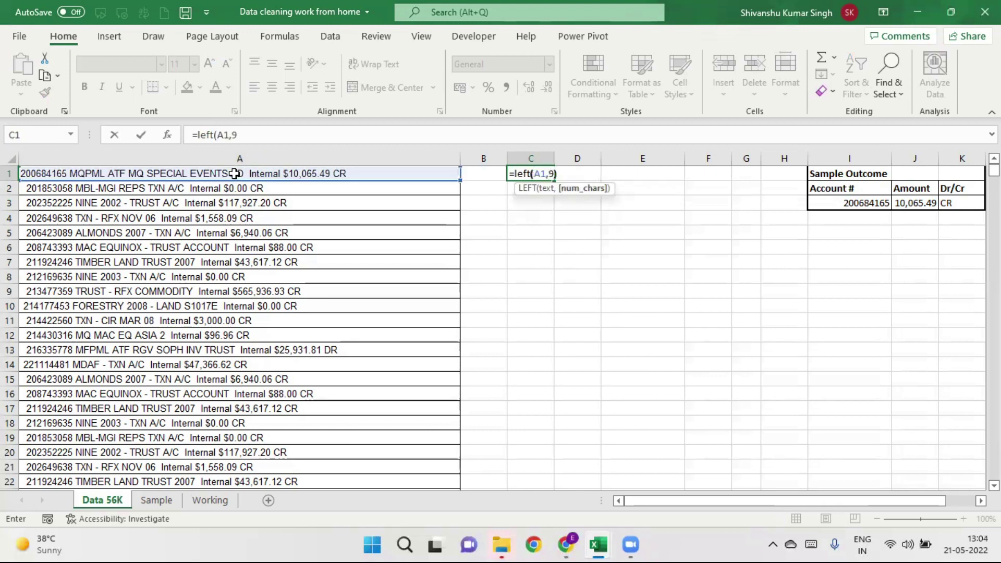
text())
key(Return)
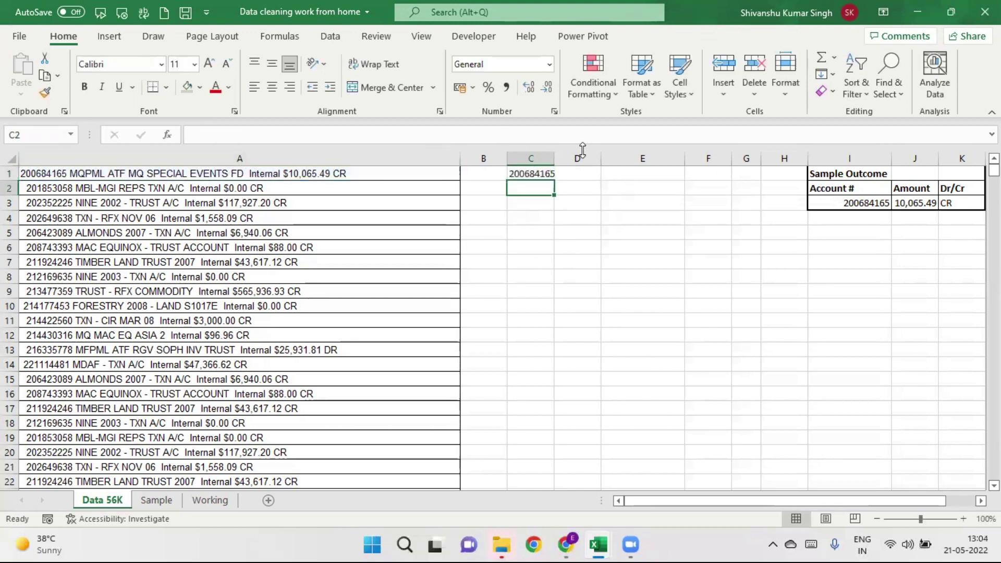
Step: Widen column C so the full account number is visible
drag(555, 157, 627, 158)
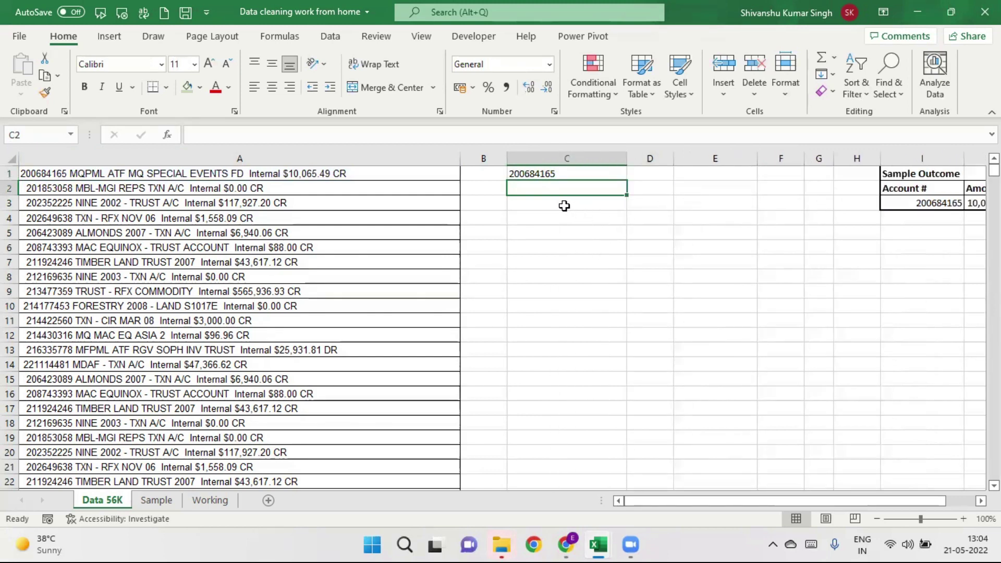
click(563, 173)
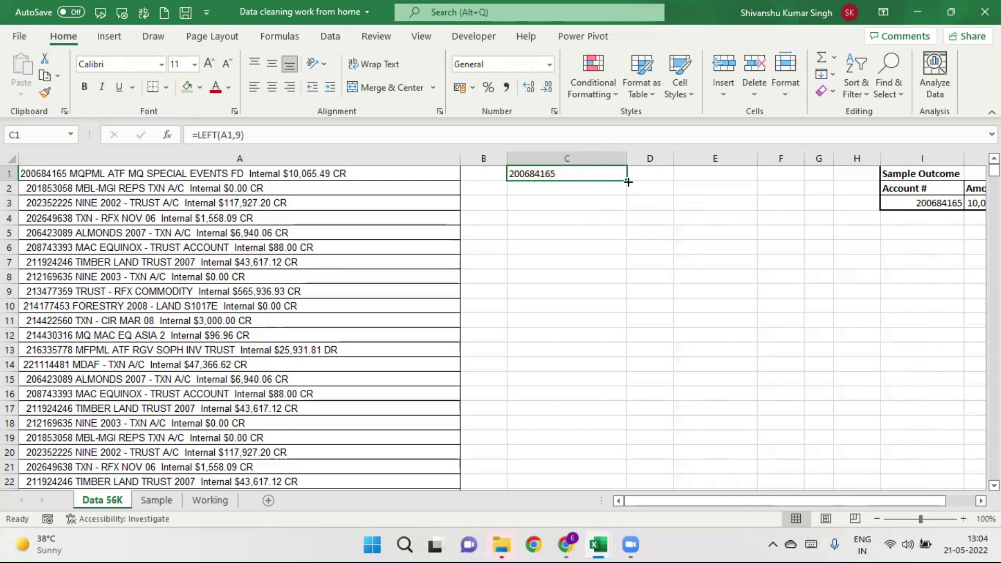
click(479, 157)
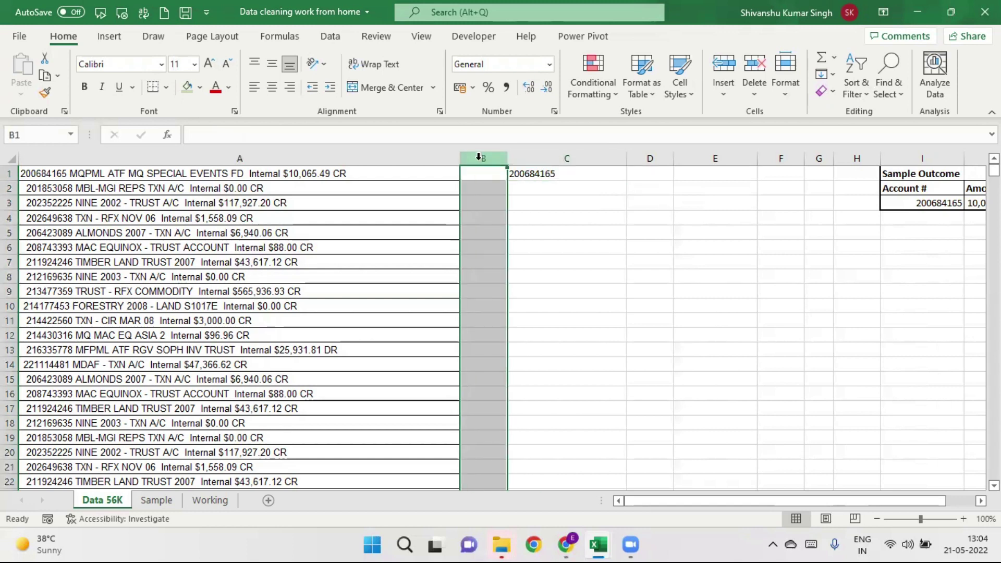
Step: Delete empty column B, fill =LEFT(A1,9) from B1 down all 56,760 rows, and widen column B
key(ctrl+minus)
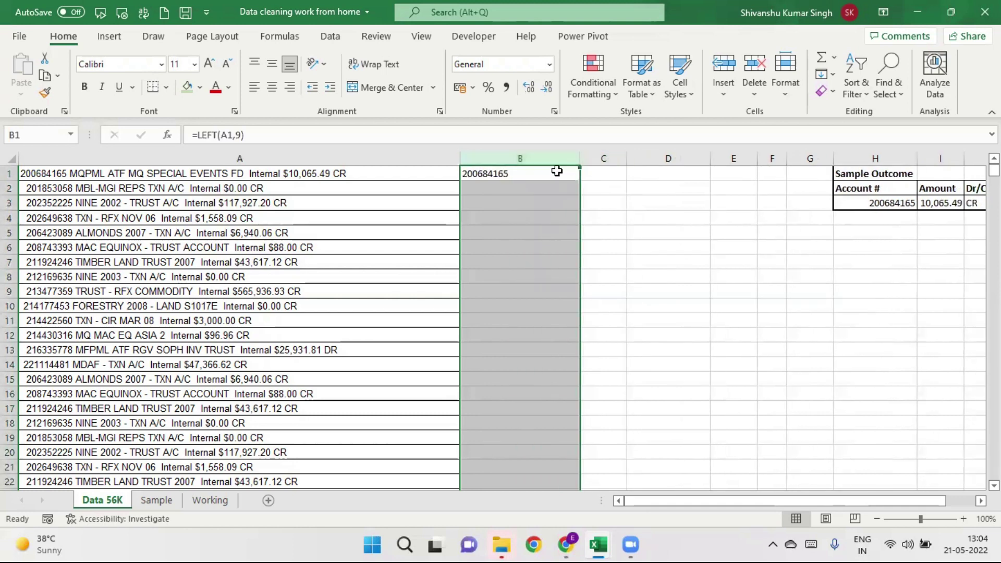
drag(555, 172, 555, 203)
click(555, 172)
double_click(580, 180)
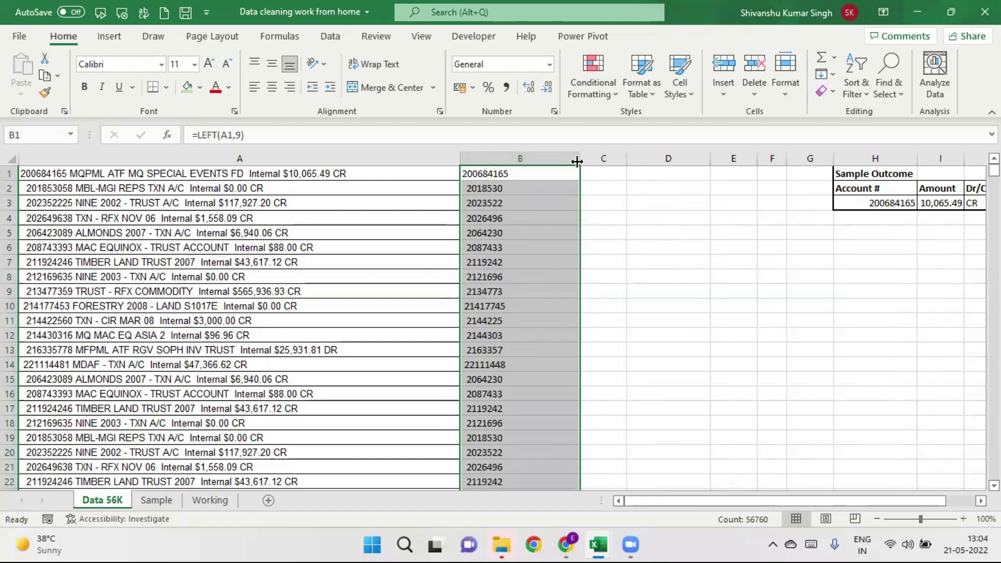
drag(577, 162, 621, 162)
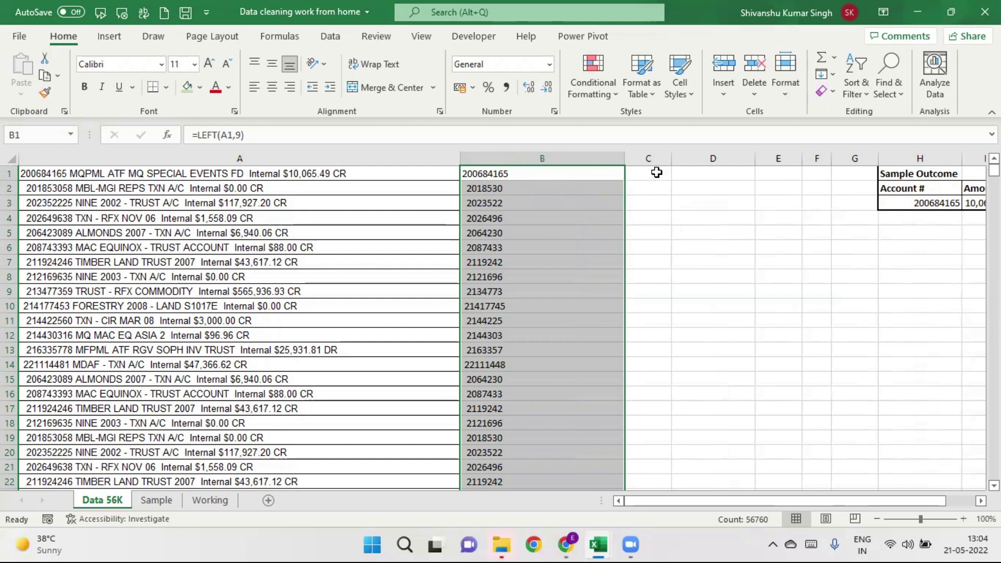
click(502, 187)
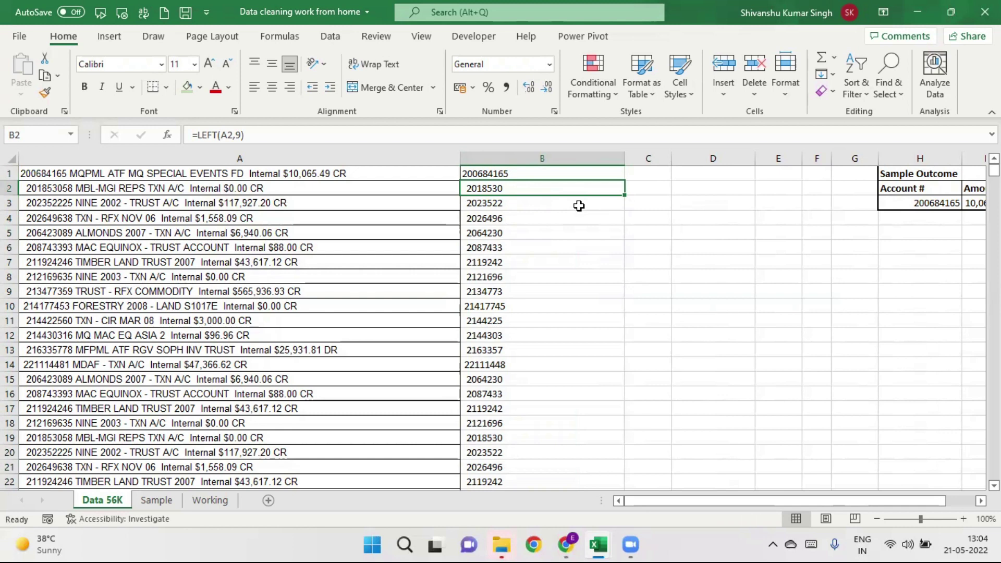
click(533, 173)
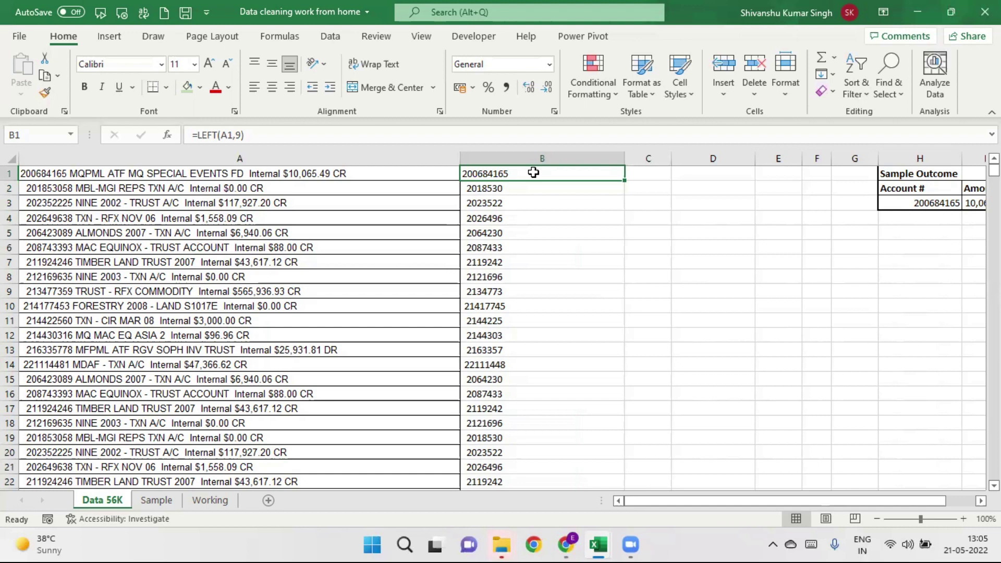
Step: Enter =TRIM(A1) in B1 and autofit column B to the trimmed text
text(=tr)
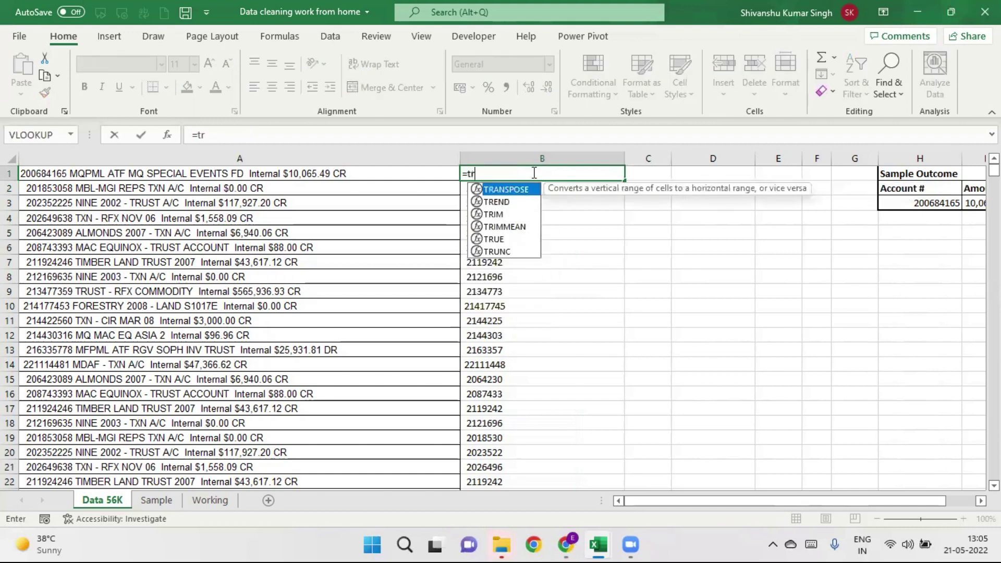
text(im)
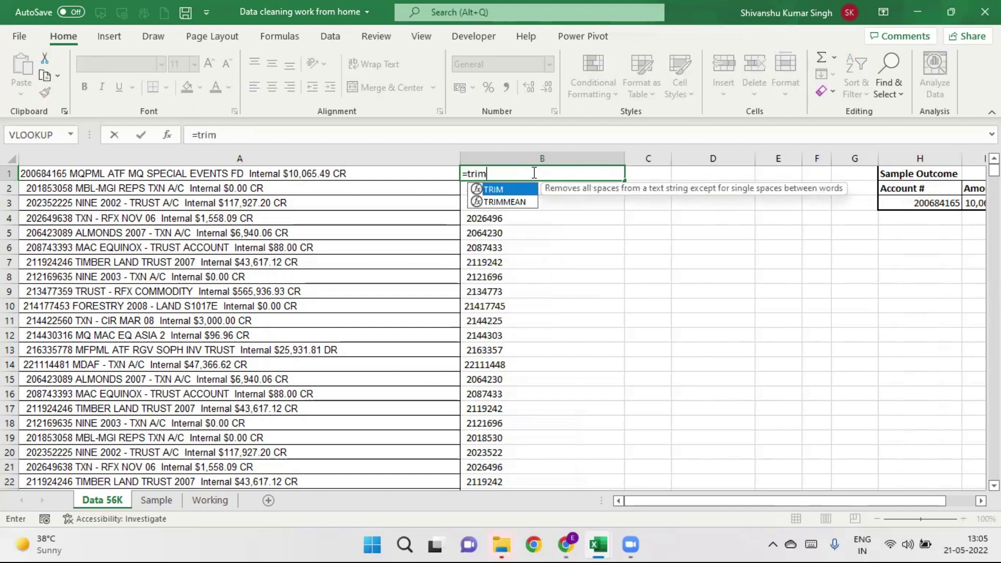
text(*()
key(BackSpace)
key(BackSpace)
text(()
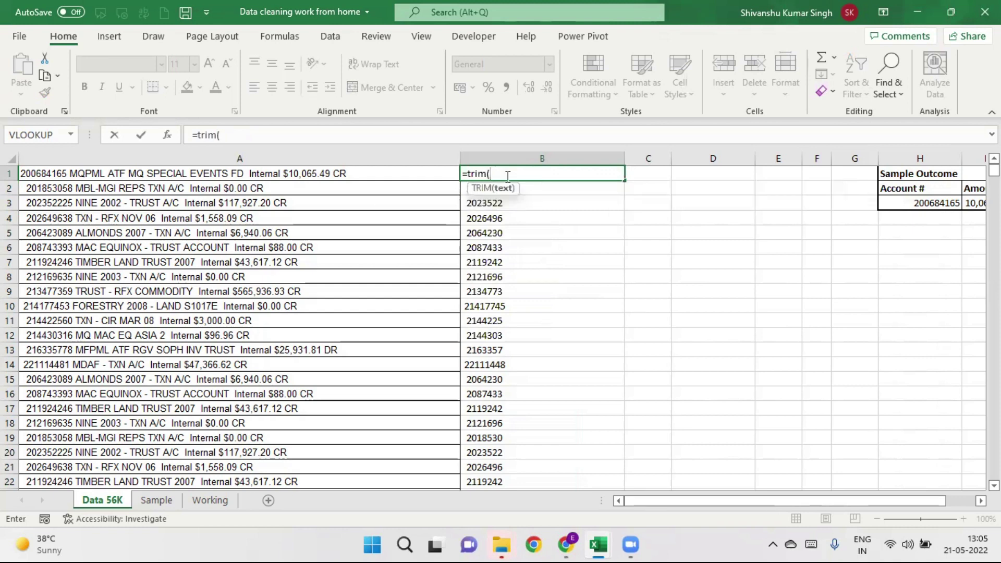
click(173, 170)
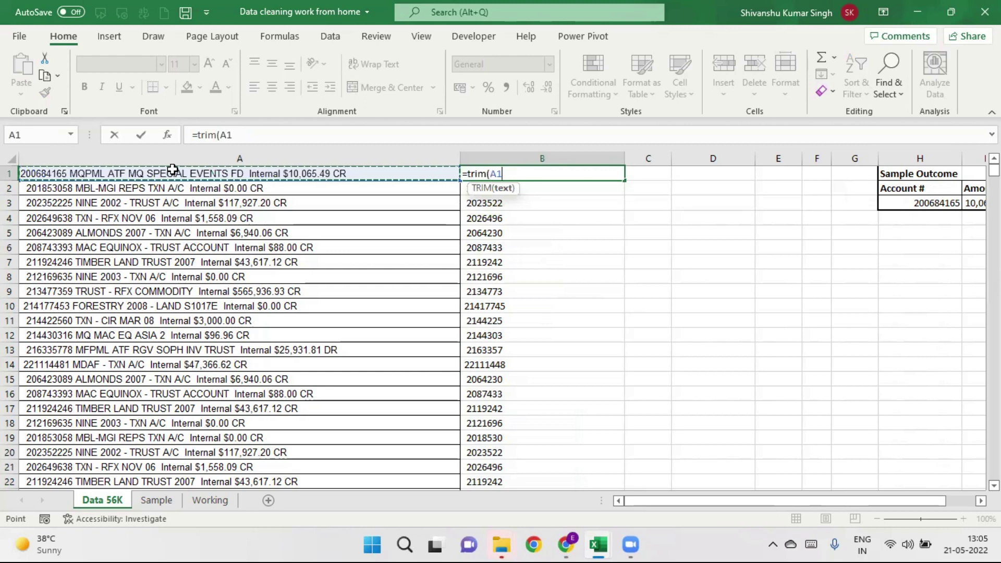
text())
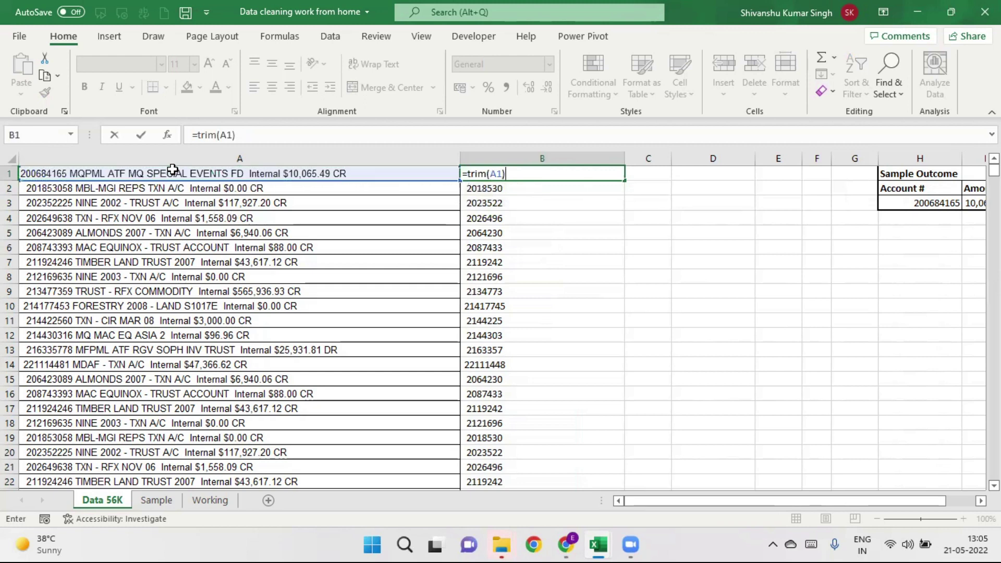
key(Return)
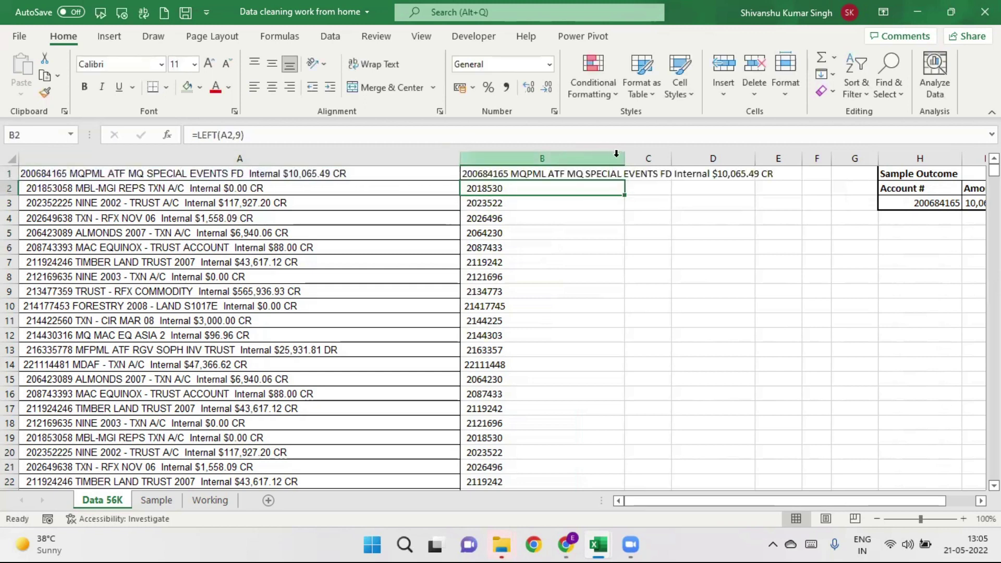
double_click(625, 159)
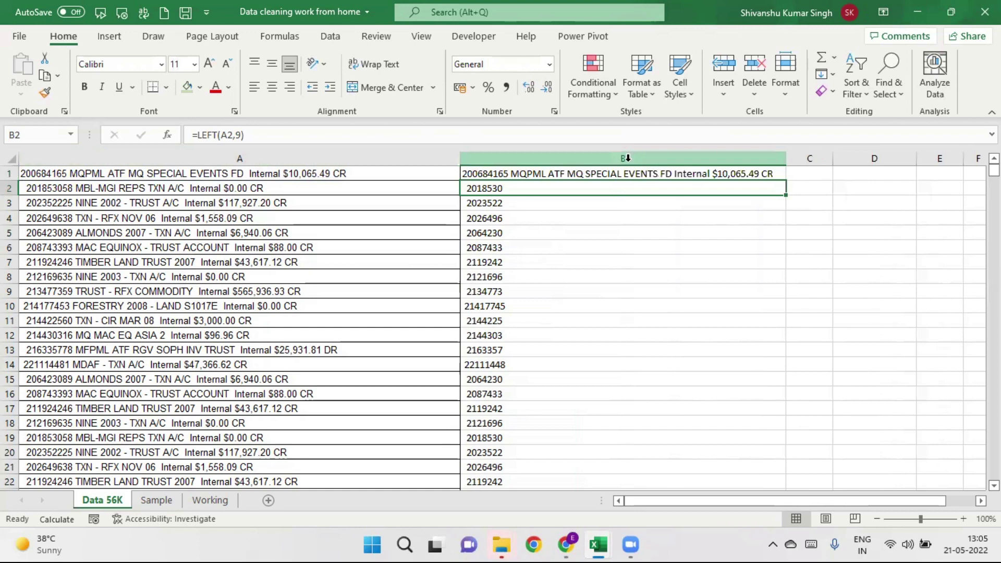
Step: Fill the TRIM formula down column B, then clear the column's contents
click(766, 176)
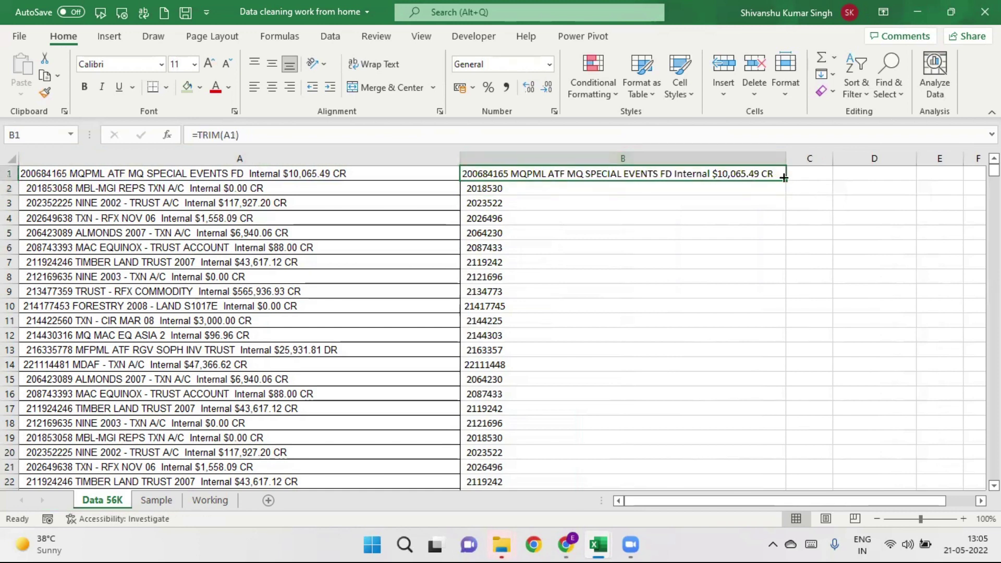
double_click(785, 180)
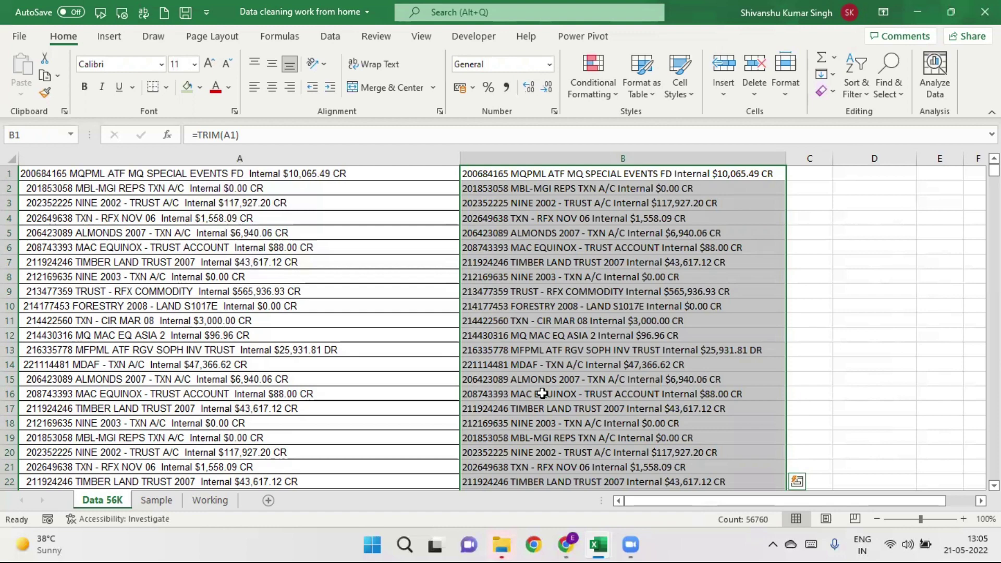
key(Delete)
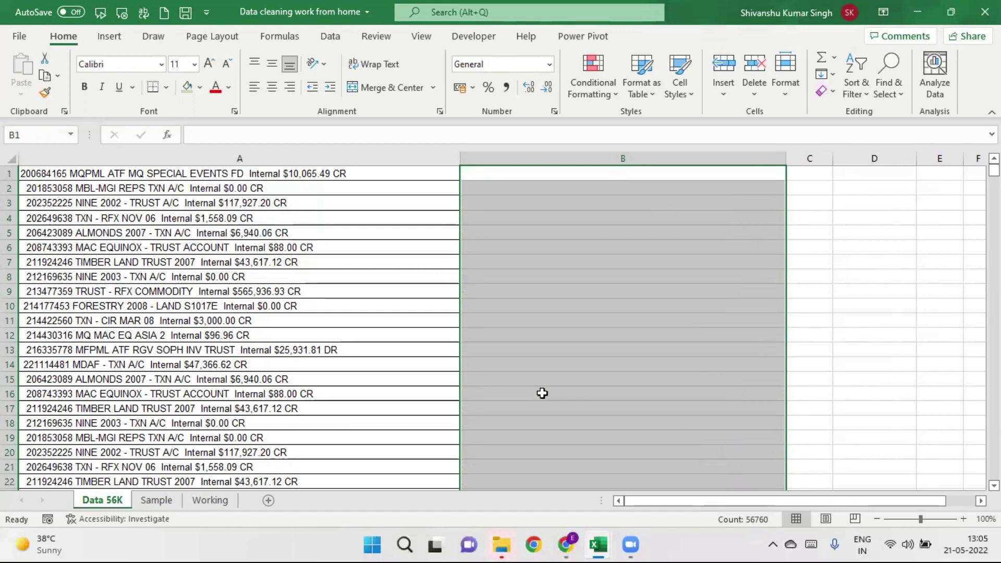
Step: Re-enter =TRIM(A1) in B1 and fill it down all 56,760 rows
click(554, 178)
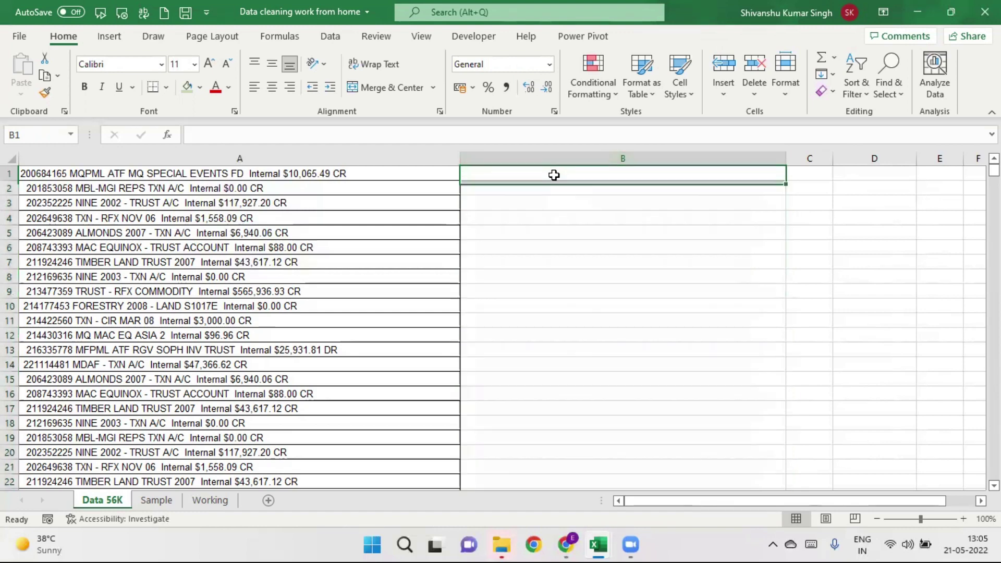
text(=tr)
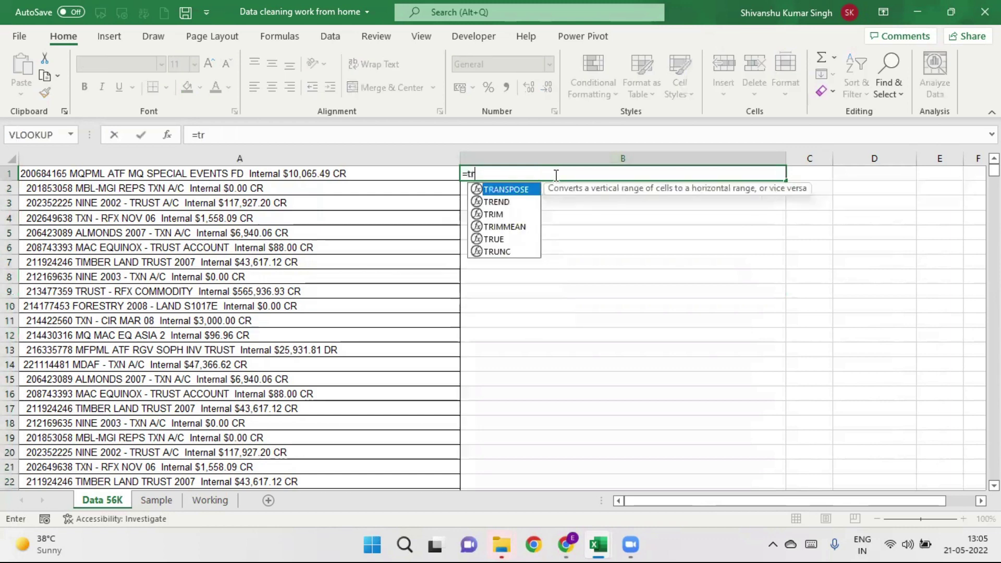
text(im()
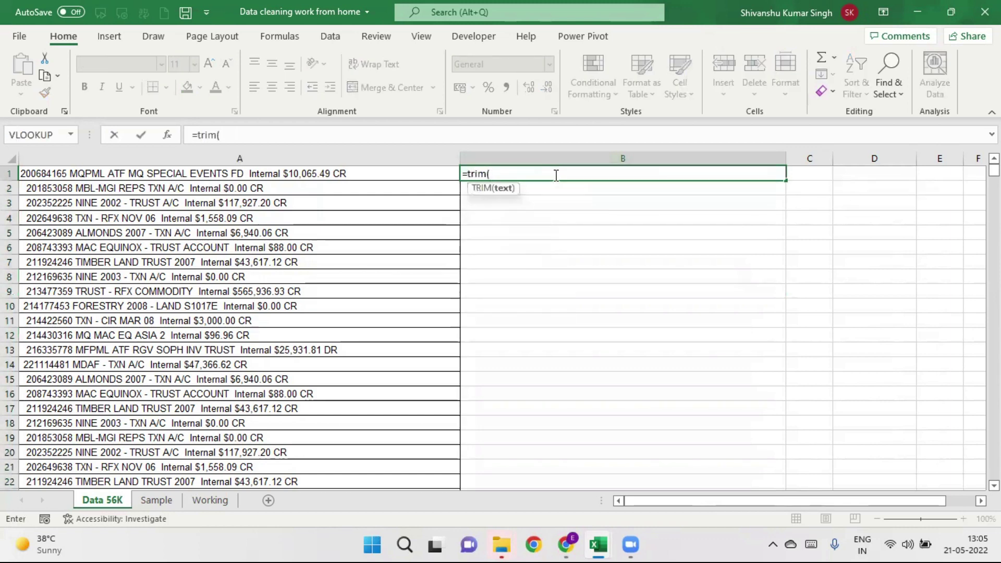
click(128, 167)
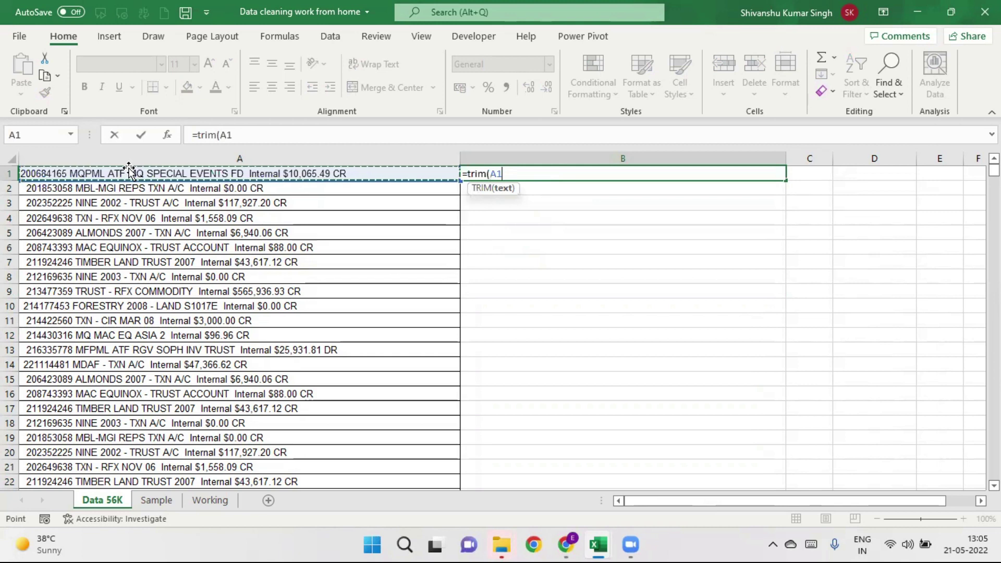
text())
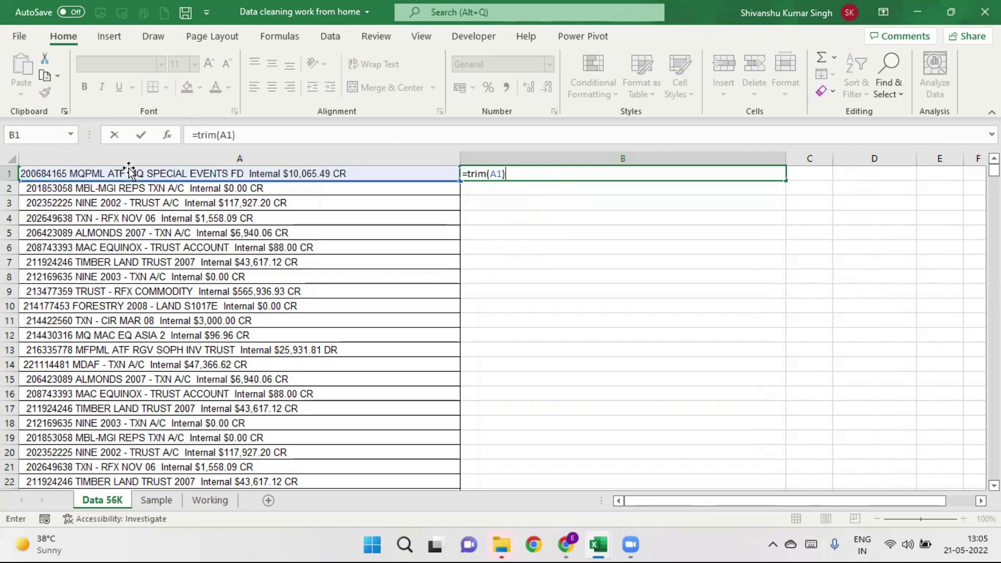
key(Return)
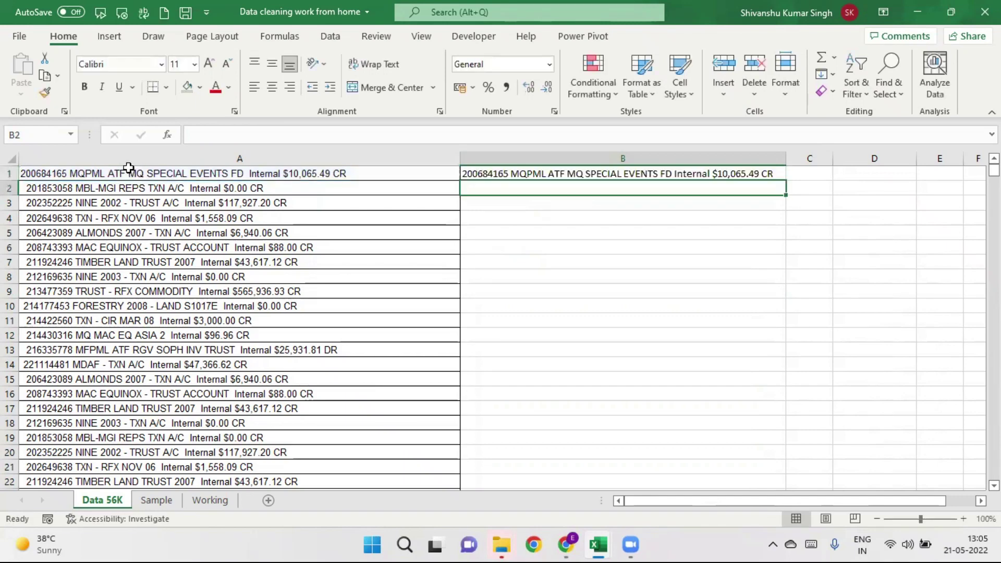
click(643, 172)
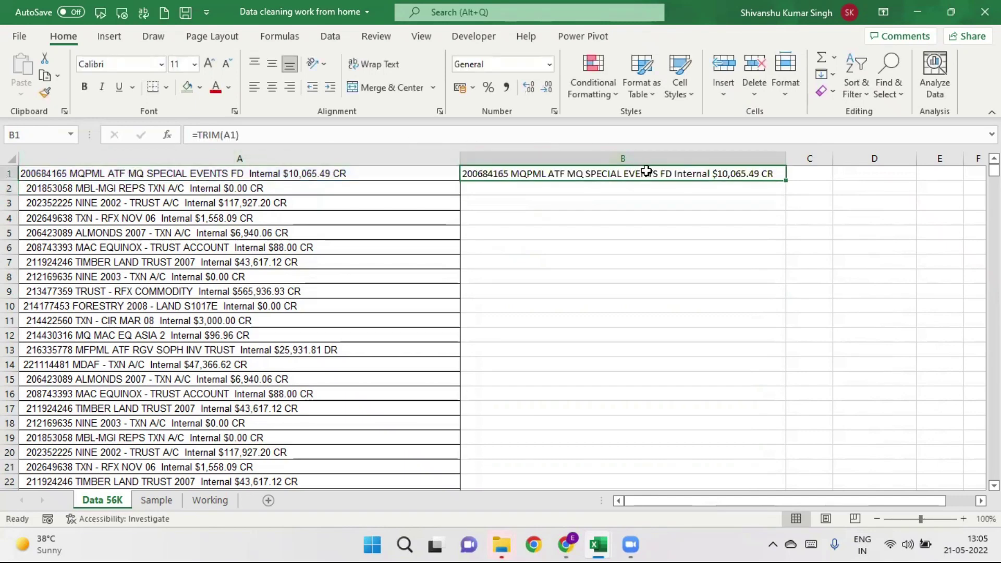
double_click(787, 180)
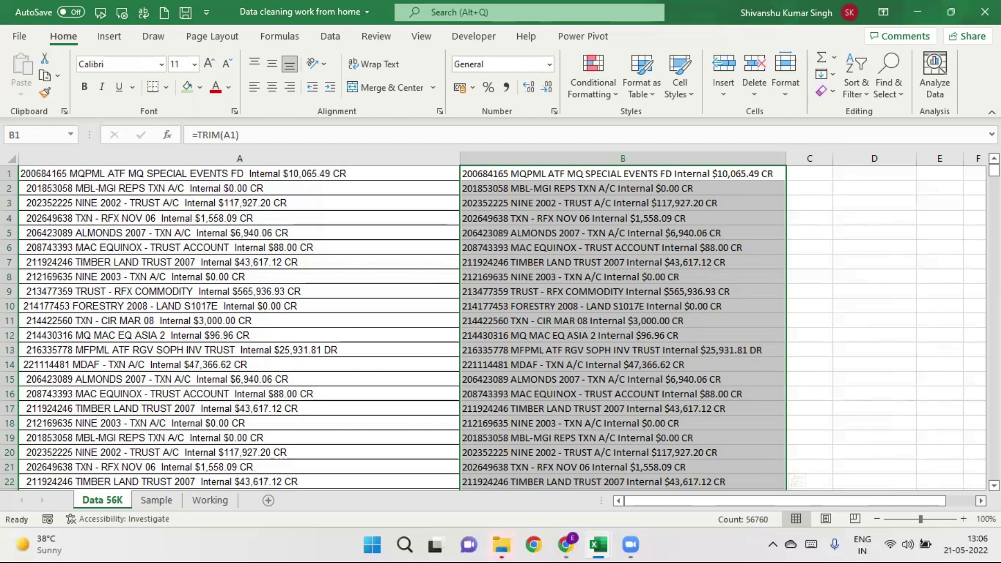
mouse_move(885, 501)
mouse_down()
mouse_move(914, 504)
mouse_move(851, 502)
mouse_up()
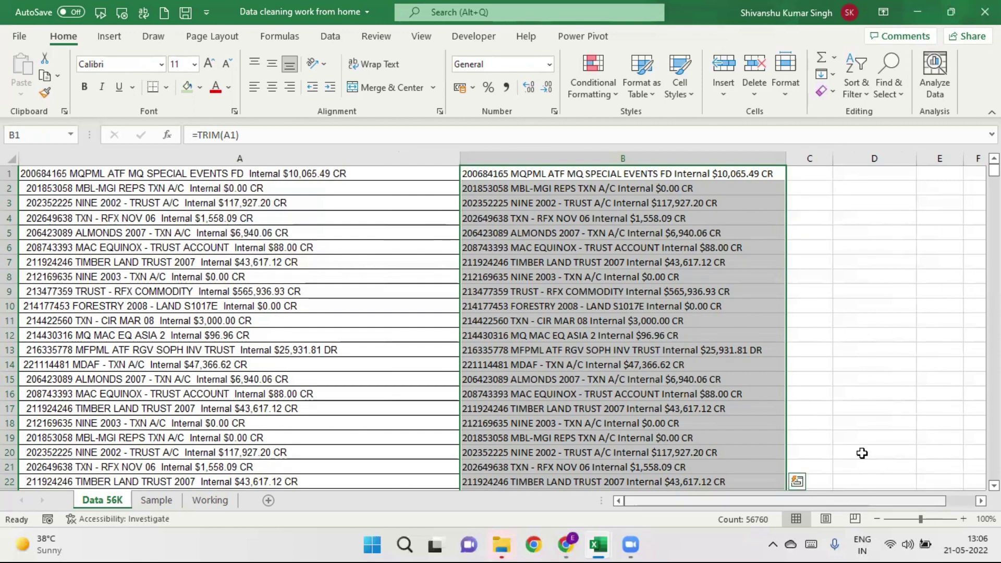
Step: Enter =LEFT(B1,9) in C1, fill it down all rows, and widen column C to about 13.57
click(811, 176)
text(=)
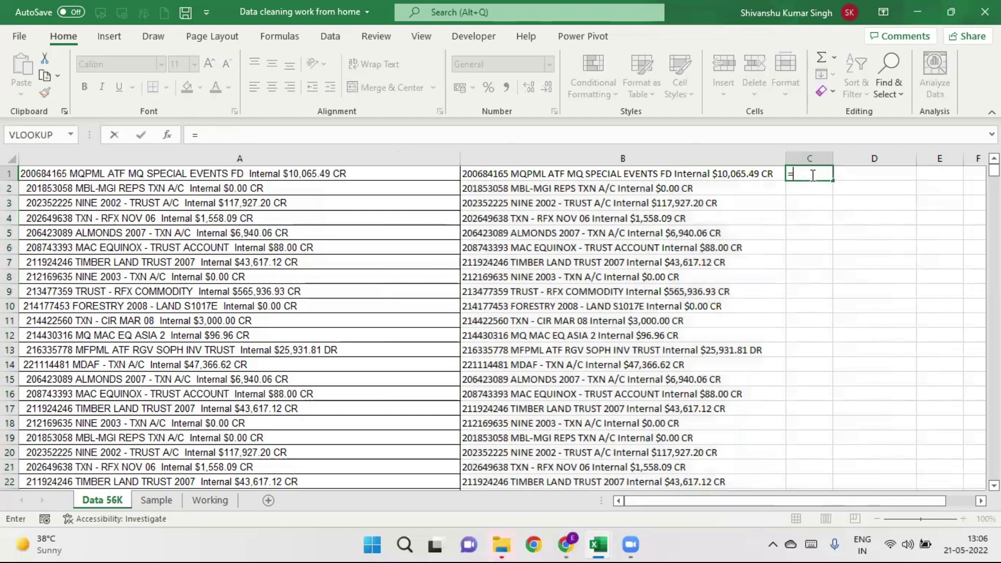
text(left)
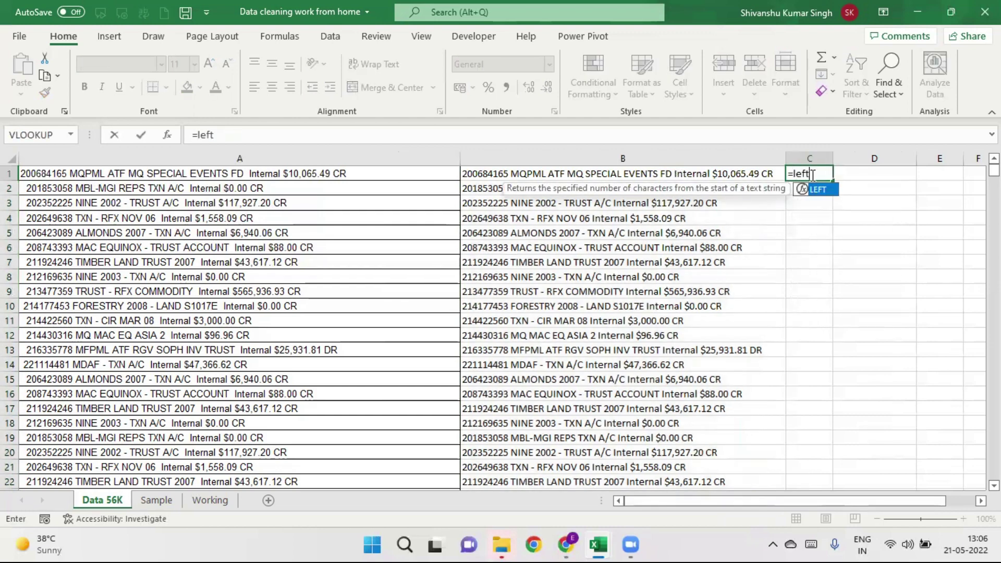
text(()
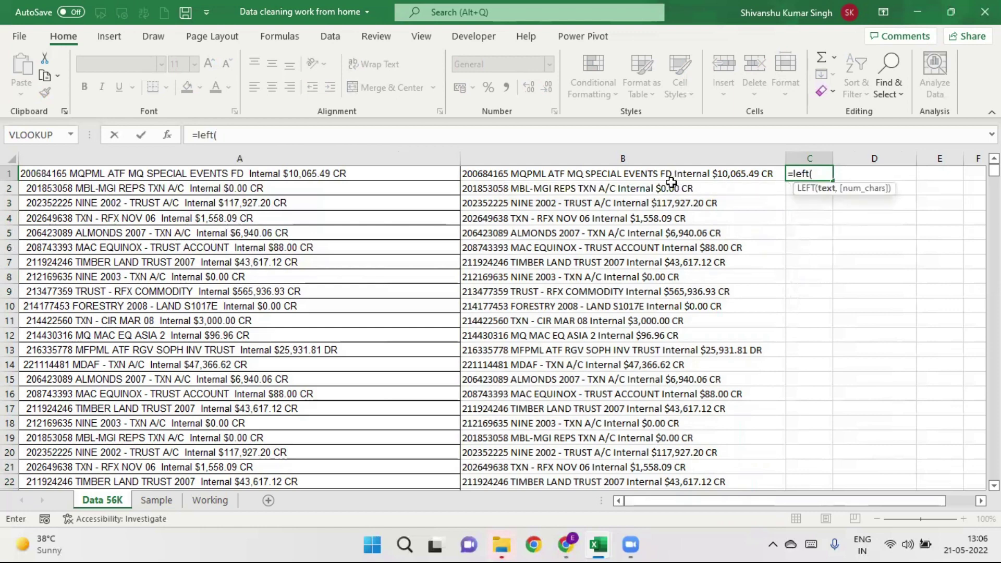
click(650, 177)
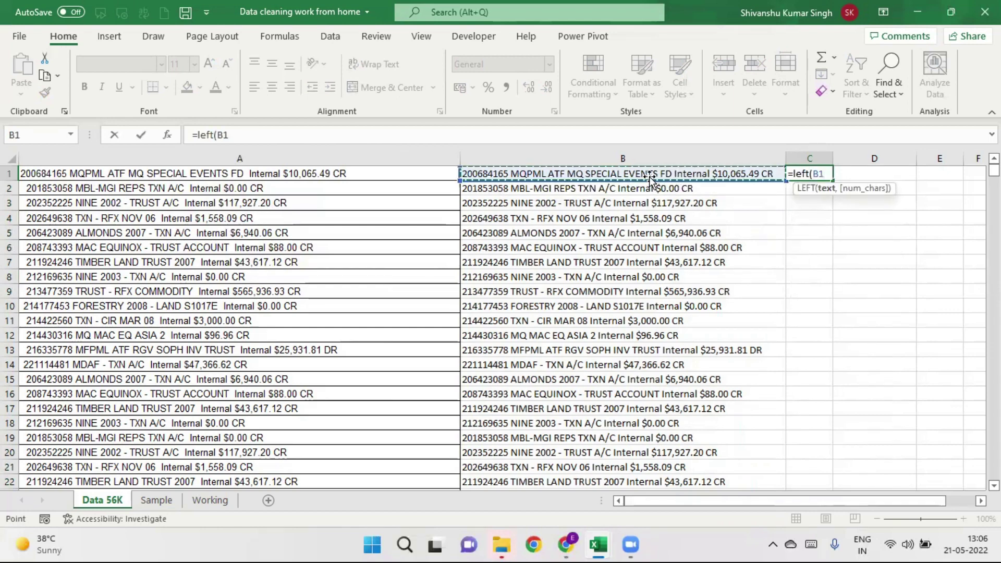
text(,9))
key(Return)
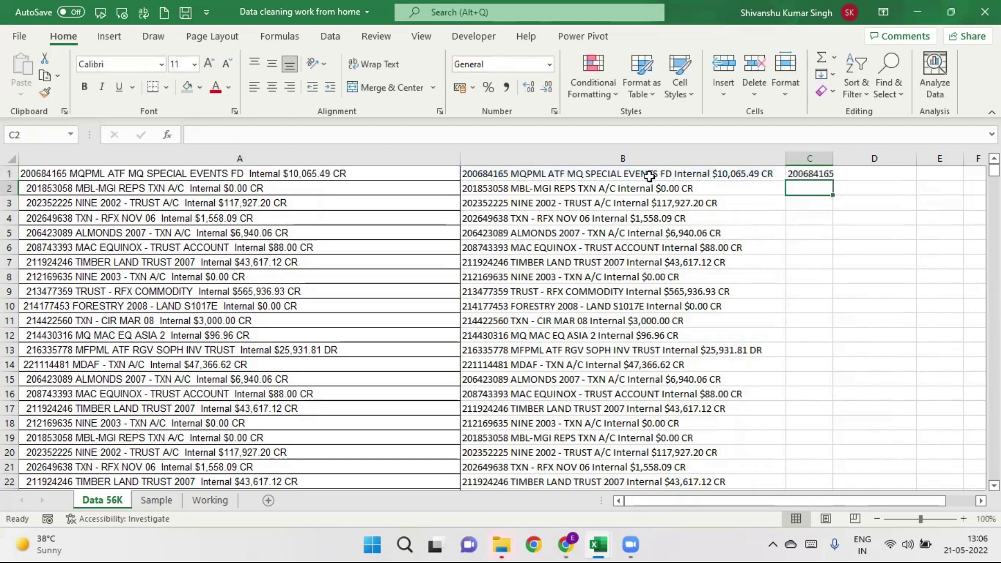
double_click(836, 157)
click(822, 174)
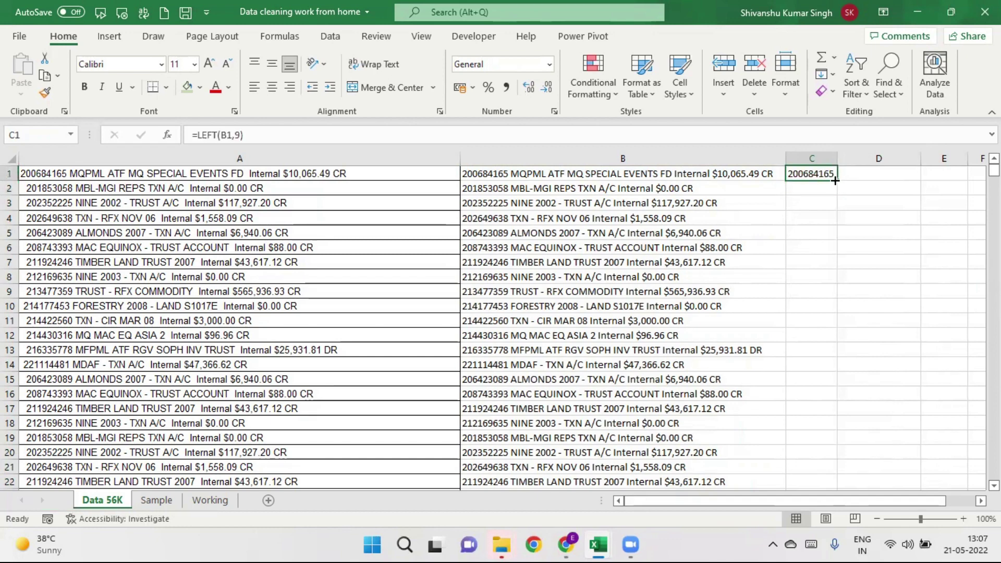
double_click(837, 186)
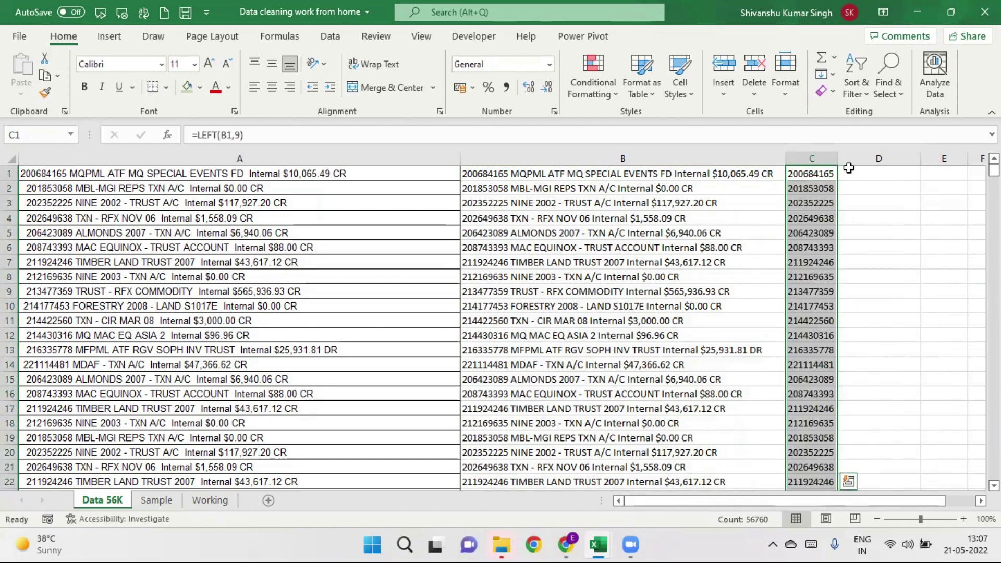
drag(837, 156, 860, 156)
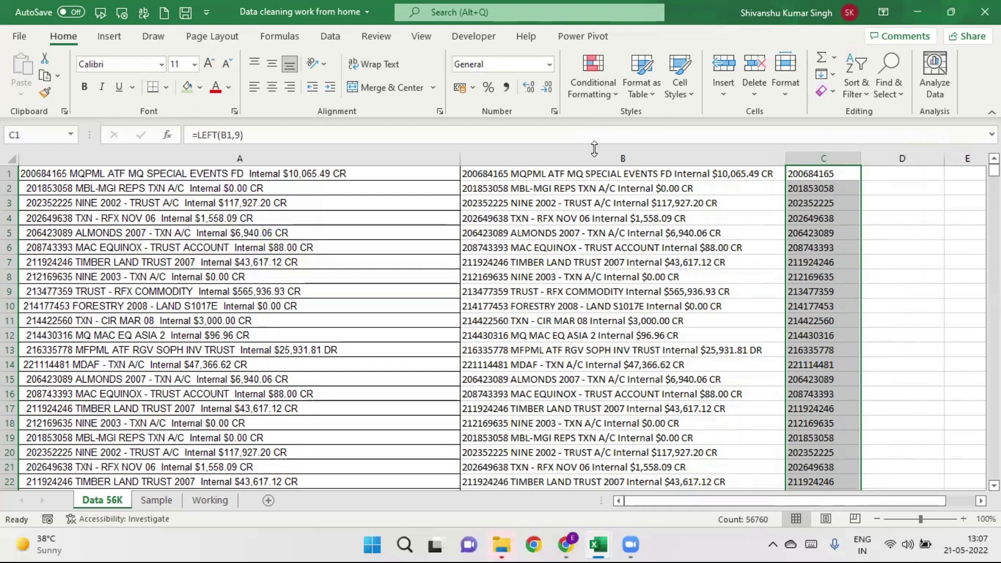
click(513, 172)
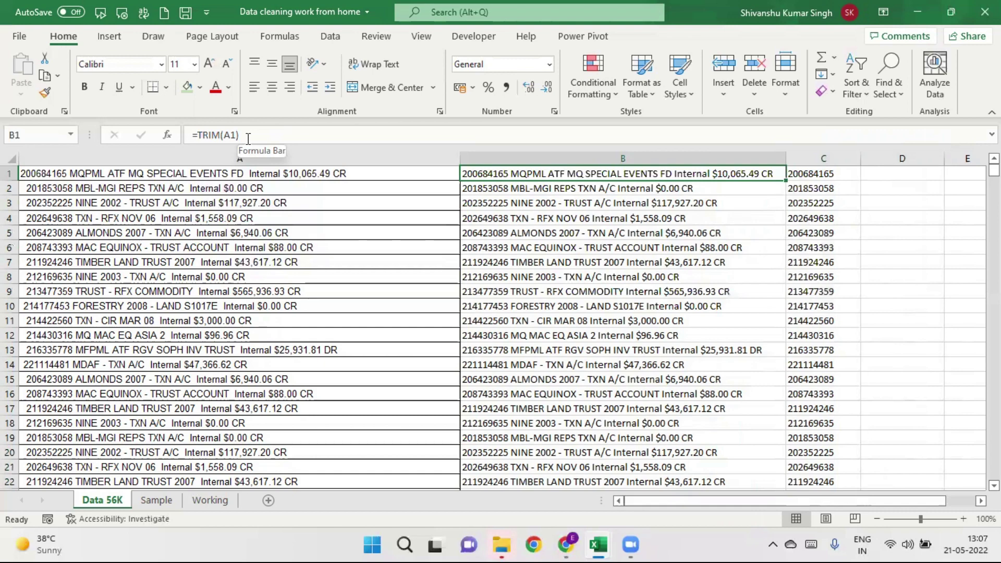
click(882, 207)
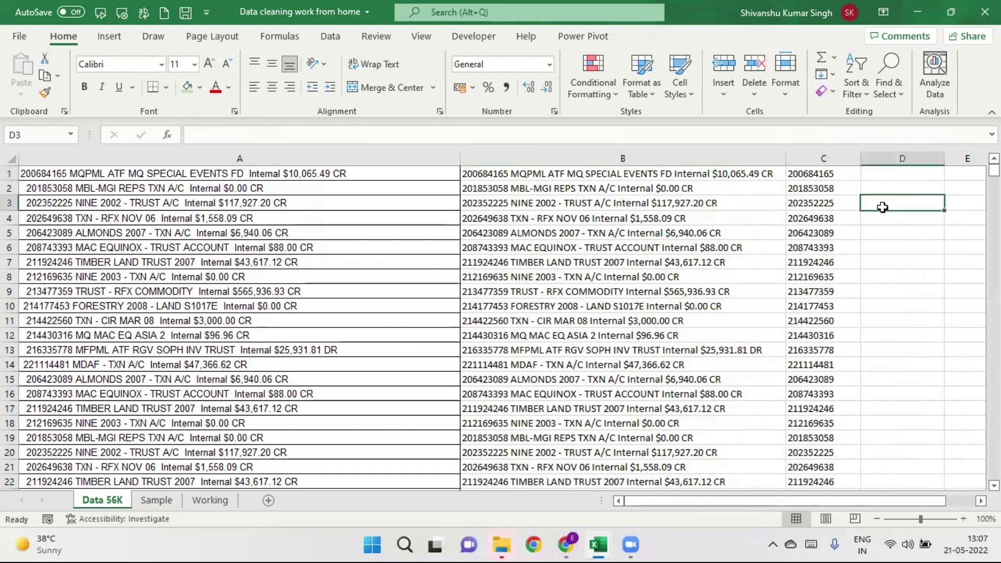
click(609, 173)
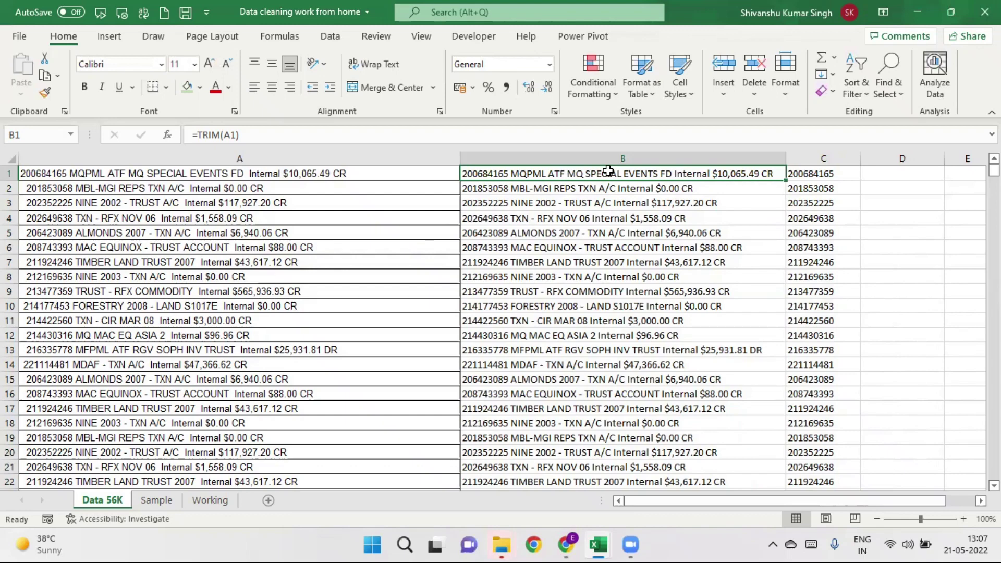
key(ctrl+shift+Down)
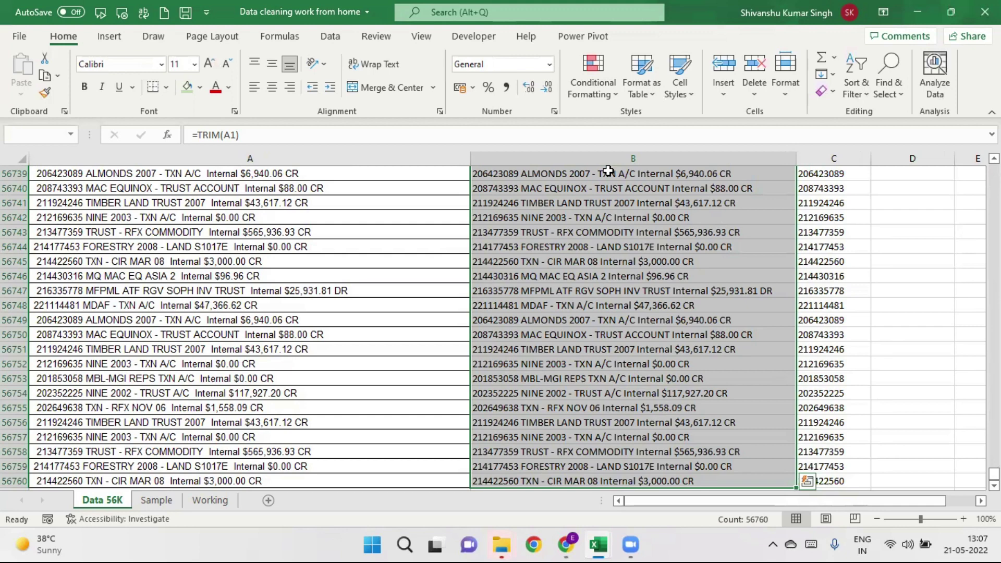
key(ctrl+BackSpace)
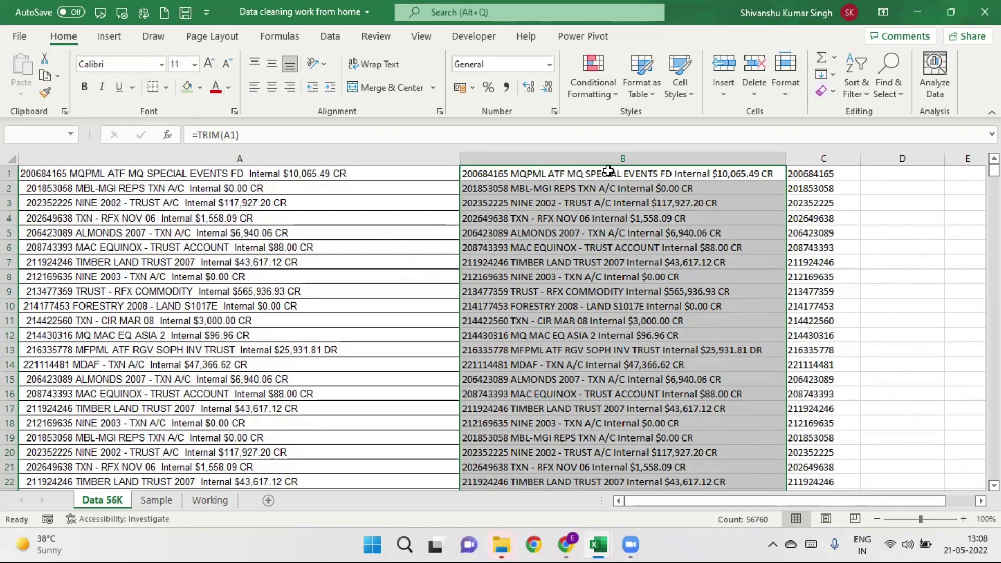
key(ctrl+c)
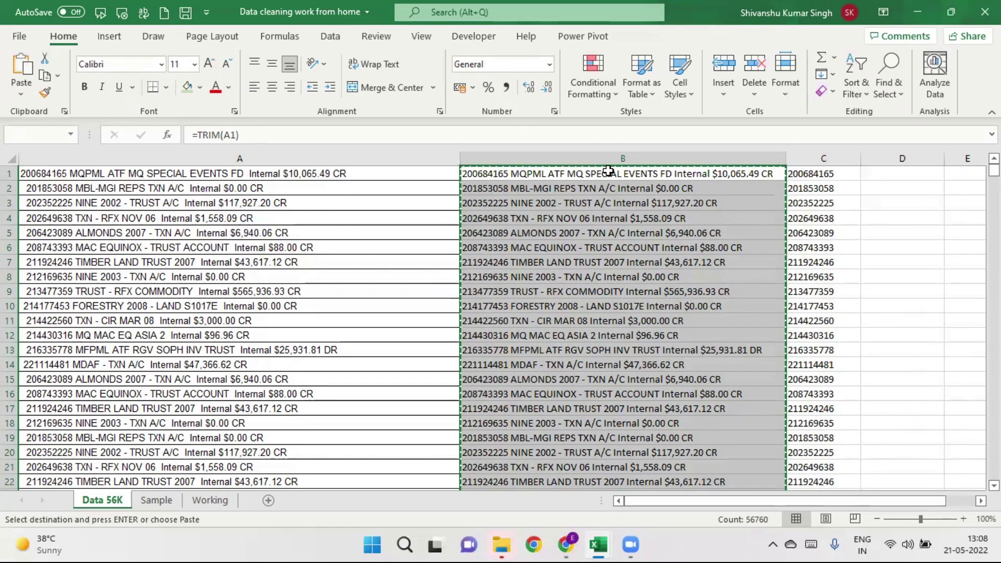
click(609, 171)
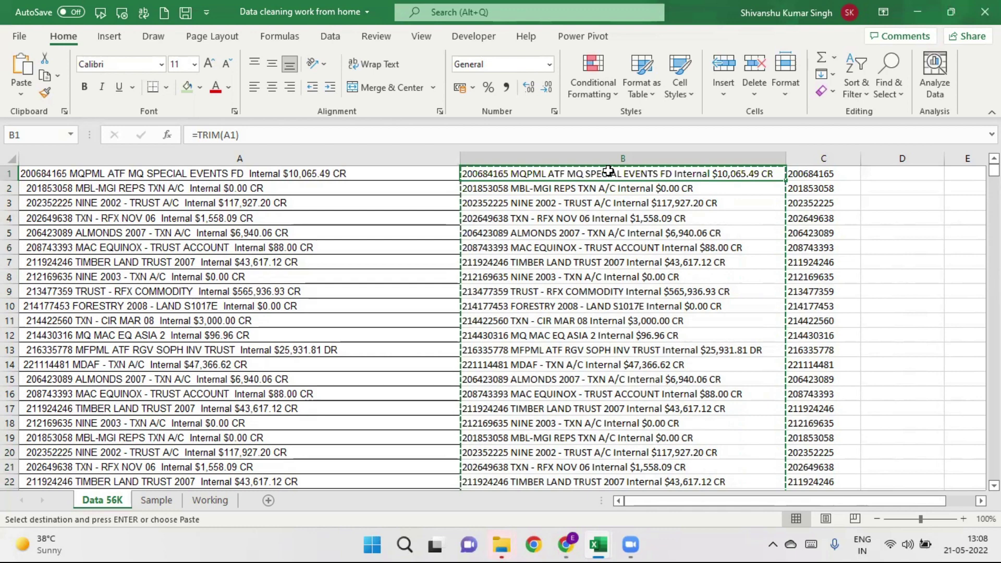
key(ctrl+alt+v)
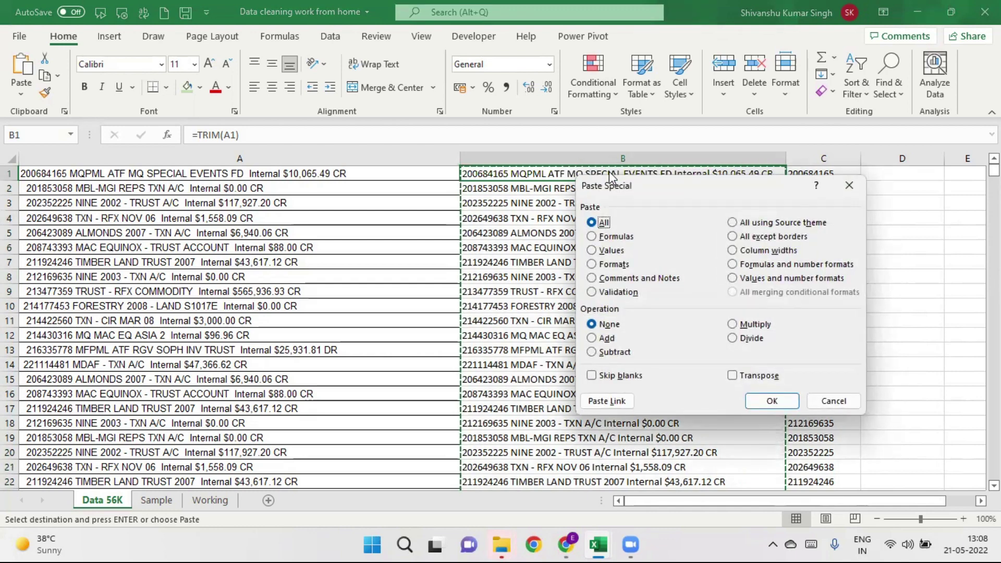
key(v)
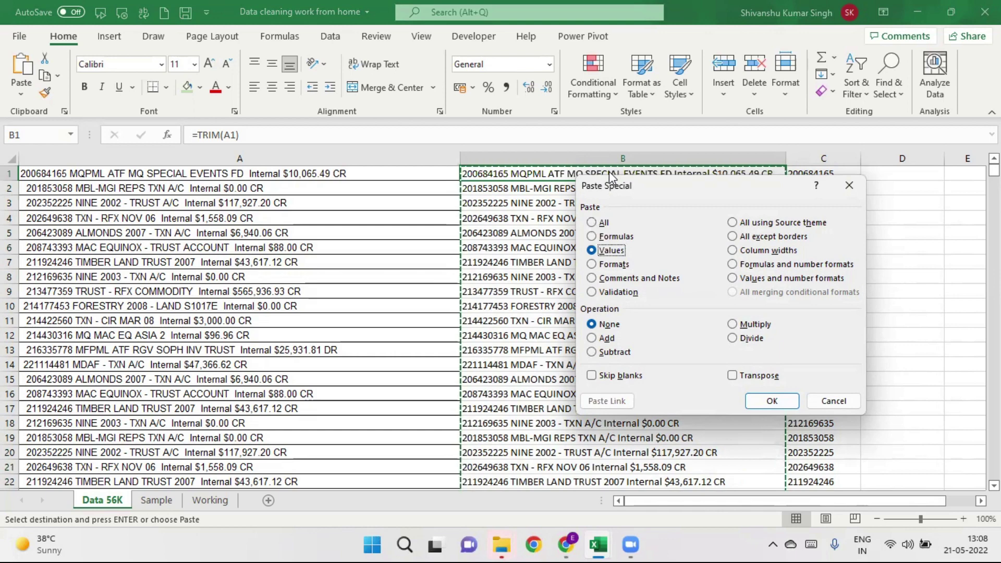
key(Return)
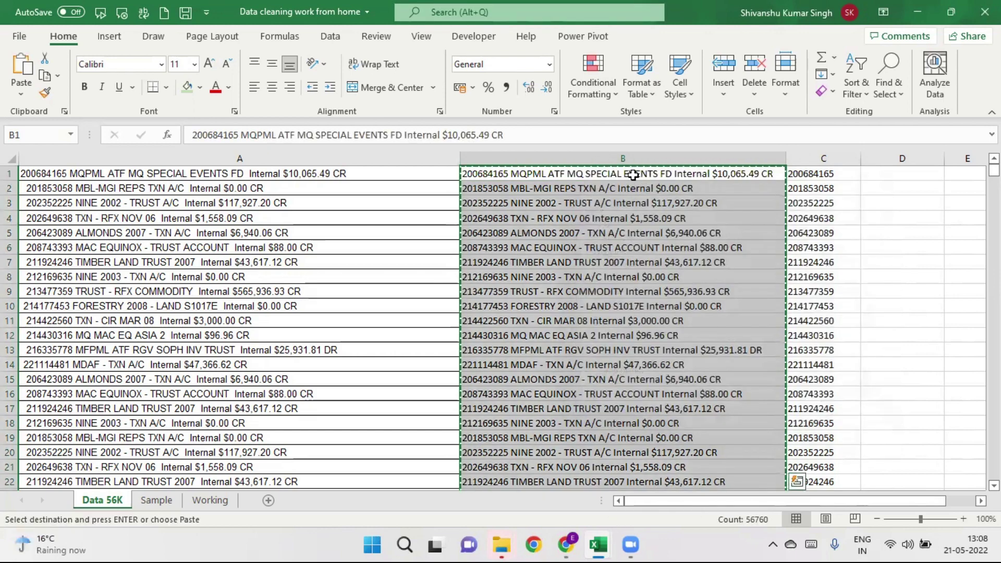
click(632, 175)
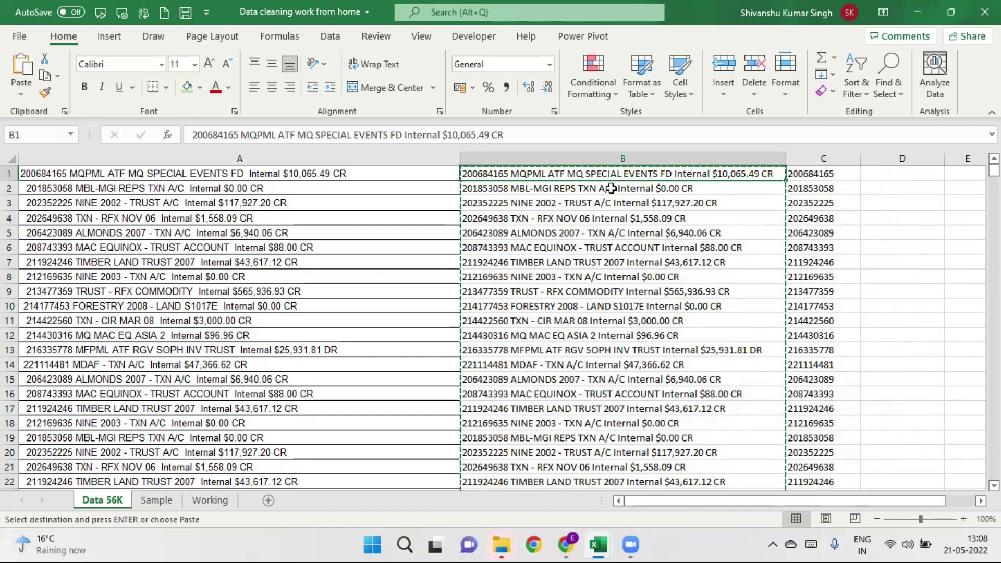
click(612, 187)
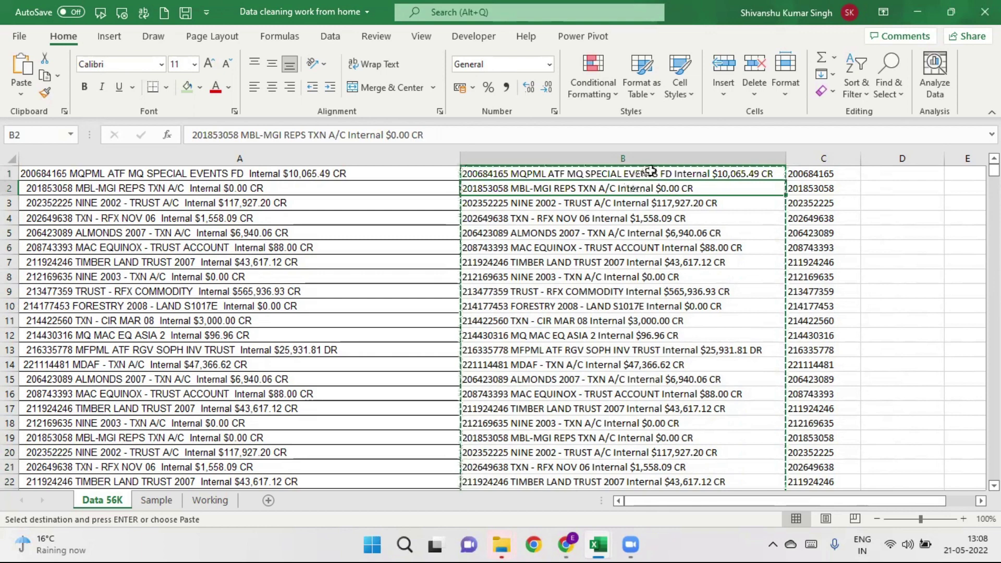
click(651, 171)
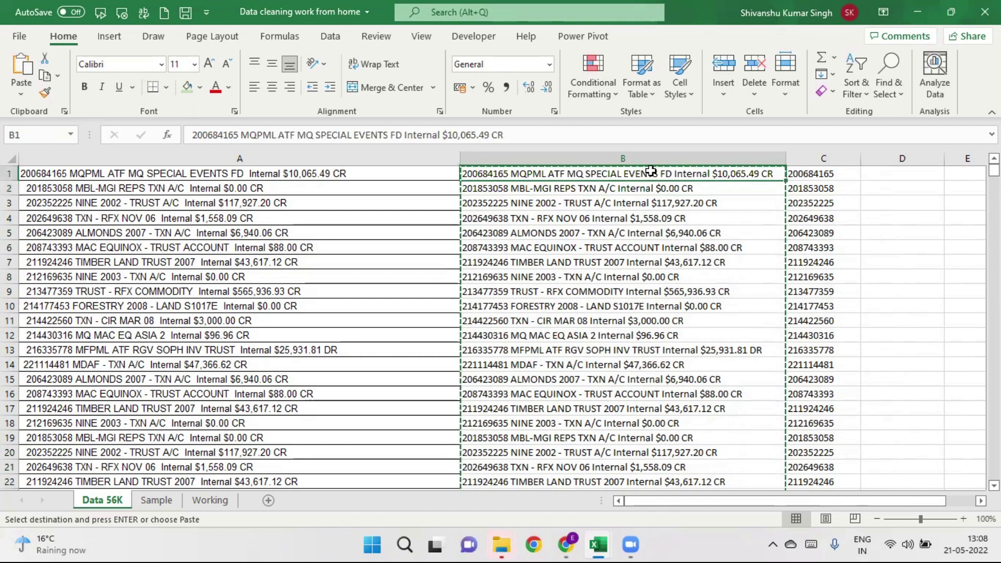
click(614, 188)
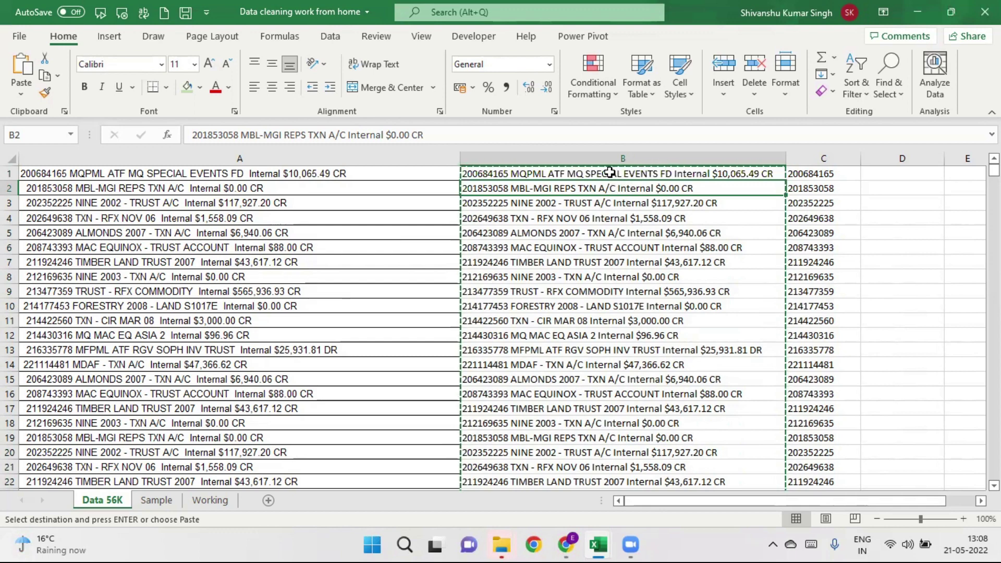
click(610, 172)
key(ctrl+shift+Down)
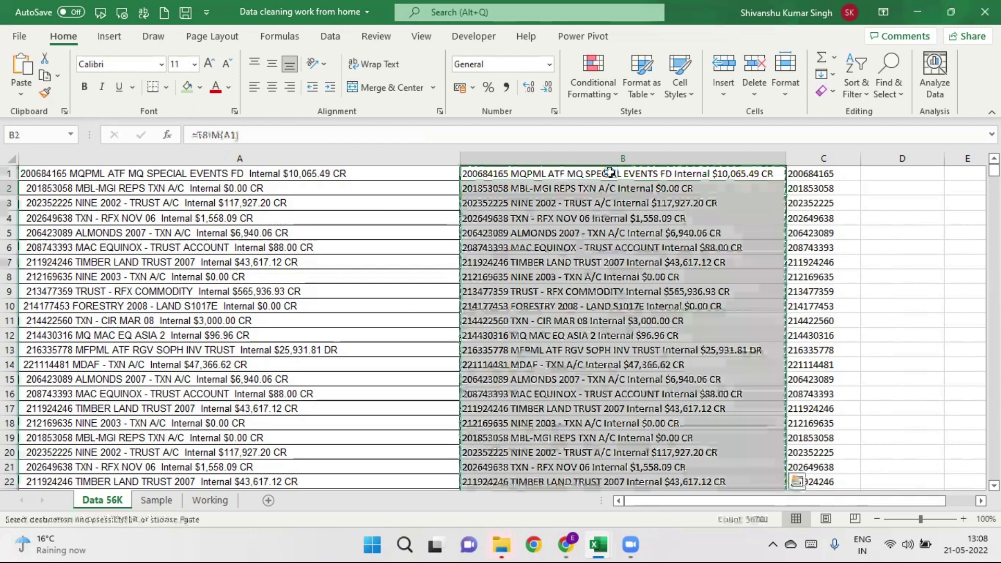
Step: Inspect the formulas in C2, A2 and B1–B5 to confirm the trimmed results
click(839, 190)
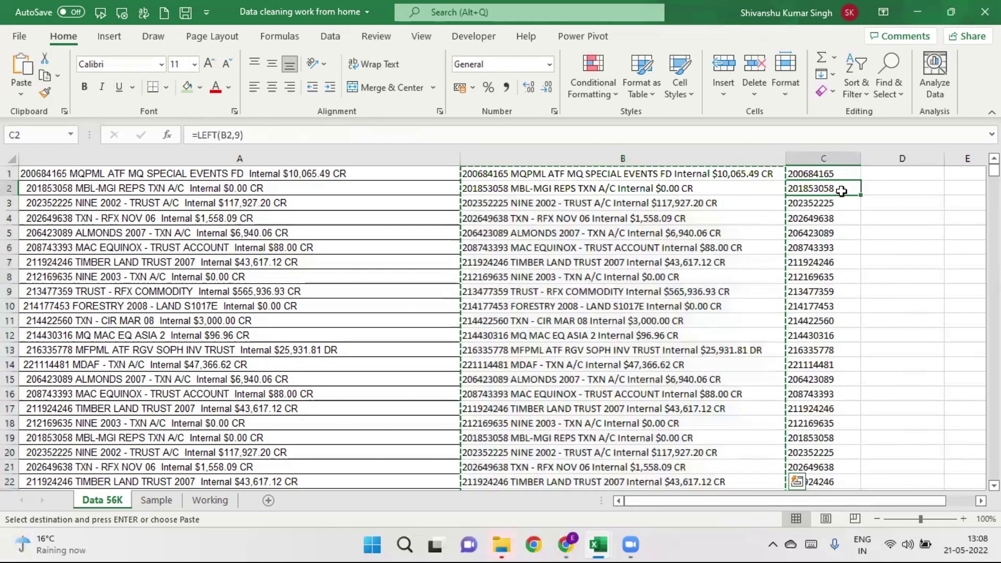
double_click(392, 192)
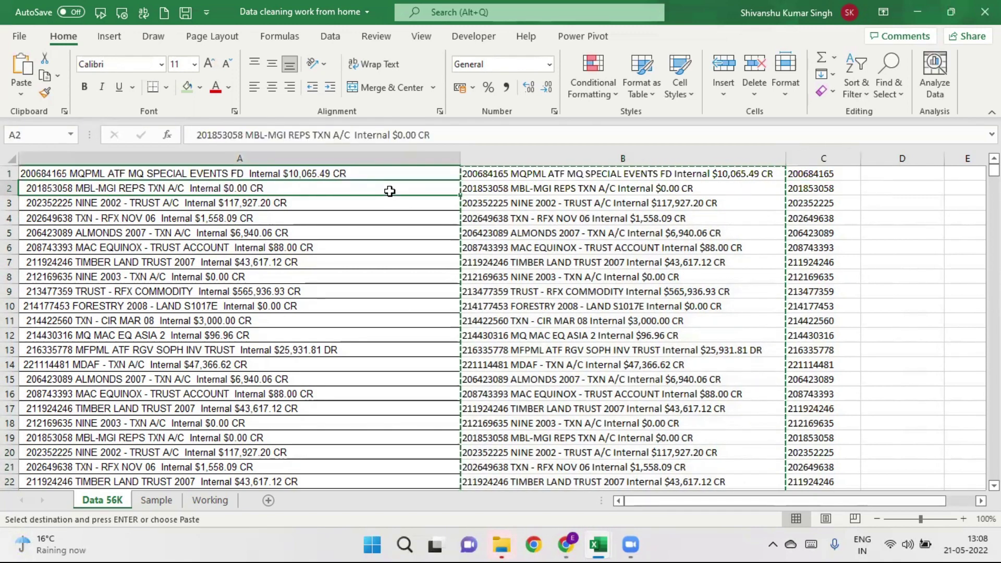
click(566, 177)
click(562, 187)
click(560, 204)
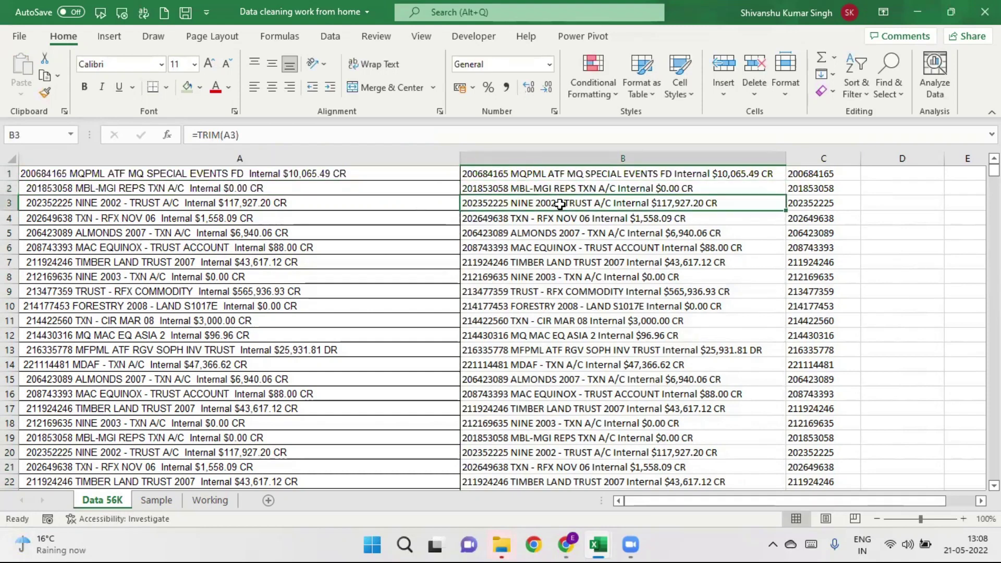
click(588, 218)
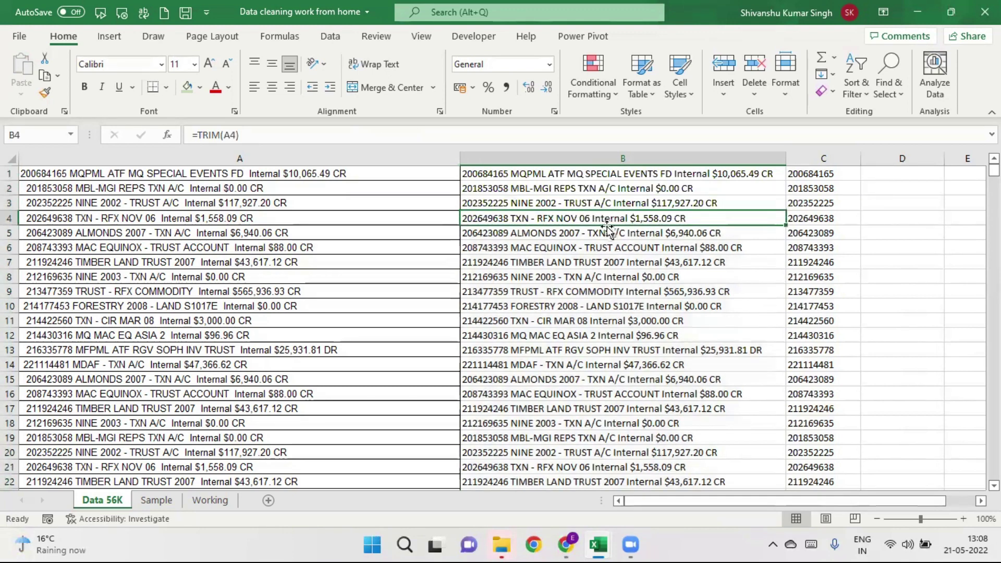
click(607, 234)
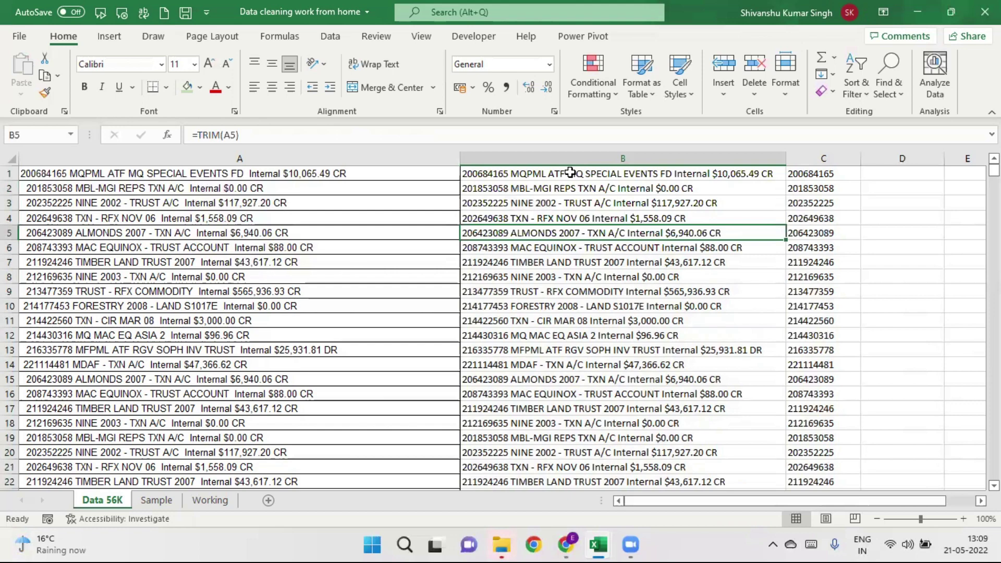
Step: Select B1 down to row 56,760 and copy the trimmed text
click(570, 172)
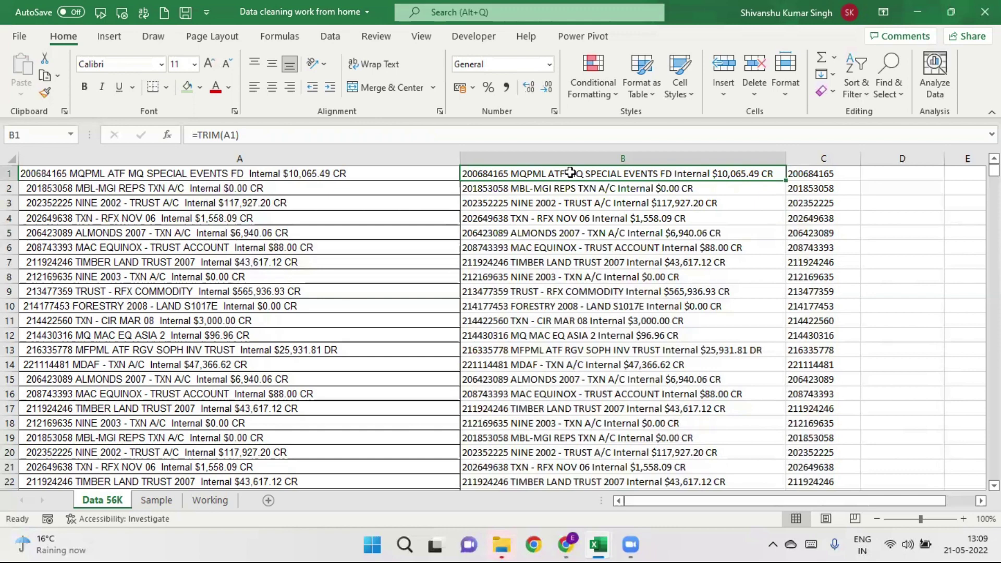
key(ctrl+shift+Down)
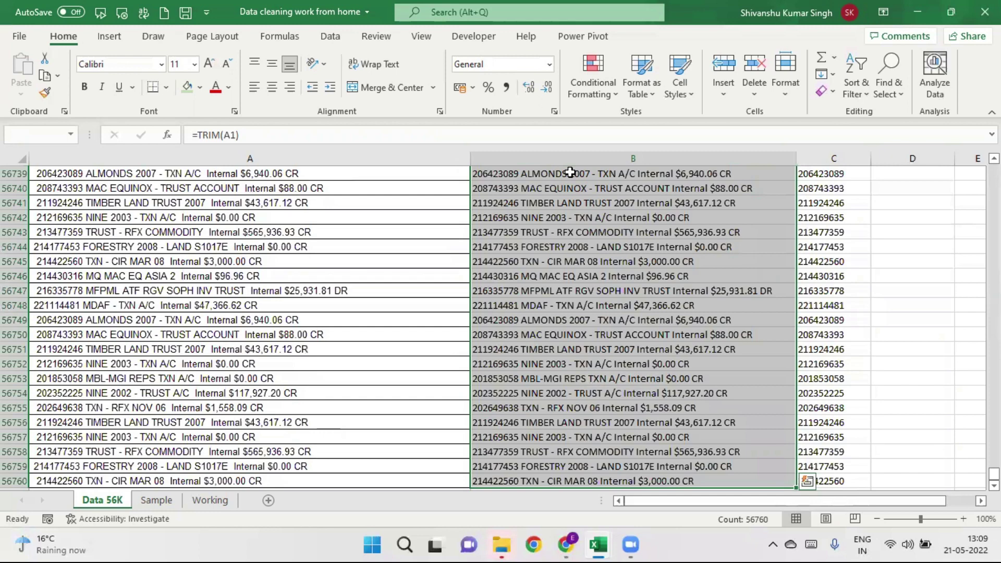
key(ctrl+BackSpace)
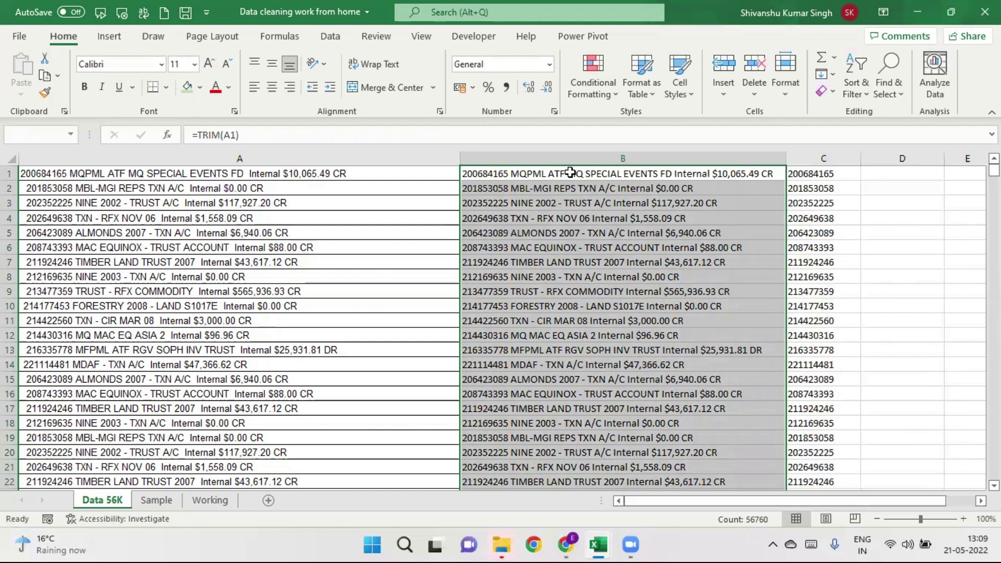
key(ctrl+c)
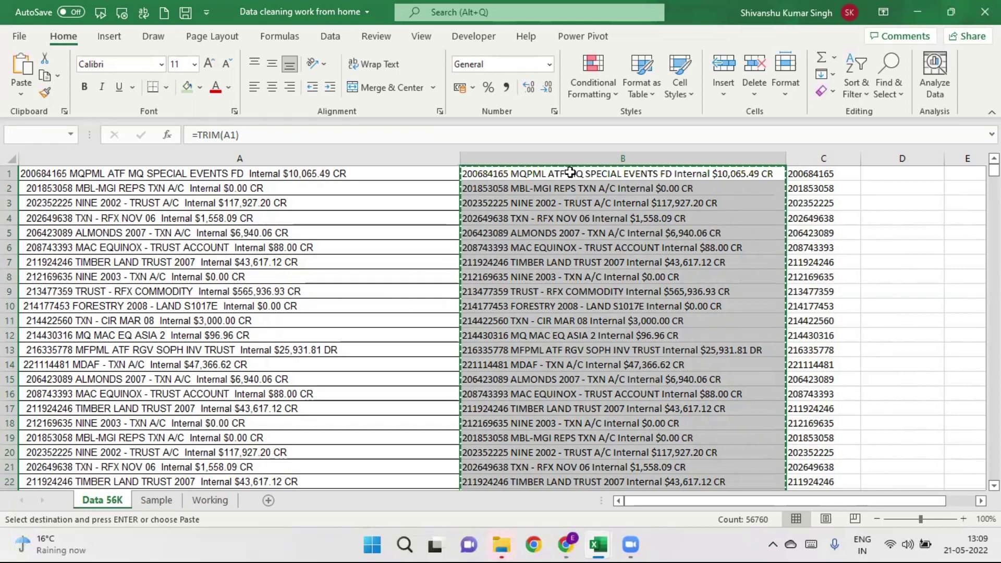
click(570, 172)
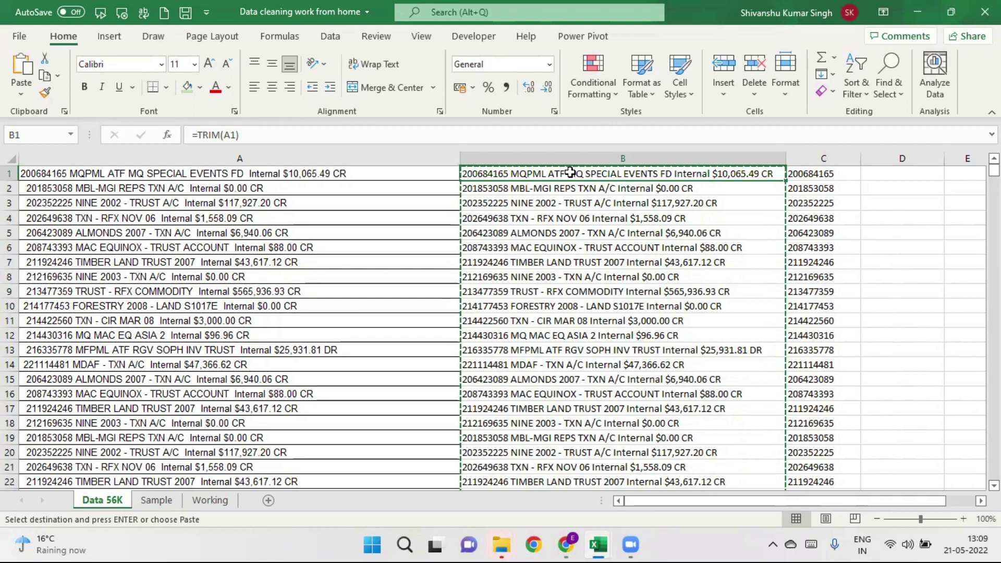
key(ctrl+alt+v)
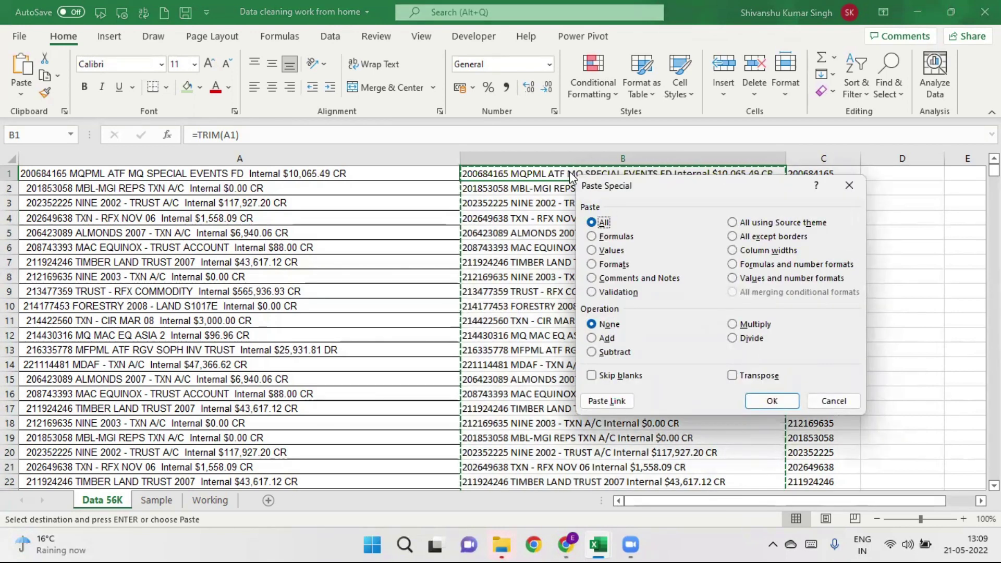
key(v)
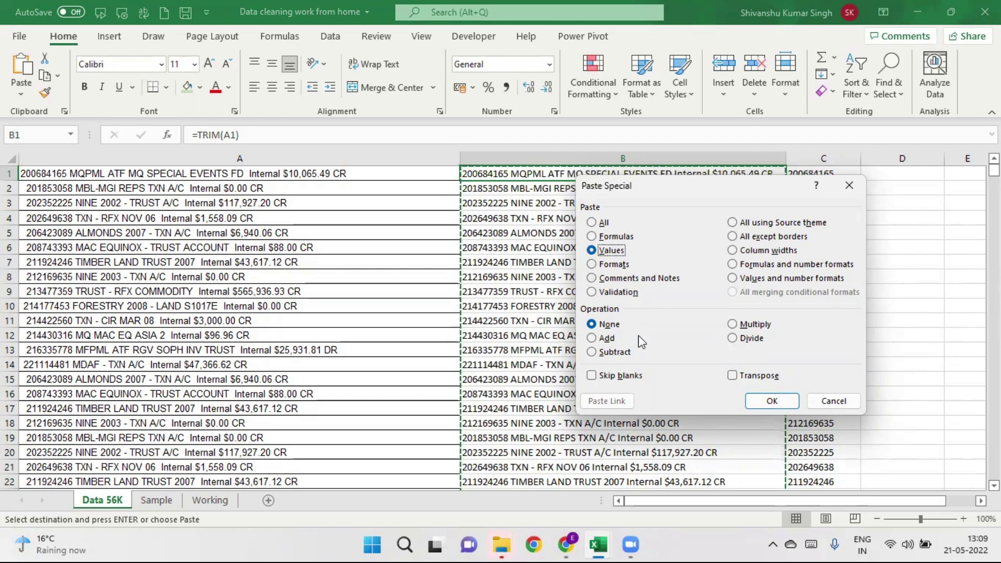
key(Return)
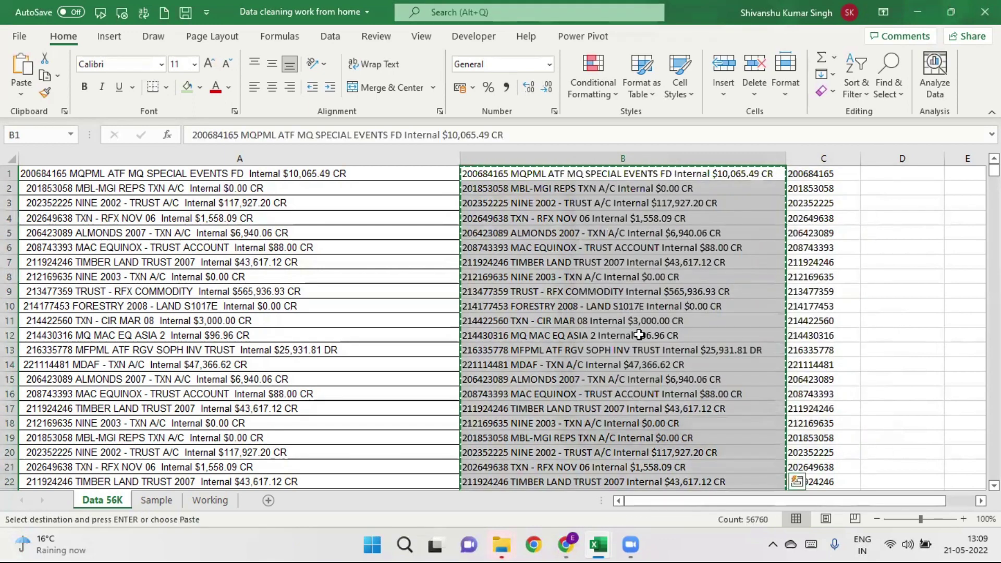
click(579, 179)
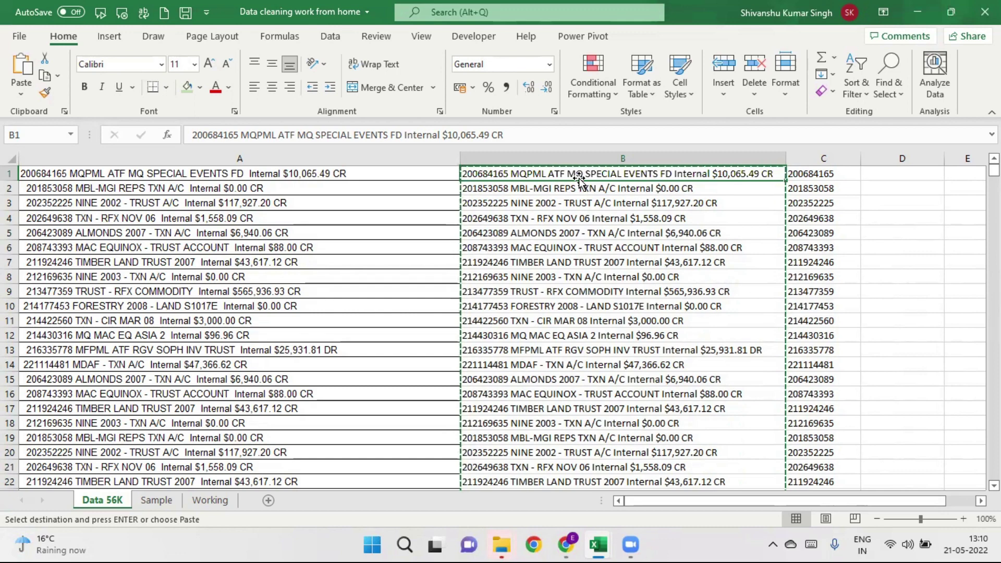
key(ctrl+v)
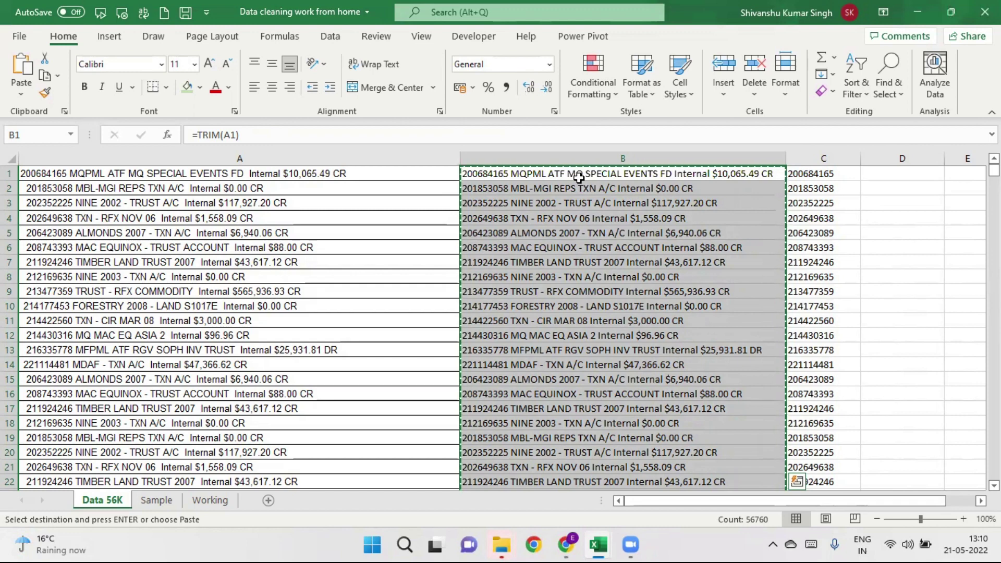
Step: Dismiss an unwanted insert-cells prompt on column C and cancel the pending copy
click(823, 153)
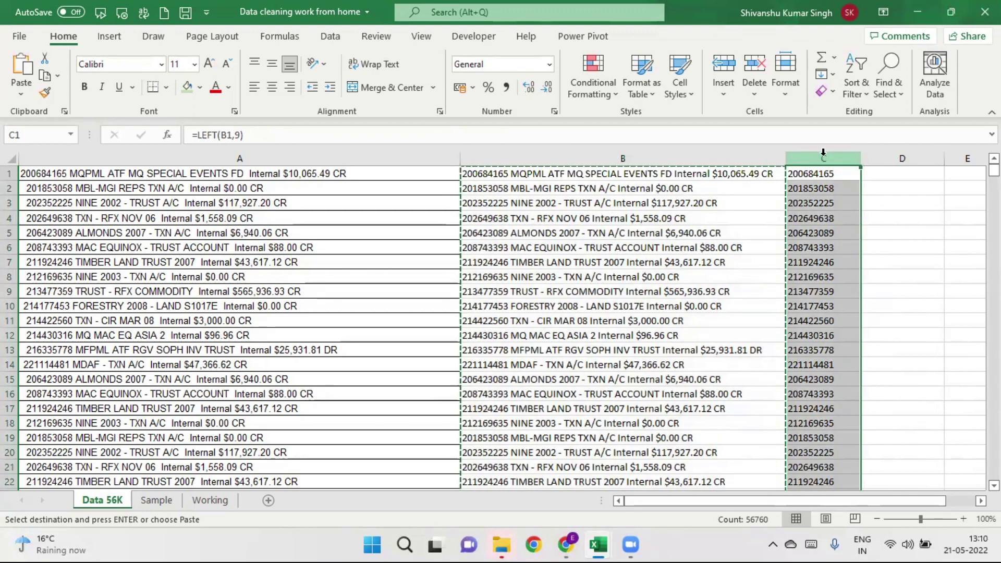
key(ctrl+shift+plus)
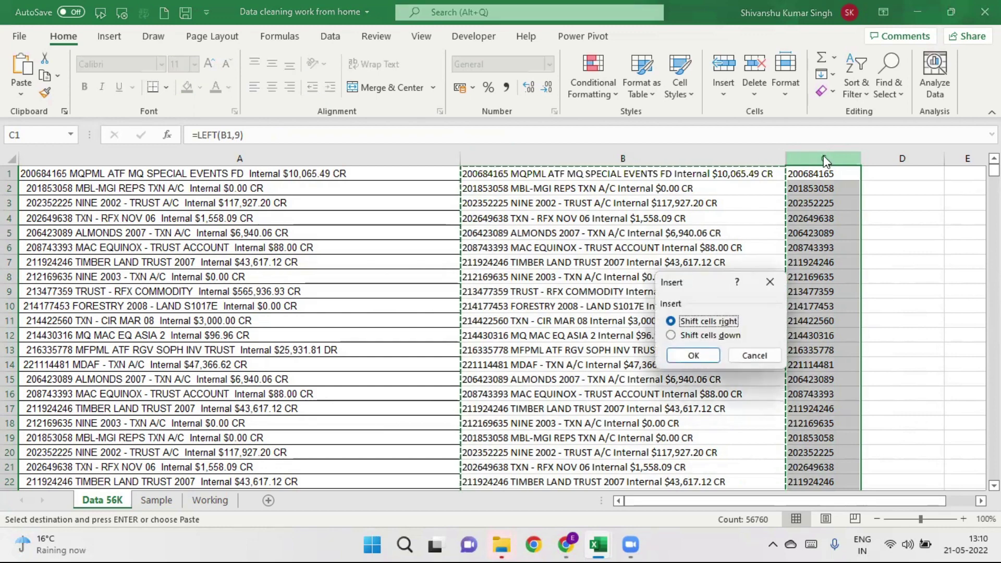
click(766, 281)
click(897, 235)
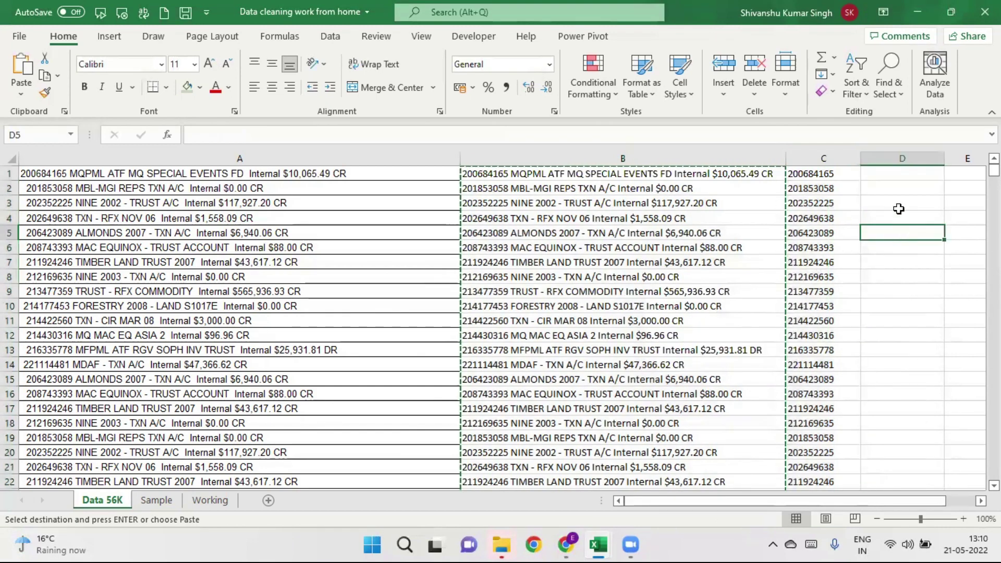
click(897, 159)
click(880, 174)
key(Escape)
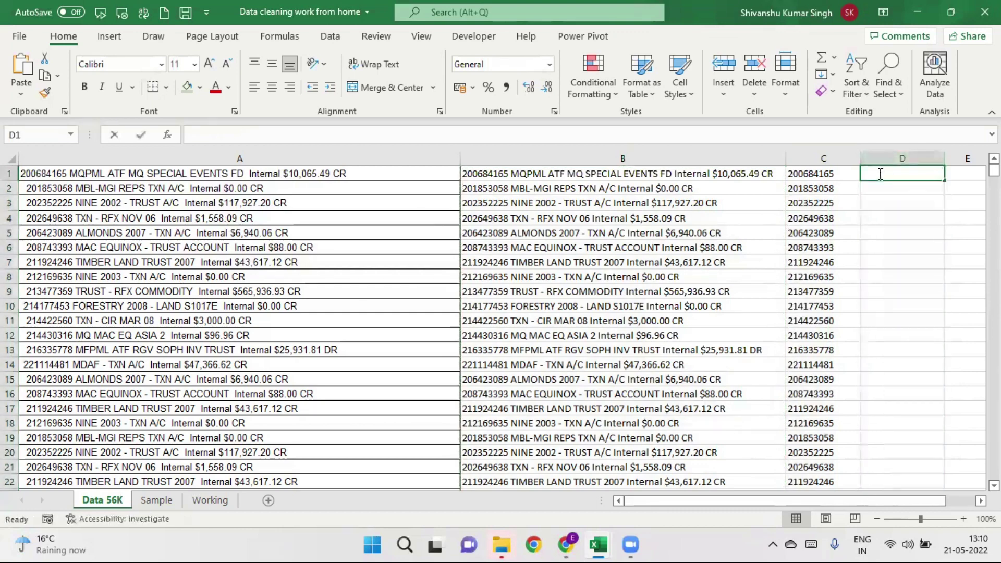
Step: Insert an empty column before the account numbers, then select B1 to the last row
click(825, 159)
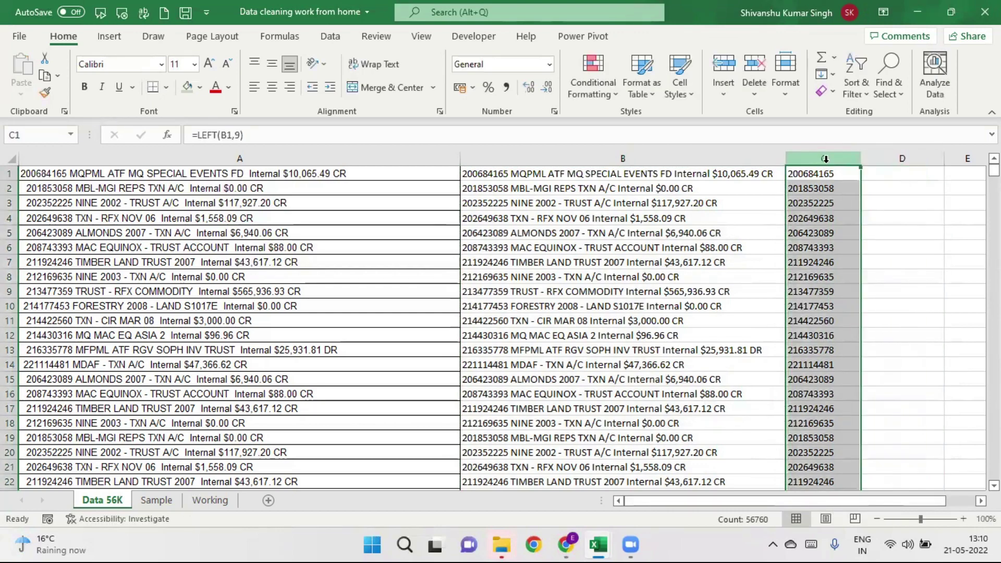
key(ctrl+shift+equal)
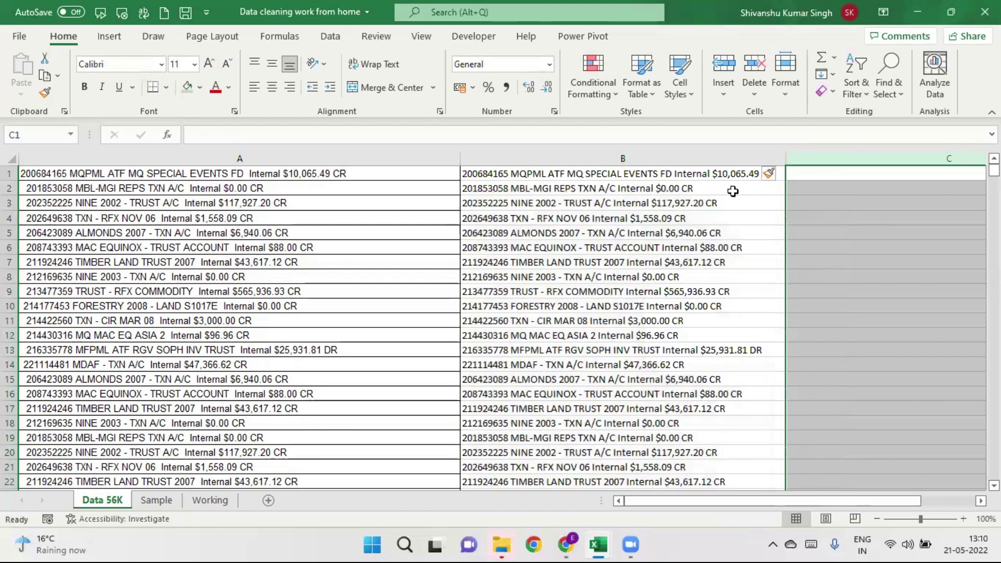
click(703, 173)
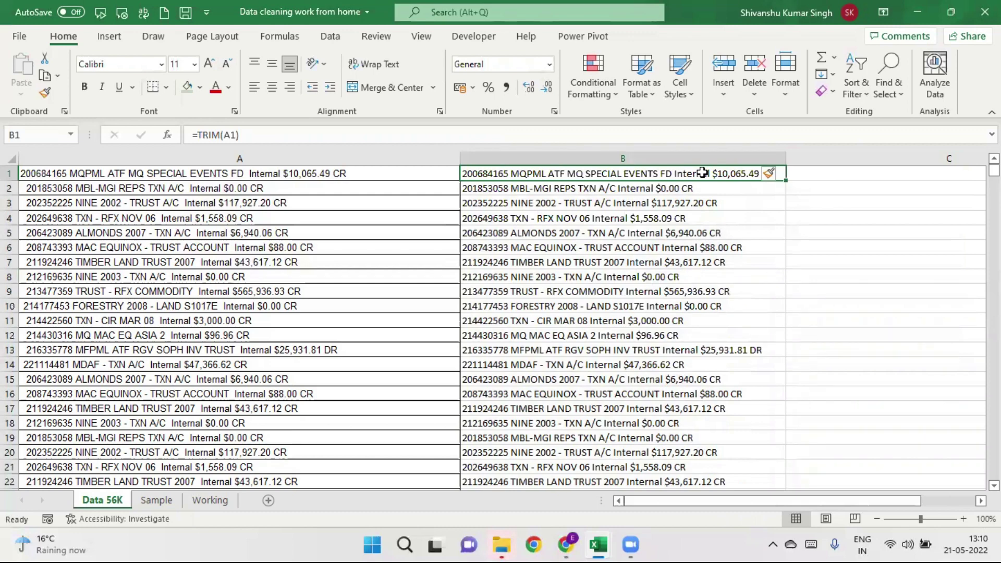
key(ctrl+shift+Down)
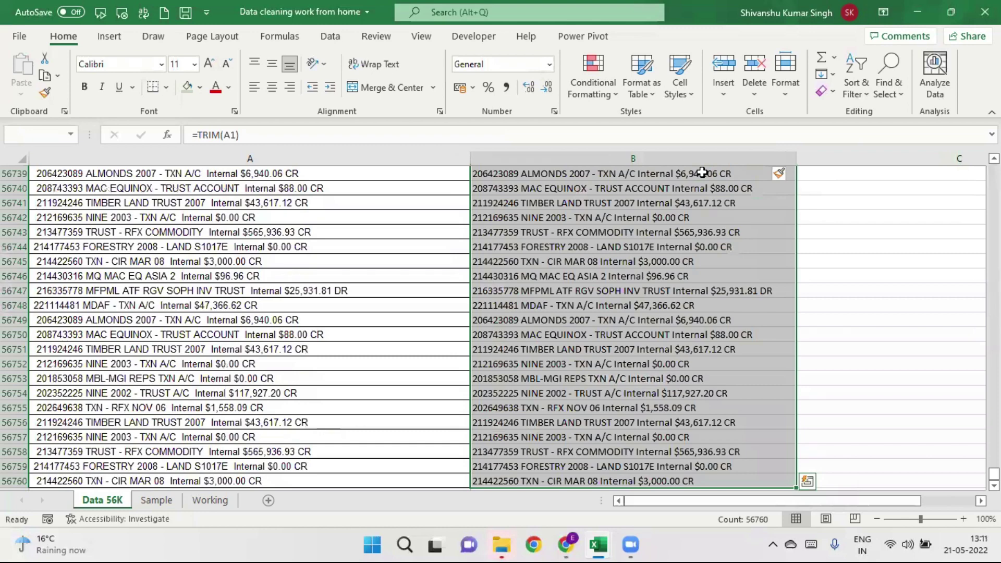
Step: Copy column B's trimmed text and open Paste Special with B1 as the destination
key(ctrl+BackSpace)
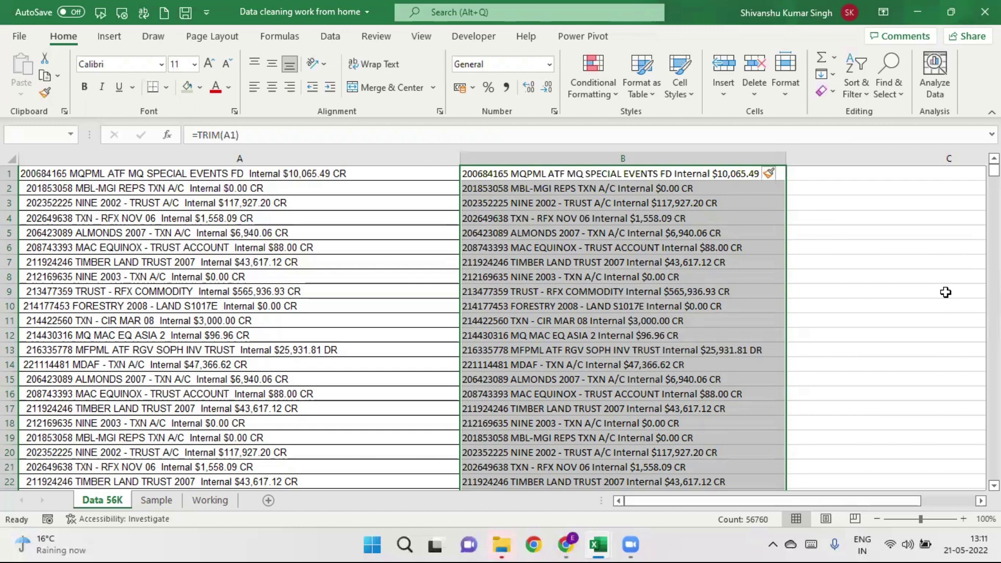
key(ctrl+c)
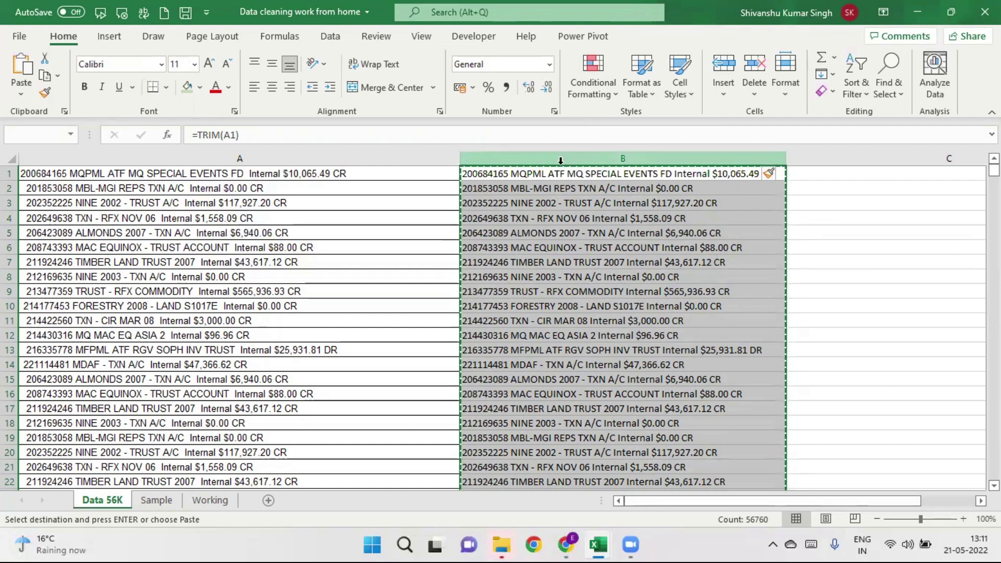
click(541, 173)
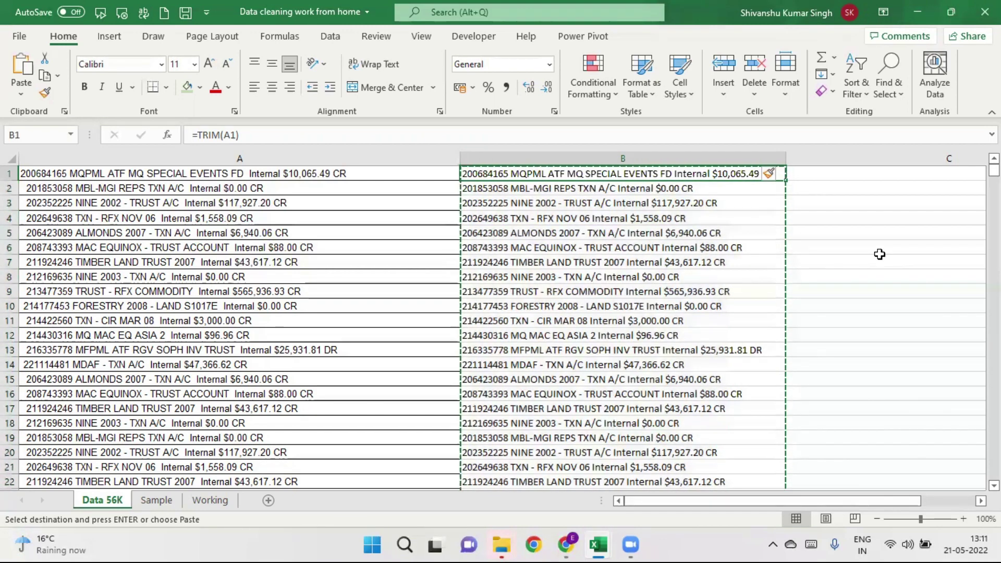
key(ctrl+alt+v)
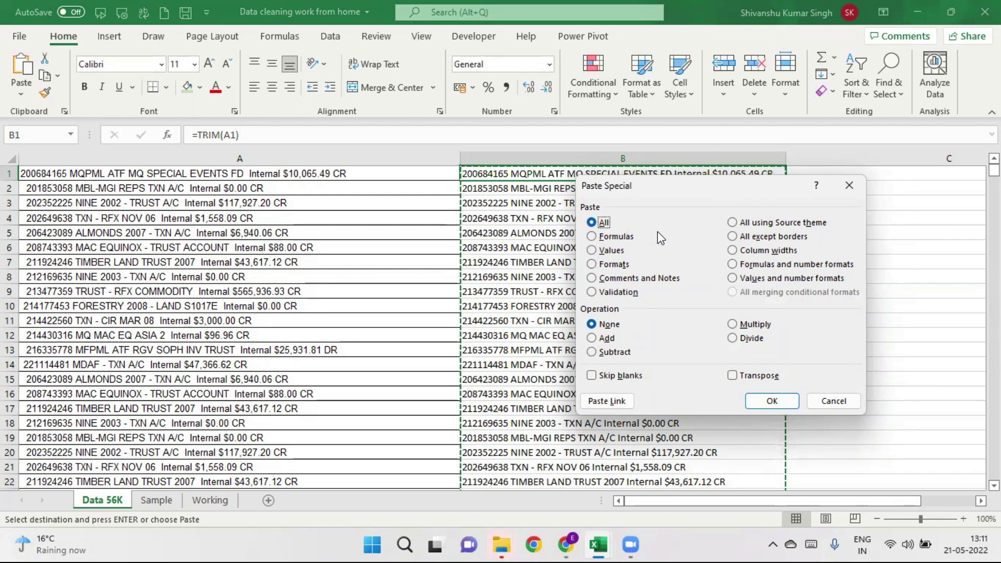
Step: Paste the copied text into B1 as Values only, then reselect B1
key(v)
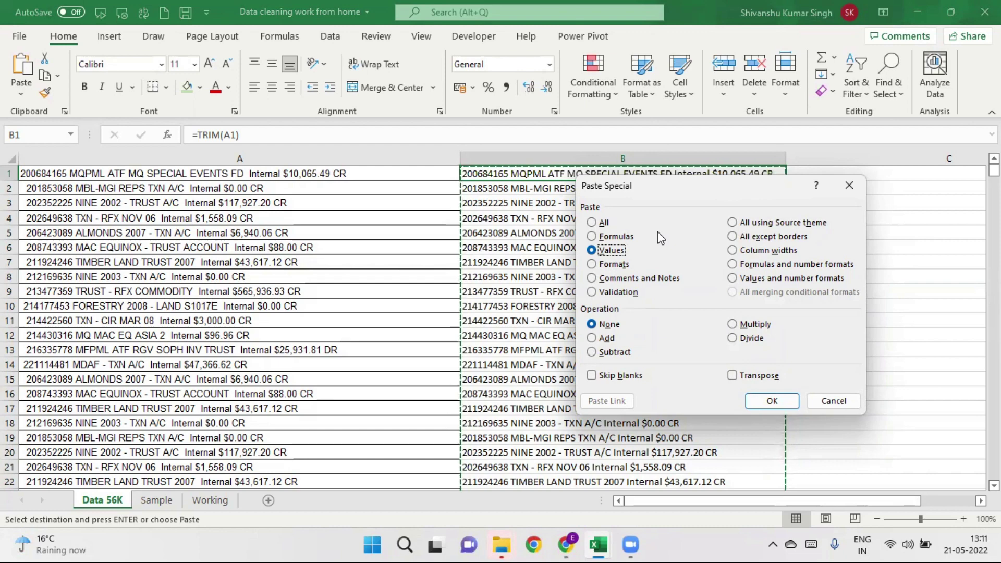
key(Return)
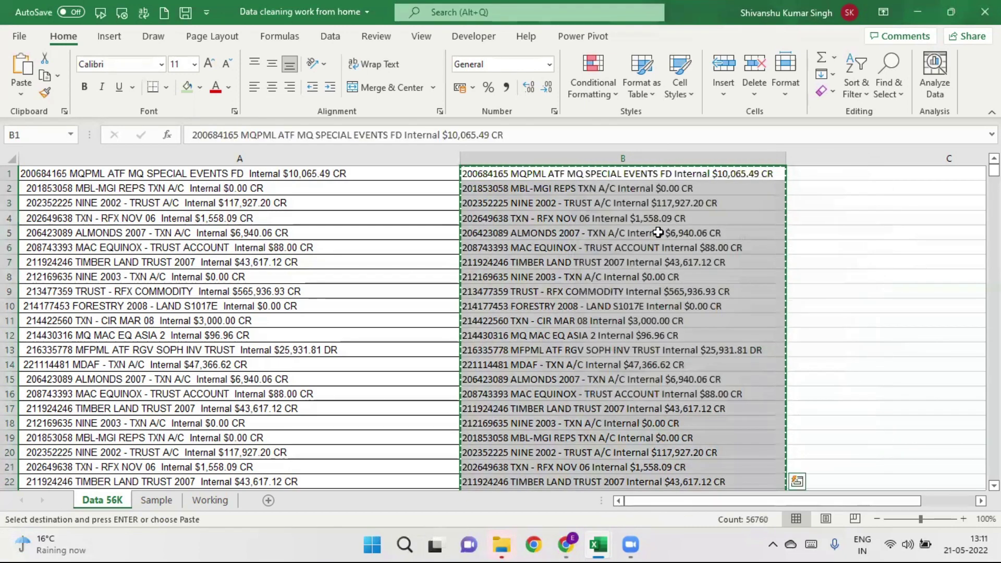
click(564, 170)
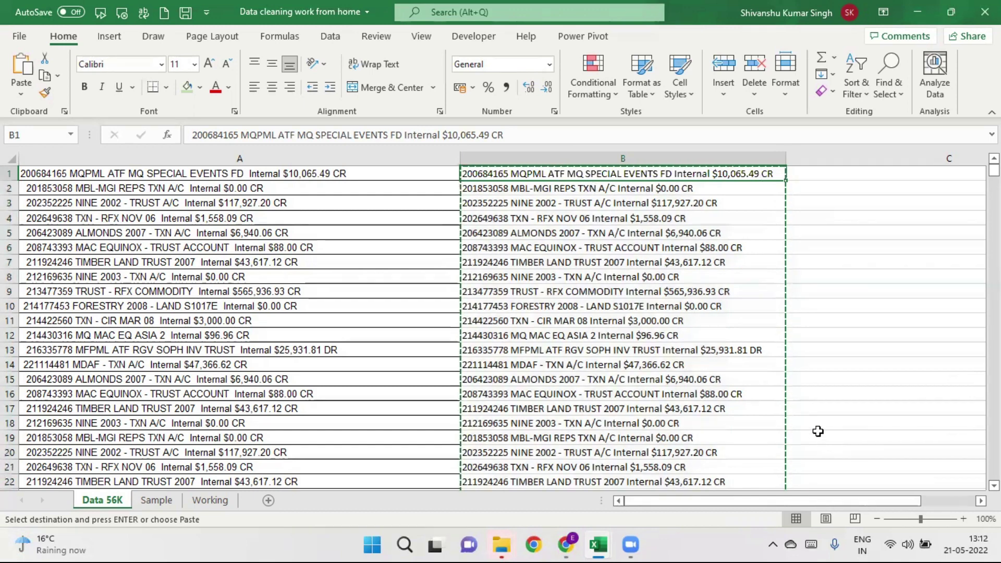
mouse_move(779, 500)
mouse_down()
mouse_move(828, 496)
mouse_move(817, 474)
mouse_up()
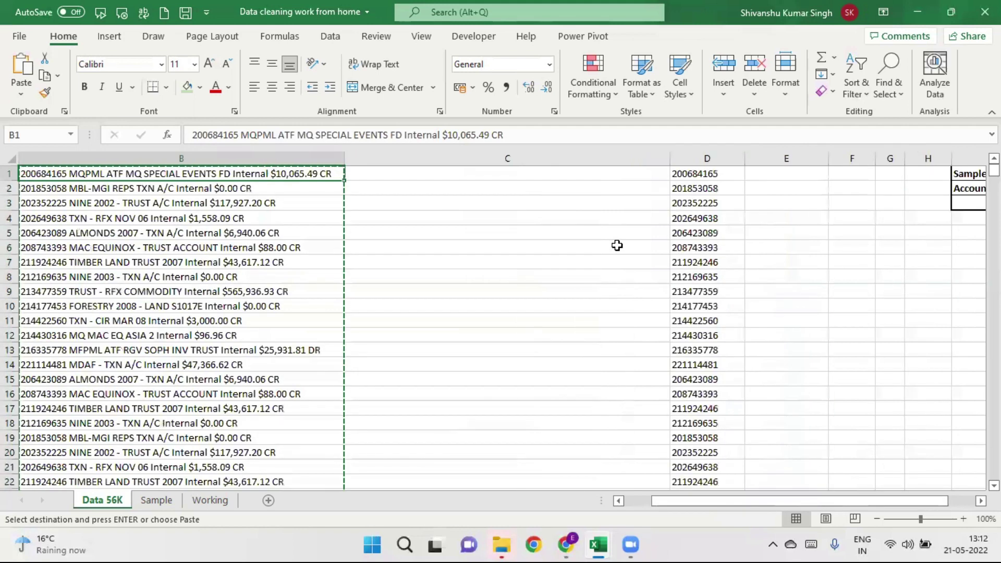
click(531, 154)
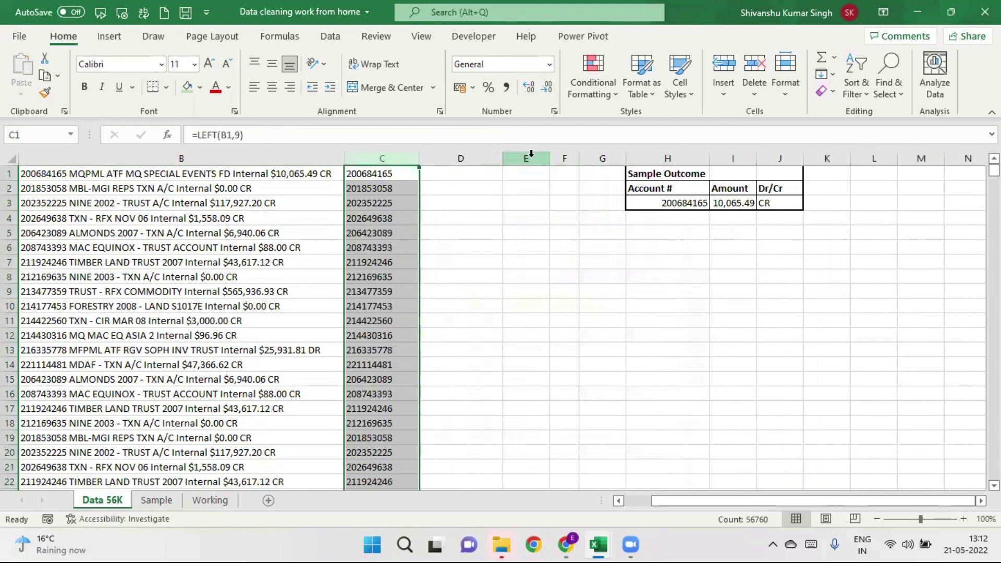
mouse_move(586, 335)
mouse_down()
mouse_move(700, 506)
mouse_move(670, 503)
mouse_up()
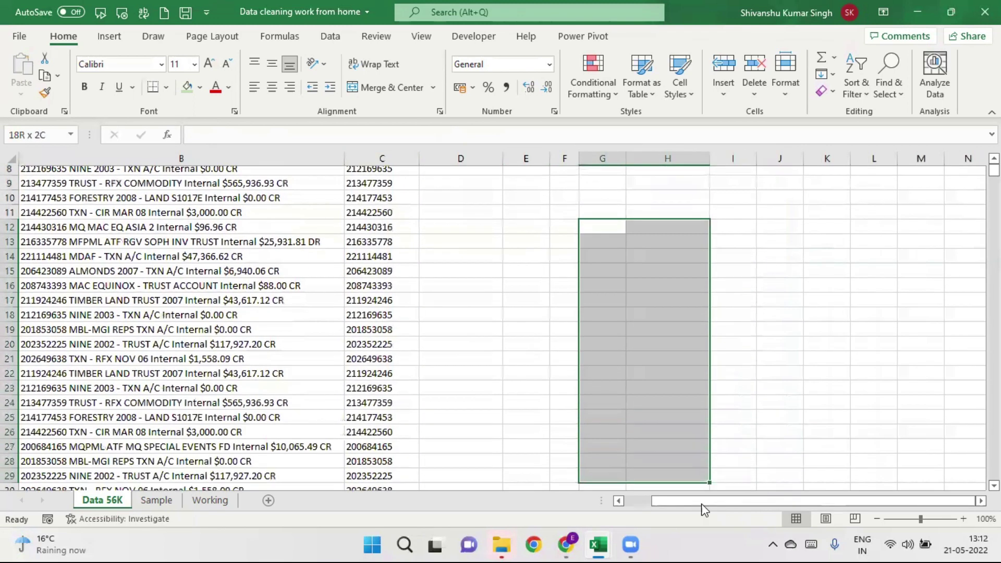
scroll(500, 323, up, 3)
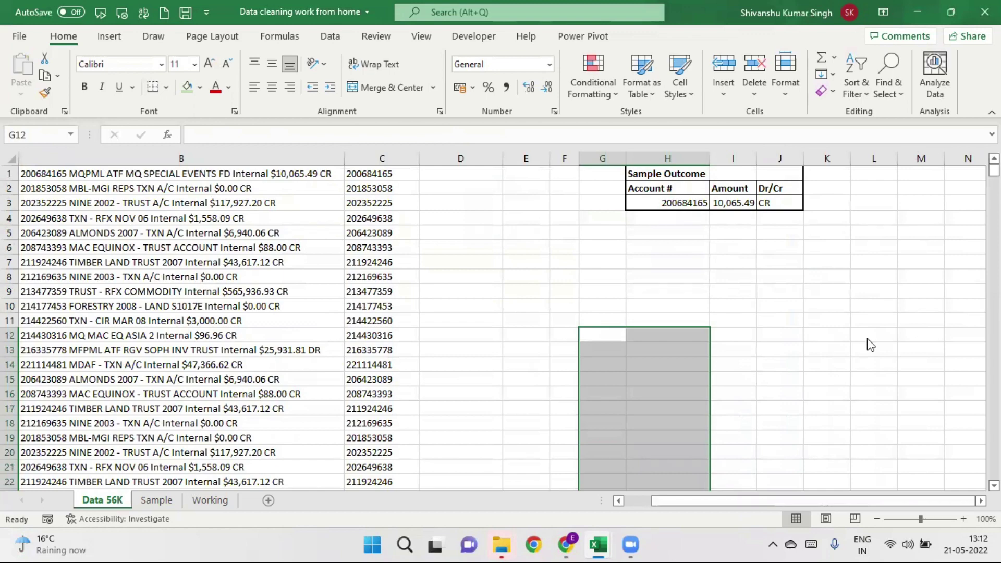
drag(743, 502, 646, 501)
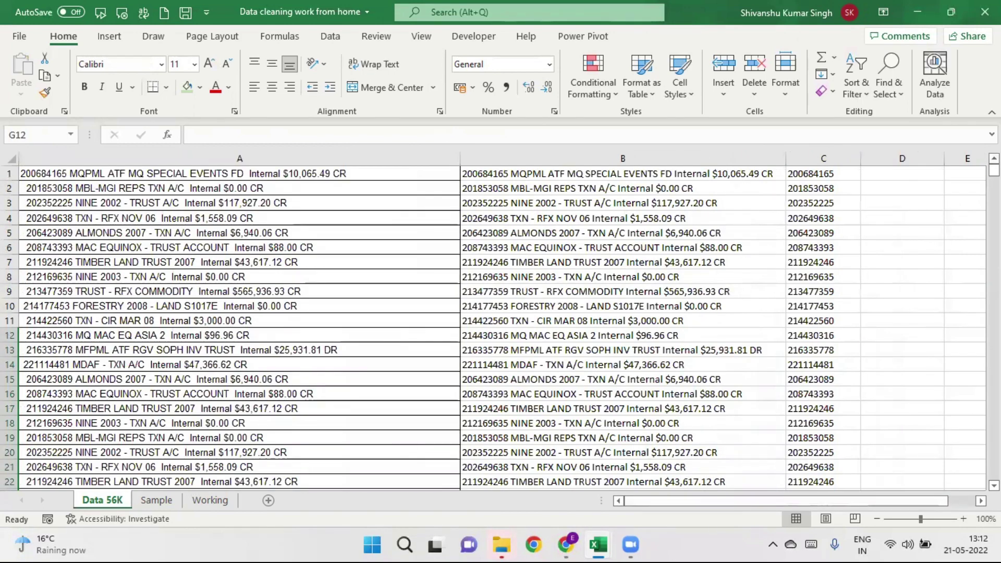
click(623, 176)
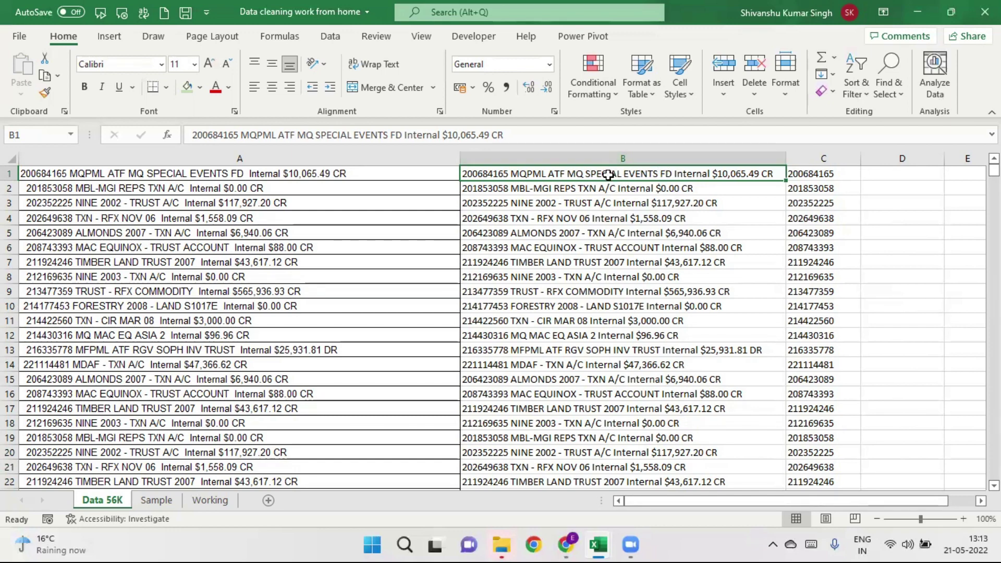
Step: Copy column B and insert a blank column at C
key(ctrl+space)
key(ctrl+c)
key(Right)
key(ctrl+space)
key(ctrl+shift+plus)
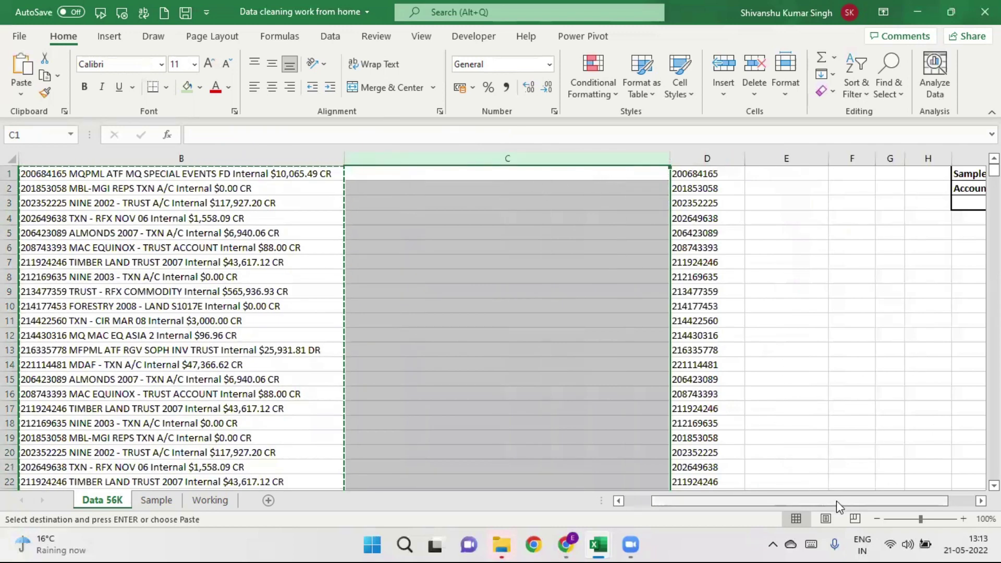
drag(757, 503, 730, 503)
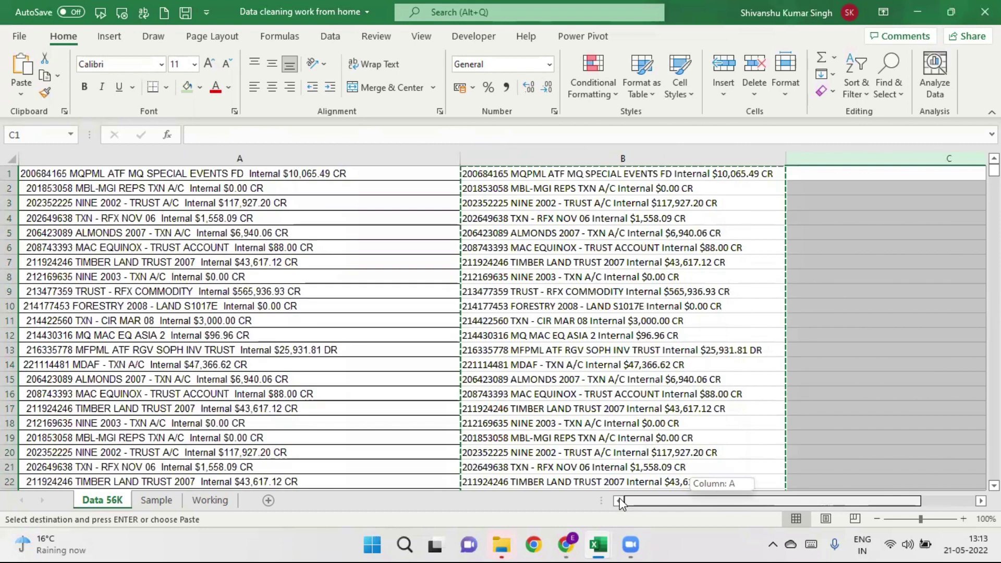
Step: Paste into B1, select column B down to row 56,760, and open Paste Special
click(528, 176)
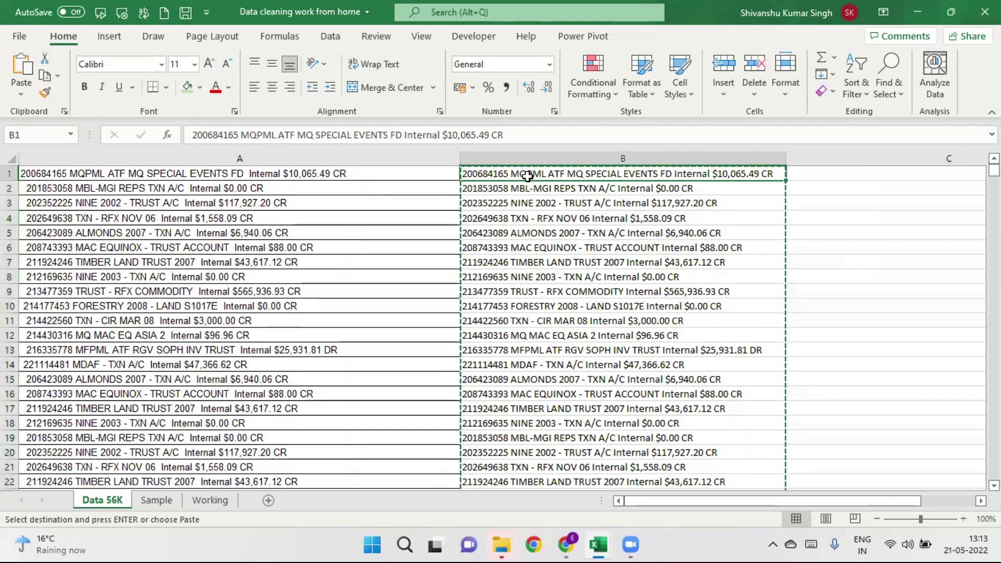
key(ctrl+v)
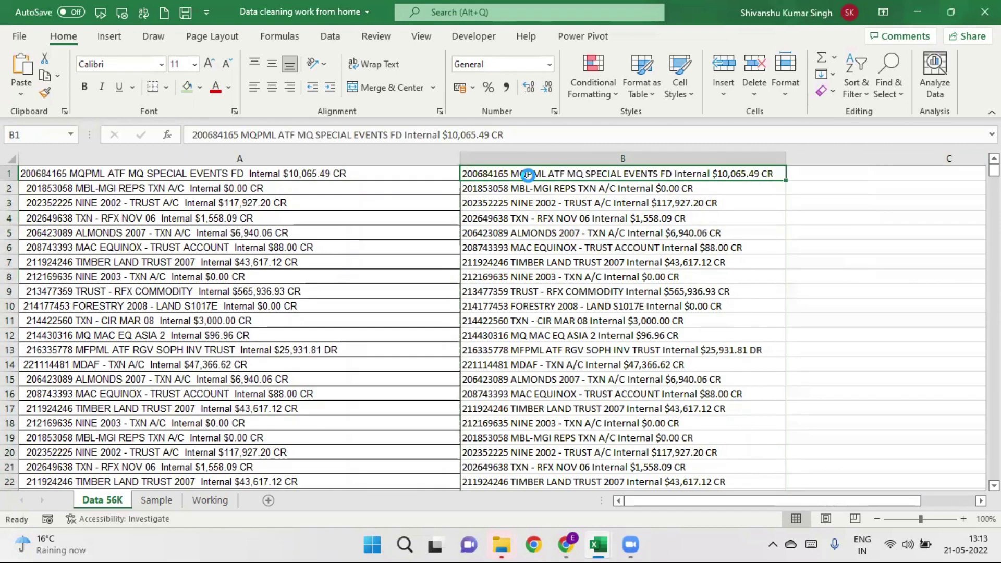
click(562, 176)
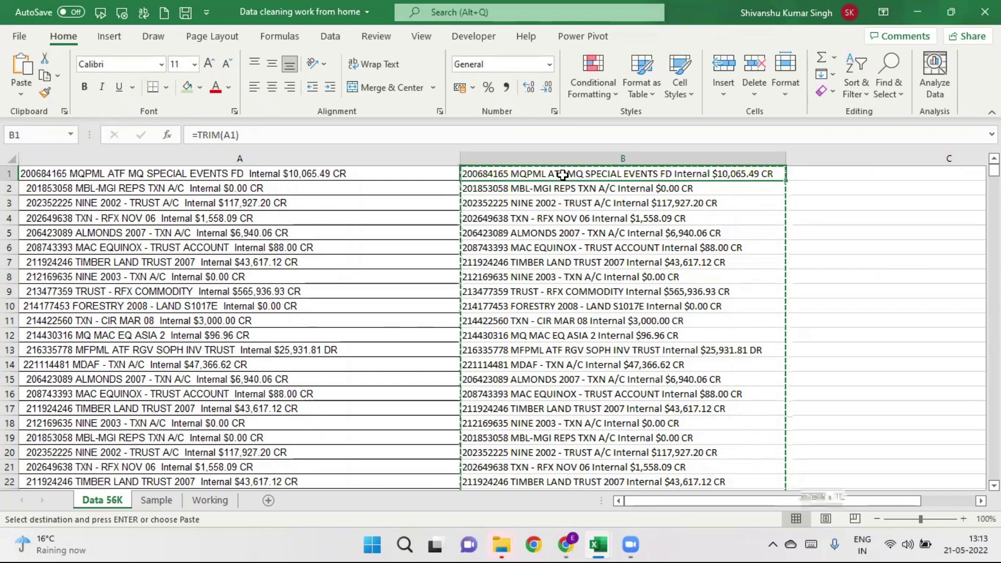
key(ctrl+shift+Down)
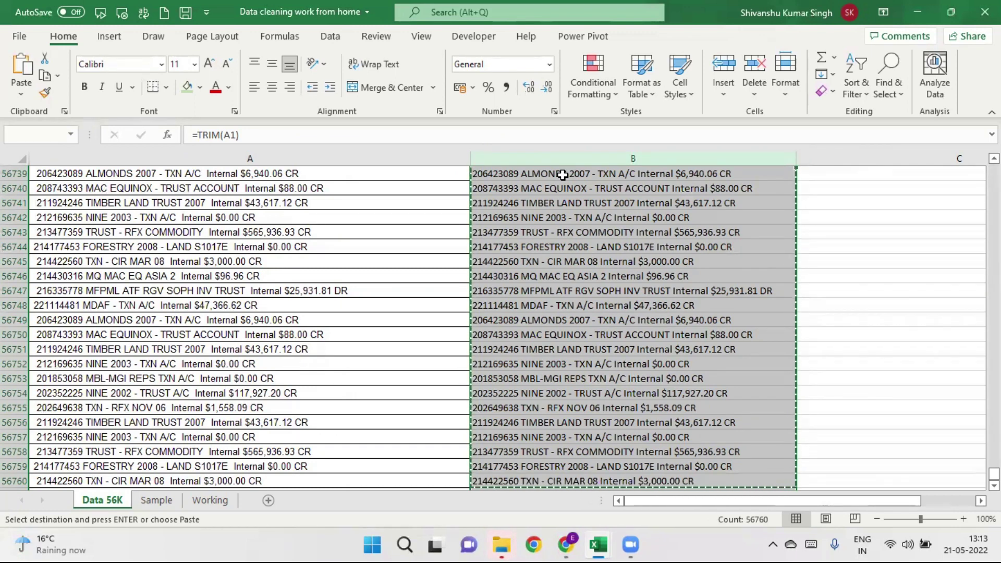
key(ctrl+BackSpace)
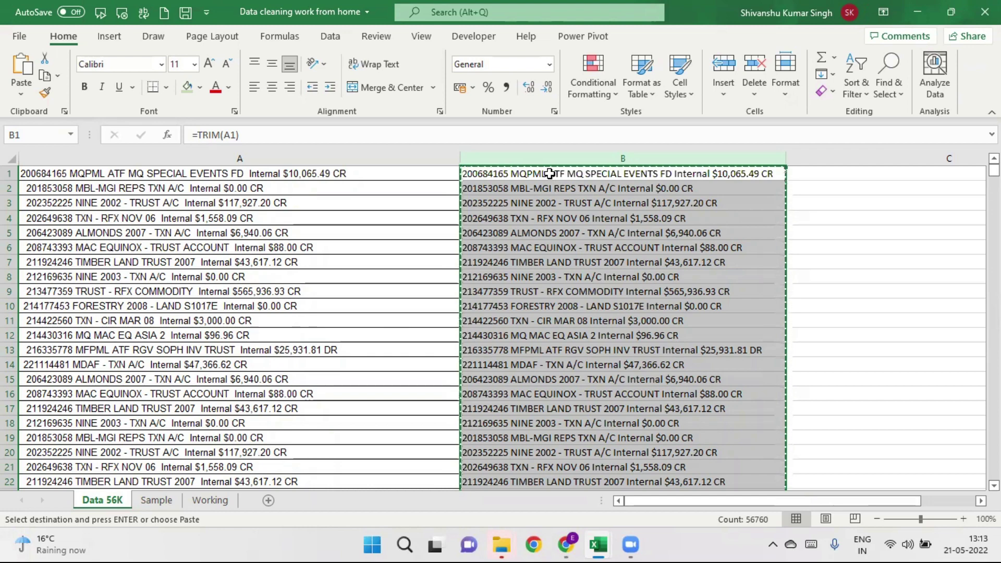
click(550, 174)
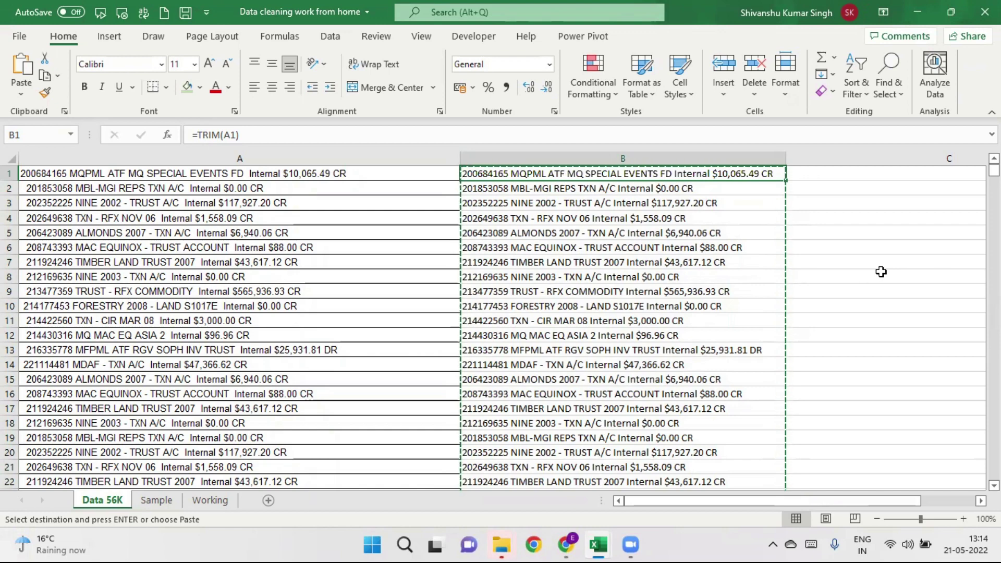
key(ctrl+alt+v)
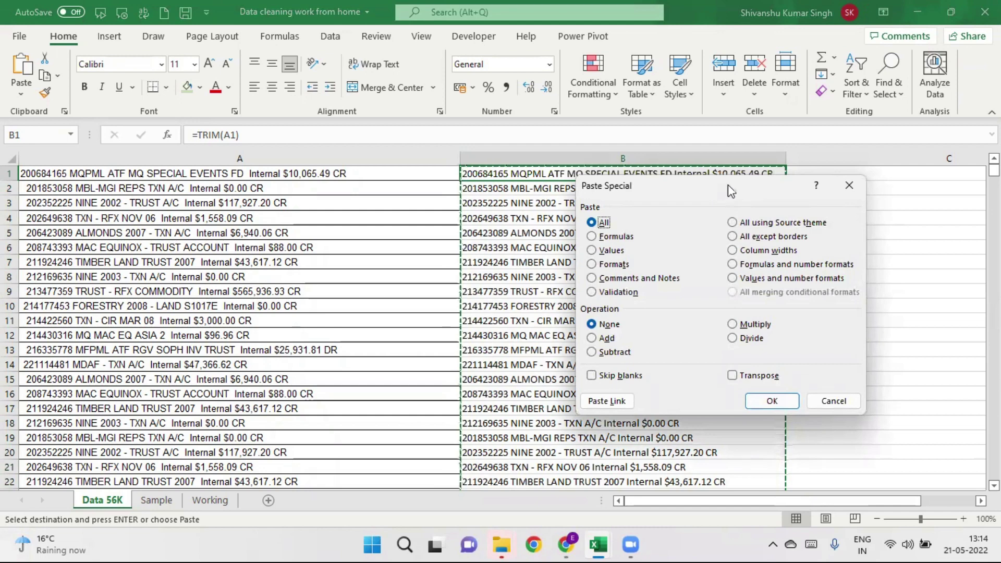
Step: Replace column B's TRIM formulas with their values using Paste Special Values
drag(728, 186, 786, 99)
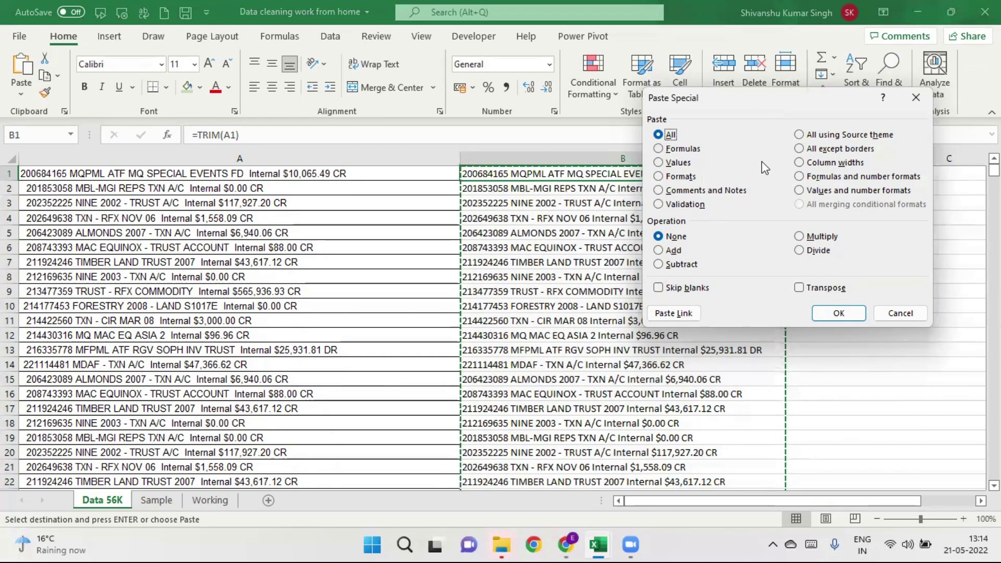
key(v)
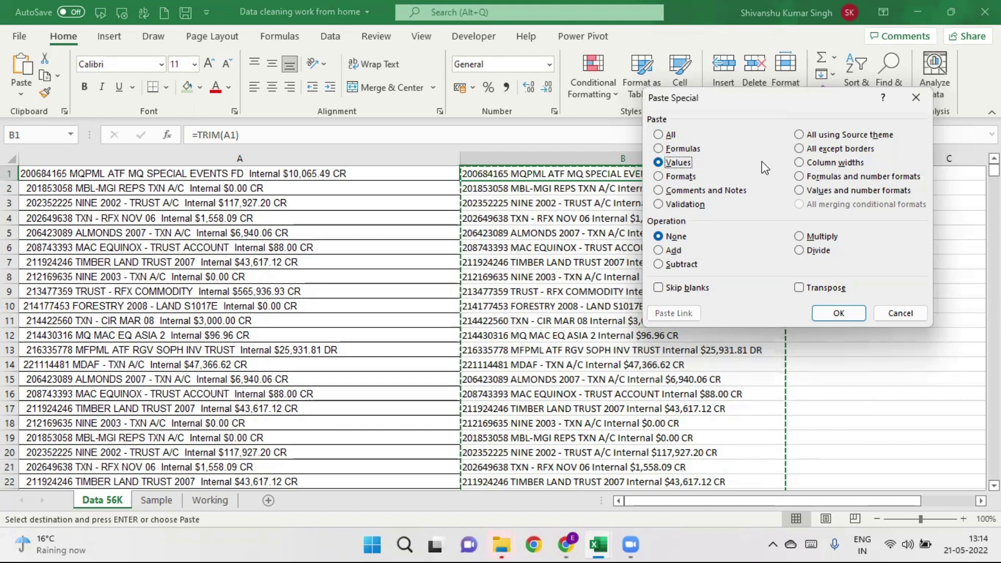
key(Return)
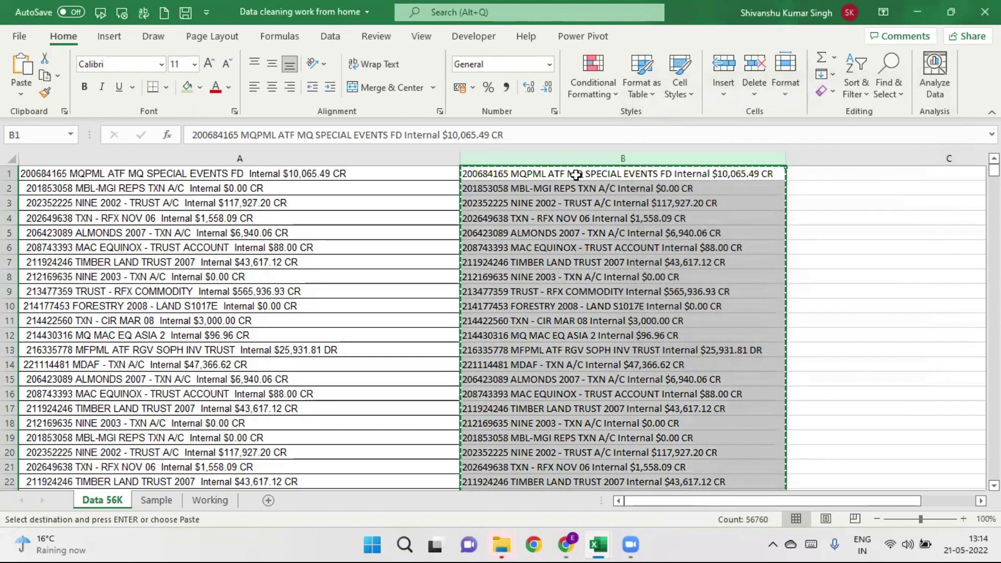
click(576, 176)
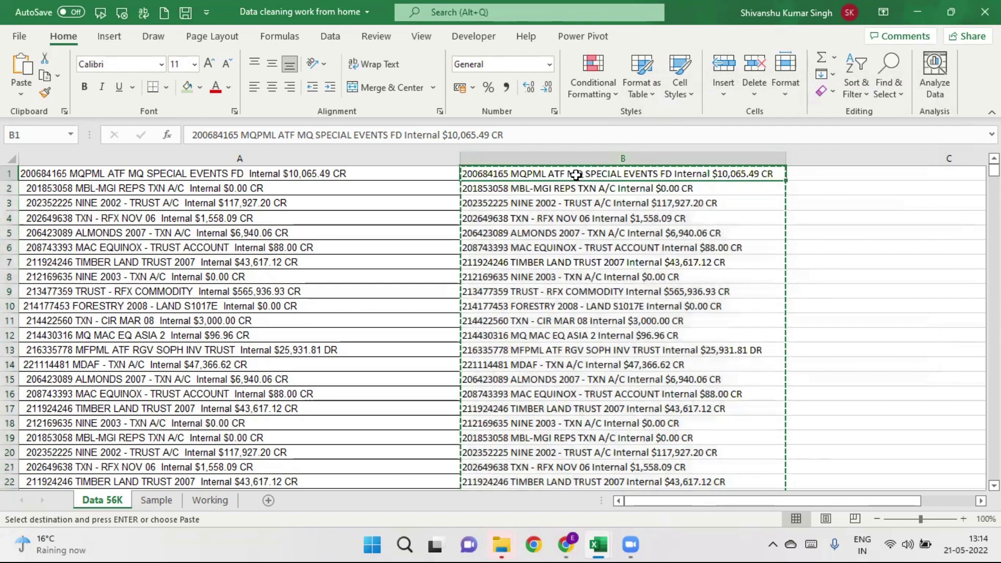
mouse_move(876, 499)
mouse_down()
mouse_move(908, 503)
mouse_move(903, 496)
mouse_up()
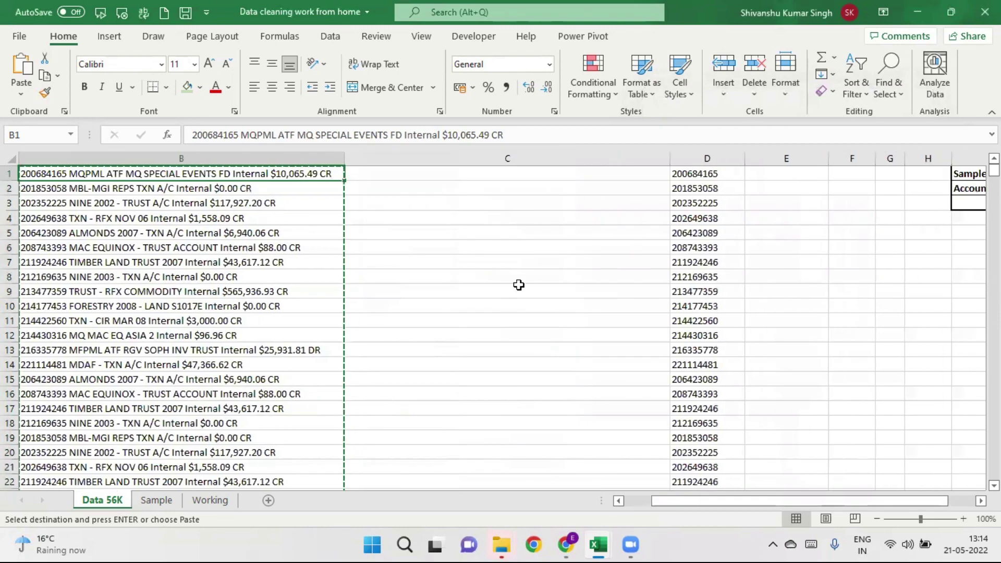
click(503, 158)
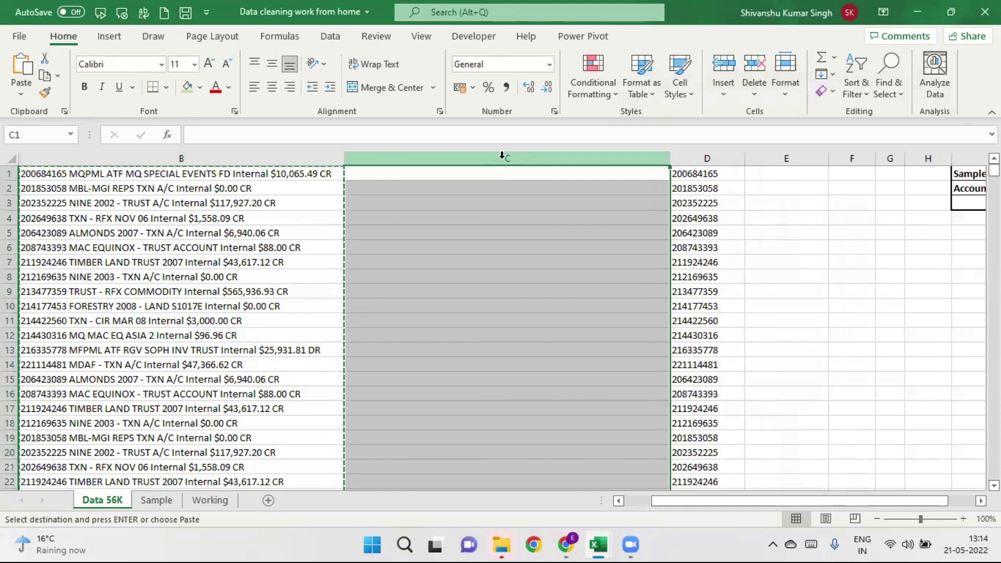
Step: Undo the blank column insertion so the LEFT(B1,9) account numbers return to column C
key(Return)
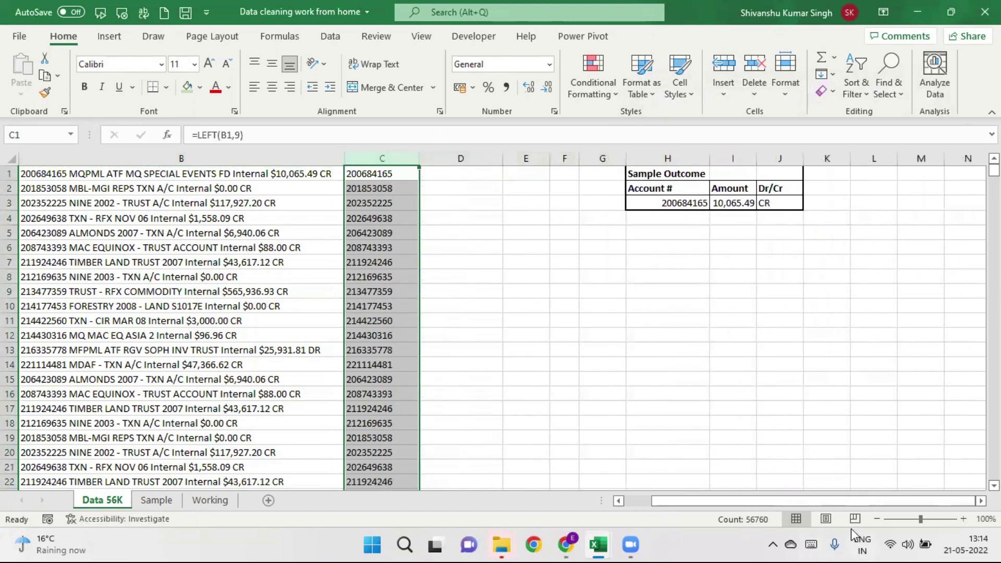
drag(800, 502, 749, 499)
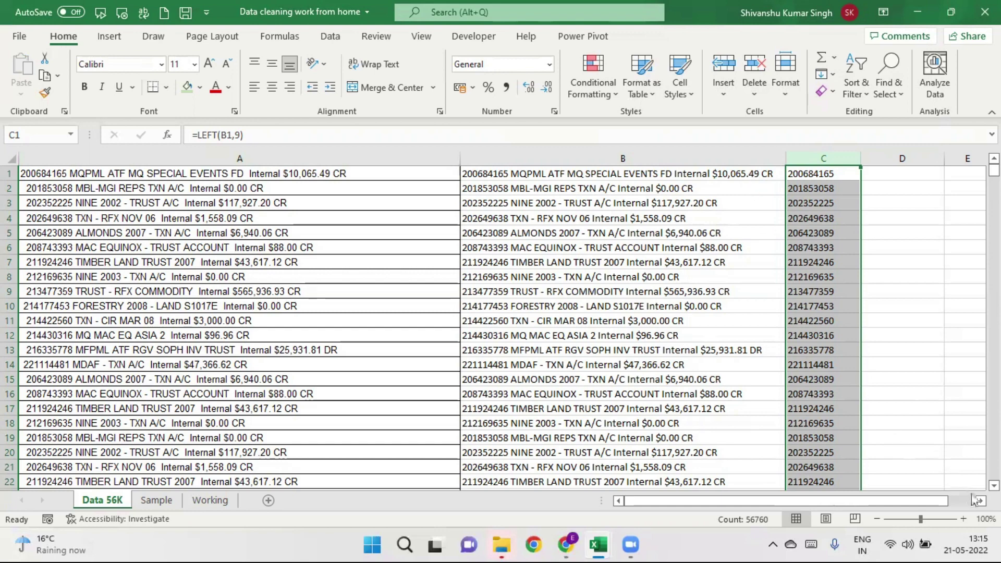
scroll(721, 336, right, 5)
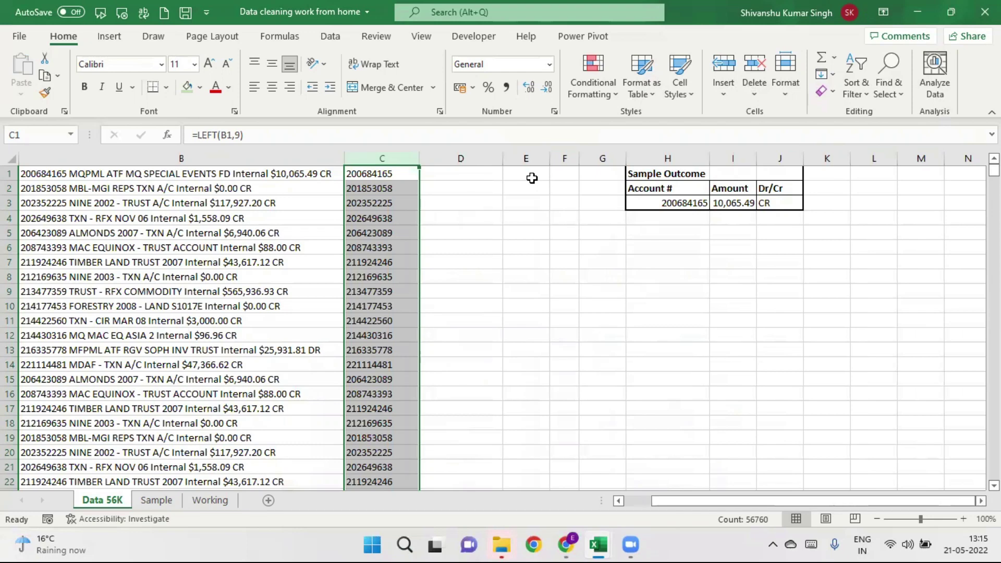
click(565, 156)
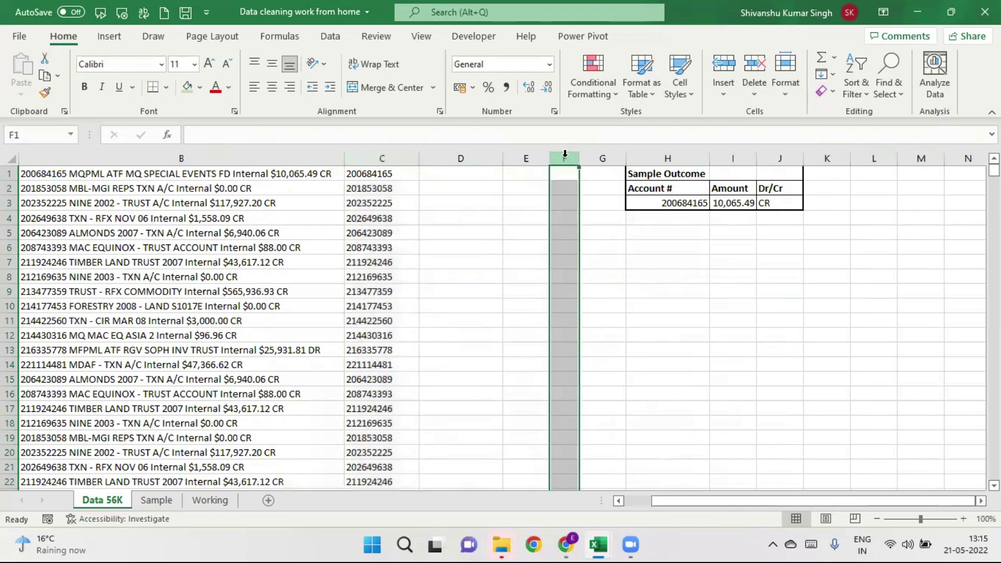
Step: Insert a blank column at F, shifting the Sample Outcome table right
key(ctrl+shift+plus)
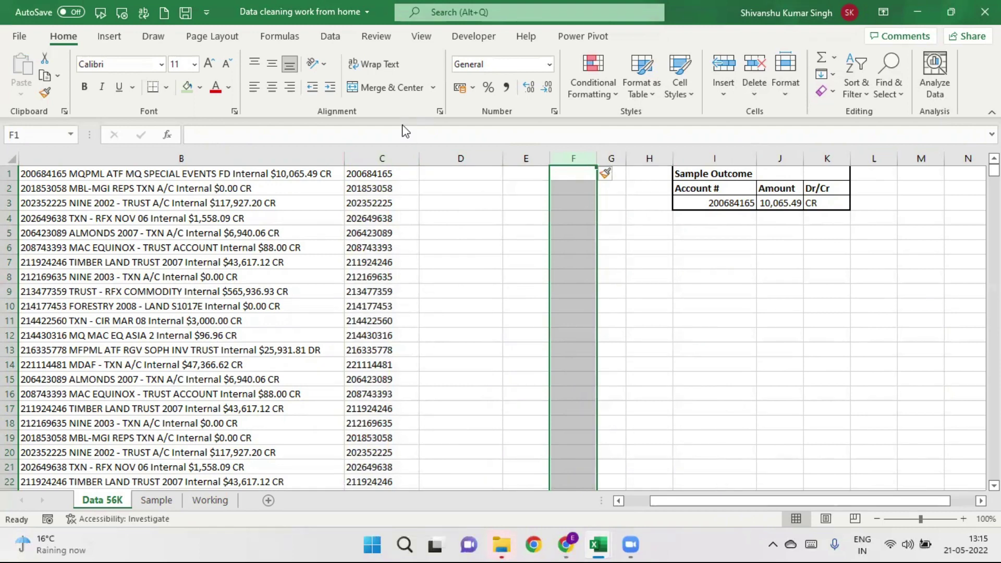
click(329, 37)
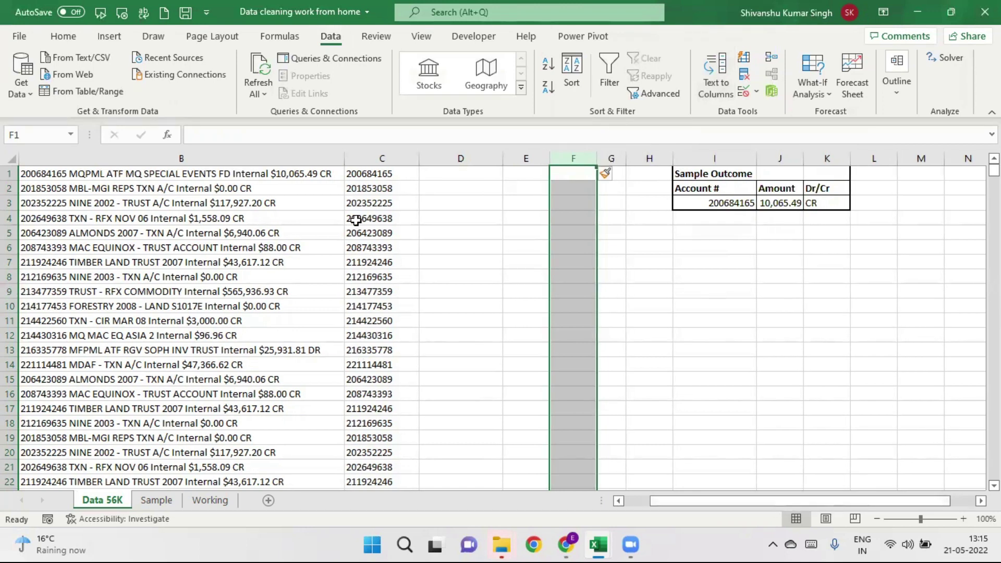
Step: Select column B's text from B1 to row 56760 and start Text to Columns
click(180, 175)
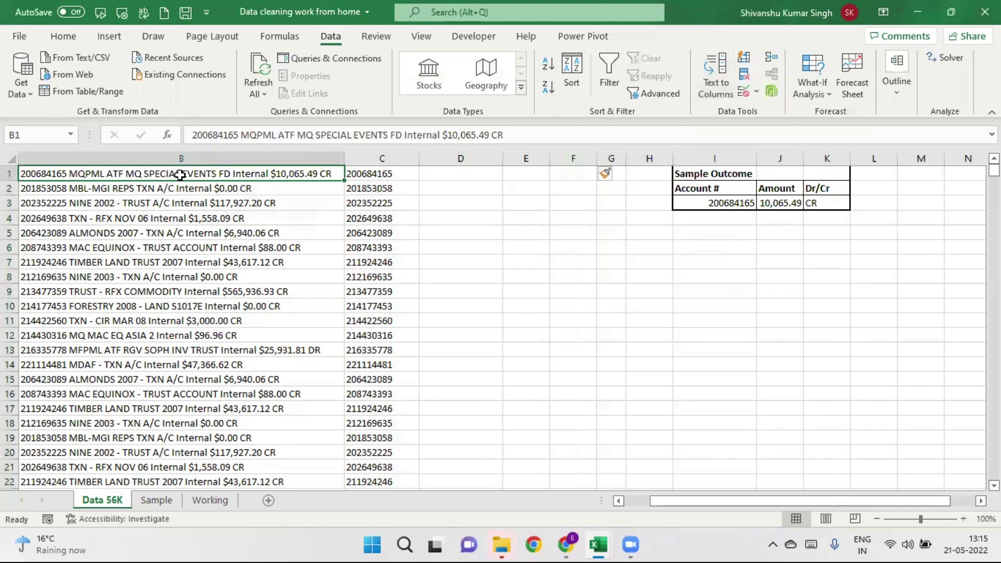
key(ctrl+shift+Down)
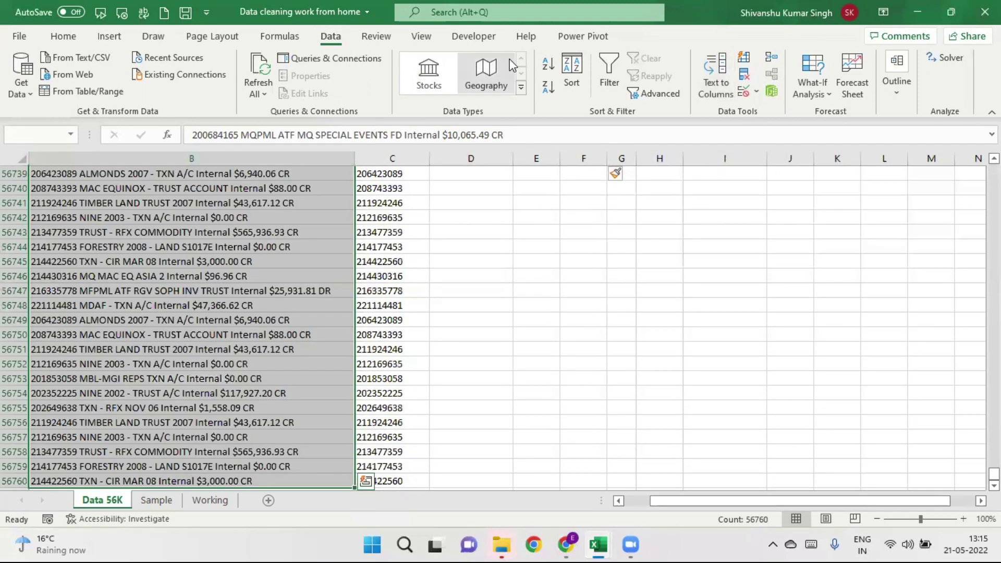
click(720, 84)
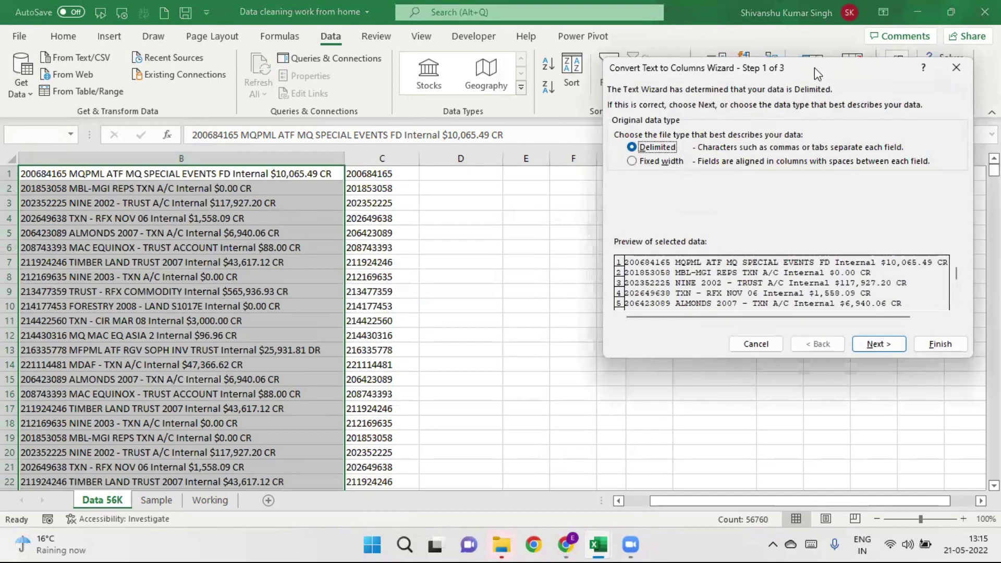
drag(815, 68, 833, 62)
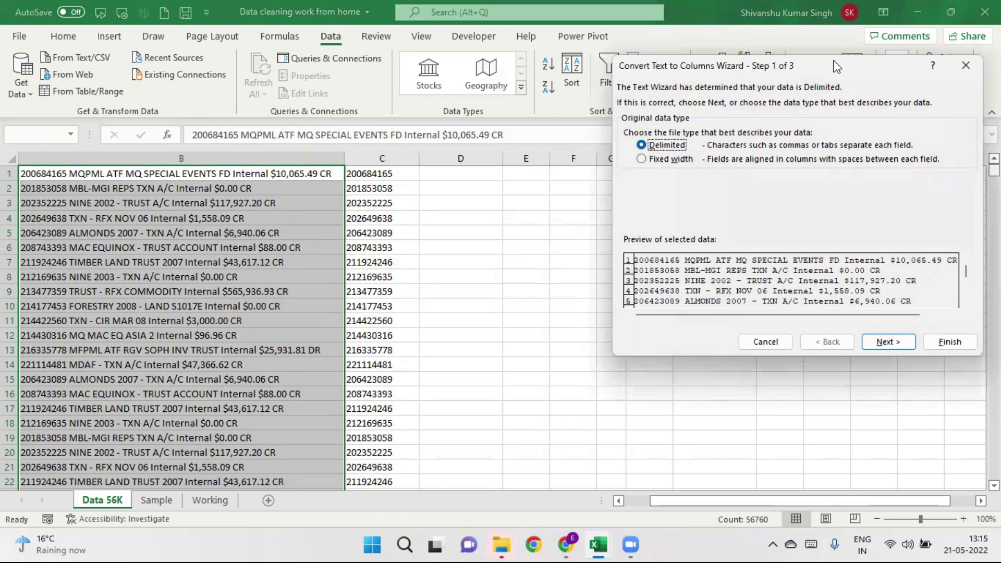
drag(833, 61, 796, 76)
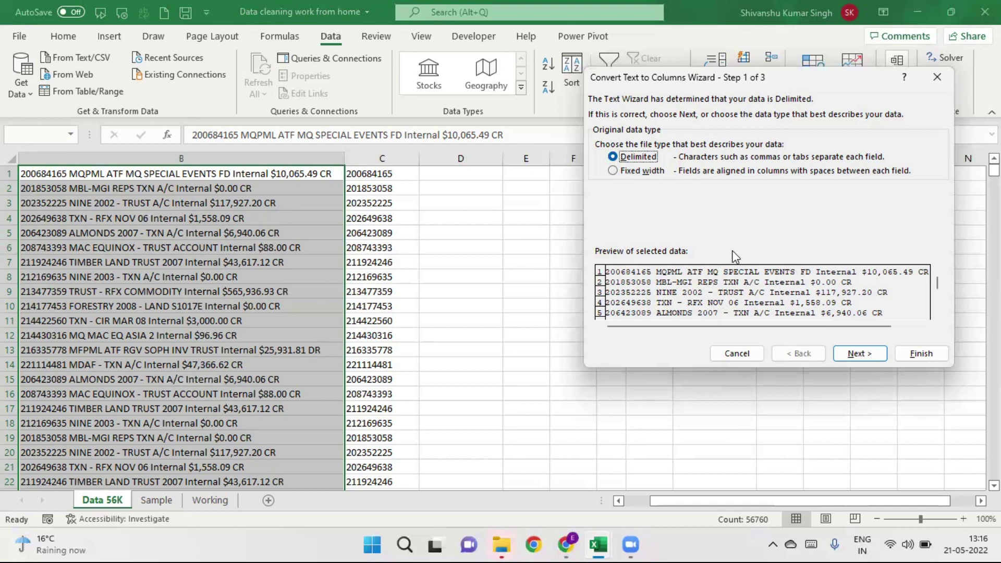
Step: Try fixed-width breaks around positions 10 and 49, then revert to Delimited
click(614, 172)
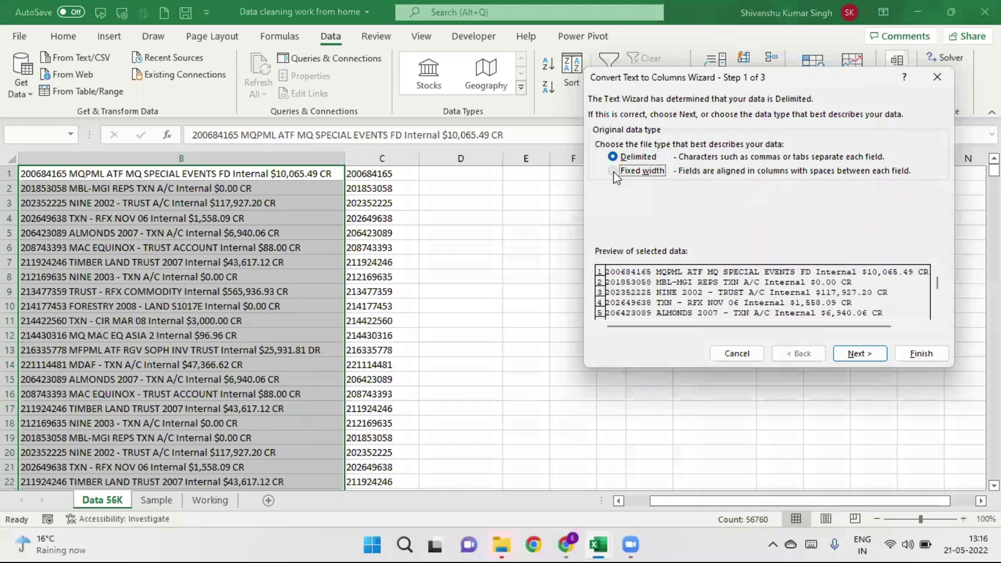
click(865, 355)
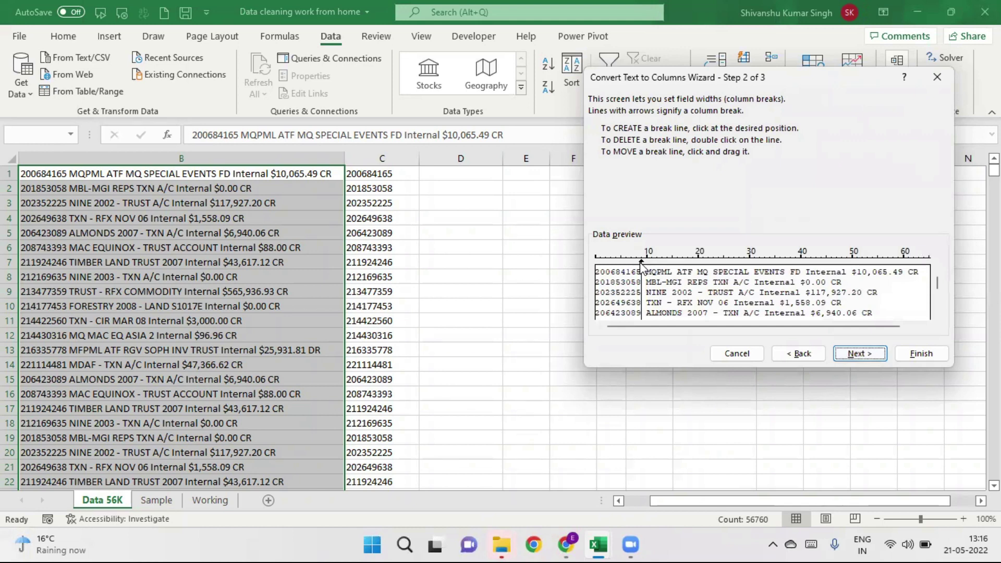
mouse_move(641, 263)
mouse_down()
mouse_move(826, 270)
mouse_move(697, 259)
mouse_up()
mouse_move(697, 259)
mouse_down()
mouse_move(646, 262)
mouse_move(849, 265)
mouse_up()
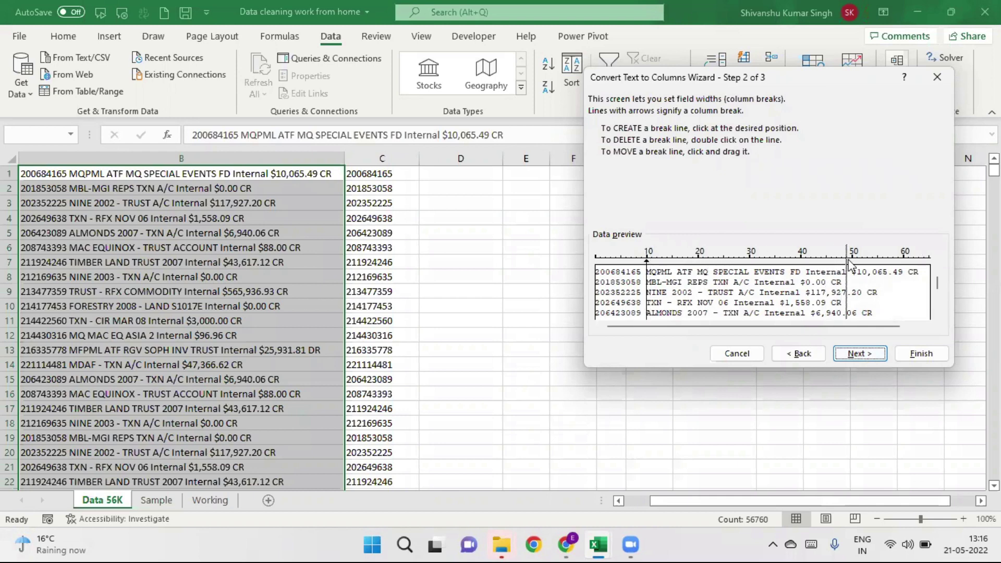
drag(849, 265, 848, 264)
drag(849, 265, 648, 269)
click(799, 355)
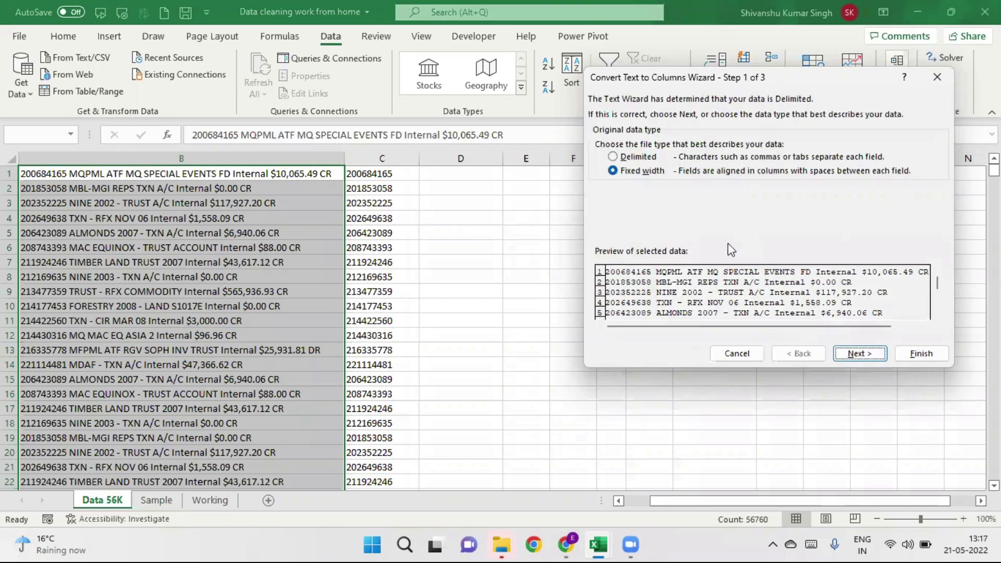
click(613, 158)
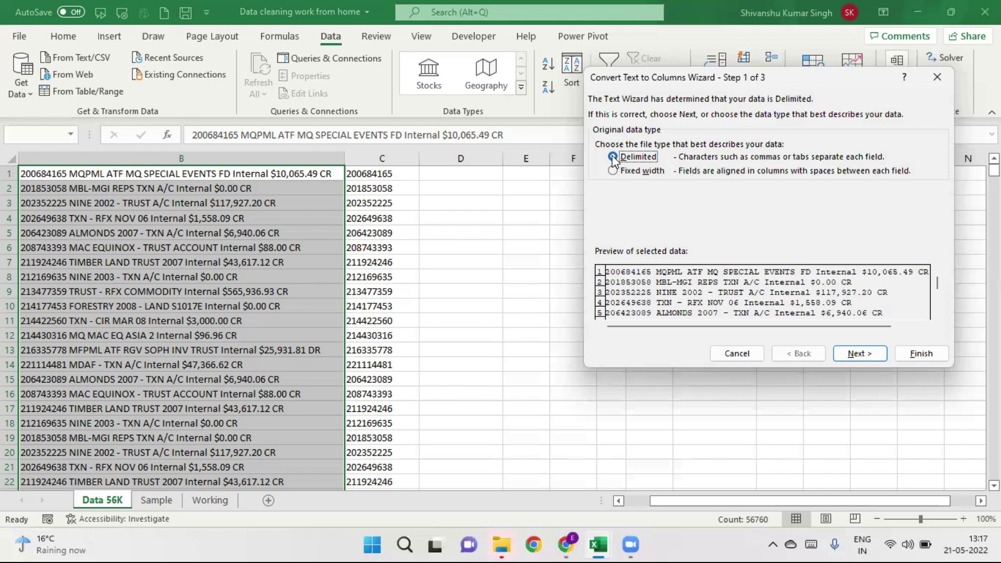
Step: Split column B at the '$' delimiter with the destination set to $E$1
click(869, 354)
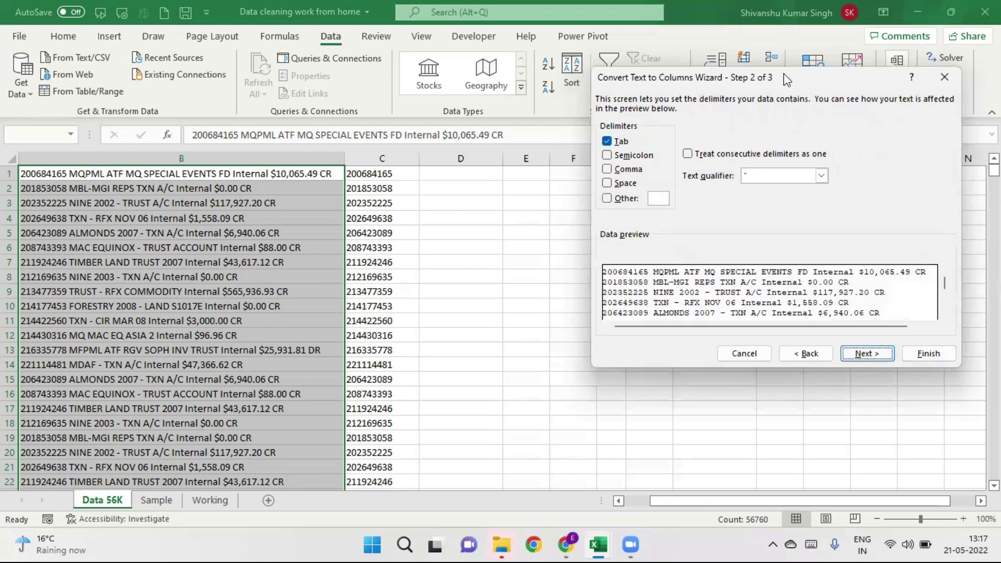
drag(784, 74, 792, 58)
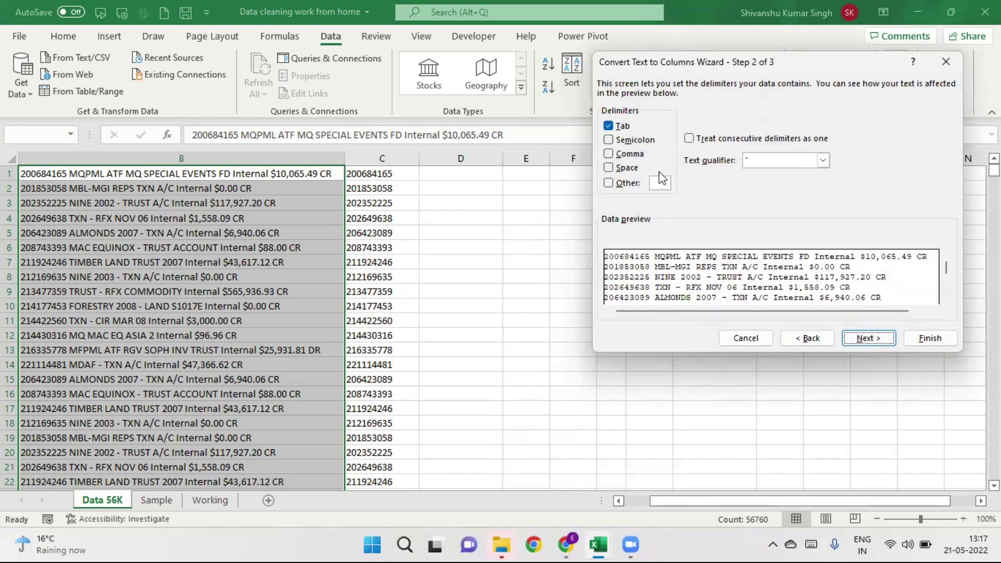
click(609, 184)
text($)
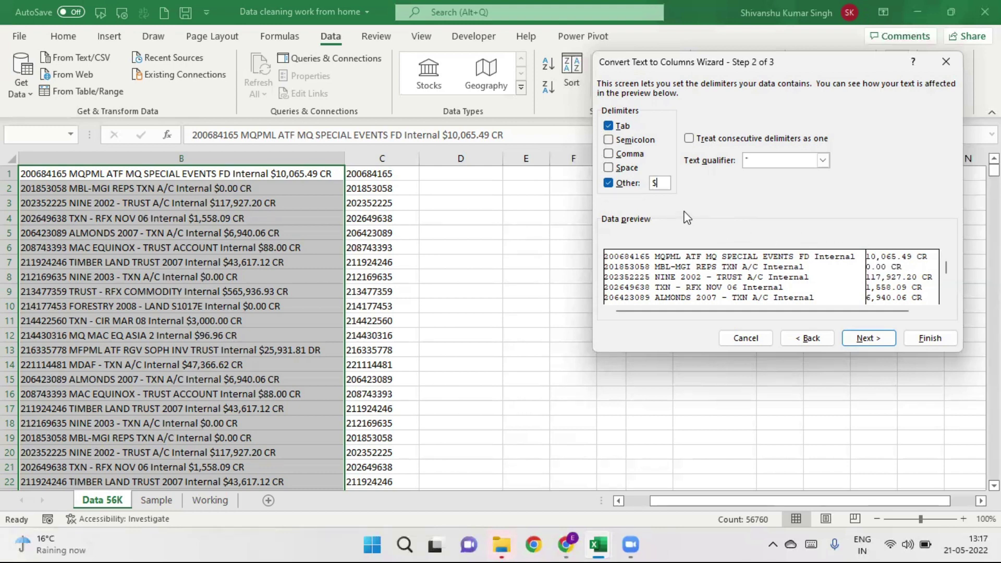
click(885, 342)
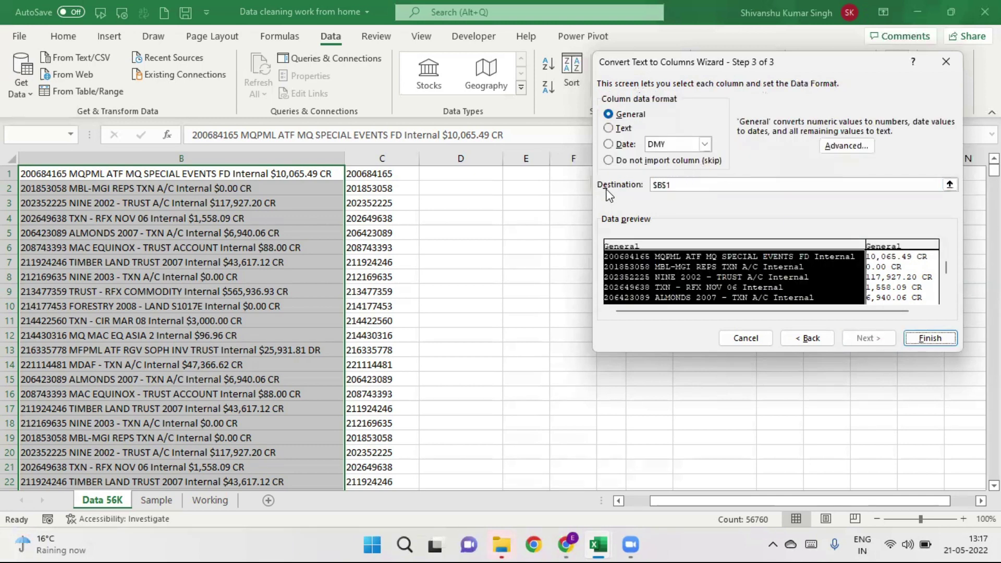
click(665, 185)
key(Delete)
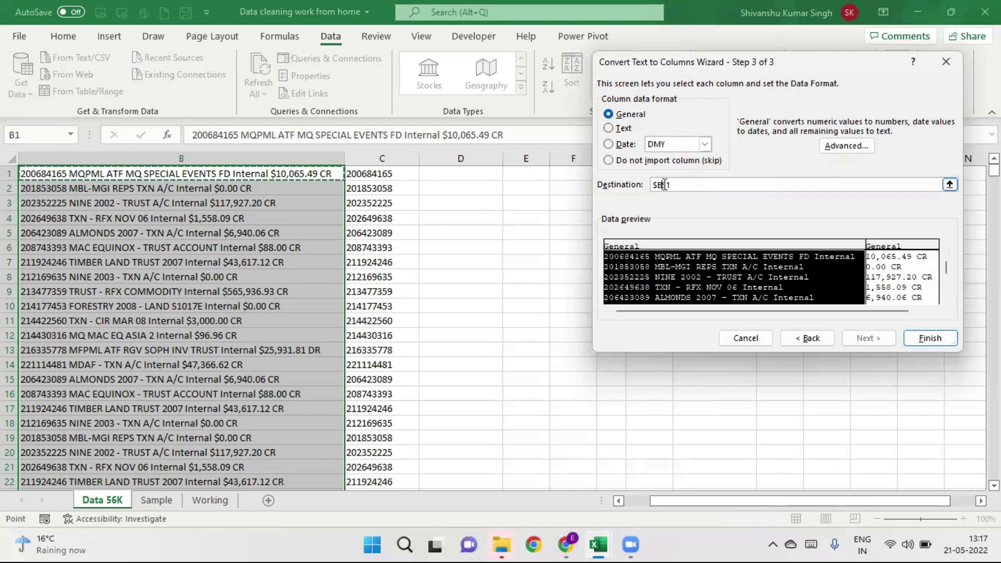
text(E)
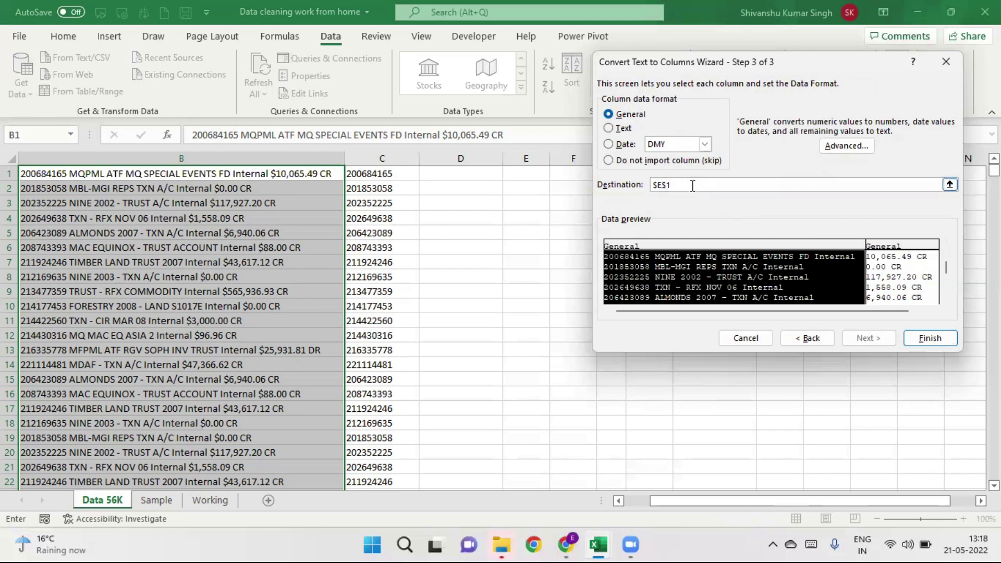
click(930, 338)
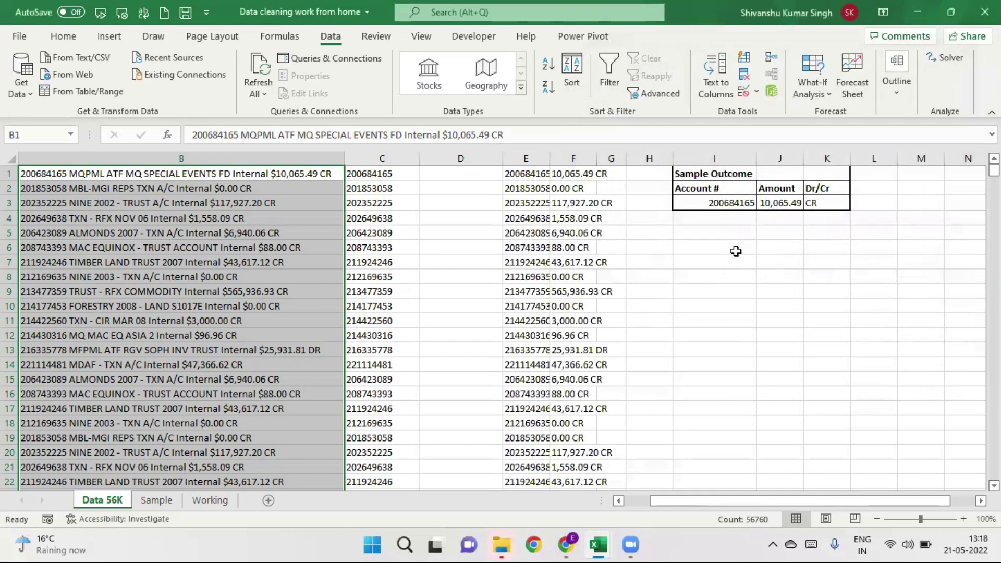
Step: Autofit column E and widen F to check the split, then delete columns E:F
double_click(549, 157)
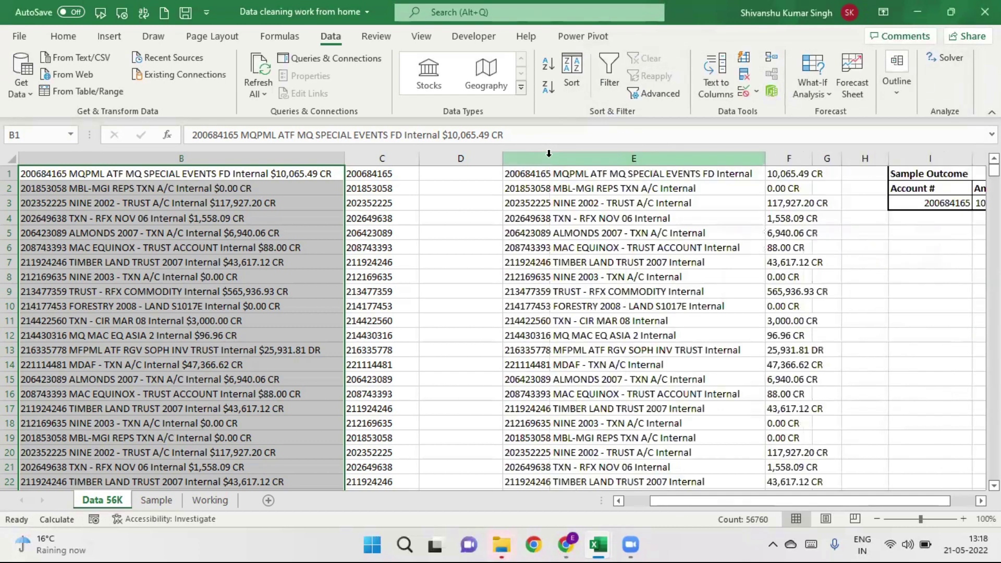
drag(811, 158, 832, 158)
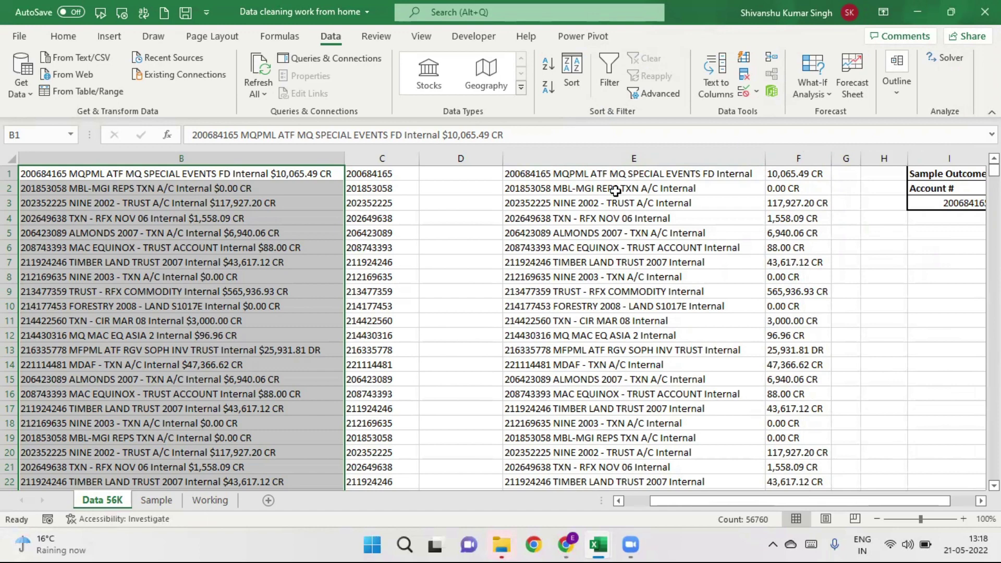
click(612, 151)
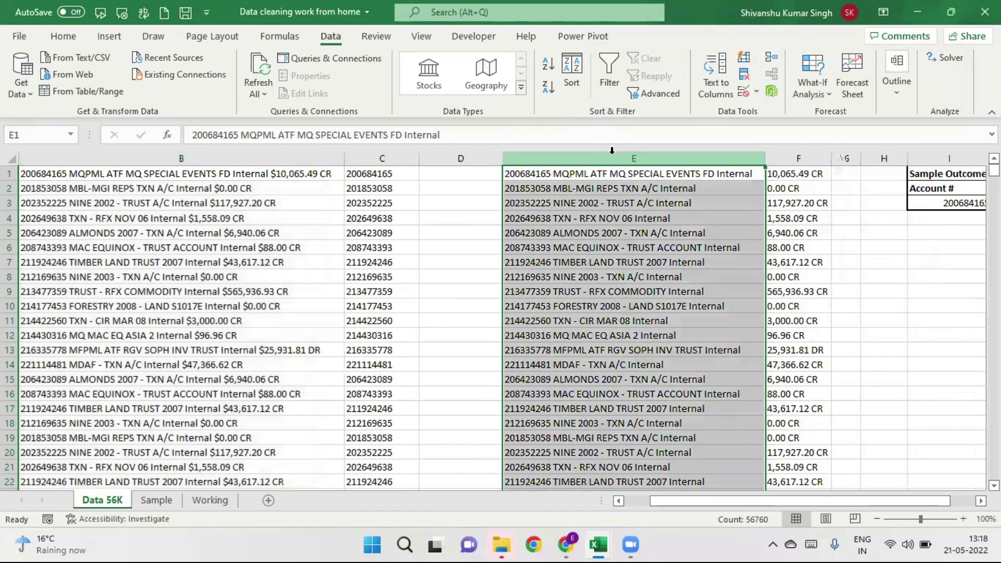
key(shift+Right)
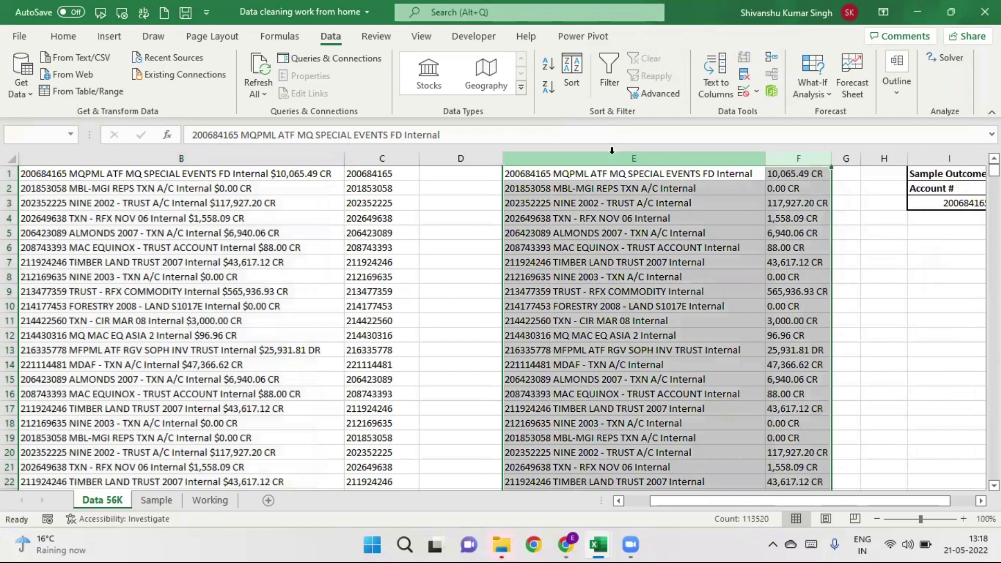
key(ctrl+minus)
drag(623, 306, 635, 325)
click(636, 326)
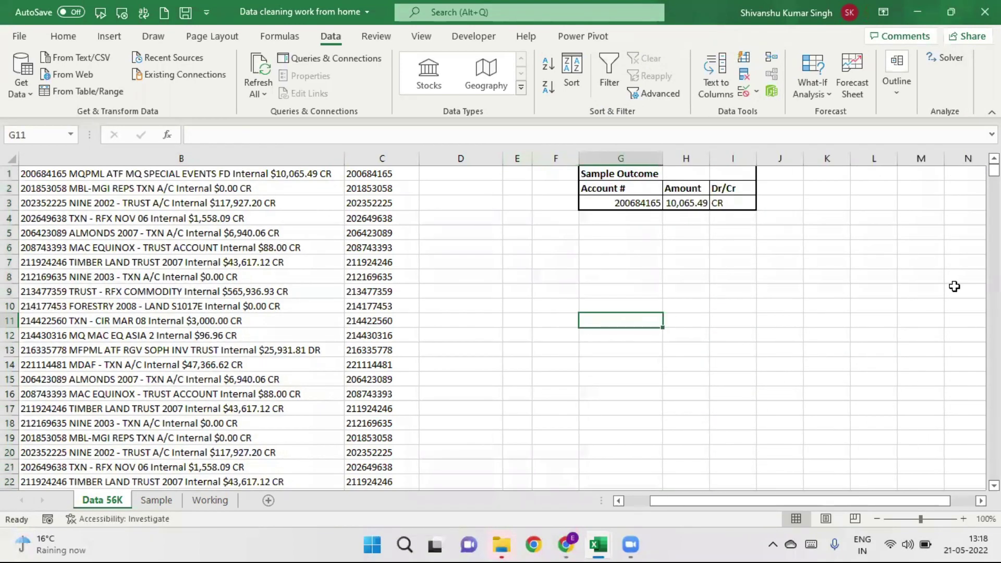
Step: Select B1 down to row 56760 and reopen the Text to Columns wizard
drag(735, 500, 681, 498)
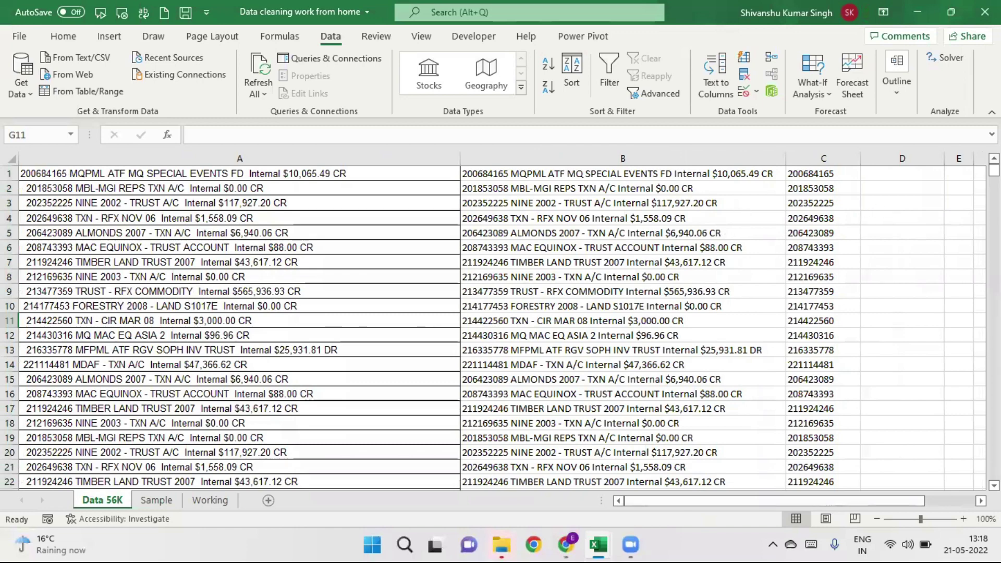
click(665, 172)
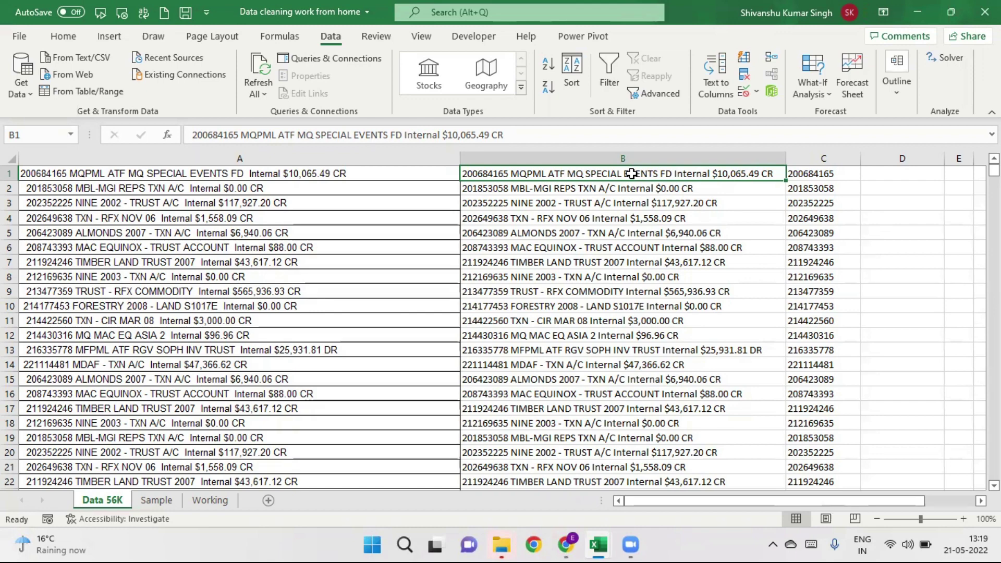
key(ctrl+shift+Down)
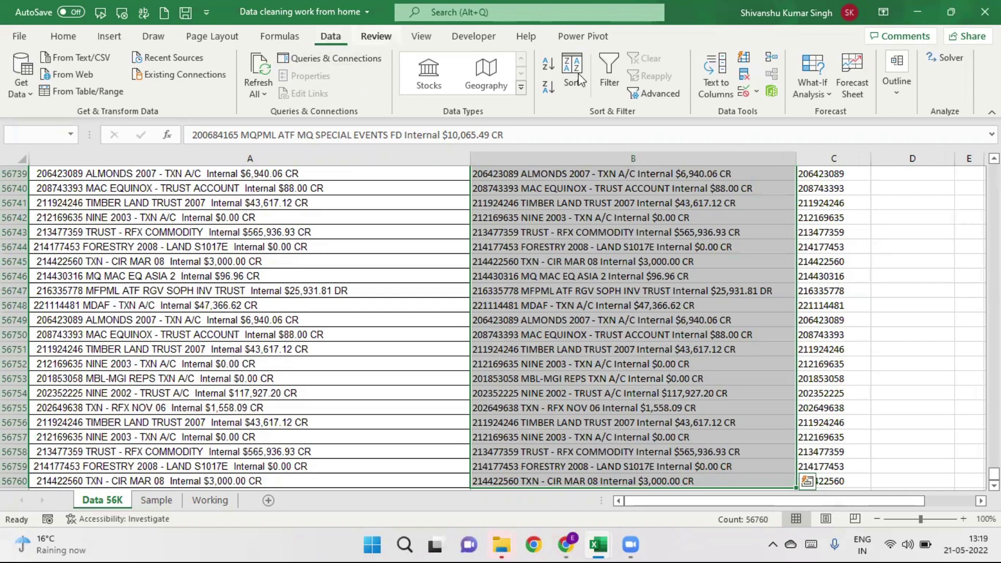
click(724, 90)
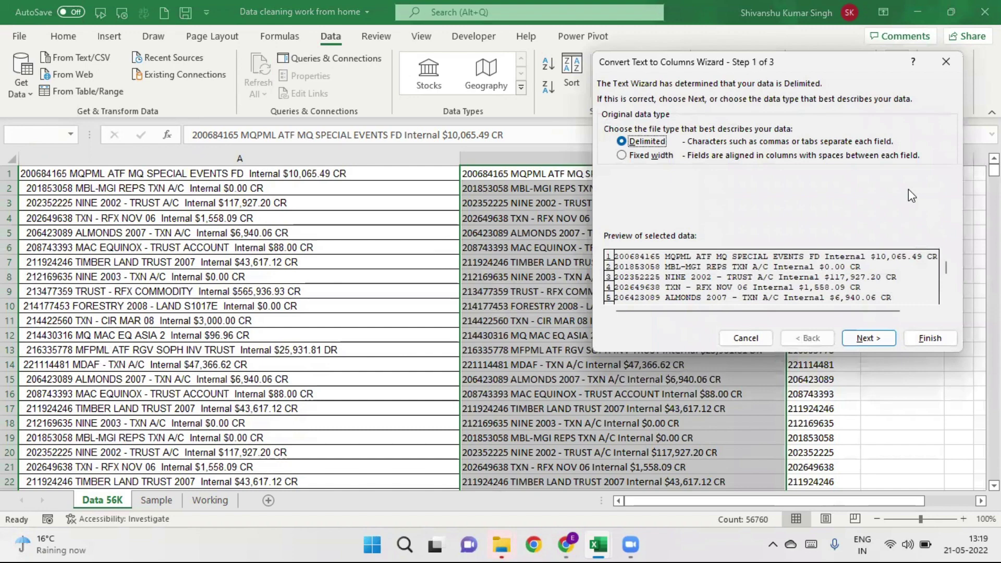
Step: Try a fixed-width break at position 50, then return to Delimited splitting
drag(783, 73, 240, 68)
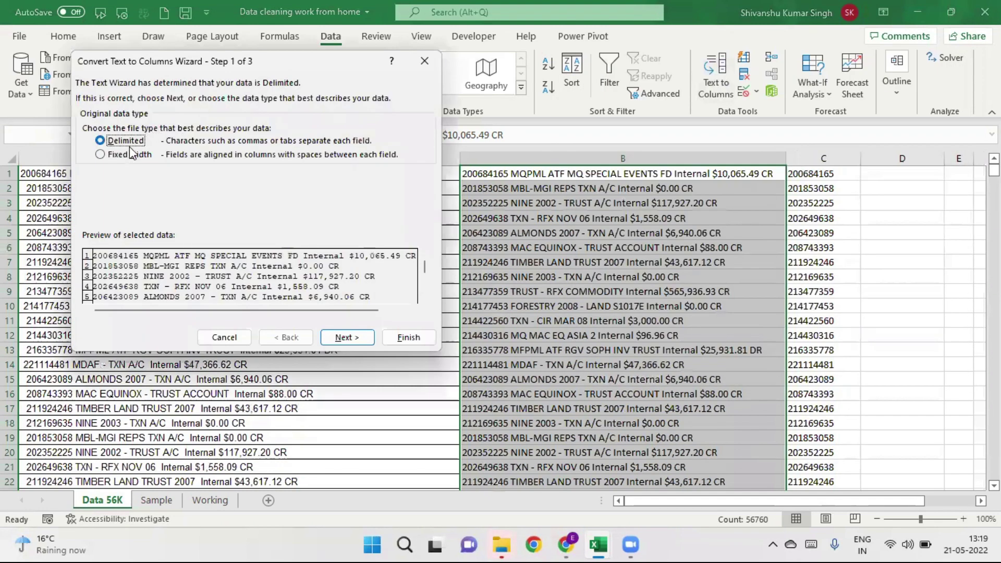
click(100, 155)
click(353, 340)
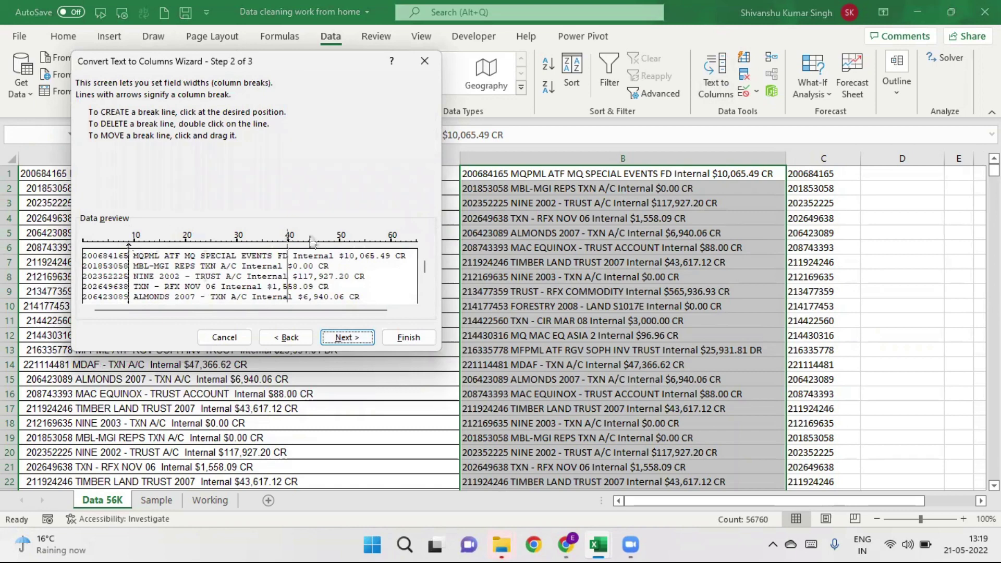
click(338, 254)
drag(336, 250, 339, 255)
click(284, 338)
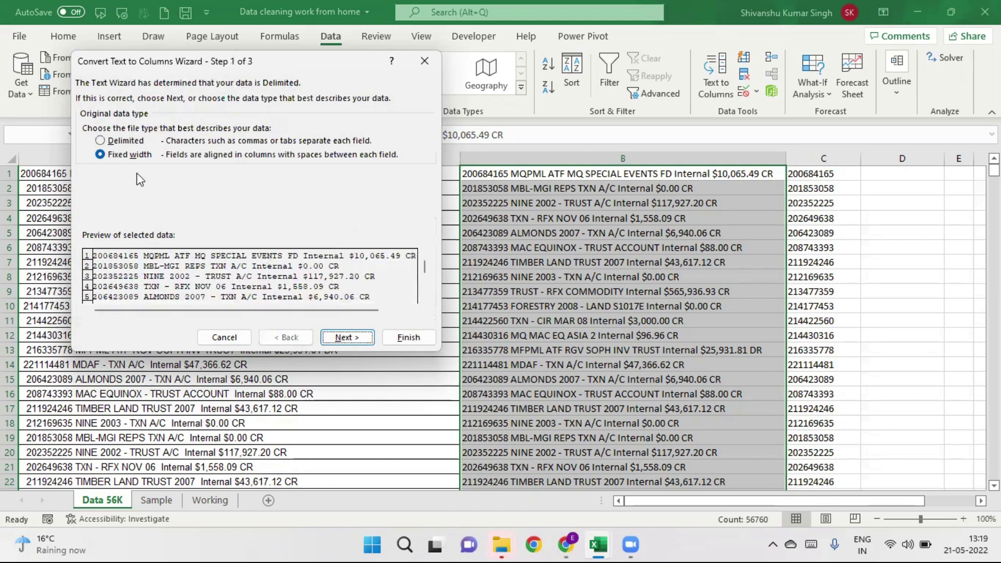
click(101, 141)
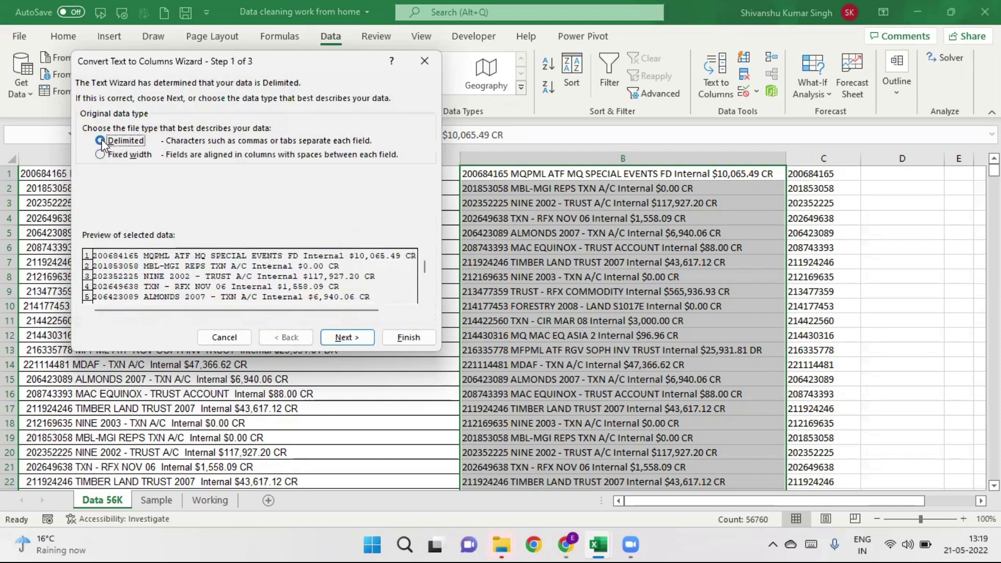
Step: Split on '$' only, with Tab unticked and destination $E$1, and finish
click(355, 338)
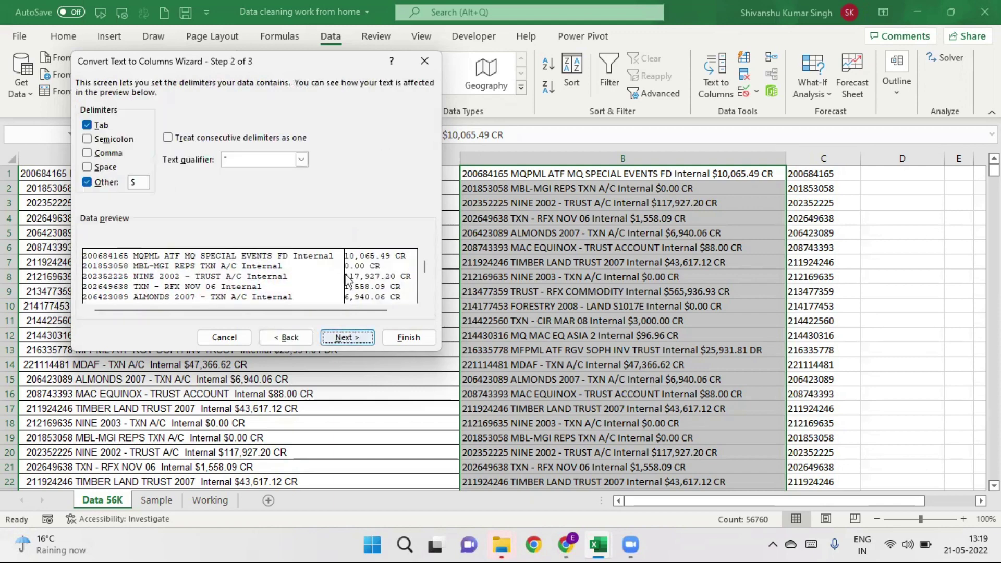
click(87, 125)
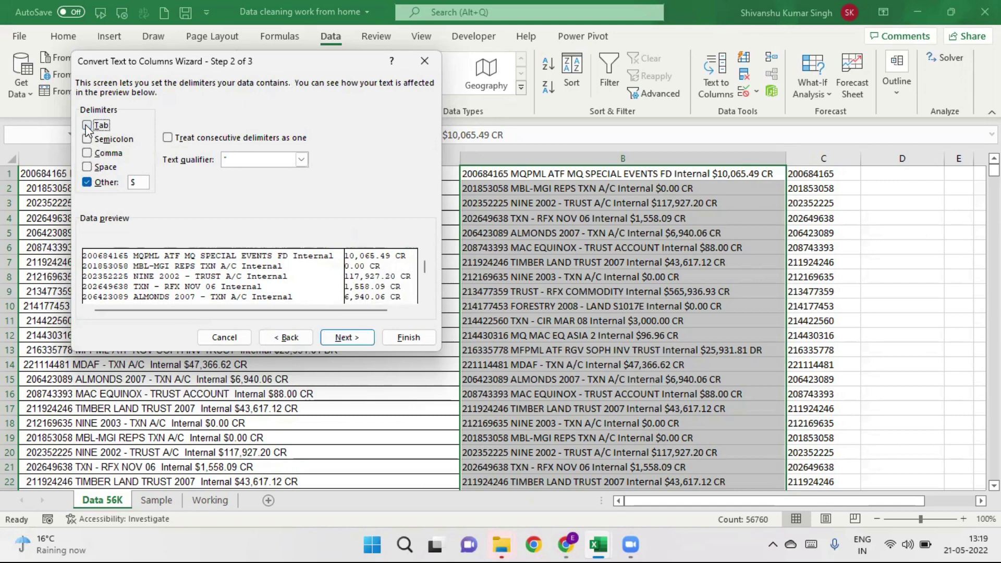
click(87, 182)
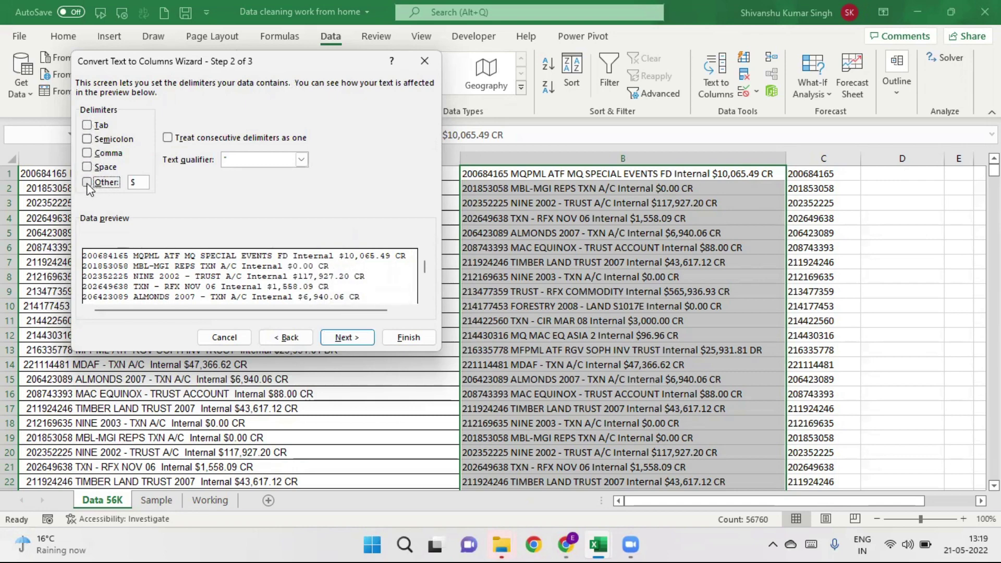
click(116, 184)
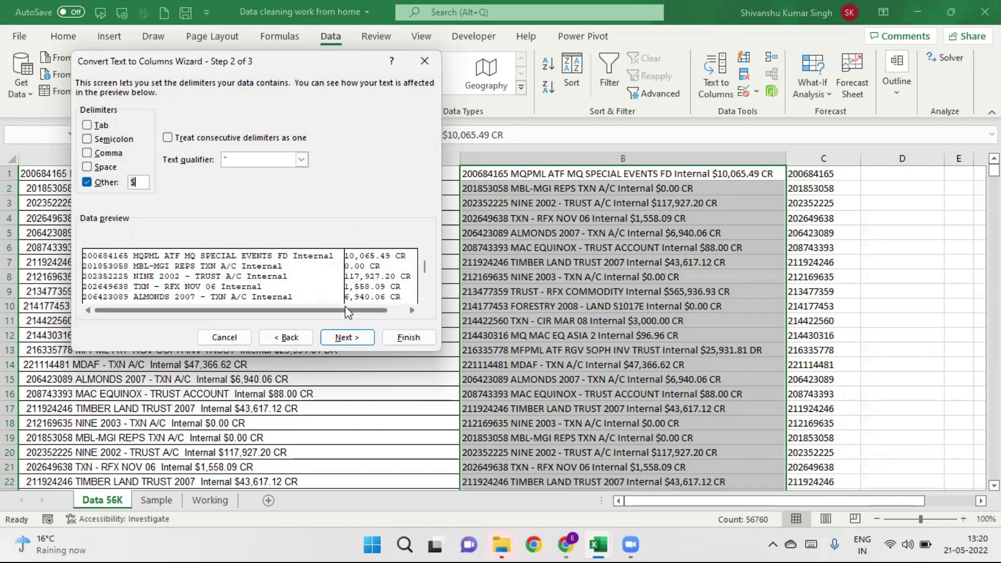
click(348, 337)
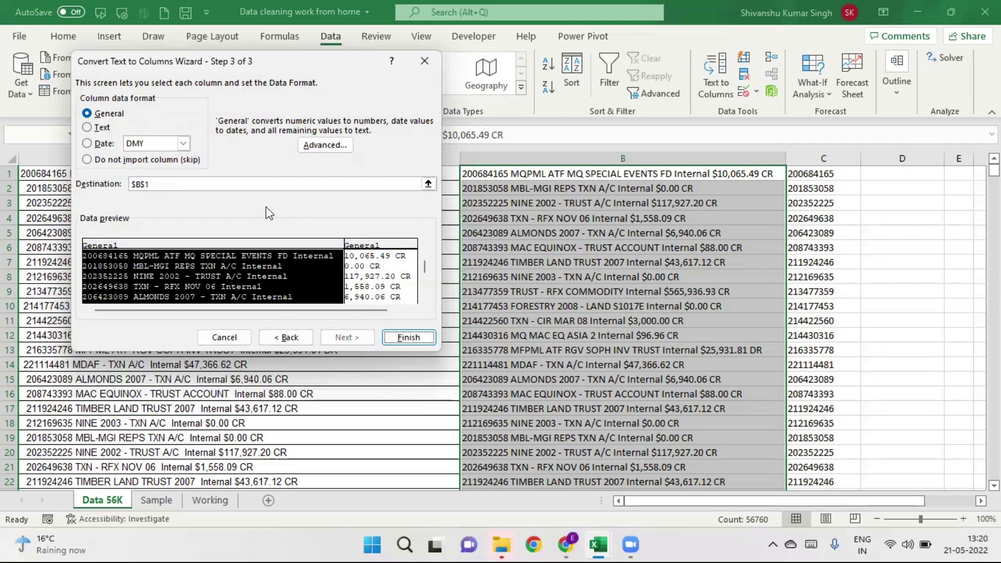
click(142, 184)
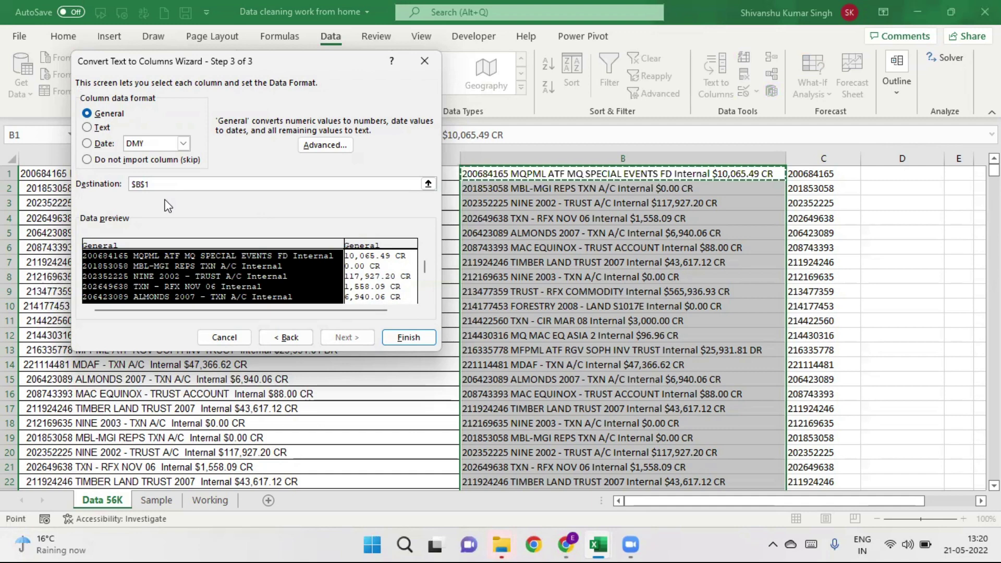
key(BackSpace)
text(e)
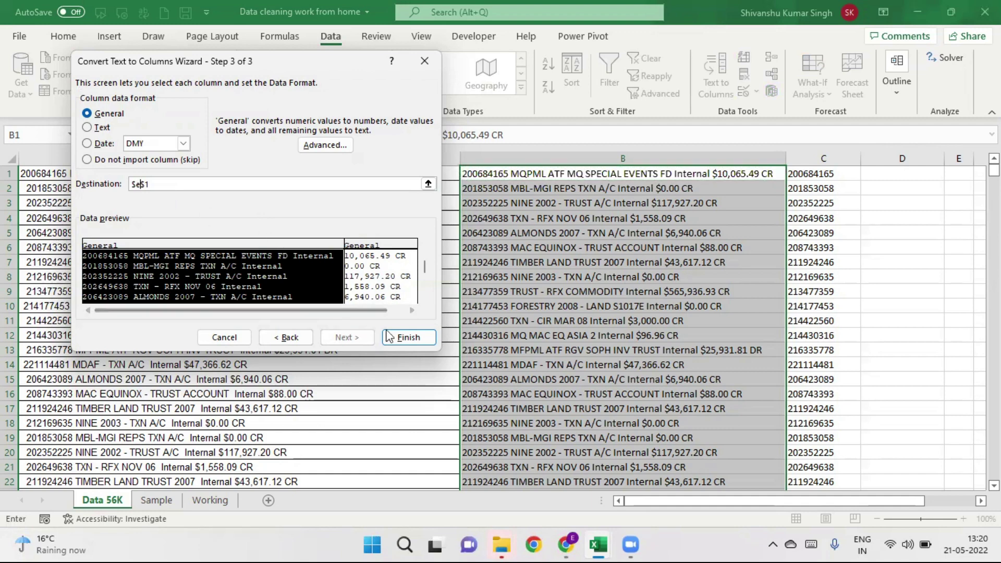
click(408, 338)
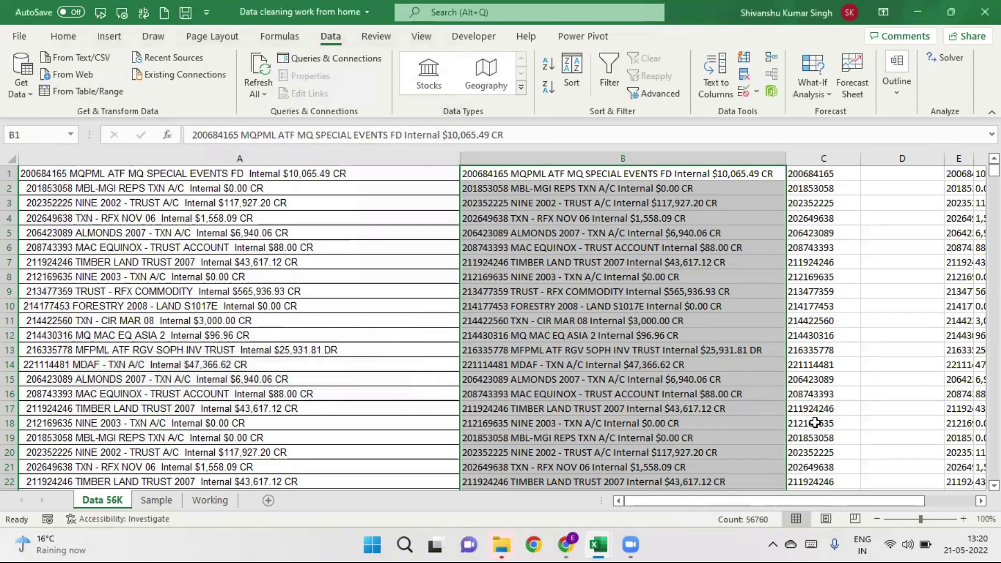
Step: Autofit columns E and F to their description and amount text
mouse_move(891, 502)
mouse_down()
mouse_move(947, 497)
mouse_move(906, 501)
mouse_move(915, 500)
mouse_up()
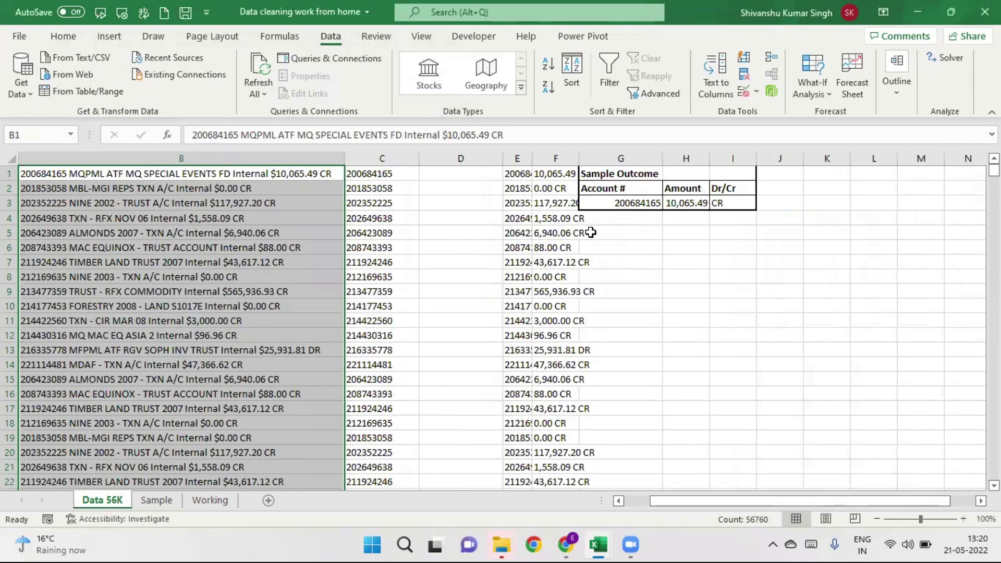
double_click(530, 163)
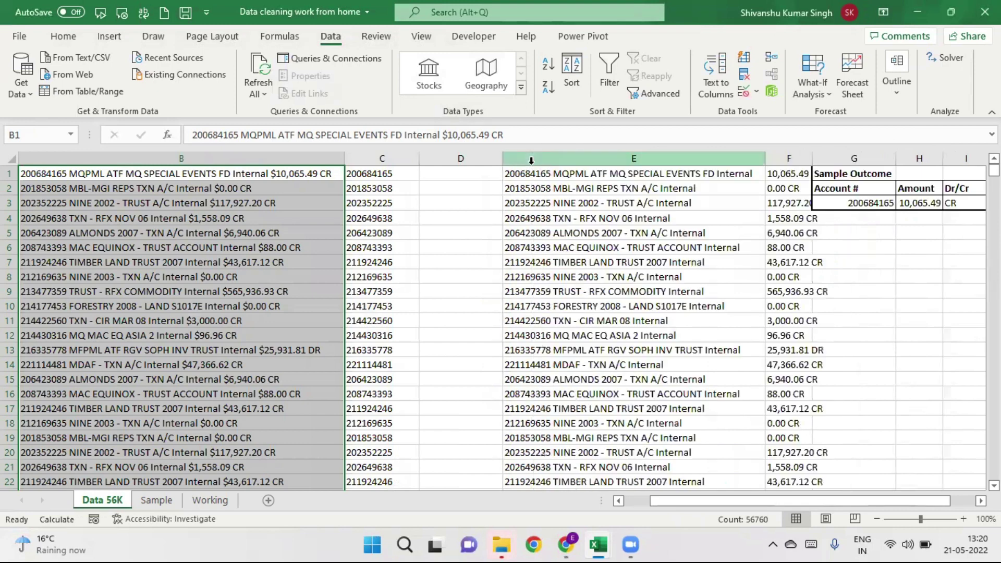
double_click(812, 156)
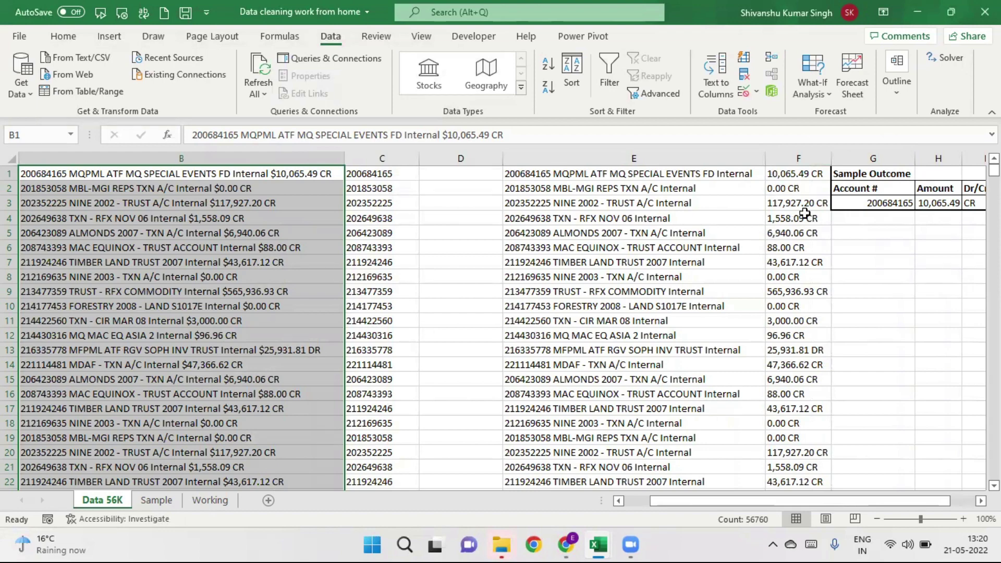
Step: Insert two blank columns at G after the amount column
click(872, 159)
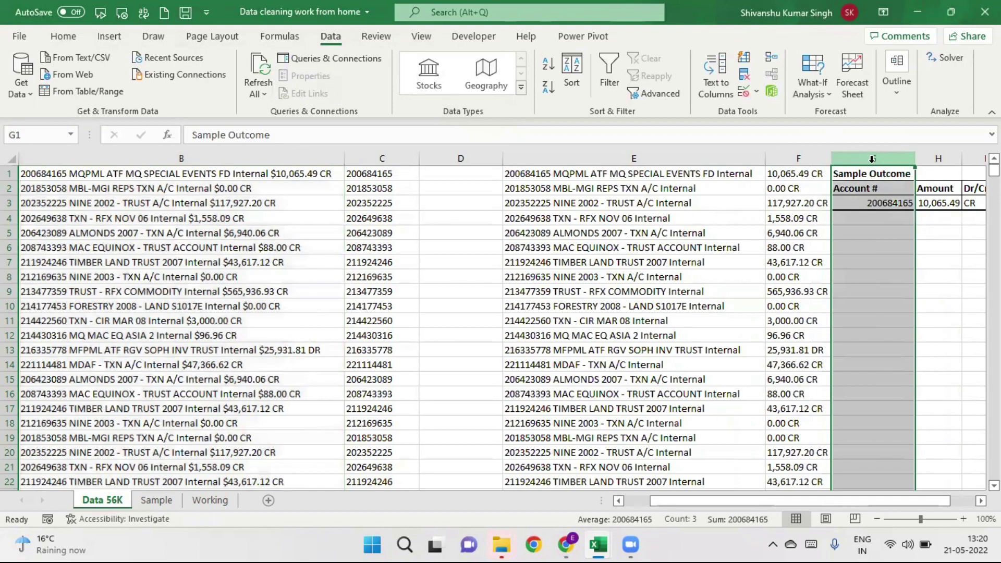
key(ctrl+shift+equal)
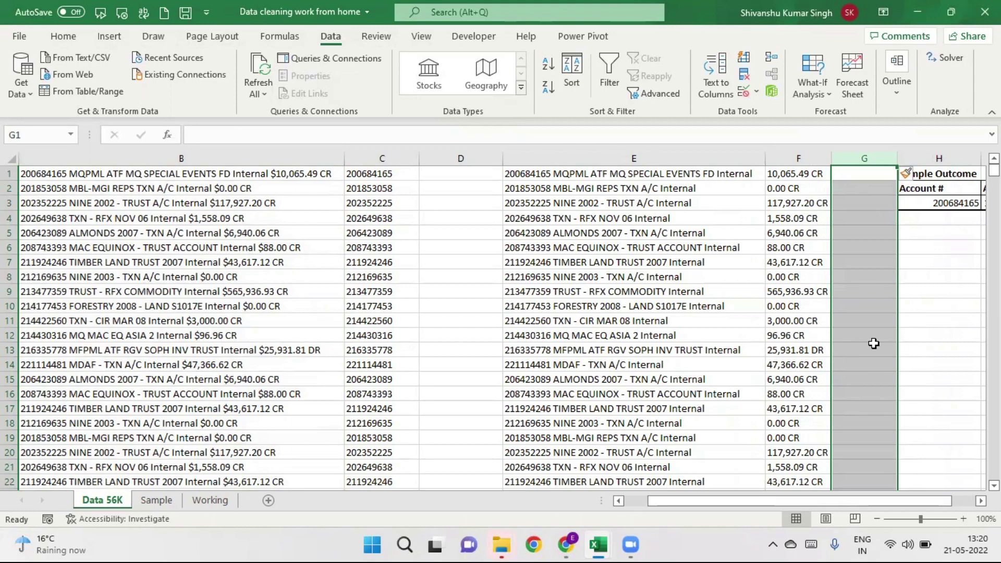
key(ctrl+shift+plus)
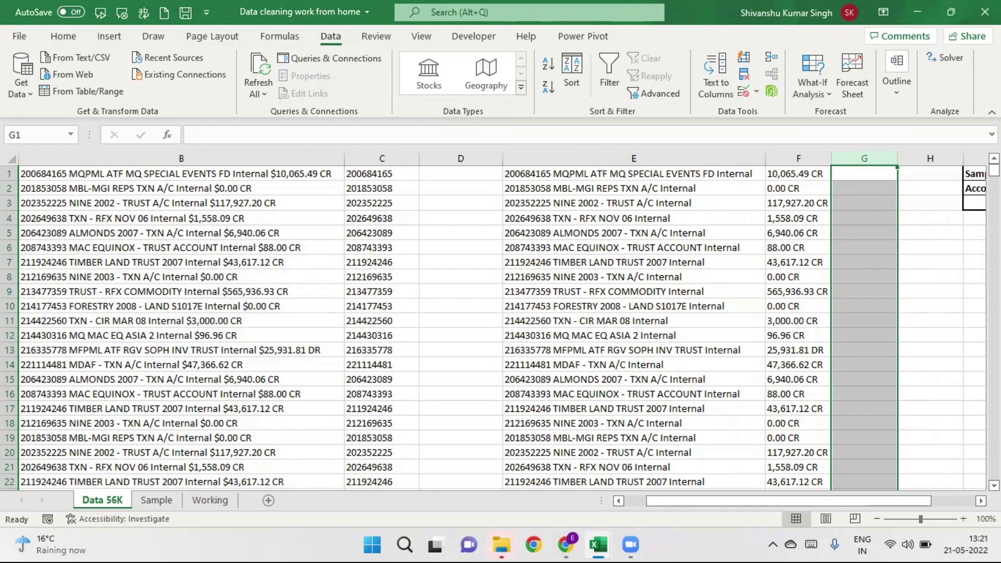
scroll(722, 369, right, 2)
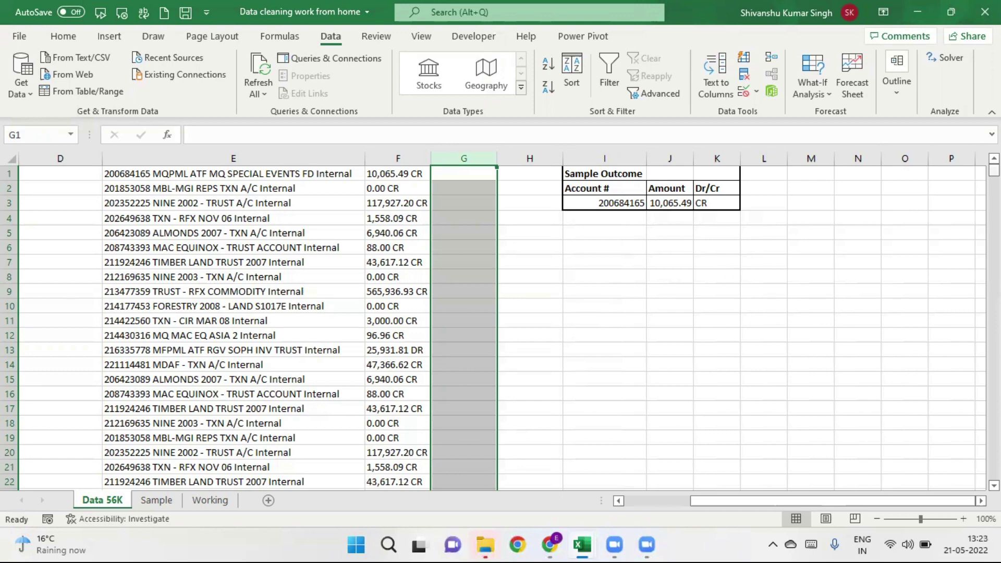
click(397, 159)
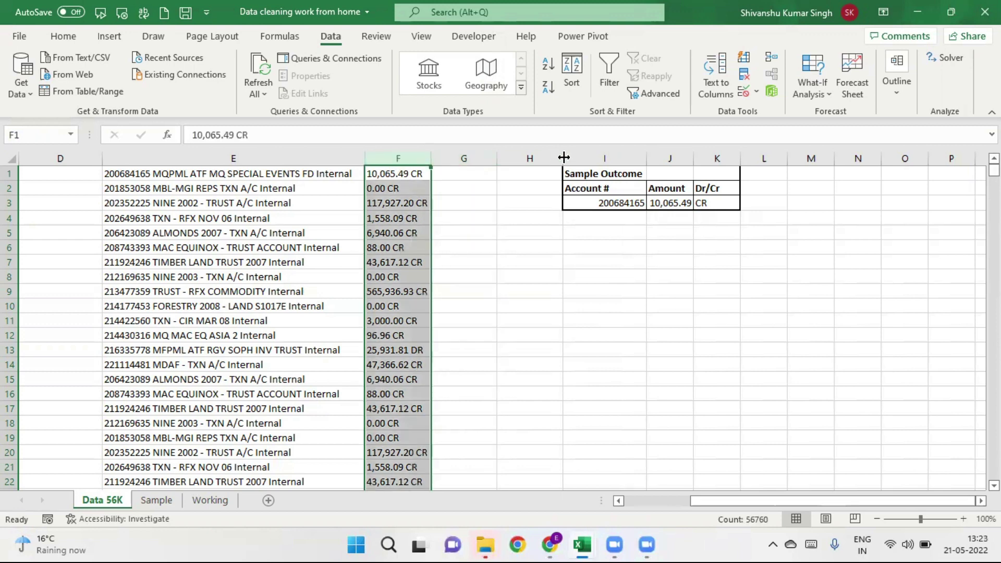
Step: Insert blank columns at H and I, pushing the Sample Outcome table to column K
click(537, 156)
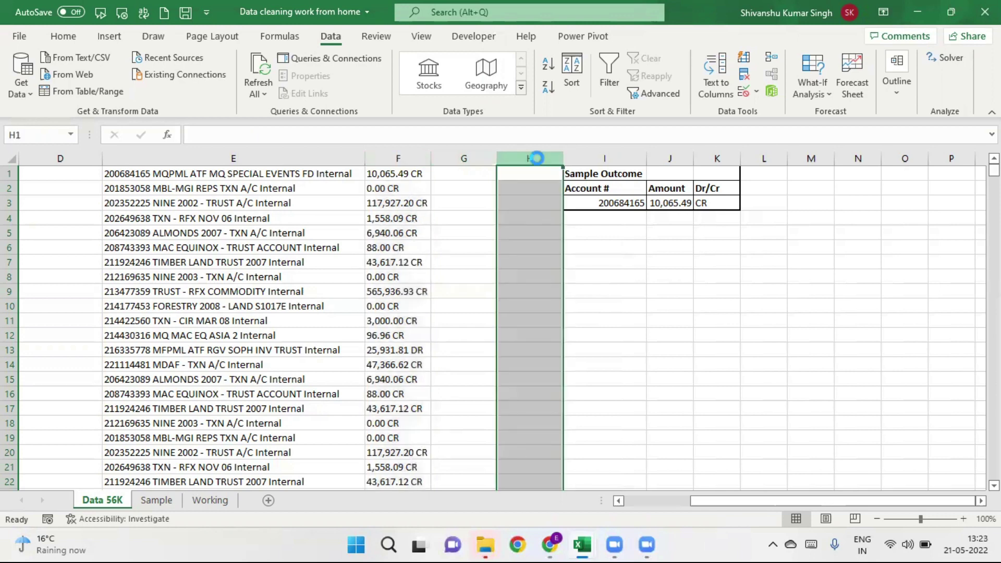
key(ctrl+shift+plus)
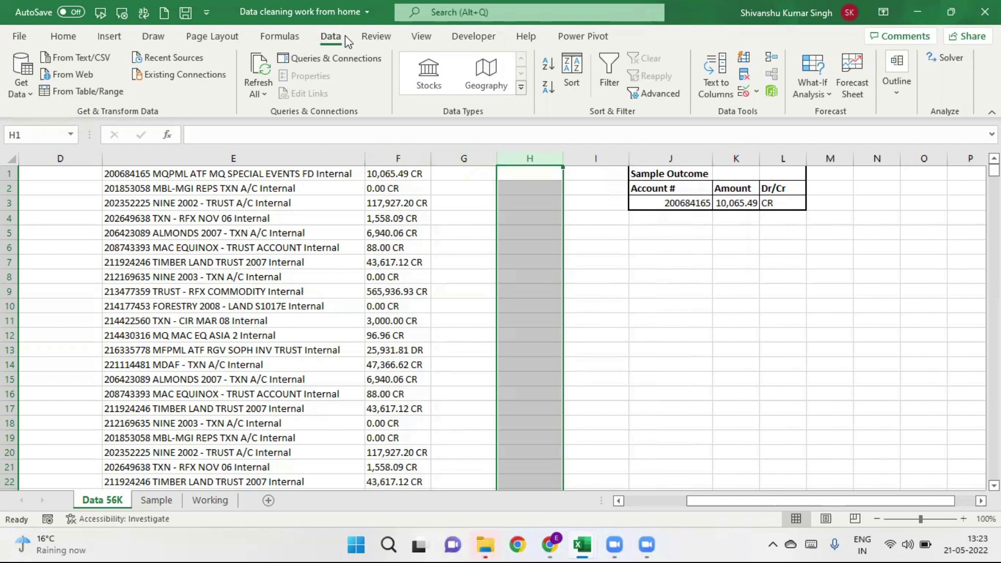
click(403, 159)
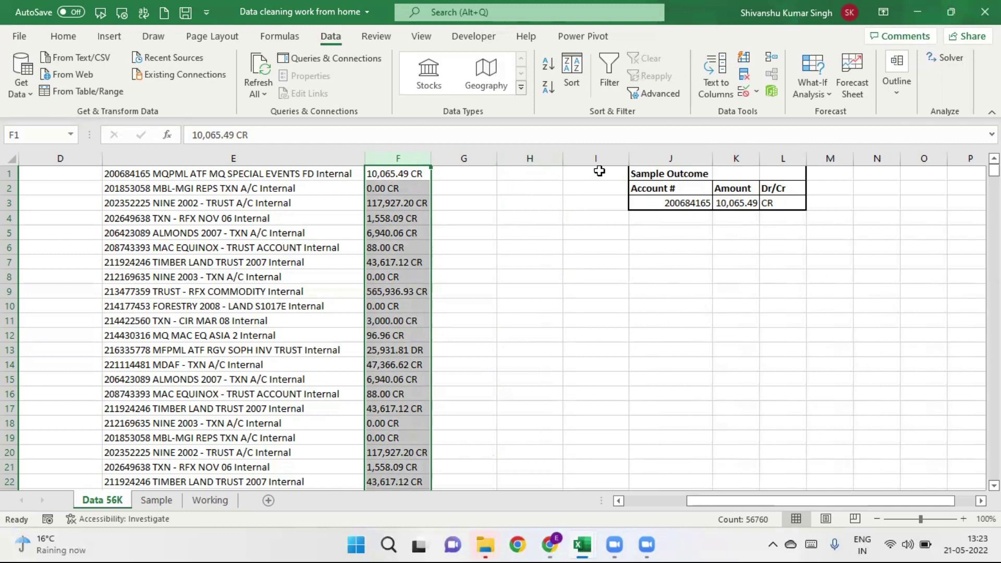
click(607, 158)
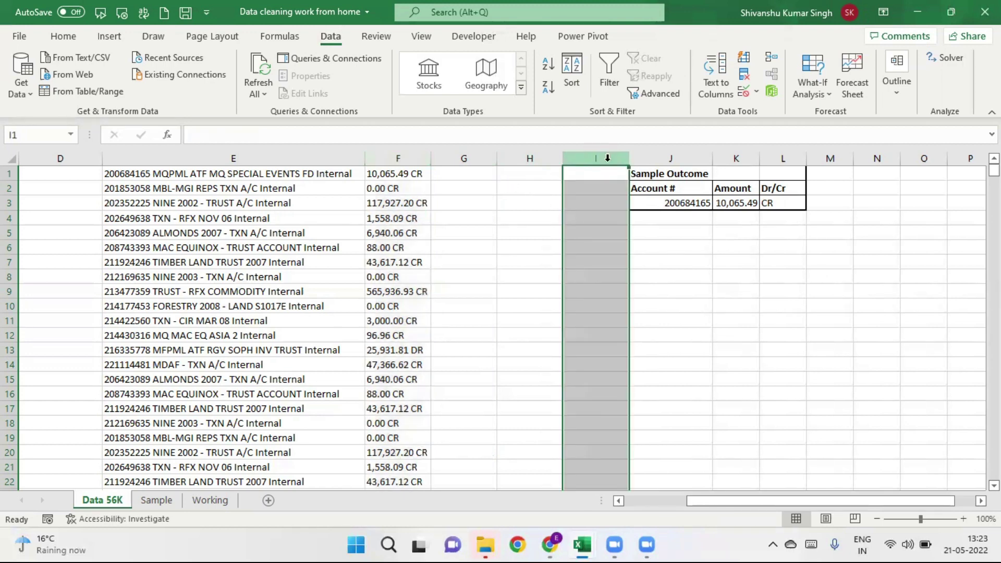
key(ctrl+shift+plus)
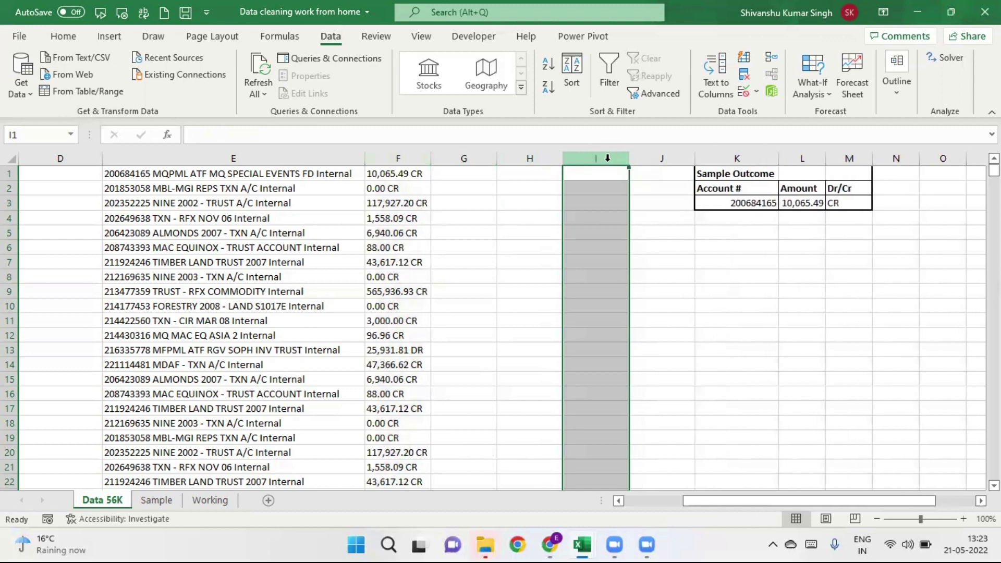
click(473, 171)
text(=)
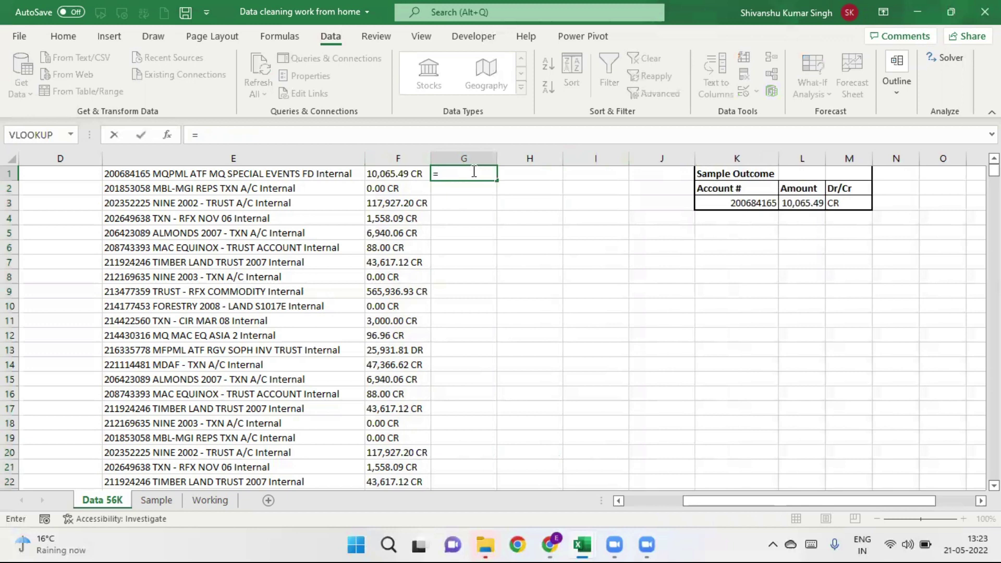
text(right)
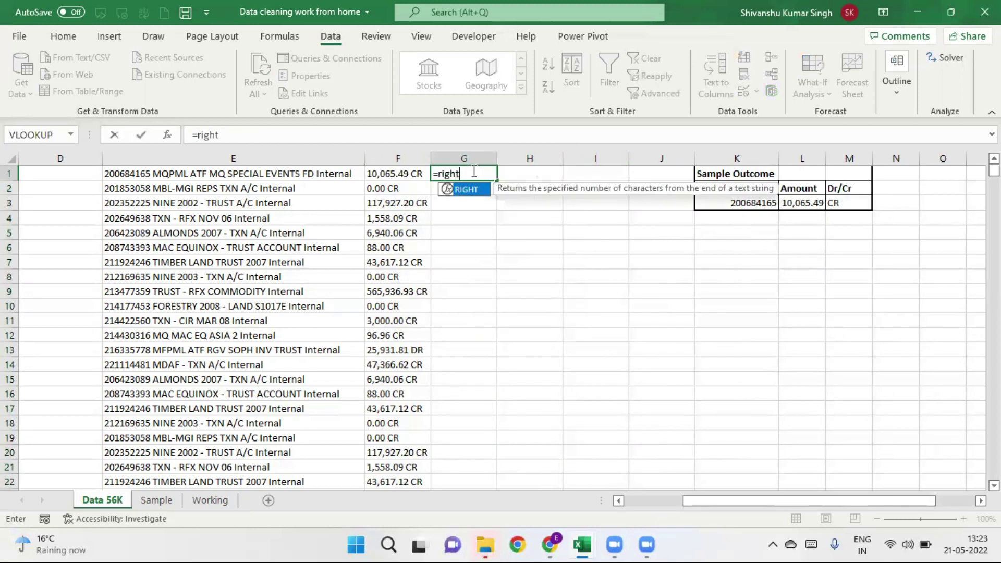
text(()
click(399, 174)
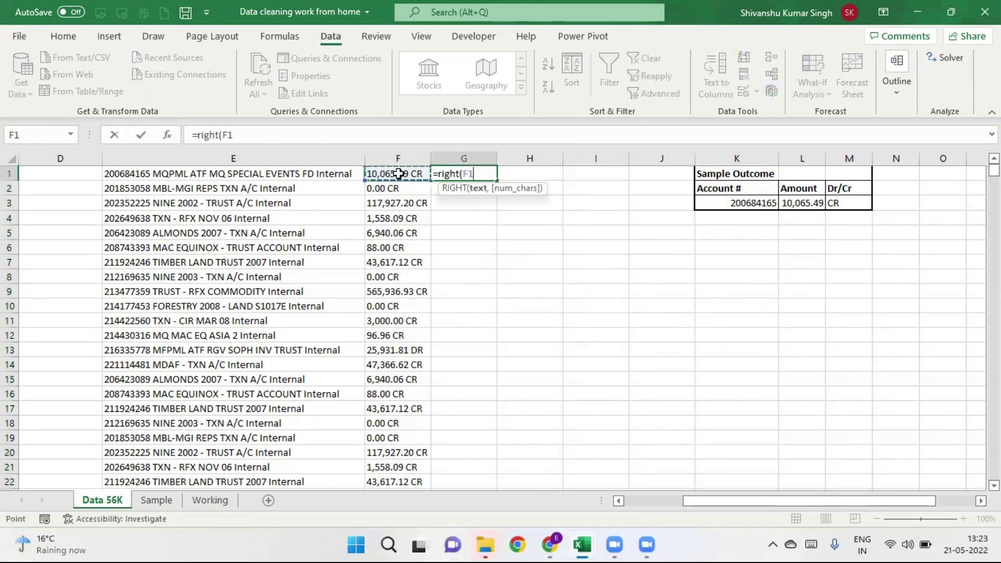
text(,2)
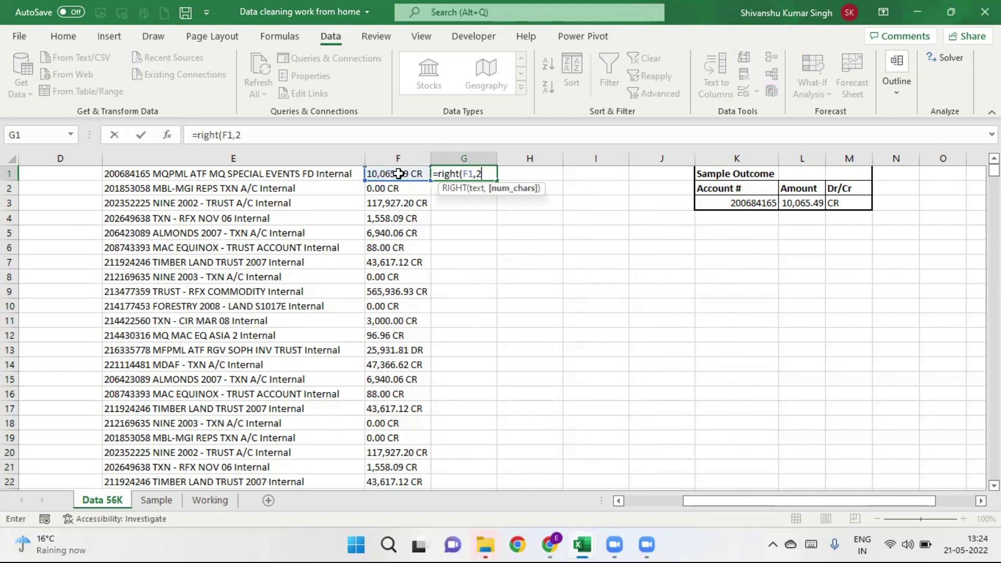
text())
key(Return)
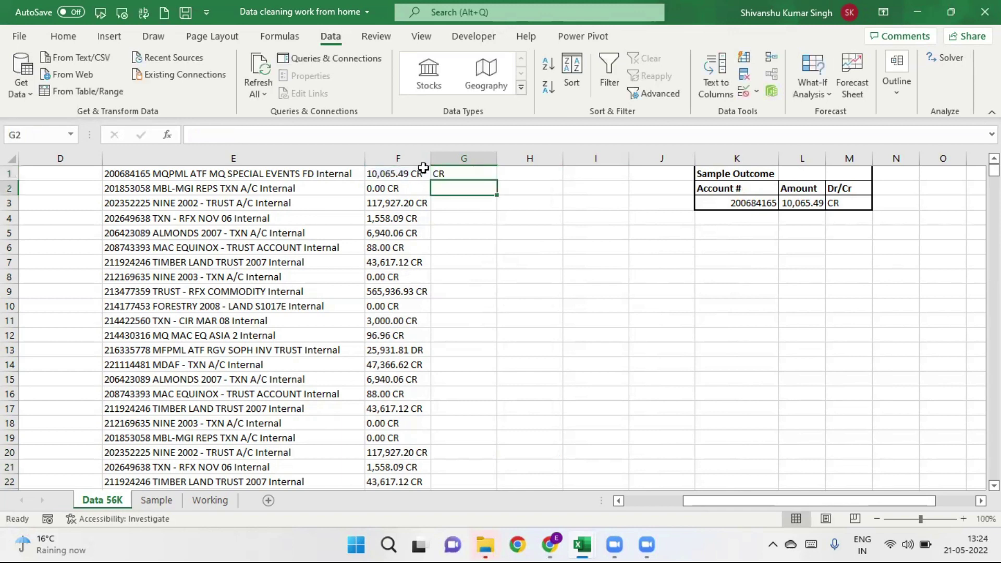
click(464, 177)
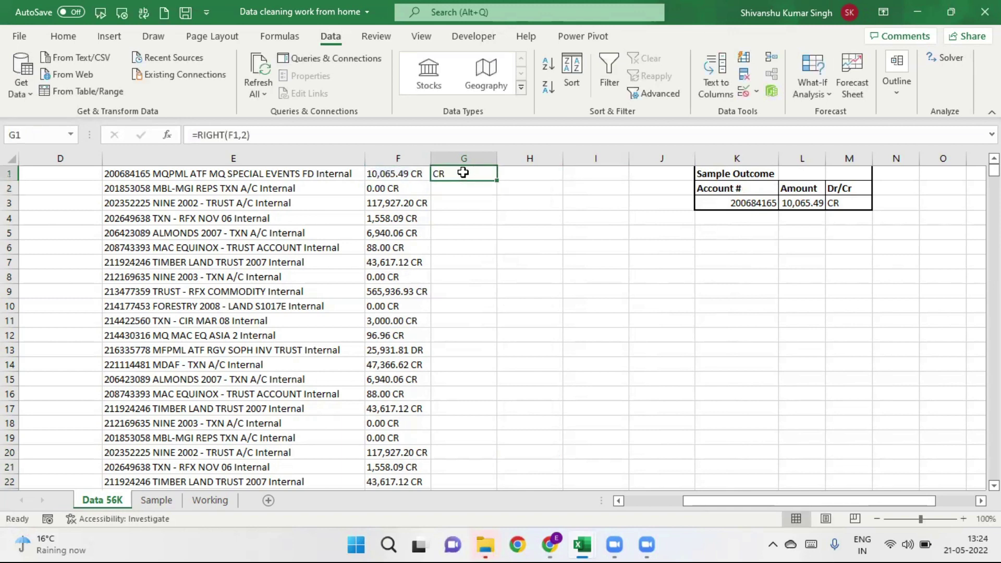
double_click(498, 178)
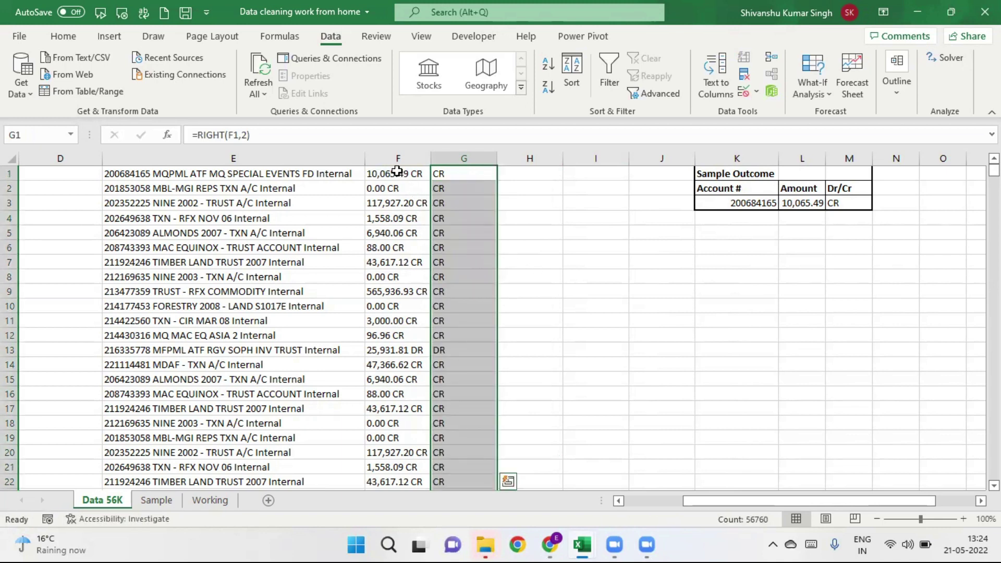
click(456, 159)
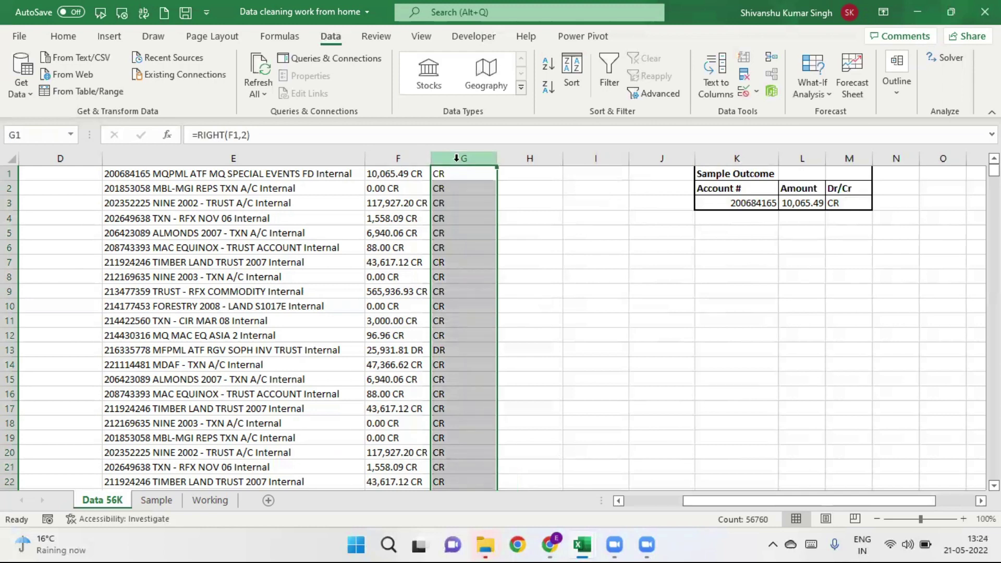
key(Delete)
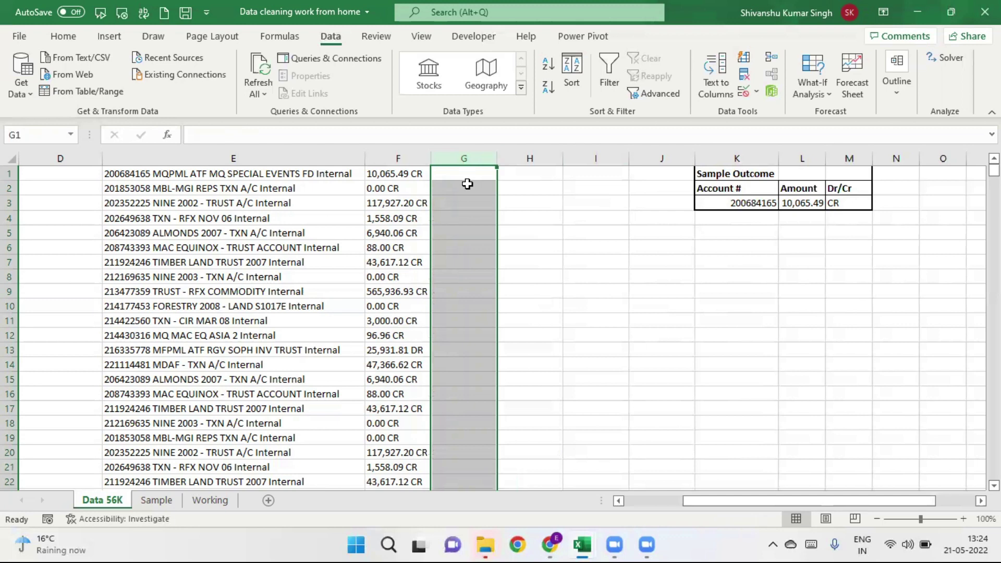
click(602, 340)
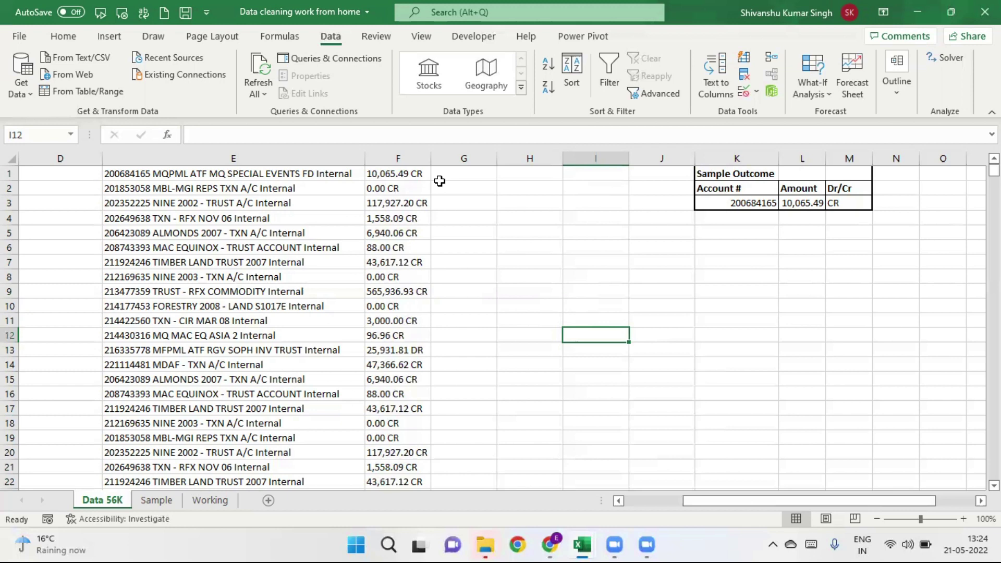
click(409, 174)
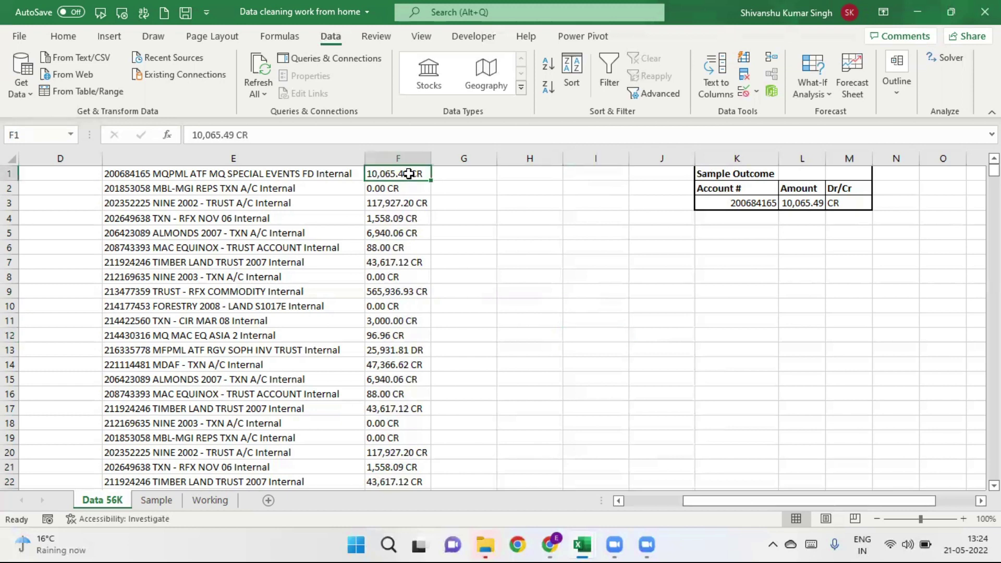
Step: Split the amount column F on spaces with General format, leaving numeric amounts in F and CR/DR in G
key(ctrl+shift+Down)
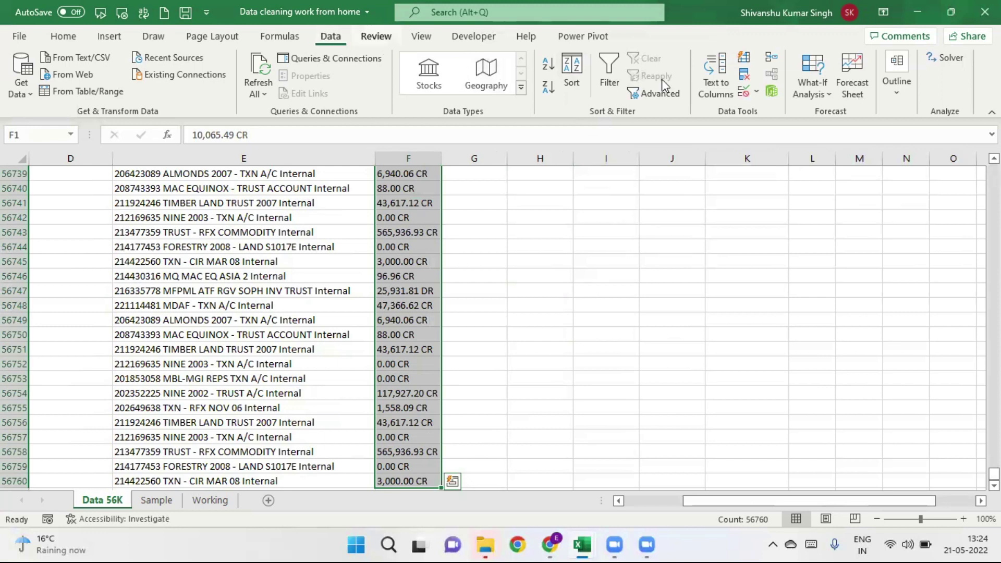
click(721, 87)
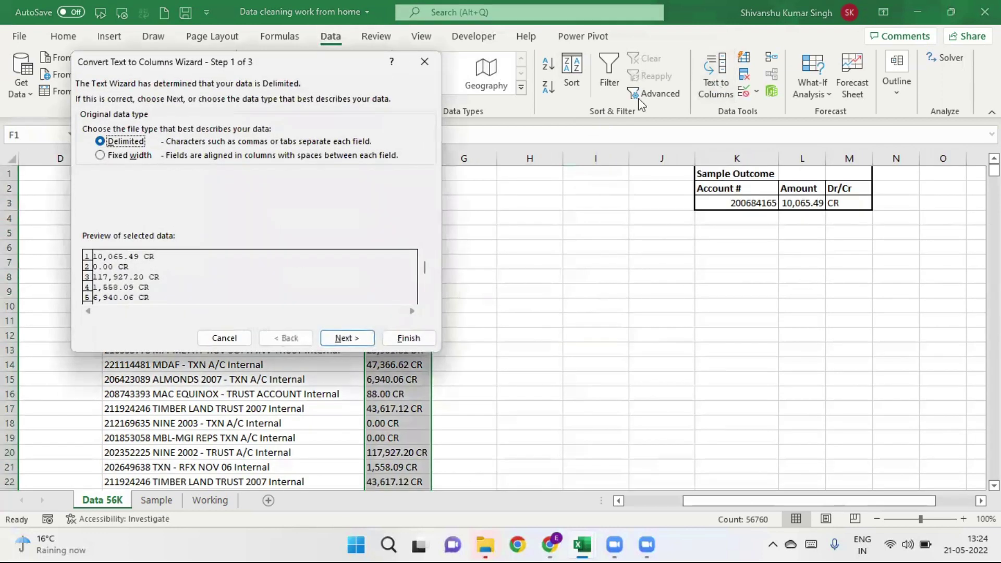
click(345, 340)
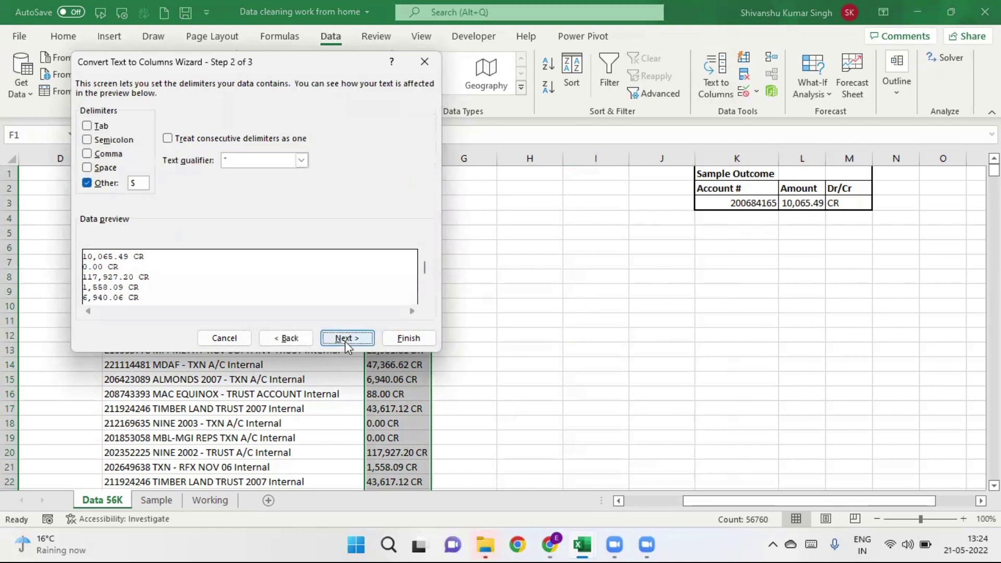
click(87, 168)
click(87, 183)
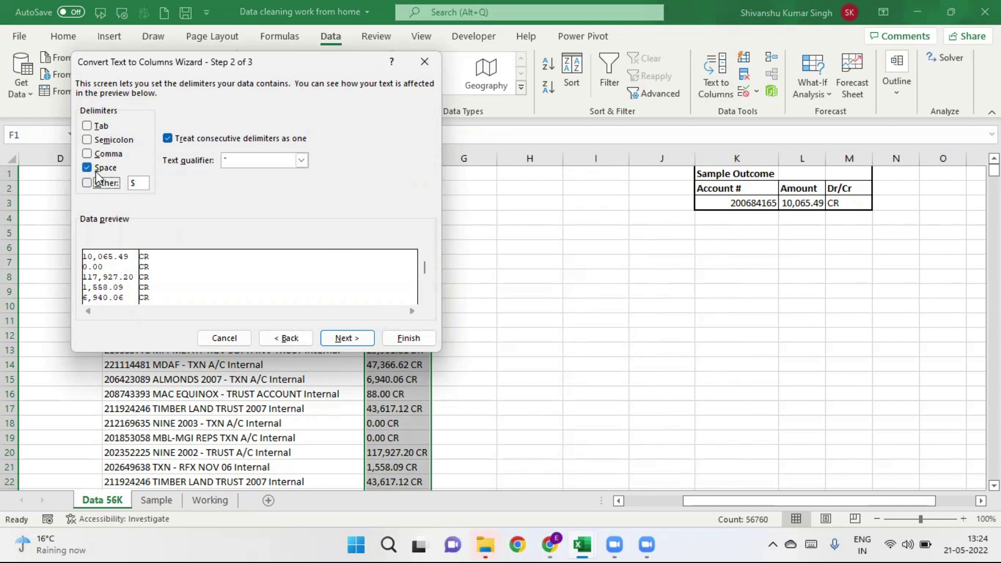
drag(232, 67, 717, 59)
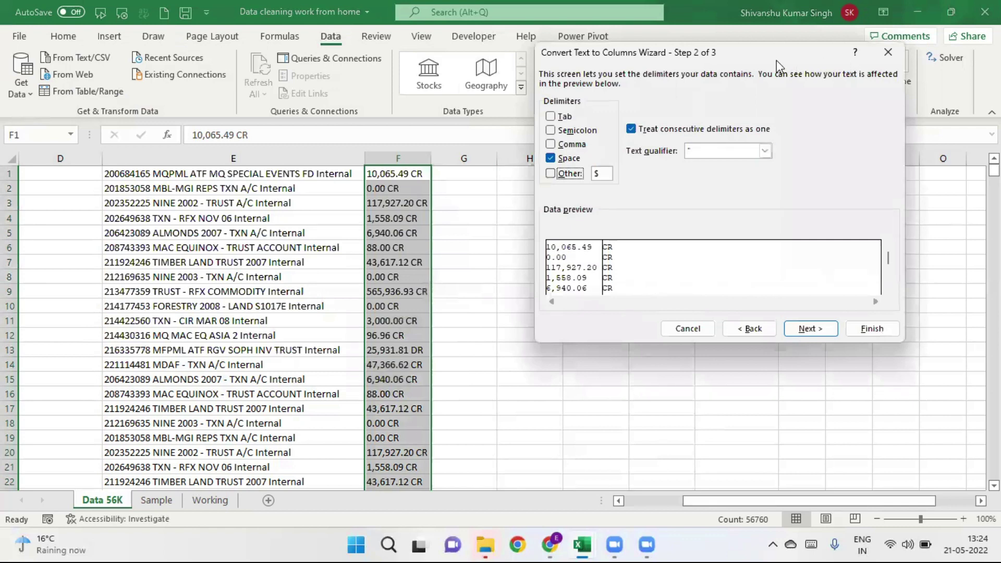
drag(777, 60, 886, 54)
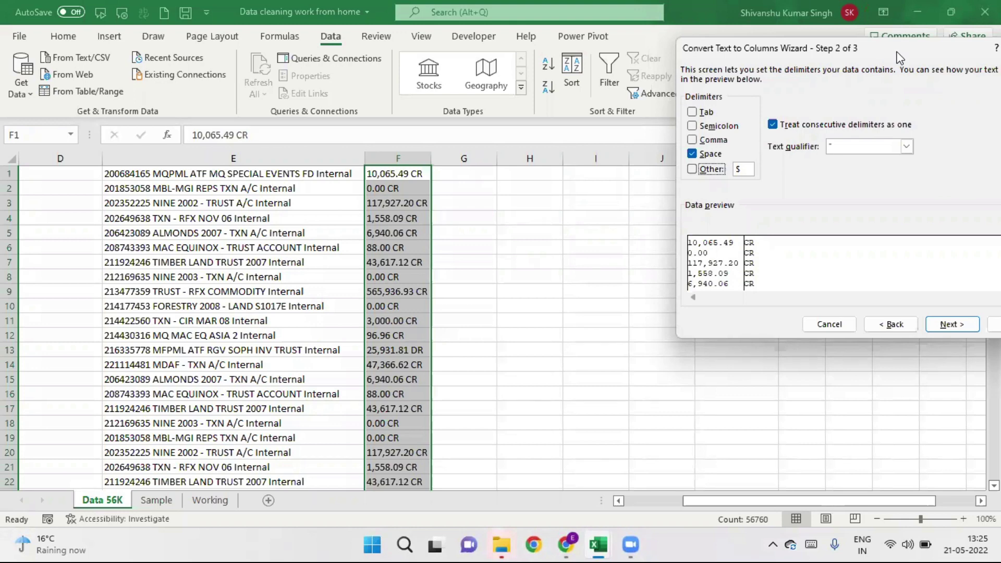
drag(884, 55, 781, 55)
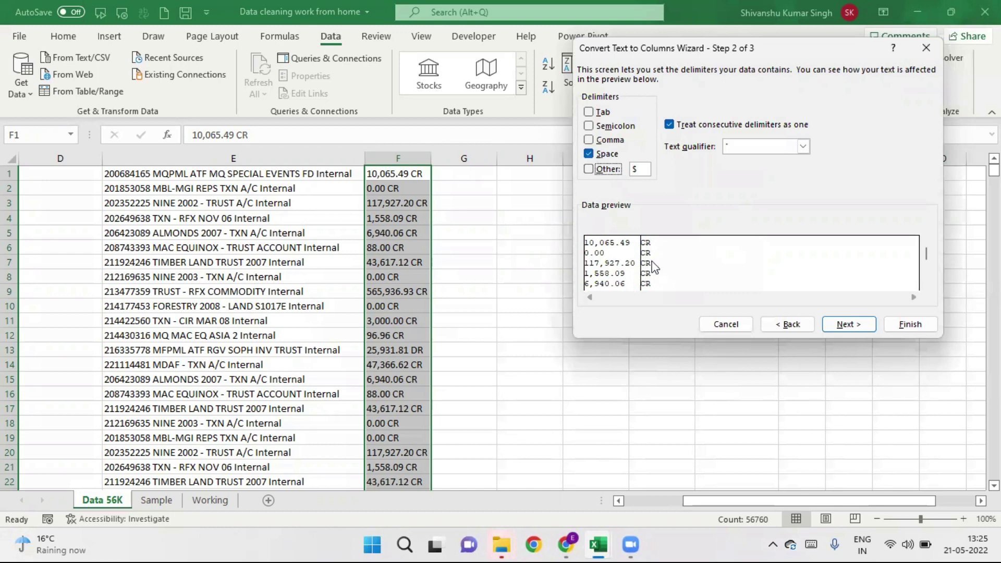
click(846, 327)
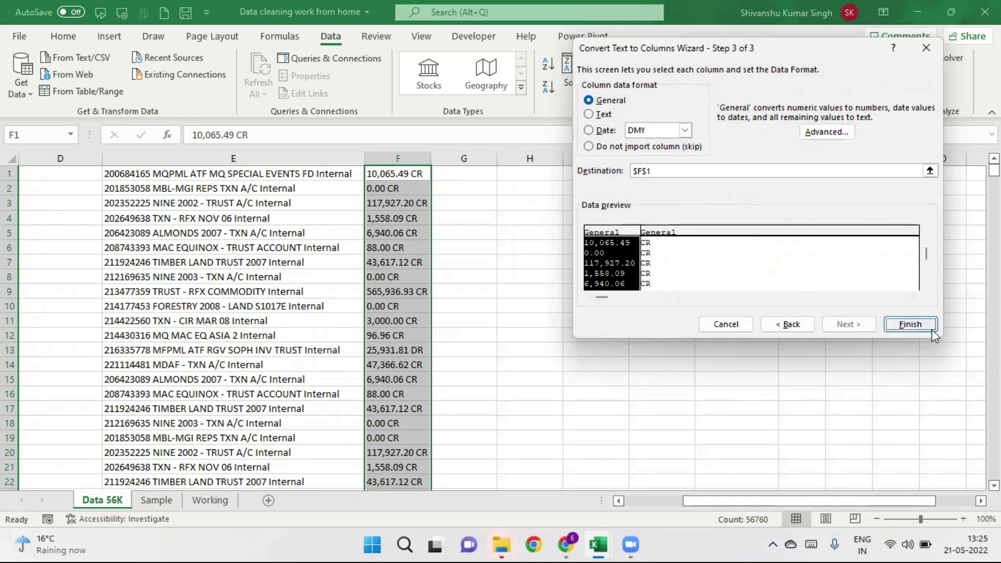
click(912, 325)
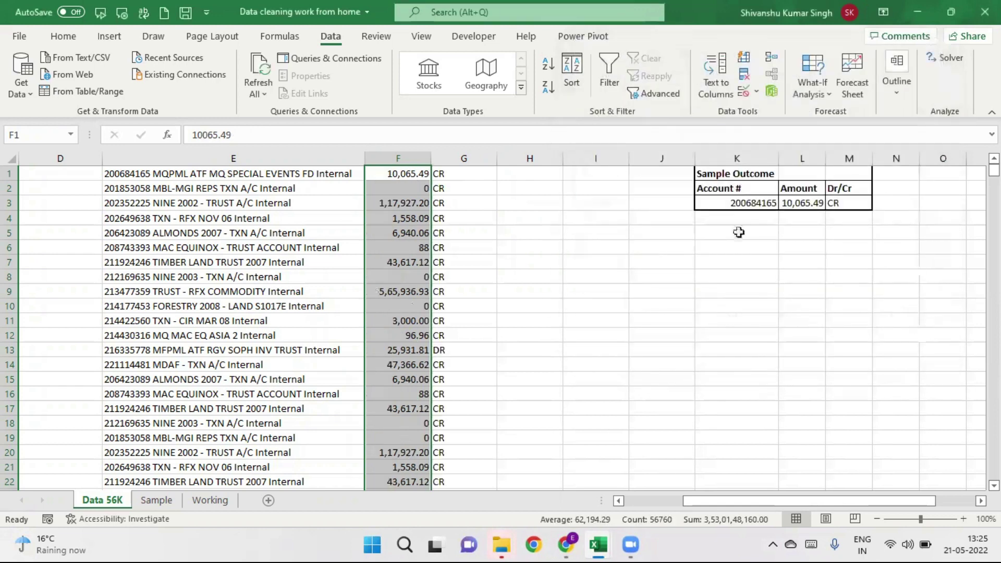
Step: Insert a blank worksheet named 'Final', then return to the Data 56K sheet
click(612, 215)
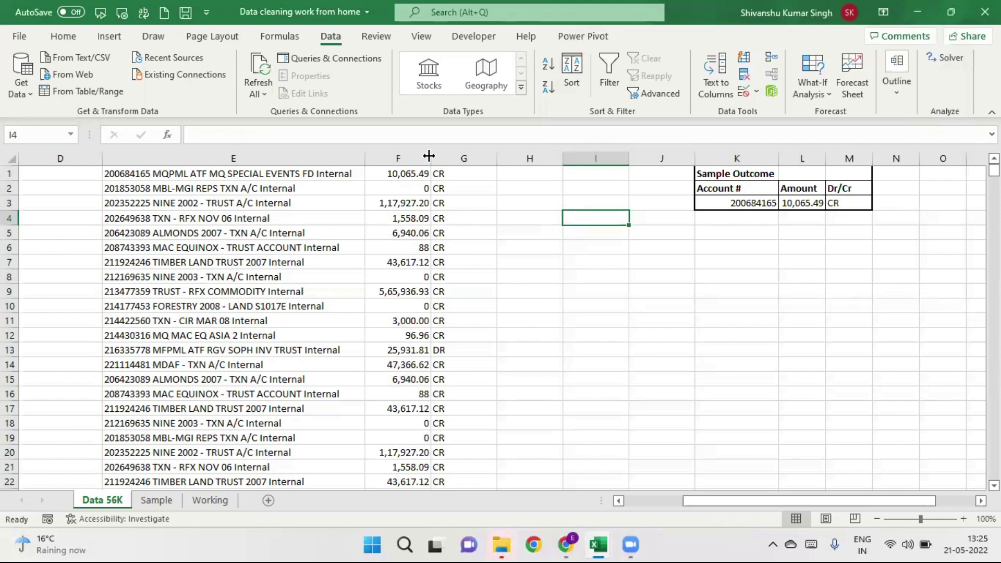
click(270, 502)
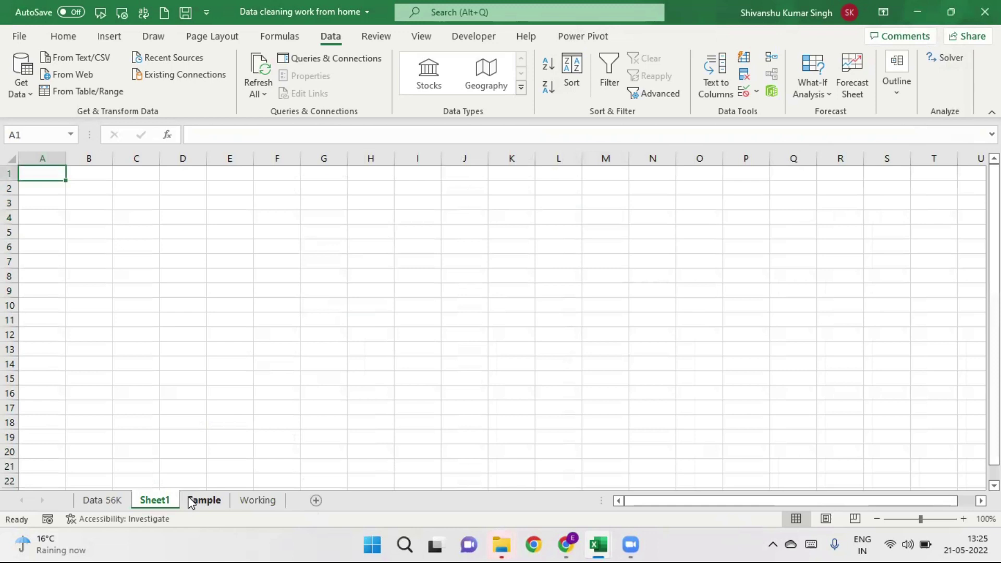
double_click(168, 500)
text(Final)
key(Return)
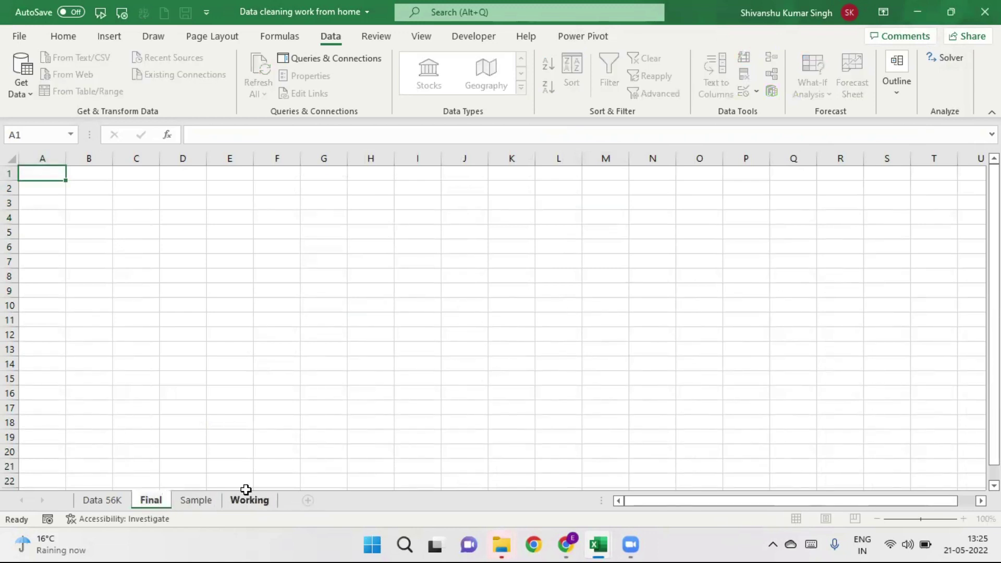
click(108, 503)
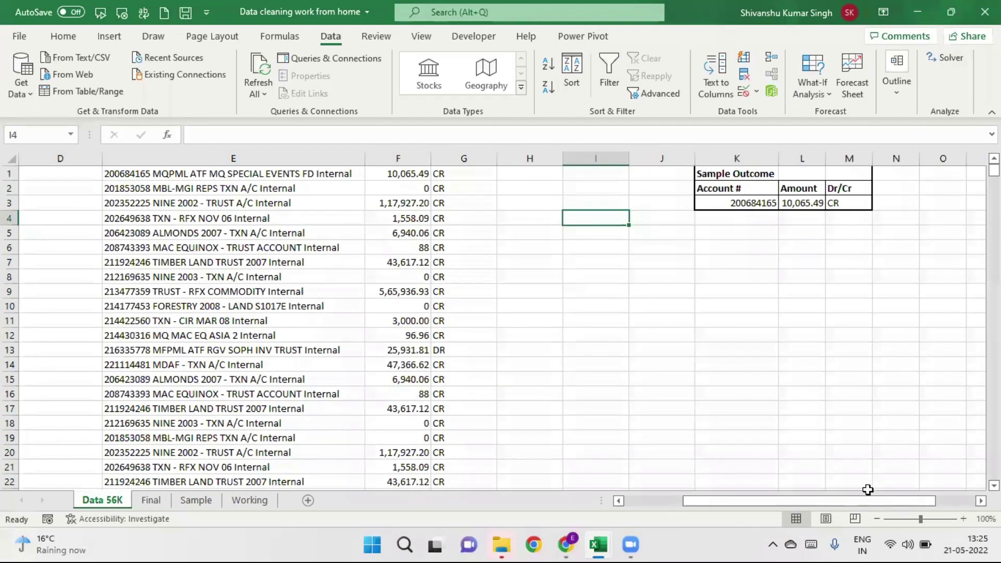
drag(858, 500, 799, 501)
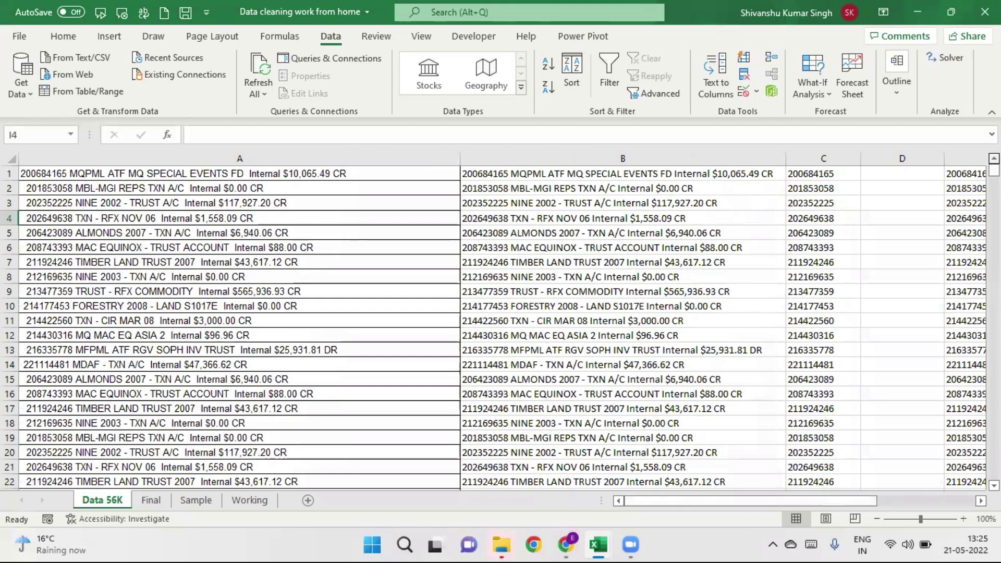
Step: Copy columns C, F and G from Data 56K and paste them into the Final sheet
click(812, 157)
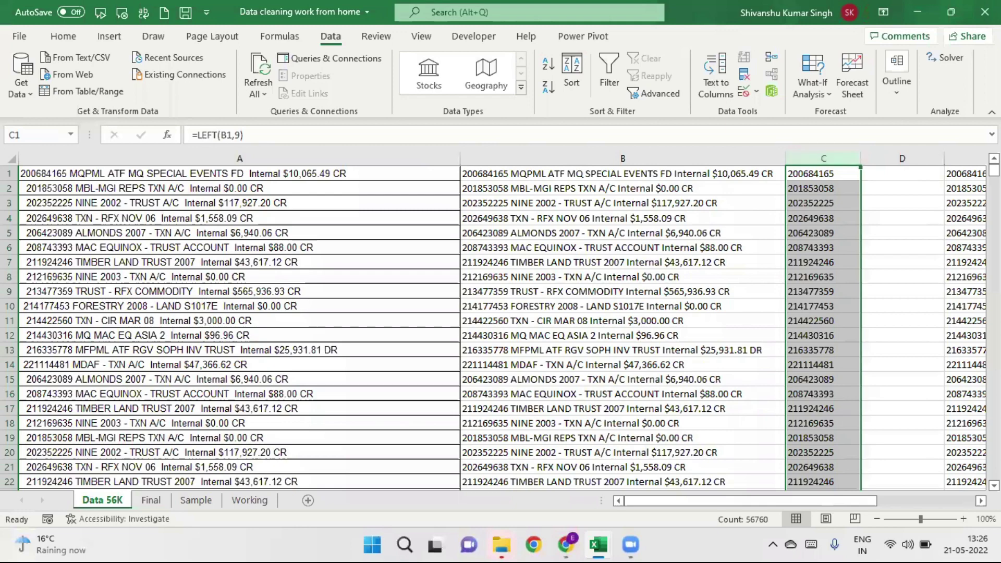
drag(842, 505, 919, 502)
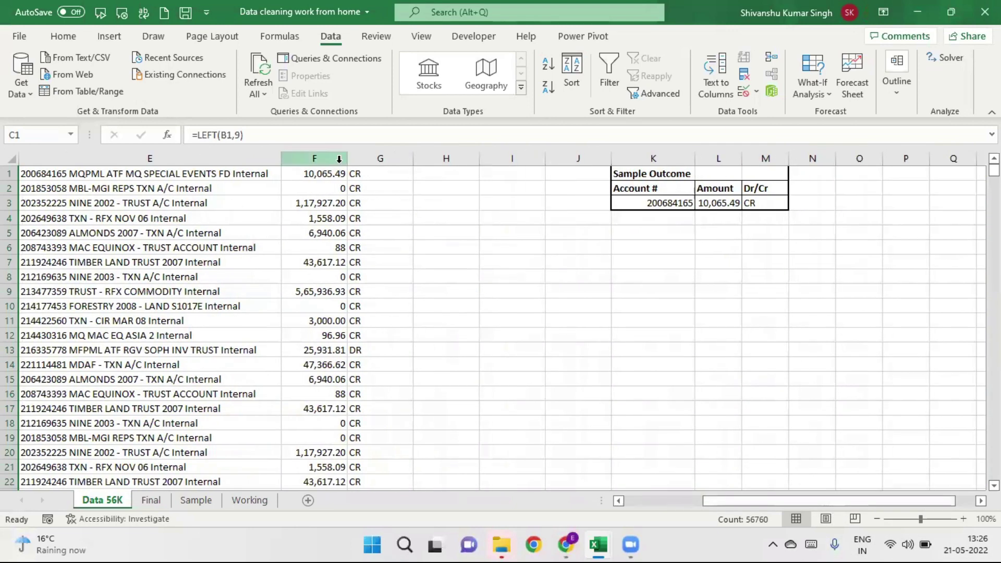
drag(314, 158, 384, 155)
ctrl+click(384, 155)
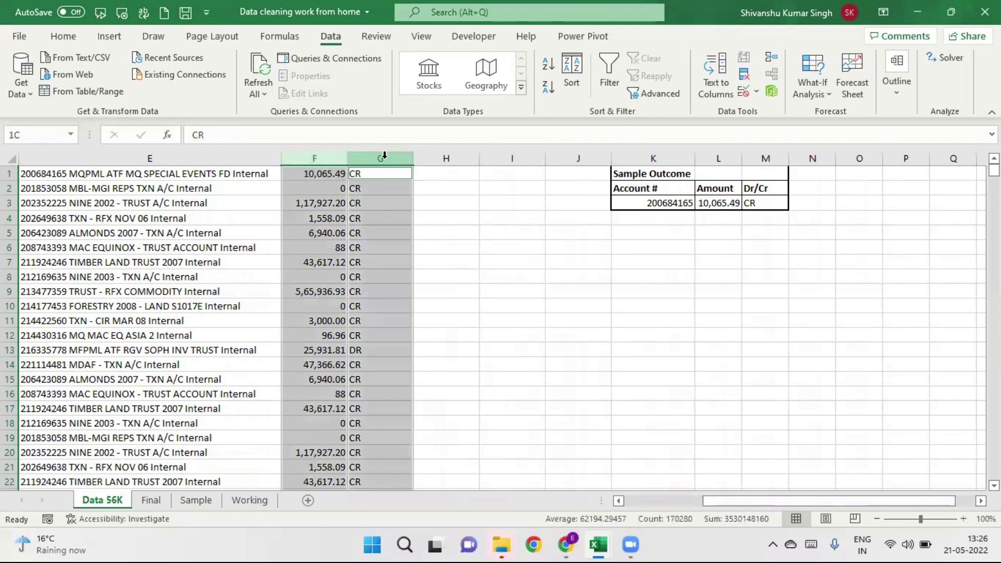
key(ctrl+c)
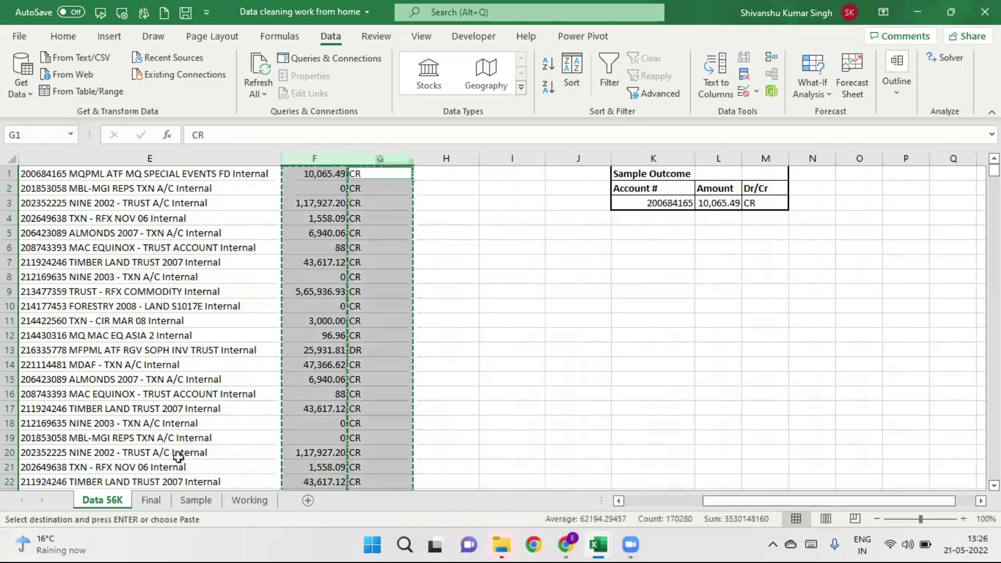
click(152, 501)
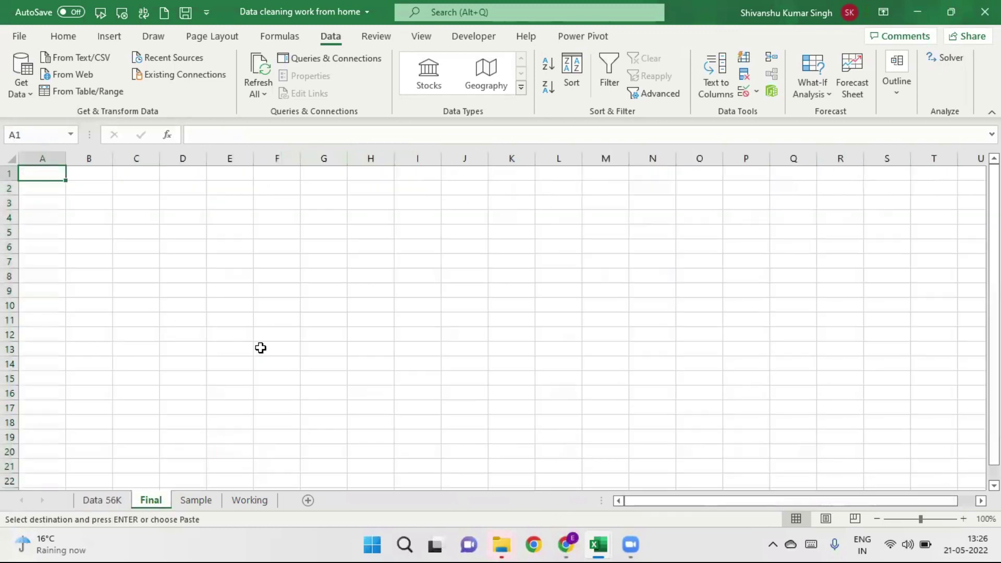
key(ctrl+v)
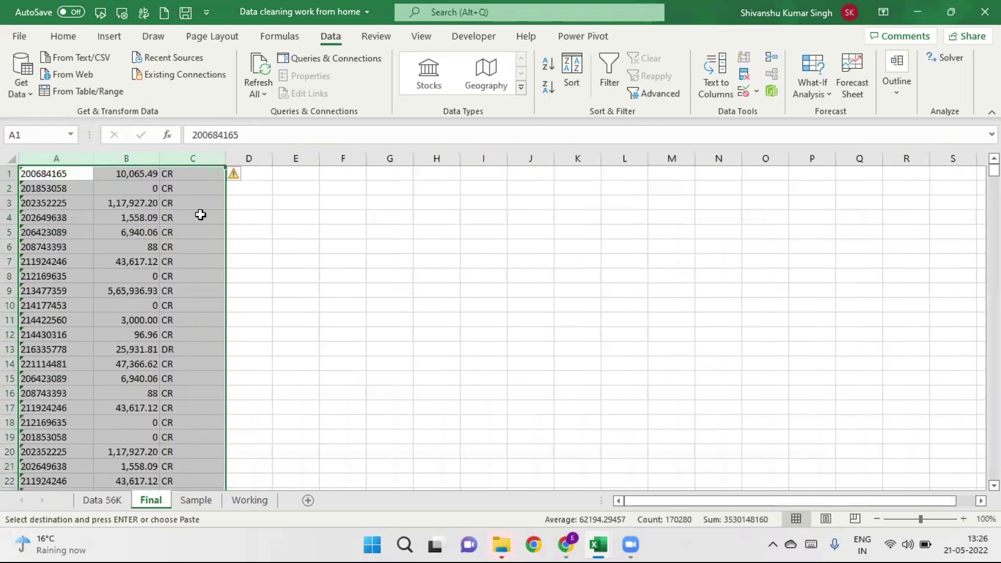
Step: Insert a header row with 'Account Number', 'Amount' and 'CR/DR', and widen column A to fit
click(11, 171)
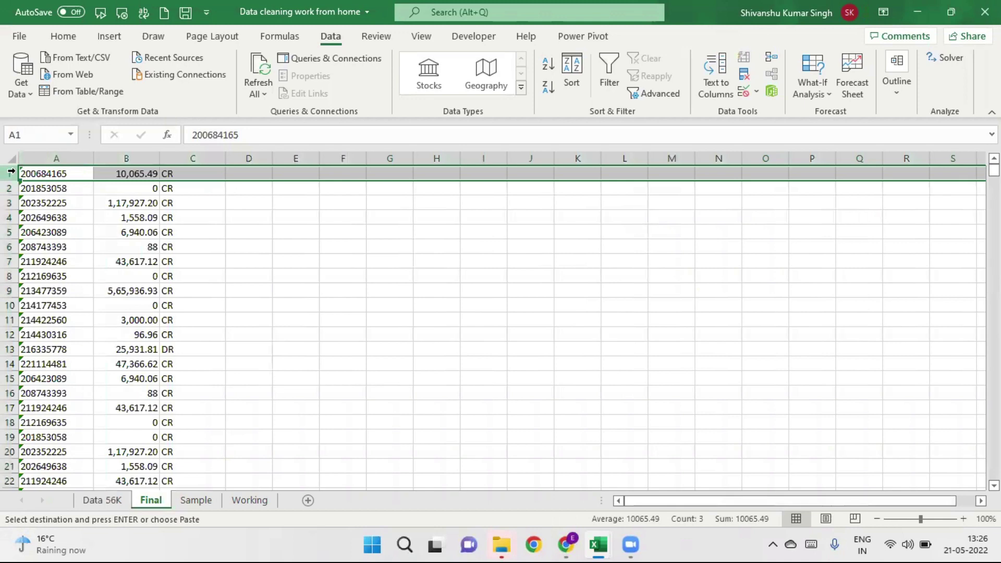
key(ctrl+shift+plus)
click(57, 174)
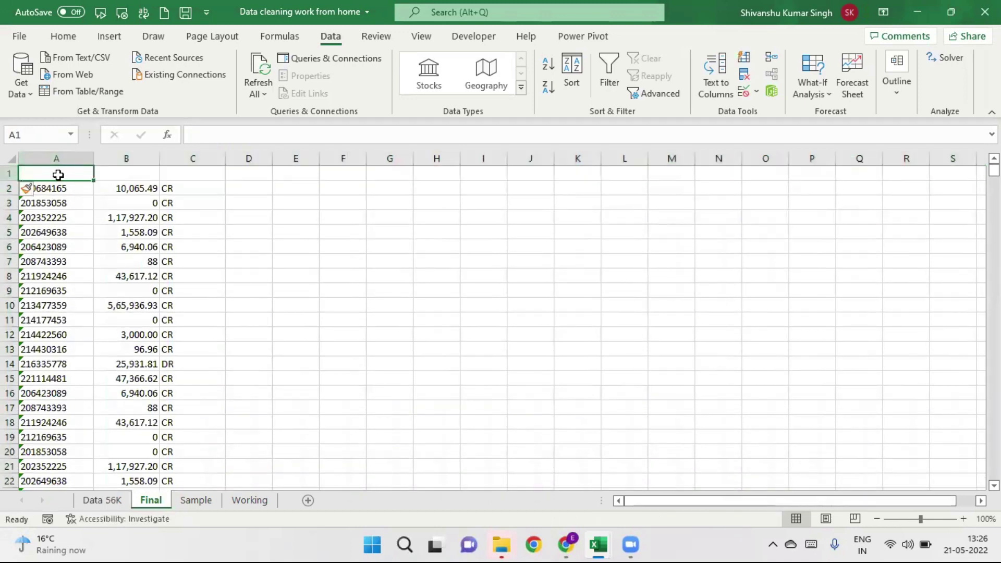
text(Account)
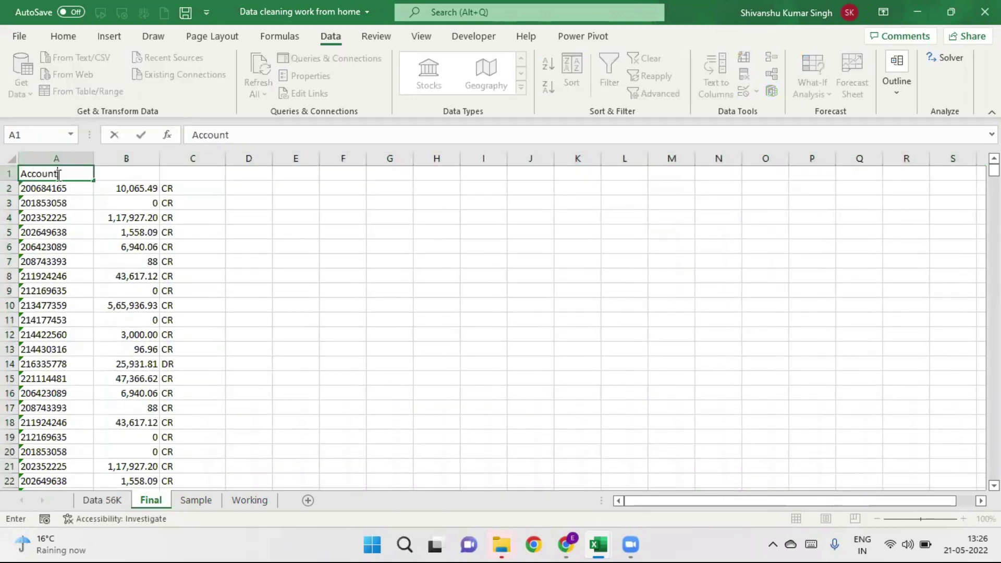
text( Number)
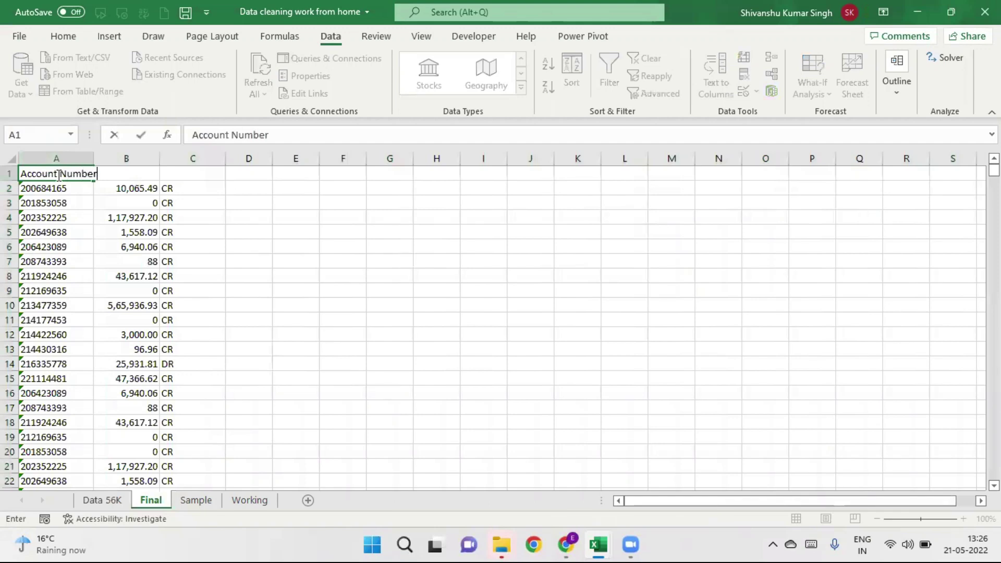
key(Tab)
text(Amount)
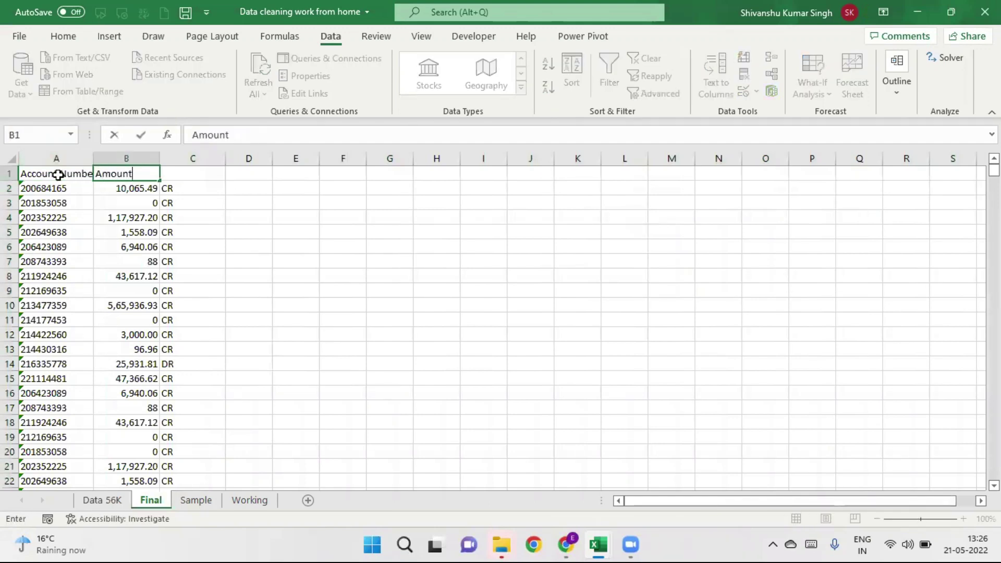
key(Tab)
text(CR/DR)
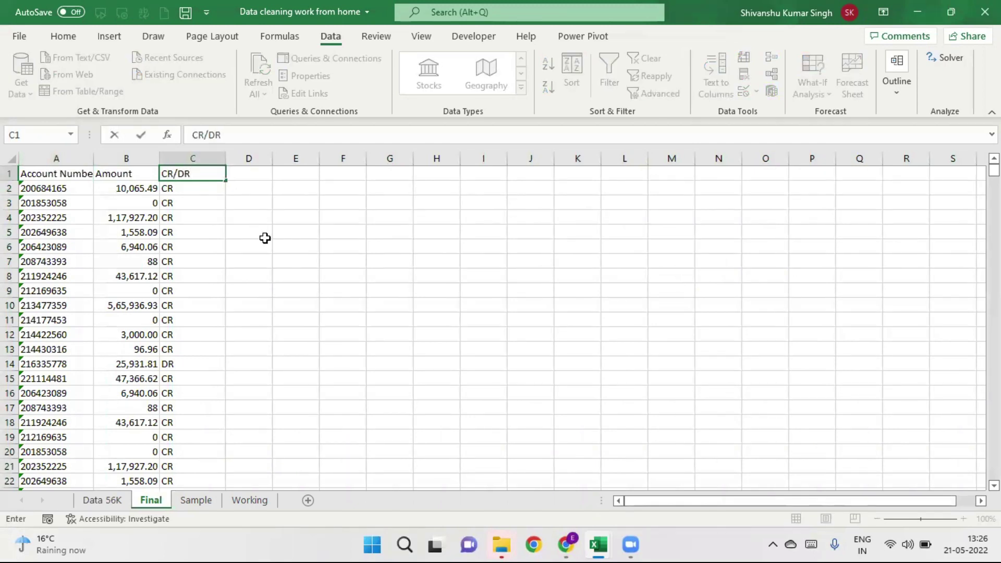
click(263, 235)
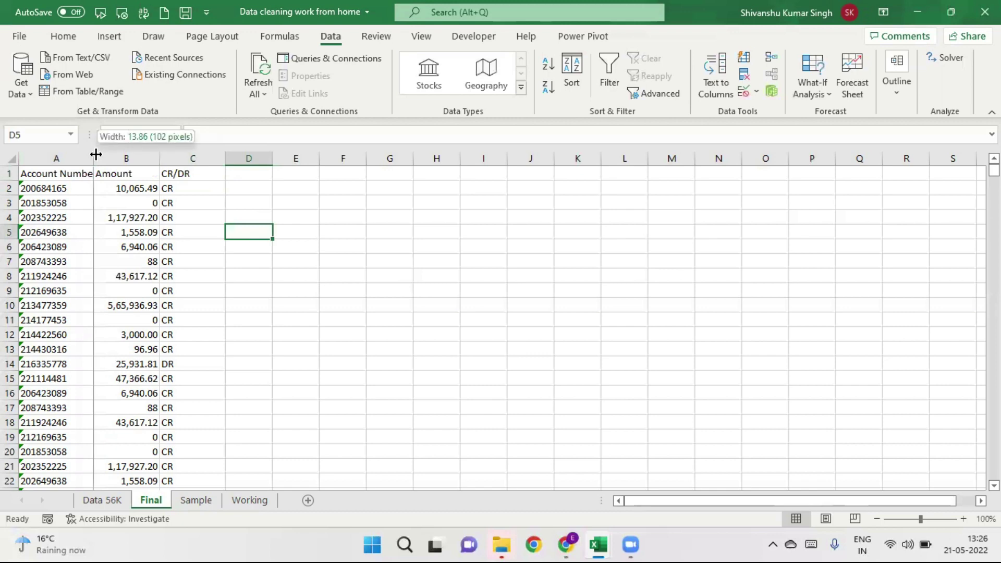
drag(88, 155, 97, 154)
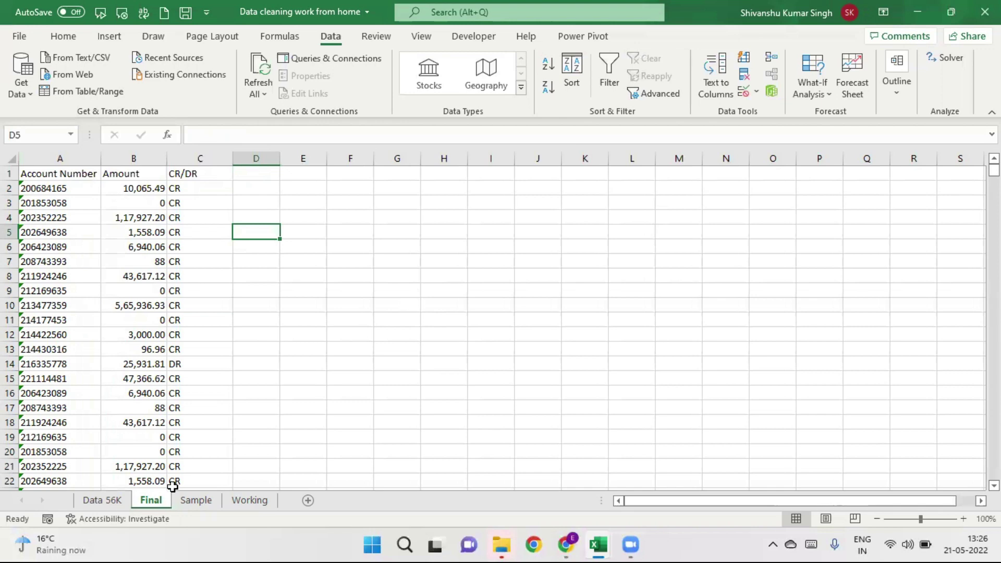
Step: Copy columns C, F and G again from Data 56K and switch to the Final sheet
click(109, 505)
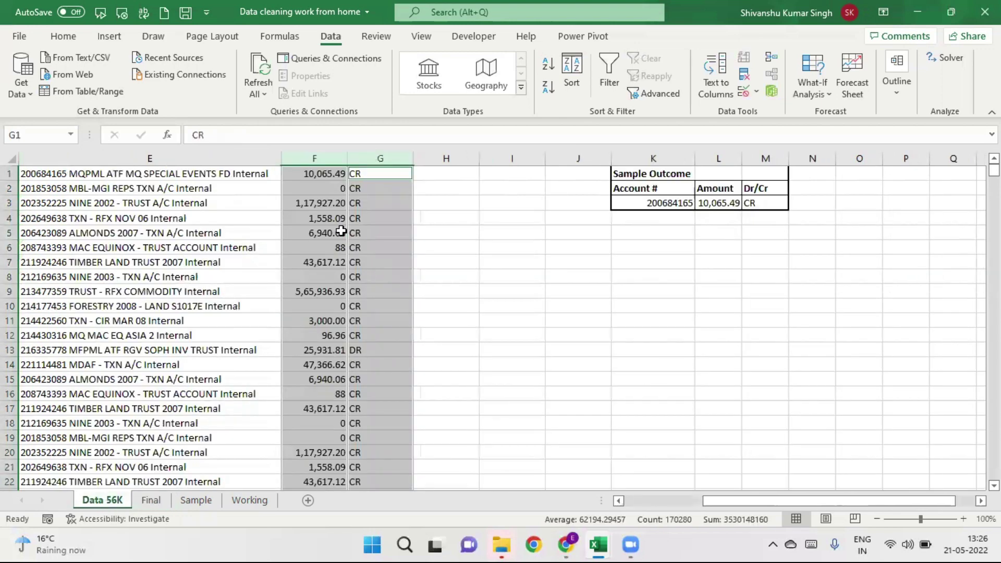
click(518, 288)
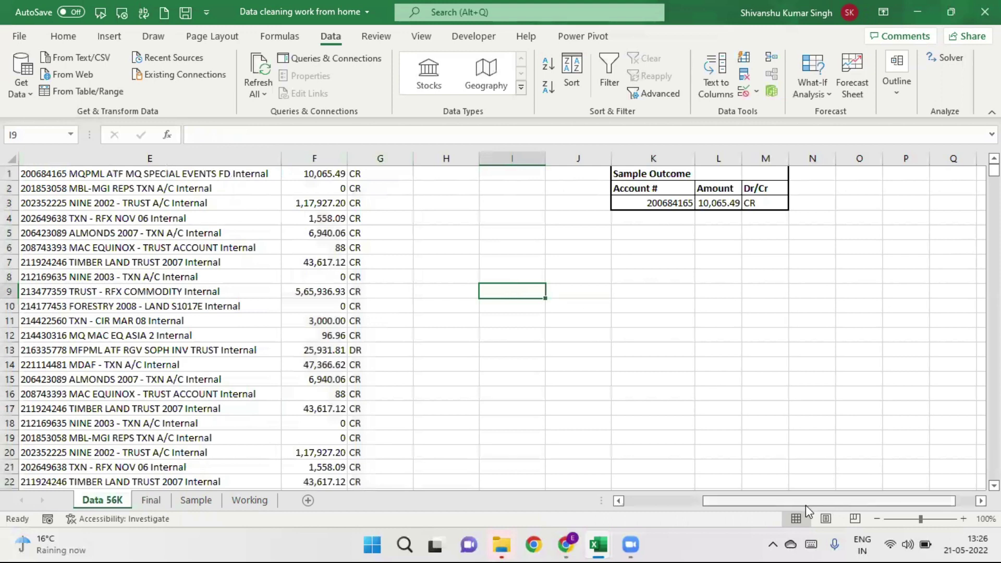
drag(811, 504, 732, 504)
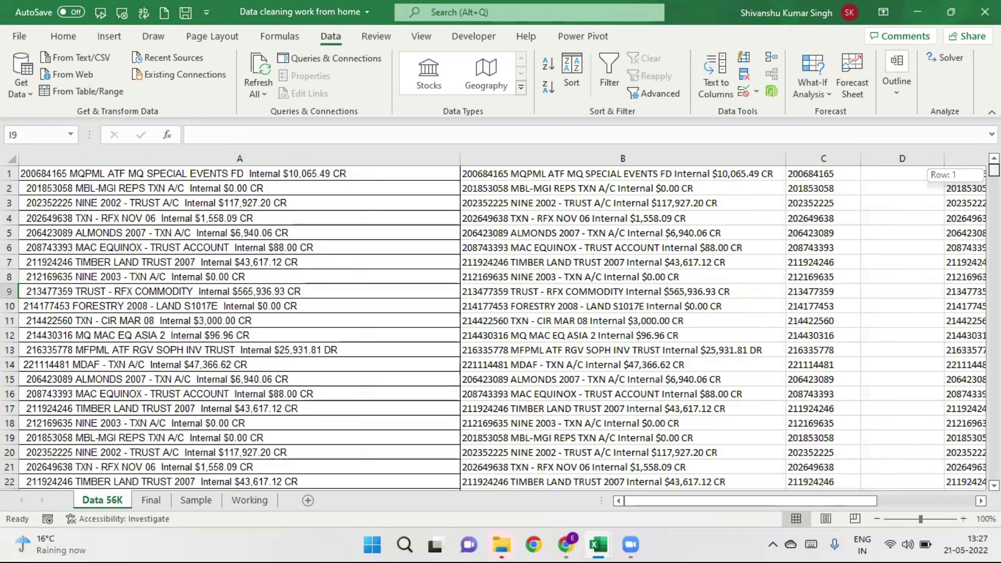
click(826, 158)
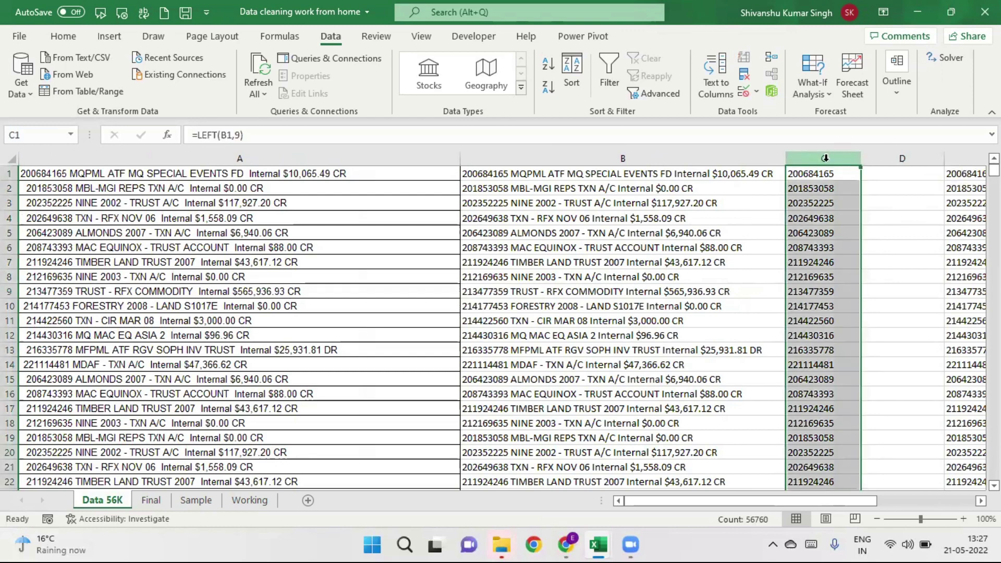
drag(799, 499, 876, 497)
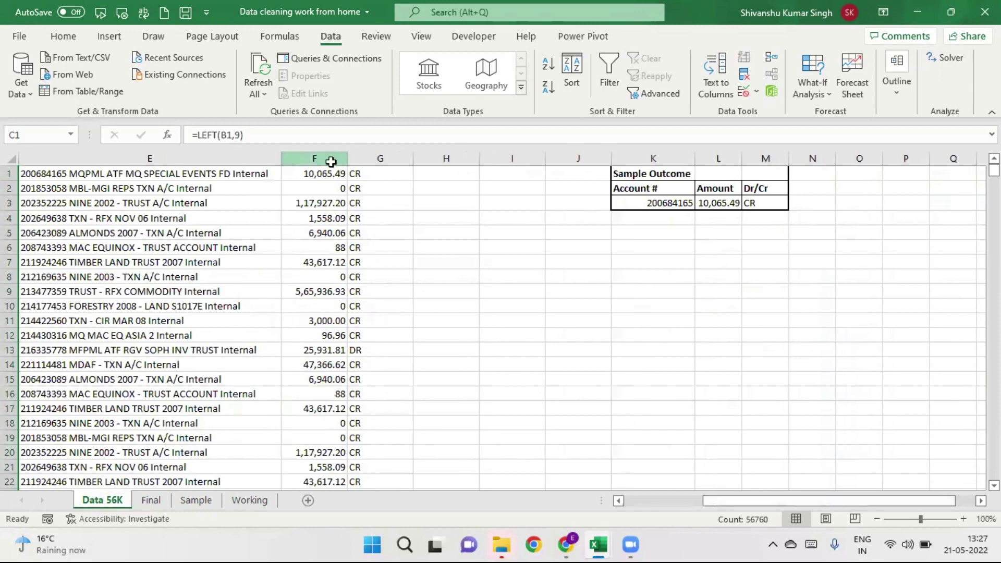
drag(332, 159, 383, 147)
ctrl+click(384, 148)
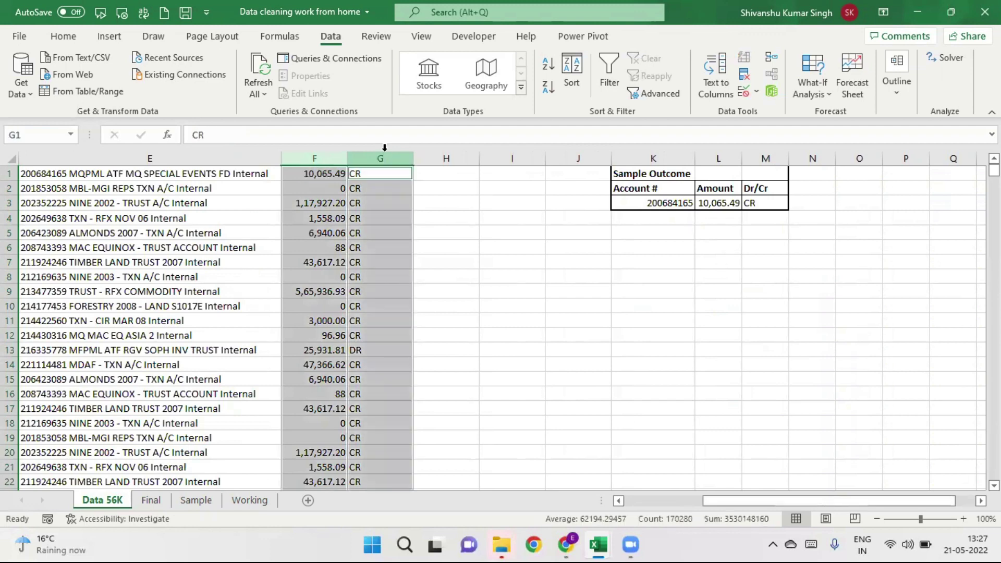
key(ctrl+c)
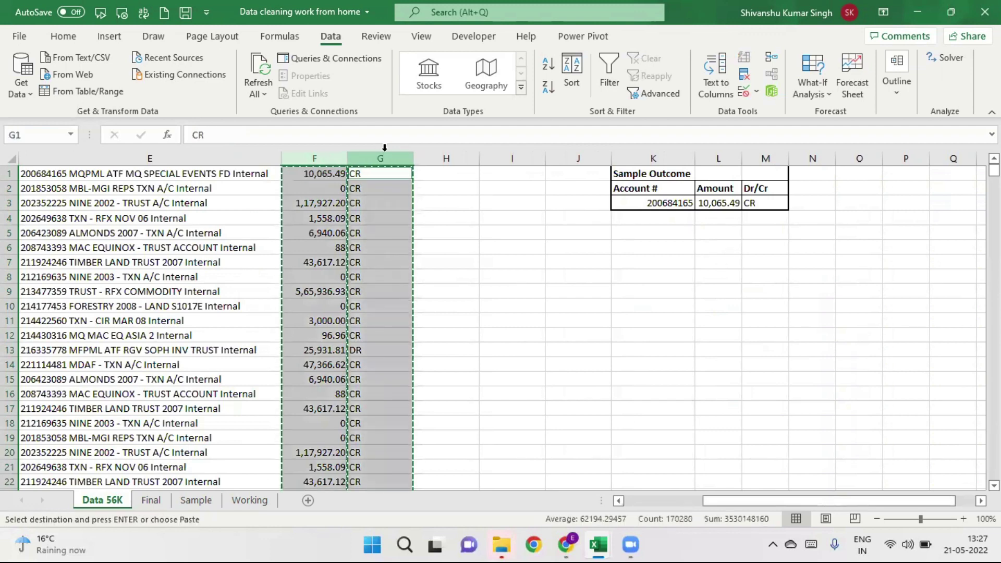
click(151, 501)
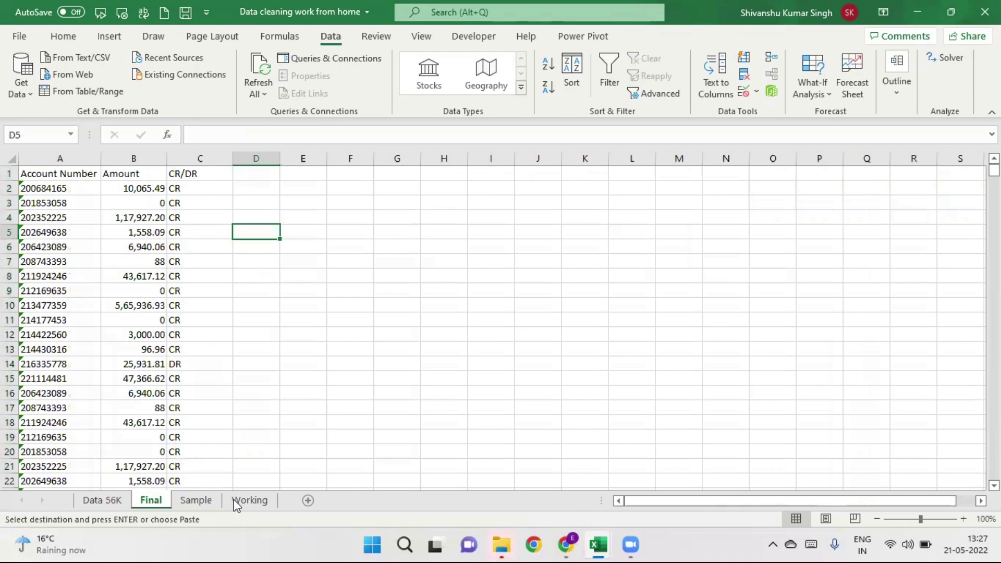
click(321, 411)
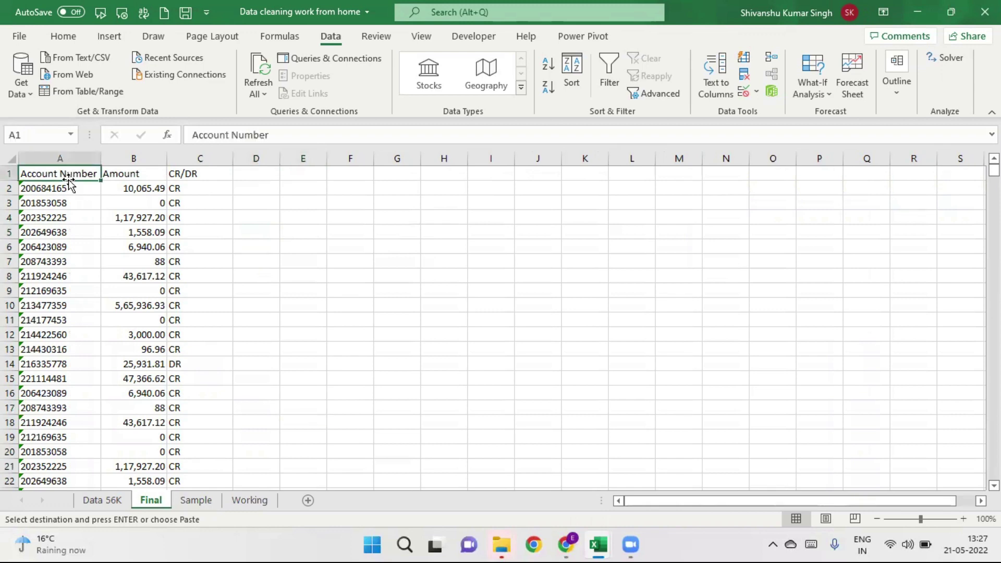
Step: Give header cells A1:C1 (Account Number, Amount, CR/DR) a green fill and black text
drag(58, 174, 190, 169)
key(ctrl+v)
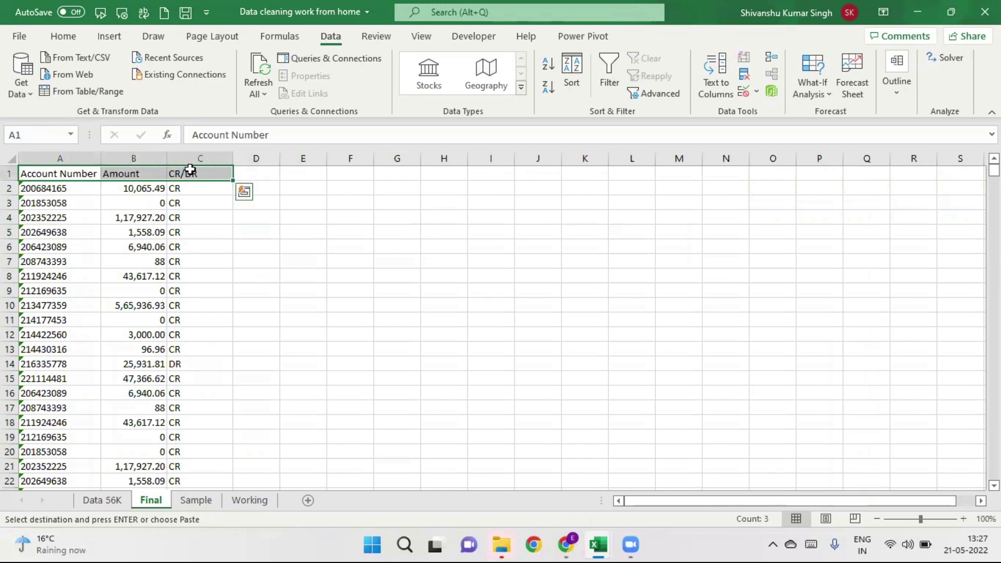
click(59, 38)
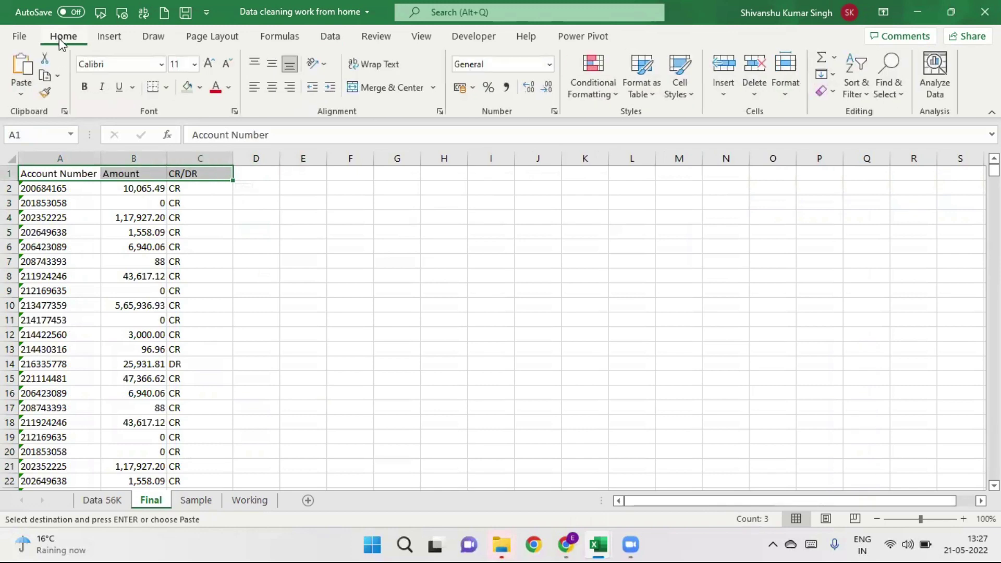
click(187, 87)
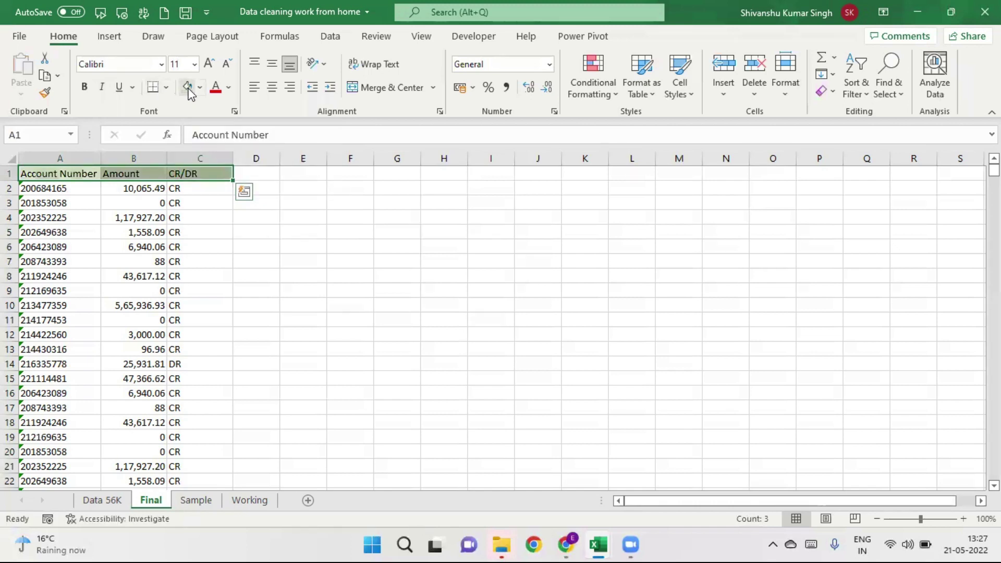
click(229, 88)
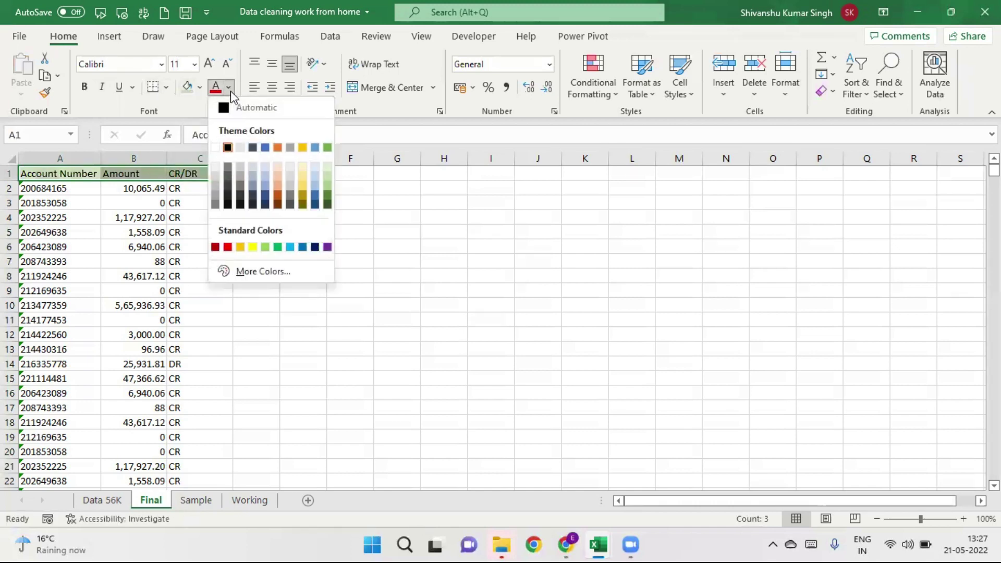
click(227, 147)
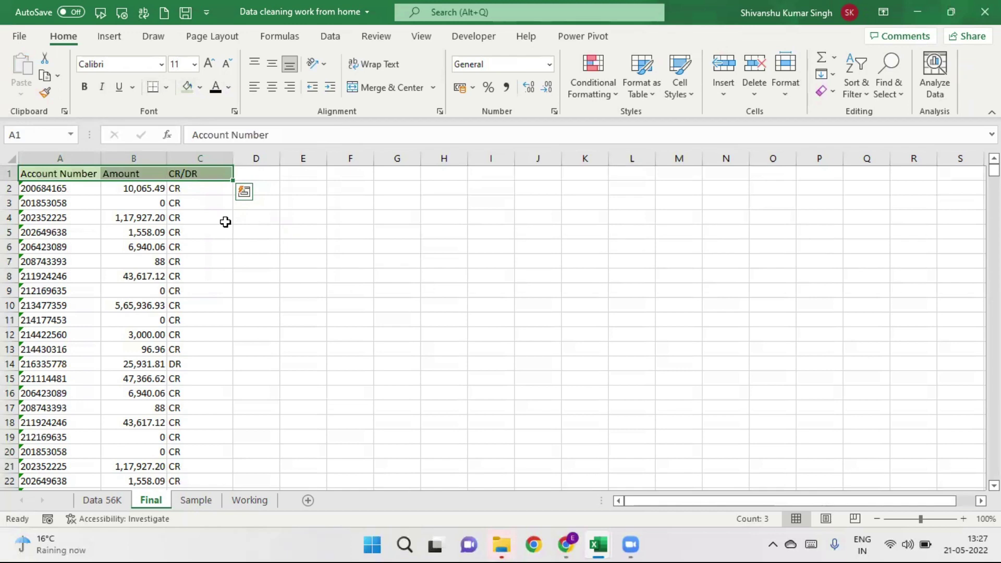
click(49, 185)
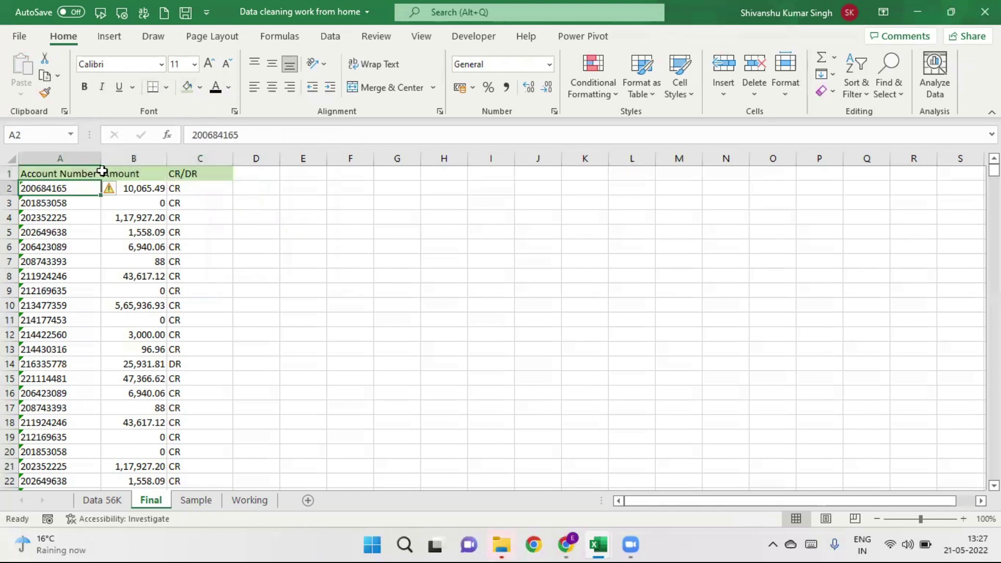
Step: Insert a new column B and copy the 'Account Number' header into B1
click(131, 158)
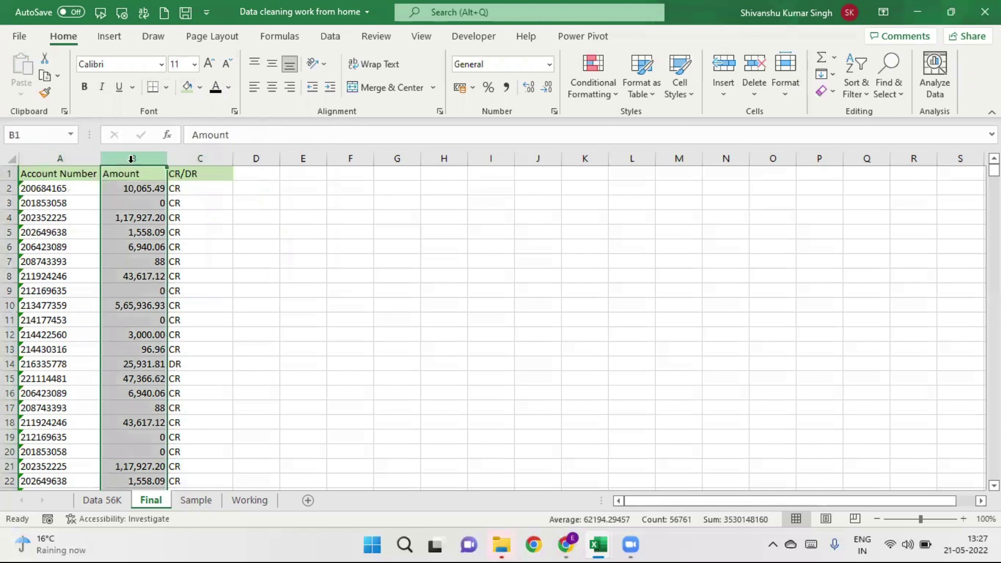
key(ctrl+shift+plus)
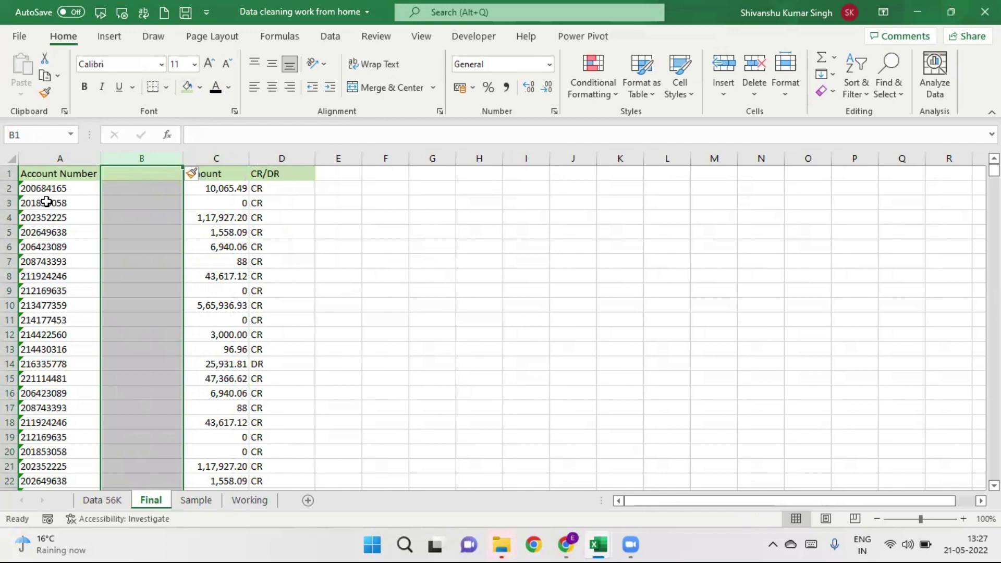
click(92, 174)
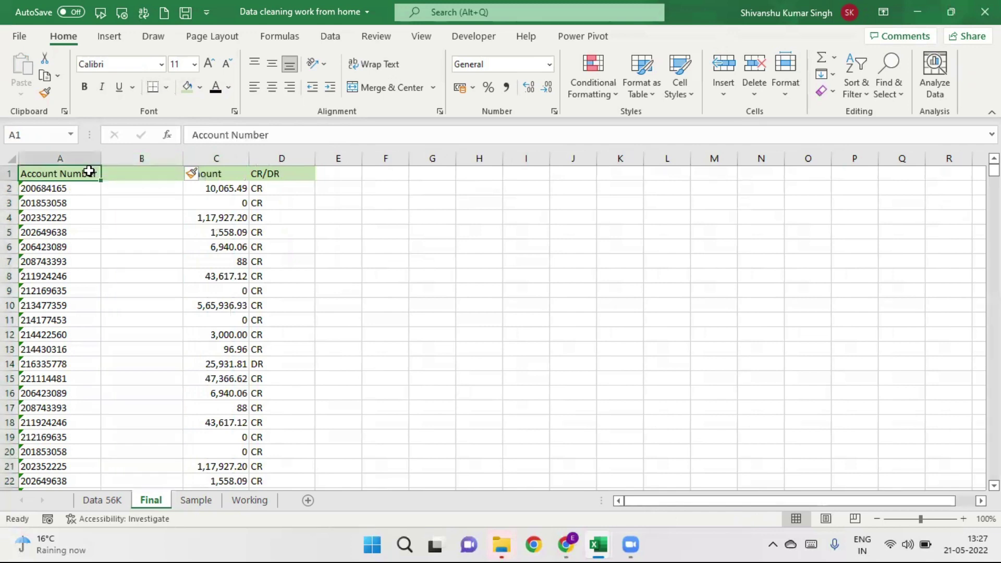
drag(101, 180, 183, 184)
Step: Enter =A2*1 in B2 and fill it down the whole column to make numeric account numbers
click(147, 186)
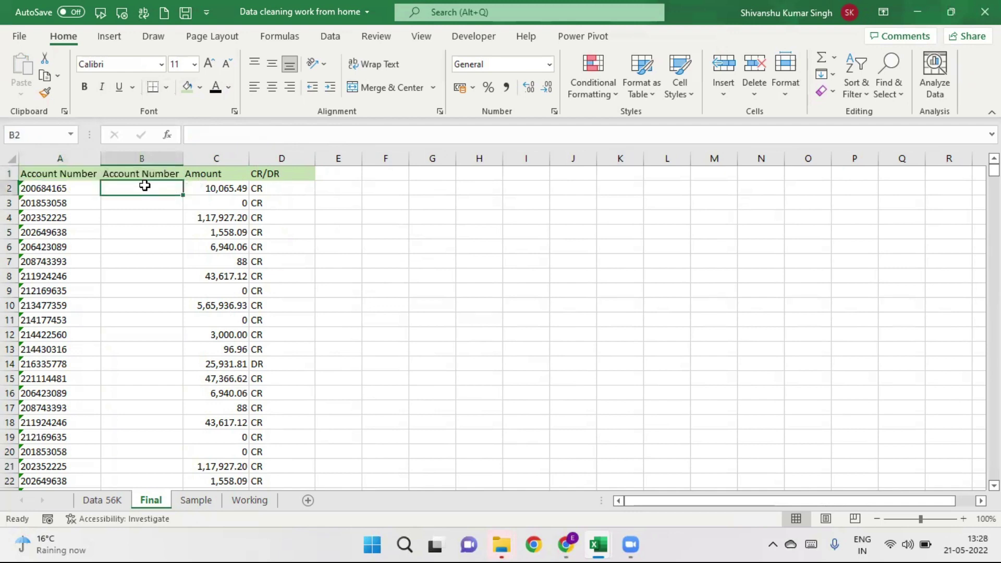
text(=)
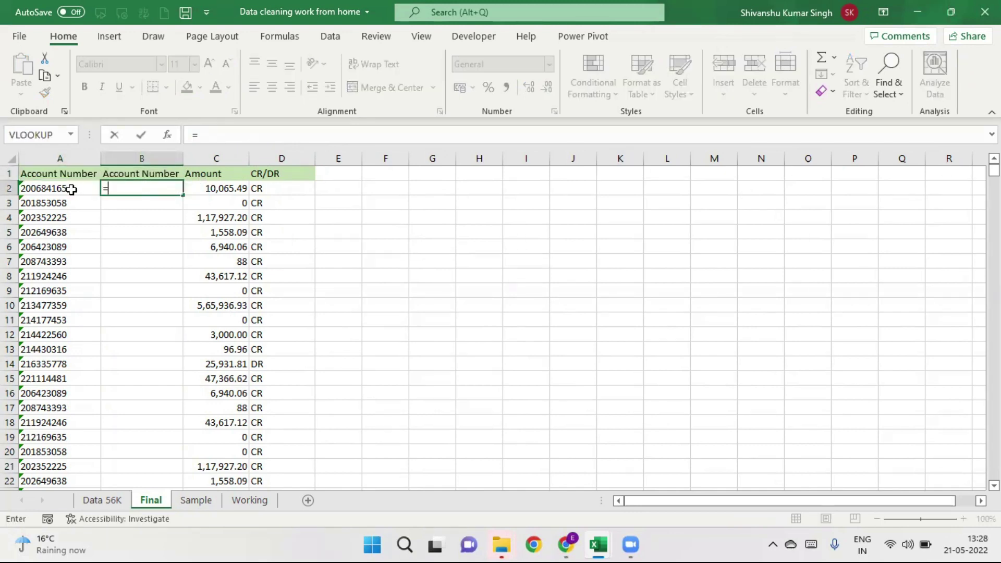
click(71, 189)
text(*1)
key(Return)
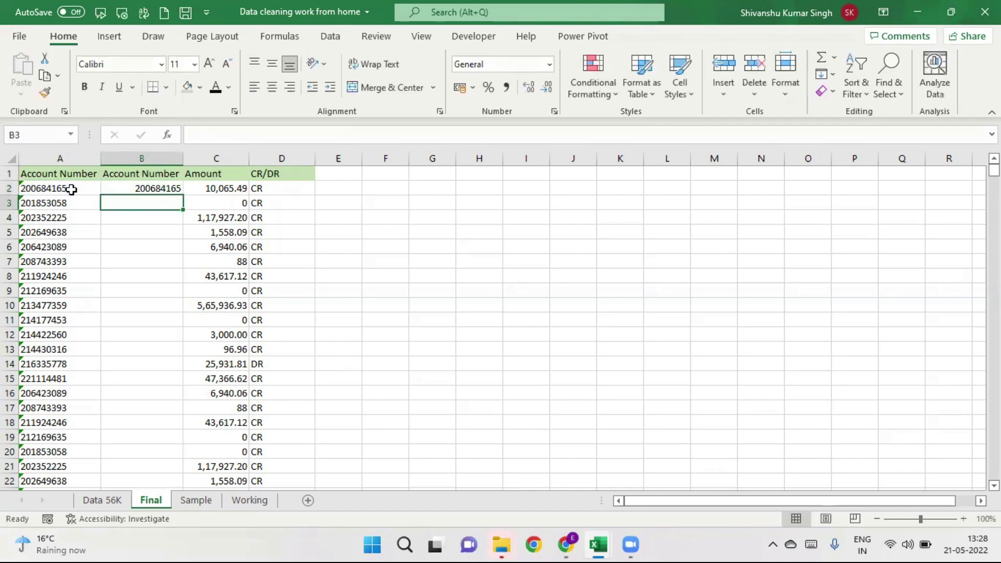
click(144, 190)
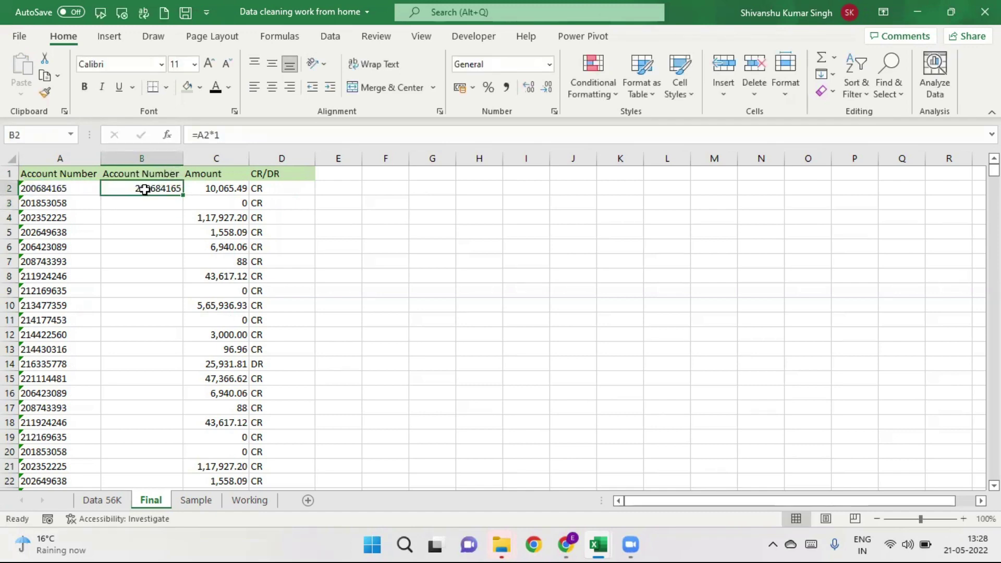
double_click(183, 195)
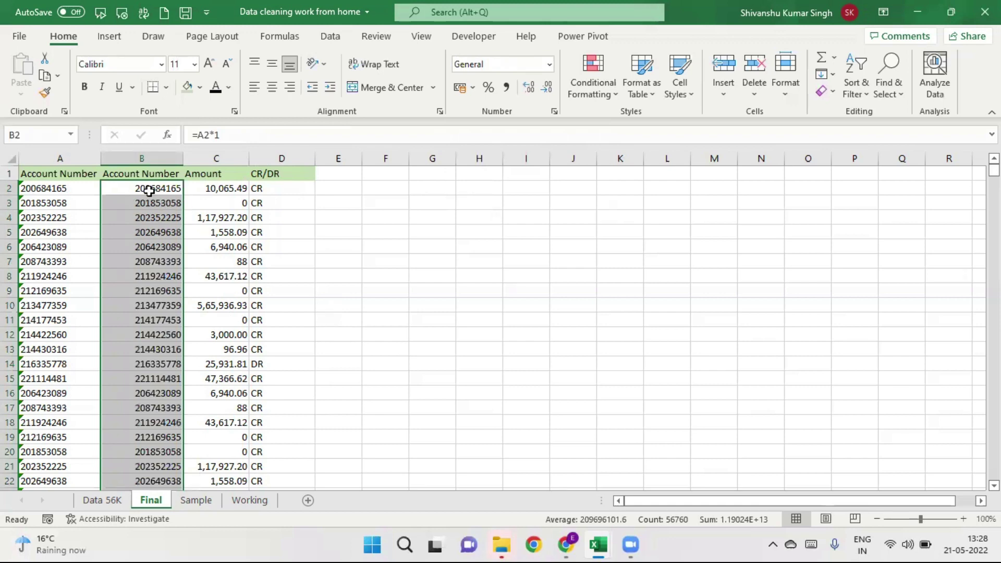
click(148, 191)
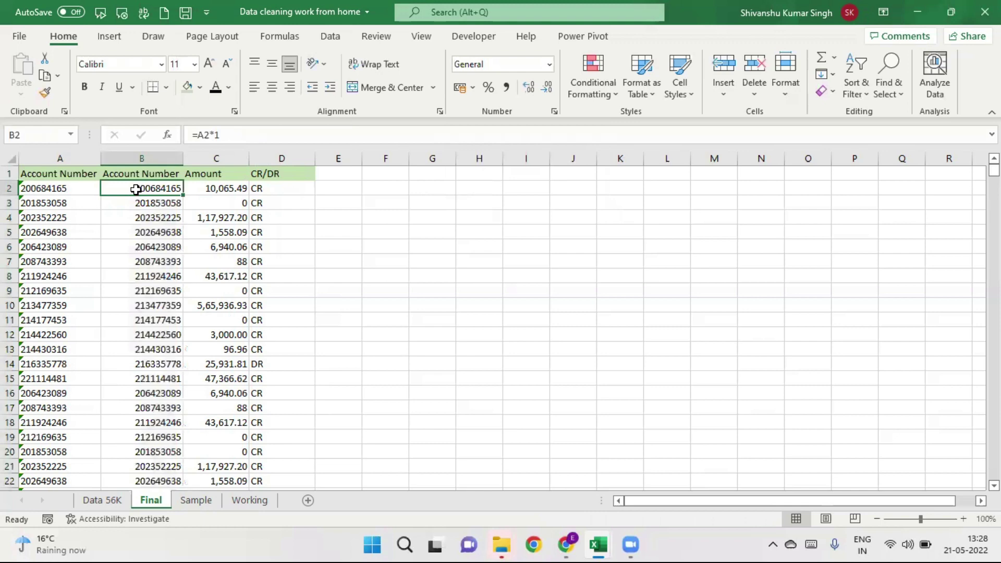
key(ctrl+shift+Down)
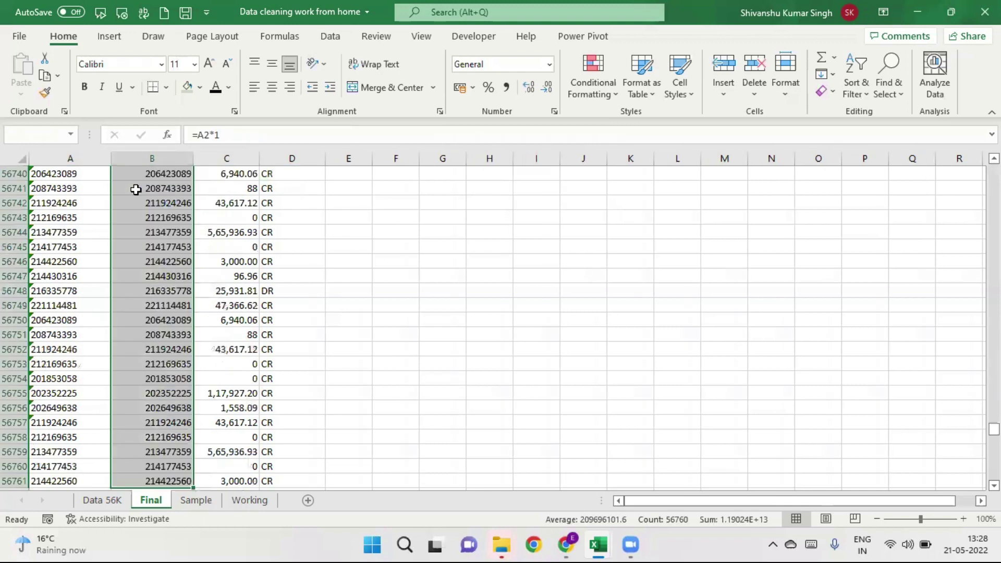
Step: Paste the converted account numbers in column B back over themselves as values only
key(ctrl+c)
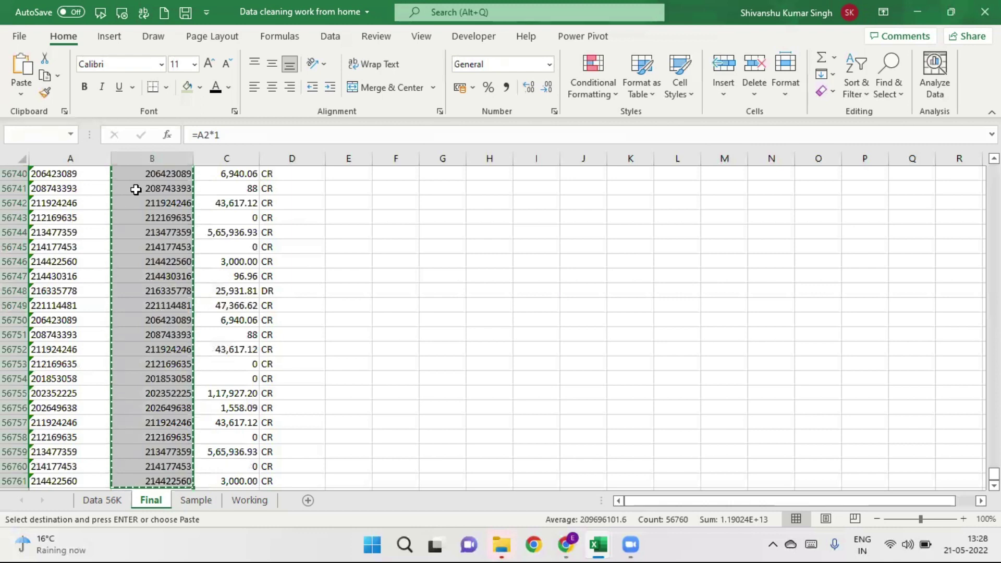
key(ctrl+BackSpace)
click(136, 190)
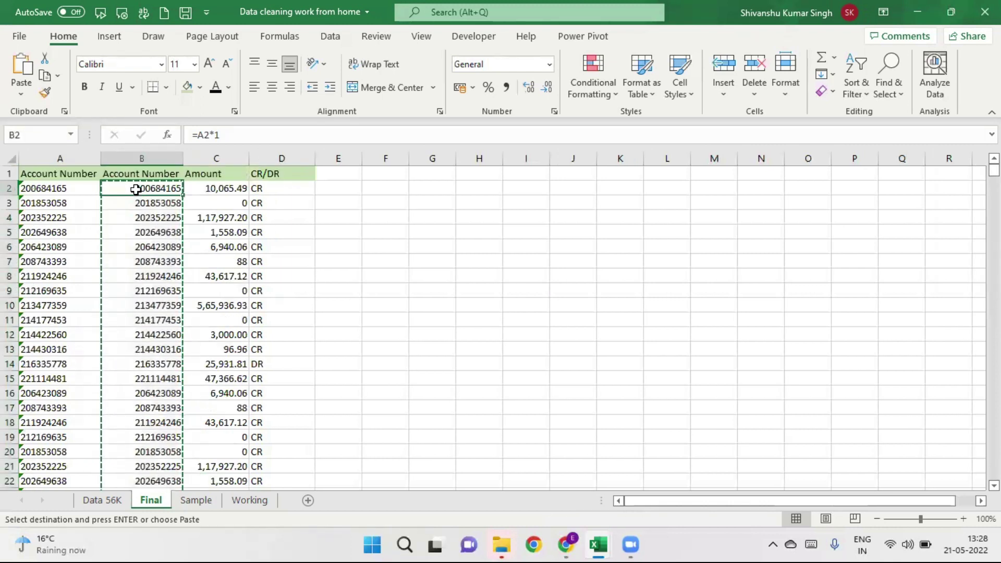
key(ctrl+alt+v)
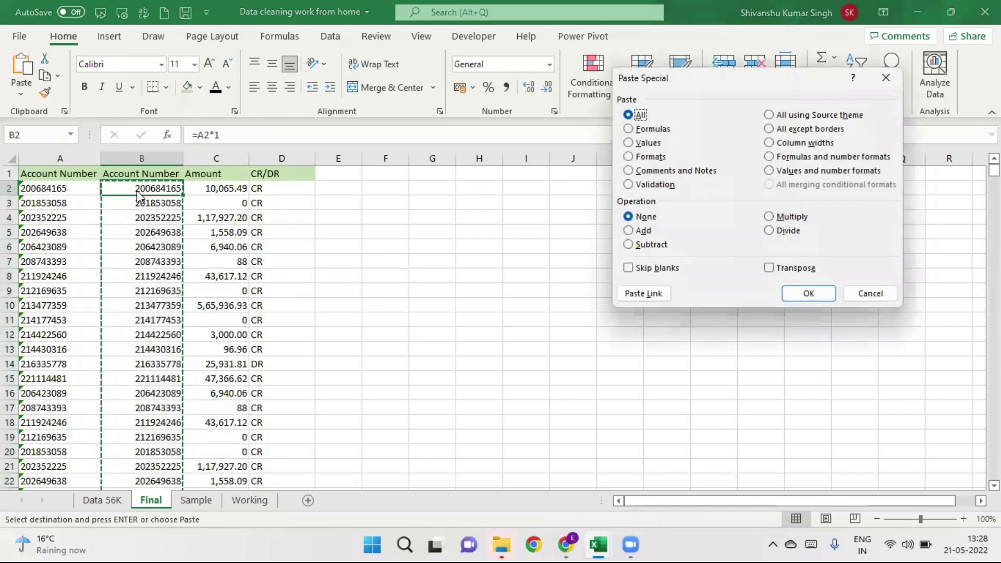
key(v)
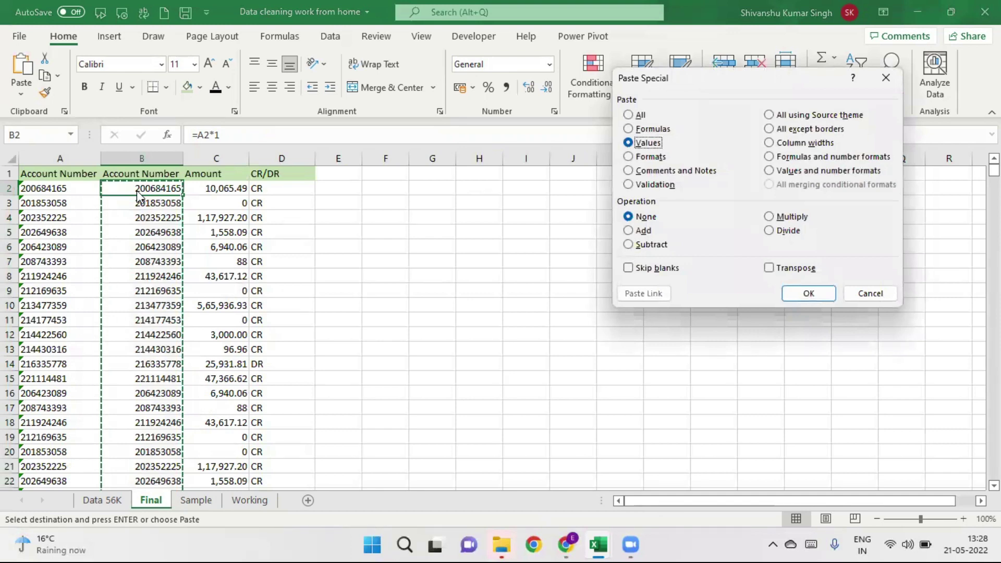
key(Return)
Step: Delete the original text account number column A, leaving Account Number, Amount and CR/DR
click(62, 155)
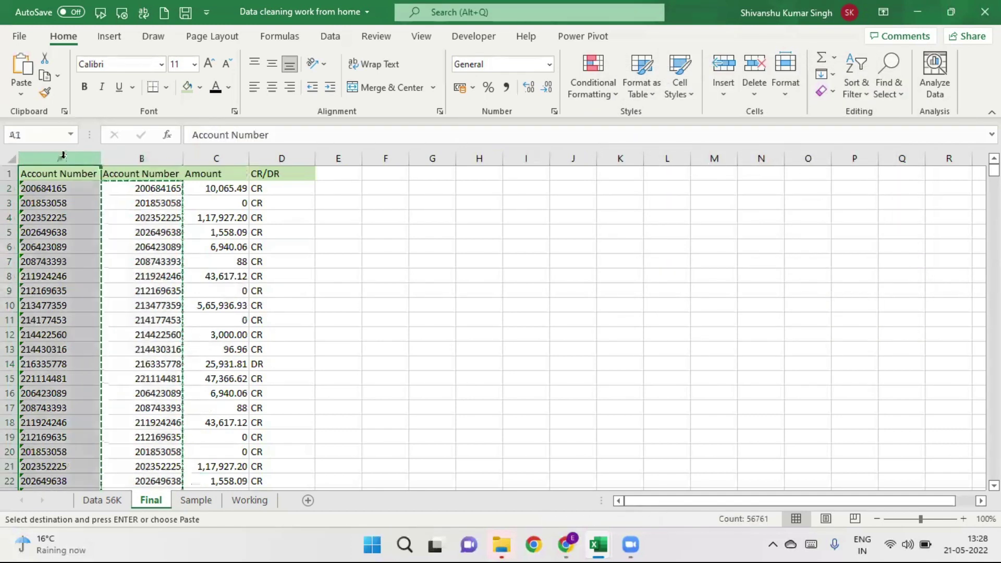
key(ctrl+minus)
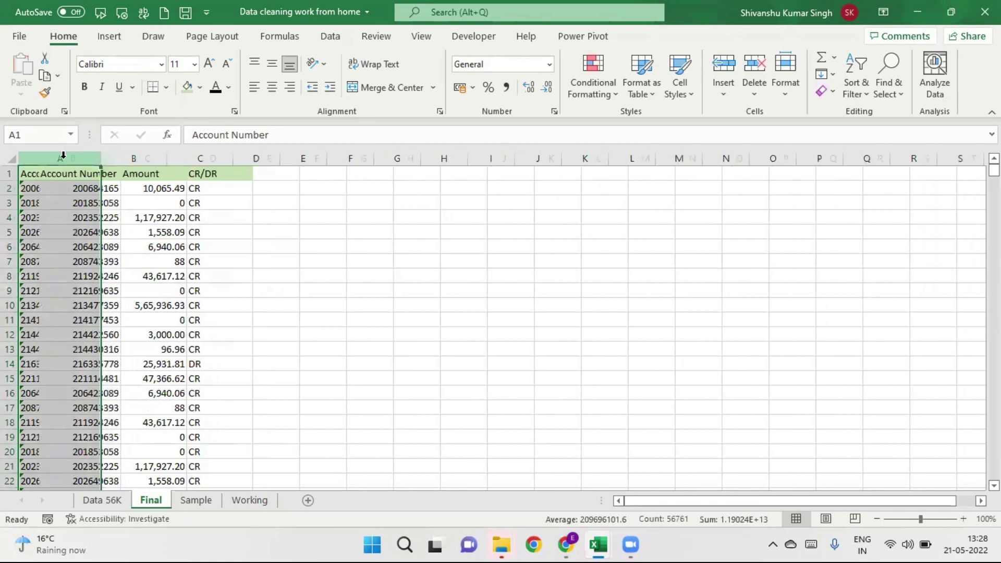
click(463, 250)
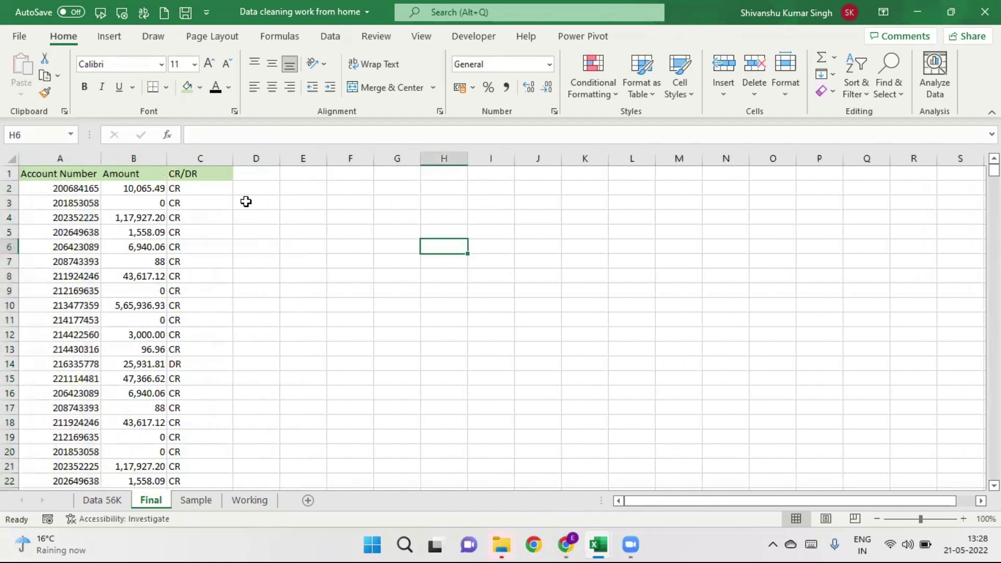
click(86, 188)
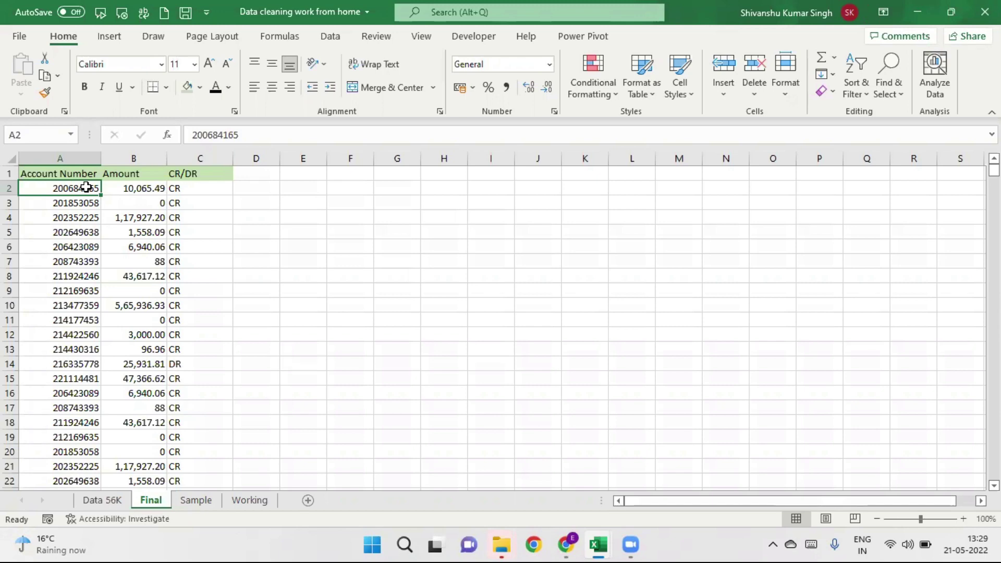
Step: Check cell A1 on Data 56K, then add AutoFilter to the Final sheet's headers with Ctrl+Shift+L
click(104, 497)
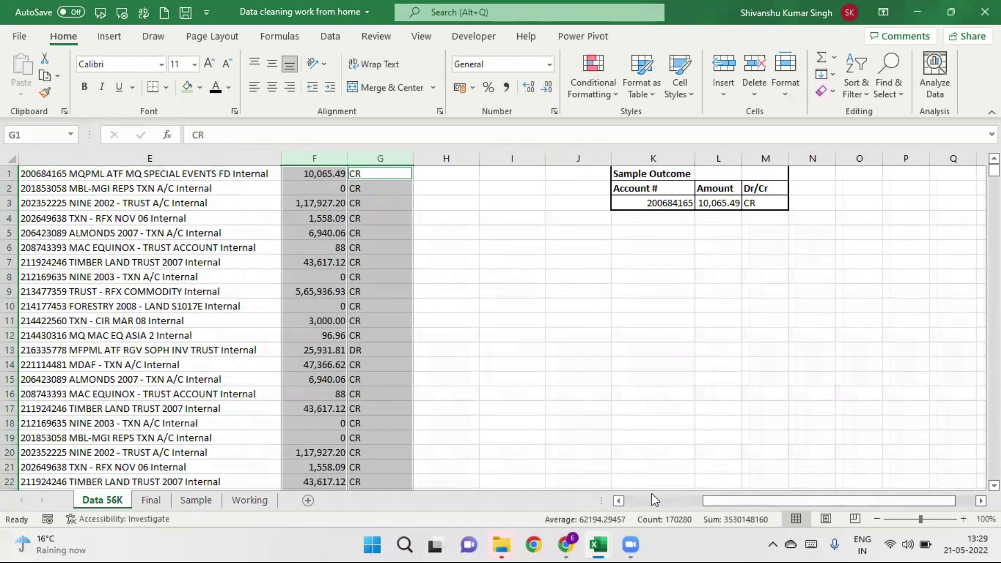
drag(736, 500, 623, 498)
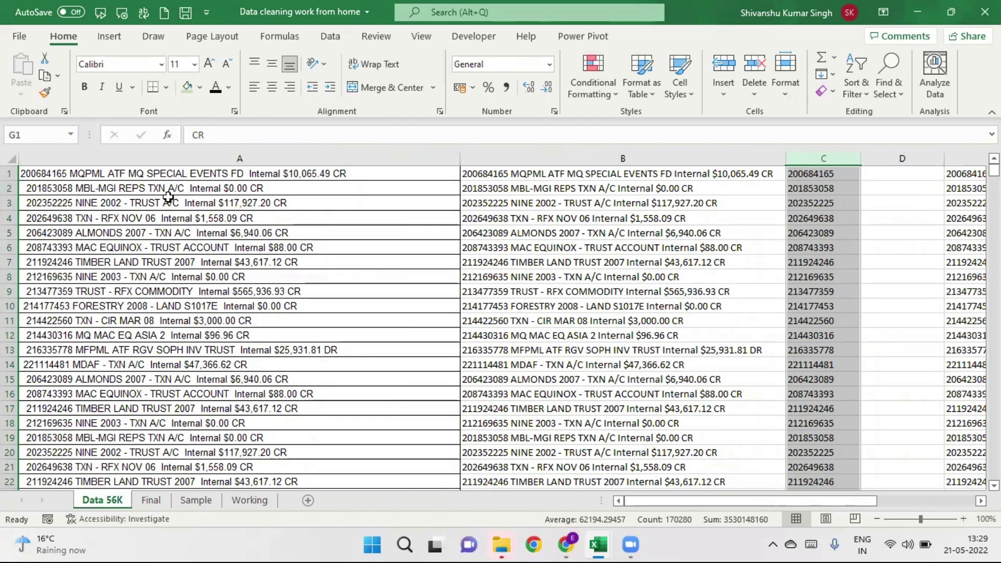
click(159, 176)
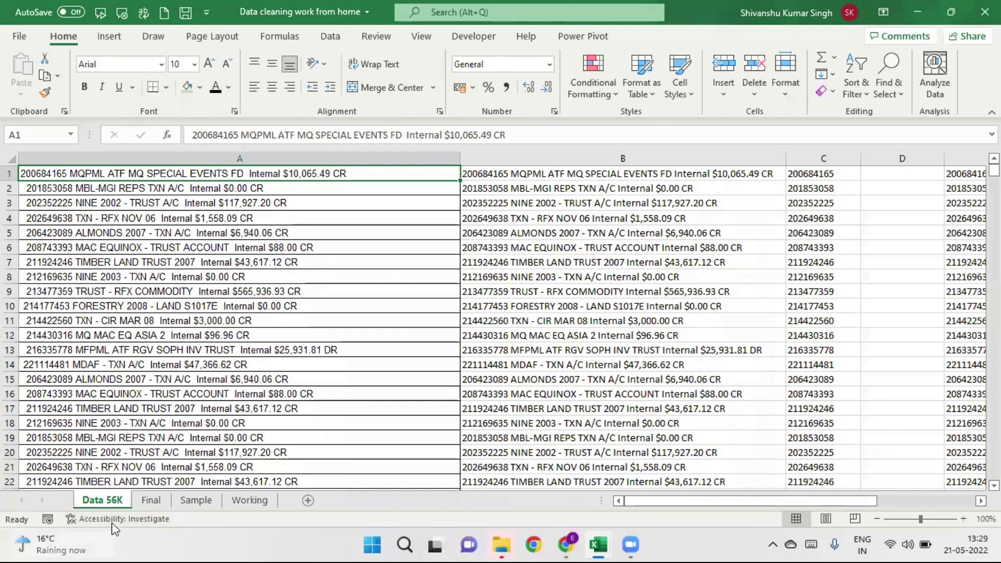
click(152, 499)
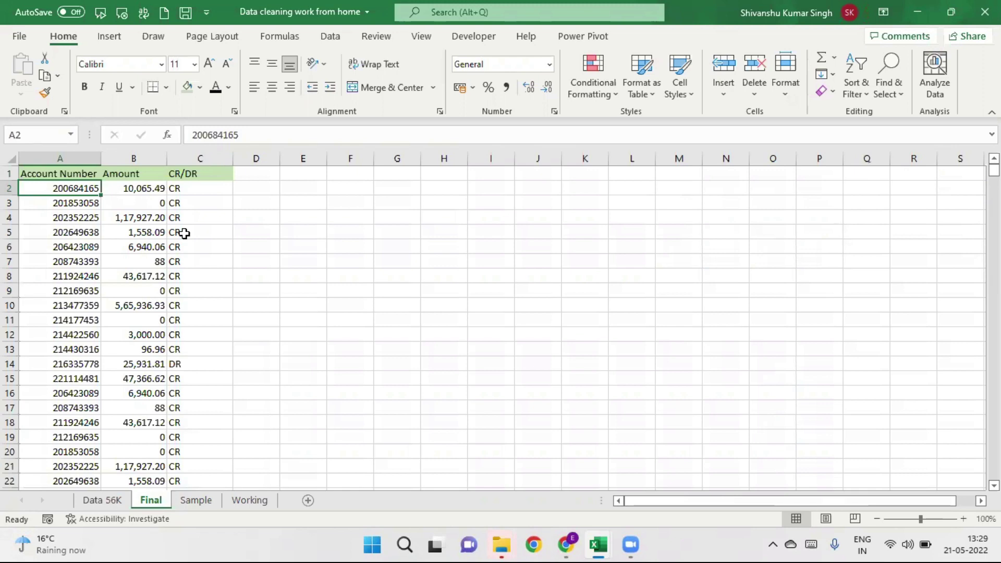
click(63, 173)
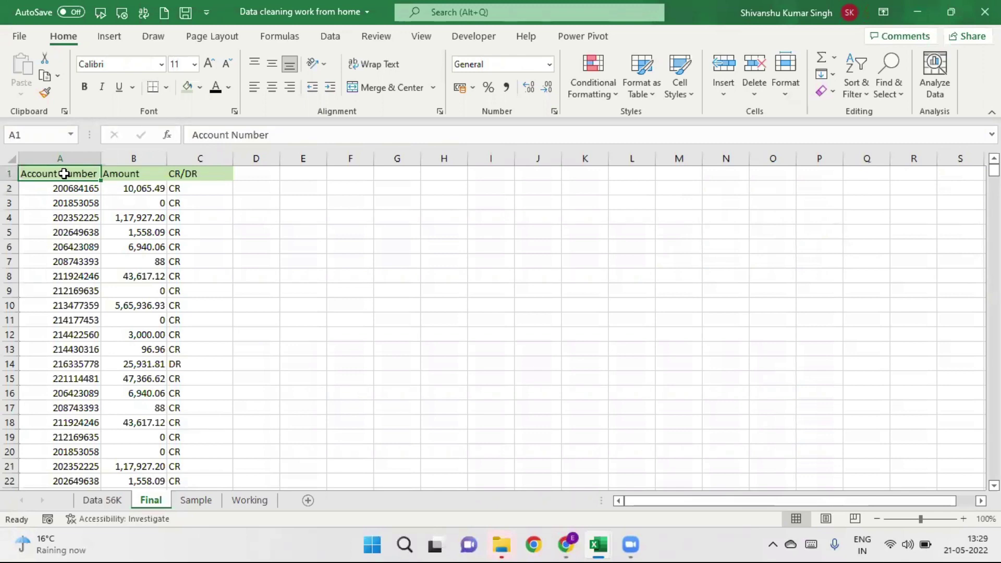
key(ctrl+shift+l)
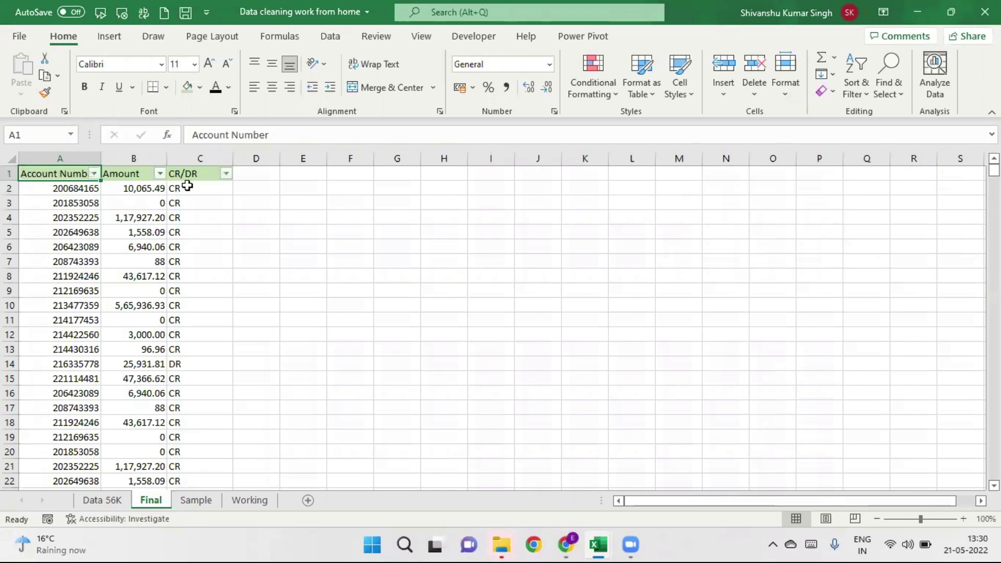
Step: Filter Amount to values greater than 100000 and select the visible account numbers
click(161, 174)
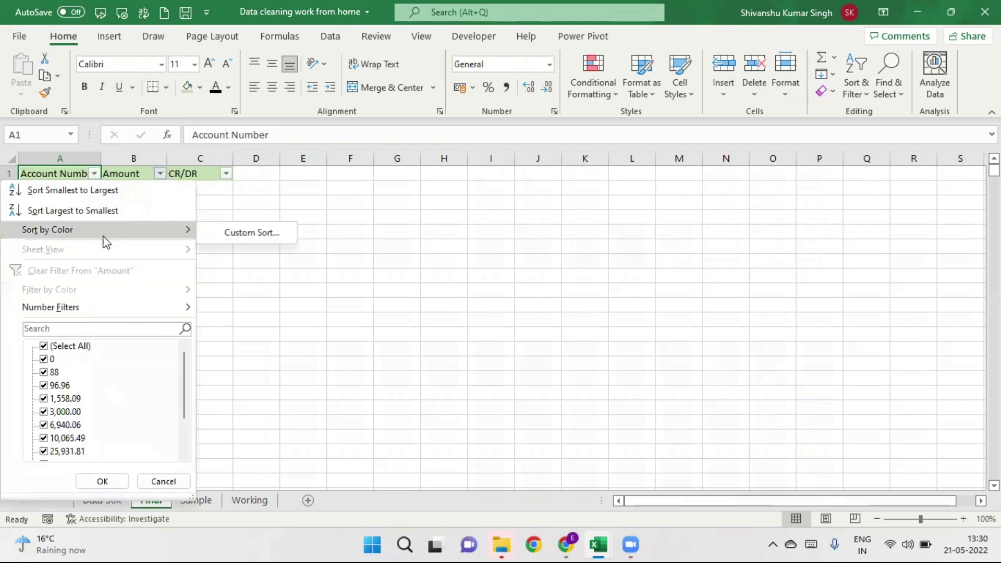
mouse_move(51, 307)
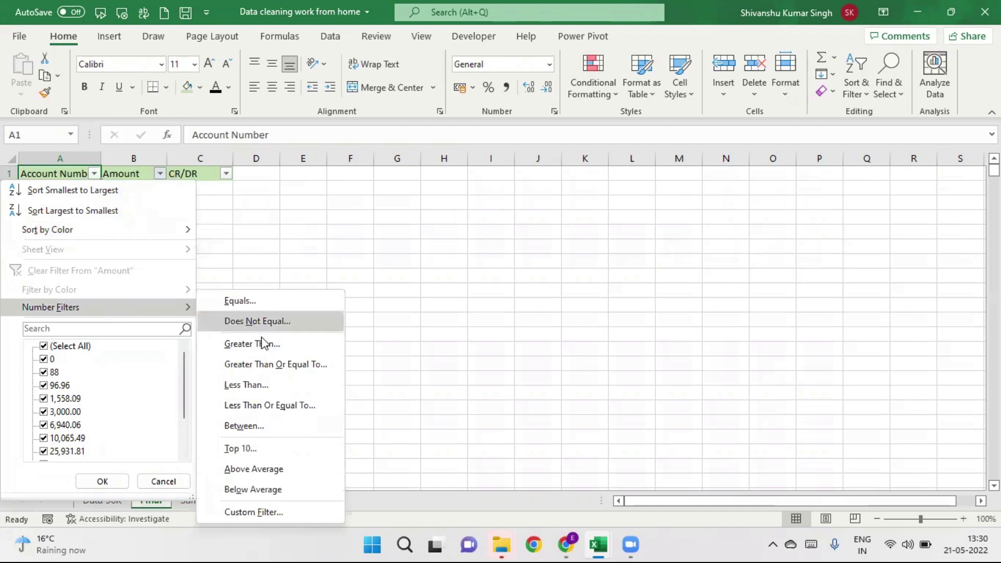
click(261, 345)
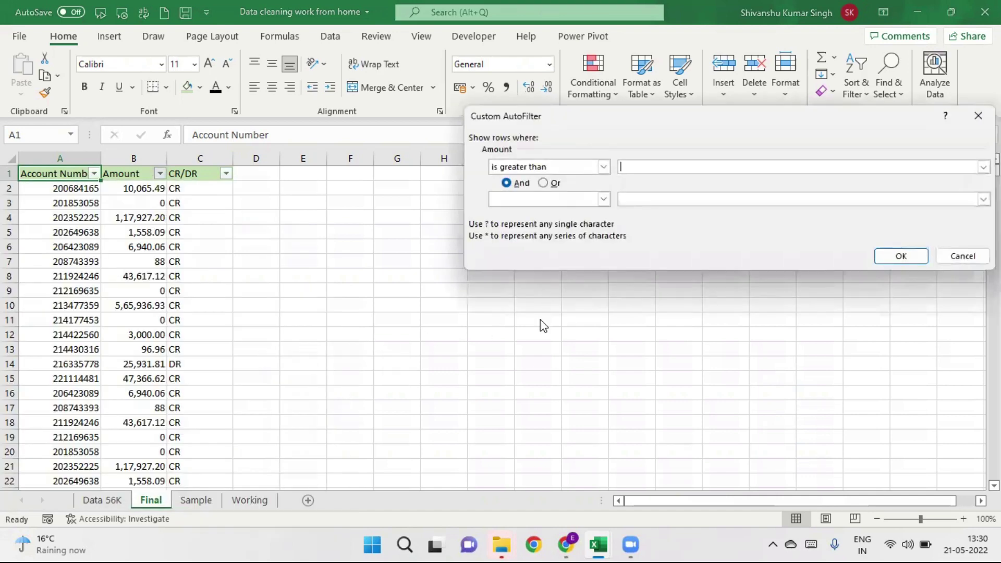
text(10000)
text(0)
click(899, 255)
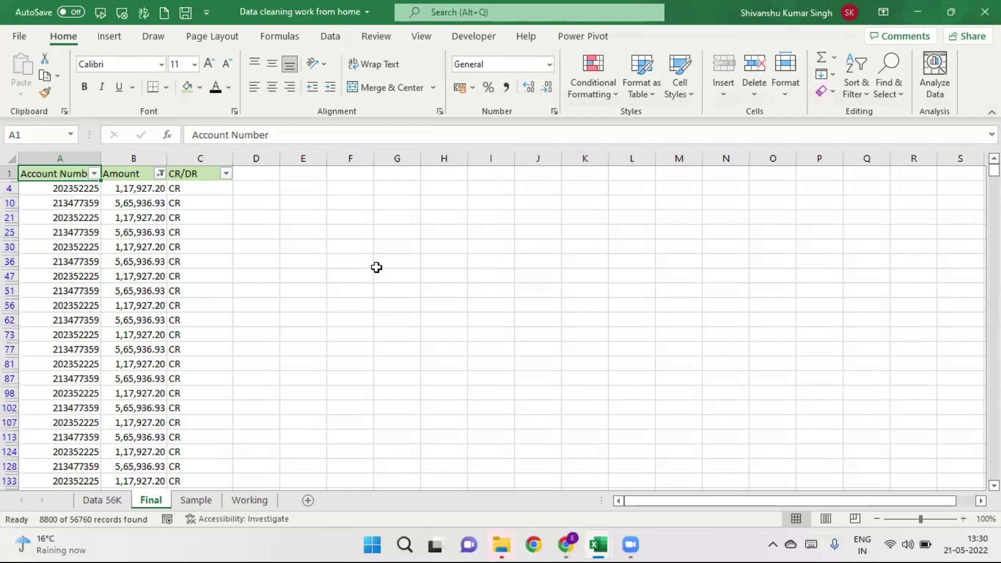
click(67, 190)
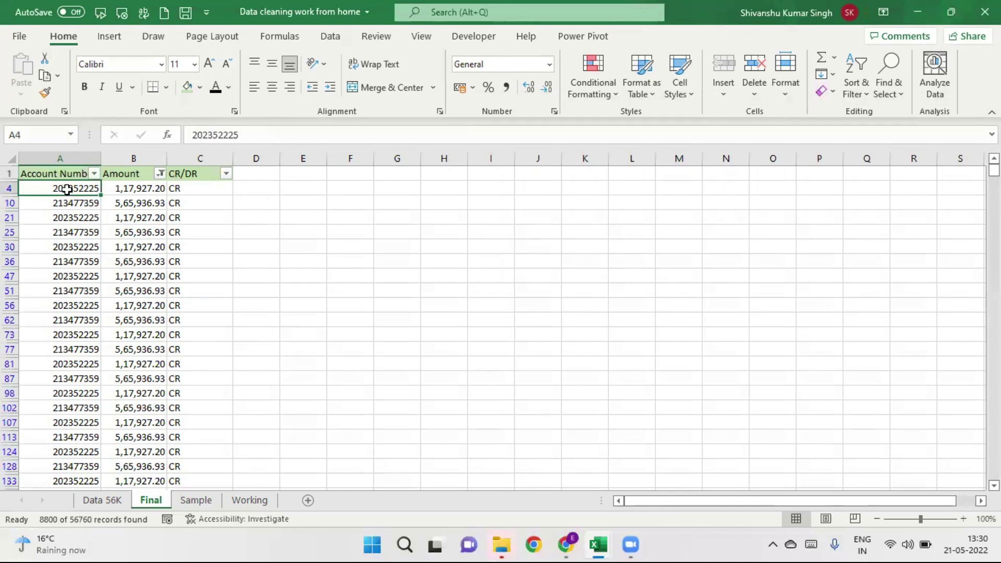
key(ctrl+shift+Down)
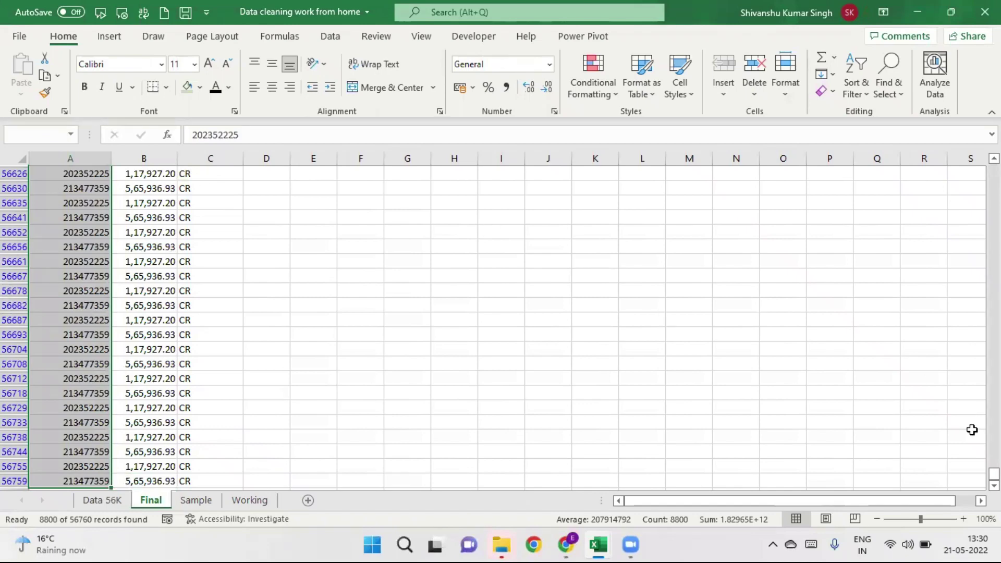
Step: Scroll back up through the filtered rows, then clear the filter from Amount
click(994, 473)
drag(994, 474, 994, 214)
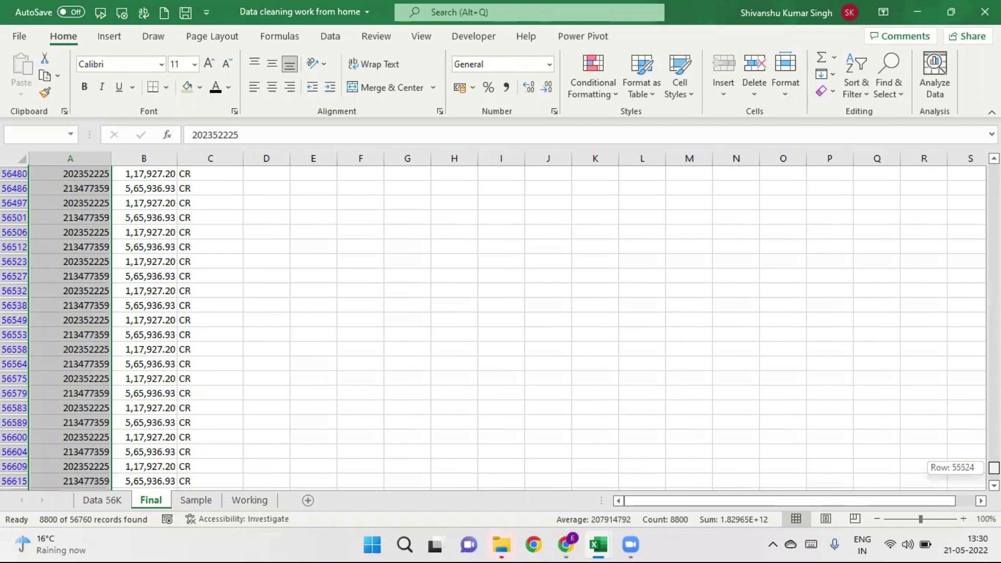
drag(994, 214, 994, 170)
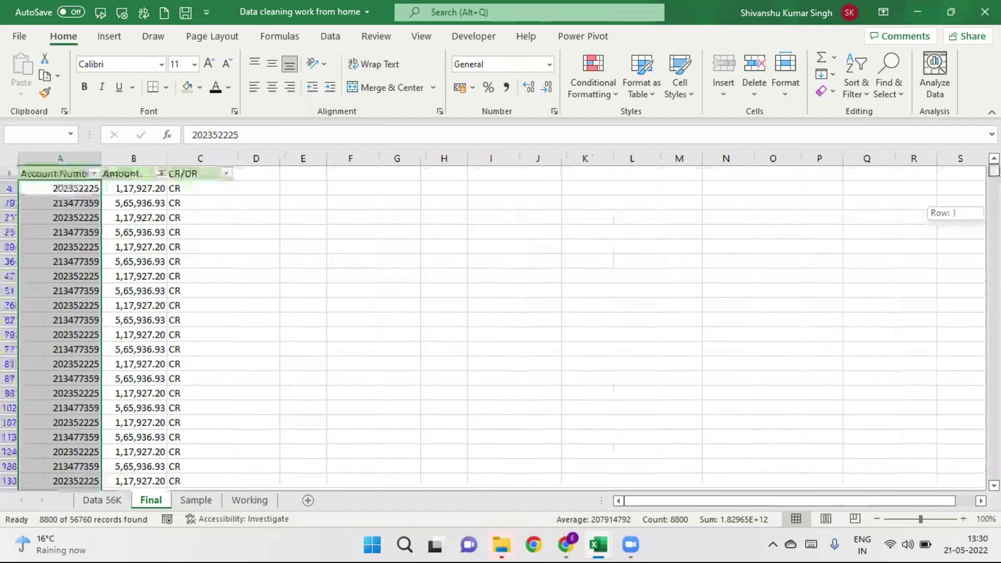
click(377, 265)
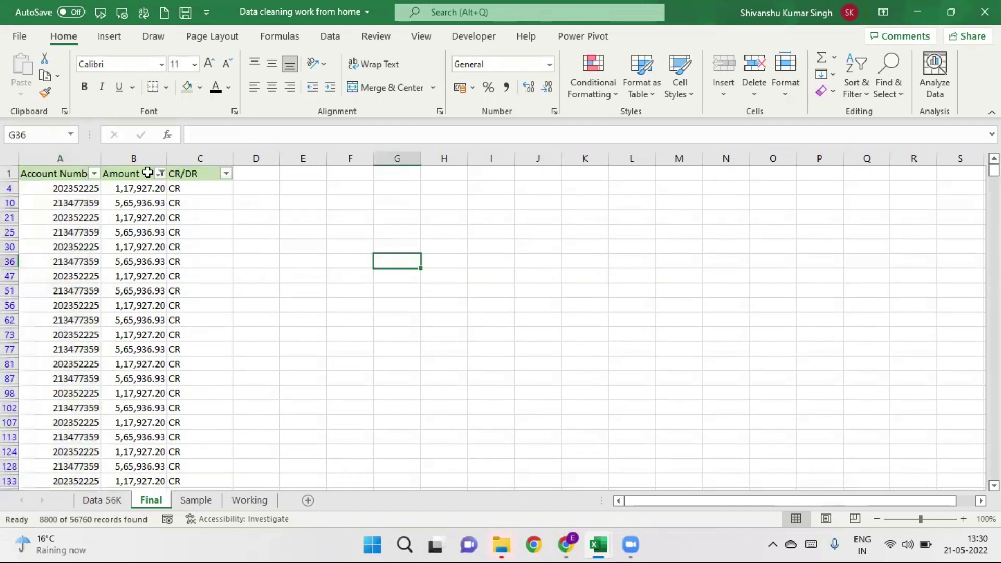
click(161, 174)
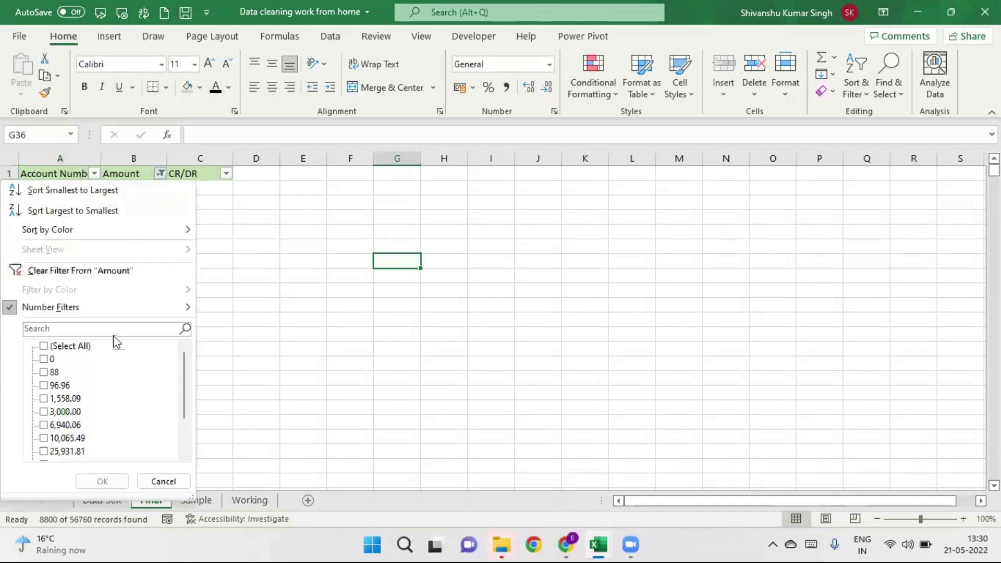
click(86, 271)
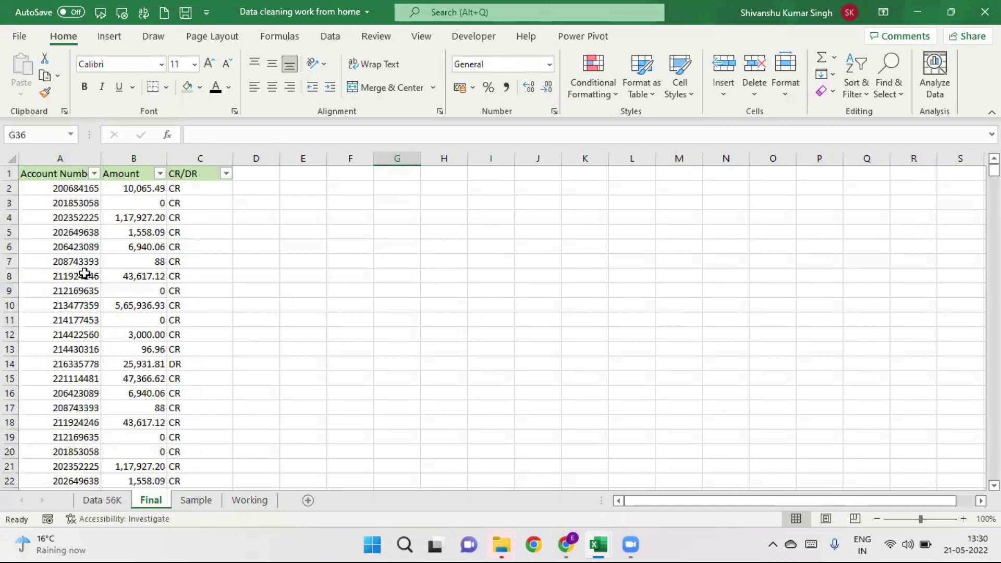
Step: Apply a Number Filters Equals 0 condition to the Amount column
click(158, 174)
mouse_move(50, 306)
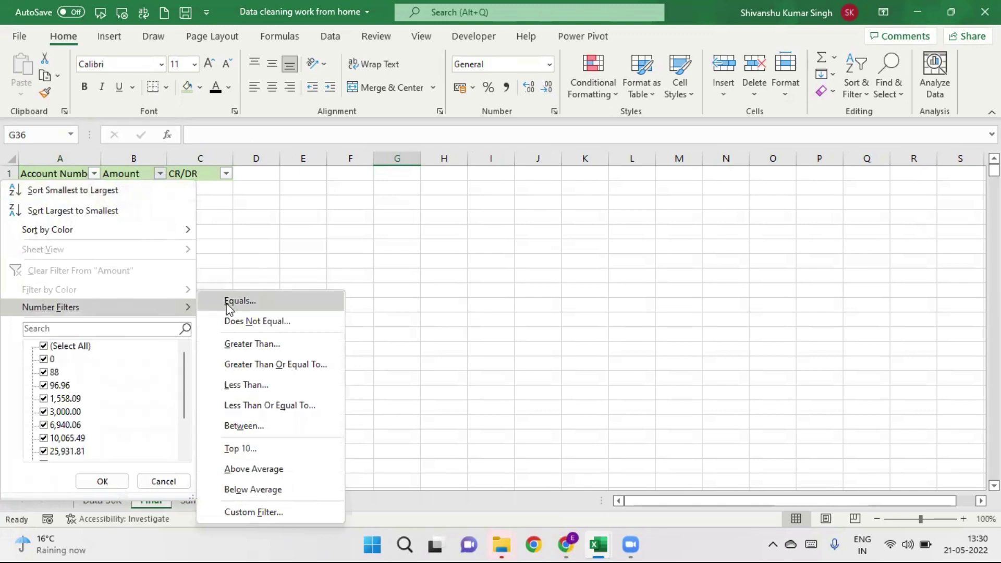
click(227, 305)
text(0)
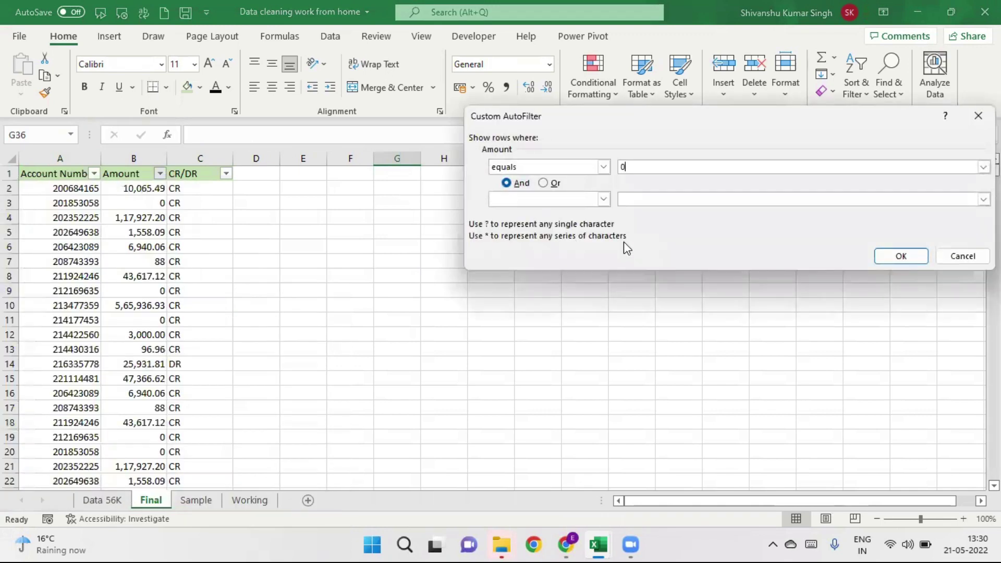
click(886, 256)
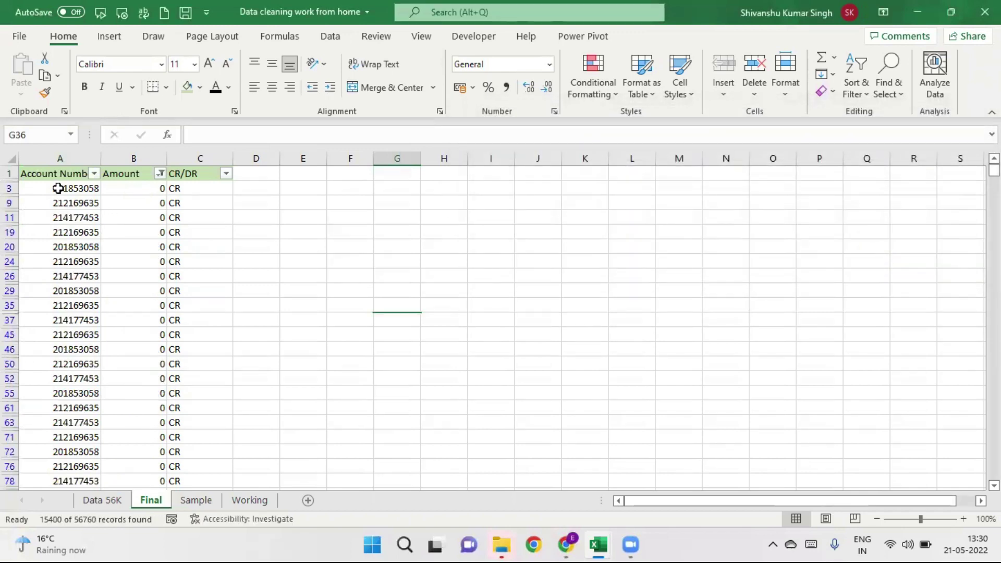
Step: Select the visible zero-amount account numbers, then visit Data 56K and return to Final
click(58, 188)
key(ctrl+shift+Down)
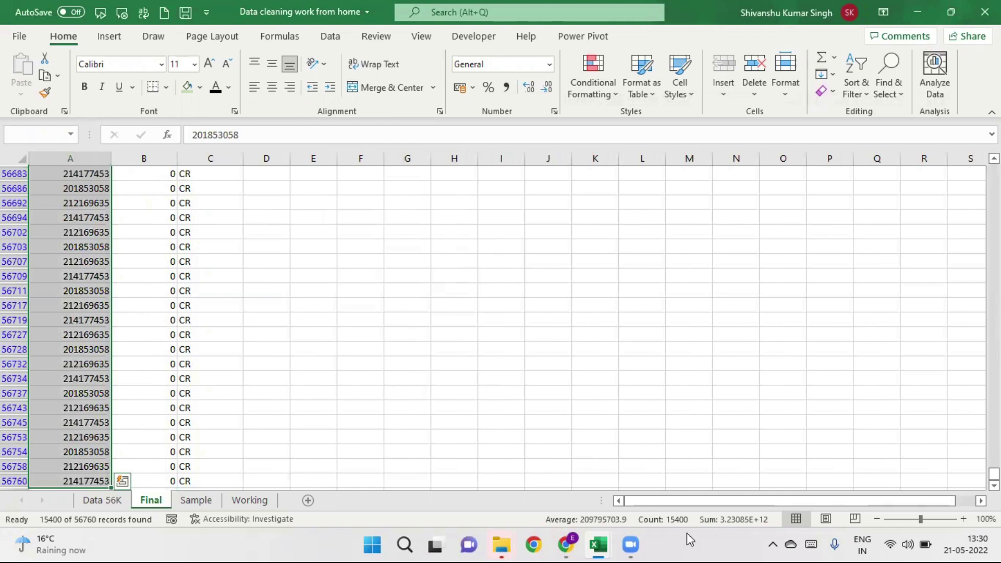
click(598, 544)
drag(994, 475, 994, 256)
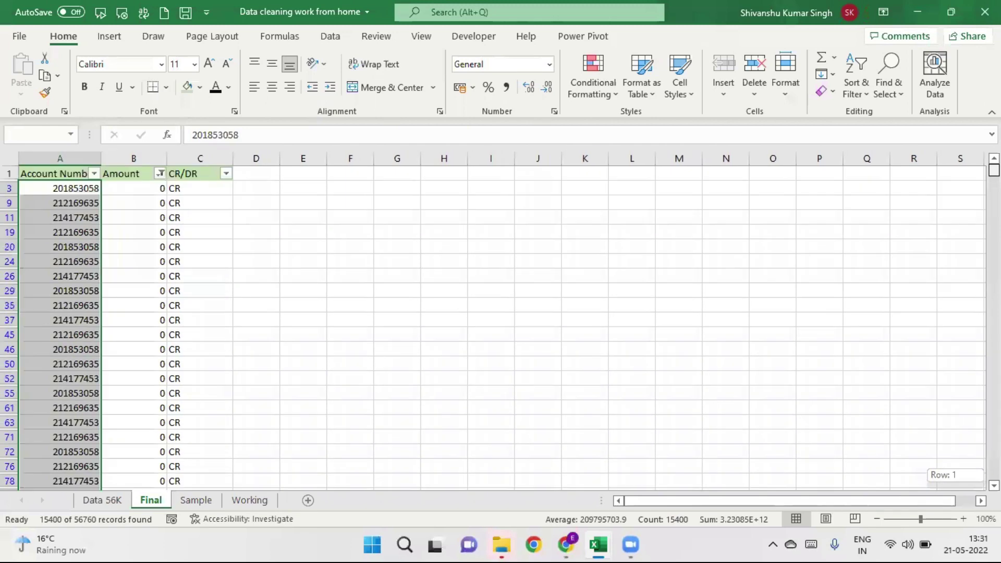
drag(994, 256, 994, 168)
click(519, 330)
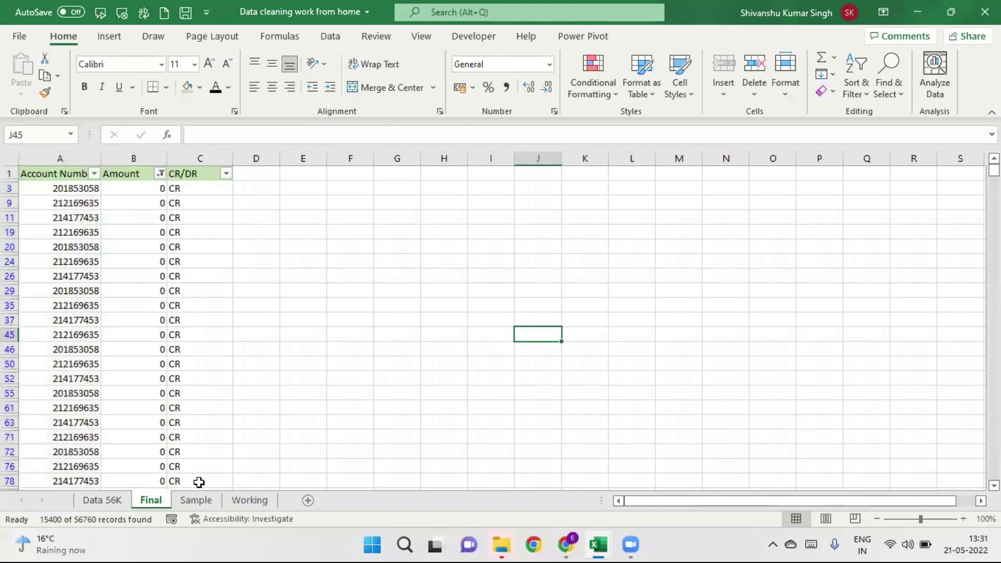
click(105, 497)
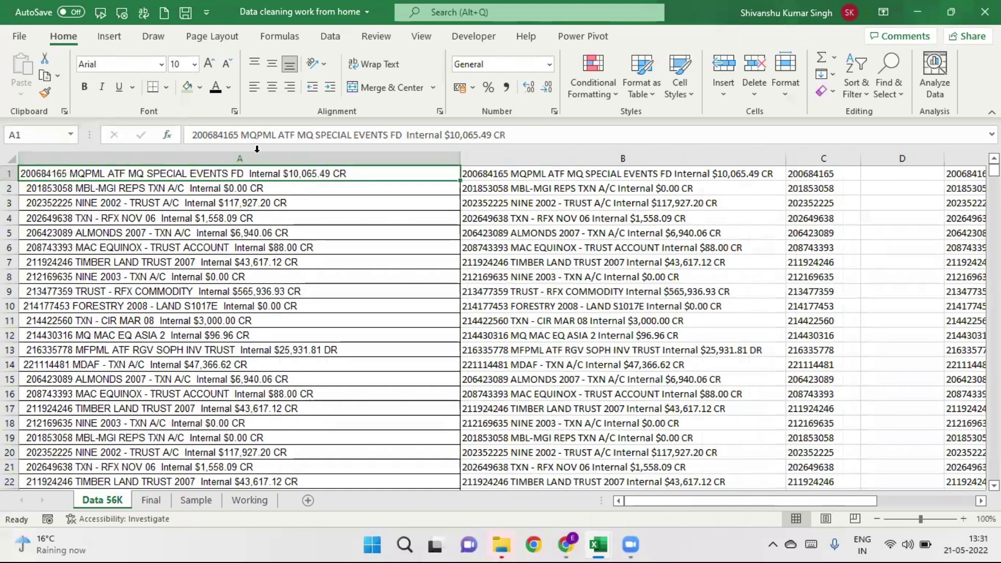
click(159, 499)
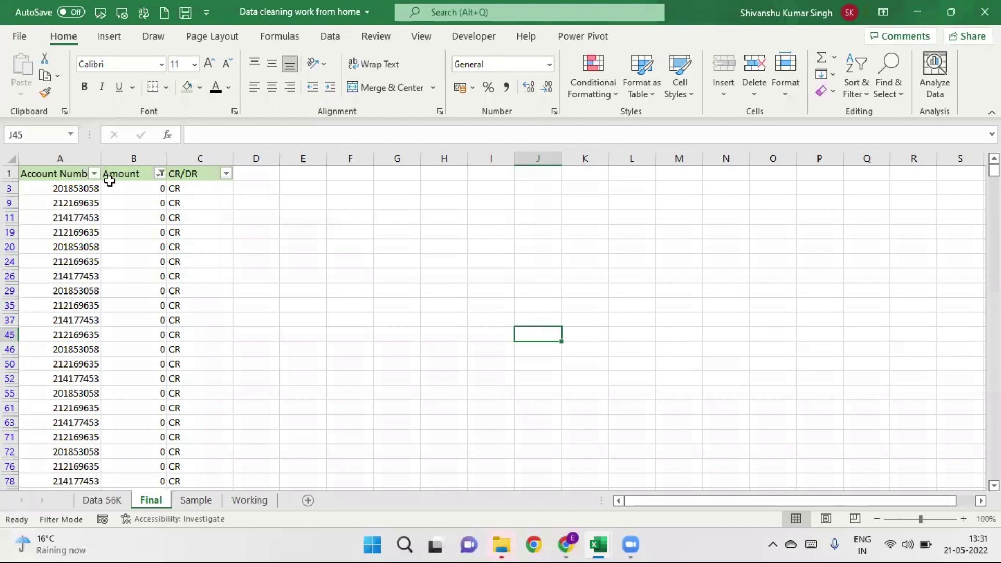
Step: Clear the Amount filter, filter CR/DR to DR only, then move to Data 56K
click(160, 173)
click(78, 270)
click(227, 175)
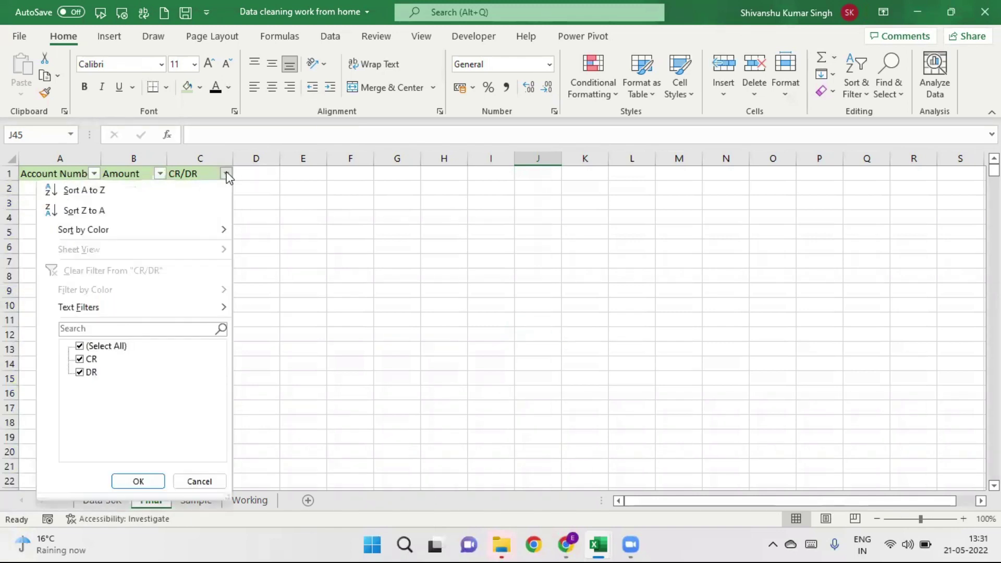
click(79, 346)
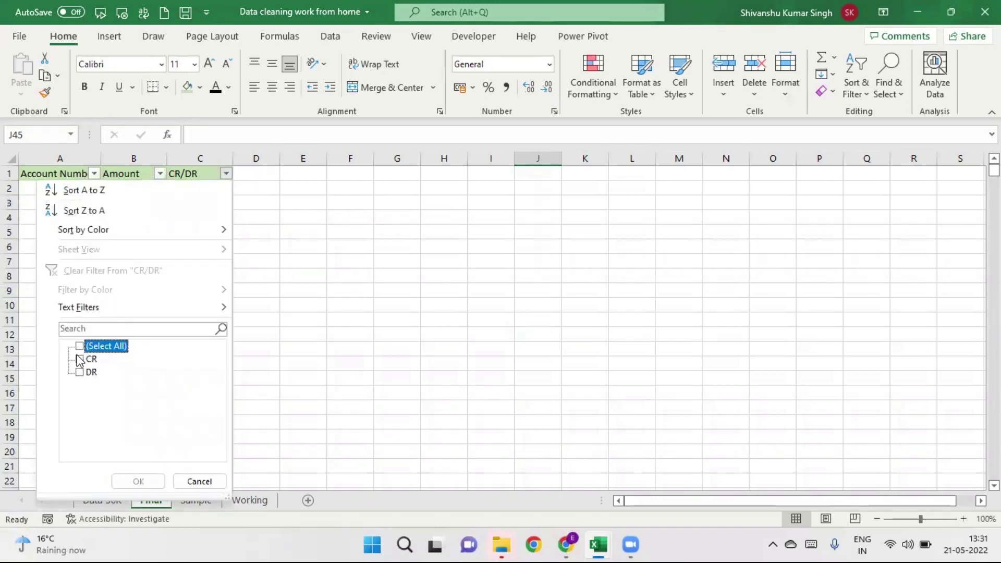
click(80, 372)
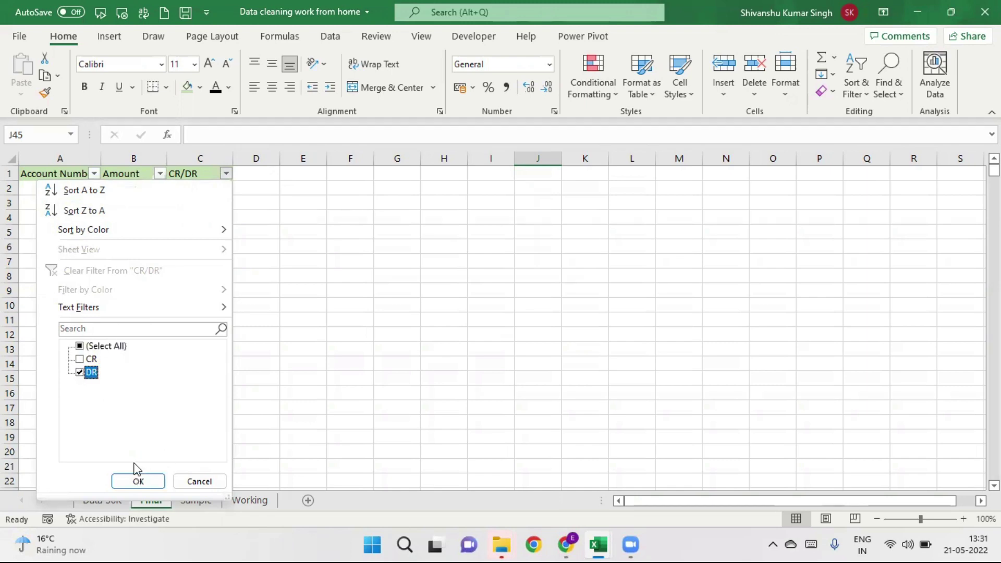
click(135, 482)
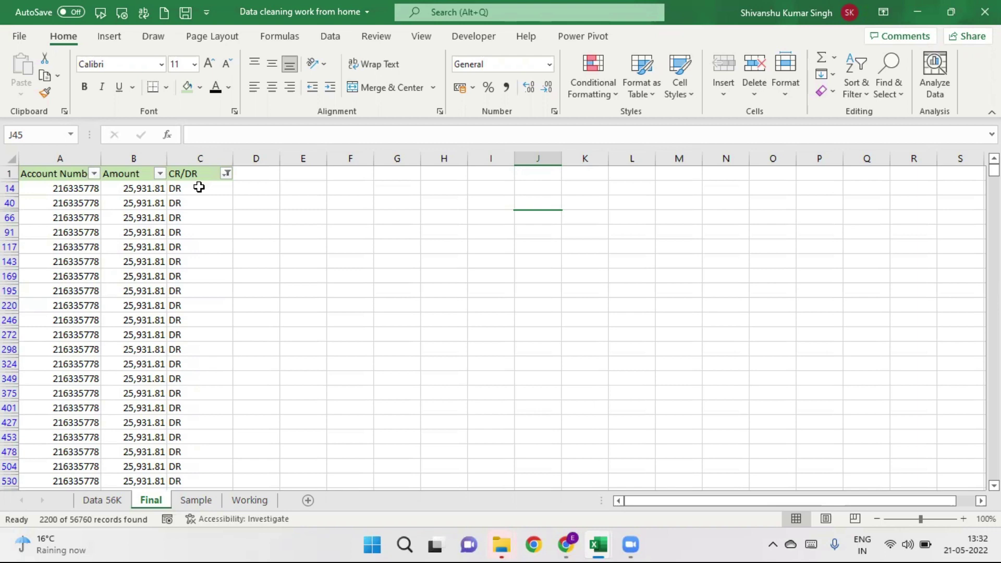
click(102, 500)
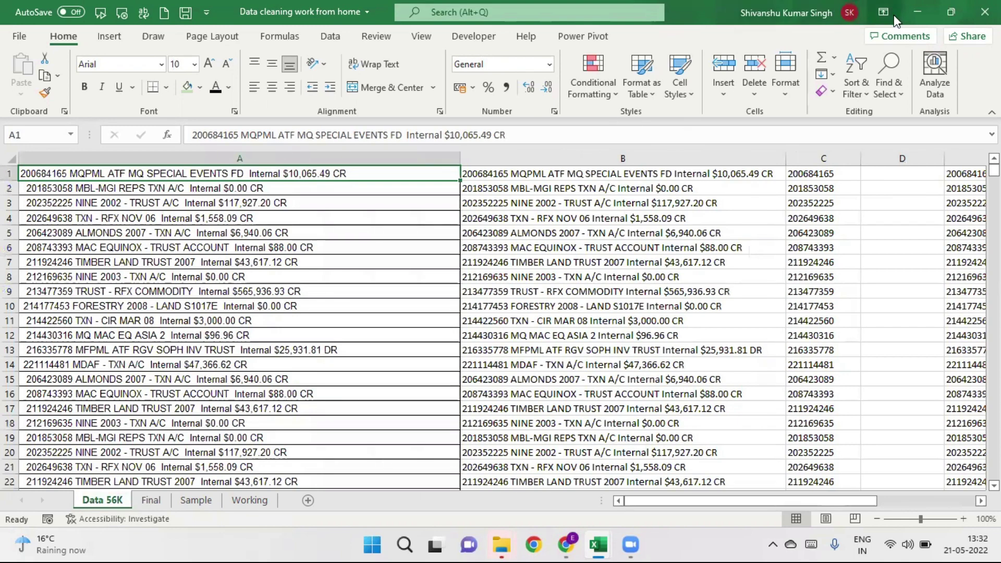
Step: Minimize and restore the workbook, then select the Account Number header on the DR-filtered Final sheet
click(921, 7)
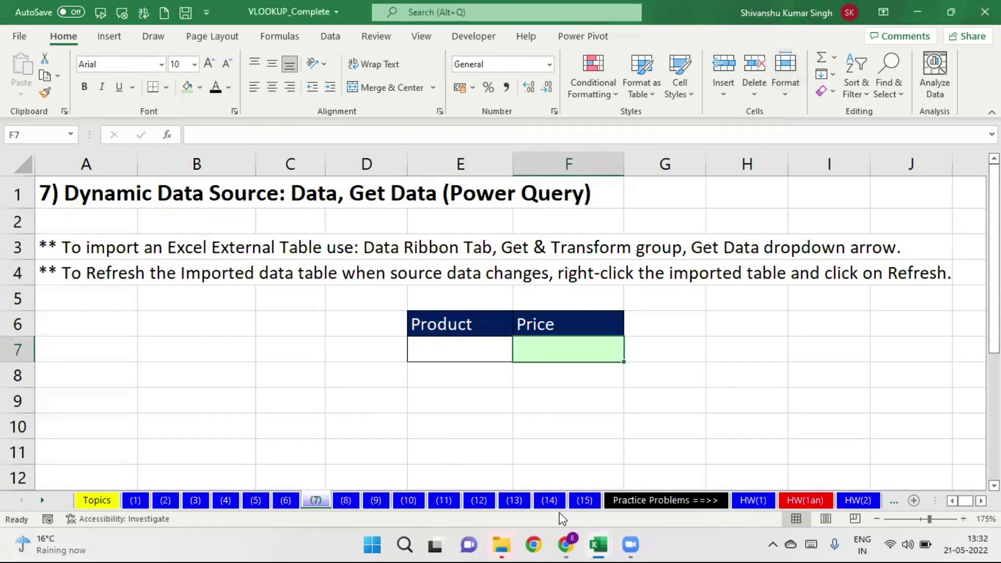
mouse_move(599, 546)
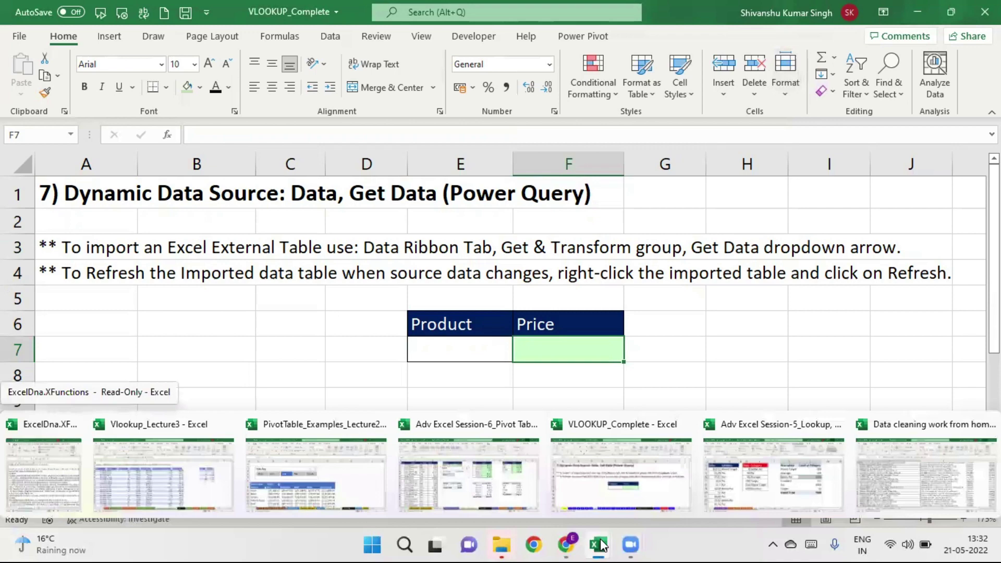
click(883, 462)
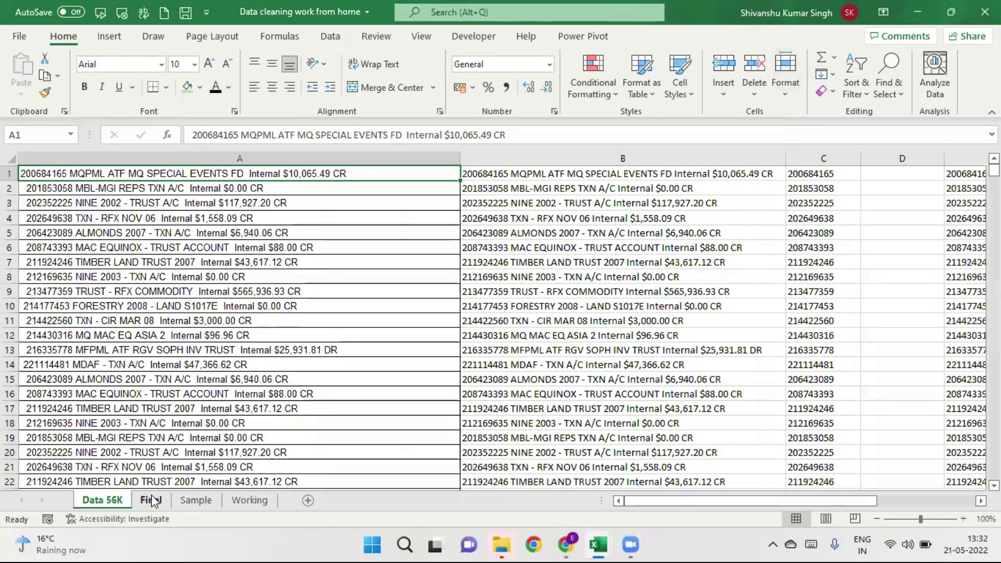
click(151, 500)
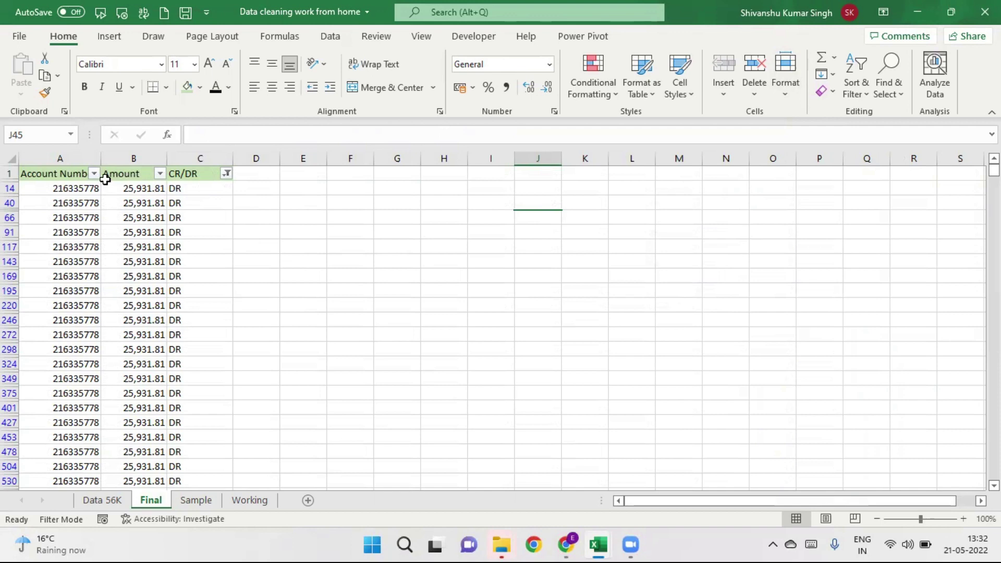
click(70, 175)
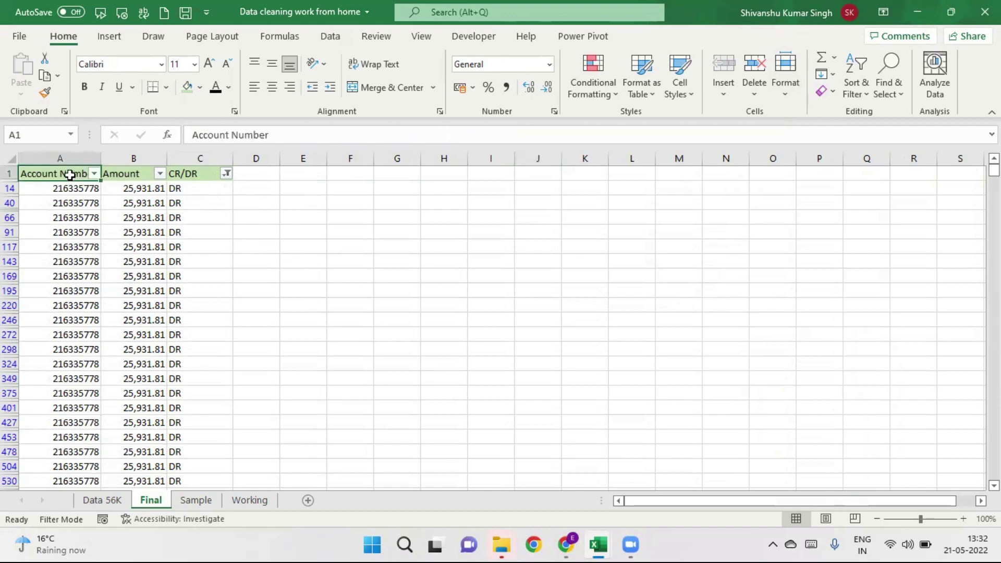
Step: Leave the Amount filter unchanged and clear the filter from CR/DR
click(160, 175)
mouse_move(51, 307)
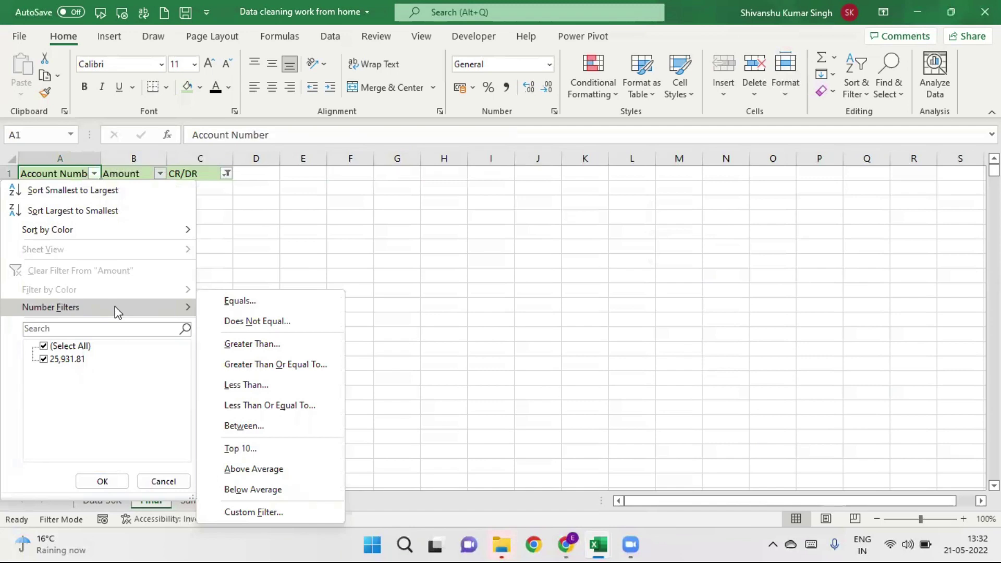
click(253, 224)
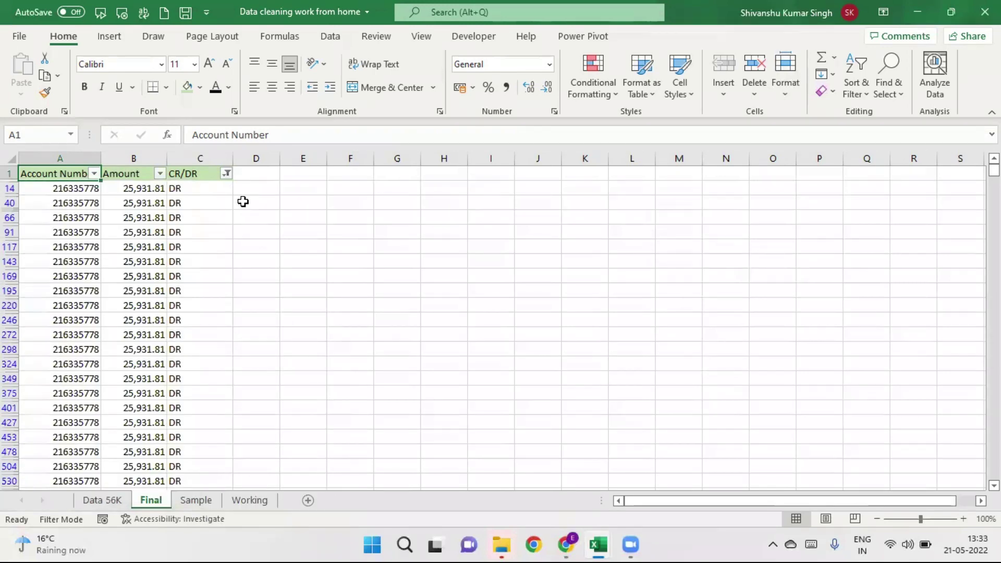
click(227, 174)
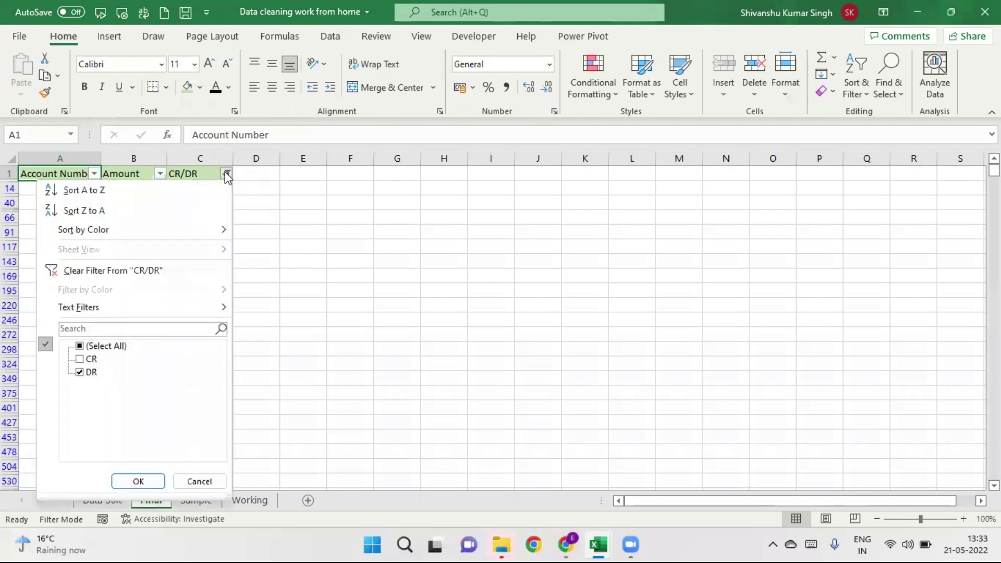
click(162, 271)
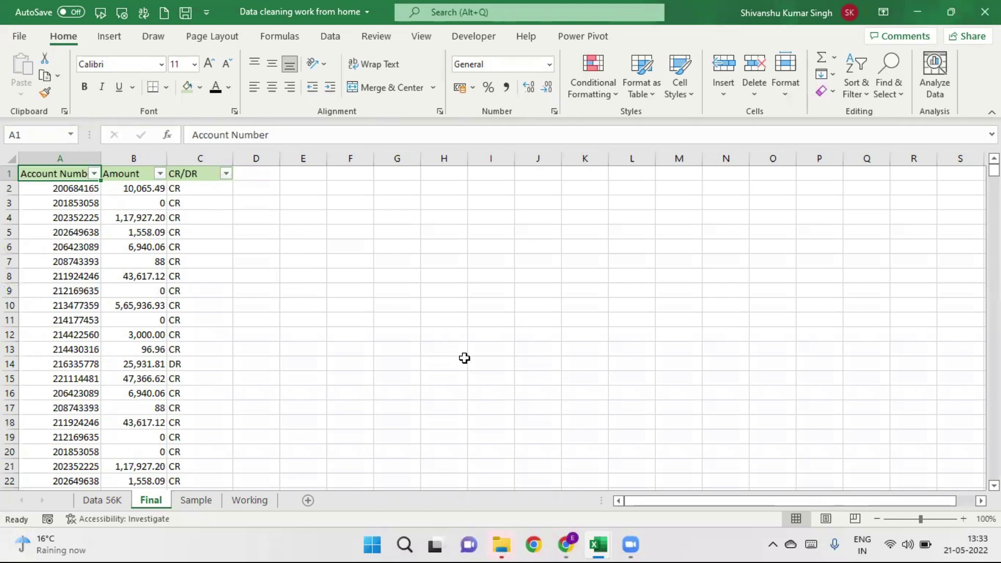
Step: Turn AutoFilter off with Ctrl+Shift+L and select the header cells one by one
key(ctrl+shift+l)
click(456, 376)
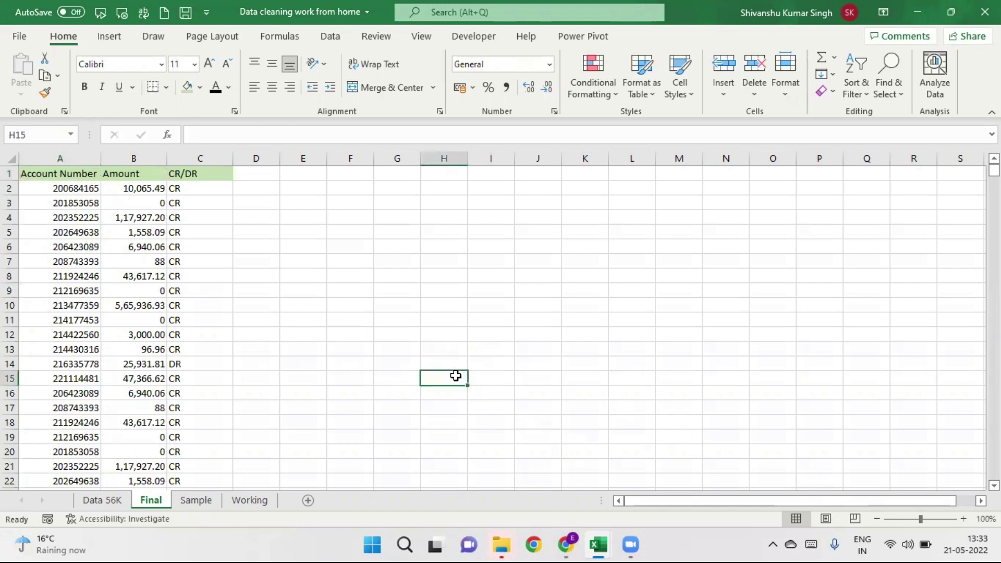
click(61, 174)
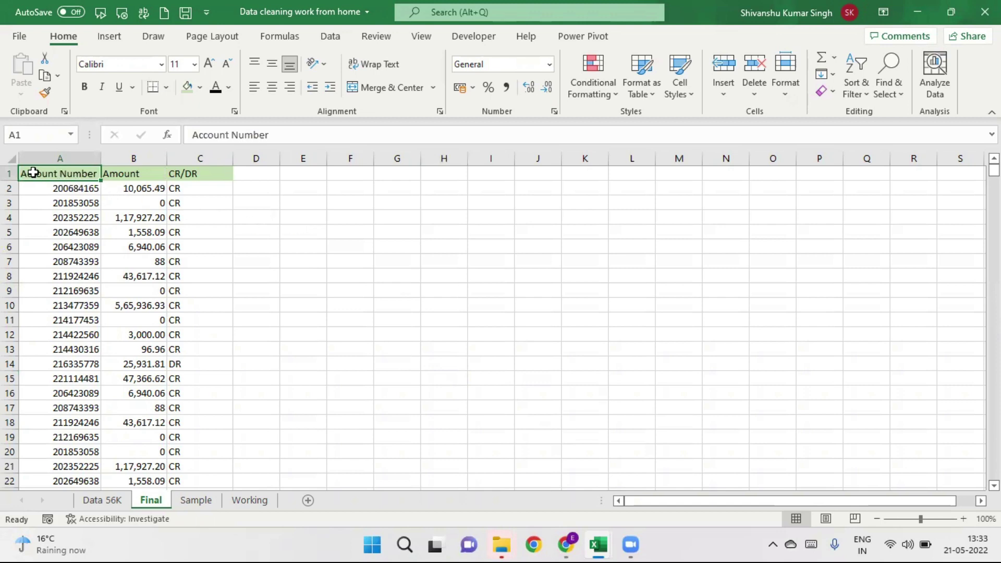
click(10, 173)
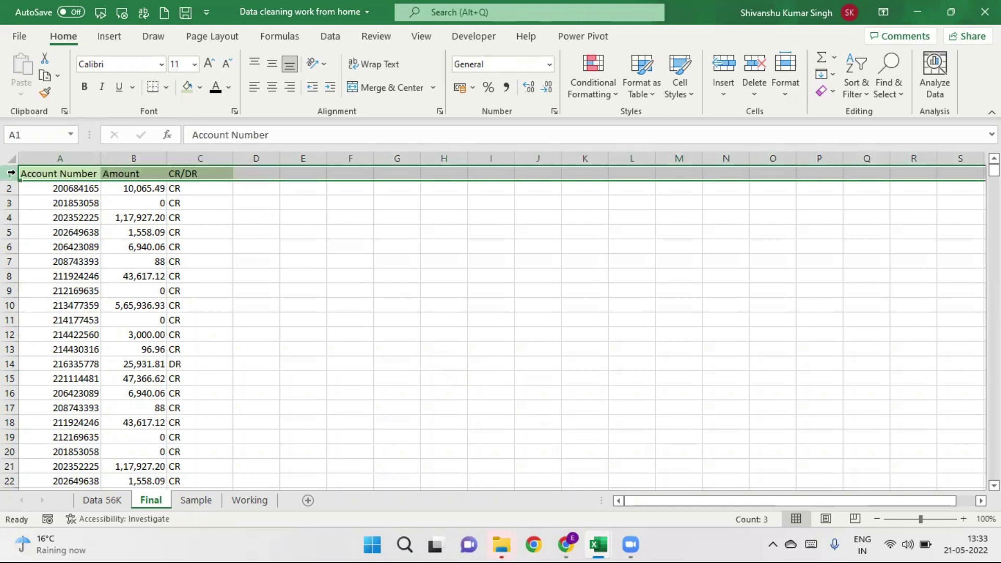
click(67, 174)
click(147, 174)
click(200, 170)
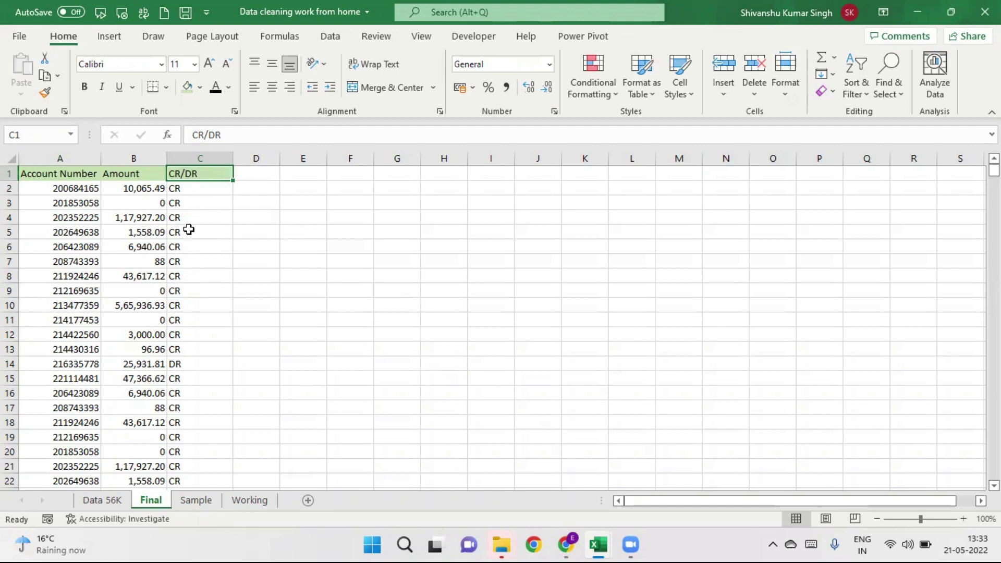
Step: Select header cells A1 to C1, then narrow the selection to Account Number
click(72, 190)
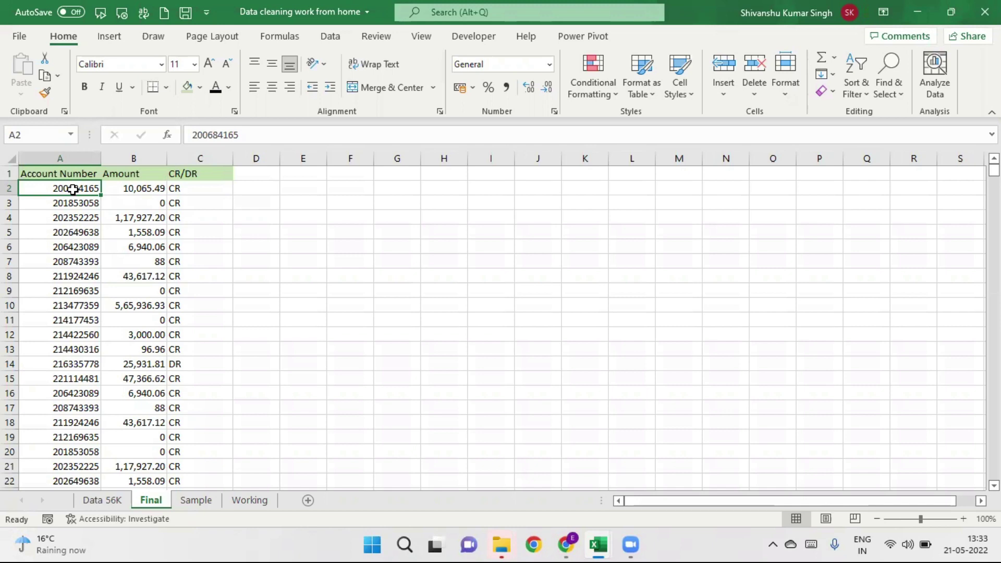
click(62, 172)
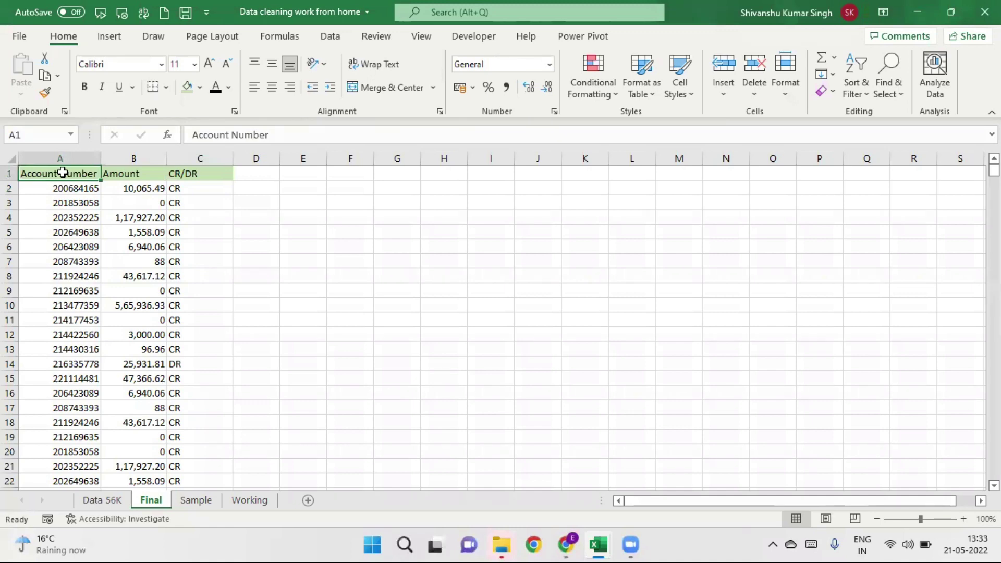
drag(62, 172, 191, 179)
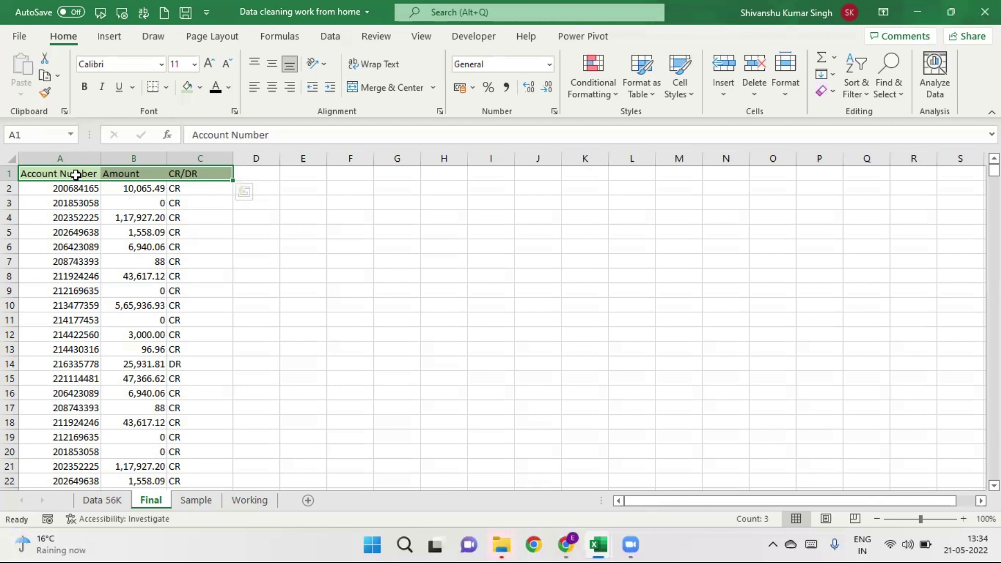
click(72, 175)
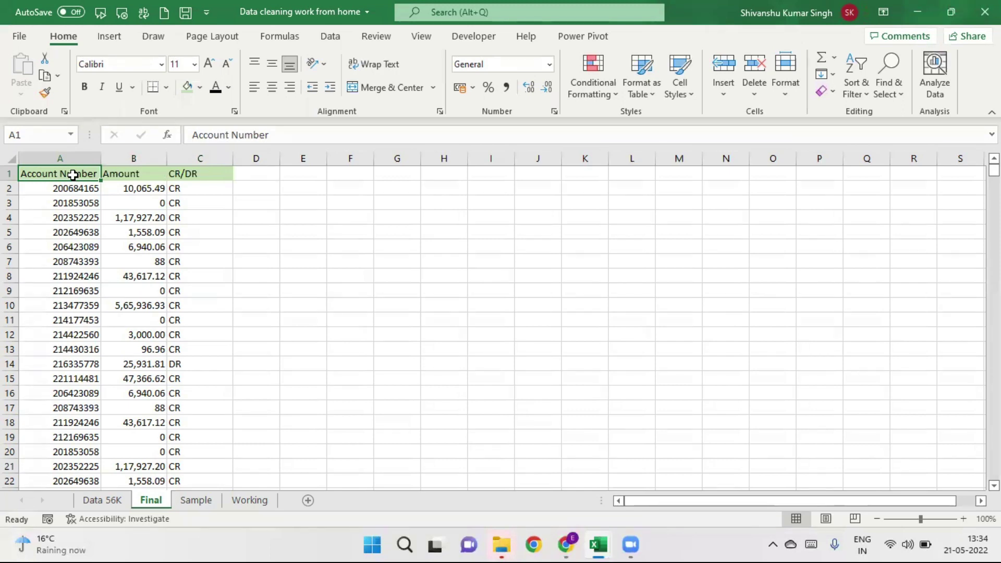
Step: Re-enable AutoFilter with Ctrl+Shift+L and open the Amount column's filter menu
key(ctrl+shift+l)
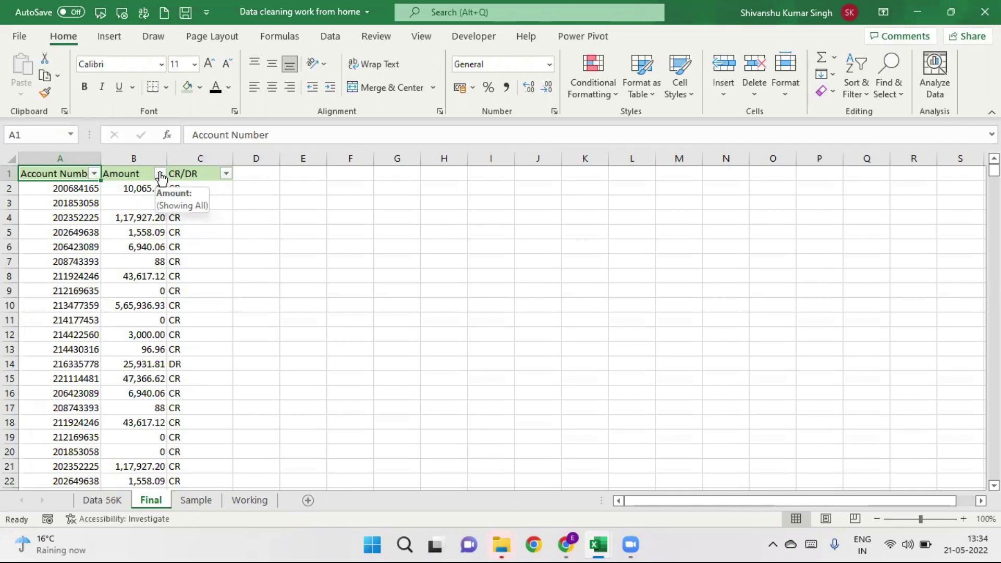
click(160, 174)
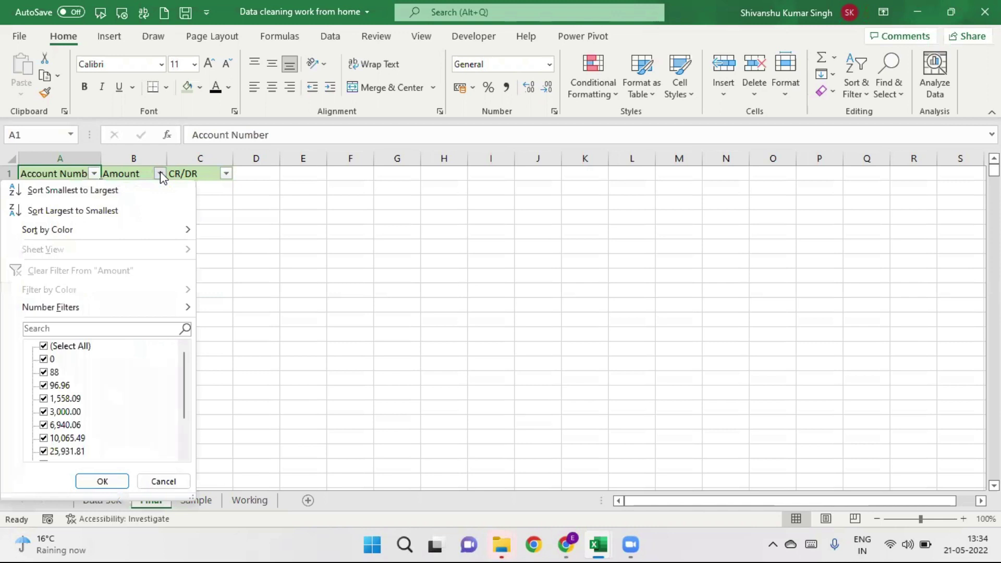
mouse_move(50, 307)
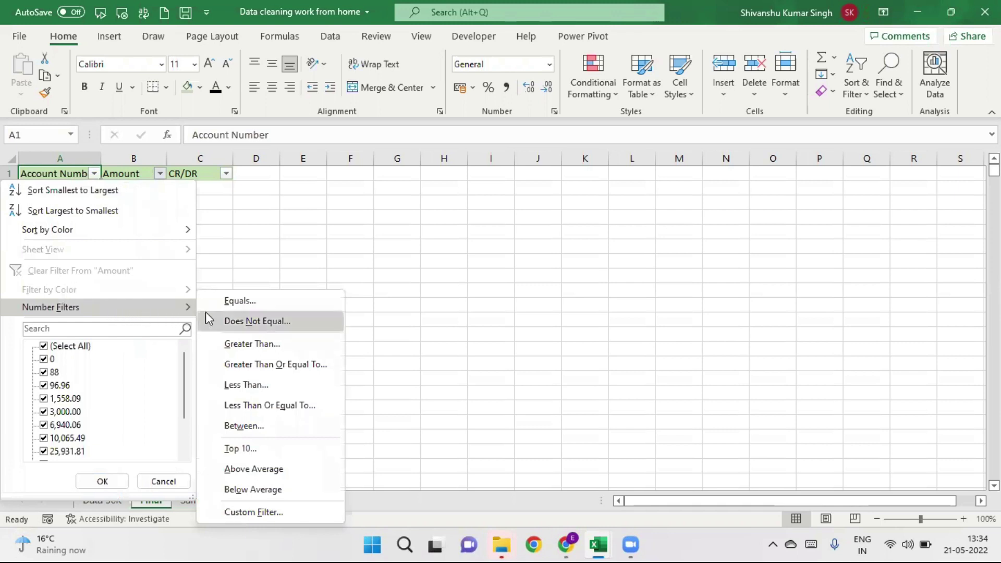
Step: Apply Amount Equals 0 through Custom AutoFilter, then reopen the Amount filter to check it
click(257, 305)
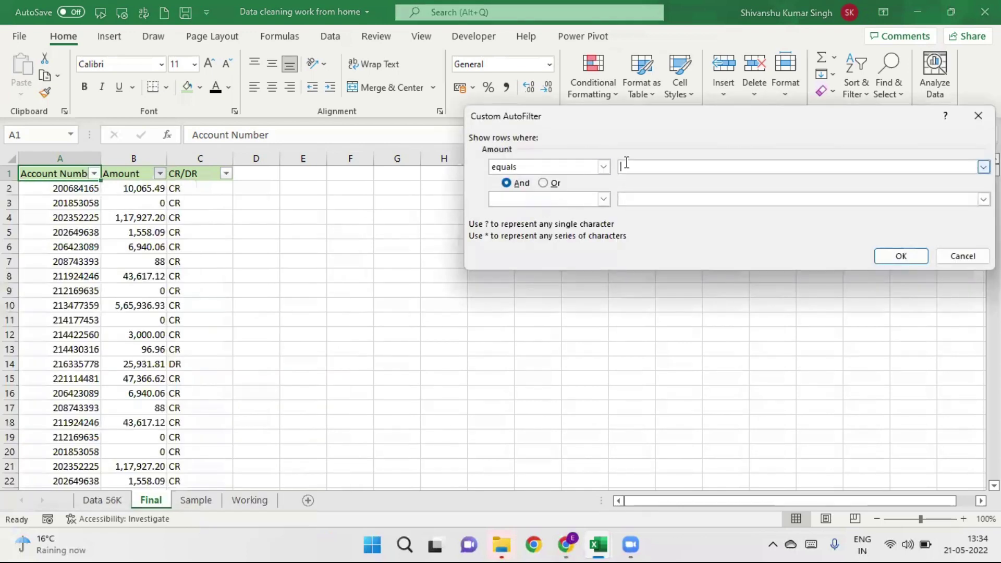
text(0)
click(912, 255)
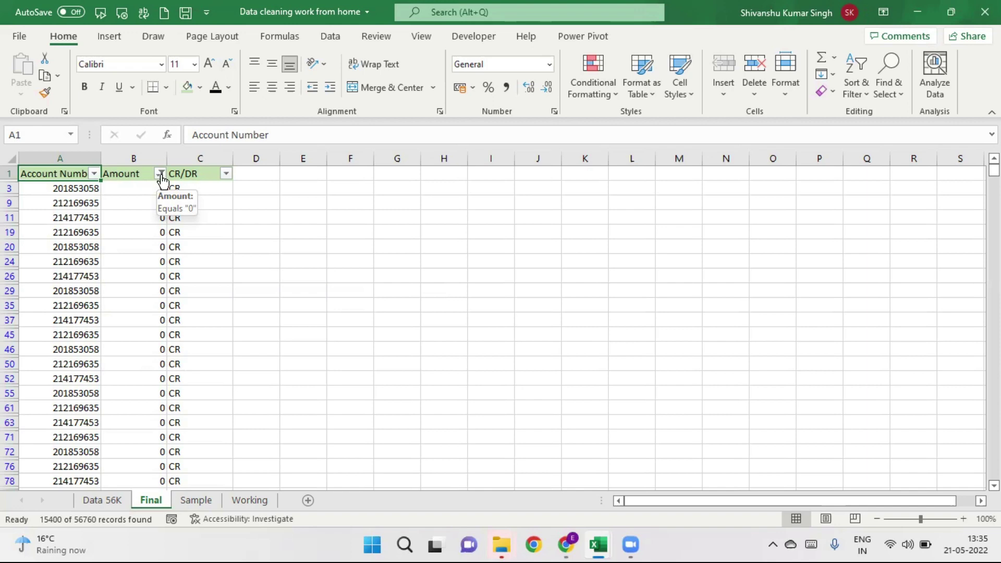
click(160, 175)
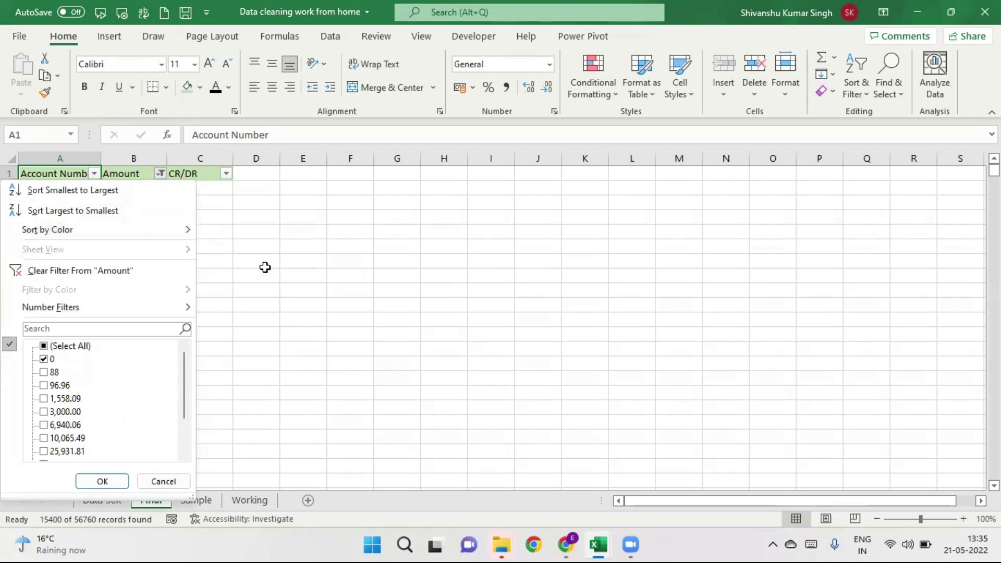
click(264, 267)
click(161, 174)
click(467, 206)
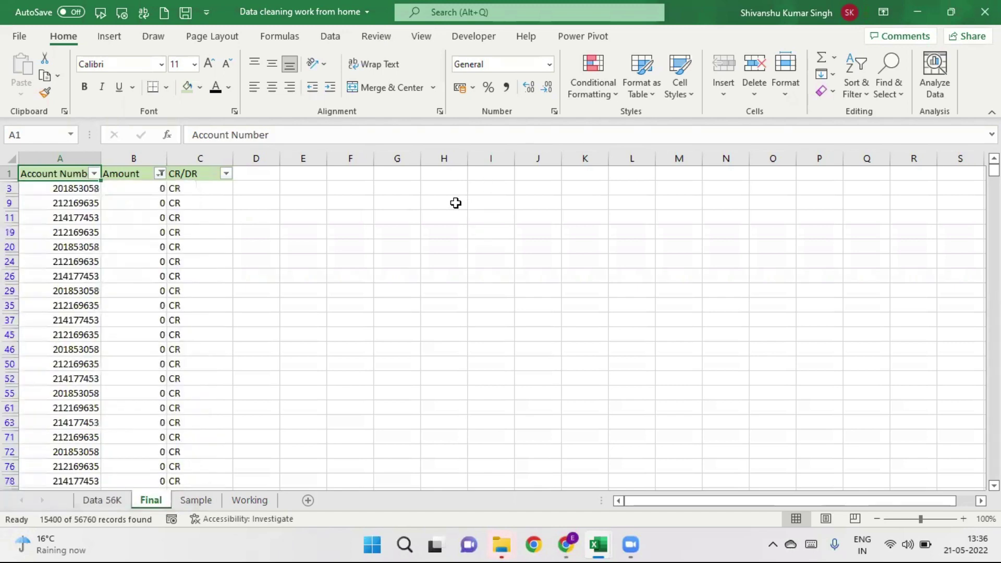
click(456, 203)
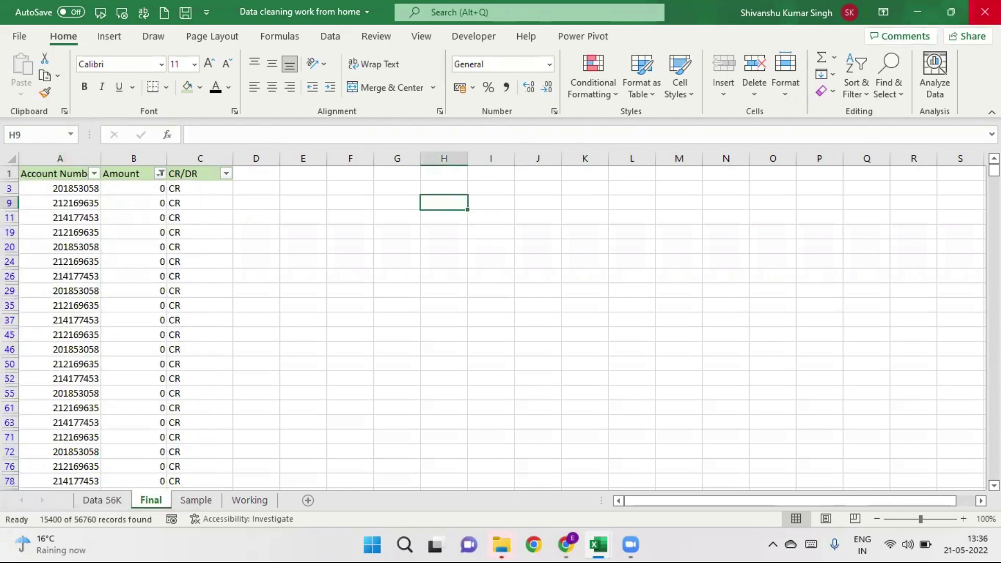
Step: Close the data cleaning workbook without saving and minimize Excel
click(985, 12)
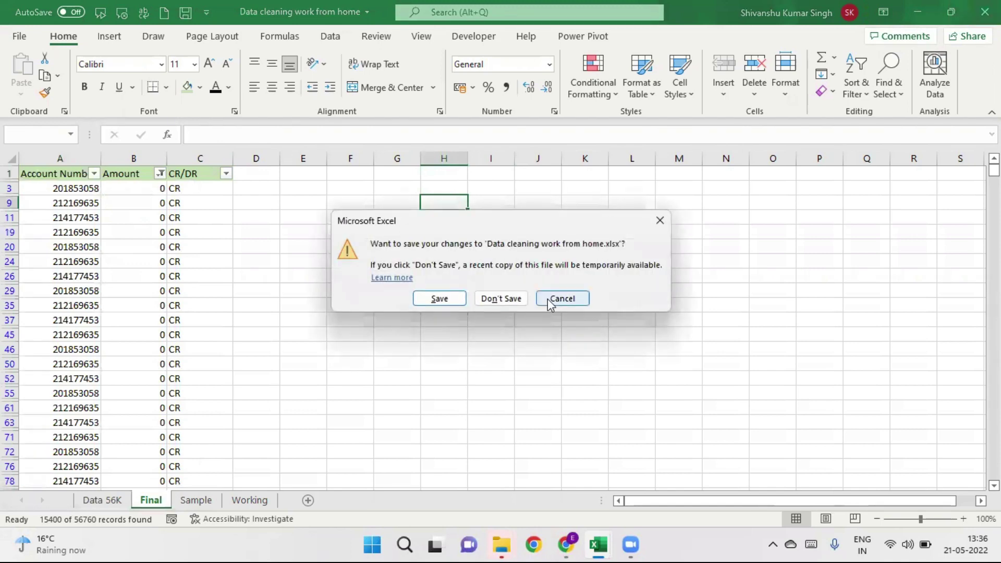
click(506, 299)
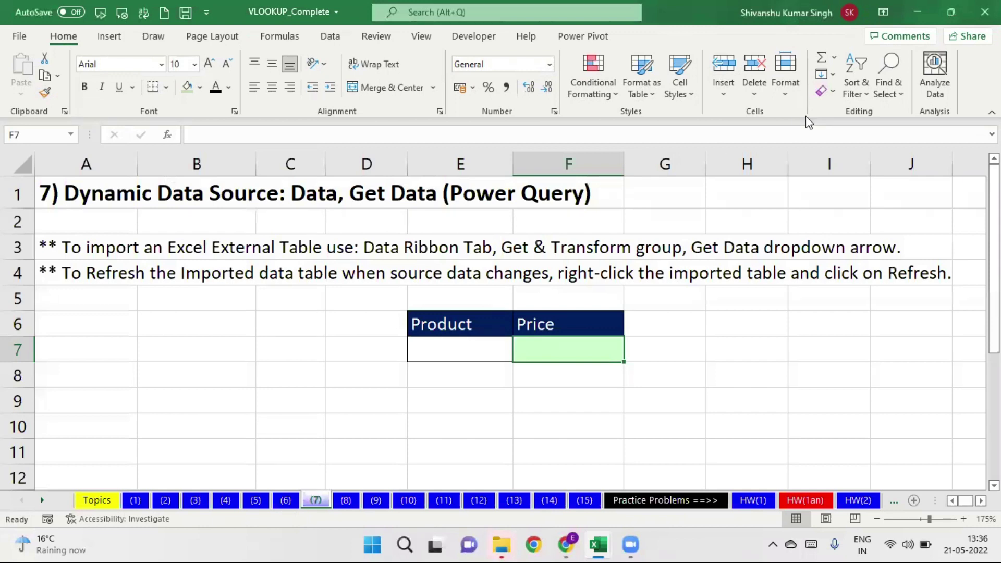
click(920, 11)
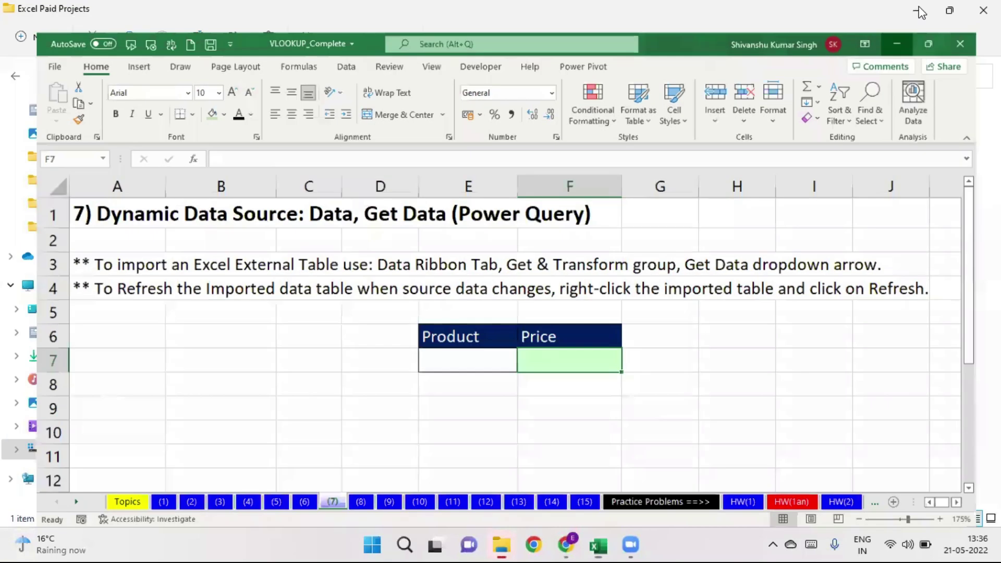